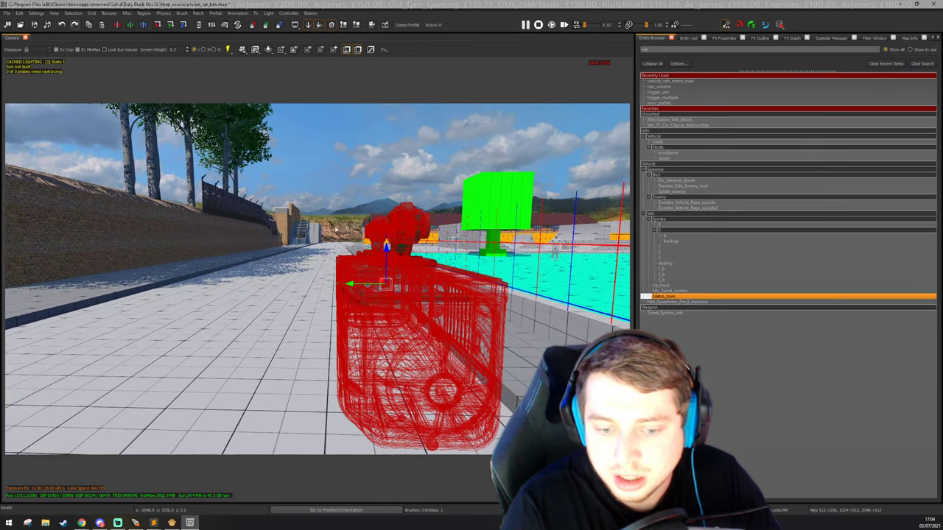
click(171, 523)
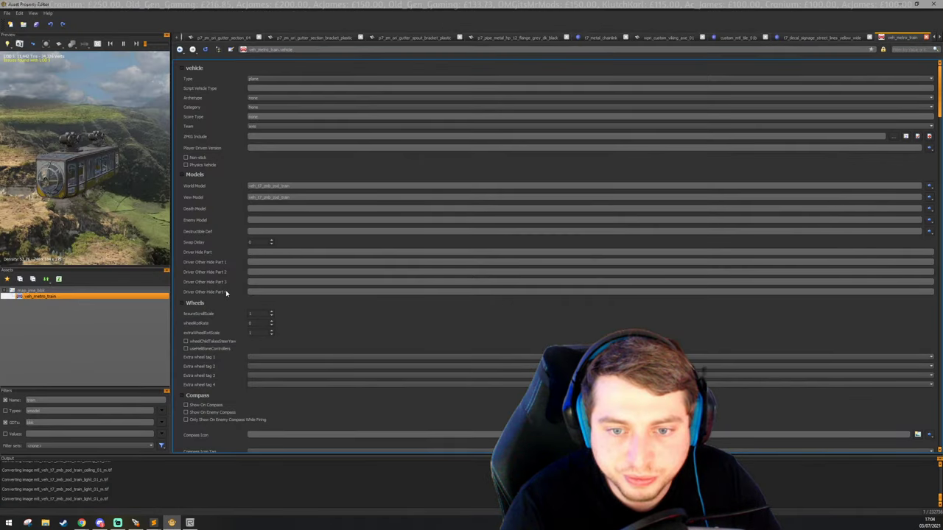
click(65, 400)
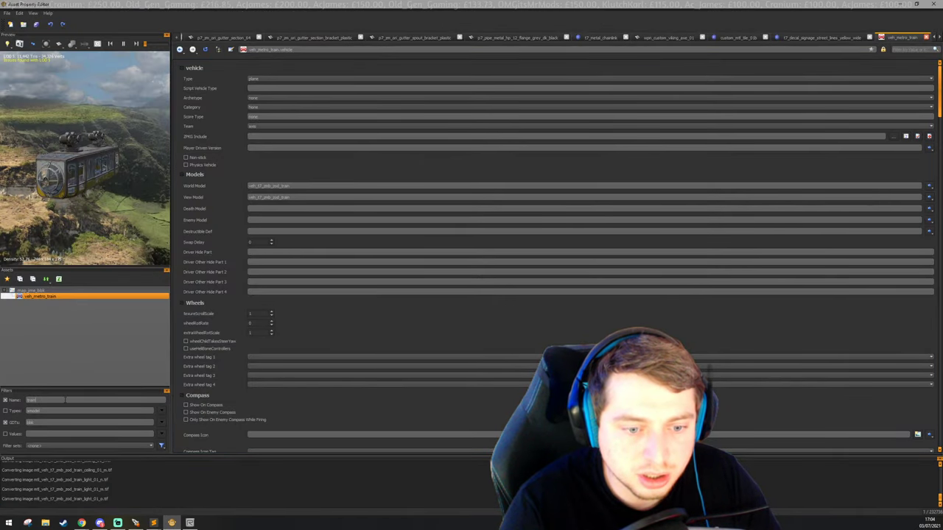
click(190, 523)
Deselect the train and search the model browser for "train" across all models.
key(Escape)
right_drag(436, 246, 491, 249)
key(m)
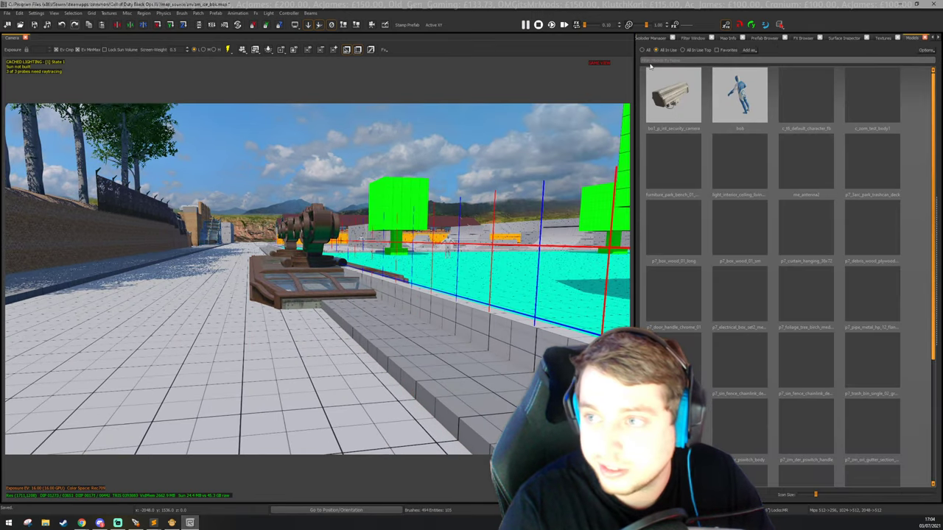
click(666, 60)
text(train)
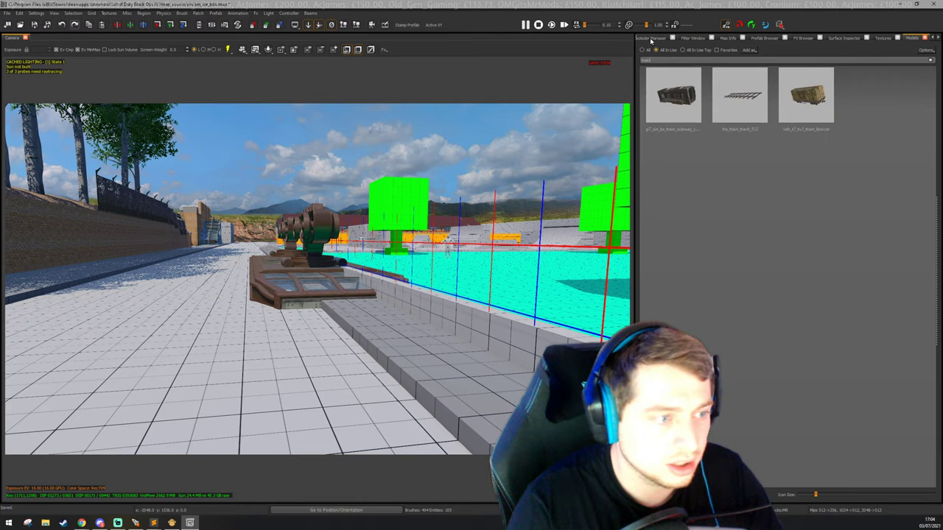
click(648, 49)
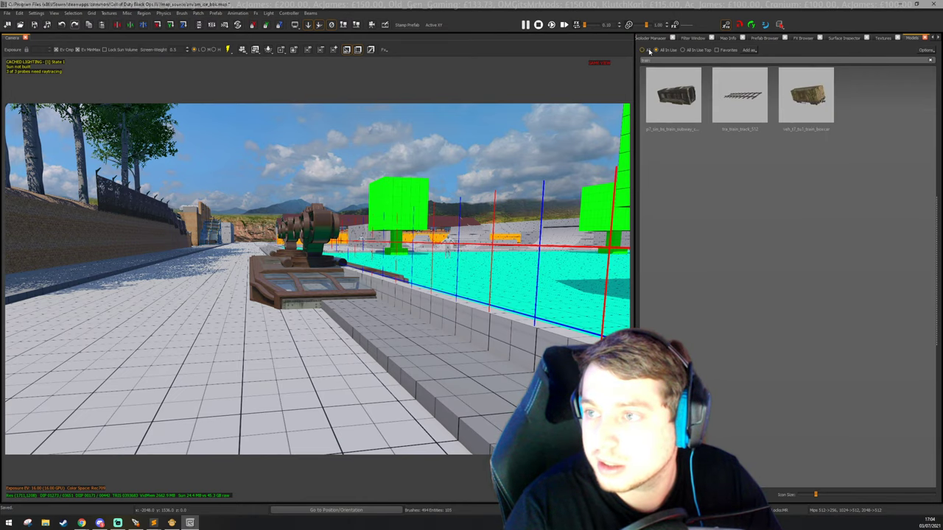
Place the p7_cai_train_subway_set_car_01 model on the street and move it alongside the existing metro train.
right_drag(477, 191, 427, 193)
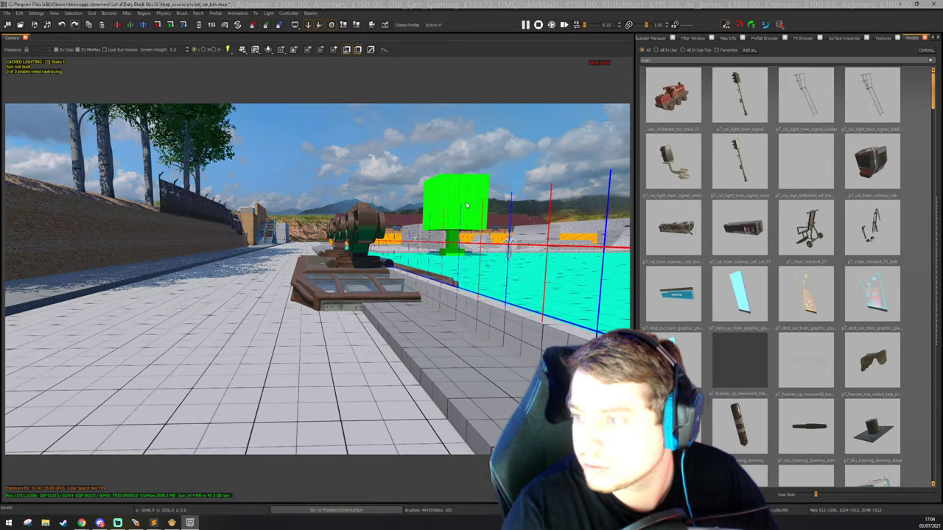
drag(743, 237, 164, 303)
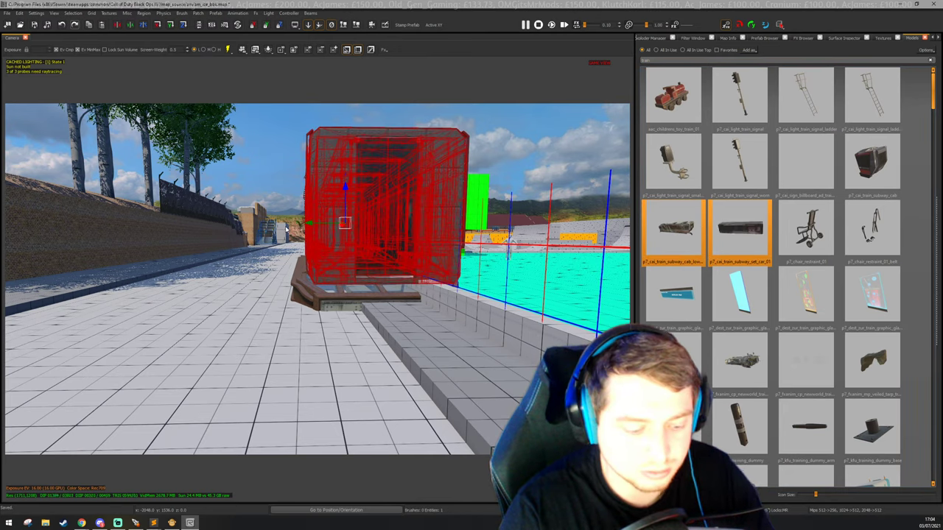
drag(309, 223, 161, 237)
key(Escape)
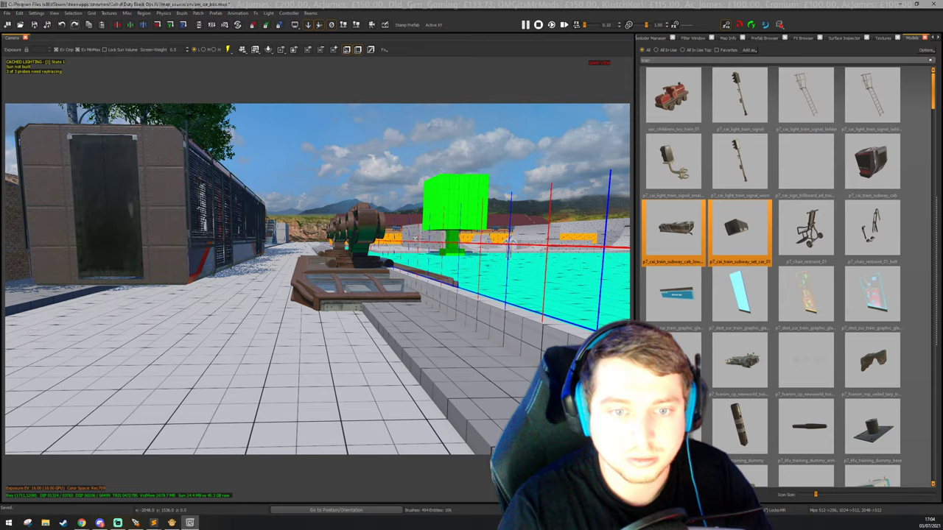
right_drag(160, 237, 271, 249)
click(271, 249)
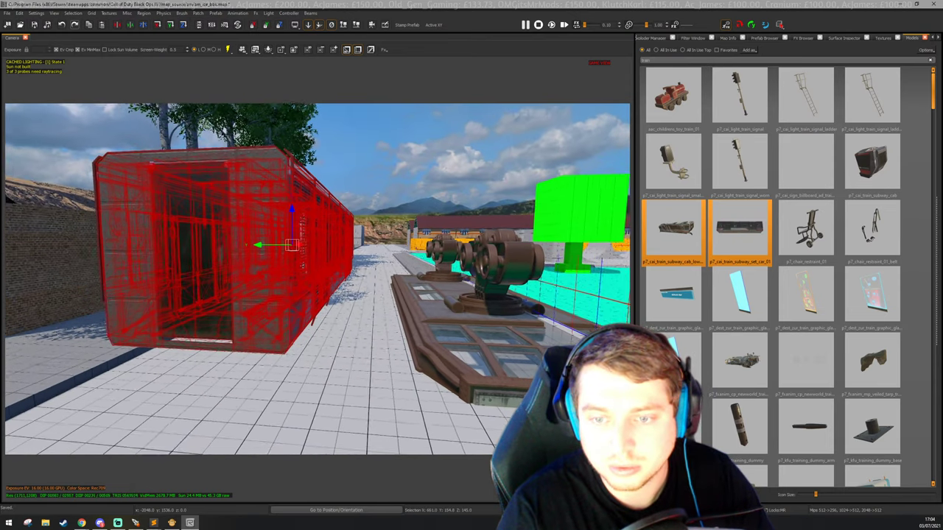
Try the neighbouring subway cab model on the placed car and look further through the train models.
click(674, 230)
scroll(736, 280, down, 5)
click(804, 291)
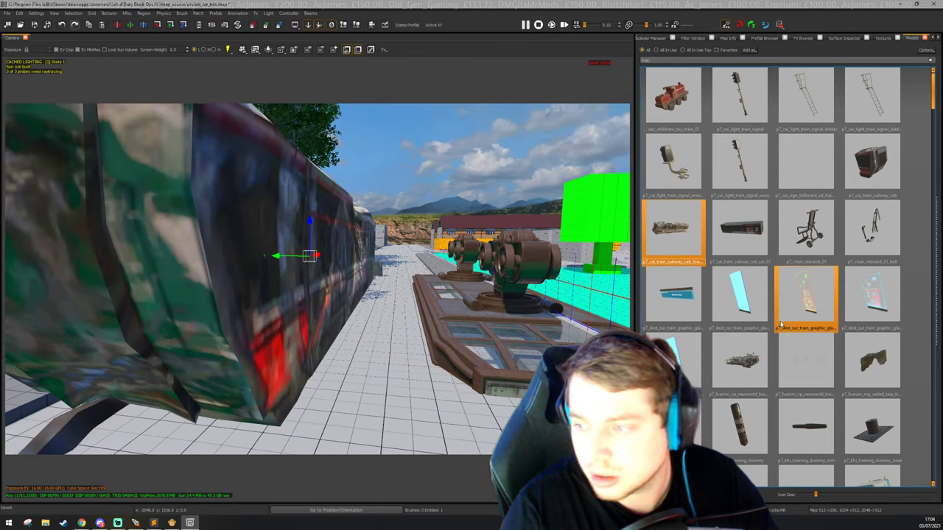
Swap the placed car for the p7_sin_bs_train_subway_car_01 model and inspect it from several sides.
click(740, 154)
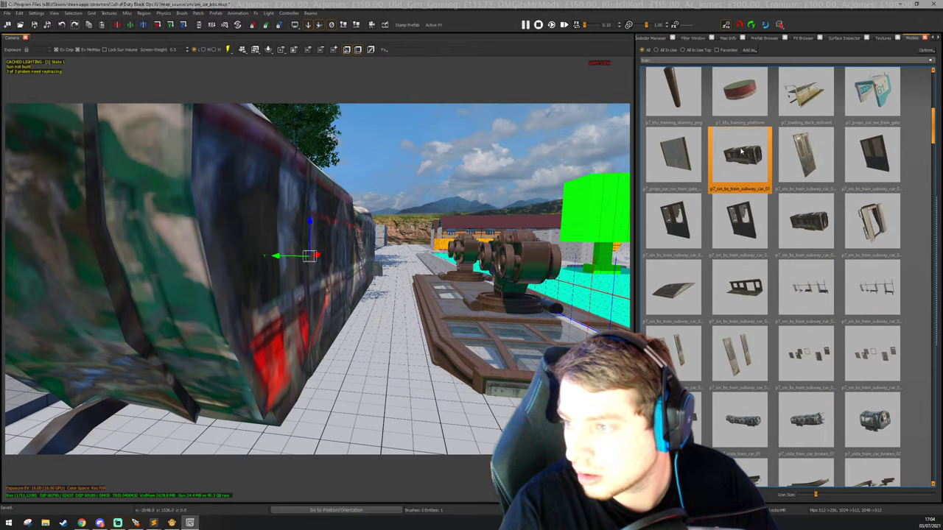
right_drag(317, 280, 412, 276)
key(a)
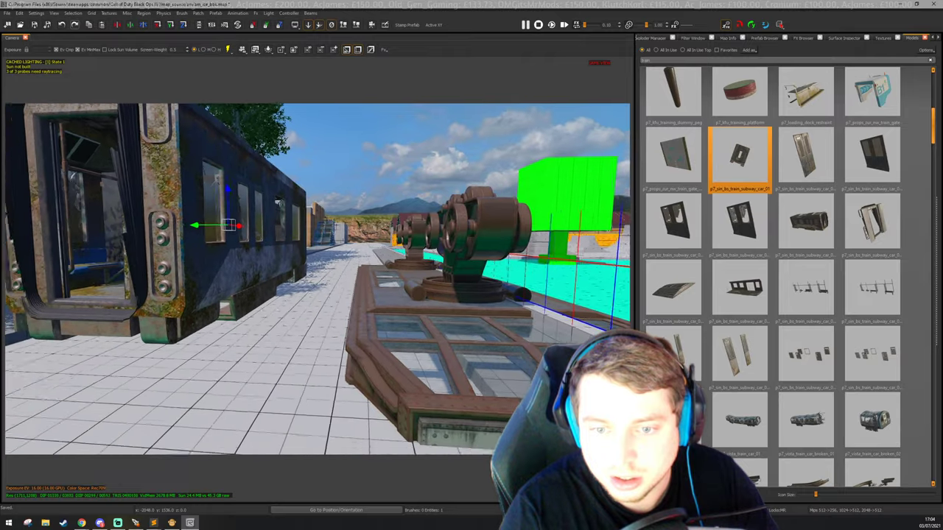
key(s)
key(a)
key(a)
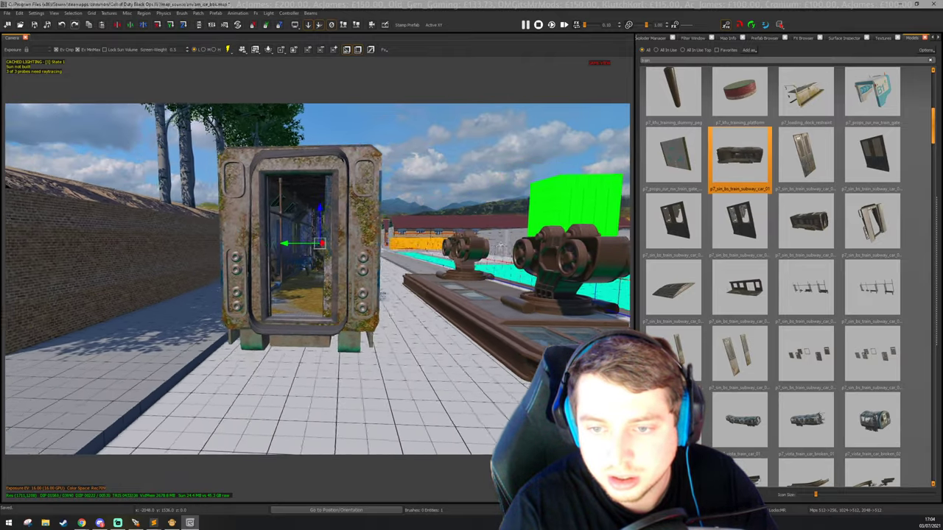
key(d)
key(a)
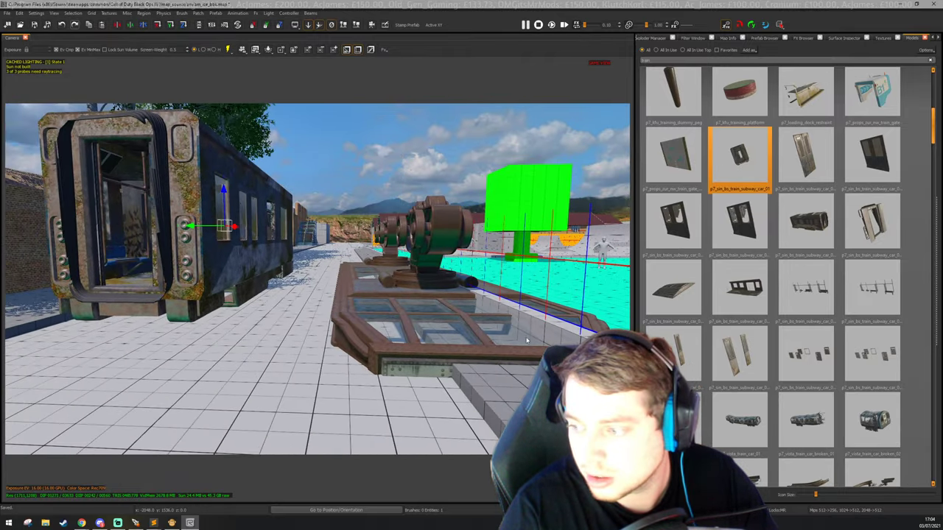
Try another train model further down the list on the placed car, and undo the swap.
scroll(764, 395, down, 3)
scroll(764, 395, down, 3)
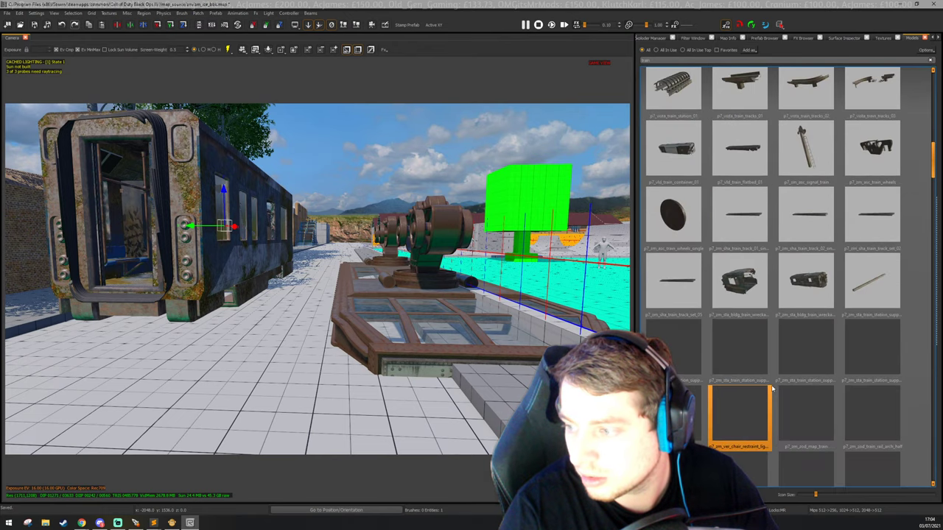
double_click(827, 273)
right_drag(306, 280, 354, 269)
key(ctrl+z)
scroll(759, 269, up, 3)
scroll(759, 269, up, 3)
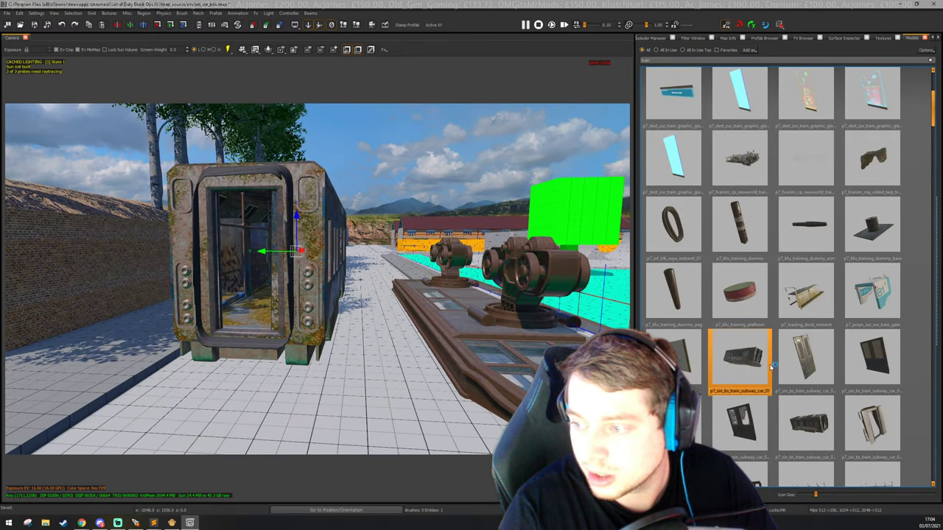
Open the p7_sin_bs_train_subway_car_01 model in Asset Property Editor and copy its name.
click(172, 523)
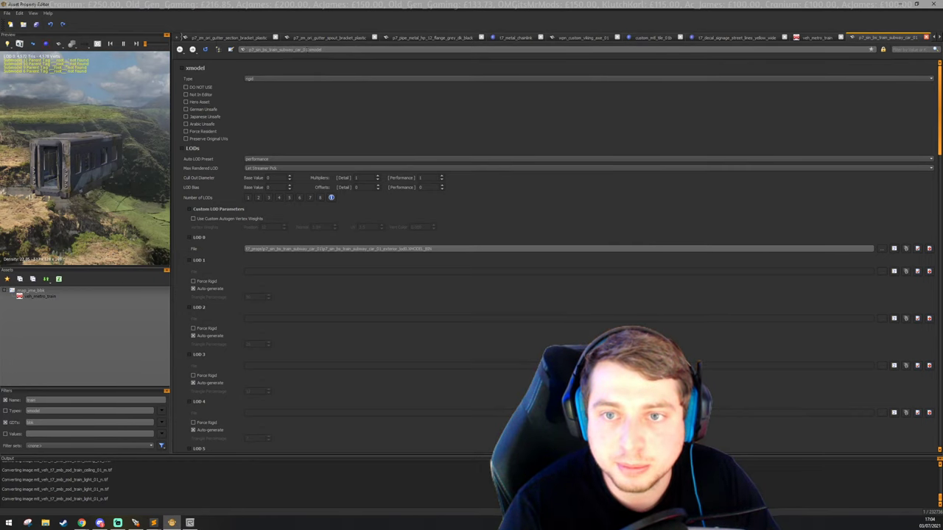
click(191, 523)
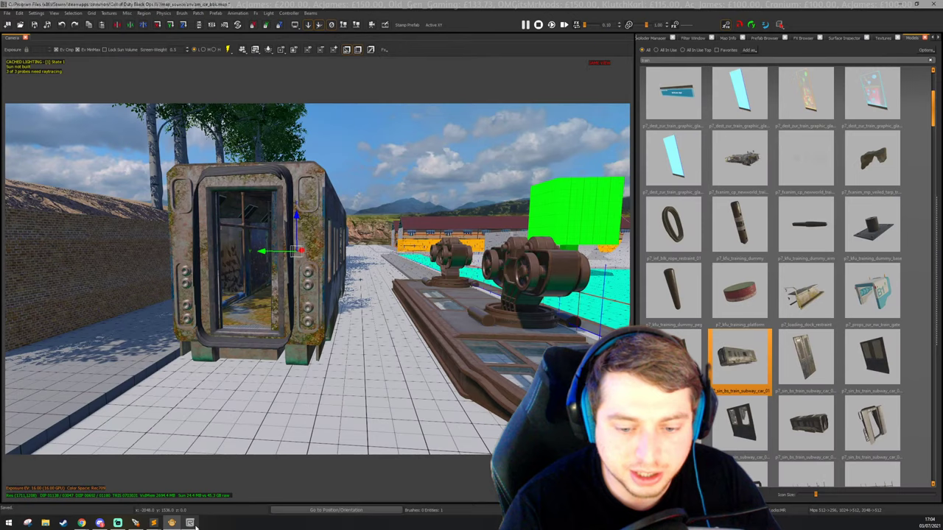
click(174, 524)
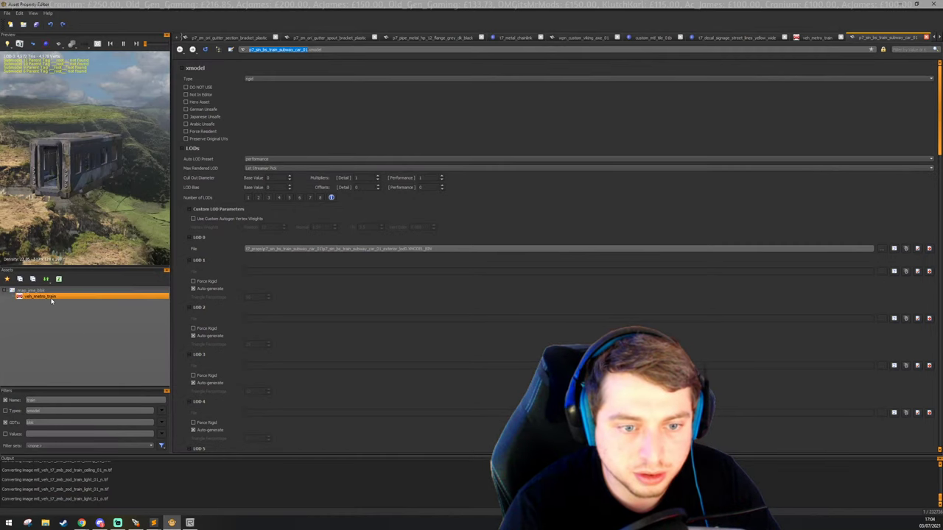
Set both the World Model and View Model of veh_metro_train to p7_sin_bs_train_subway_car_01.
drag(291, 186, 184, 177)
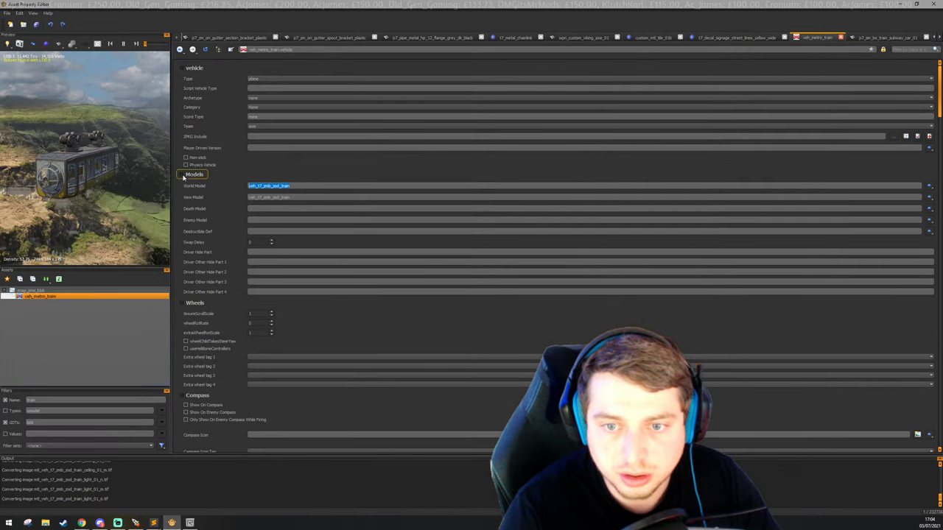
text(p7_sin_bs_train_subway_car_01)
click(295, 192)
double_click(302, 197)
text(p7_sin_bs_train_subway_car_01)
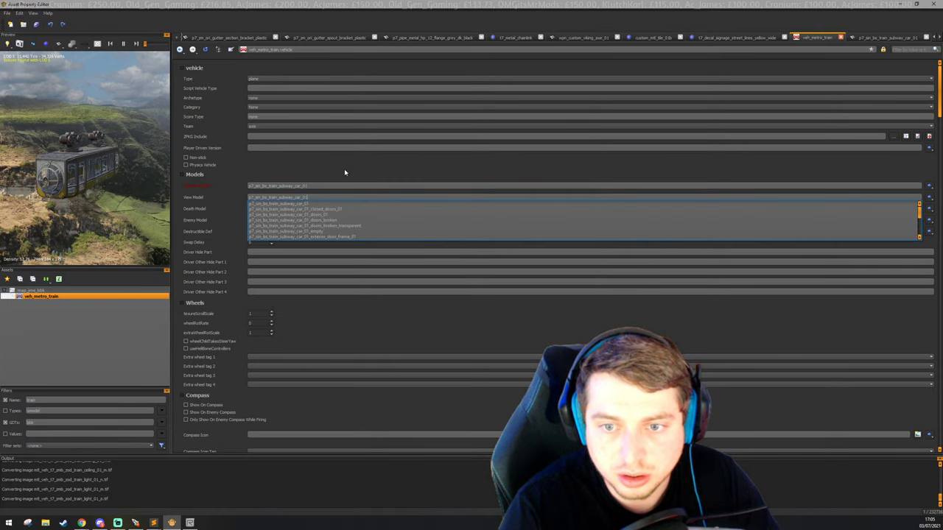
key(Return)
Switch to Radiant and undo the placement of the test subway car.
click(190, 523)
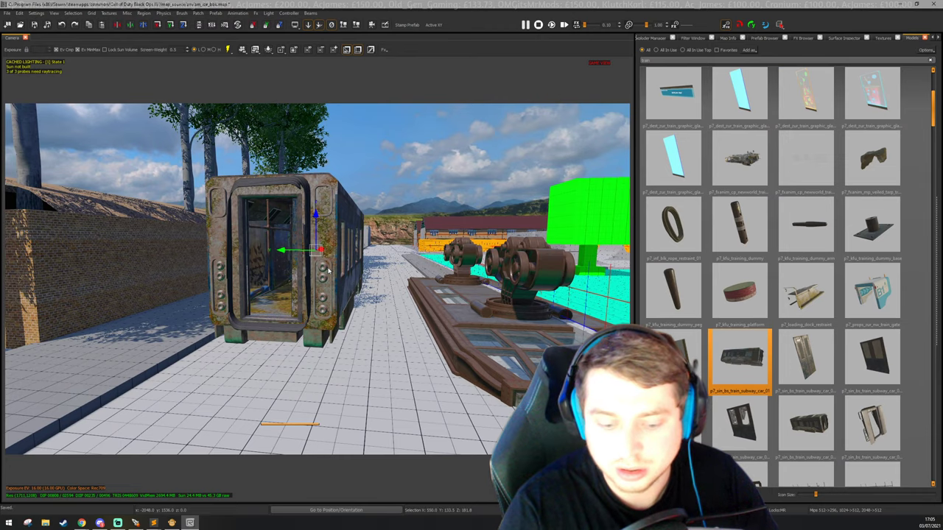
key(ctrl+z)
right_drag(367, 253, 376, 272)
key(alt+Tab)
key(alt+Tab)
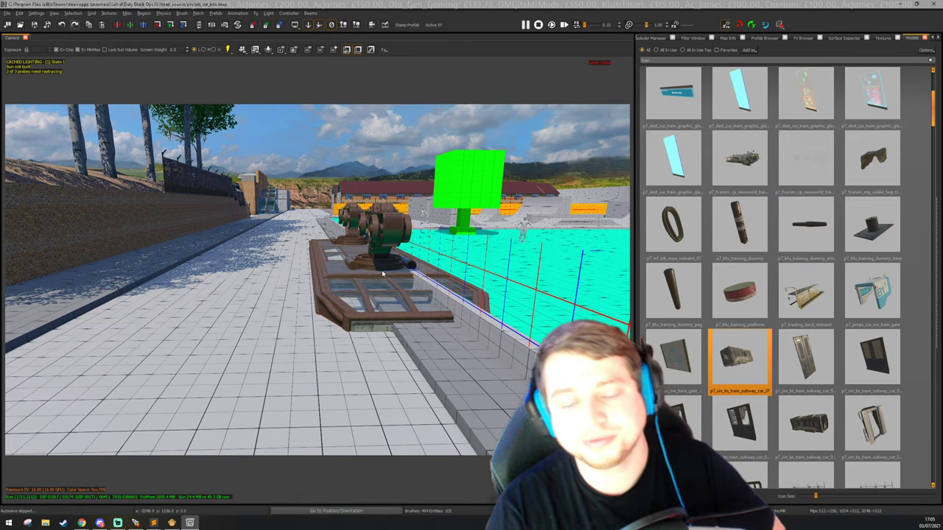
Check the entity info of the existing metro train vehicle and delete the vehicle from the map.
click(377, 271)
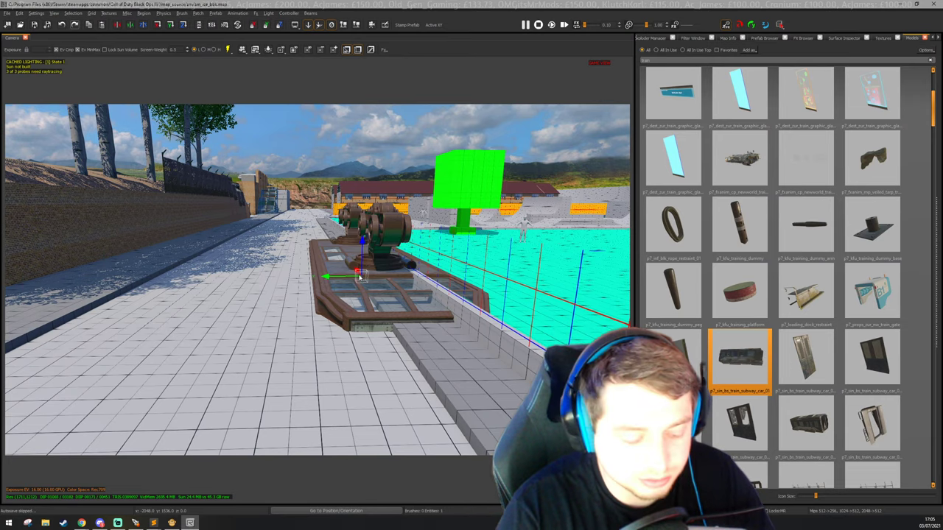
key(n)
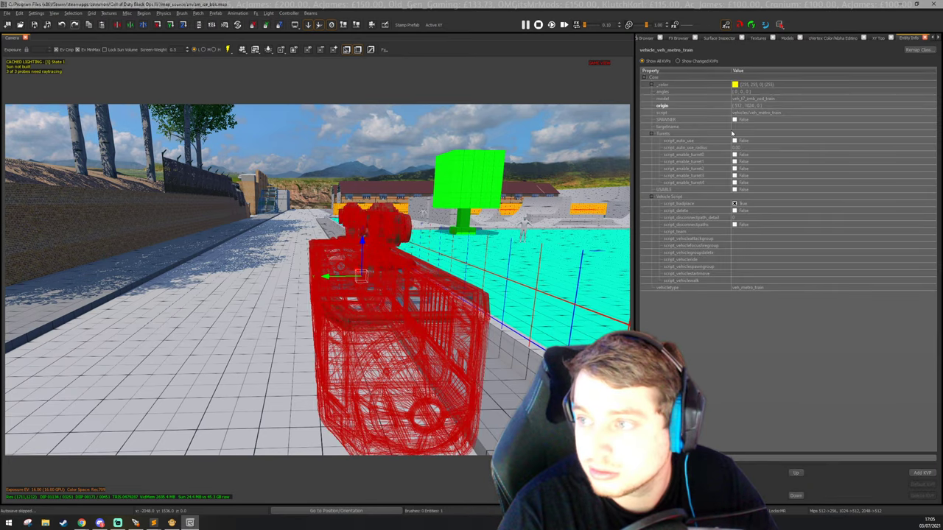
key(BackSpace)
Place a new Metro_train vehicle entity on the street from the Entity Browser.
right_drag(373, 274, 353, 274)
key(b)
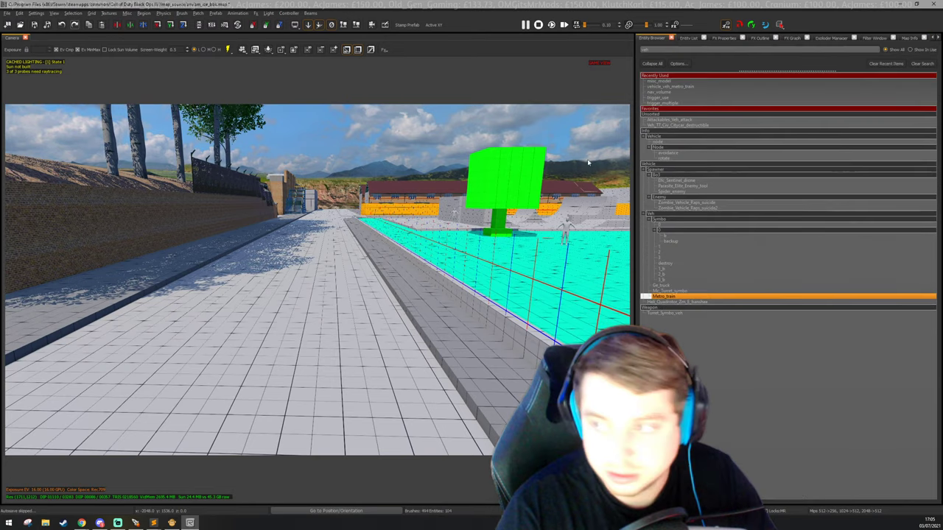
click(252, 320)
right_drag(321, 277, 322, 277)
key(Escape)
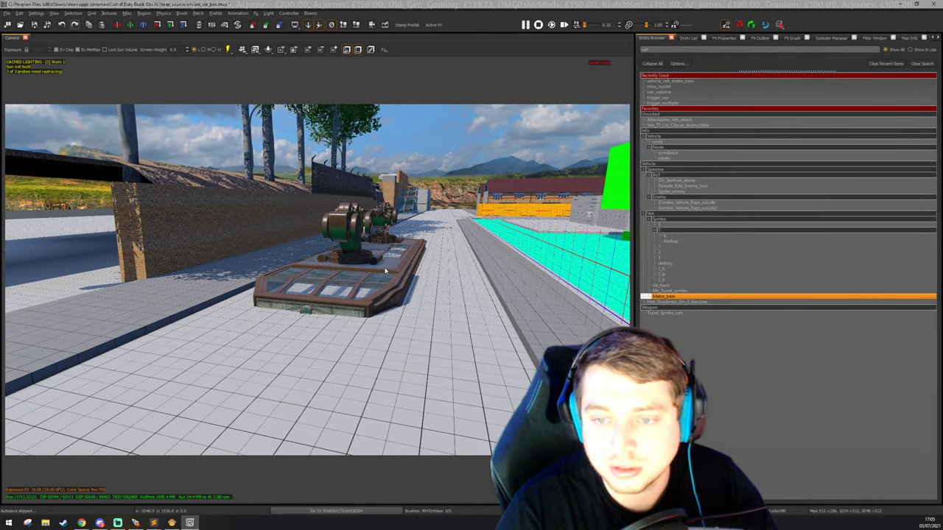
Save the map and reopen it in Radiant from the Mod Tools Launcher.
right_drag(386, 270, 436, 270)
key(ctrl+s)
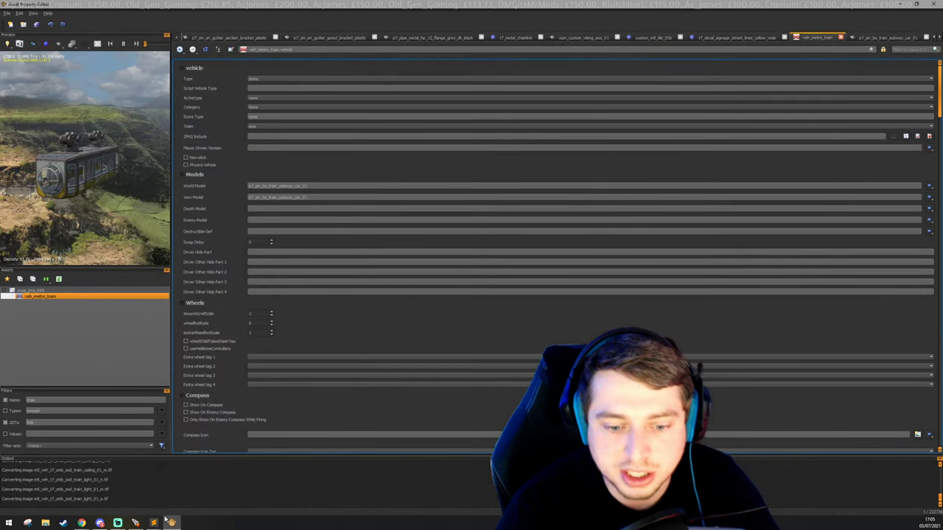
click(136, 522)
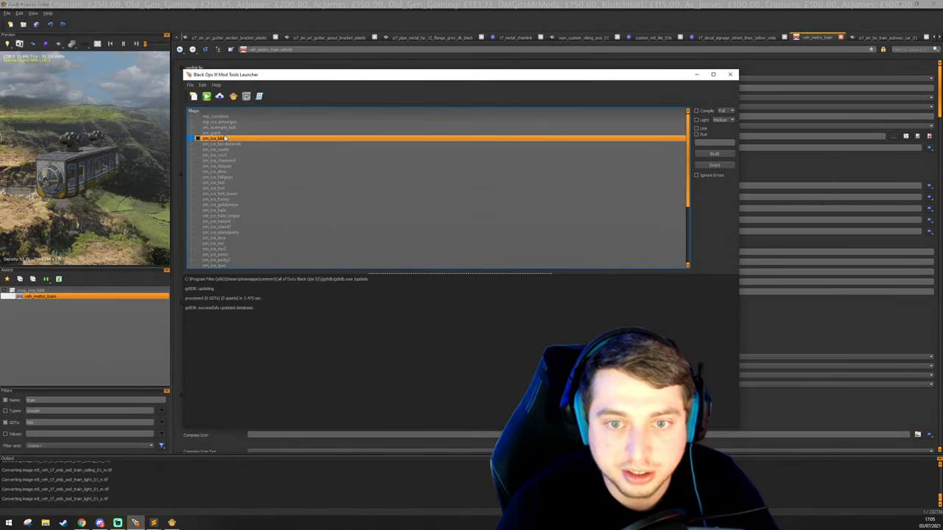
right_click(227, 138)
click(257, 148)
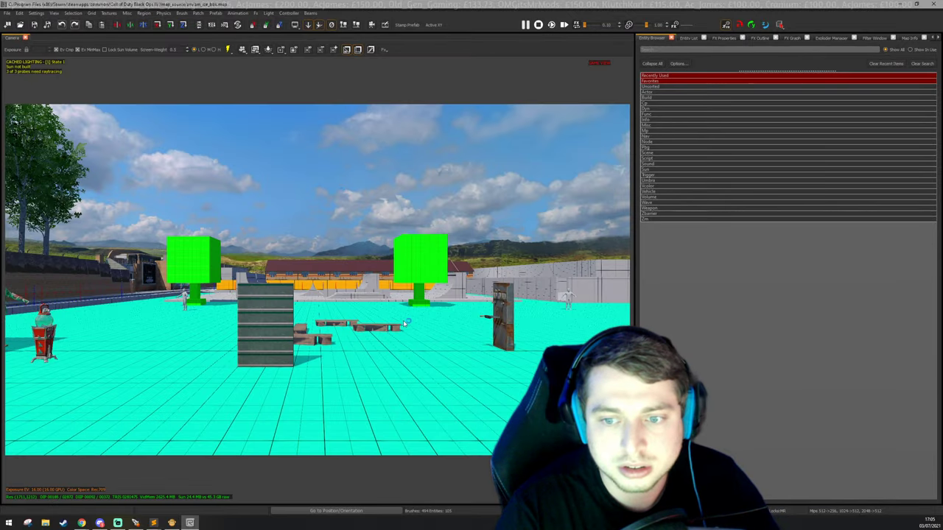
Examine the metro train vehicle on the street in the reopened map to check which model it uses.
right_drag(405, 319, 275, 349)
right_drag(337, 187, 375, 206)
click(374, 251)
key(Escape)
right_drag(374, 251, 386, 271)
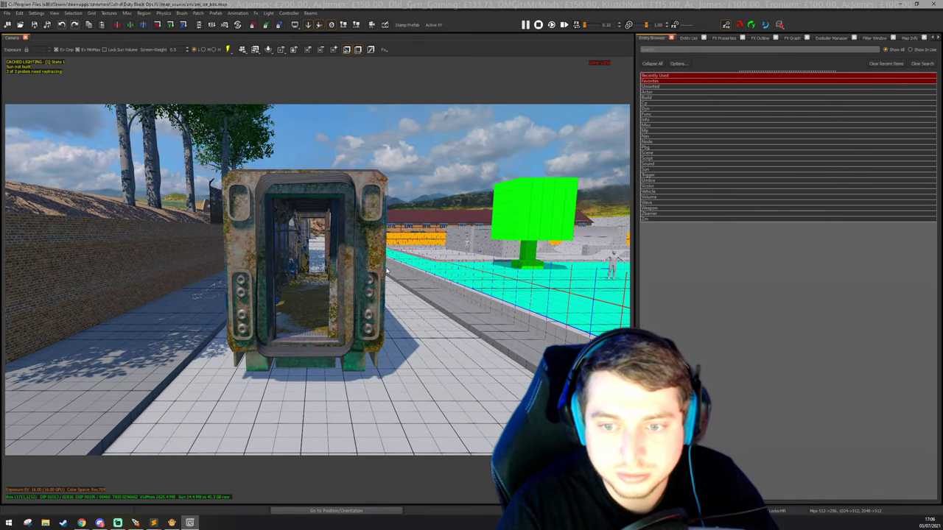
Close the Entity Browser, view the model browser, and open the Entity Browser again.
click(671, 37)
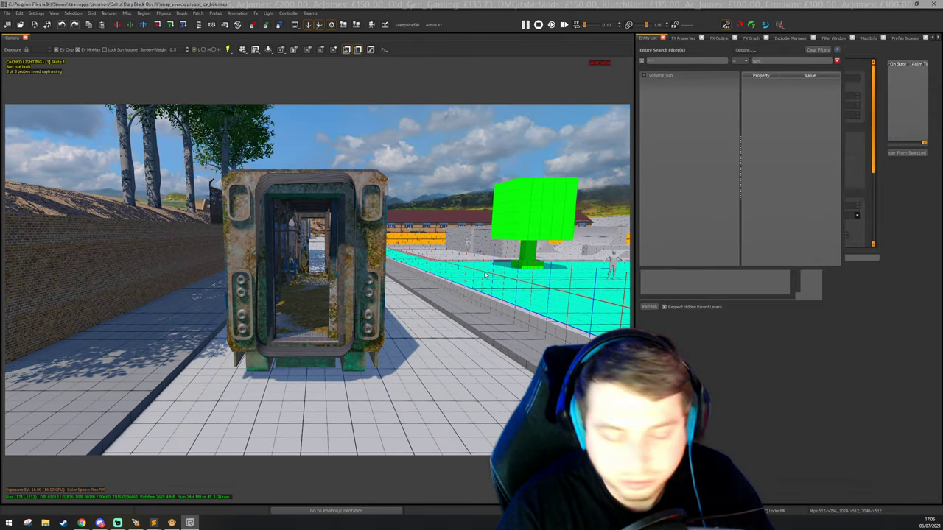
key(m)
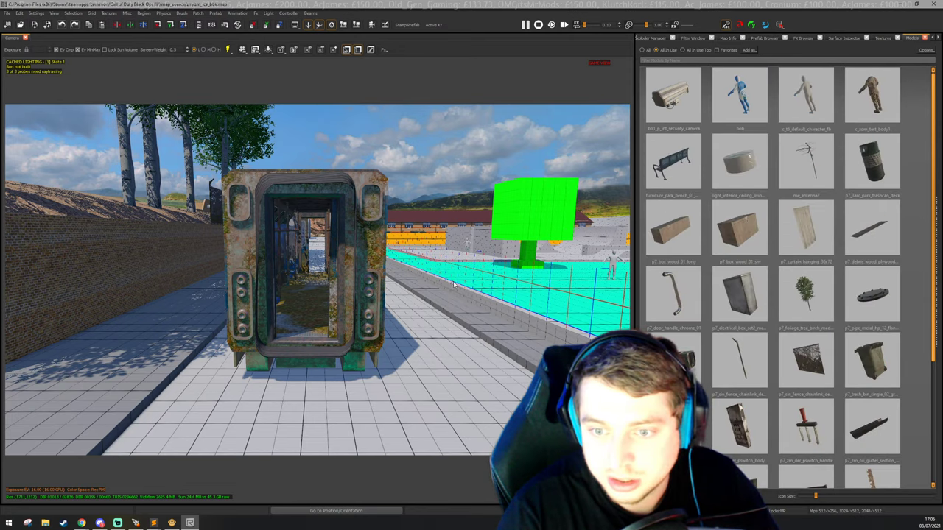
right_drag(454, 284, 454, 283)
key(b)
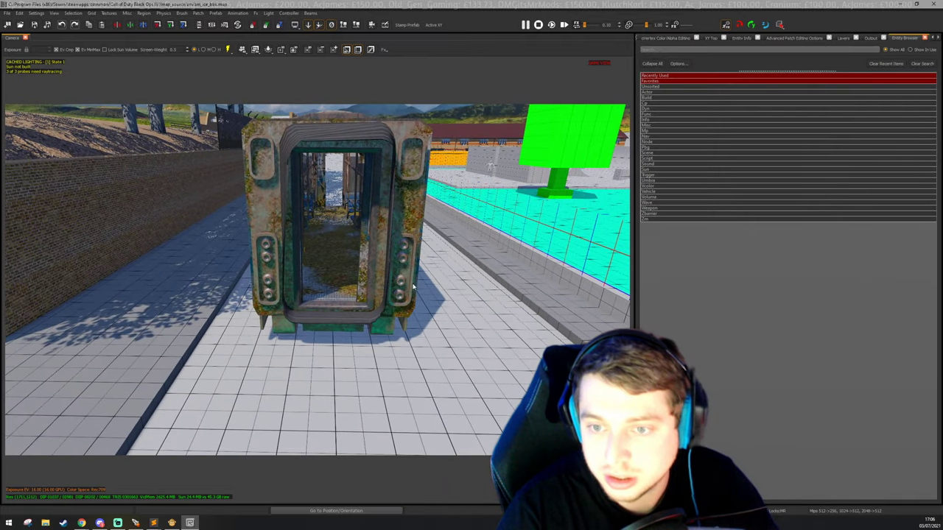
right_drag(403, 268, 403, 268)
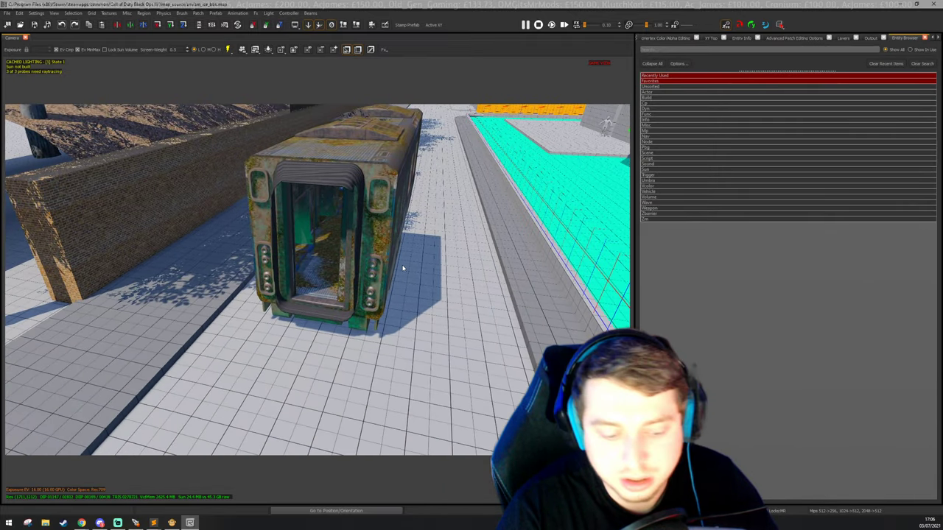
Give the metro train vehicle the targetname metro_train in its entity properties.
click(381, 258)
key(n)
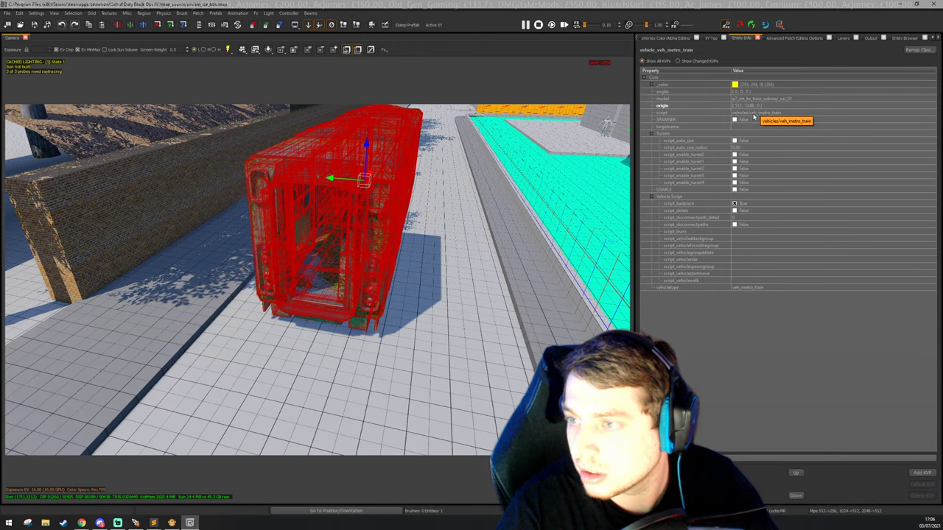
click(751, 127)
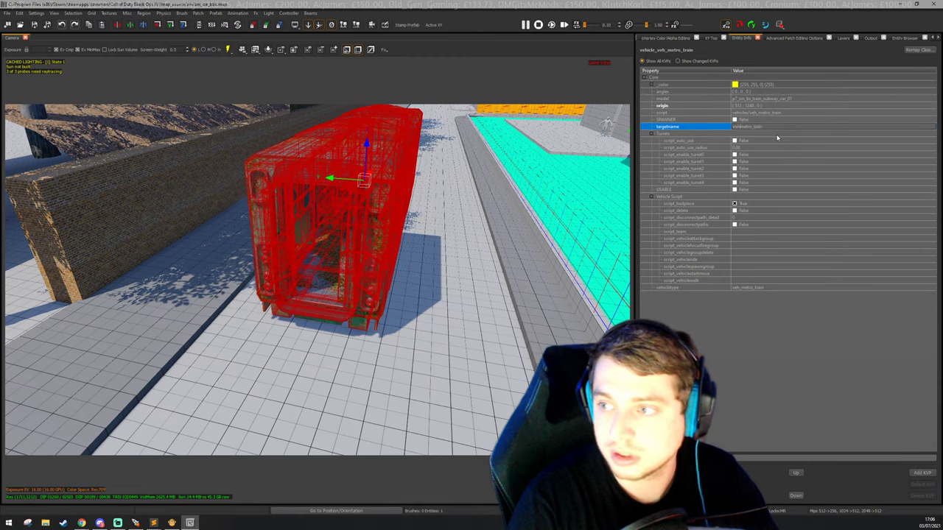
key(Return)
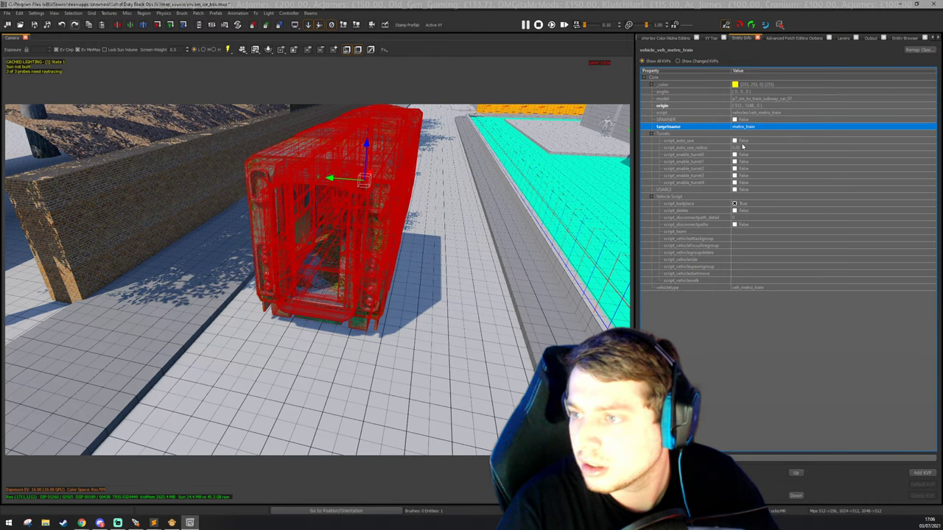
Enable script_disconnectpaths on the metro train vehicle and save the map.
click(733, 225)
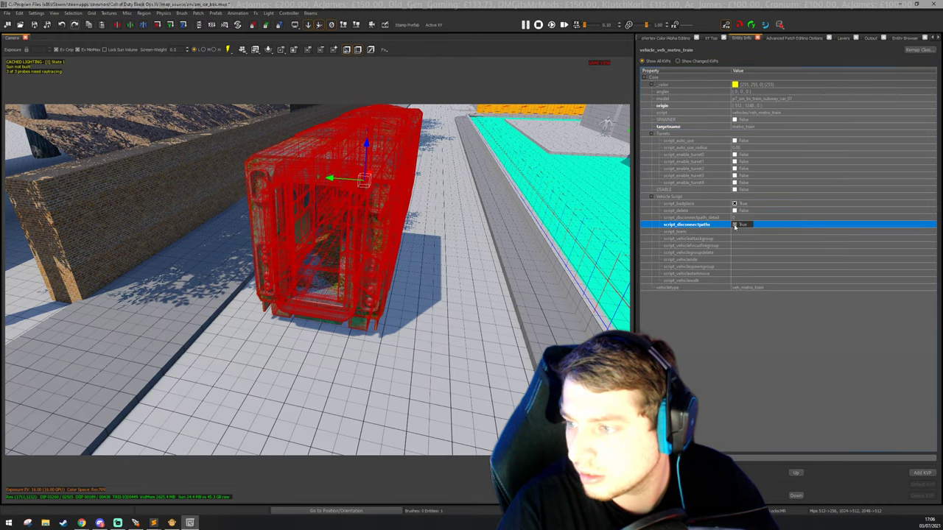
mouse_move(549, 292)
right_down()
mouse_move(518, 280)
mouse_move(539, 284)
right_up()
key(ctrl+s)
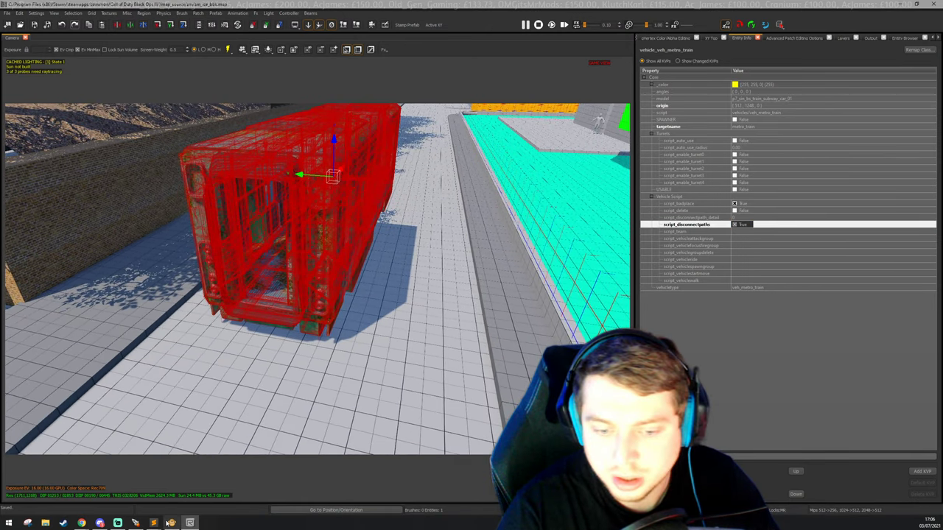
Find the vehicle node entity by searching for node and place one on the street in front of the train's near end.
right_drag(587, 263, 478, 279)
key(b)
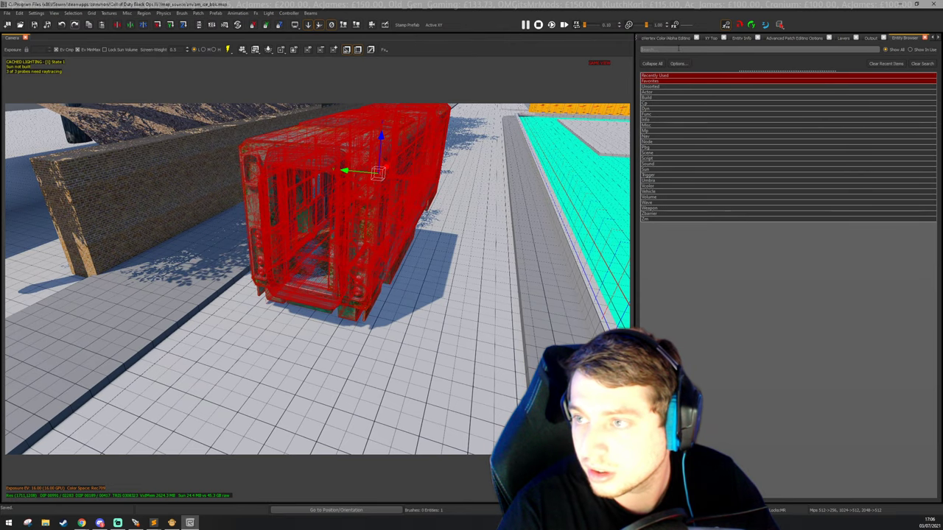
click(678, 48)
text(node)
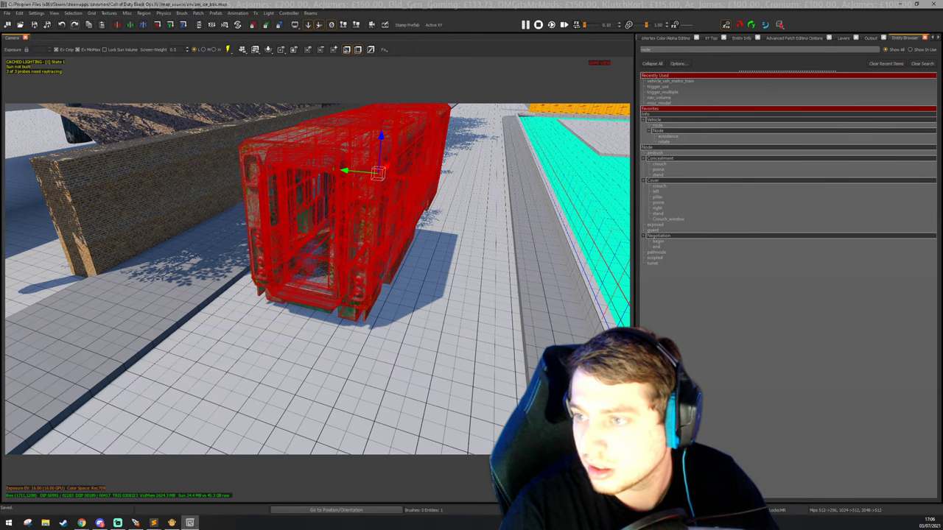
right_drag(574, 170, 553, 181)
key(Escape)
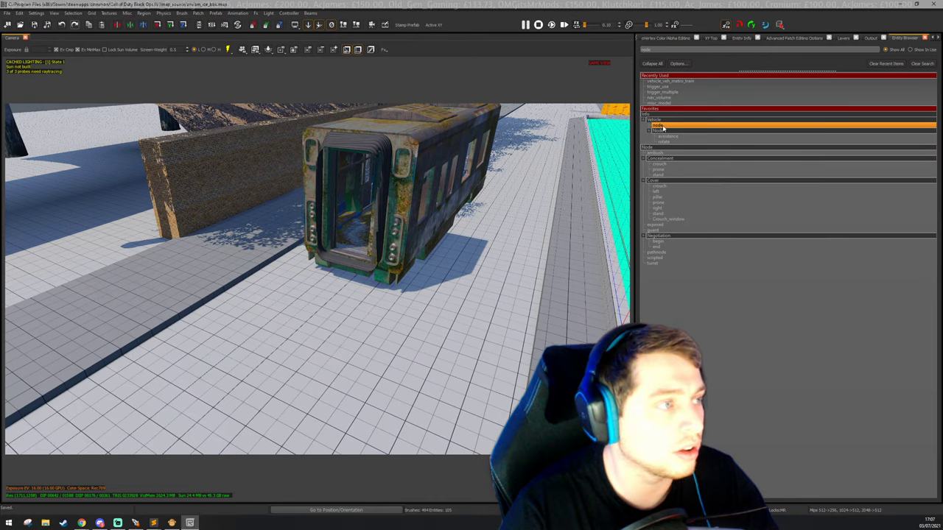
drag(663, 127, 293, 351)
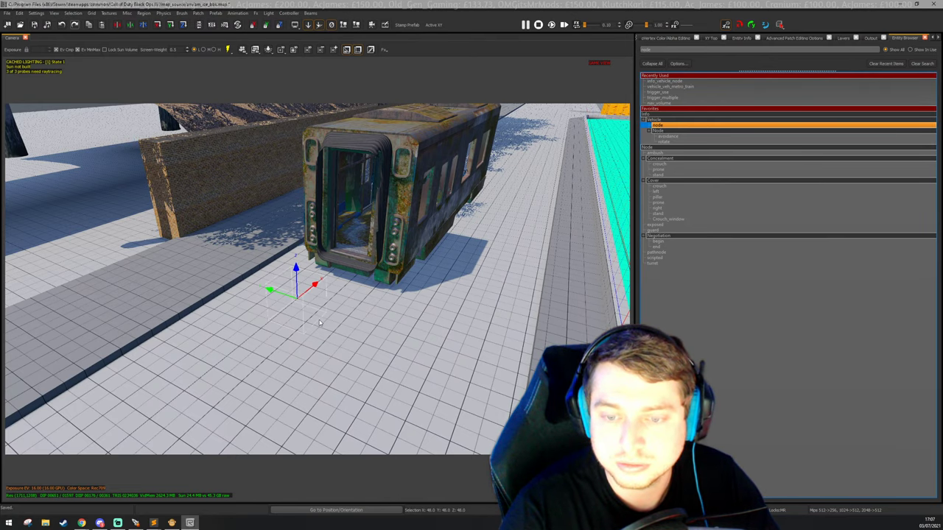
right_drag(319, 323, 385, 290)
key(F4)
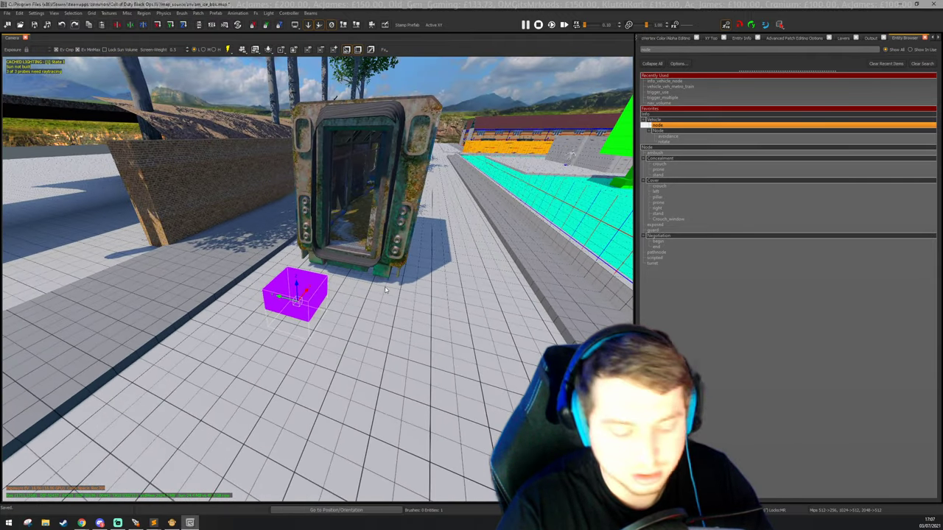
Enable START_NODE on the new vehicle node and set its targetname to train_node.
key(n)
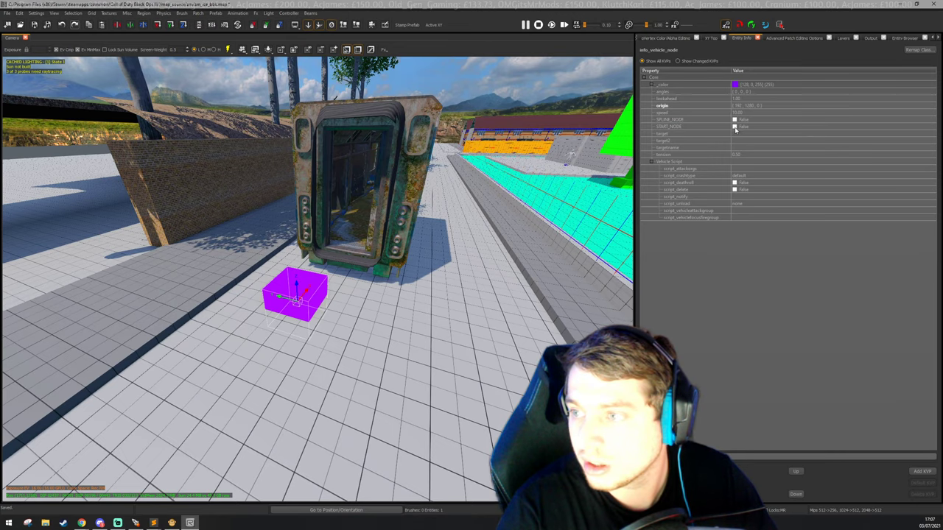
click(734, 127)
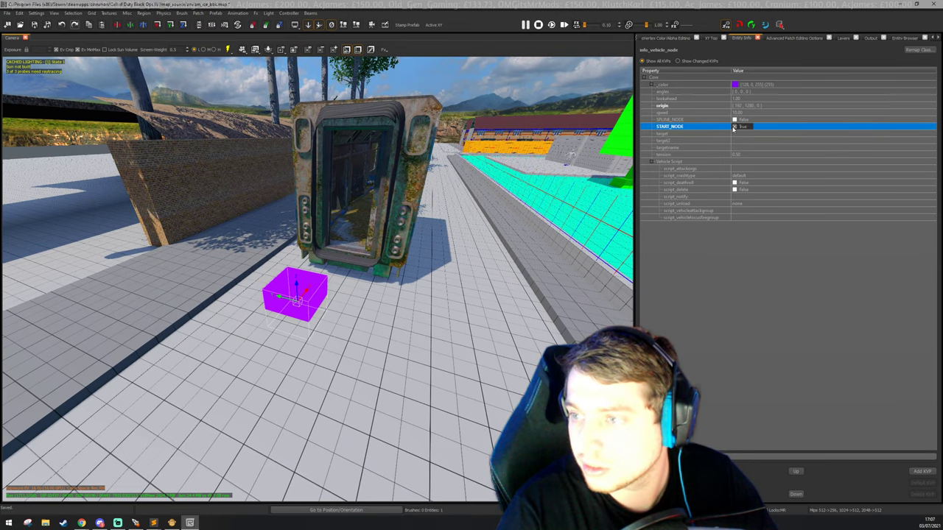
right_drag(426, 253, 436, 242)
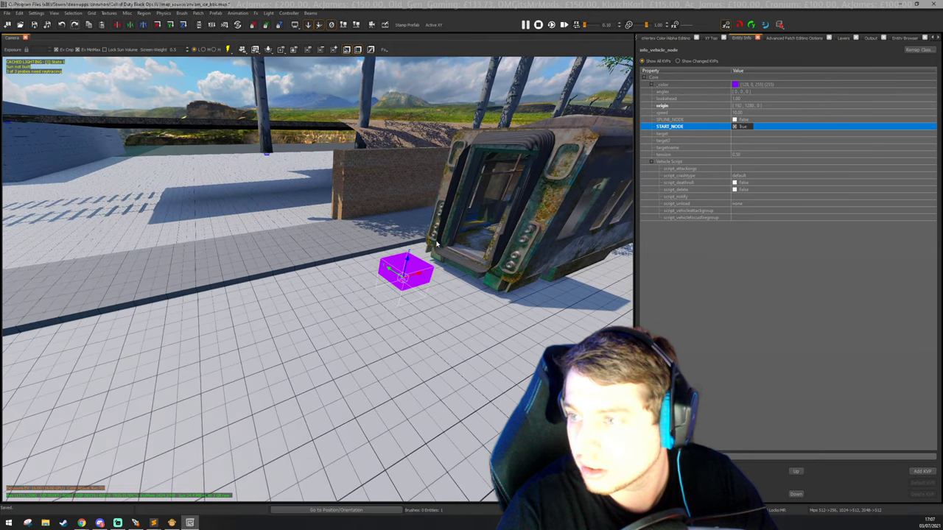
click(732, 147)
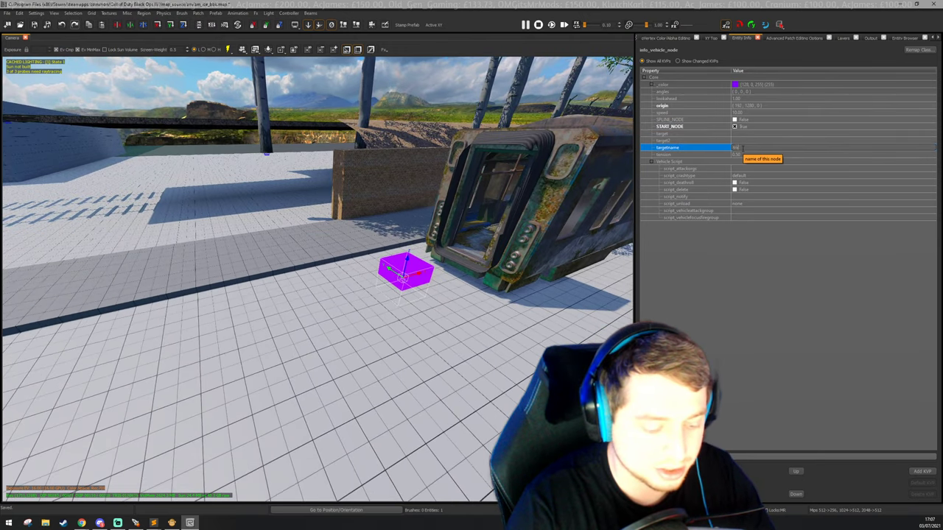
key(Return)
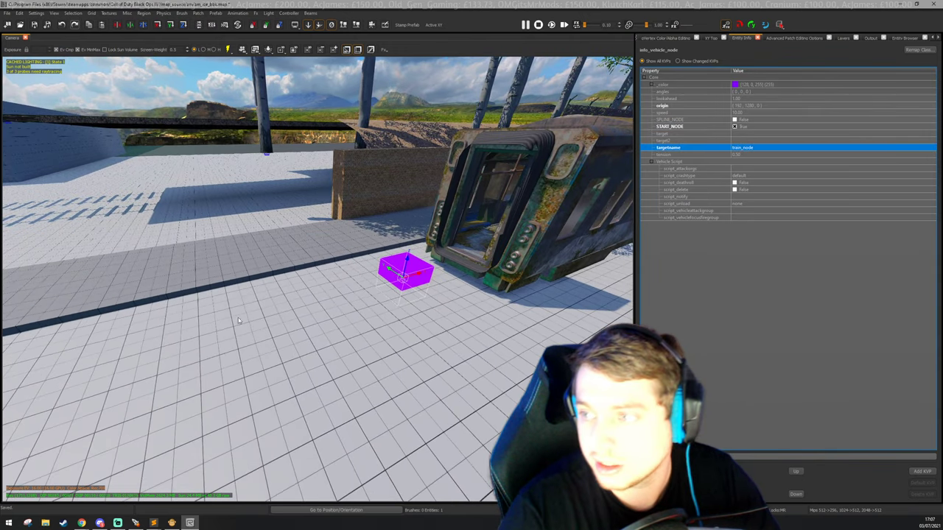
Dock the XY Top view beside the camera view, showing the train and its start node.
right_drag(221, 282, 295, 254)
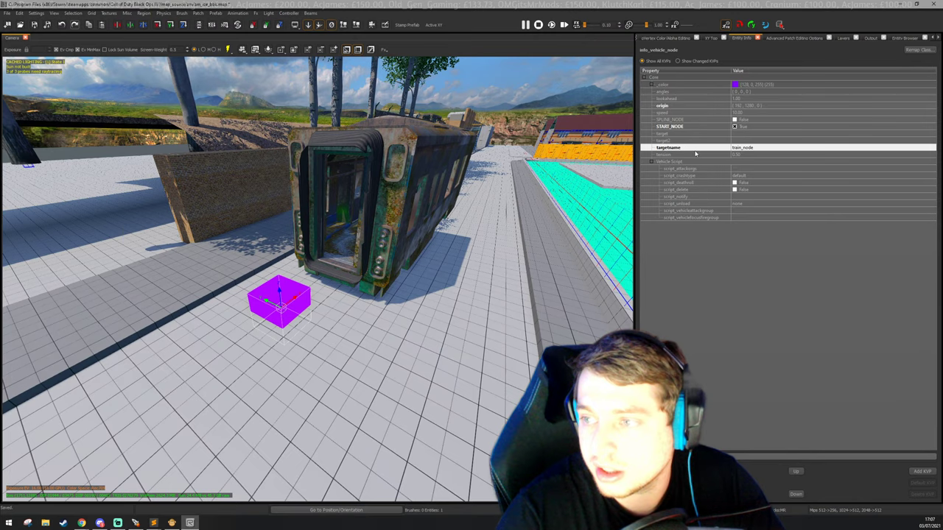
right_drag(291, 317, 361, 287)
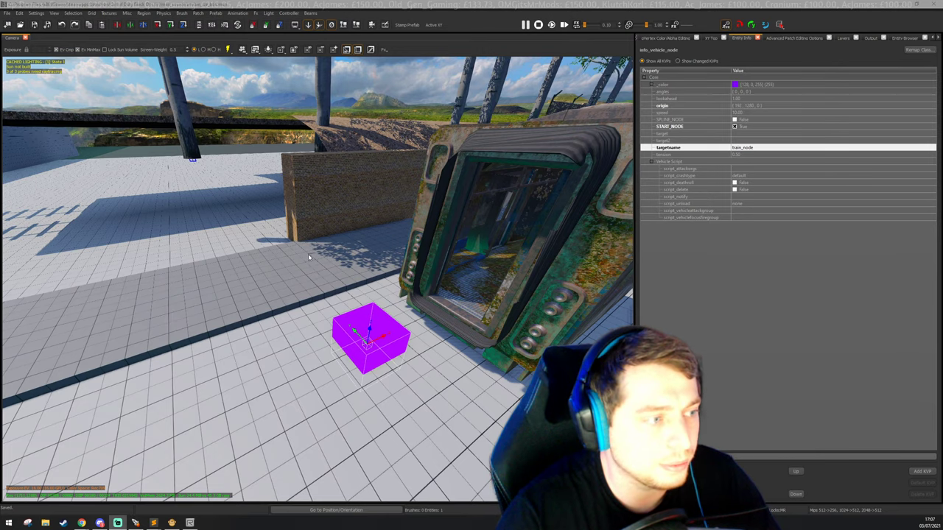
right_drag(363, 281, 383, 302)
right_drag(435, 280, 366, 280)
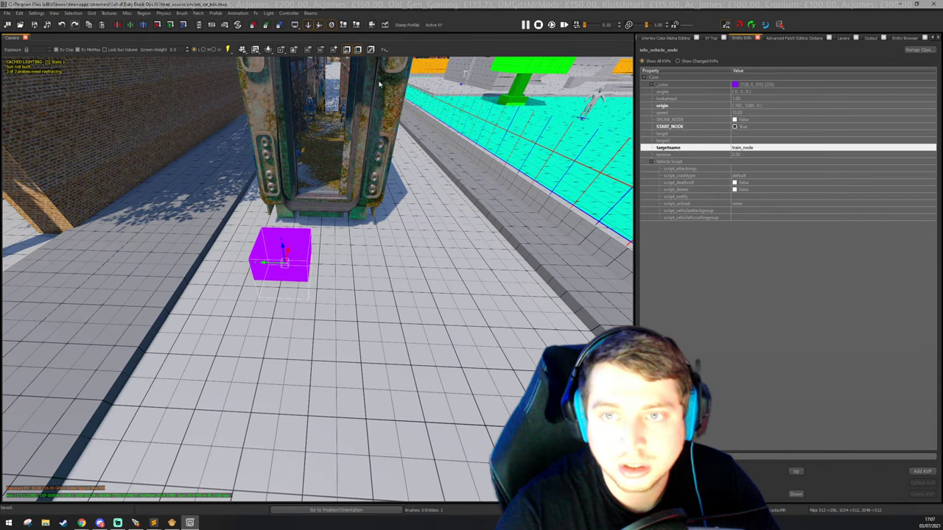
click(710, 39)
drag(714, 38, 549, 186)
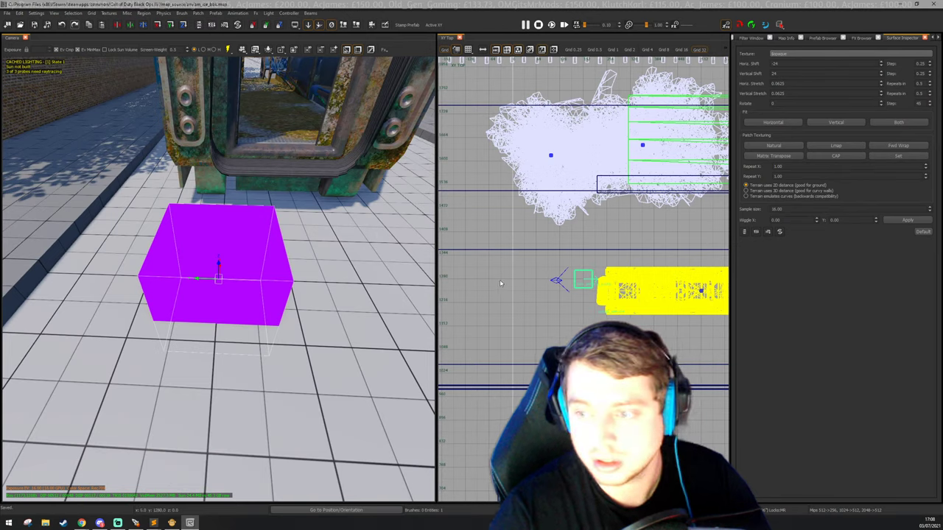
scroll(633, 301, down, 3)
scroll(618, 297, up, 1)
Connect the metro train vehicle to the purple start node, selecting the train first.
key(Escape)
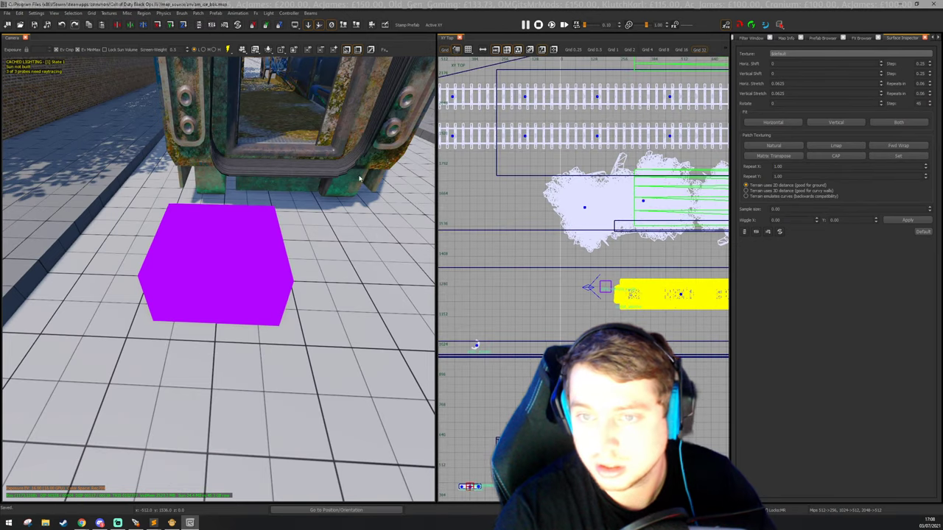
shift+click(310, 178)
shift+click(237, 248)
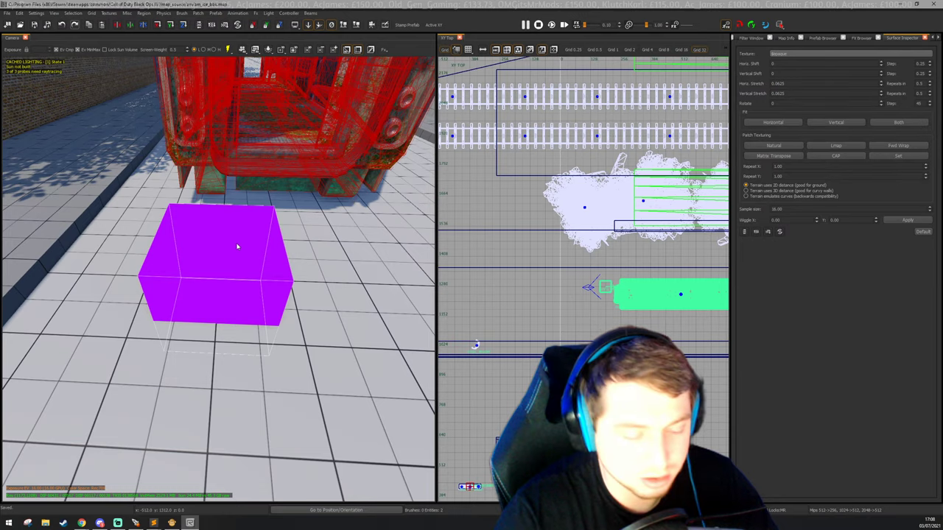
click(234, 247)
right_drag(254, 236, 236, 205)
key(w)
key(s)
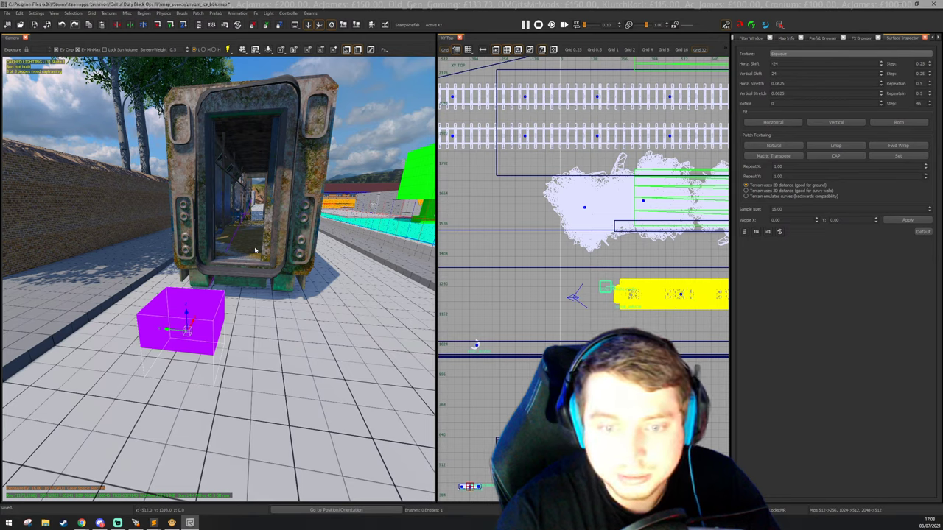
Place an info_vehicle_node_rotate entity on the street in line with the start node, farther from the train.
right_drag(260, 244, 236, 243)
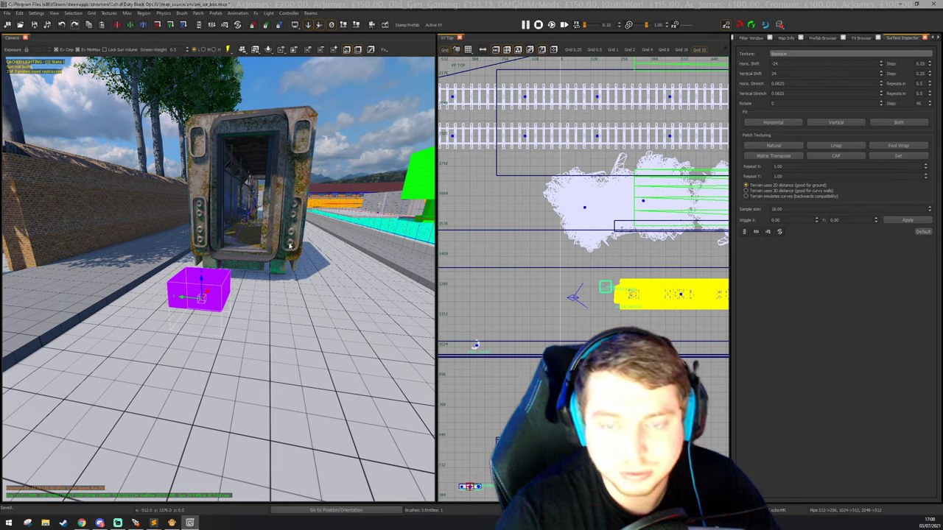
key(b)
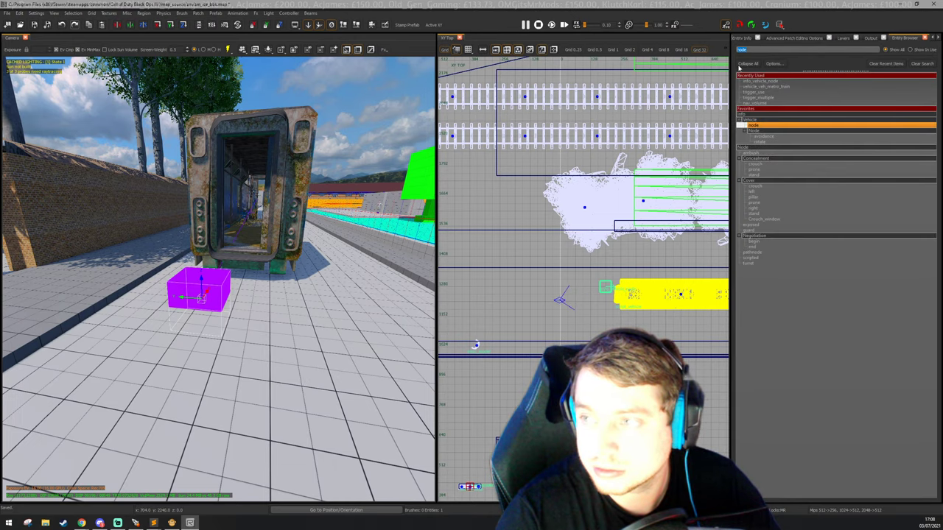
key(Down)
key(Escape)
key(Left)
drag(761, 141, 188, 343)
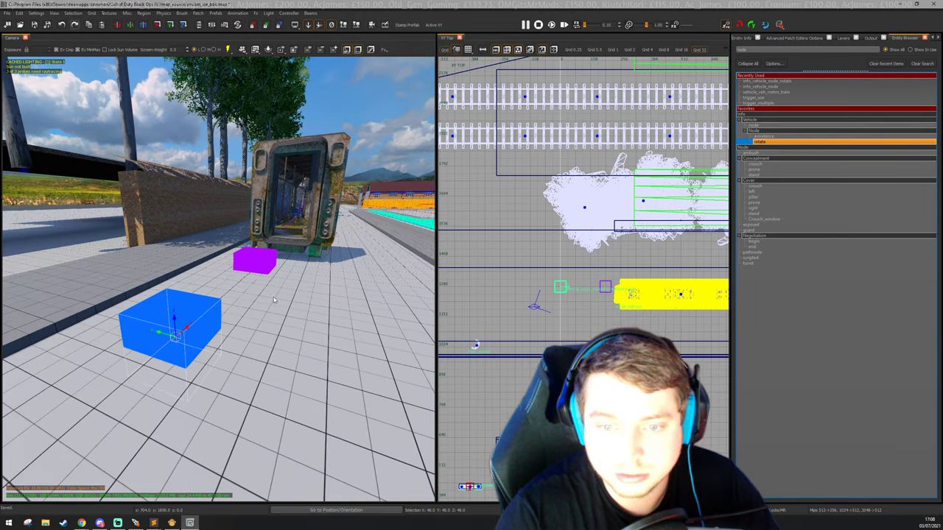
Rotate the blue vehicle rotate node 180 degrees so it points away from the train.
right_drag(270, 299, 369, 301)
scroll(557, 288, up, 4)
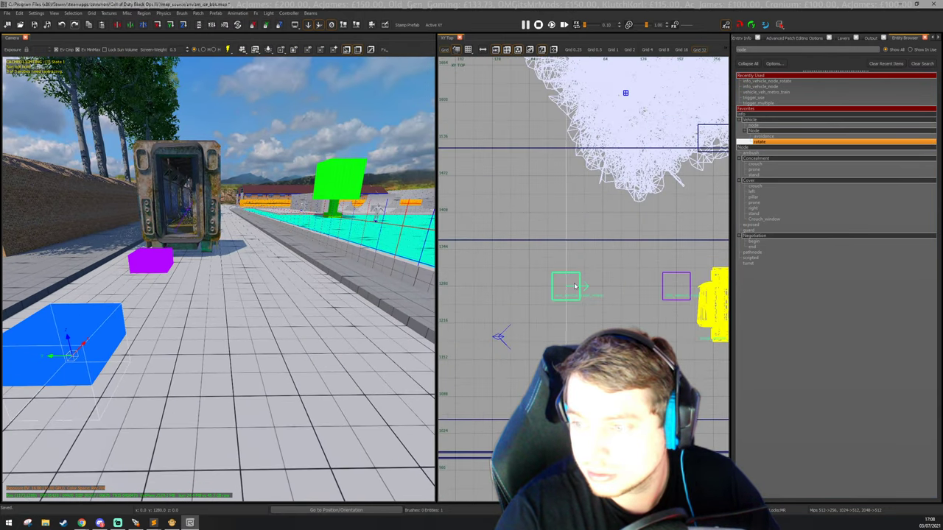
key(Escape)
right_drag(174, 293, 204, 284)
shift+click(195, 309)
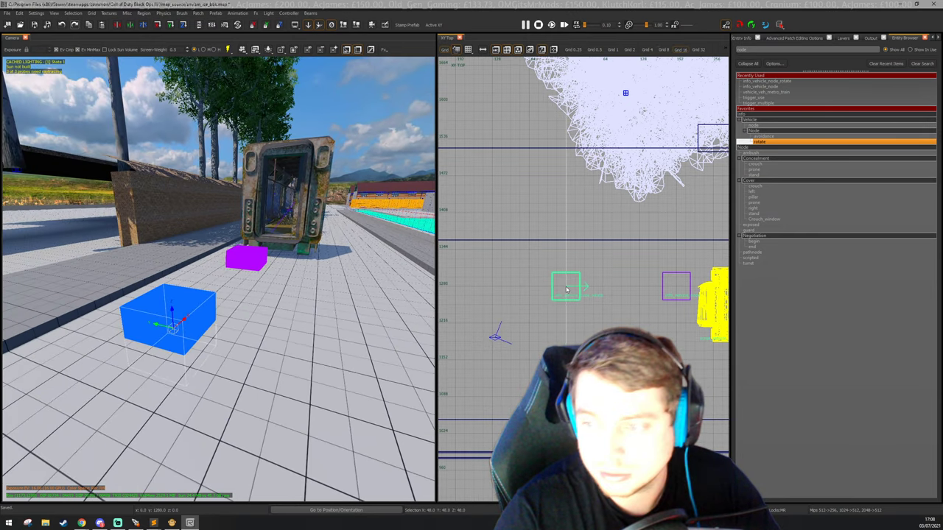
key(3)
key(r)
mouse_move(566, 287)
mouse_down()
mouse_move(572, 311)
mouse_move(575, 302)
mouse_up()
key(r)
right_drag(347, 294, 326, 296)
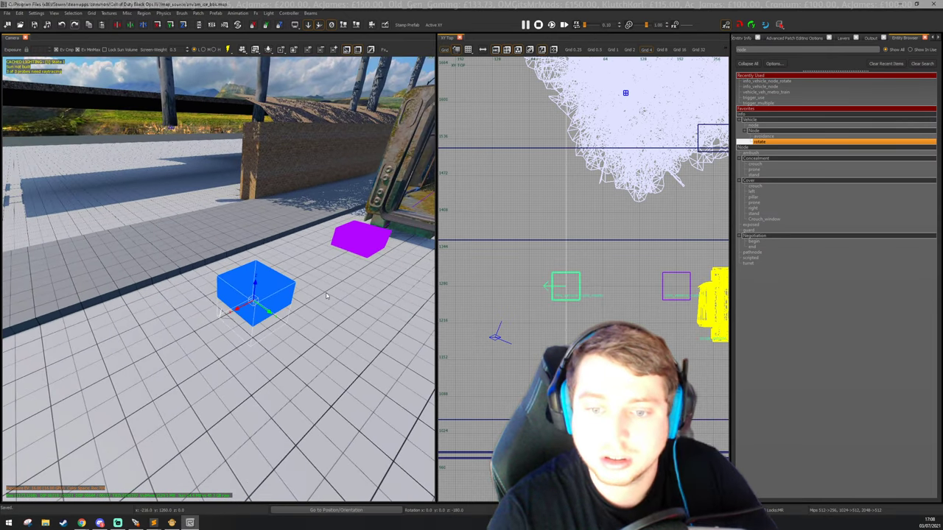
Connect the purple start node to the blue rotate node as the next point of the train's path.
key(n)
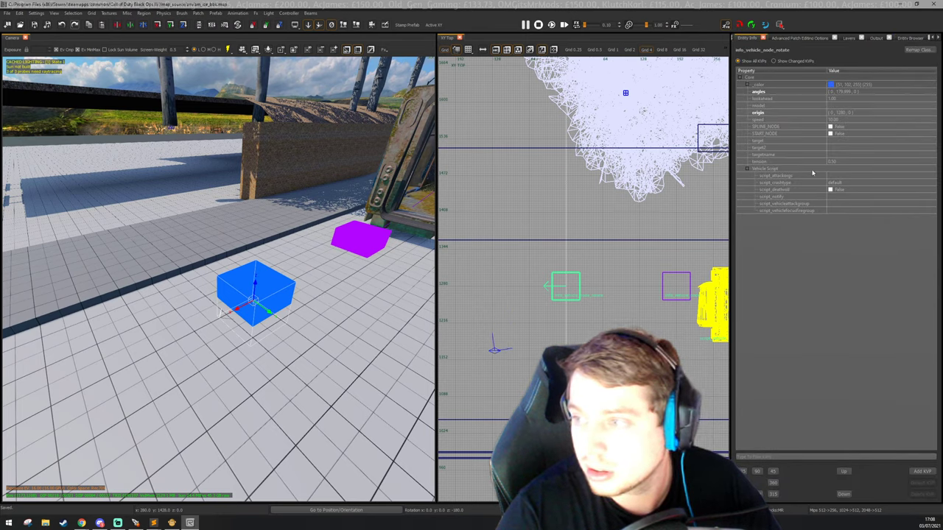
scroll(604, 276, down, 3)
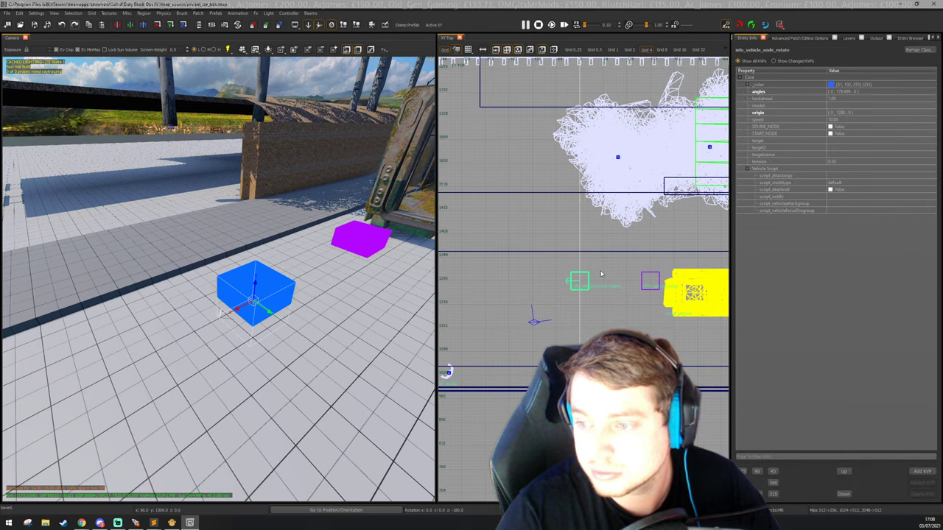
key(Escape)
shift+click(351, 247)
shift+click(226, 290)
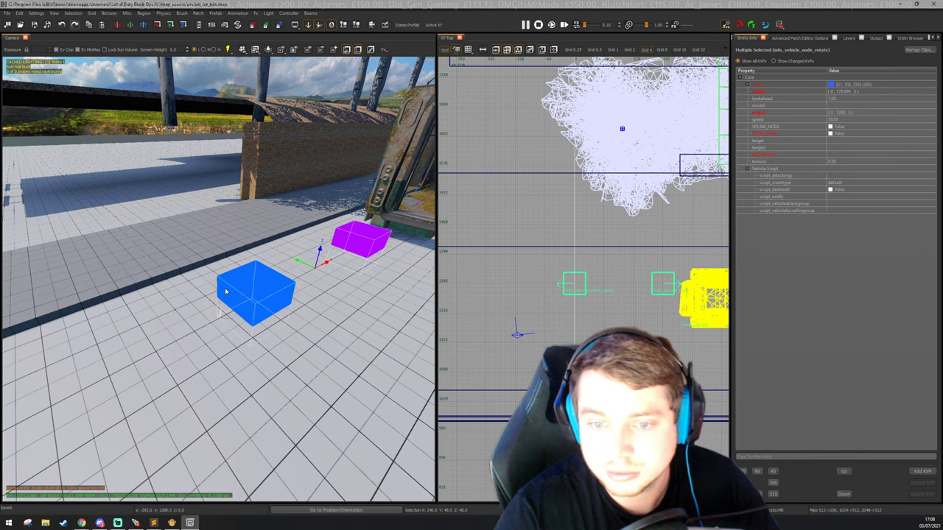
key(w)
mouse_move(323, 288)
right_down()
mouse_move(368, 269)
mouse_move(325, 317)
mouse_move(326, 291)
mouse_move(260, 280)
right_up()
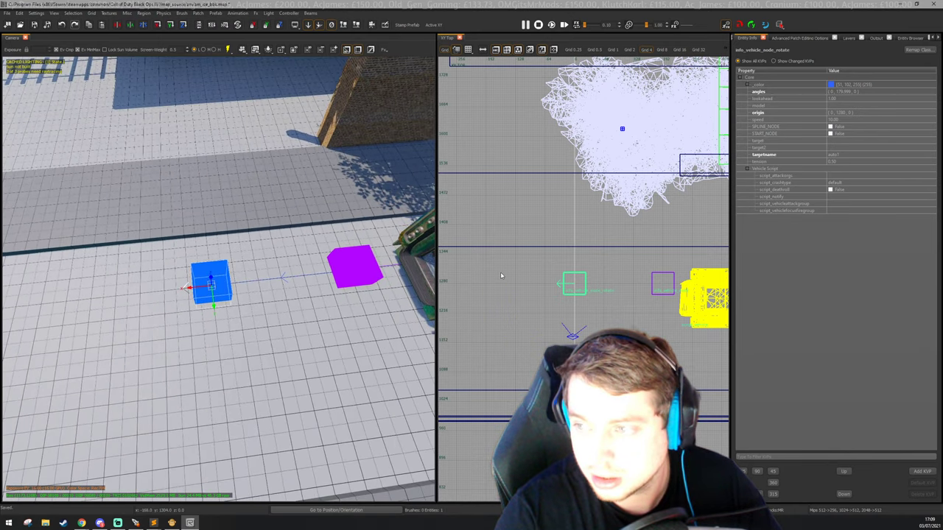
scroll(474, 287, down, 3)
scroll(529, 285, up, 1)
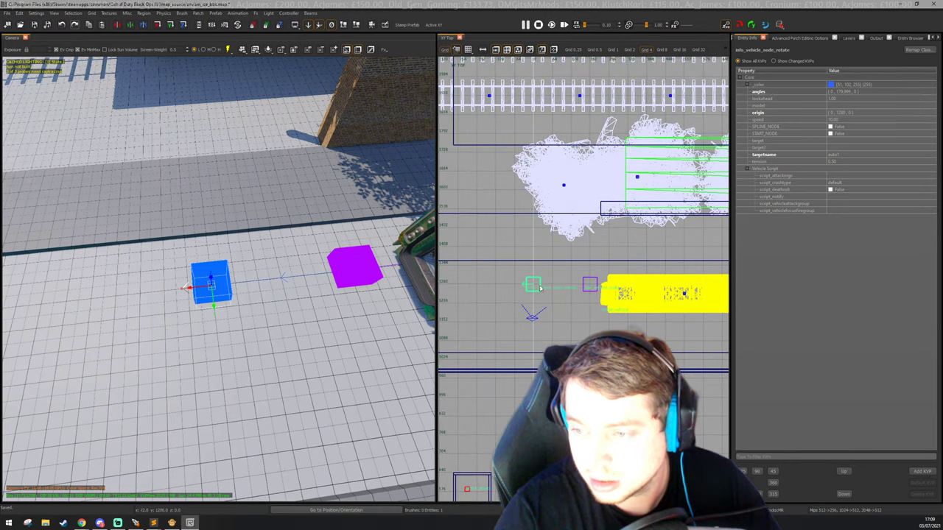
scroll(556, 287, up, 1)
scroll(542, 287, up, 3)
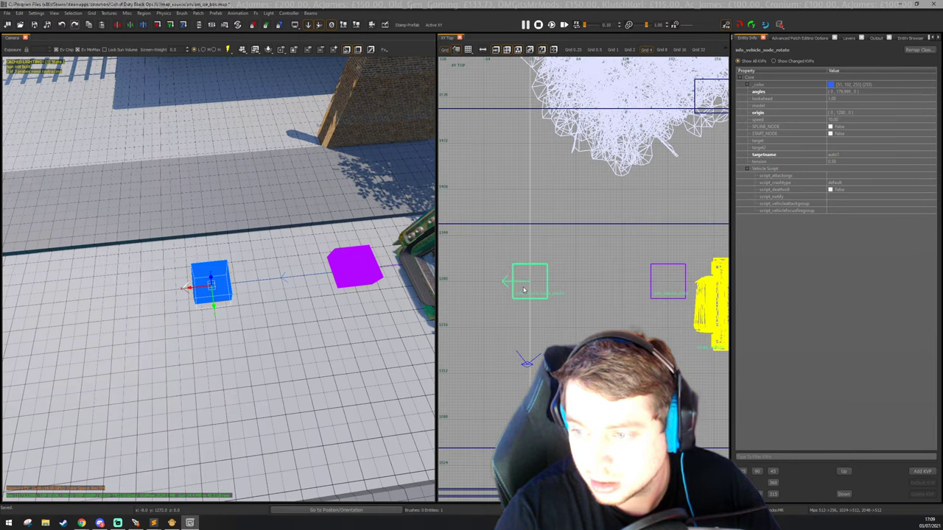
scroll(488, 287, down, 2)
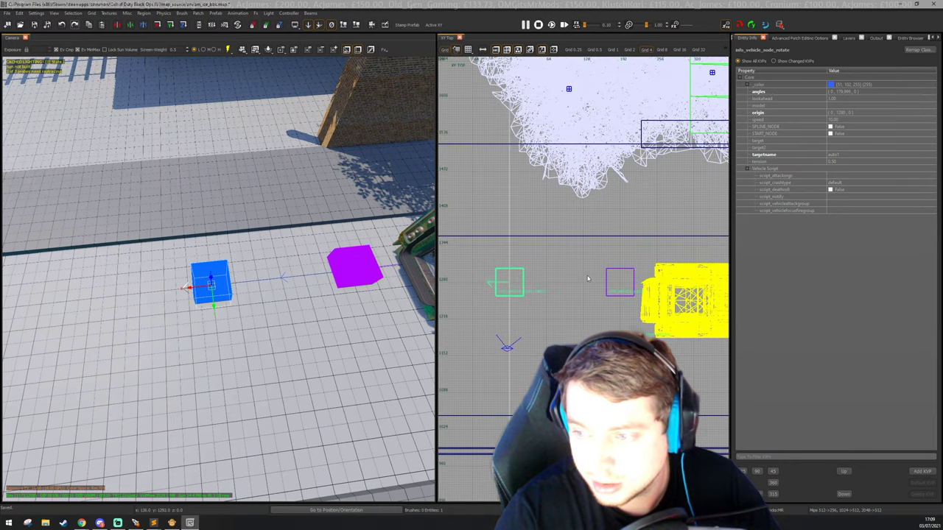
Turn on the display of entity connections in the top view and shift the blue rotate node slightly farther from the start node.
scroll(587, 278, up, 1)
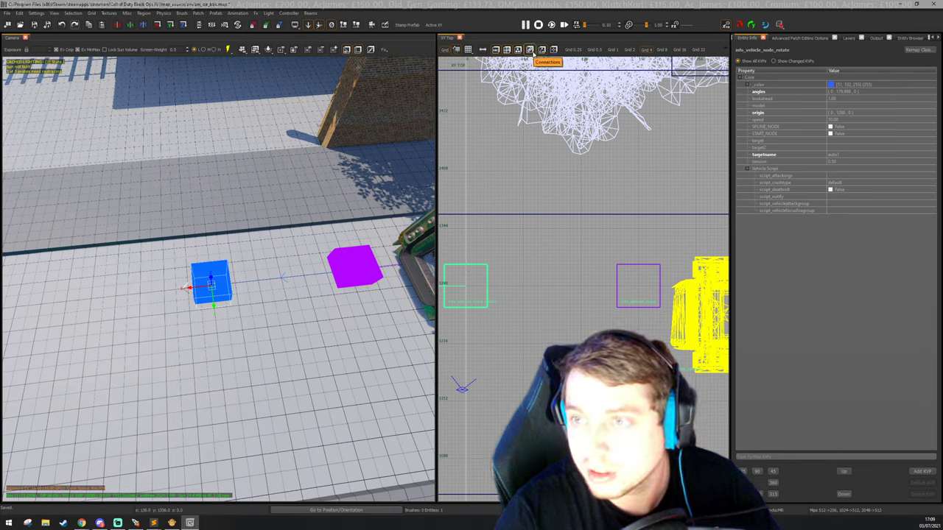
click(531, 50)
scroll(622, 280, down, 4)
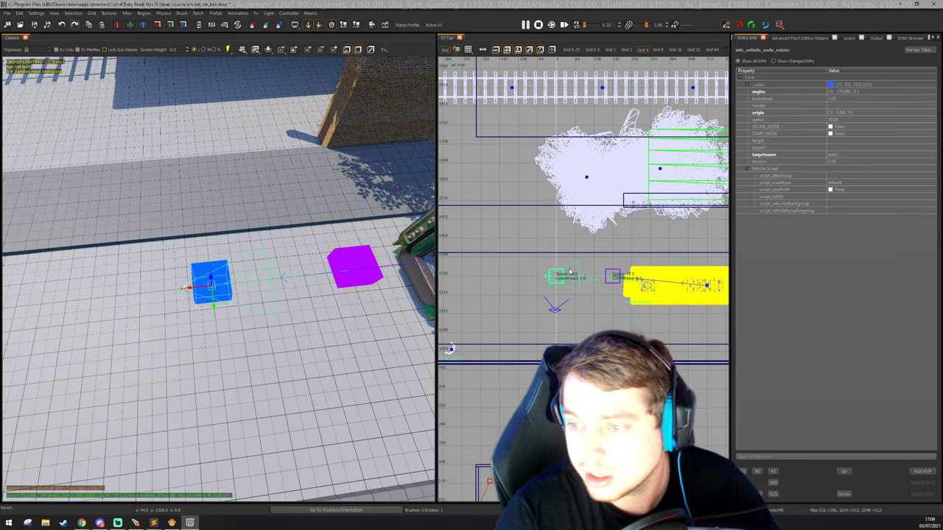
scroll(569, 288, up, 1)
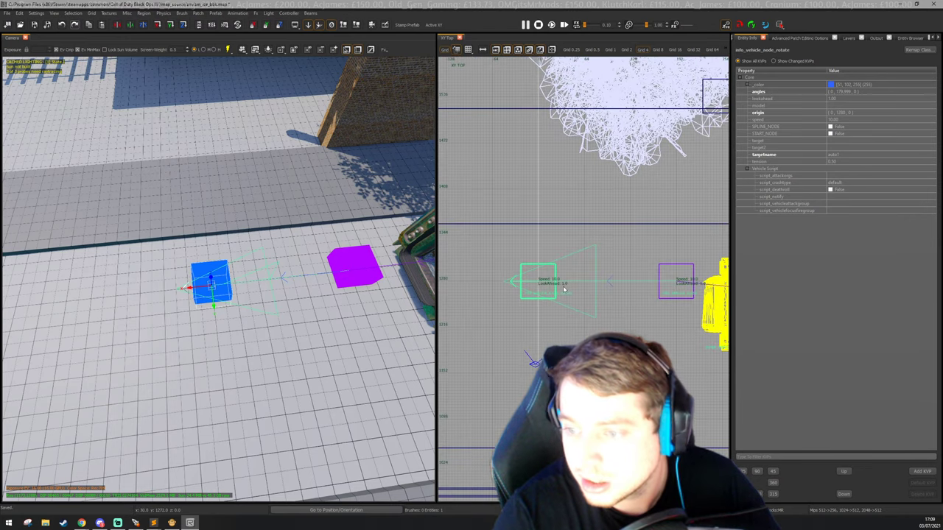
drag(556, 290, 531, 283)
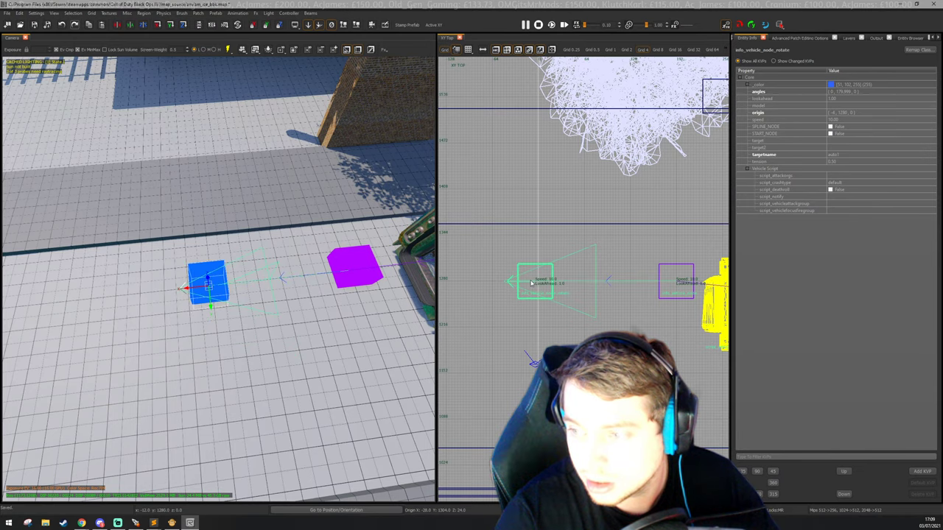
Paste a copy of the blue rotate node in line with the existing nodes, farther from the train.
scroll(531, 283, down, 3)
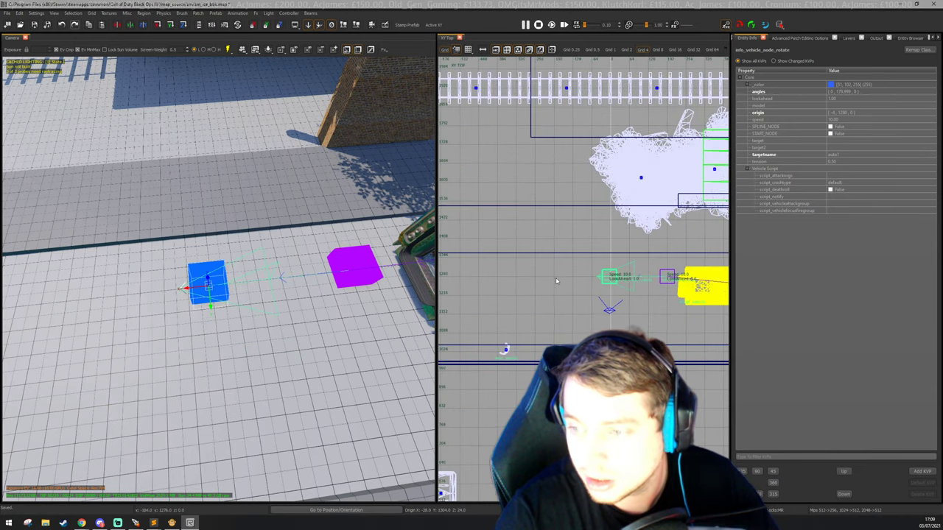
key(ctrl+v)
scroll(563, 278, up, 5)
drag(562, 280, 541, 282)
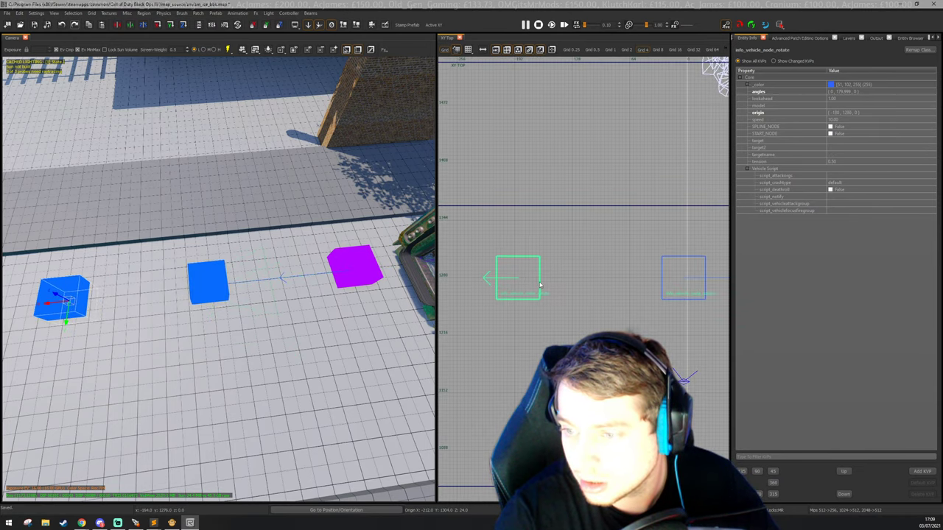
Connect the first blue rotate node to the new copy as the next point of the path.
key(Escape)
shift+click(223, 285)
shift+click(70, 299)
key(w)
key(Escape)
shift+click(73, 298)
key(Escape)
Try moving the middle rotate node well out of line with its neighbours and undo the move.
shift+click(210, 281)
scroll(572, 289, down, 3)
drag(600, 268, 590, 323)
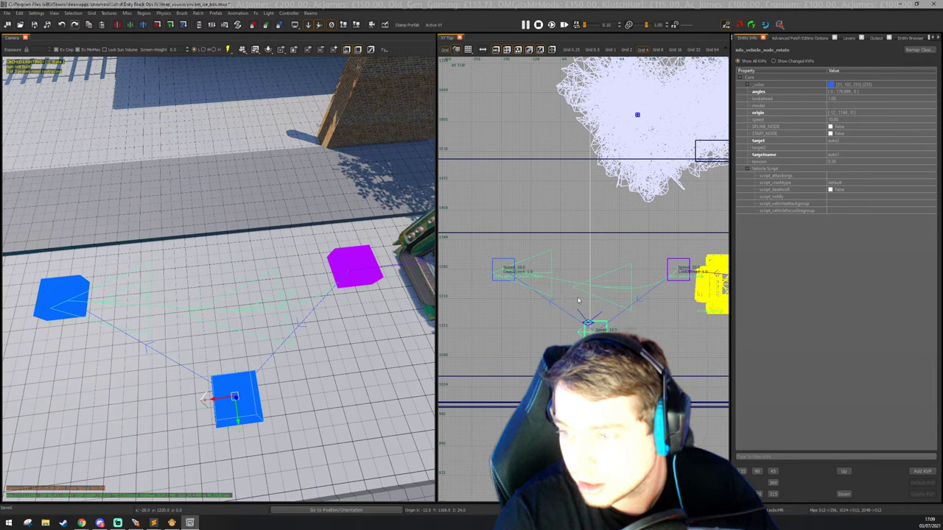
key(ctrl+z)
key(ctrl+z)
key(Escape)
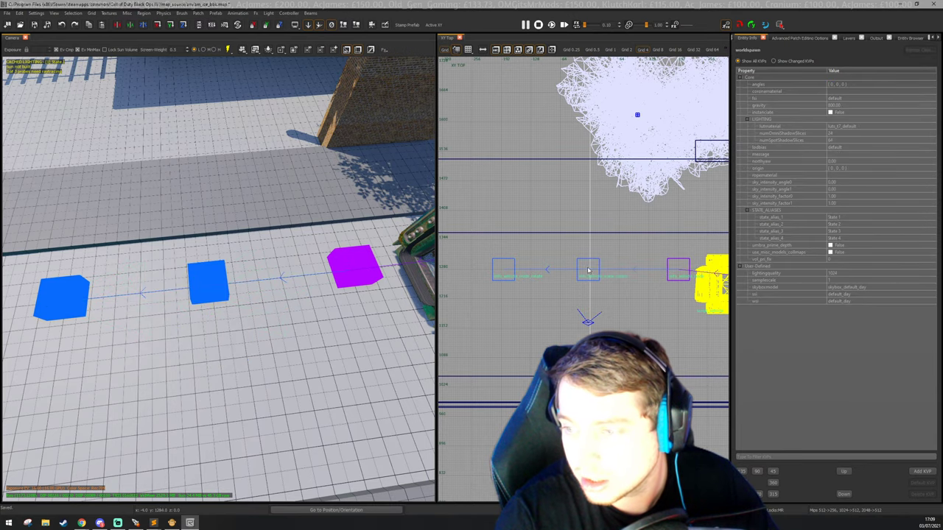
Offset the middle rotate node slightly sideways from the line between the start node and the farthest node.
shift+click(590, 272)
drag(588, 273, 592, 295)
key(Escape)
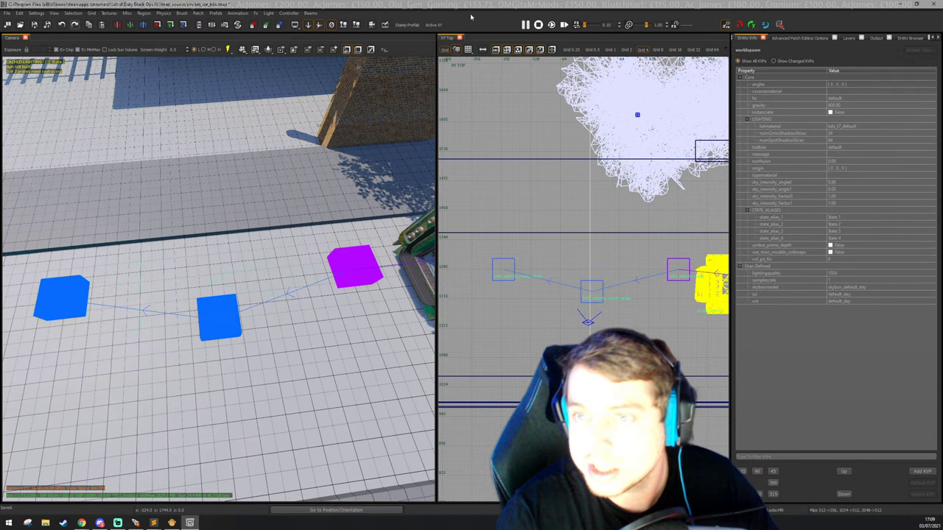
Open the Animation browser and expand its Vehicles and Spline Start Nodes groups.
right_click(465, 27)
click(481, 39)
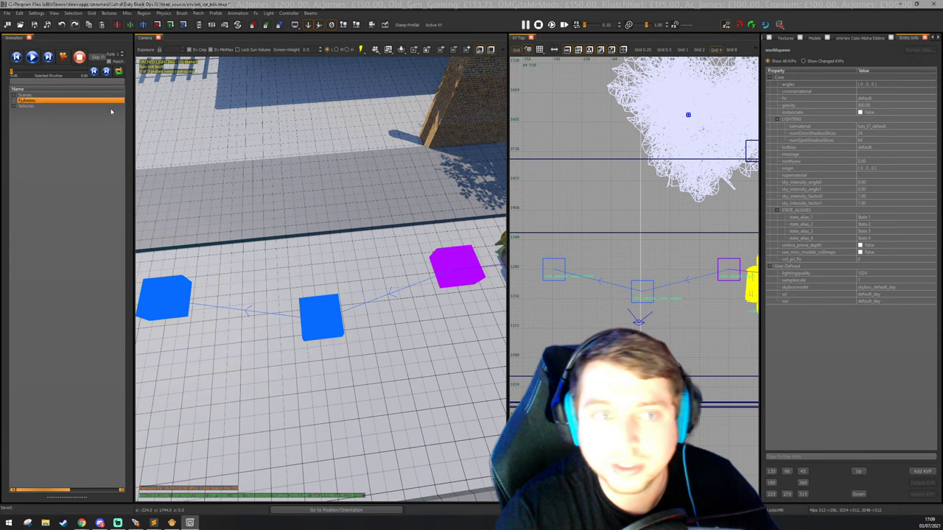
click(42, 107)
click(14, 107)
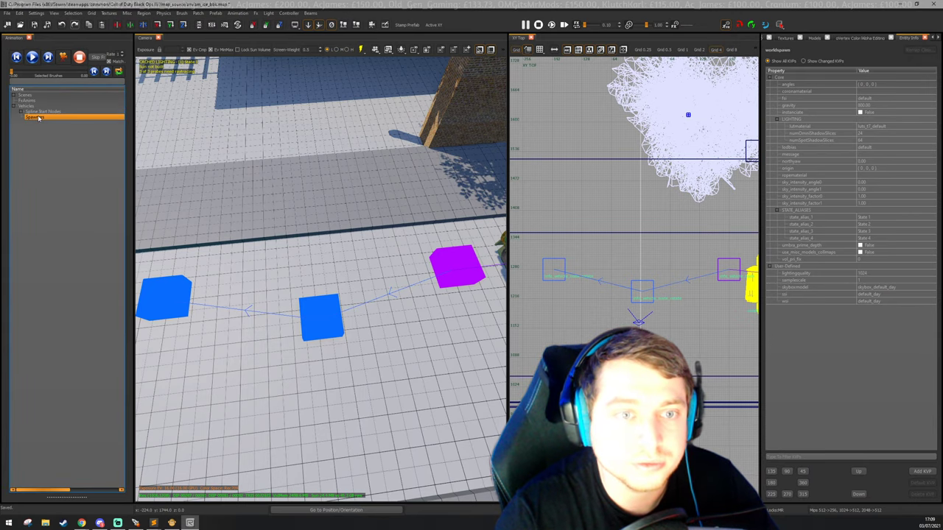
click(22, 112)
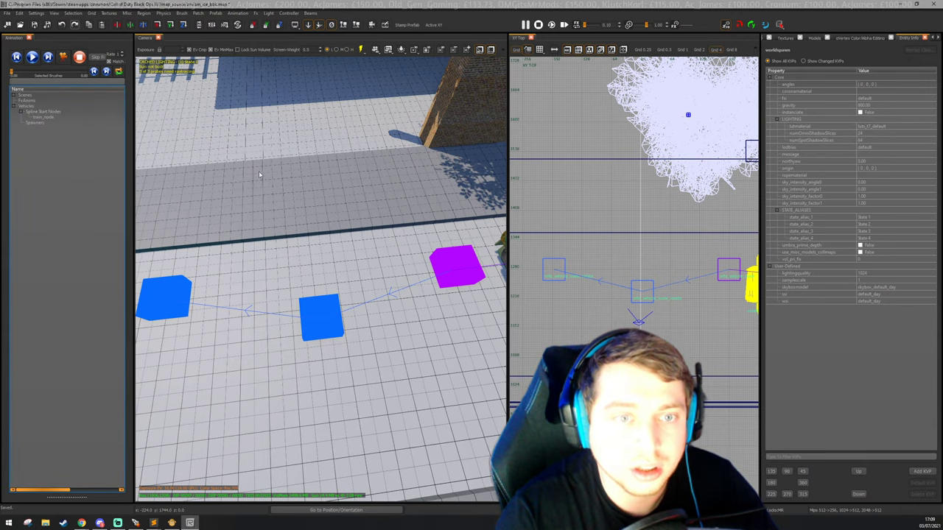
Preview the train_node path in the viewport, playing it with the metro train selected.
right_drag(244, 170, 274, 164)
right_click(104, 165)
click(297, 168)
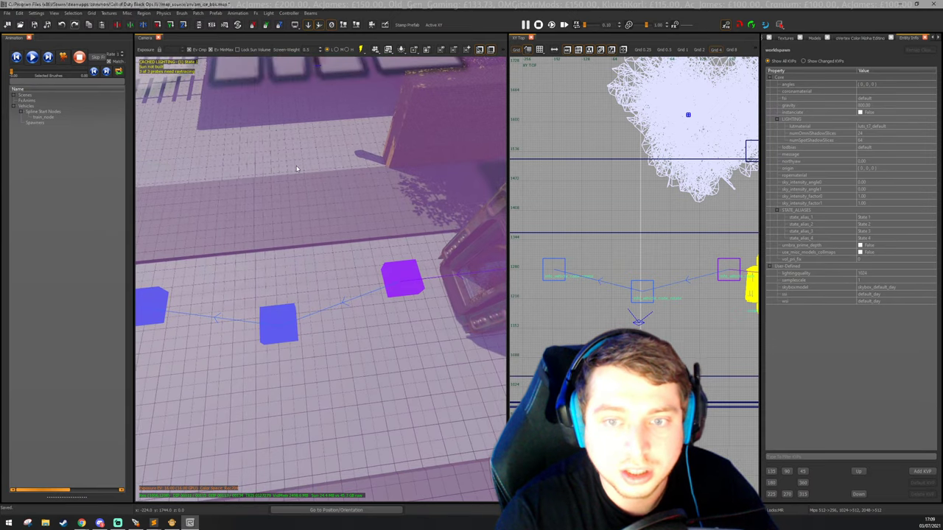
click(34, 117)
right_drag(294, 213, 339, 217)
click(32, 57)
right_drag(289, 110, 256, 114)
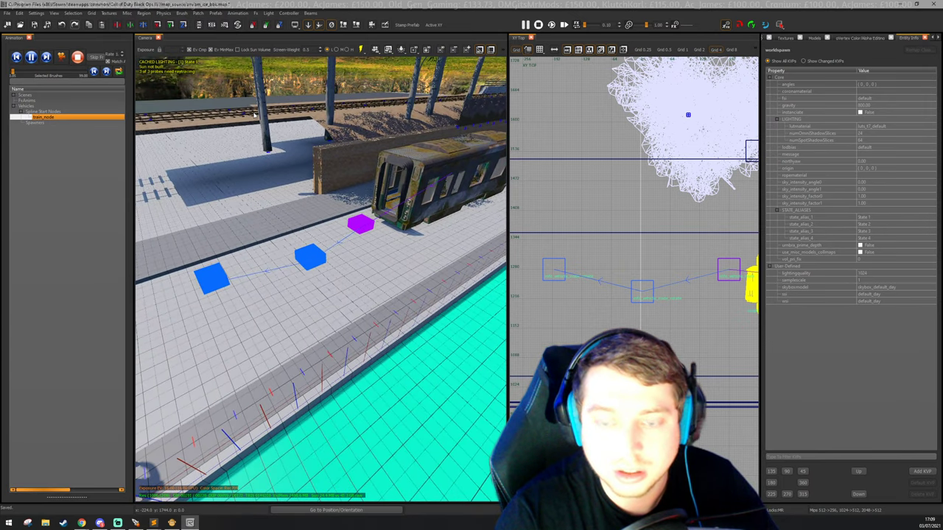
click(422, 171)
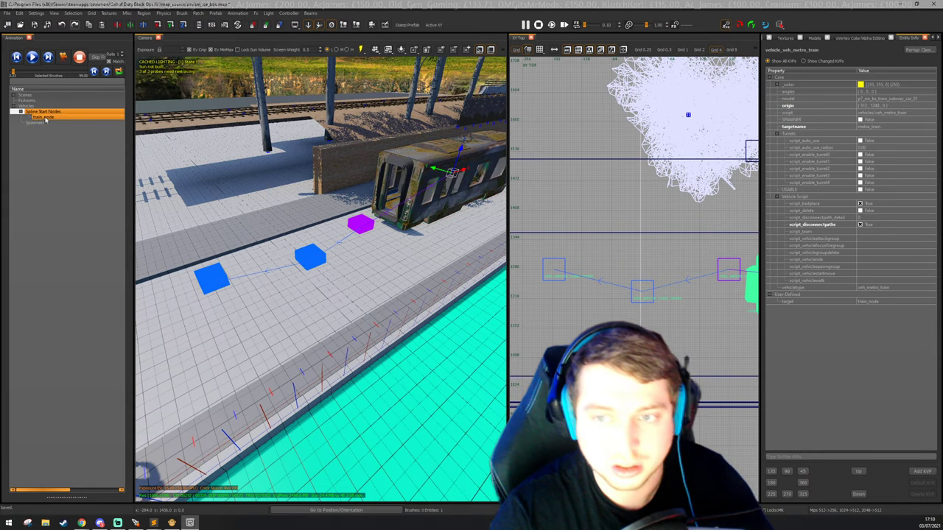
click(32, 58)
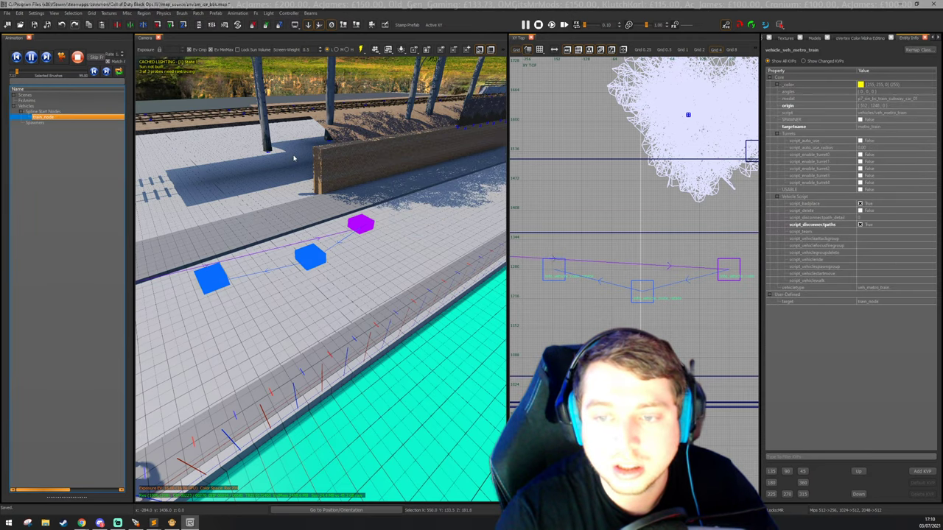
Undo the middle rotate node's sideways offset and its link to the farthest node.
key(ctrl+z)
mouse_move(336, 180)
right_down()
mouse_move(317, 180)
mouse_move(397, 209)
mouse_move(411, 200)
mouse_move(368, 182)
mouse_move(342, 203)
right_up()
shift+click(322, 219)
key(Escape)
Replay the metro train's path from the start of the timeline, follow the train's motion and stop the playback.
shift+click(238, 112)
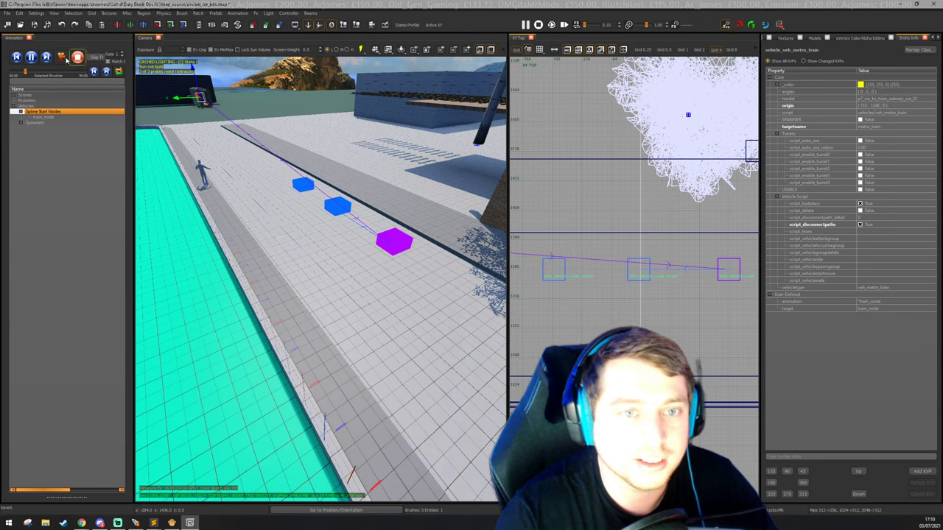
click(31, 57)
drag(25, 75, 11, 74)
right_drag(291, 214, 383, 225)
right_drag(250, 140, 231, 131)
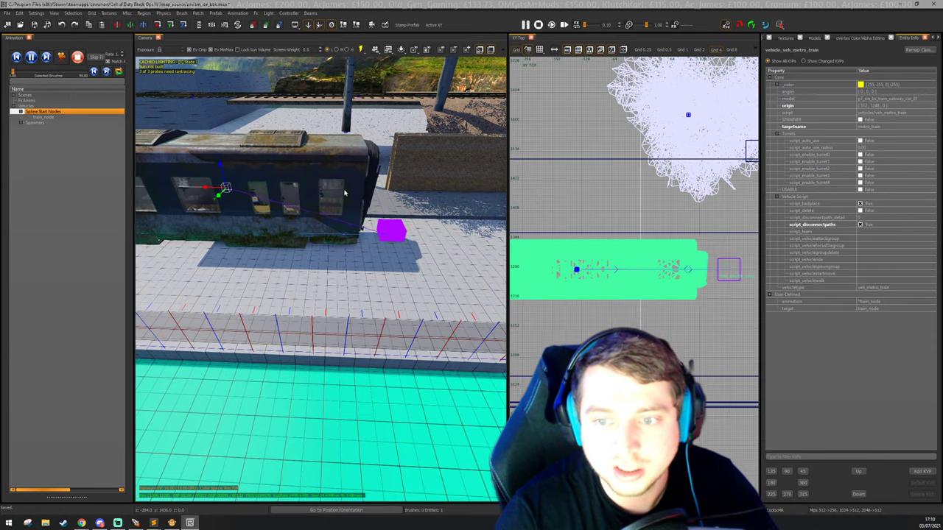
right_drag(398, 184, 358, 184)
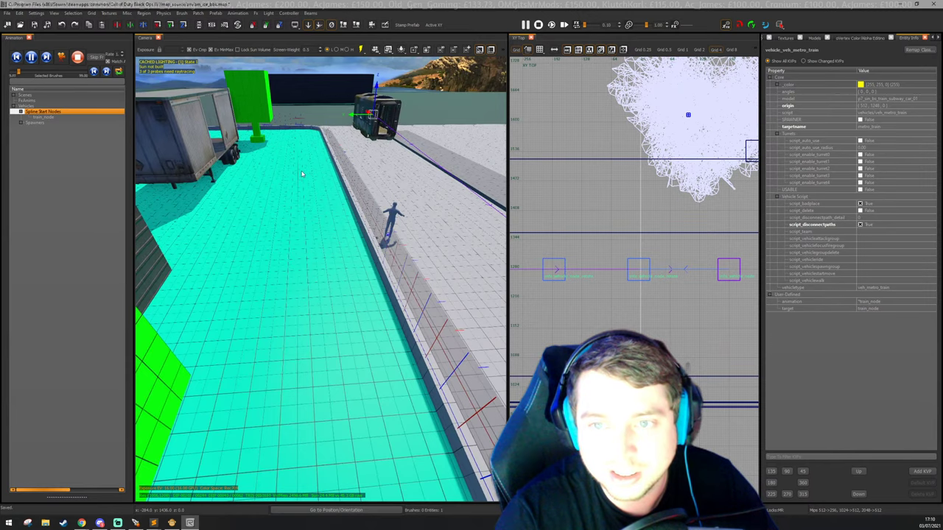
click(78, 57)
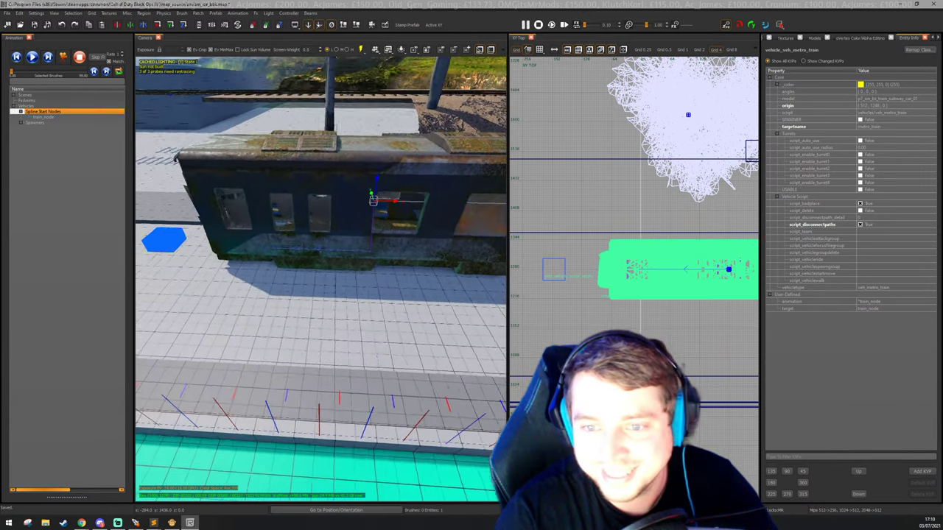
Move the metro train back along the street so it sits behind the purple start node.
click(274, 207)
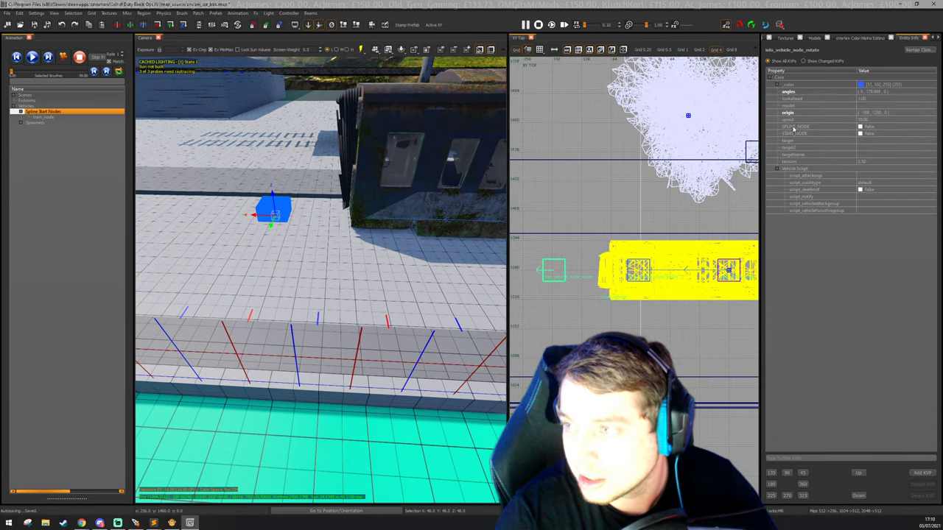
mouse_move(398, 231)
right_down()
mouse_move(383, 217)
mouse_move(393, 214)
right_up()
key(Escape)
shift+click(370, 206)
drag(372, 196, 593, 191)
key(Escape)
Connect the middle blue rotate node to the farthest blue rotate node.
shift+click(264, 230)
key(f)
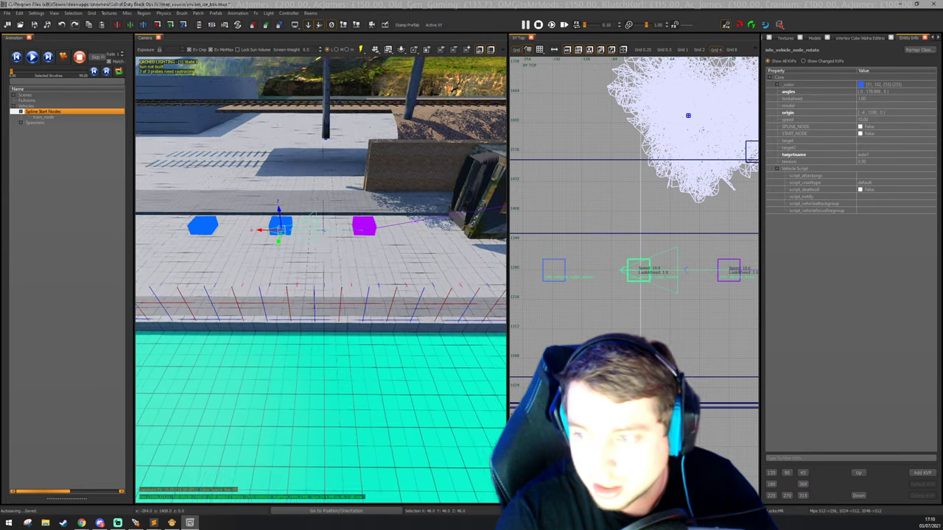
shift+click(245, 226)
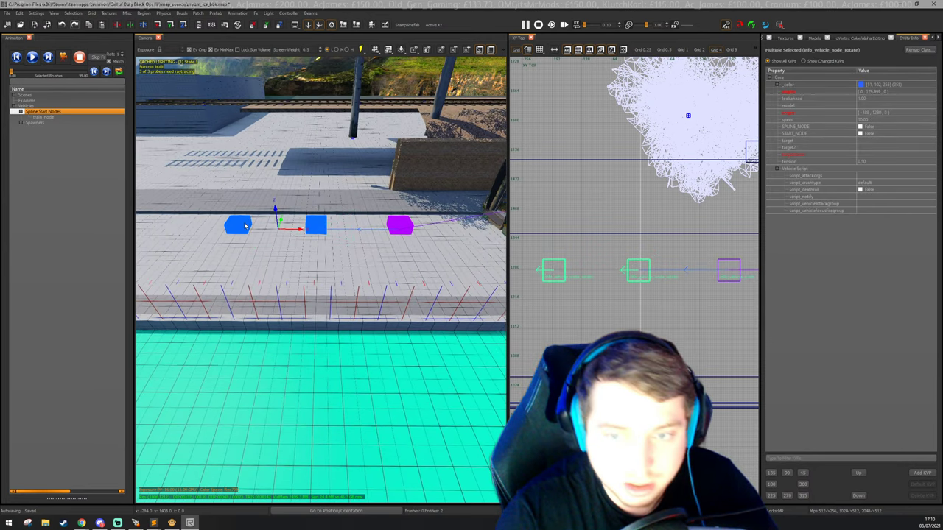
key(Escape)
Move the farthest blue rotate node a long way down the street, keeping it in line with the other nodes.
click(246, 226)
key(f)
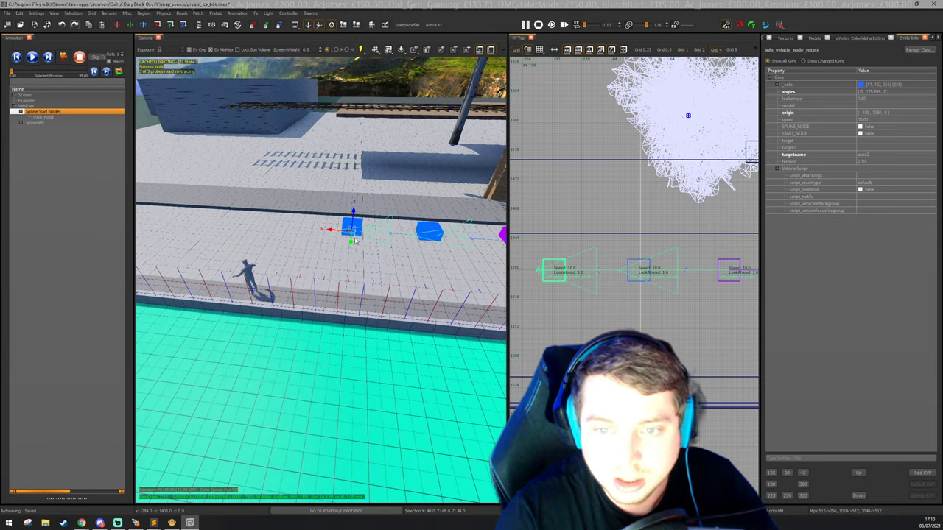
drag(328, 231, 186, 222)
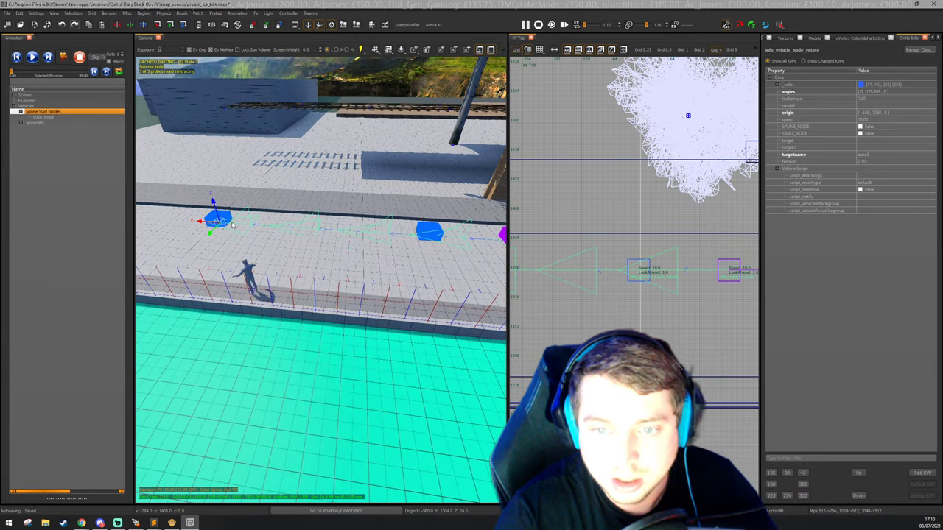
key(f)
mouse_move(298, 228)
right_down()
mouse_move(343, 219)
mouse_move(297, 228)
right_up()
scroll(554, 287, down, 3)
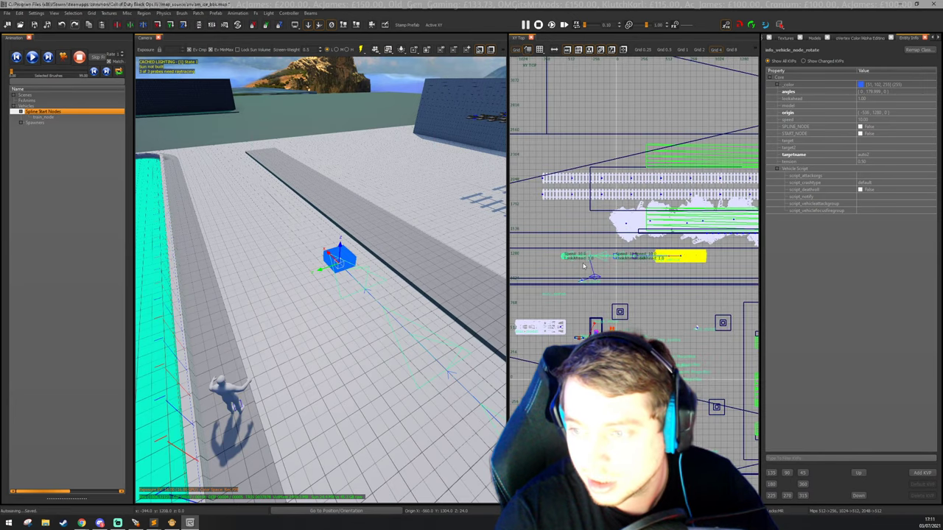
Paste a rotate node copy beside the farthest node on the street and turn it to face back toward the train.
key(ctrl+v)
scroll(547, 282, down, 3)
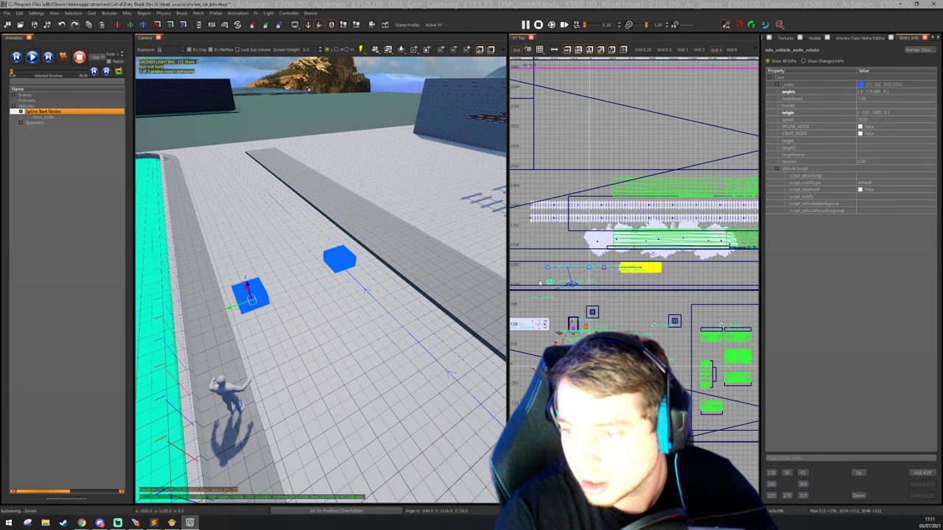
scroll(555, 283, up, 4)
key(r)
drag(579, 300, 567, 276)
key(r)
Place two more rotate node copies on the return side of the street, beside and beyond the train, rotating the last one.
scroll(570, 278, down, 5)
scroll(634, 280, up, 4)
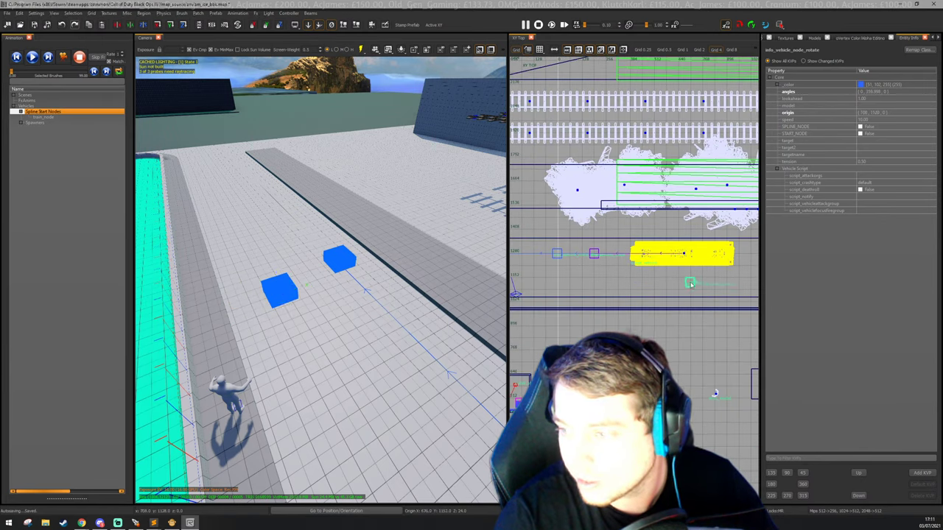
scroll(696, 287, down, 1)
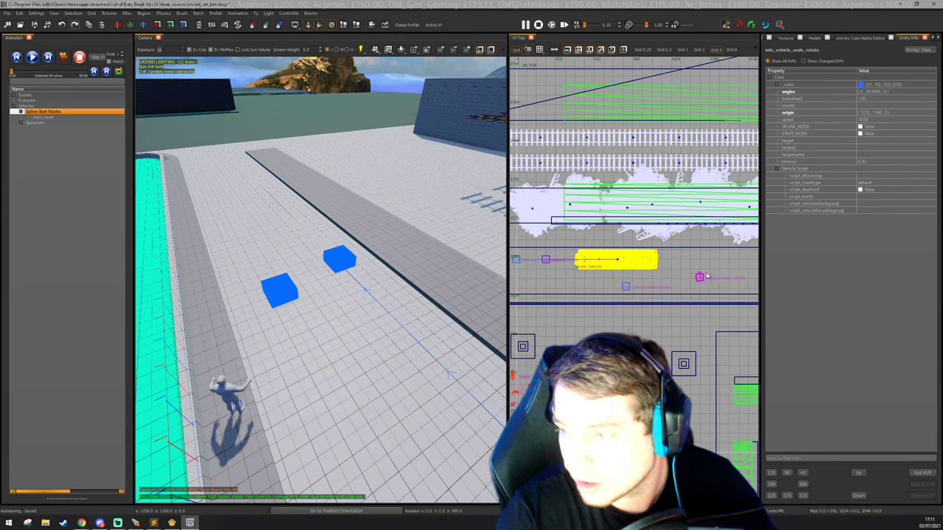
key(Escape)
Connect the farthest in-line rotate node to the turned-around node beside it.
right_drag(315, 260, 317, 262)
shift+click(237, 246)
shift+click(211, 278)
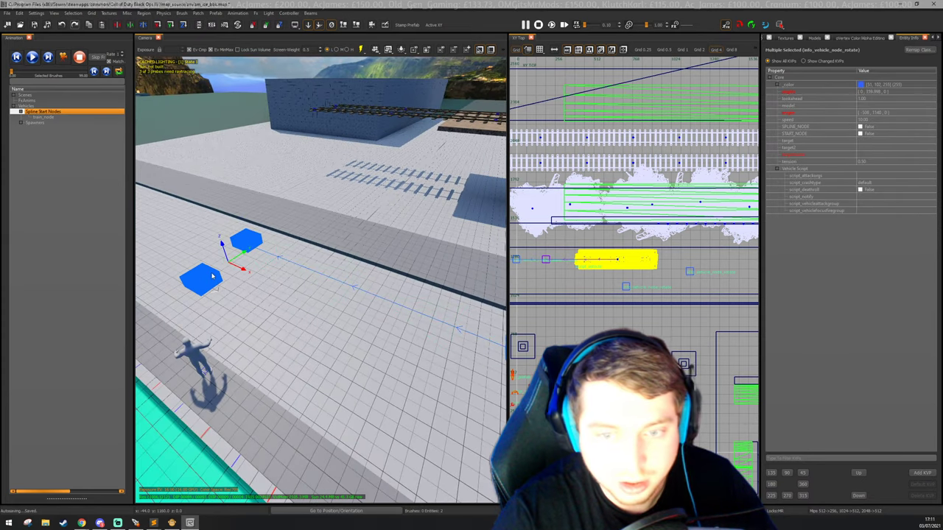
key(w)
right_drag(205, 270, 358, 238)
key(Escape)
Try to connect the turned-around rotate node to another entity farther away, undo it and clear the selection.
shift+click(200, 269)
shift+click(352, 88)
key(w)
mouse_move(349, 91)
right_down()
mouse_move(369, 94)
mouse_move(287, 110)
mouse_move(265, 125)
right_up()
right_drag(383, 177, 335, 167)
key(ctrl+z)
key(Escape)
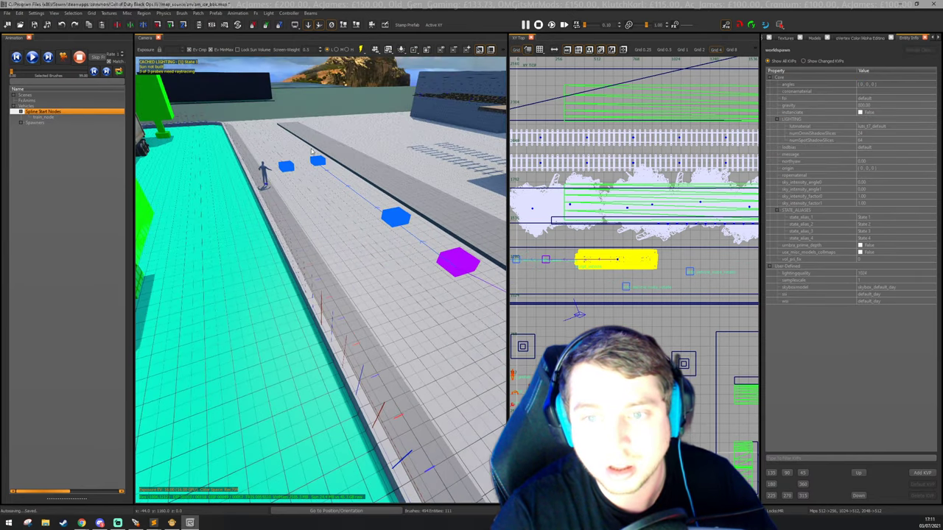
Move the farthest in-line rotate node diagonally outward, across the road edge toward the railway tracks.
shift+click(320, 161)
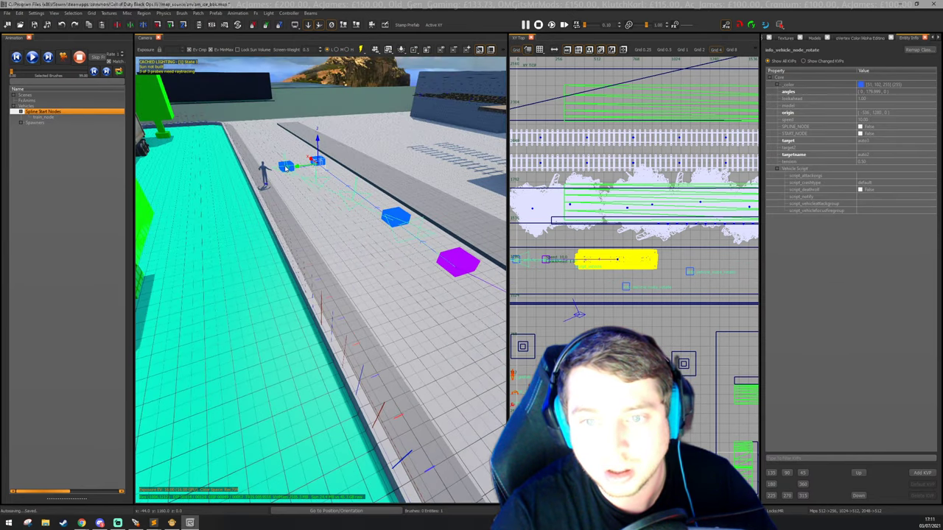
key(w)
mouse_move(319, 161)
right_down()
mouse_move(355, 165)
mouse_move(355, 195)
mouse_move(318, 207)
mouse_move(309, 196)
right_up()
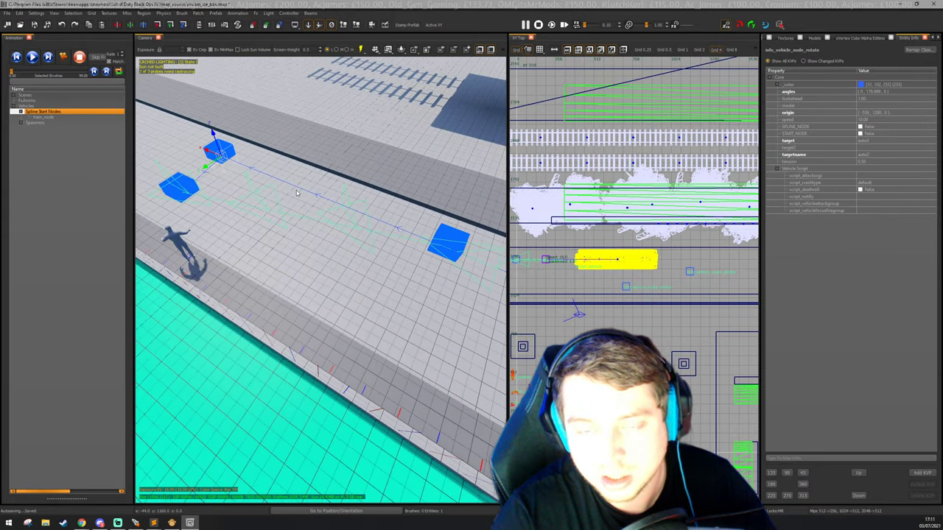
scroll(654, 223, down, 2)
scroll(534, 268, up, 1)
right_drag(534, 267, 607, 285)
scroll(607, 285, up, 2)
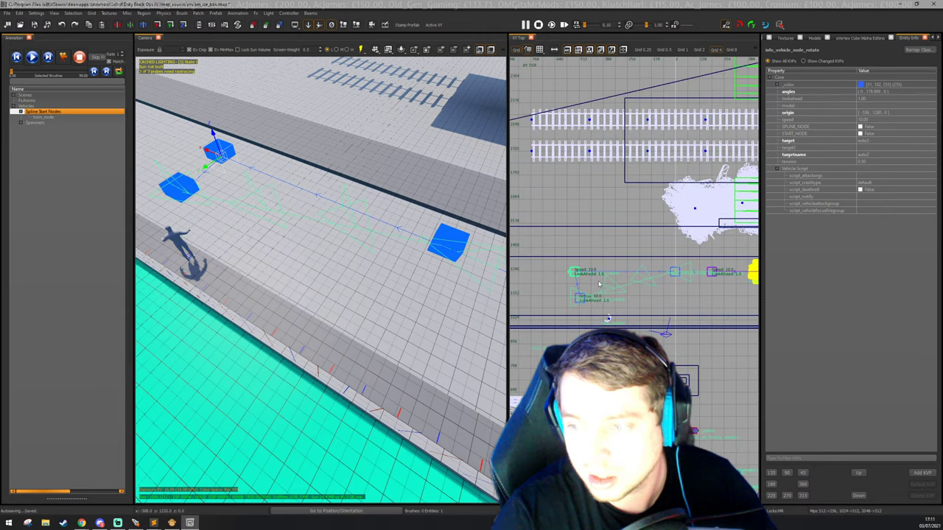
drag(575, 274, 531, 214)
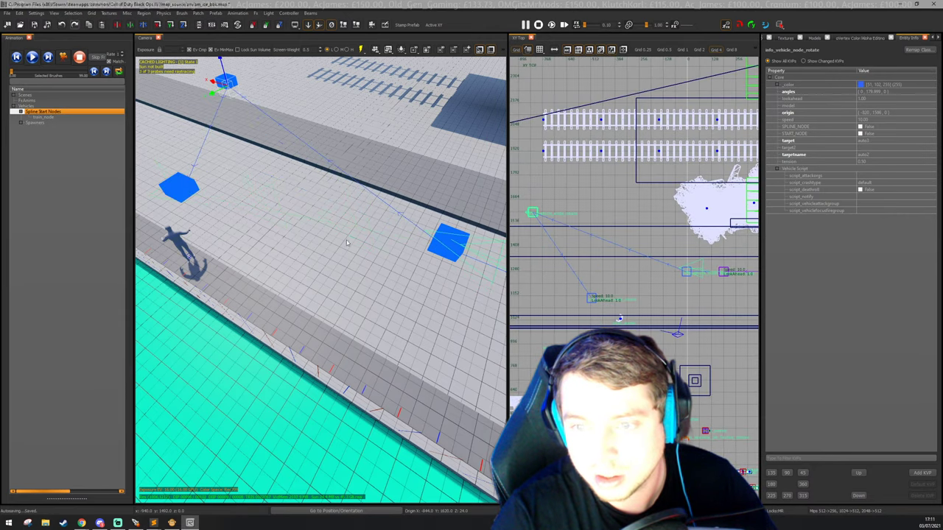
Move the rotate node beside the start node far along the street, next to the farthest rotate node near the railway tracks.
right_drag(370, 231, 361, 230)
key(Escape)
shift+click(153, 202)
right_drag(160, 203, 223, 172)
click(430, 120)
key(w)
right_drag(429, 123, 329, 191)
key(Escape)
click(327, 192)
drag(685, 272, 564, 201)
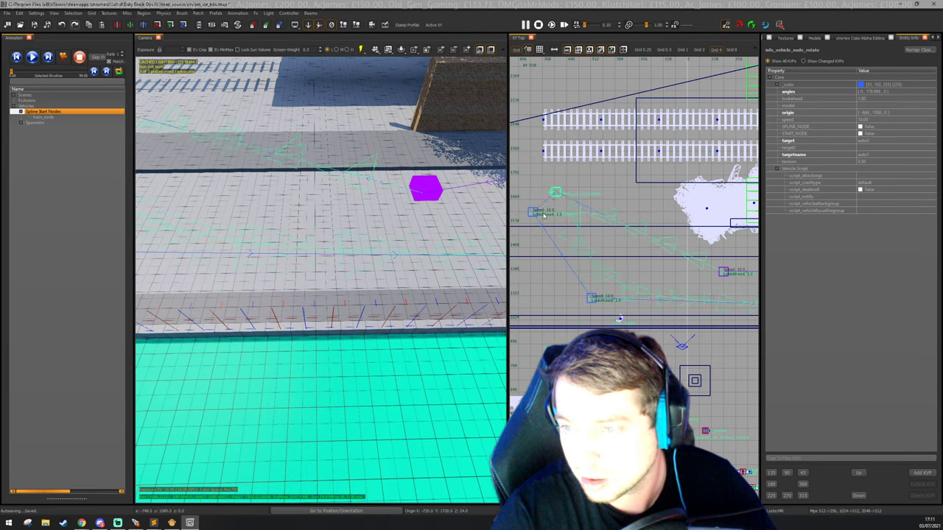
Move the farthest rotate node farther outward and try rotating its neighbour near the tracks by -15 degrees.
key(Escape)
shift+click(533, 212)
drag(533, 212, 603, 226)
scroll(598, 249, down, 3)
click(582, 219)
scroll(583, 221, up, 1)
key(r)
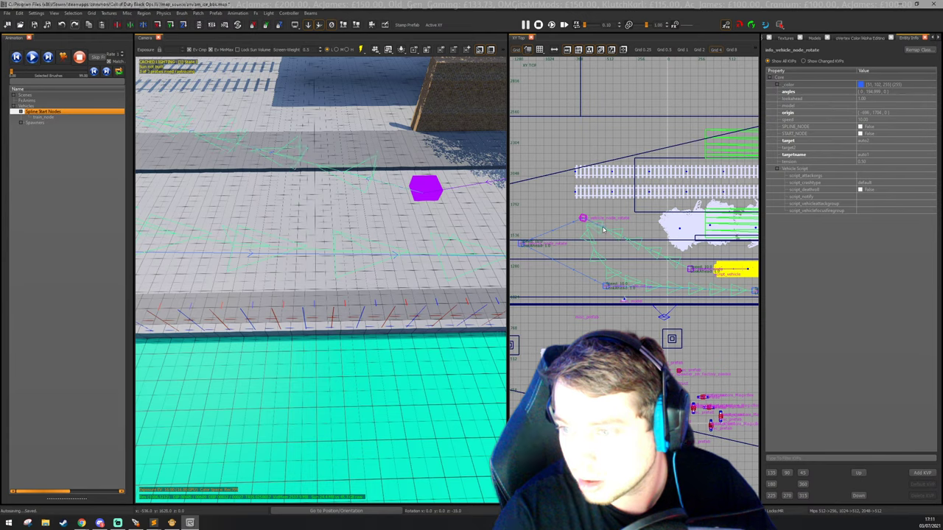
key(Escape)
Move the farthest rotate node in close to its neighbour and shift the return-side rotate node outward past them.
drag(519, 241, 543, 240)
key(Escape)
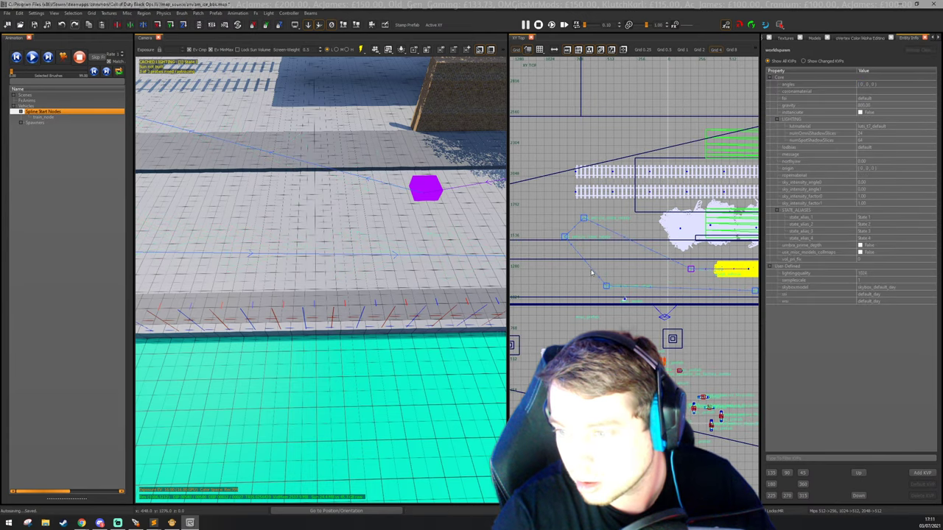
drag(605, 287, 529, 292)
key(Escape)
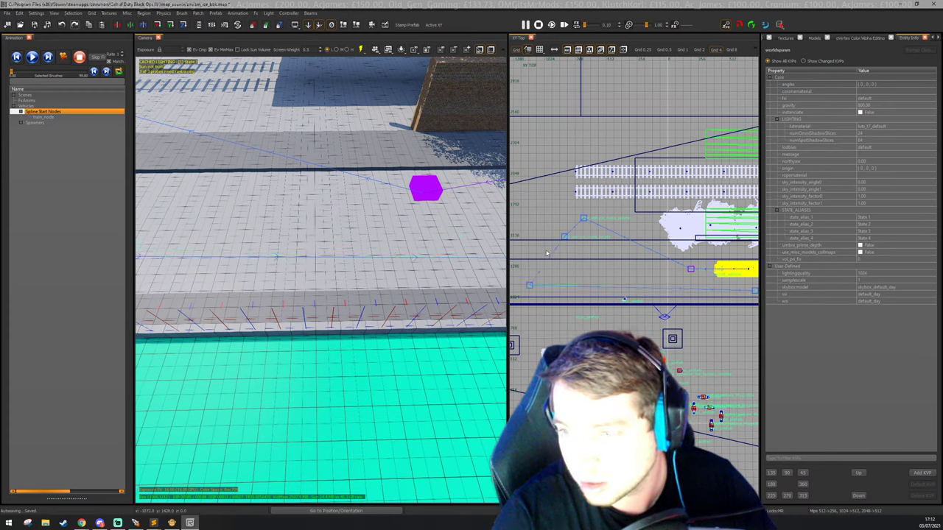
Try a lookahead of 2 on the far rotate node nearest the railway tracks.
click(563, 236)
scroll(565, 251, up, 5)
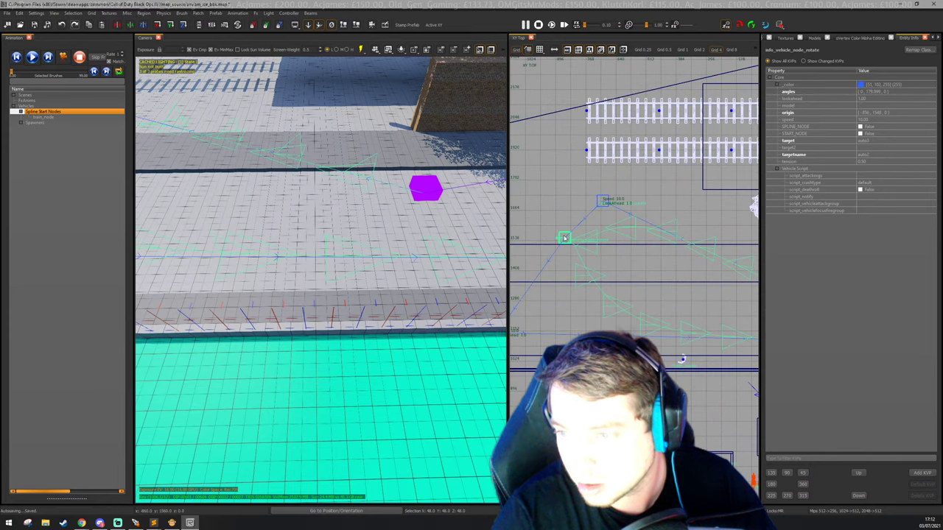
scroll(660, 164, up, 3)
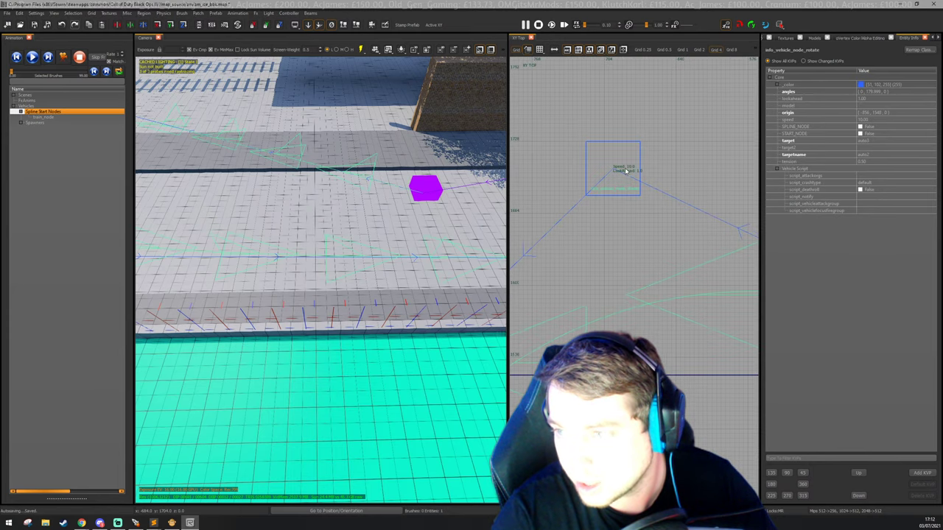
scroll(623, 223, down, 3)
click(610, 215)
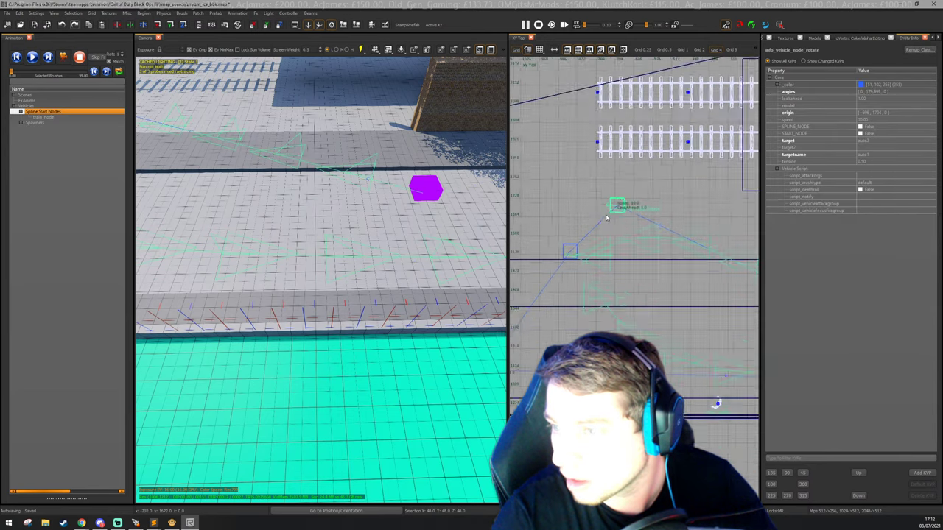
scroll(608, 218, down, 2)
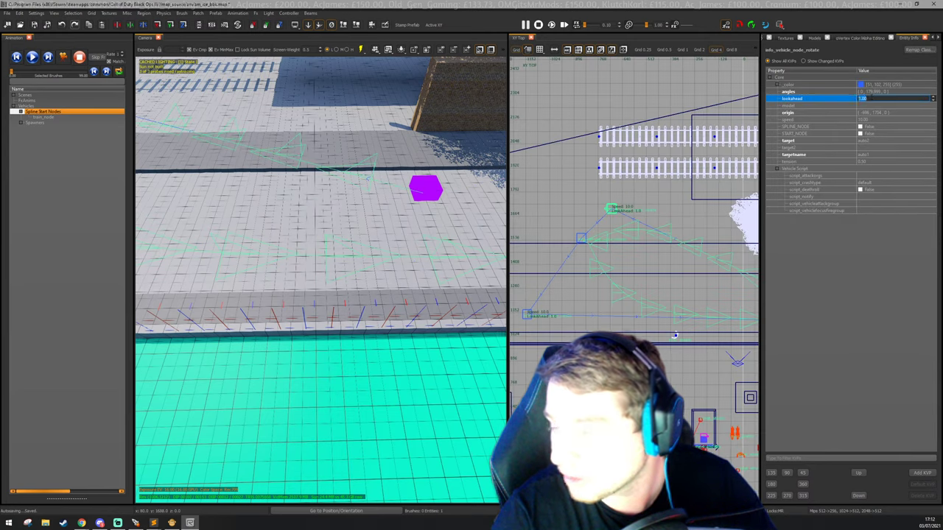
text(2)
key(Return)
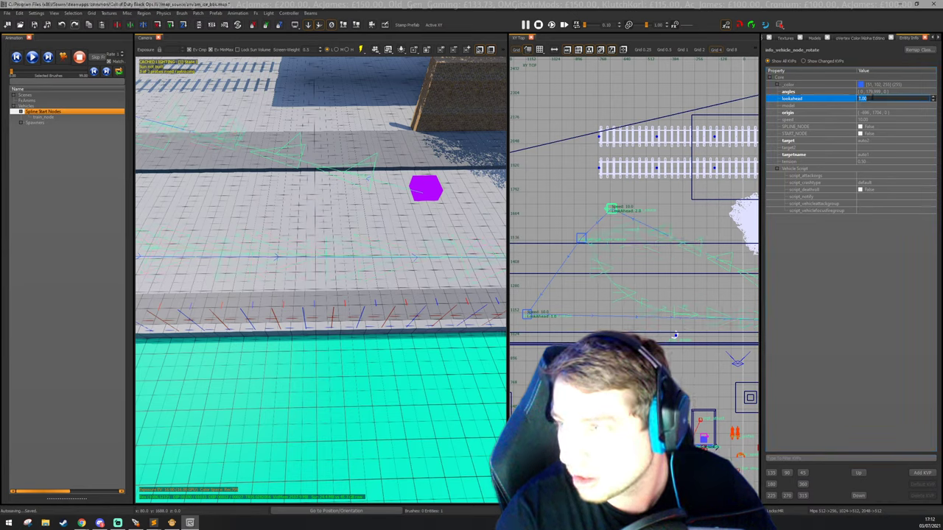
mouse_move(640, 249)
right_down()
mouse_move(632, 227)
mouse_move(631, 255)
right_up()
key(Escape)
Connect the return-side rotate node beside the train to the rotate node beyond the train.
scroll(616, 249, down, 3)
right_drag(700, 269, 655, 255)
scroll(700, 269, up, 1)
scroll(700, 270, up, 1)
drag(697, 277, 672, 252)
right_drag(331, 258, 353, 247)
shift+click(455, 165)
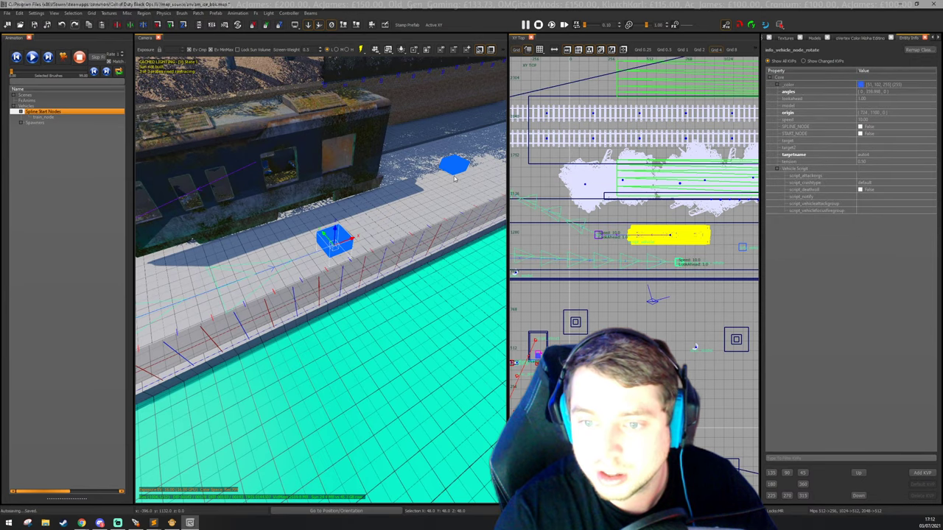
key(w)
mouse_move(391, 264)
right_down()
mouse_move(372, 266)
mouse_move(391, 264)
right_up()
key(Escape)
Remove the train from the street.
shift+click(273, 197)
mouse_move(274, 197)
right_down()
mouse_move(288, 198)
mouse_move(262, 196)
mouse_move(279, 197)
right_up()
key(BackSpace)
Connect the last rotate node back to the train_node start node to close the loop.
shift+click(475, 267)
shift+click(171, 140)
key(Escape)
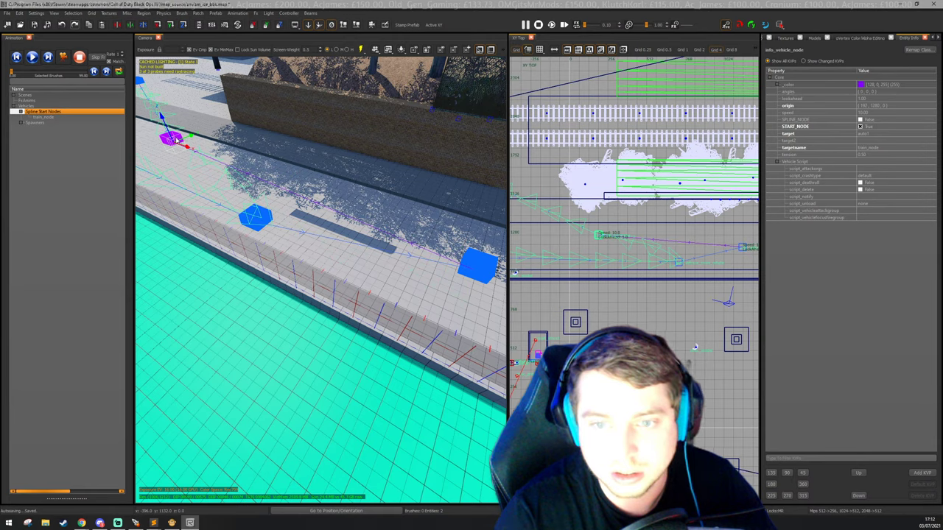
Move the last rotate node across the street toward the railway tracks and trees.
shift+click(481, 268)
scroll(661, 255, down, 4)
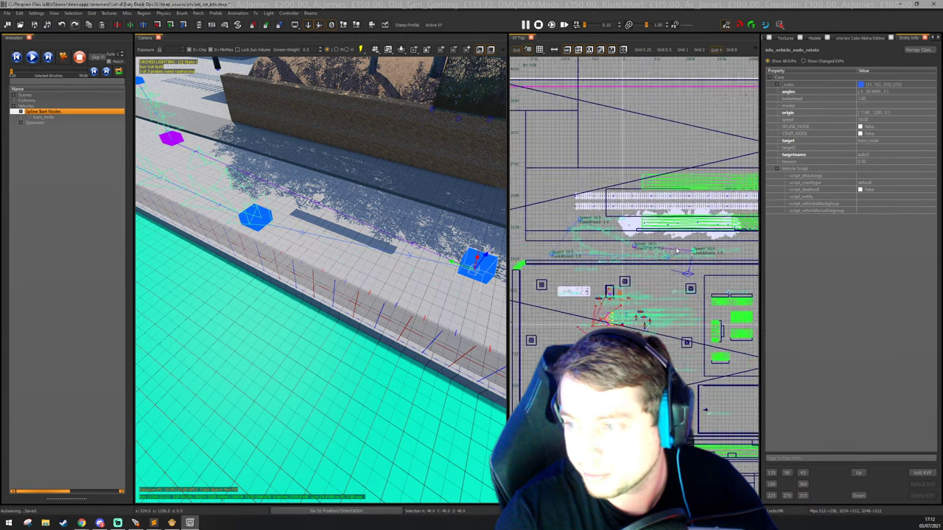
scroll(698, 255, up, 3)
drag(709, 257, 707, 209)
scroll(682, 275, down, 1)
scroll(670, 273, up, 1)
key(Escape)
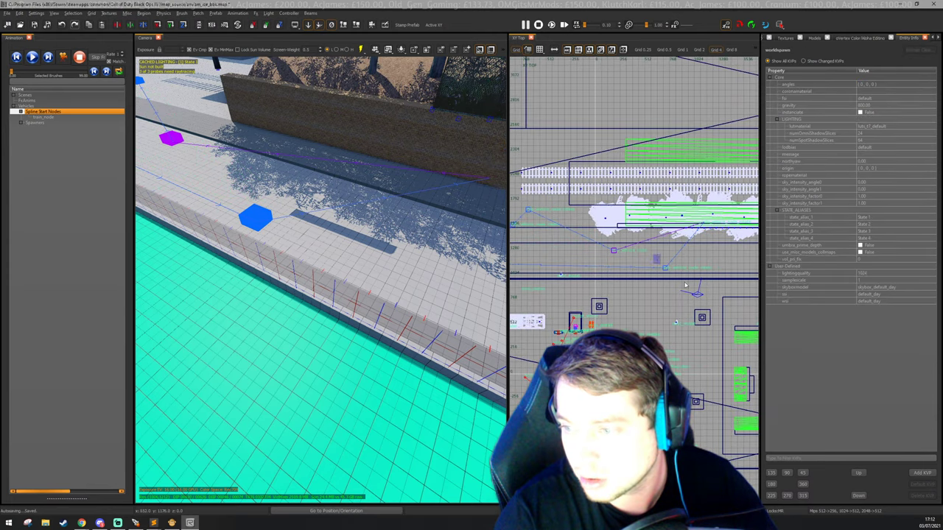
Shift the return-side rotate node before the last one slightly closer to the start node.
shift+click(665, 268)
mouse_move(667, 267)
mouse_down()
mouse_move(696, 278)
mouse_move(652, 260)
mouse_up()
scroll(652, 261, down, 1)
scroll(653, 261, up, 1)
right_drag(611, 267, 620, 266)
key(Escape)
Move the far return-side rotate node off the street, beyond the kerb and near the parked trailer.
shift+click(538, 265)
drag(538, 266, 548, 302)
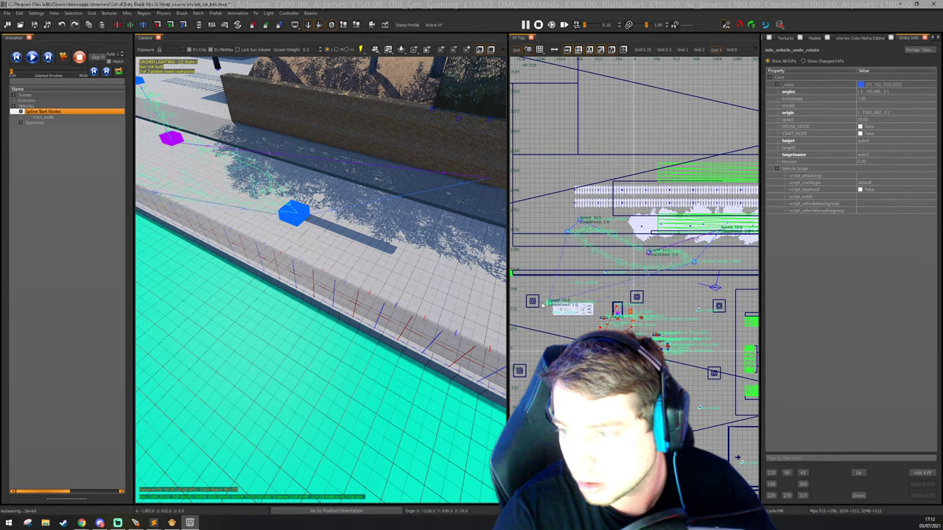
key(Escape)
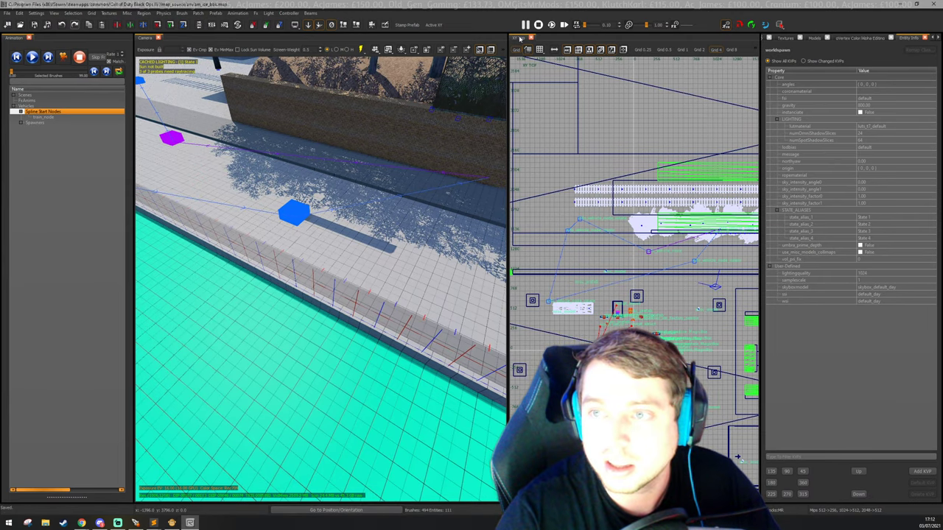
Dock the XY view together with the Entity Info window and bring the train back beside the start node.
drag(520, 37, 846, 221)
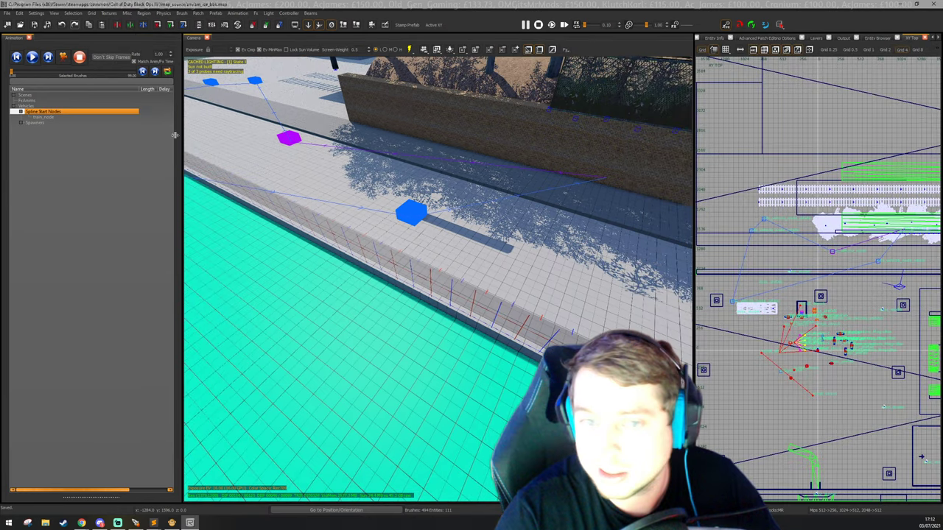
right_drag(461, 247, 410, 226)
key(ctrl+v)
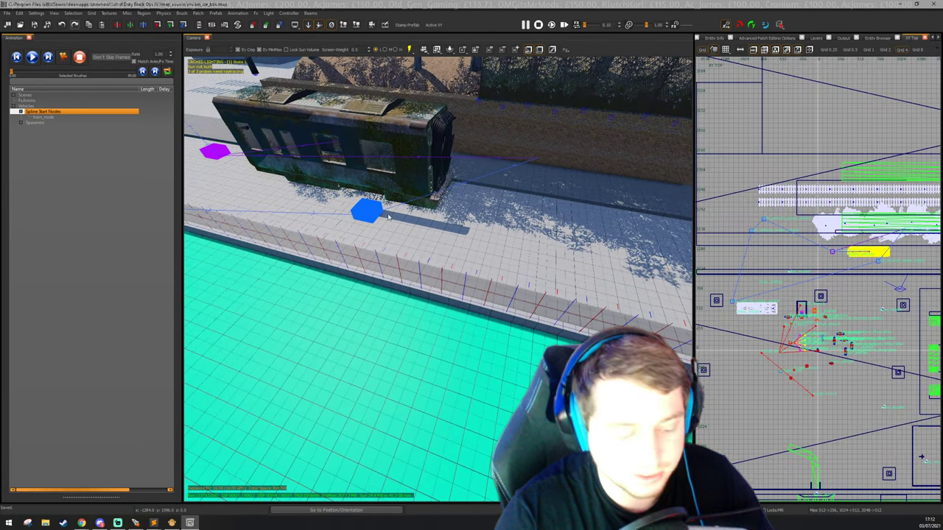
right_drag(400, 179, 432, 140)
Play the train's path preview and watch it travel around the whole node loop.
click(486, 125)
key(j)
click(34, 58)
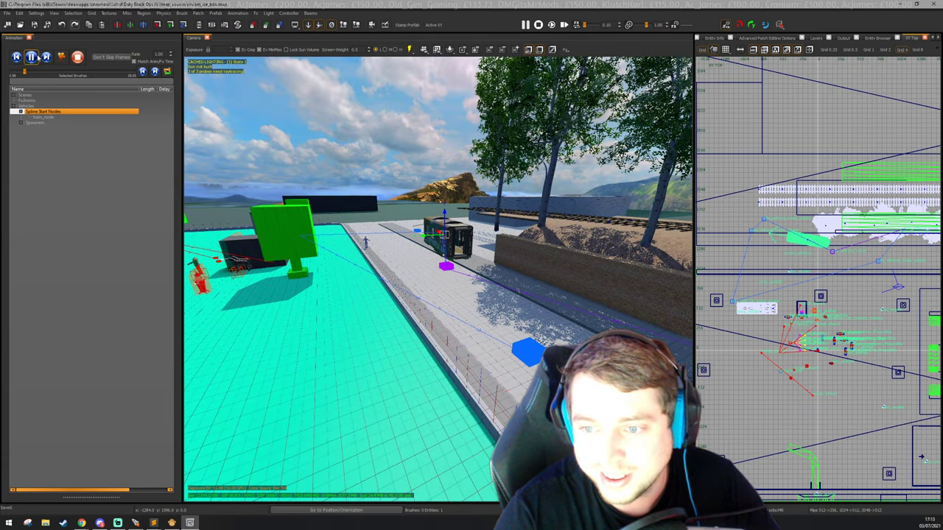
scroll(350, 213, up, 8)
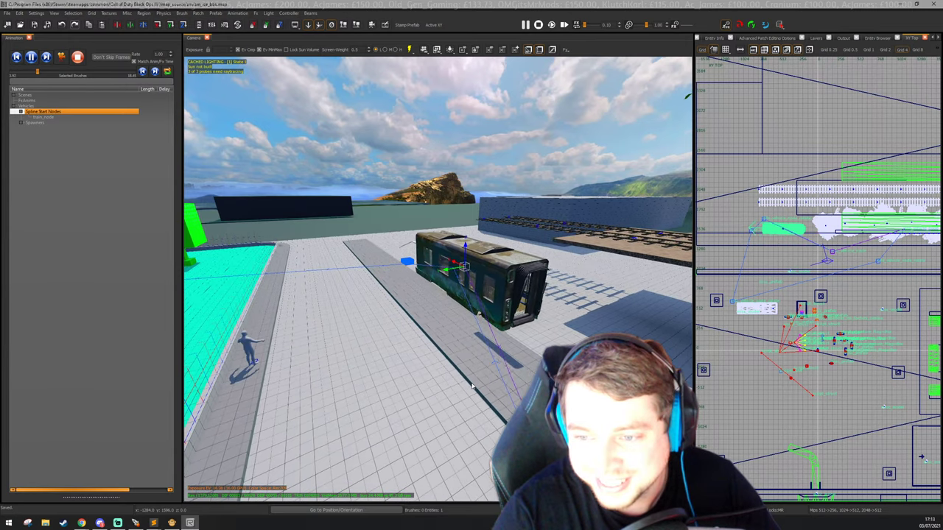
right_drag(438, 280, 195, 296)
right_drag(375, 260, 468, 386)
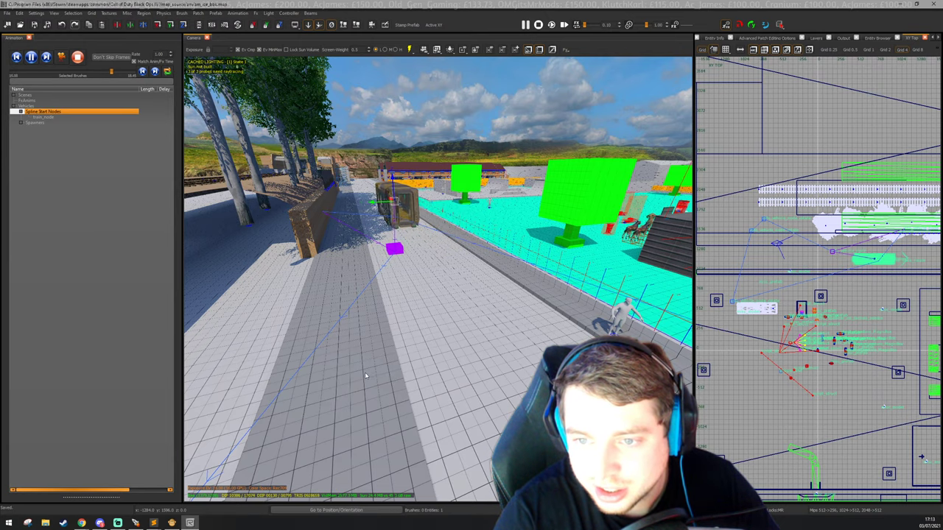
right_drag(365, 375, 236, 428)
key(Escape)
Rotate the farthest node at the turn, next to the rotate node near the railway tracks.
scroll(782, 237, up, 2)
shift+click(753, 209)
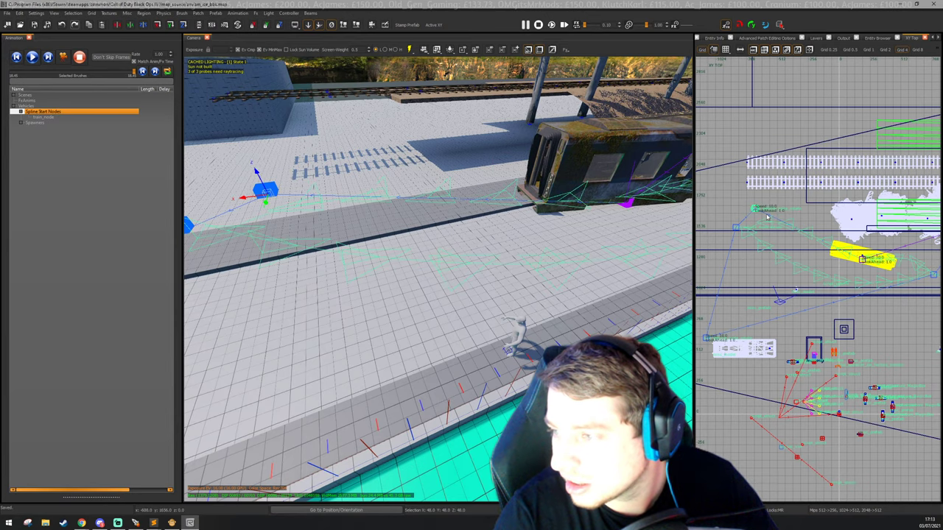
scroll(757, 234, down, 1)
scroll(760, 241, up, 2)
scroll(761, 246, down, 1)
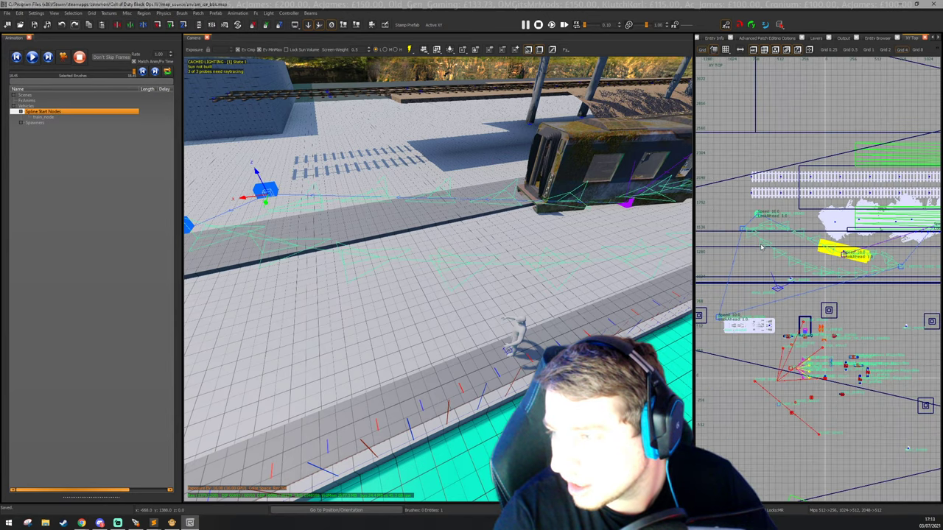
click(742, 229)
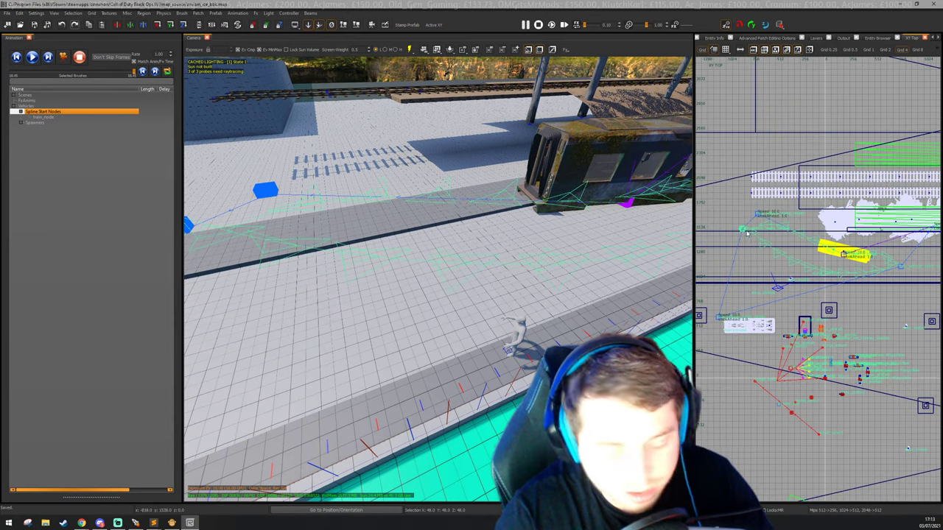
scroll(748, 232, up, 1)
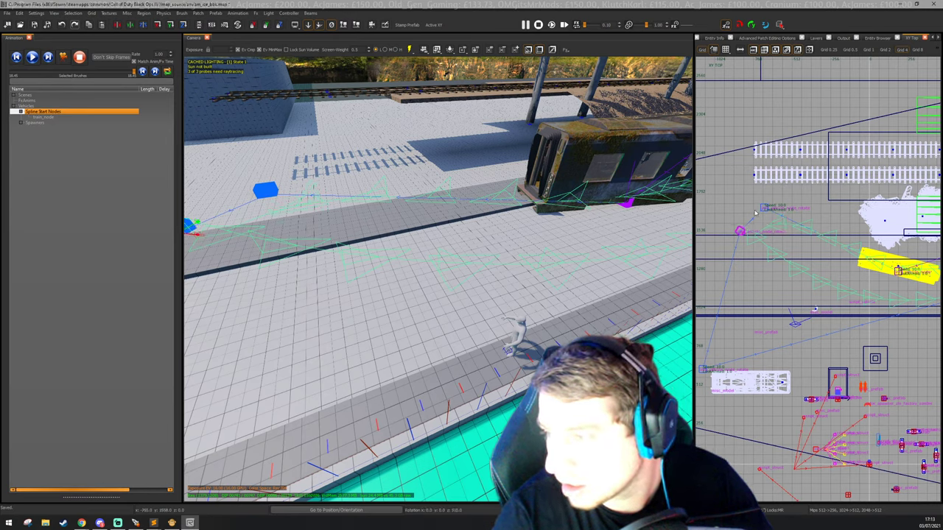
scroll(756, 249, down, 1)
Move the far return-side rotate node back onto the street, in line with the return path.
drag(718, 325, 737, 272)
key(ctrl+z)
key(Escape)
drag(725, 337, 727, 339)
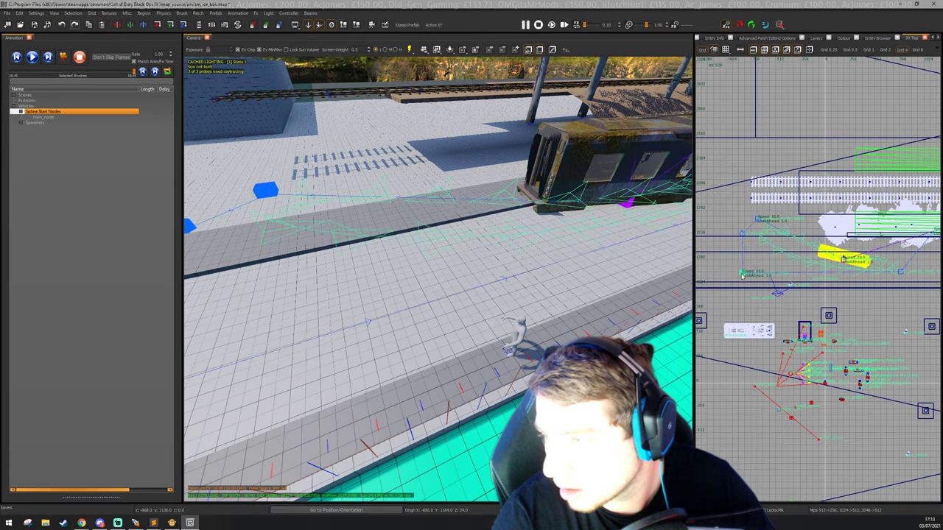
Rotate the far return-side node so it follows the turn of the loop.
scroll(769, 273, up, 1)
click(730, 276)
scroll(742, 274, down, 3)
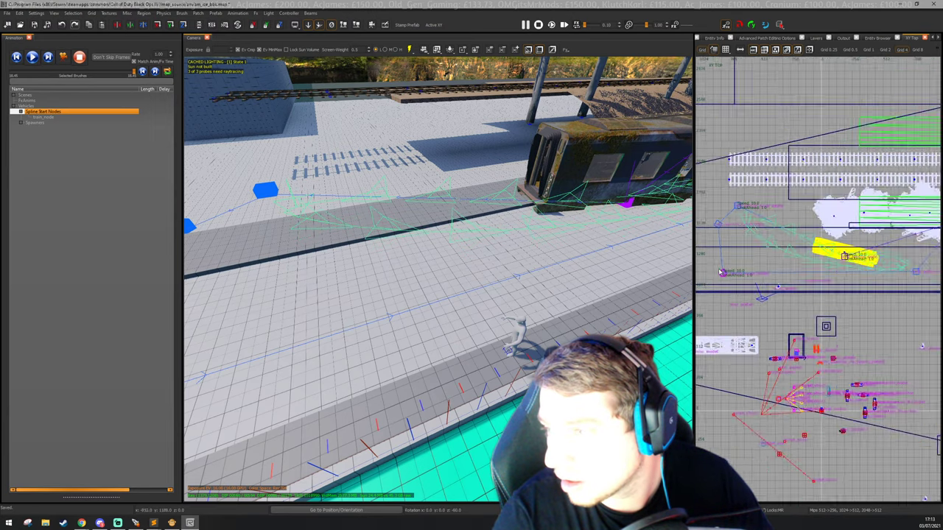
Move the return-side node near the train slightly outward and bring the last rotate node back onto the street beside it.
scroll(875, 274, up, 1)
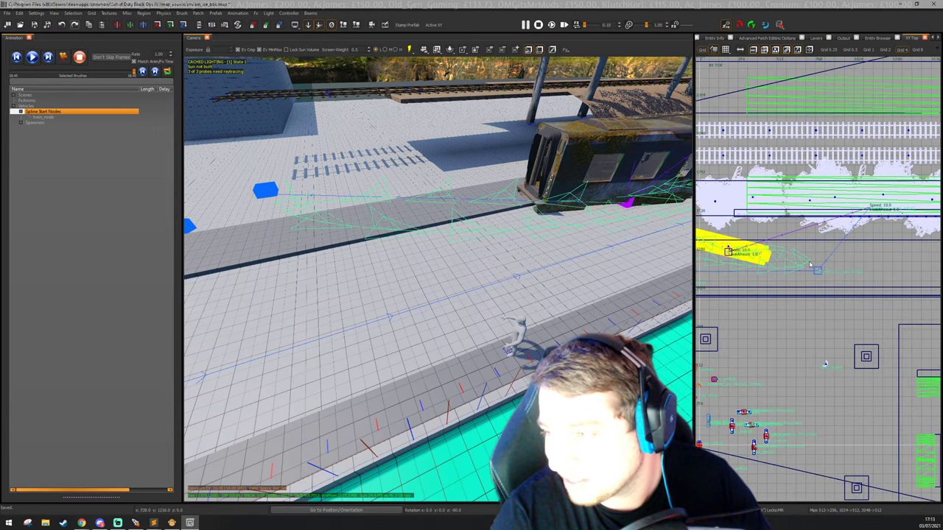
shift+drag(809, 260, 833, 280)
shift+drag(861, 194, 837, 251)
scroll(846, 253, down, 3)
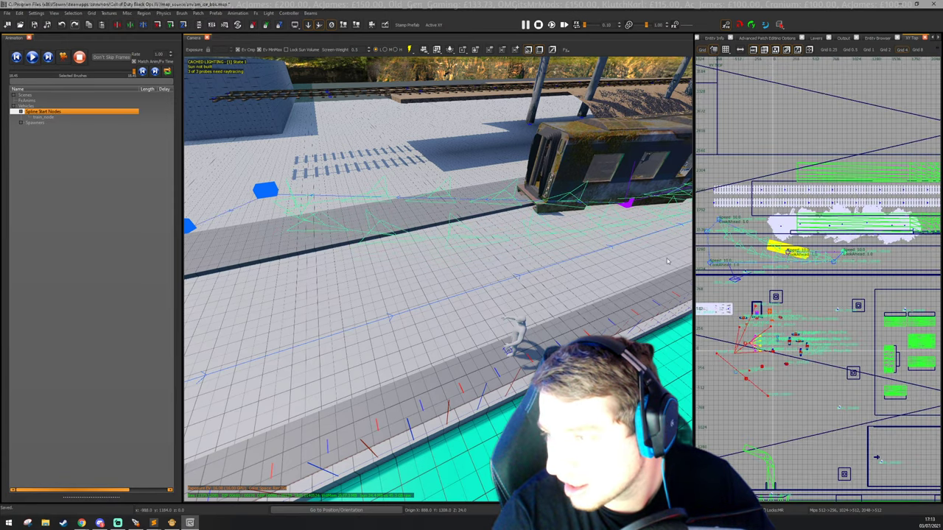
scroll(705, 239, up, 1)
key(Escape)
Replay the train's path preview and examine how it takes the turns of the adjusted loop.
shift+click(567, 177)
right_drag(566, 177, 520, 193)
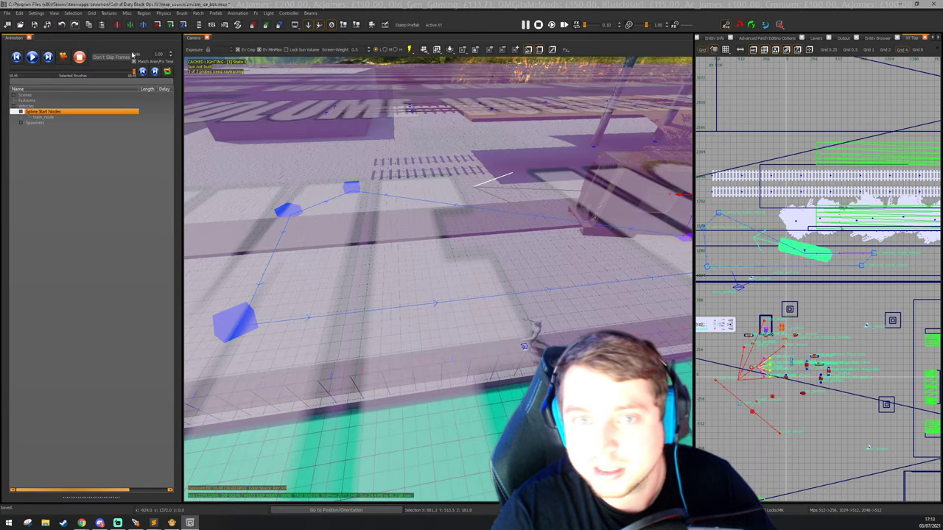
click(31, 57)
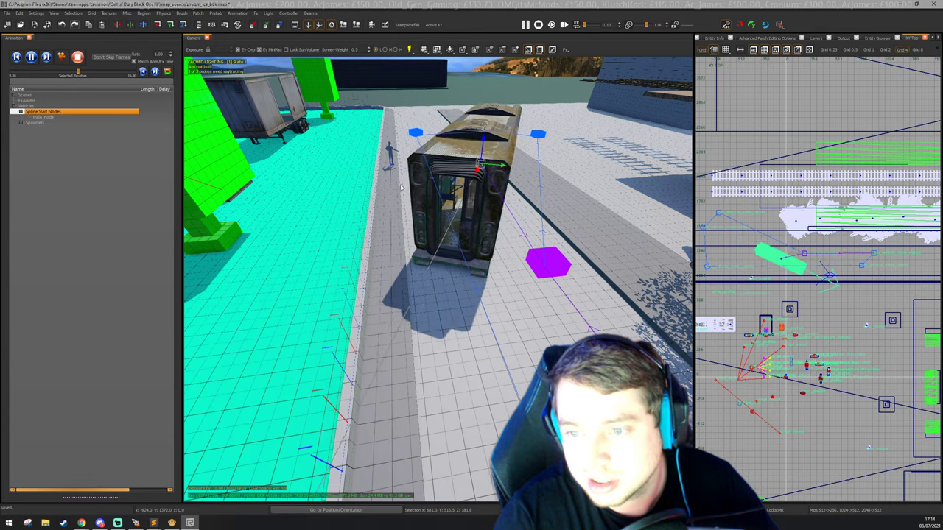
right_drag(317, 167, 373, 164)
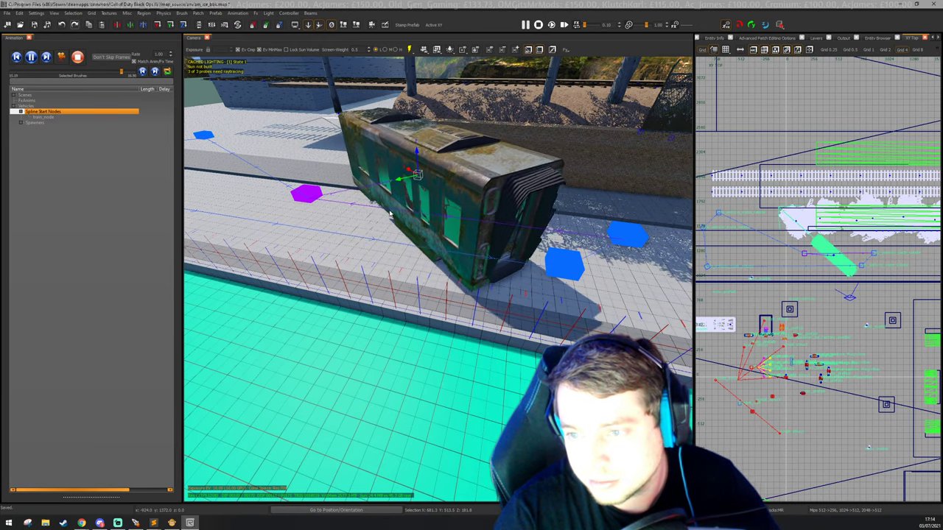
right_drag(472, 214, 417, 244)
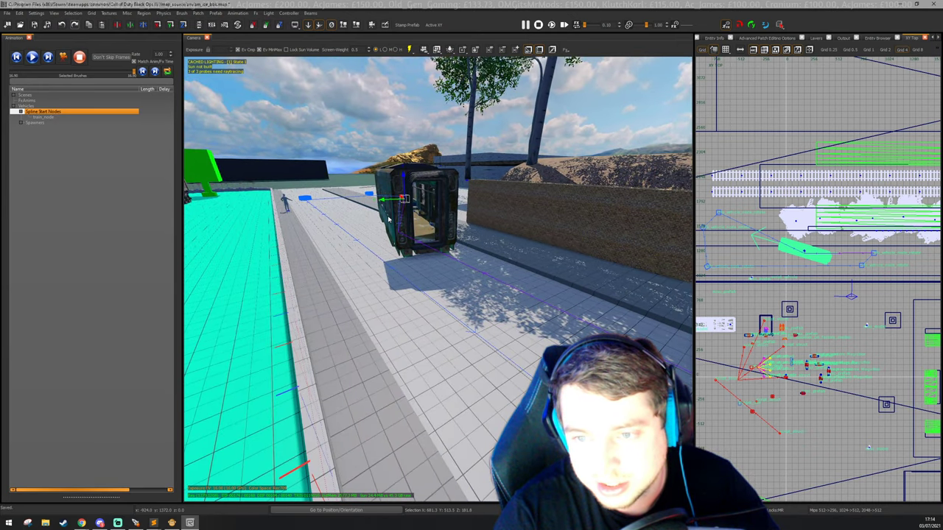
mouse_move(414, 218)
right_down()
mouse_move(449, 221)
mouse_move(431, 221)
right_up()
key(Escape)
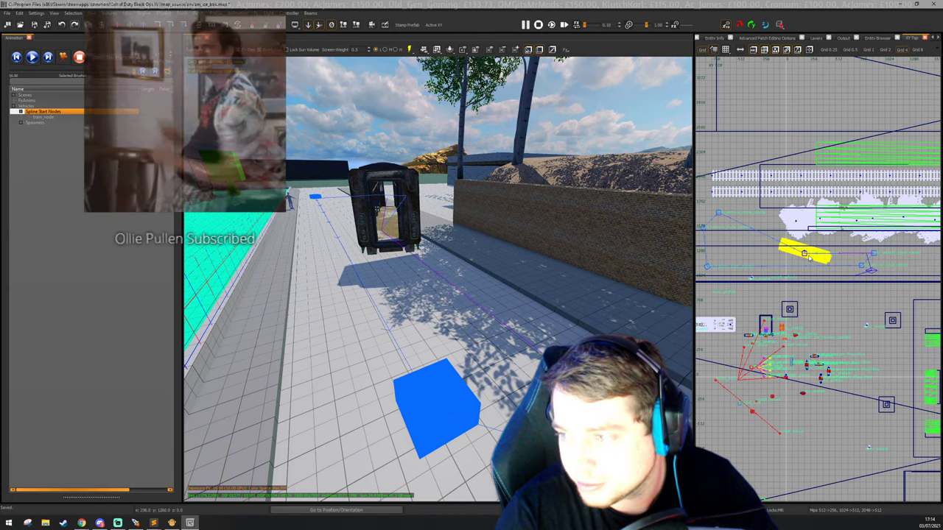
Nudge the start node slightly toward the railway tracks and select the train.
scroll(808, 247, up, 2)
click(796, 246)
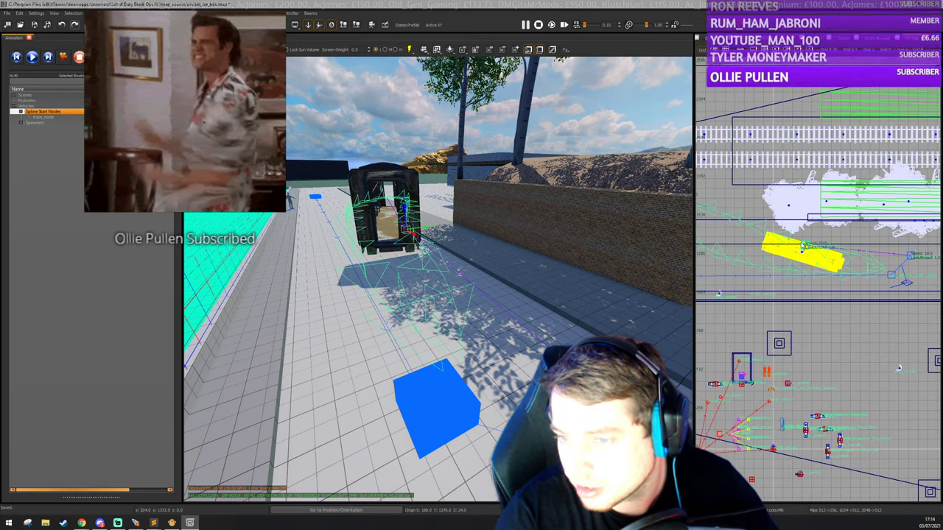
click(798, 244)
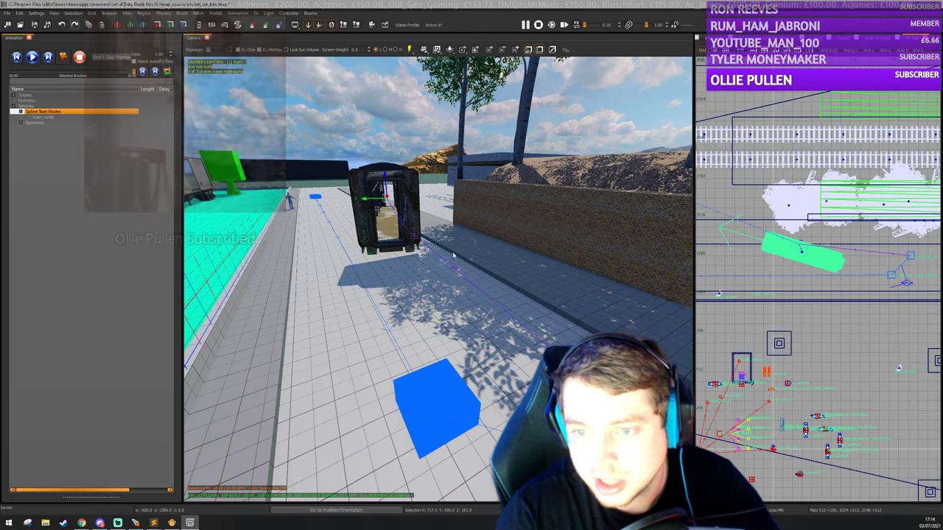
Examine the train on the street and its loop of vehicle nodes from several angles and in the wider top view.
right_drag(442, 228, 427, 210)
right_drag(415, 245, 451, 255)
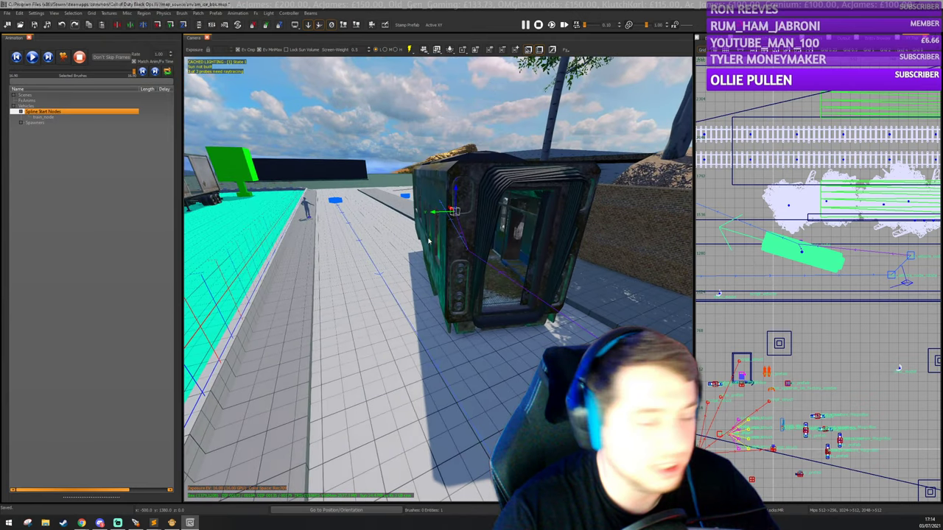
mouse_move(433, 239)
right_down()
mouse_move(446, 222)
mouse_move(436, 237)
mouse_move(466, 238)
right_up()
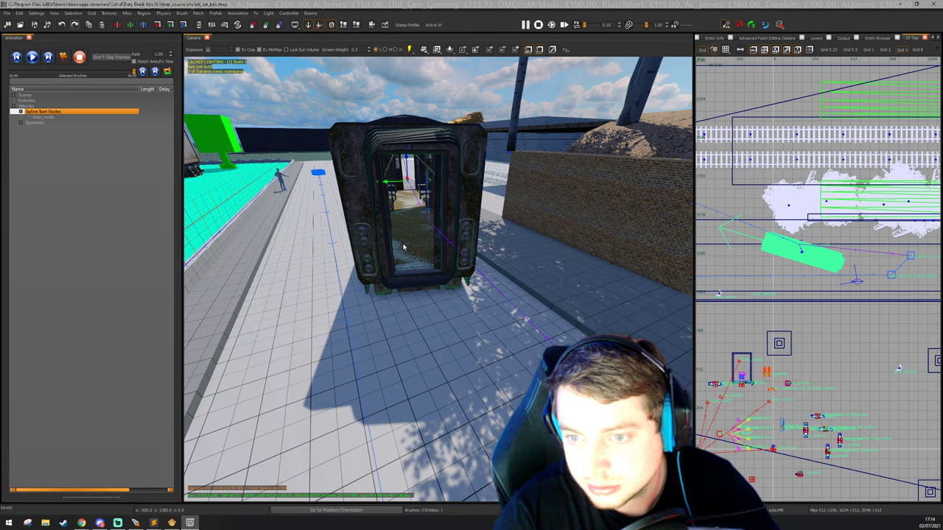
mouse_move(464, 240)
right_down()
mouse_move(440, 241)
mouse_move(467, 238)
right_up()
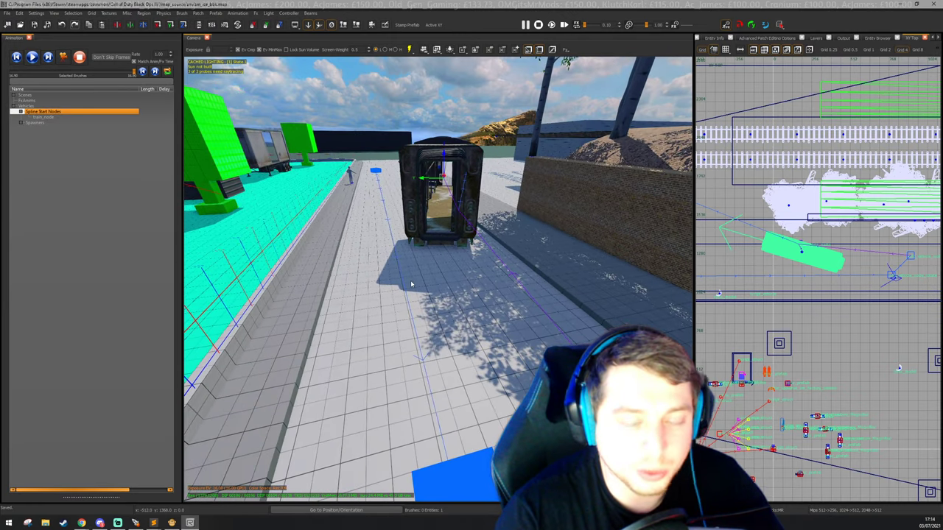
right_drag(455, 210, 479, 210)
key(Escape)
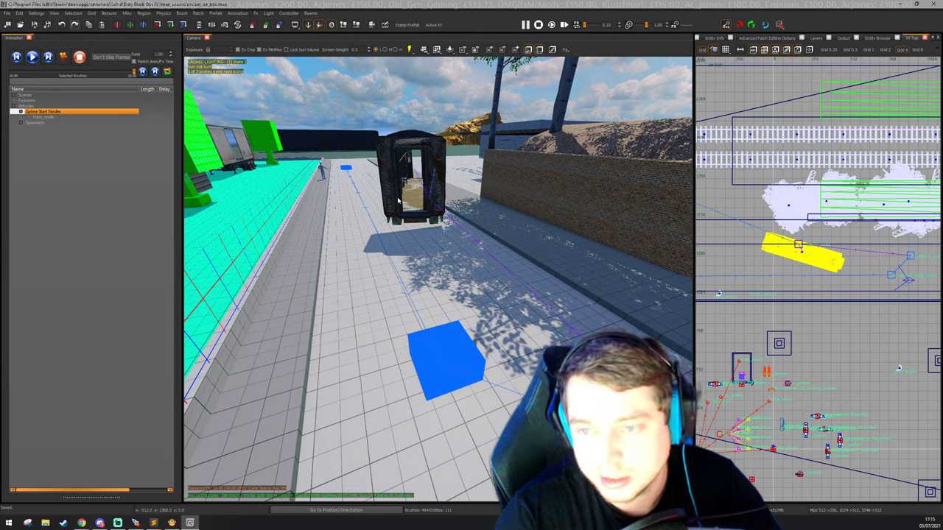
mouse_move(427, 215)
right_down()
mouse_move(489, 226)
mouse_move(504, 201)
mouse_move(431, 190)
mouse_move(453, 193)
mouse_move(433, 191)
mouse_move(443, 194)
mouse_move(432, 200)
right_up()
right_drag(467, 149, 504, 174)
scroll(896, 245, down, 2)
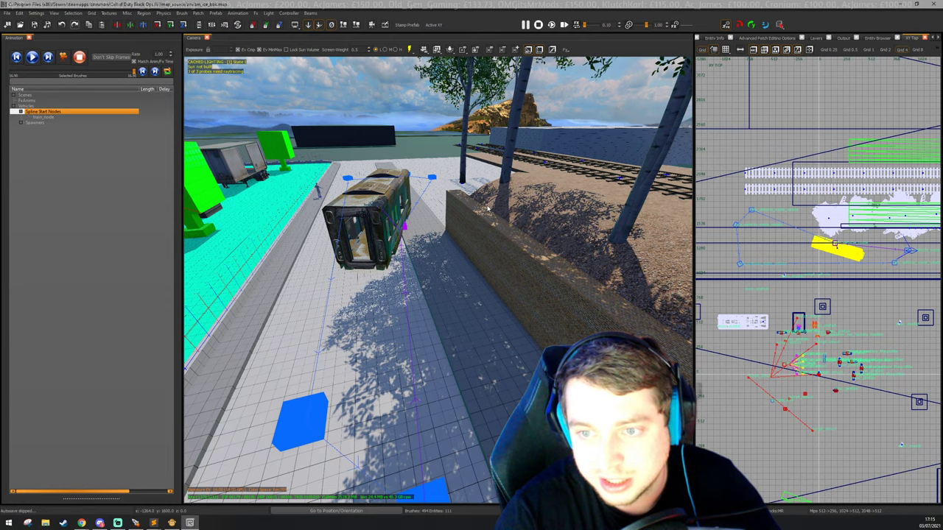
scroll(755, 231, down, 4)
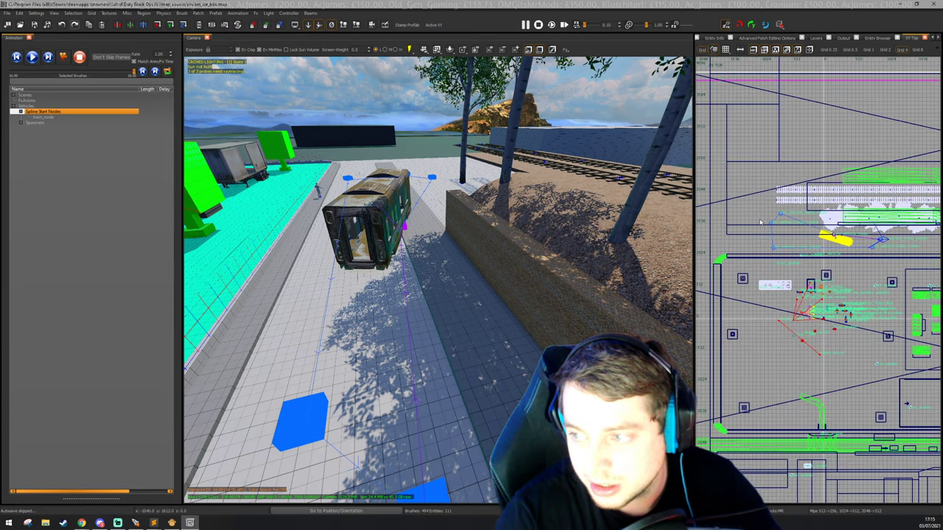
scroll(800, 238, up, 2)
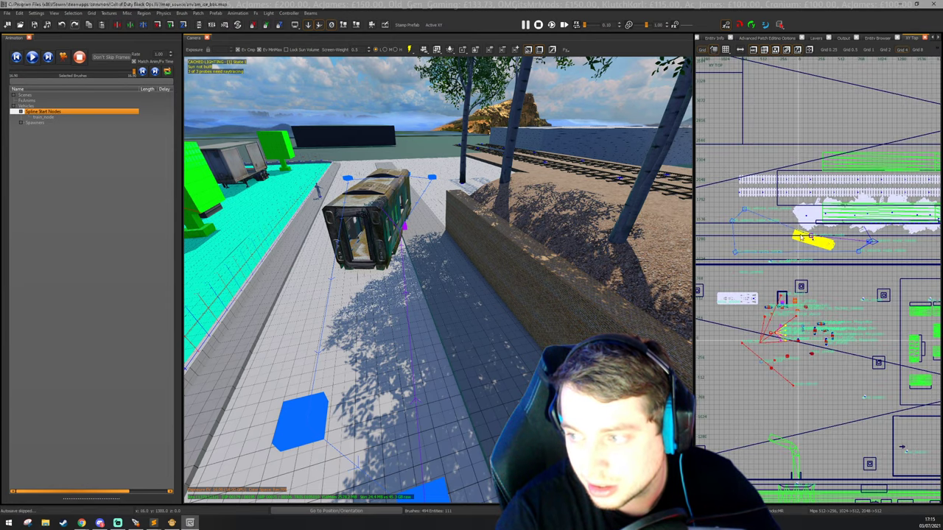
mouse_move(486, 263)
right_down()
mouse_move(479, 274)
mouse_move(436, 283)
mouse_move(414, 277)
mouse_move(476, 251)
right_up()
Inspect the train's open end and interior up close, and view the other train at the station platform.
shift+click(448, 232)
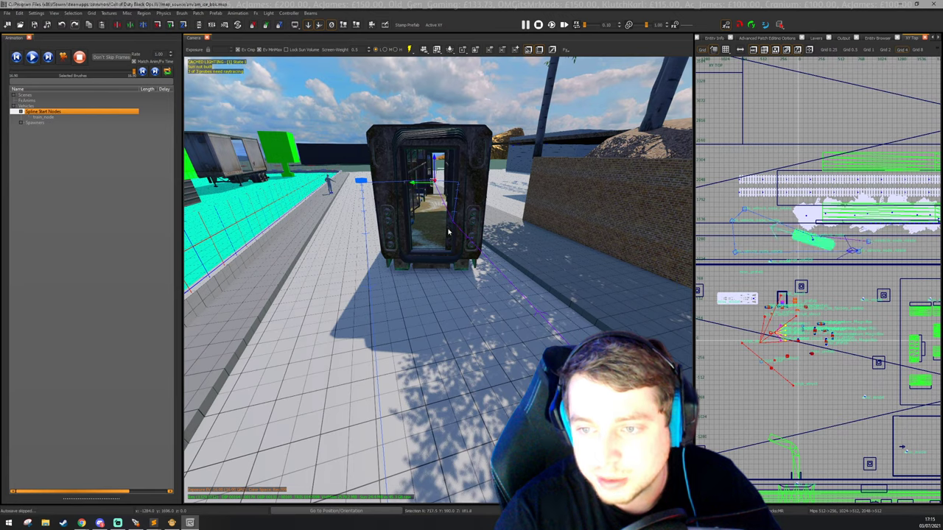
click(442, 233)
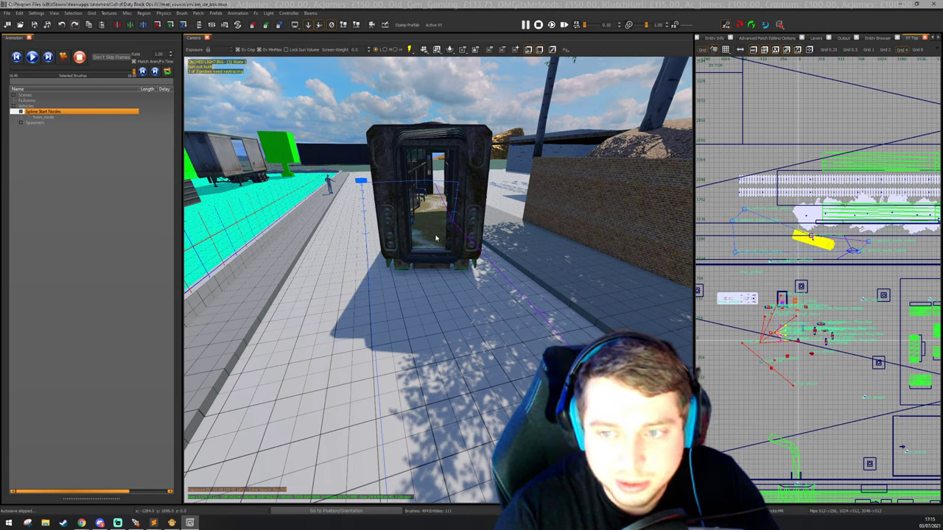
shift+click(437, 236)
right_drag(437, 236, 475, 226)
key(Escape)
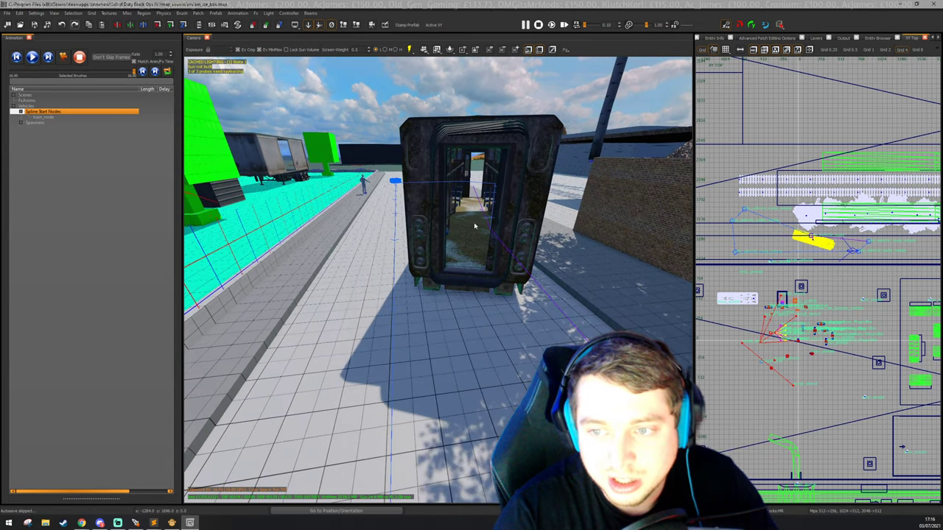
scroll(493, 224, up, 5)
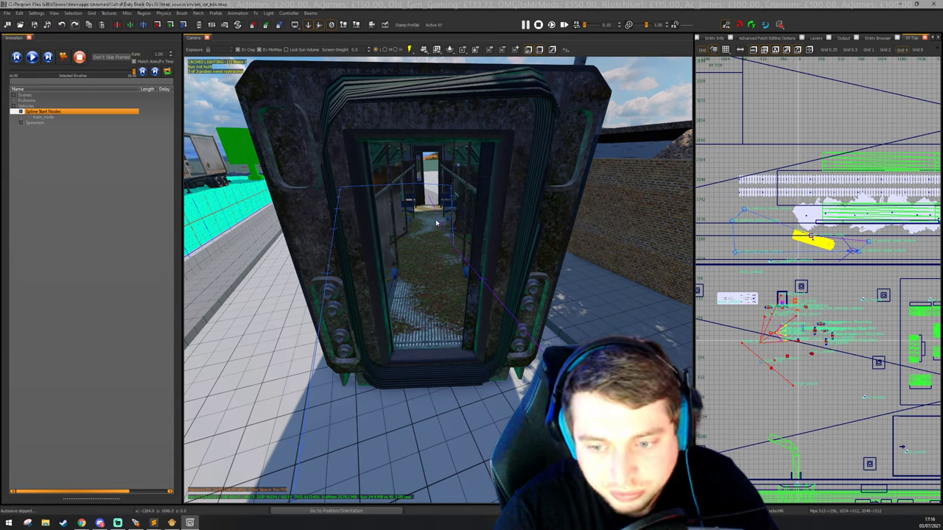
mouse_move(461, 219)
right_down()
mouse_move(633, 214)
mouse_move(670, 192)
mouse_move(509, 219)
mouse_move(526, 214)
mouse_move(463, 216)
right_up()
key(w)
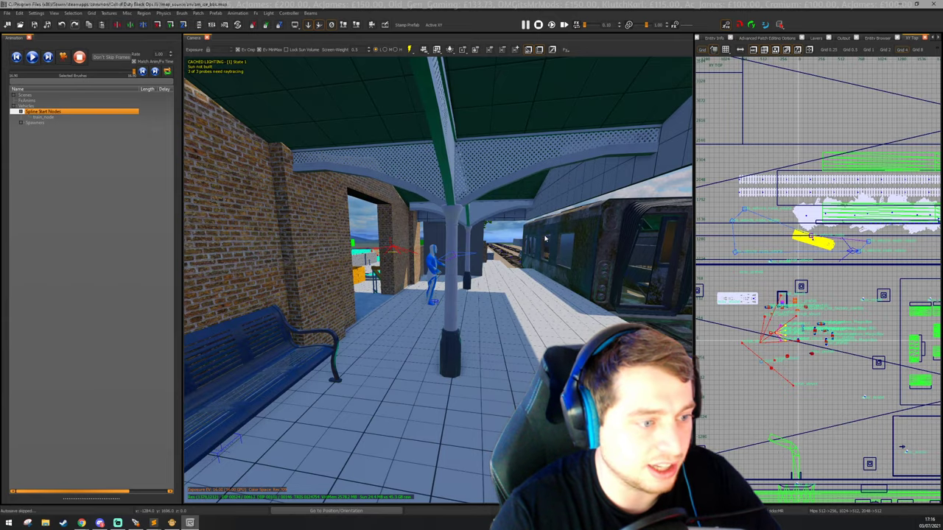
key(w)
right_drag(514, 258, 486, 287)
key(w)
Select the metro train and review its vehicle script properties, including script_badplace.
click(486, 287)
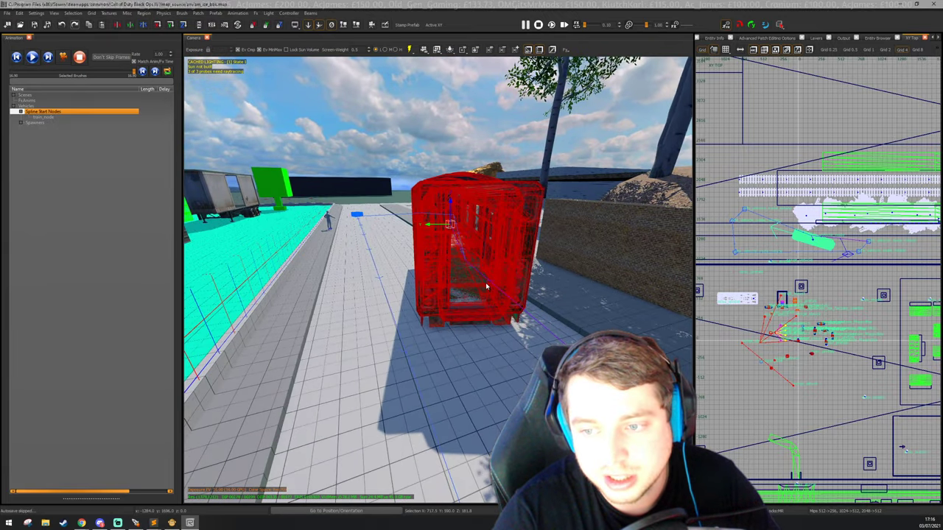
key(Escape)
click(482, 268)
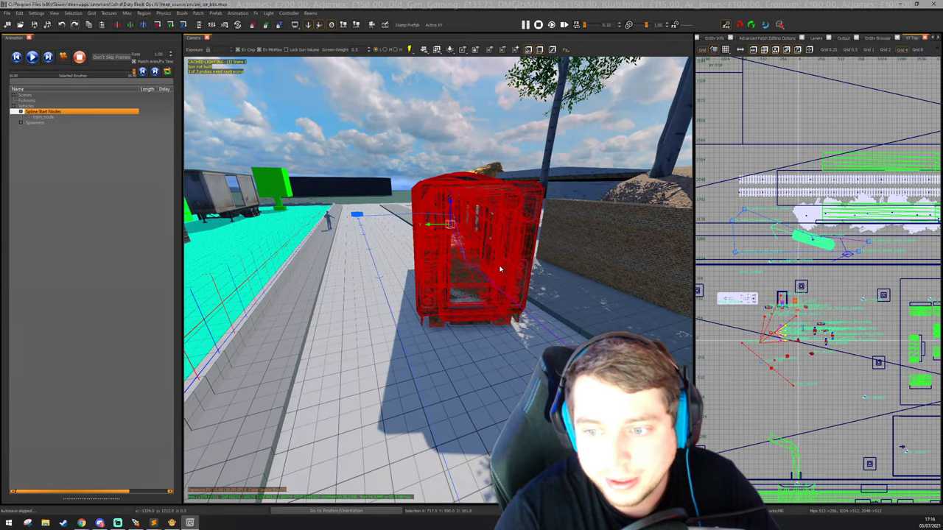
key(n)
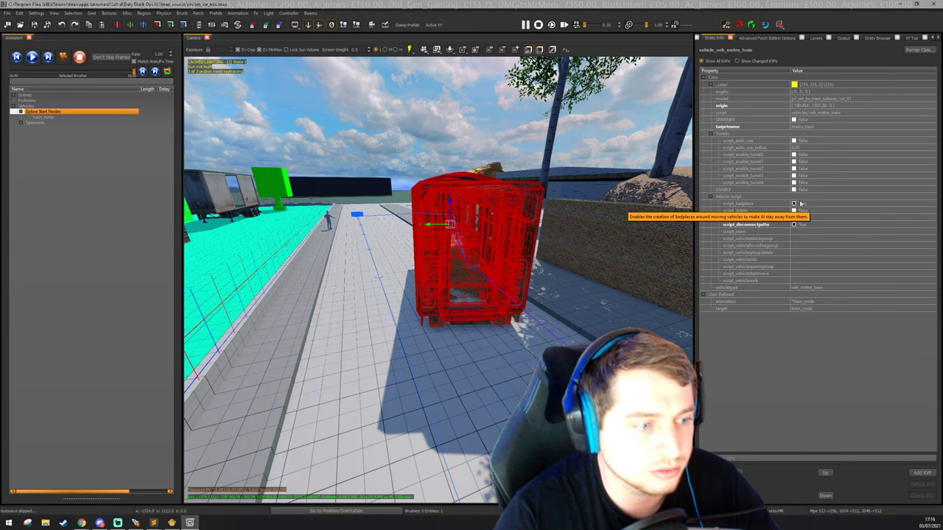
click(793, 204)
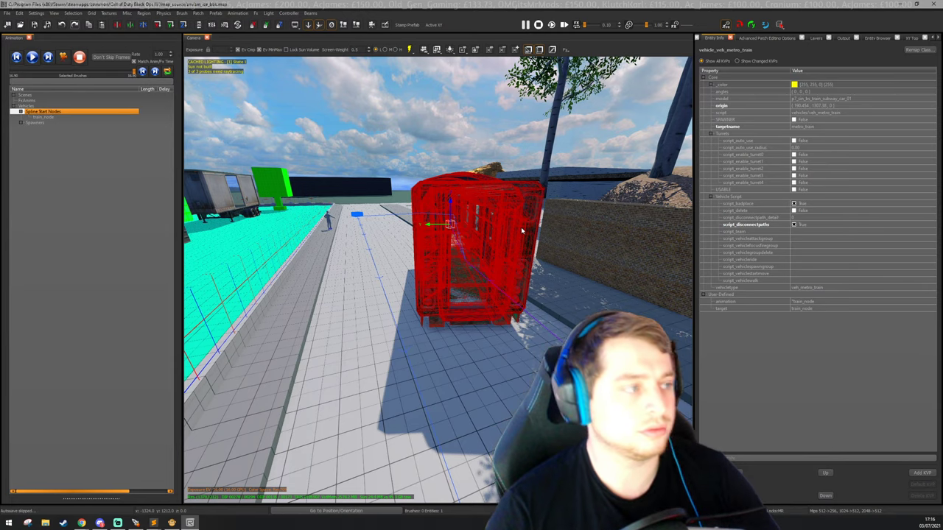
key(Escape)
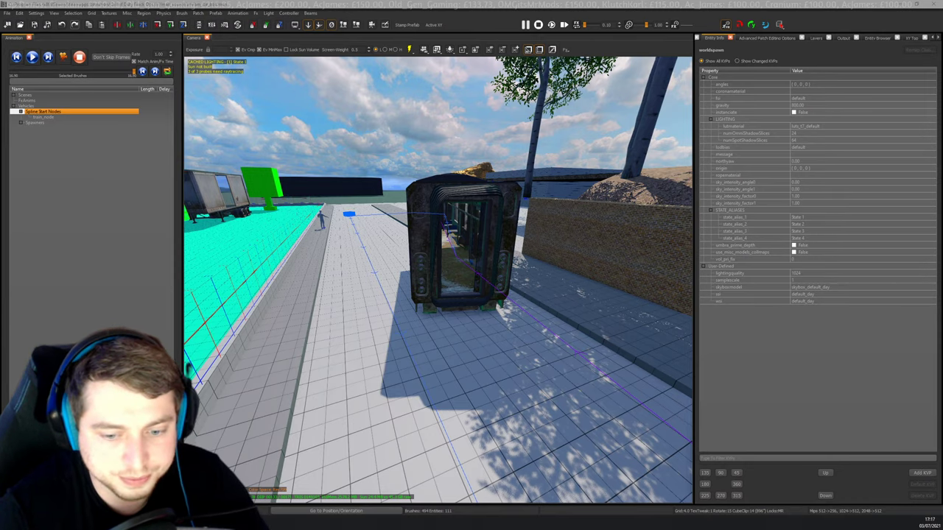
Switch to Sublime Text and add path_start = GetVehicleNodeArray(blabla, "targetname"); below the GetEntArray line in the train_system function of zm_ice_bbk.gsc.
key(alt+Tab)
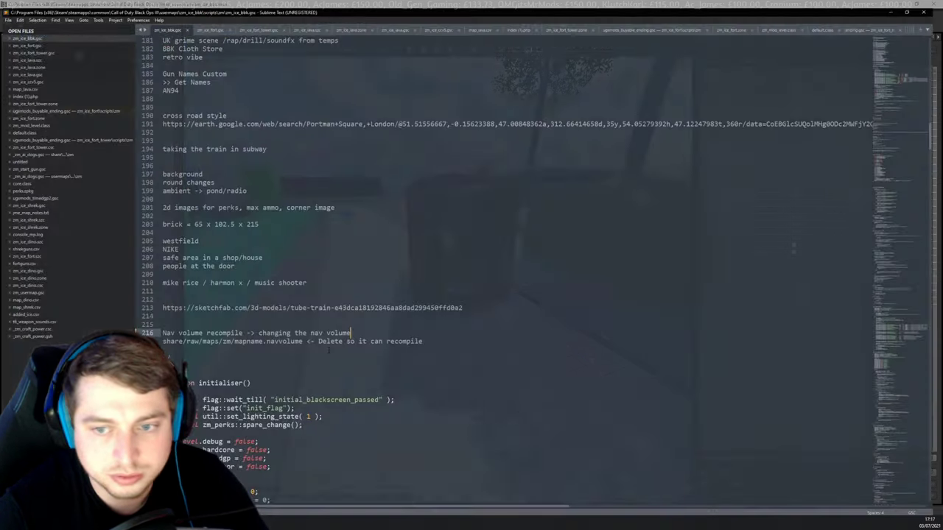
scroll(536, 265, down, 4)
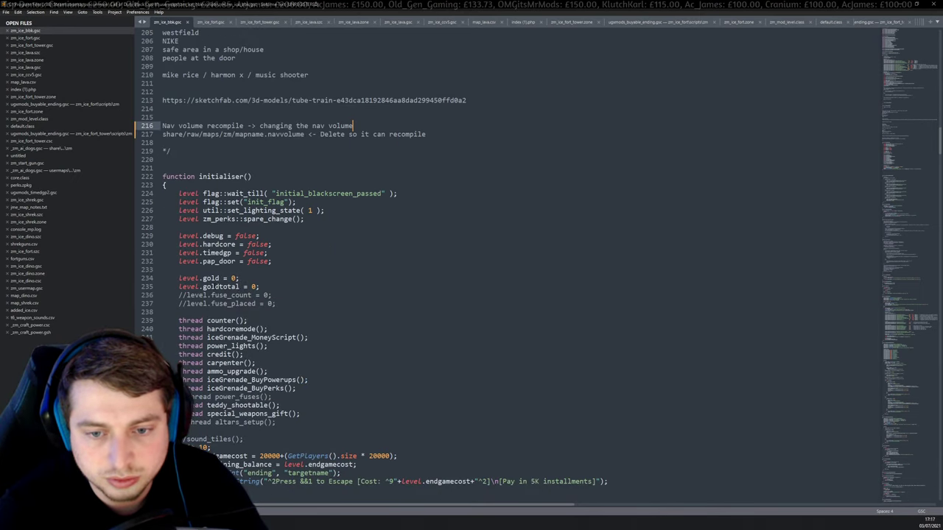
scroll(535, 265, down, 4)
scroll(535, 265, up, 8)
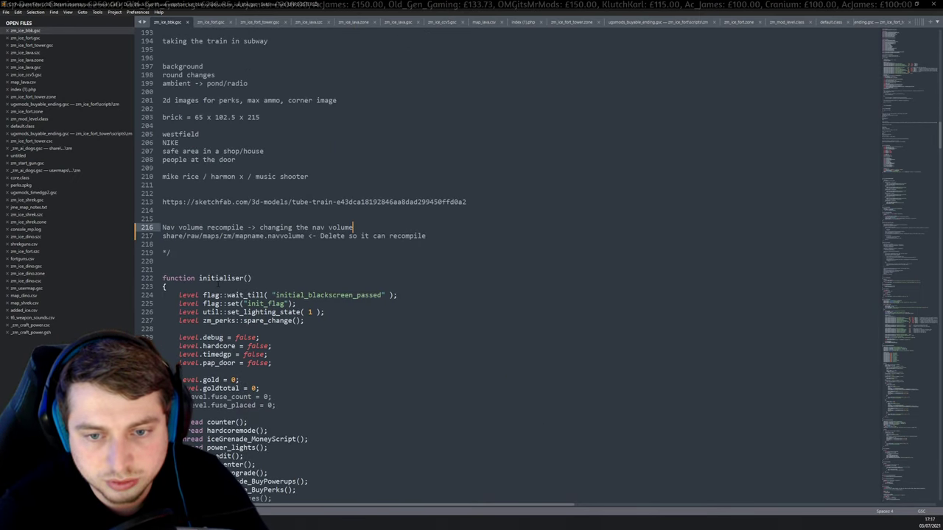
scroll(213, 286, up, 16)
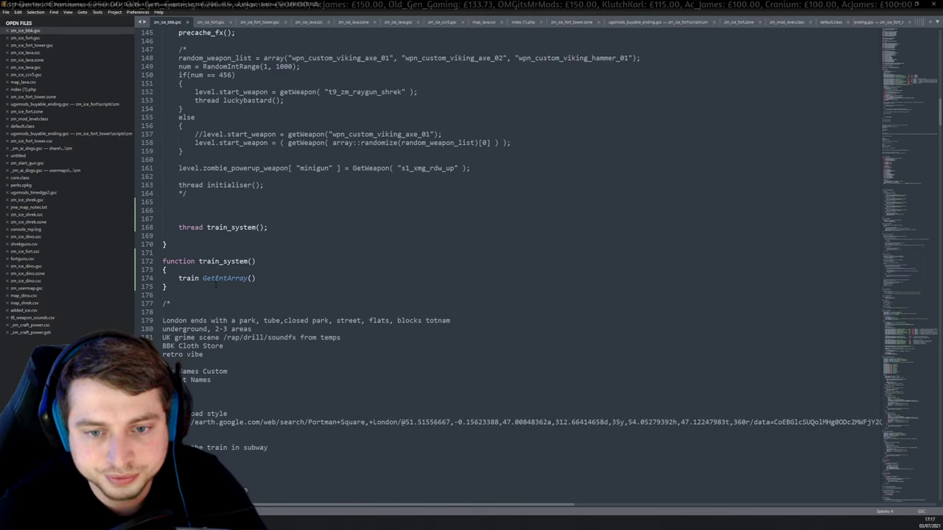
click(263, 279)
key(Return)
key(Return)
text(path_start = GetVehicleNodeArray(blabla, "targetname");)
Comment out the train GetEntArray() line and remove the blank line above path_start, keeping path_start indented.
click(179, 278)
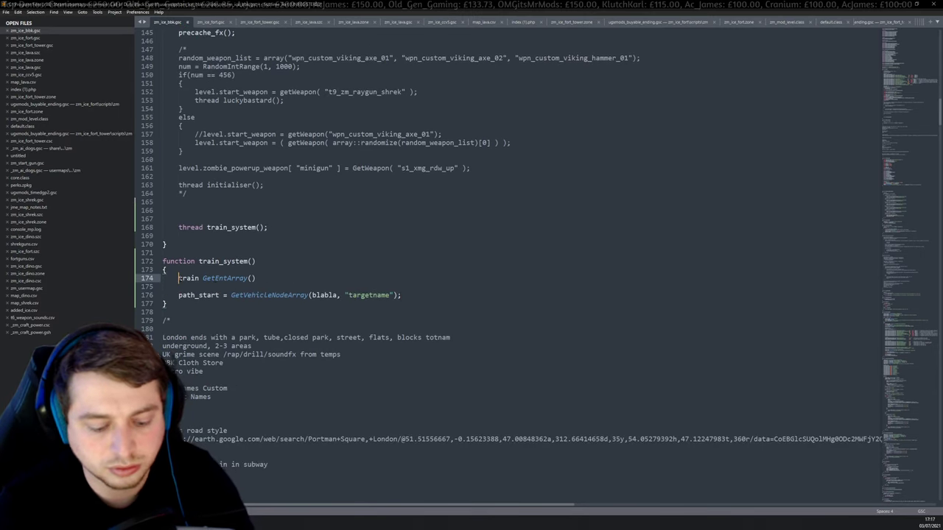
text(//)
click(180, 289)
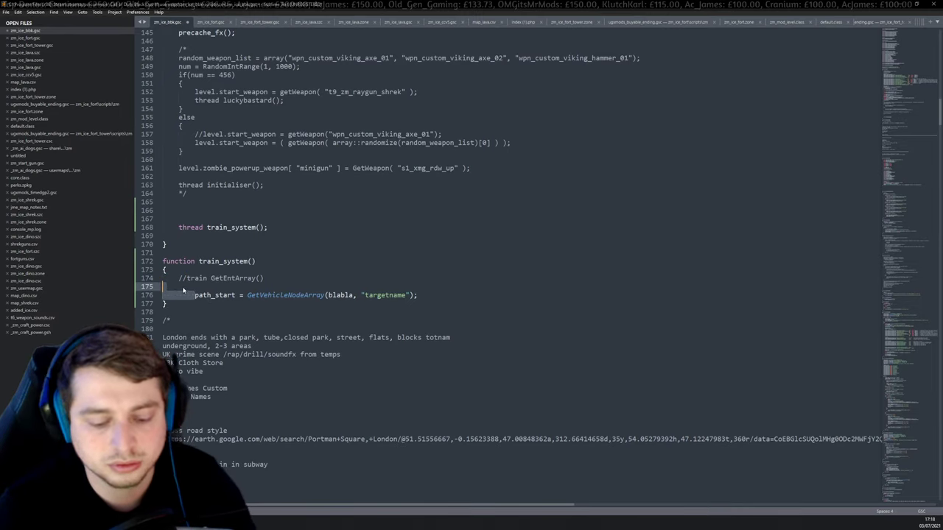
key(BackSpace)
key(Tab)
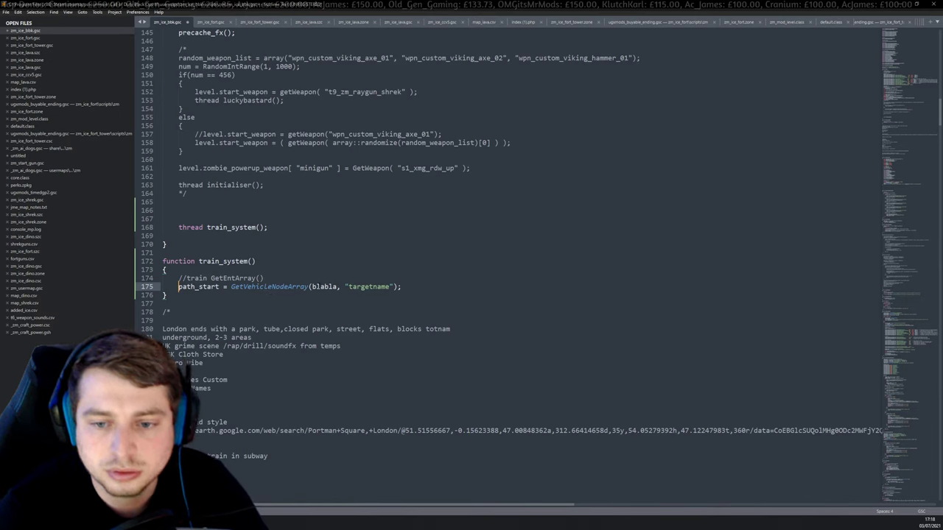
Check the train's node name in Radiant, and replace the blabla placeholder in the script with "train_node".
double_click(329, 288)
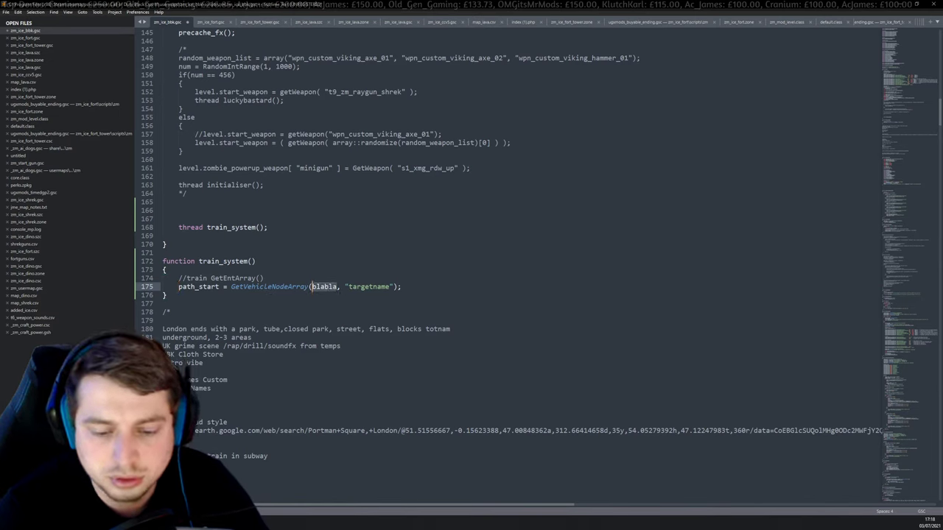
key(alt+Tab)
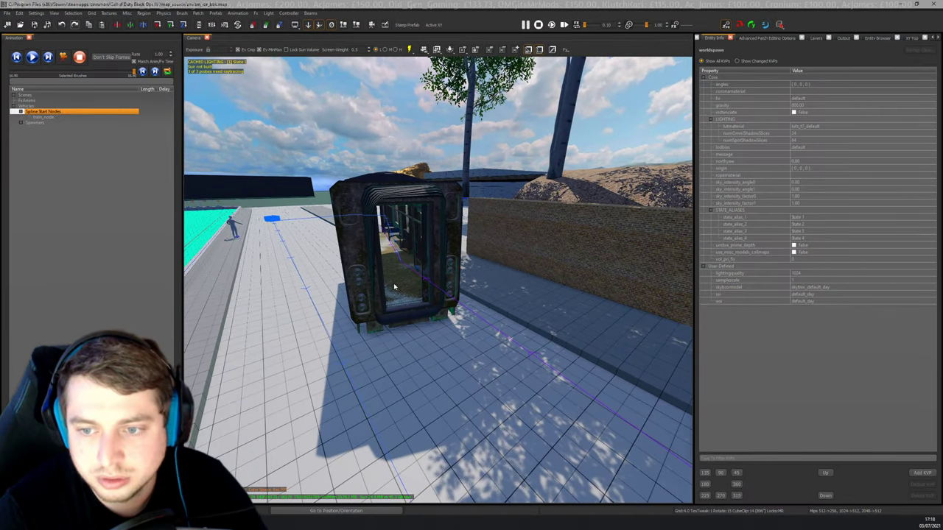
shift+click(395, 287)
right_drag(394, 286, 368, 286)
key(h)
shift+click(427, 262)
click(806, 150)
key(alt+Tab)
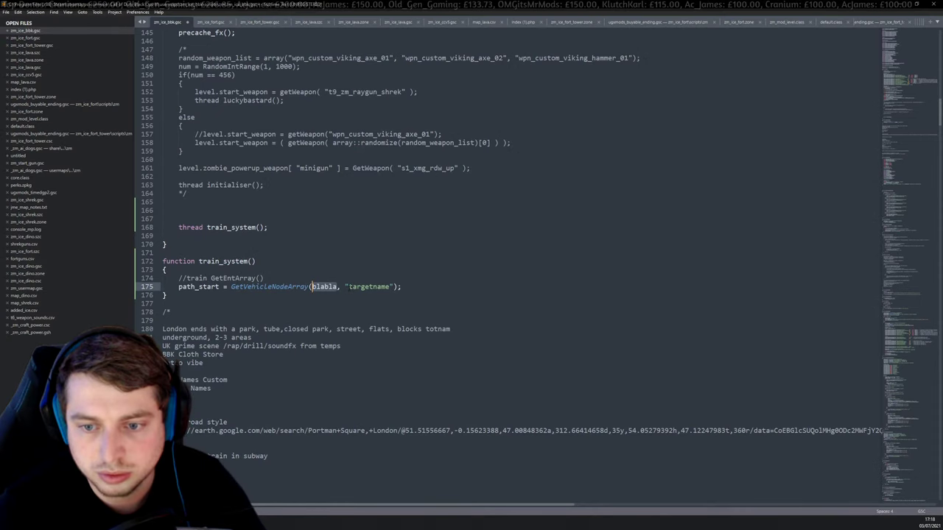
text(")
text(train_node)
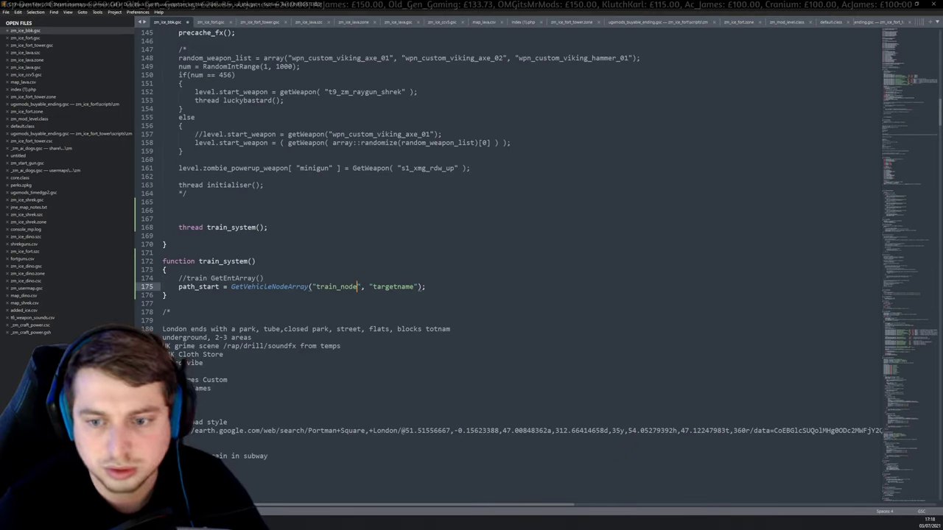
click(435, 287)
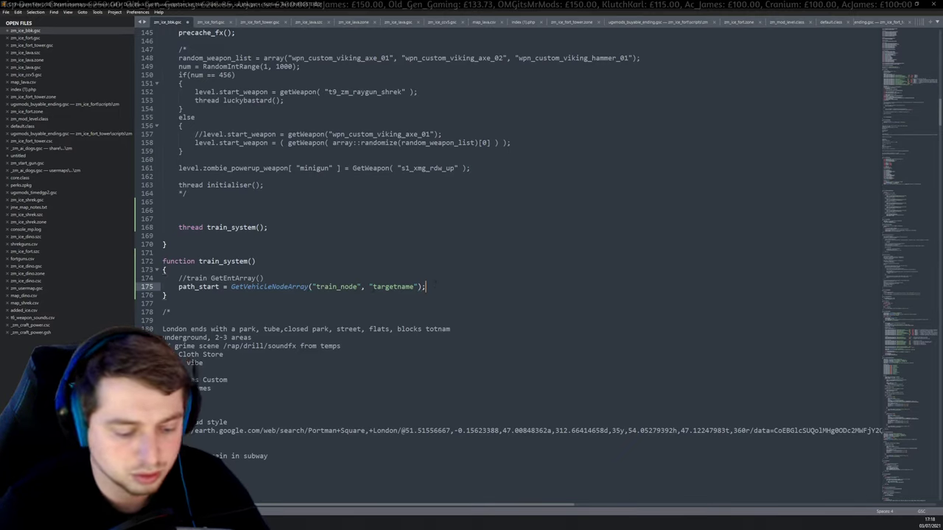
key(ctrl+o)
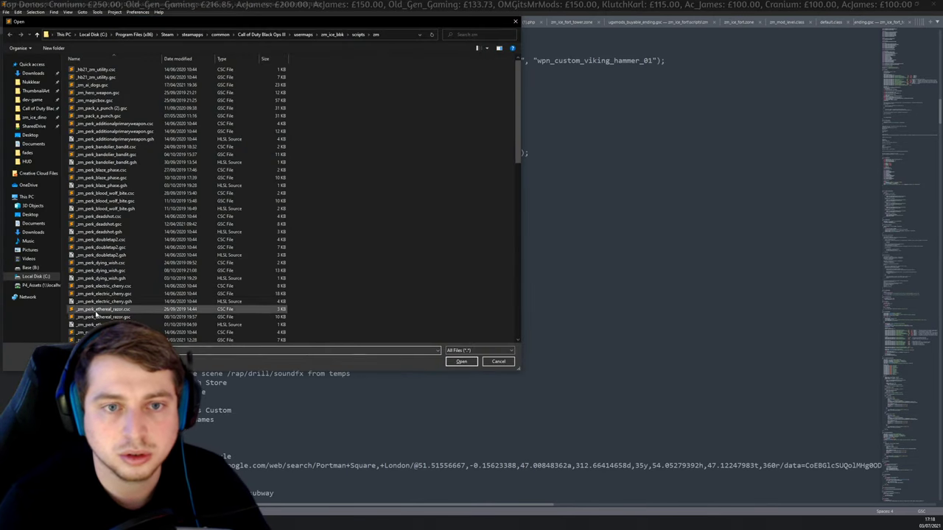
click(263, 35)
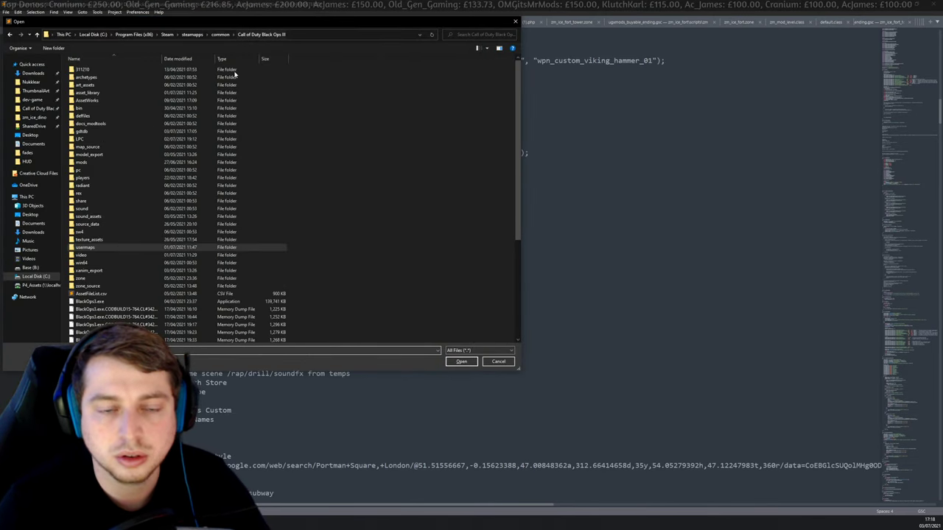
click(499, 362)
Open the share\raw\scripts folder of Call of Duty Black Ops III as a folder in the editor.
key(ctrl+shift+o)
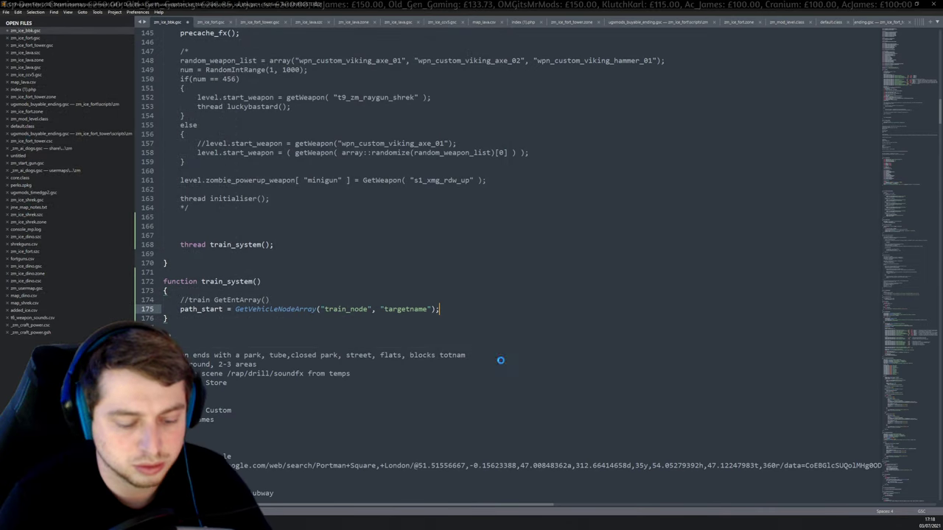
drag(186, 18, 208, 37)
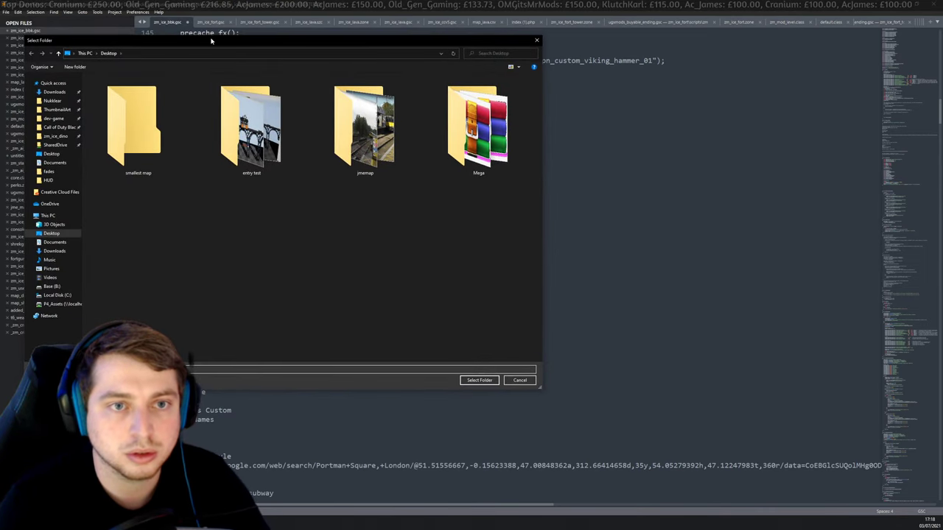
click(62, 127)
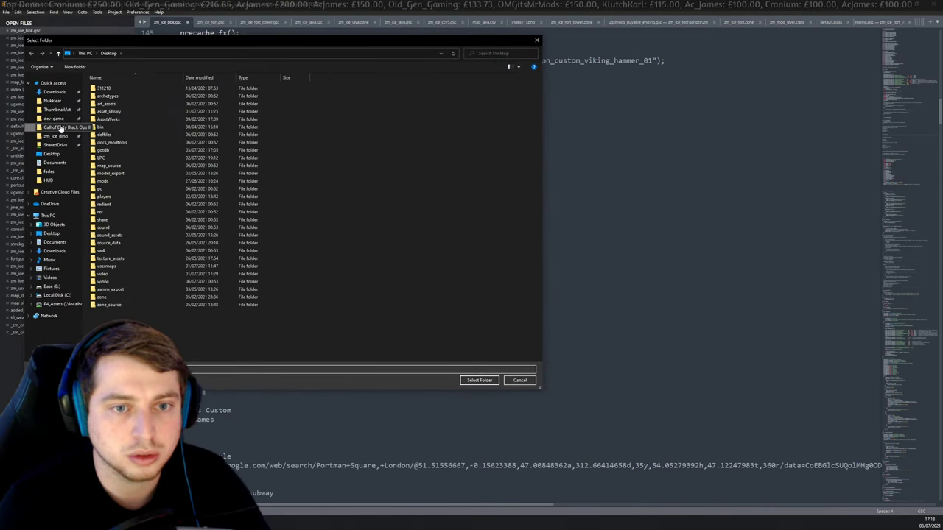
double_click(118, 220)
double_click(107, 96)
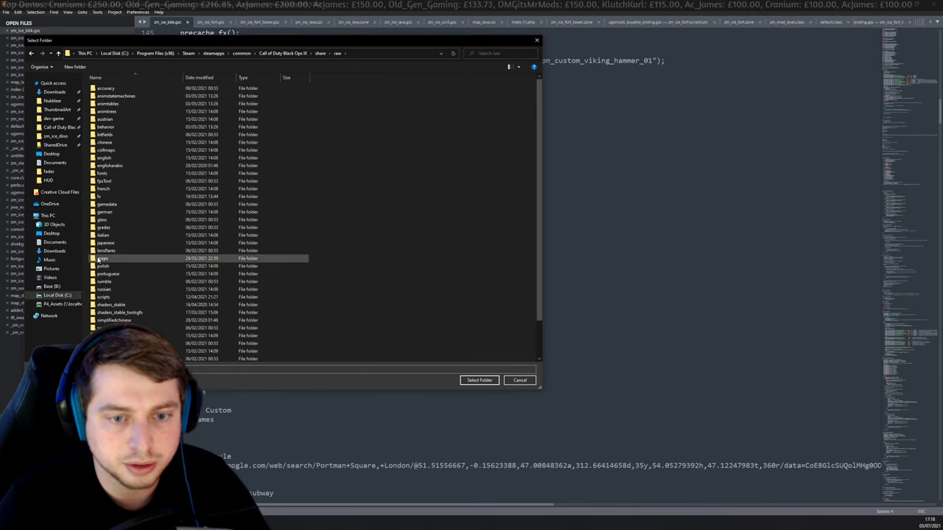
double_click(122, 300)
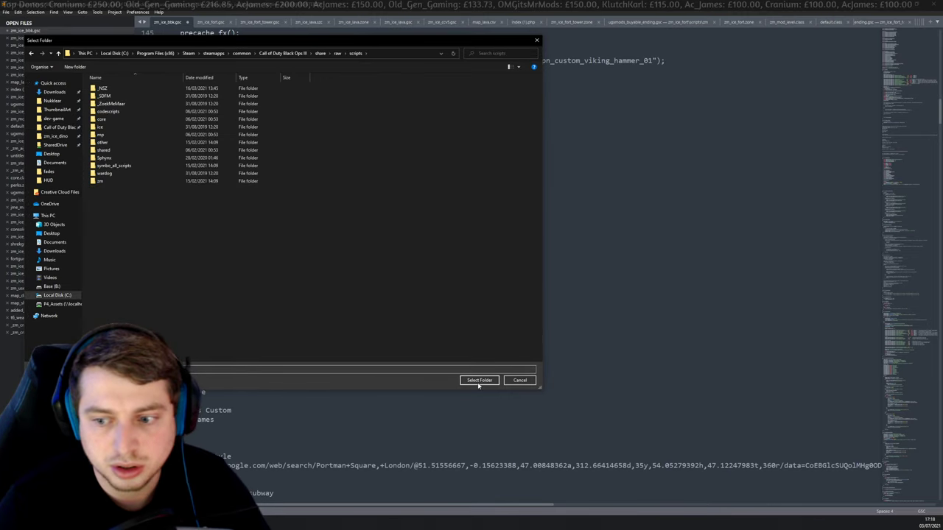
click(479, 380)
Search all files in the scripts folder for "vehicle".
right_click(33, 43)
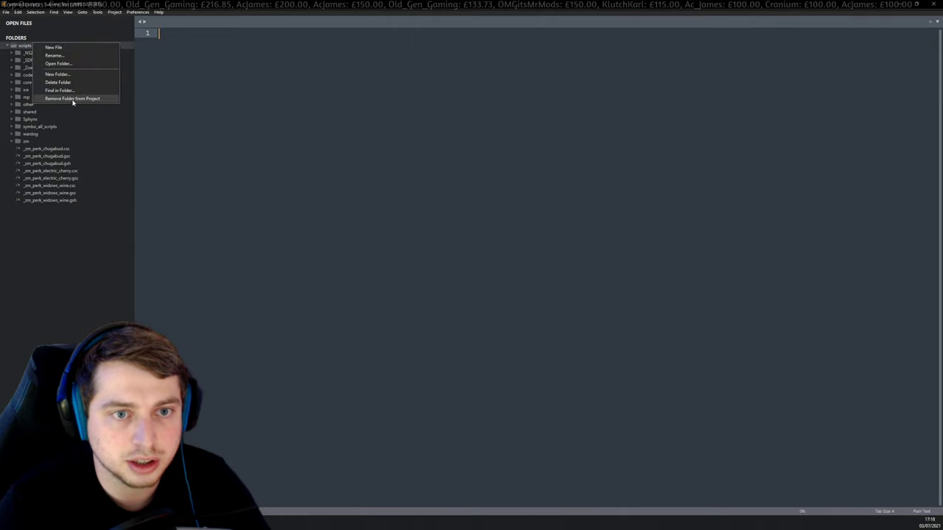
click(69, 91)
text(vehicle)
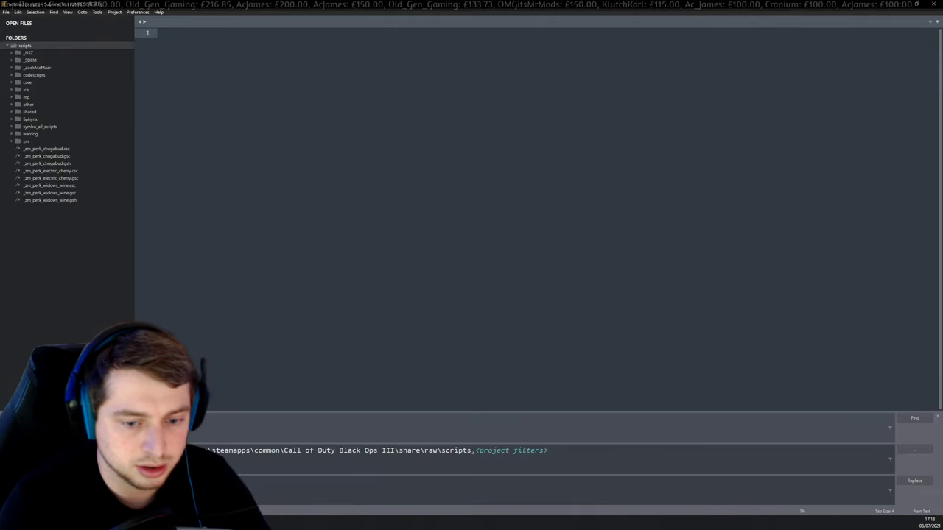
key(Return)
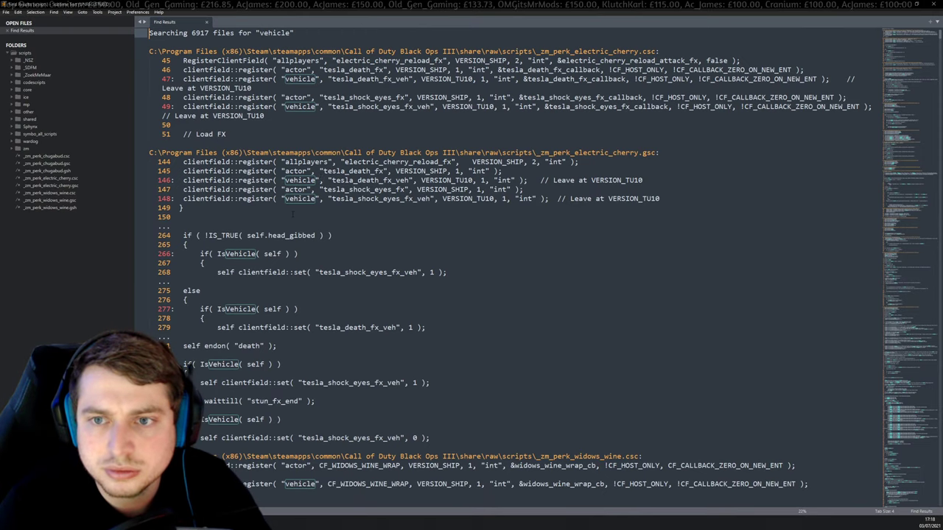
Look through the "vehicle" search results across the perk and mp scripts for usable vehicle path functions.
scroll(508, 273, down, 6)
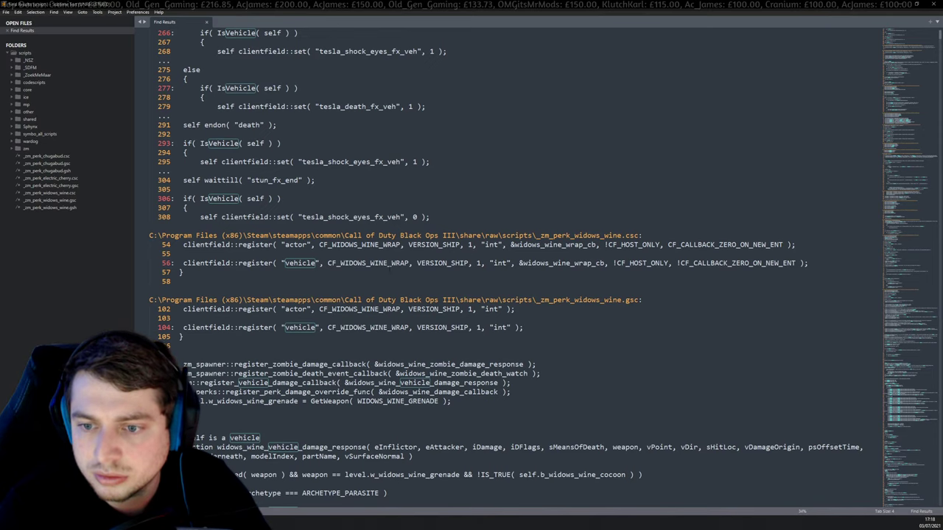
scroll(403, 291, down, 8)
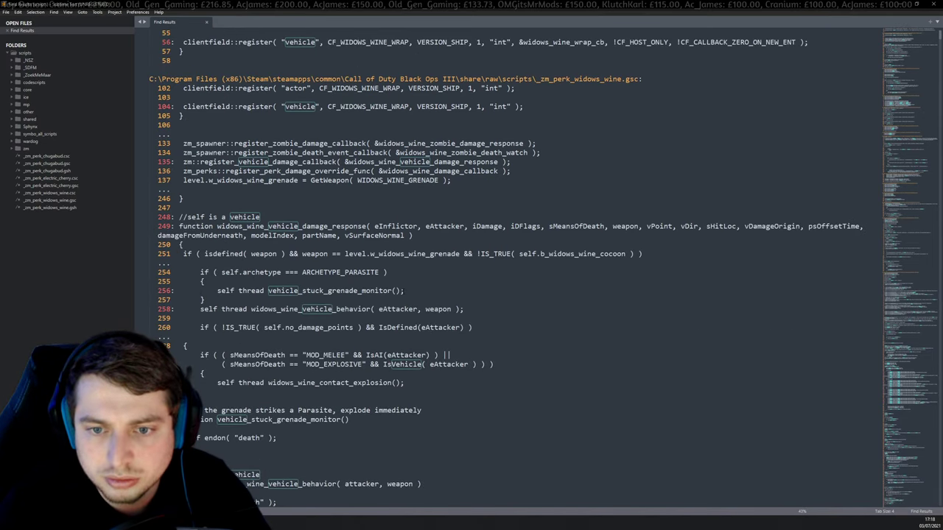
scroll(403, 291, down, 4)
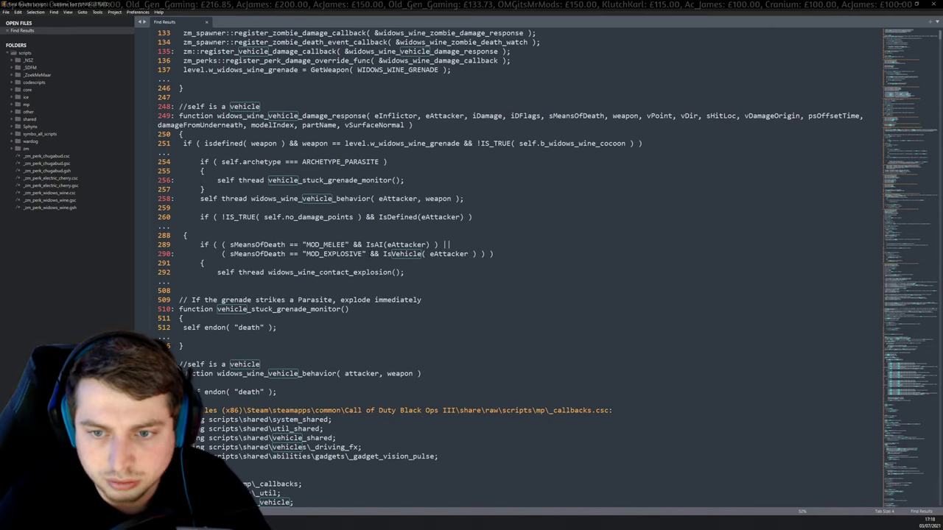
scroll(336, 256, down, 4)
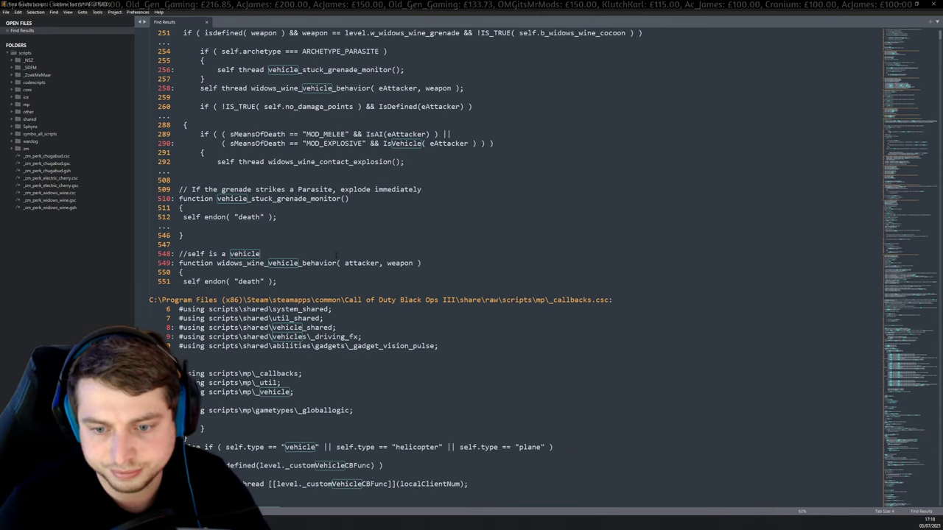
scroll(336, 256, down, 4)
scroll(332, 254, down, 4)
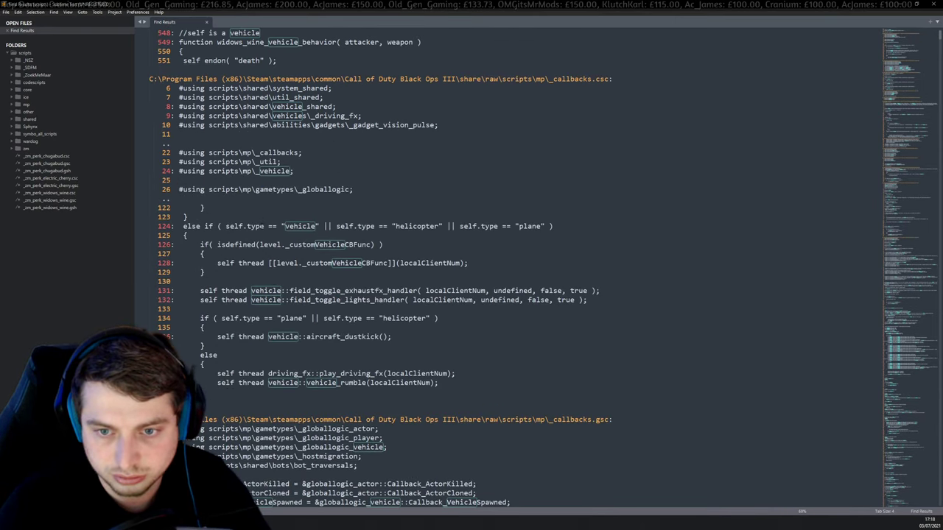
drag(281, 226, 204, 272)
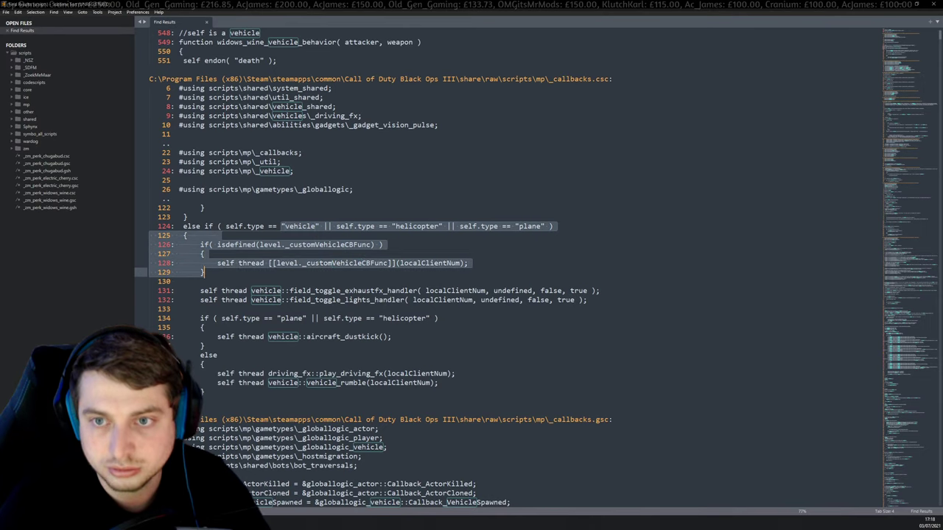
click(322, 291)
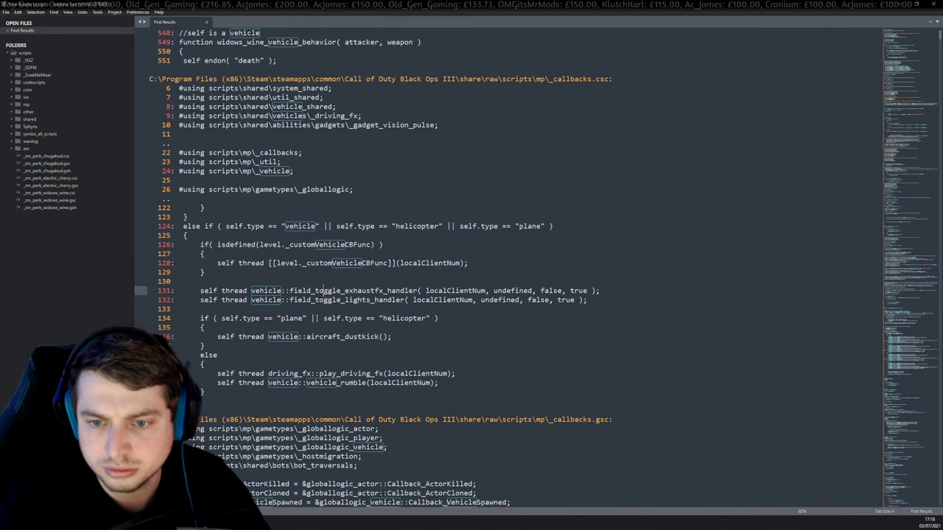
scroll(335, 273, down, 4)
scroll(335, 272, down, 4)
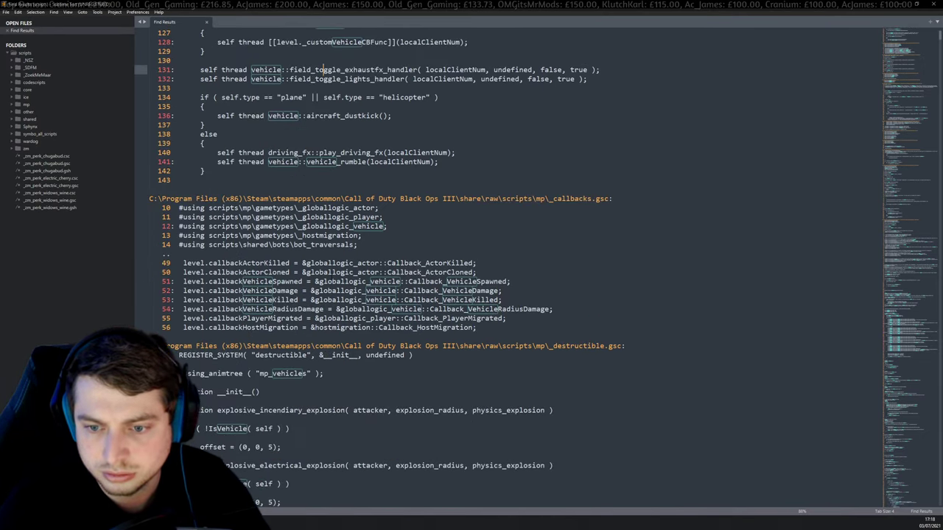
scroll(335, 272, down, 8)
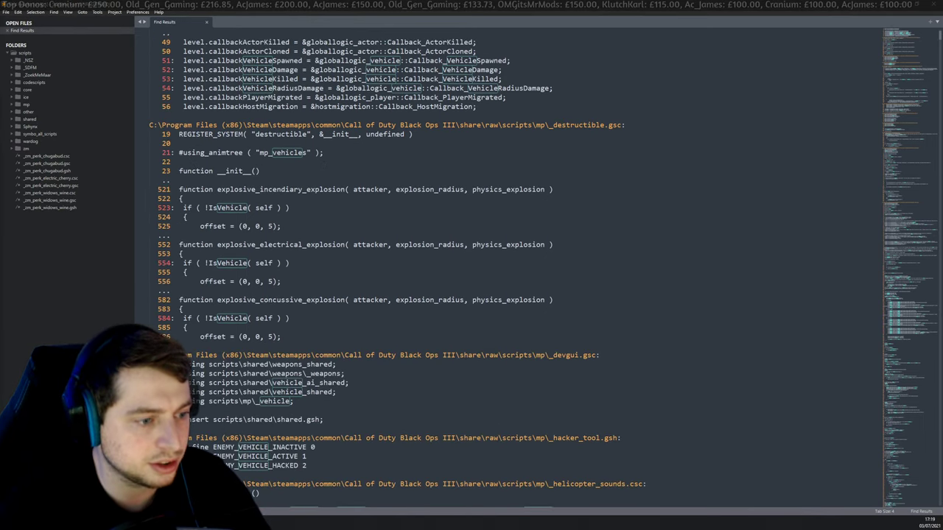
click(353, 300)
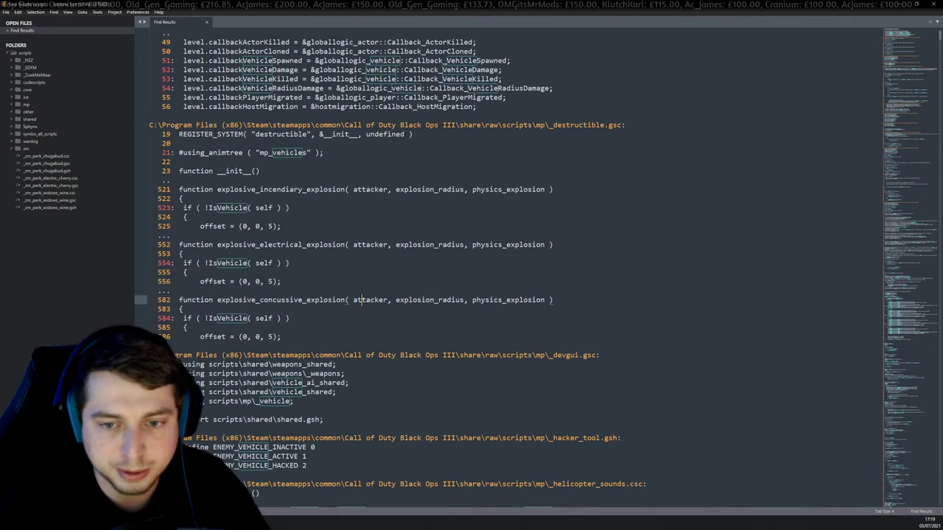
scroll(373, 275, down, 8)
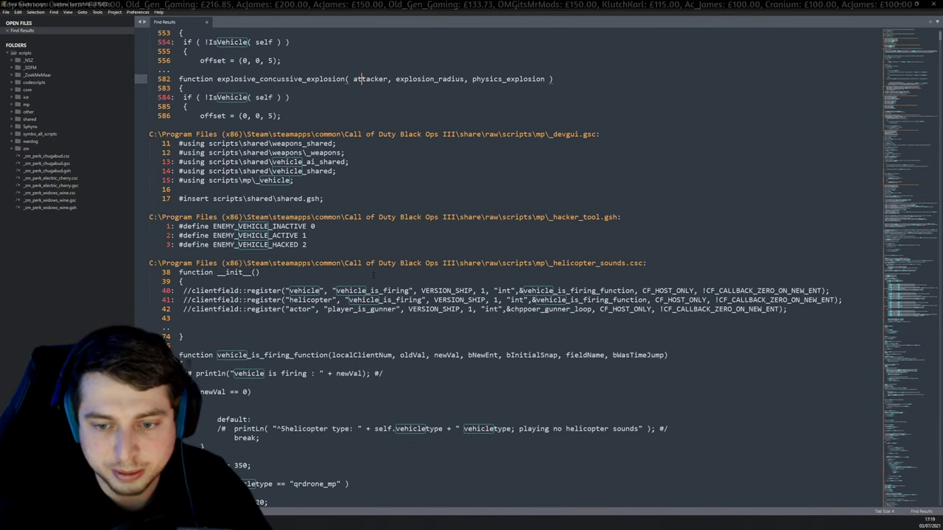
scroll(374, 275, down, 4)
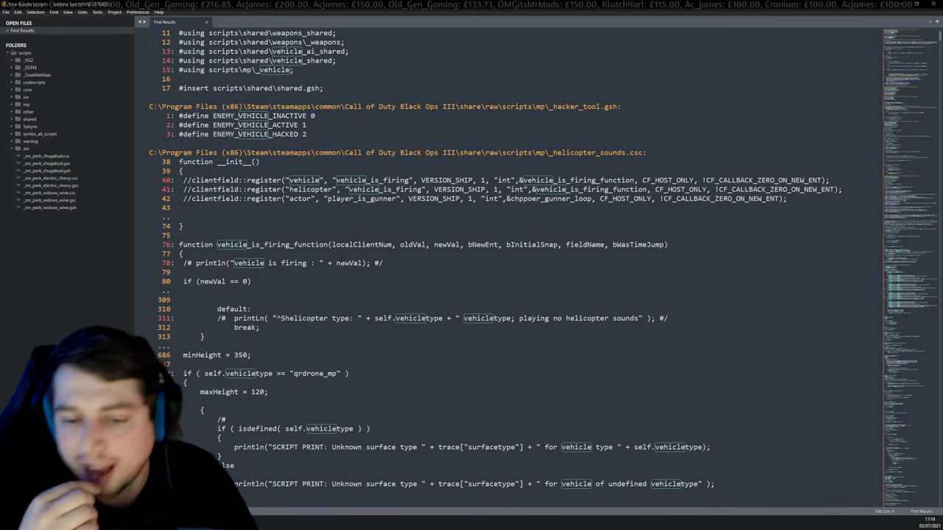
scroll(282, 258, down, 4)
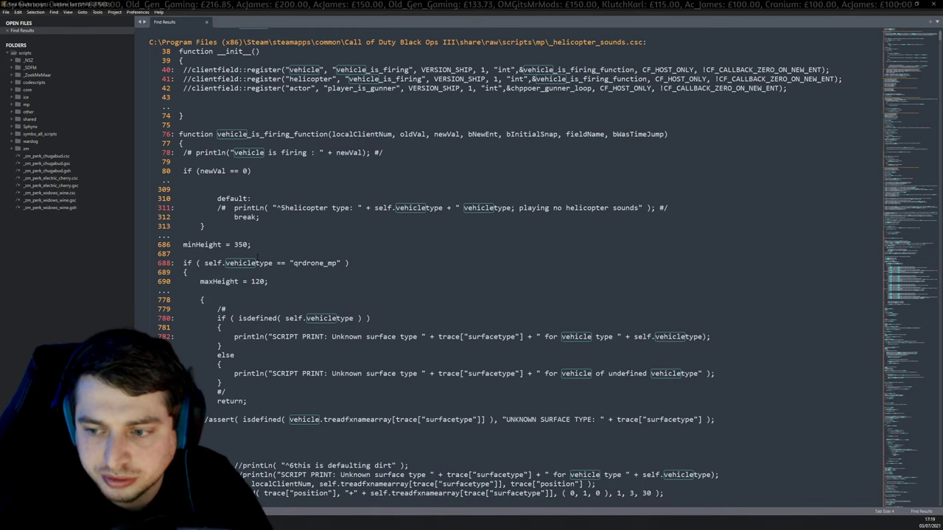
scroll(508, 266, down, 8)
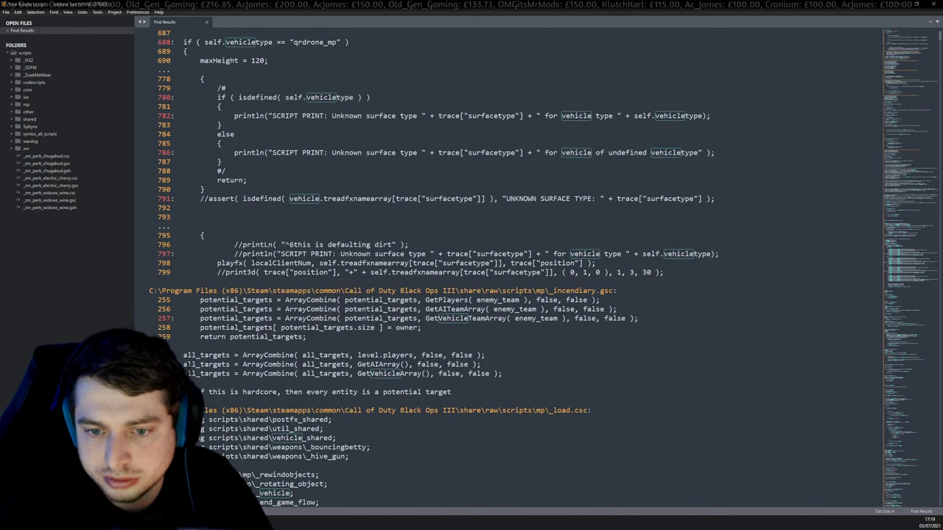
scroll(508, 265, down, 4)
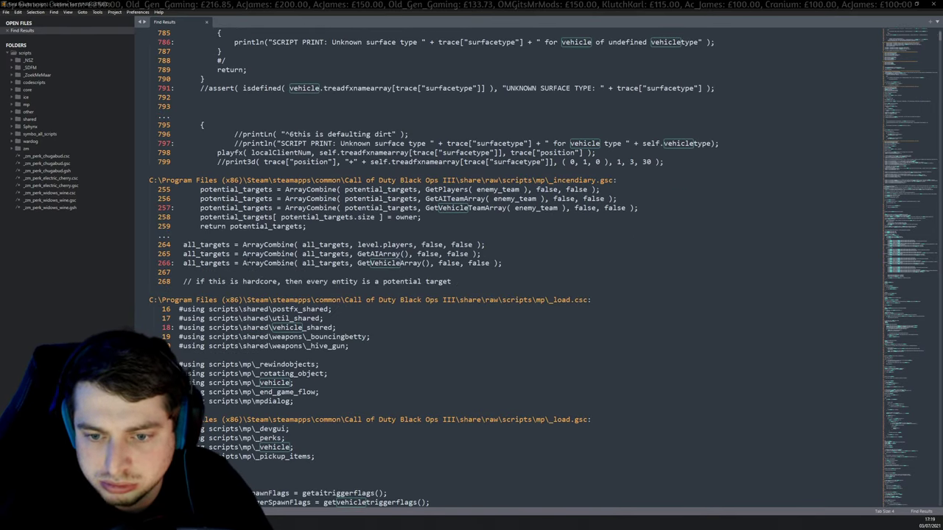
scroll(248, 260, down, 8)
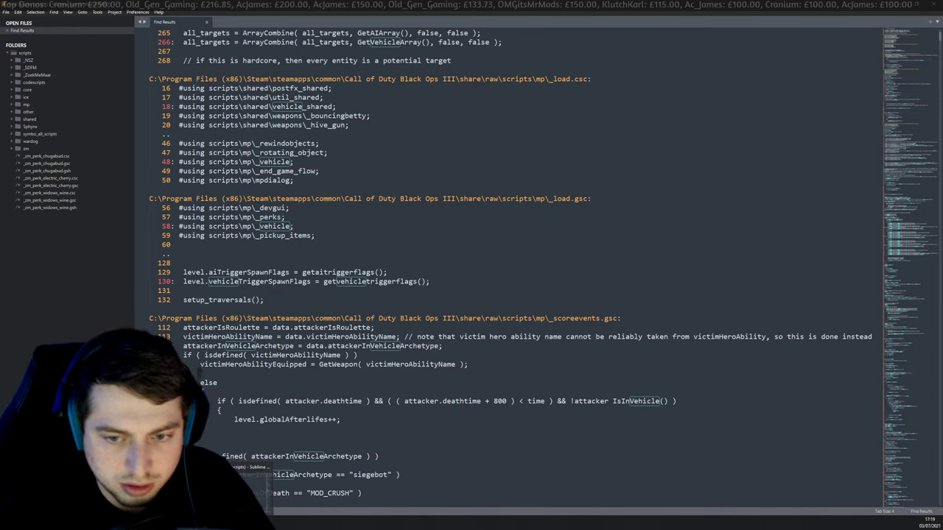
Return to zm_ice_bbk.gsc and add indented vehicle vehicle::get_on_path(nd_path_start); and vehicle vehicle::go_path(); lines below path_start in train_system.
click(215, 318)
key(alt+Tab)
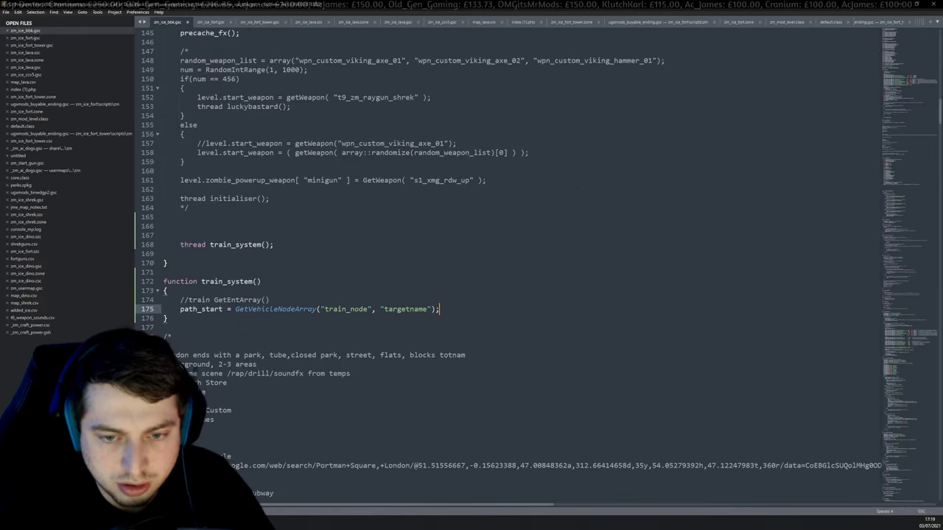
text(vehicle vehicle::get_on_path(nd_path_start); vehicle vehicle::go_path();)
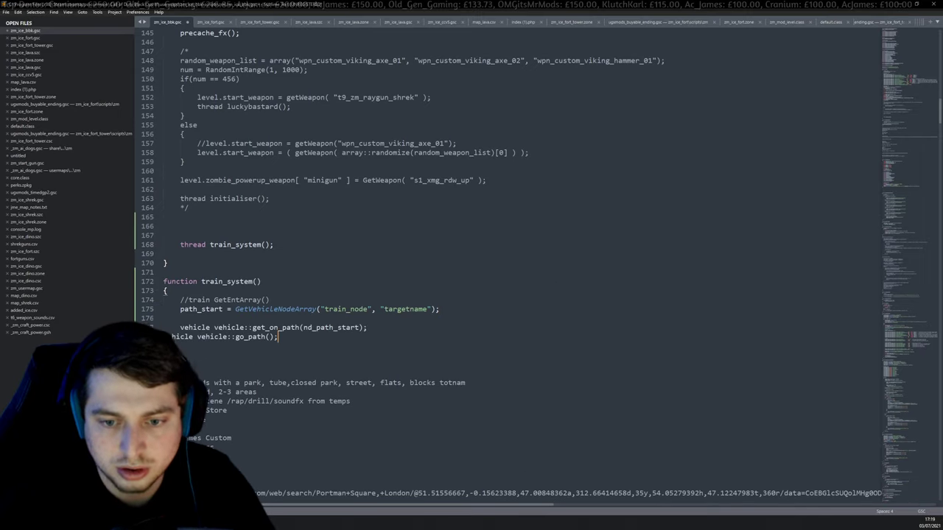
key(Home)
key(Tab)
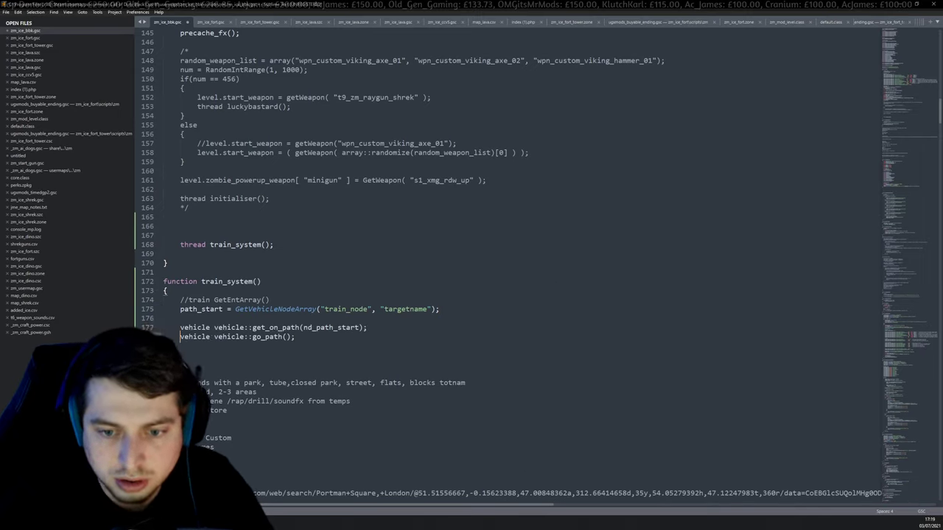
click(299, 336)
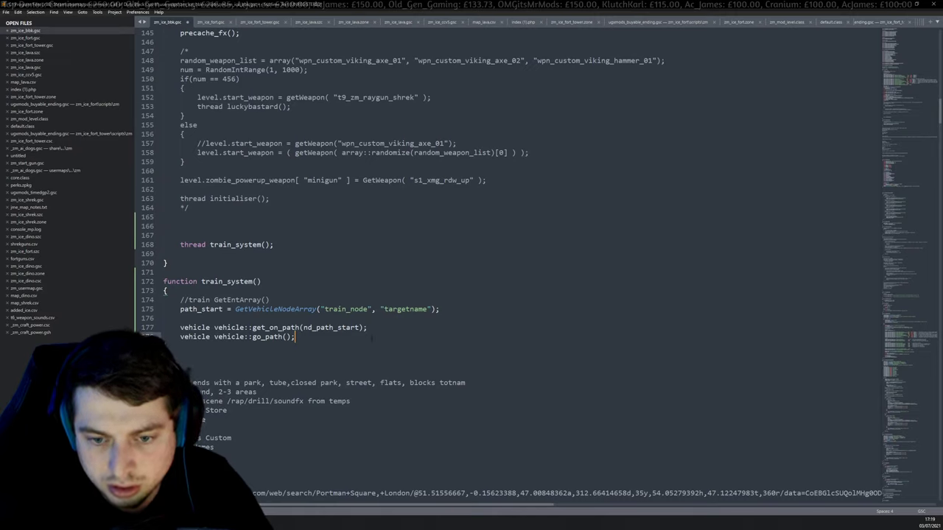
Try to replace the nd_path_start argument of the get_on_path call with path_start.
click(307, 328)
click(286, 327)
double_click(319, 327)
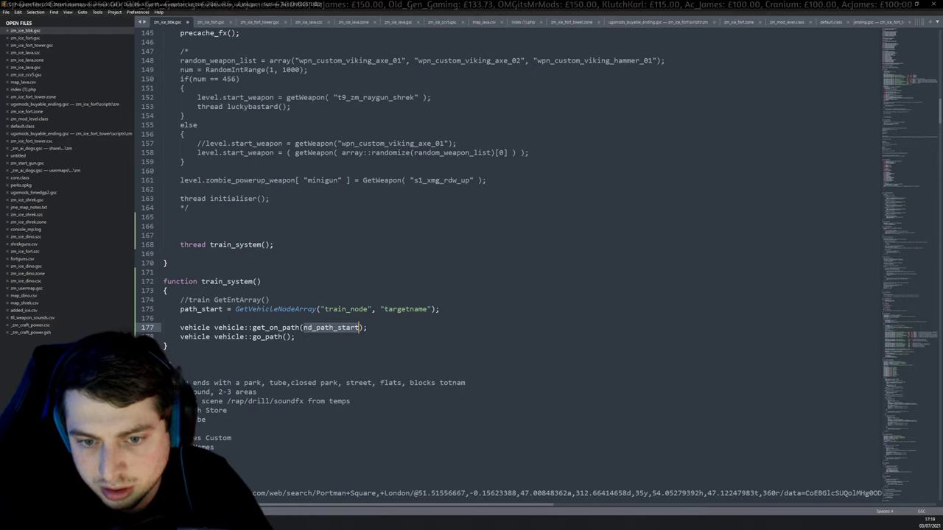
text(path_start)
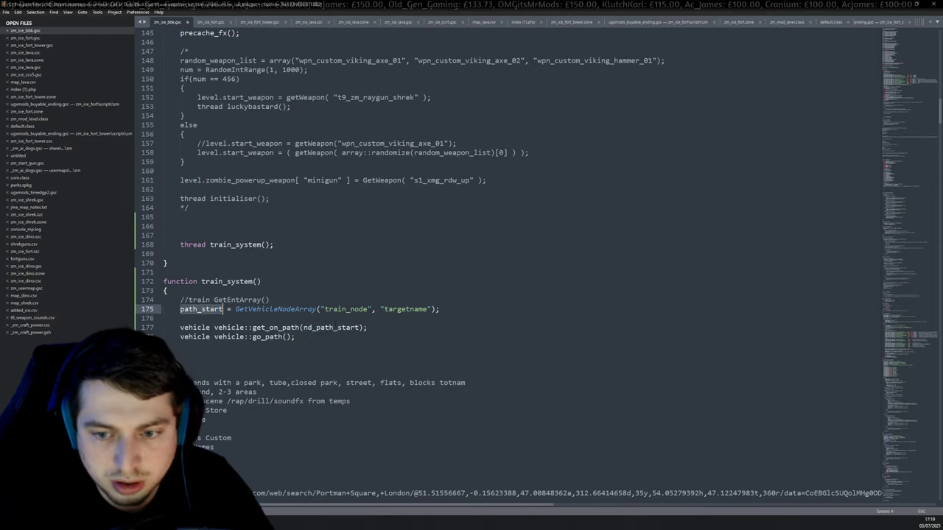
key(ctrl+z)
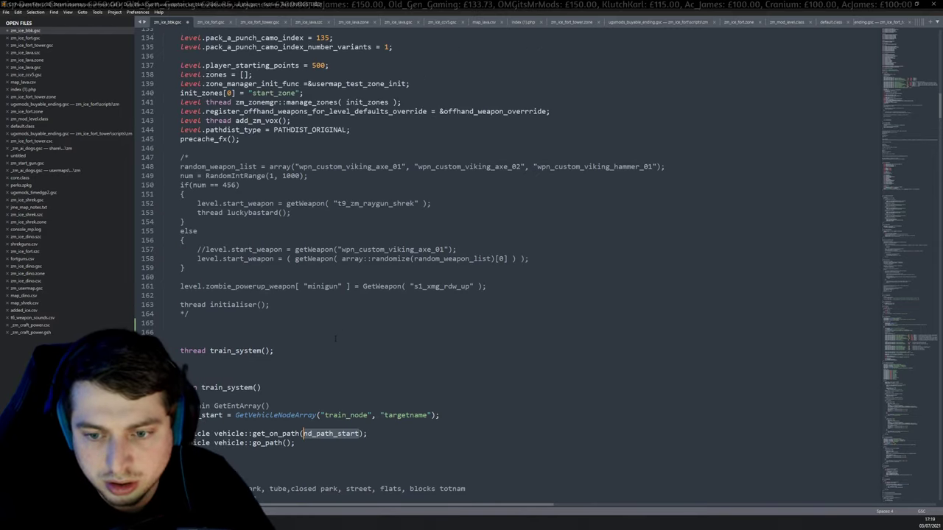
Review the get_on_path and go_path lines in train_system, highlighting the vehicle references and the whole go_path call.
scroll(335, 339, down, 8)
click(293, 231)
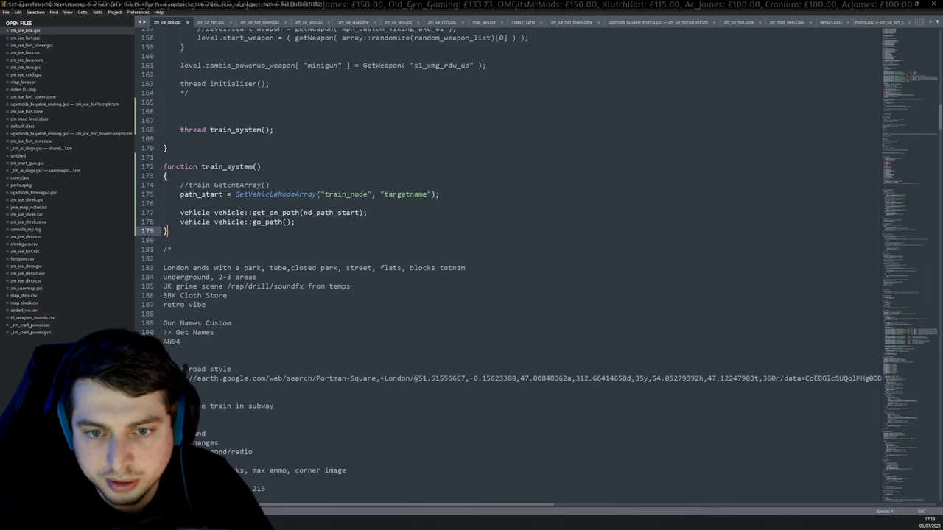
double_click(195, 213)
double_click(228, 213)
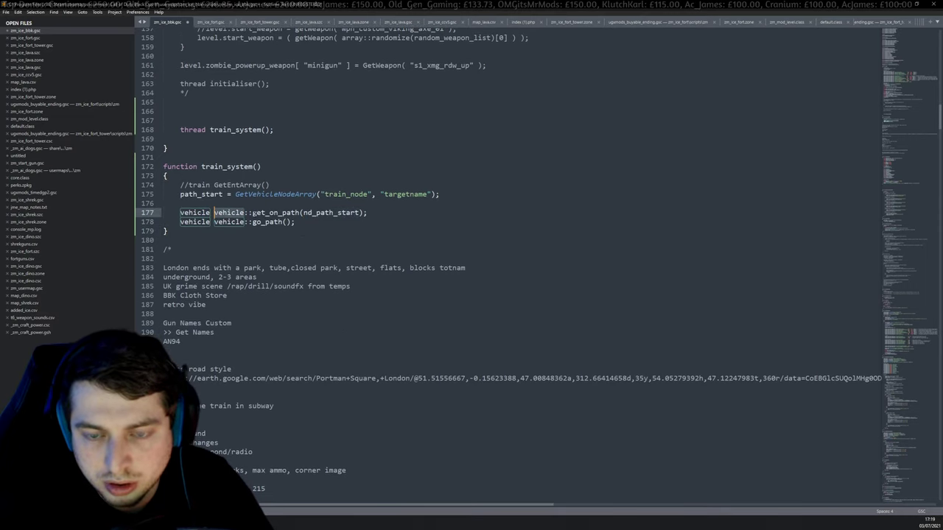
click(296, 222)
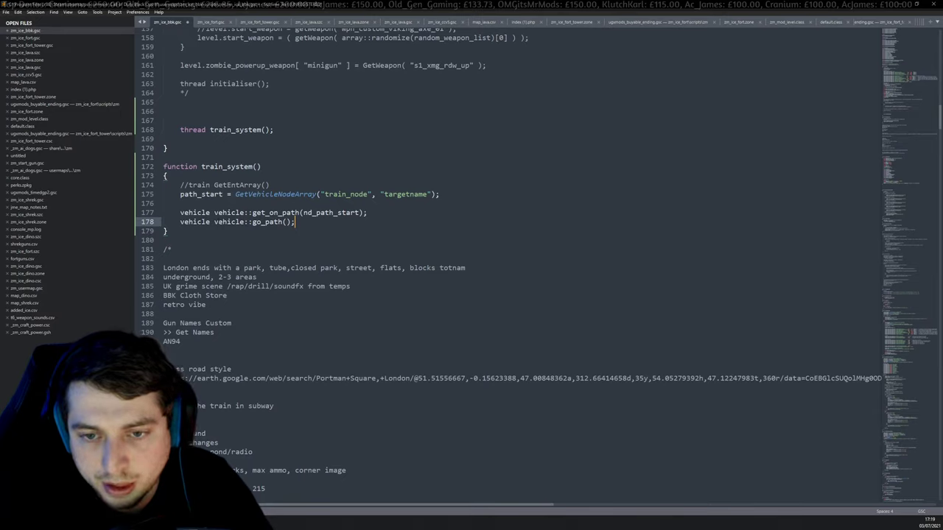
key(shift+Home)
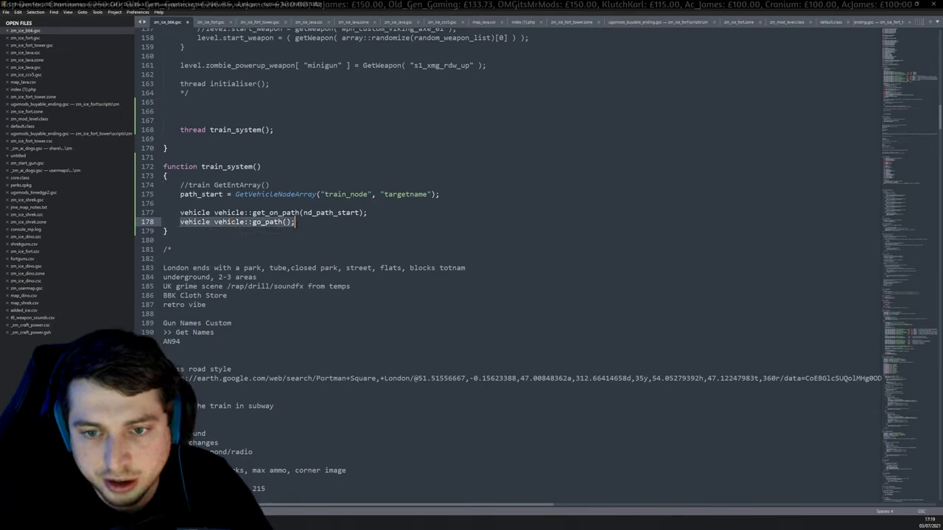
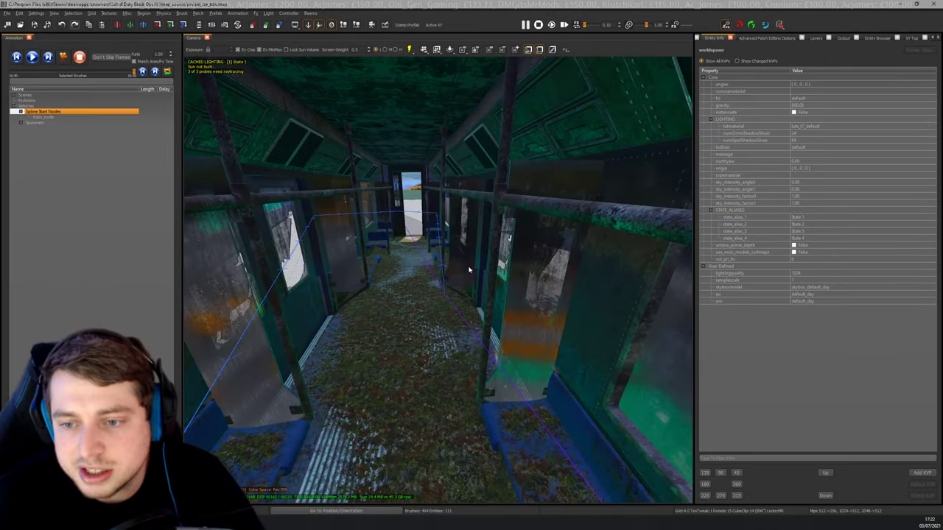
Inspect the subway carriage's interior and exterior and the vehicle nodes placed around it.
key(w)
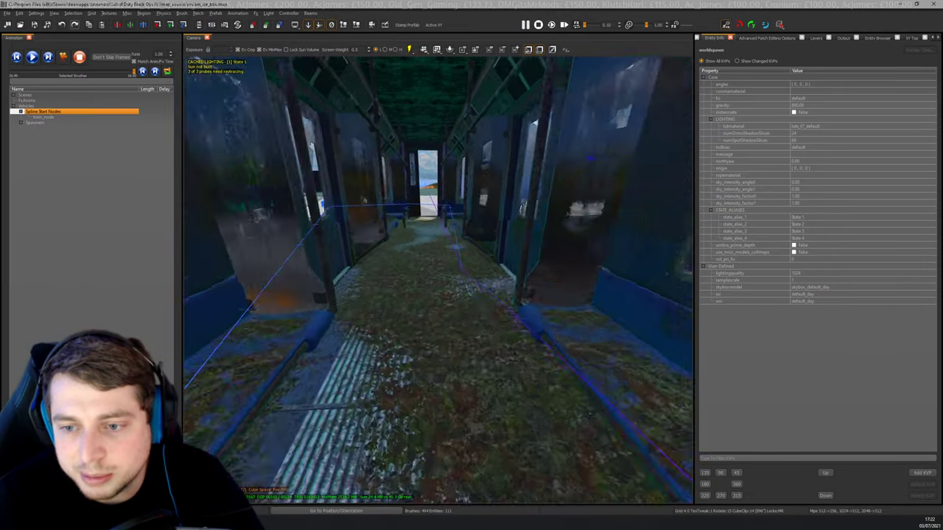
key(Up)
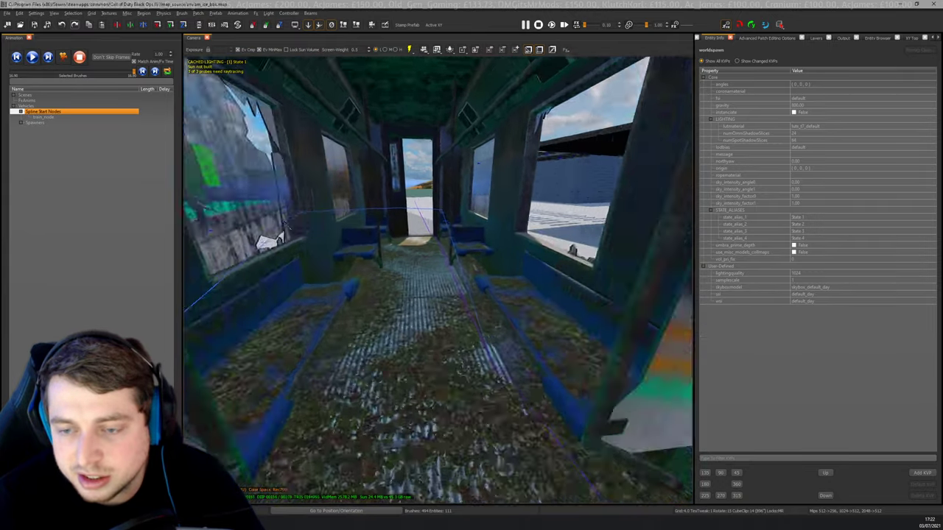
key(s)
right_drag(501, 279, 492, 234)
key(Up)
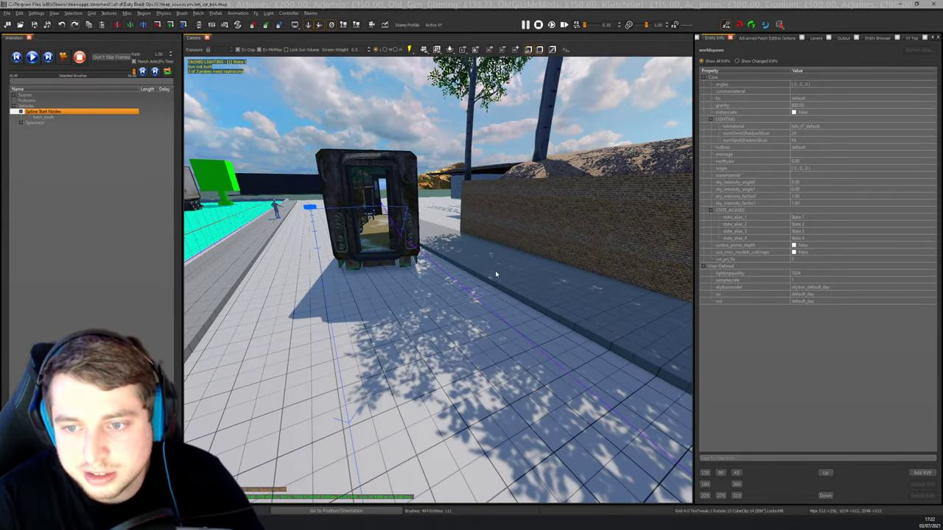
key(Down)
key(Down)
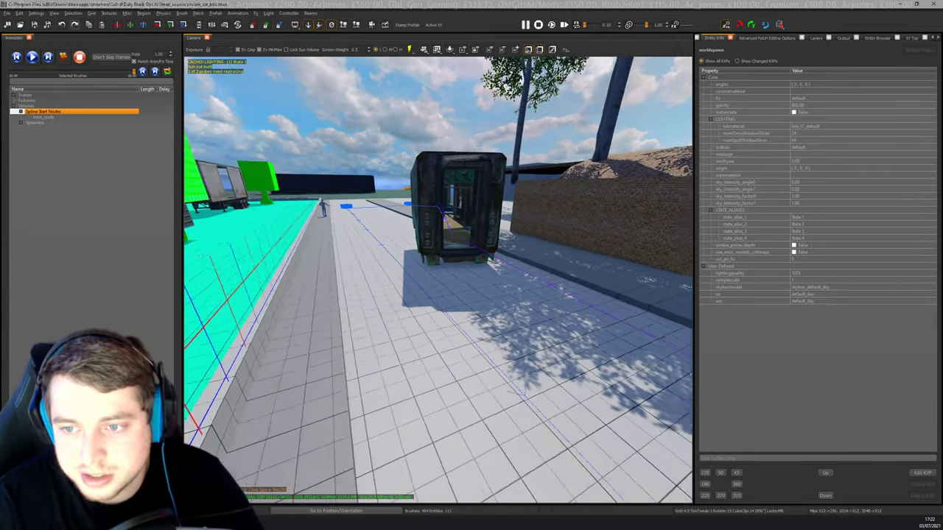
key(Down)
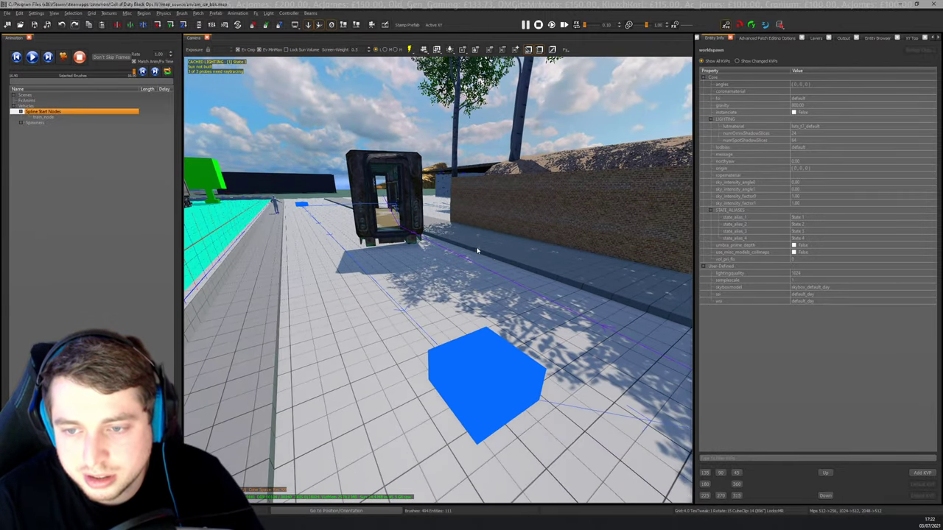
mouse_move(470, 227)
right_down()
mouse_move(508, 227)
mouse_move(472, 214)
right_up()
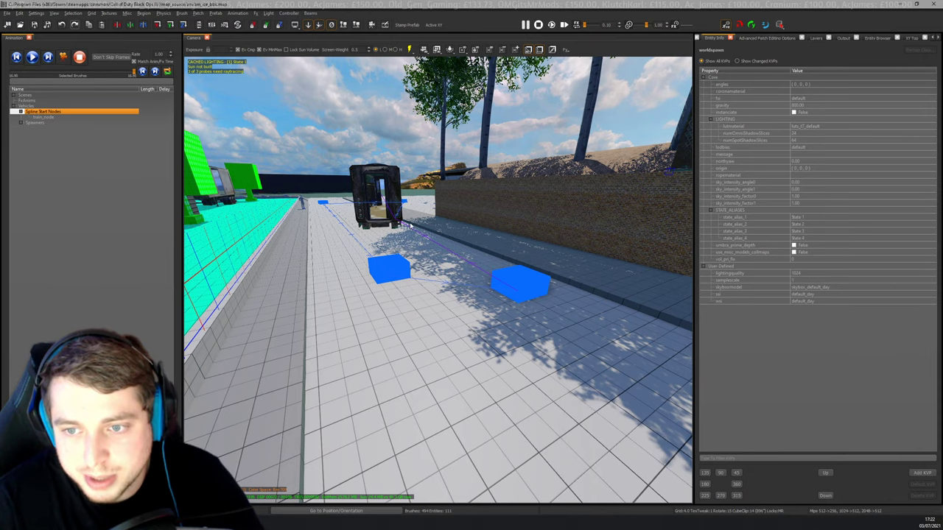
Examine the train's node loop and its route along the lane between the raised edges from both directions.
right_drag(413, 220, 608, 253)
shift+click(428, 223)
shift+click(507, 304)
key(Left)
key(Escape)
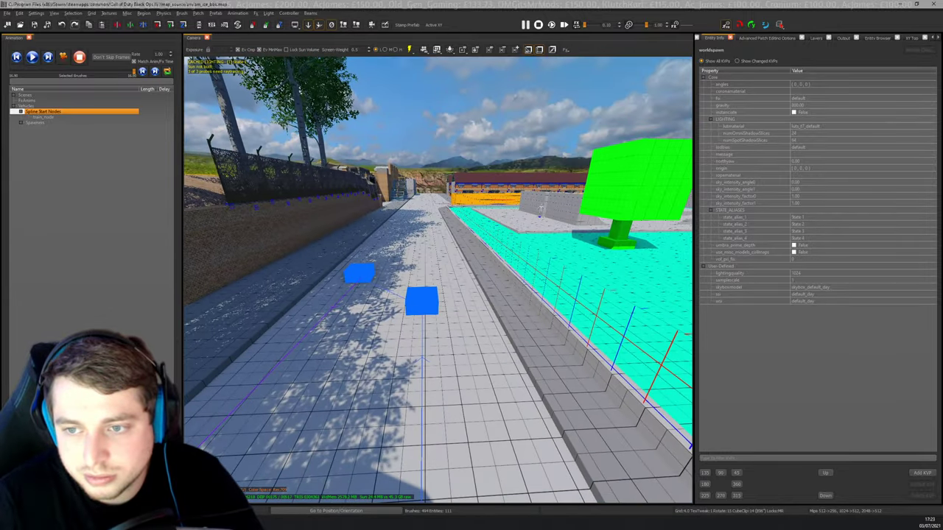
right_drag(442, 265, 468, 266)
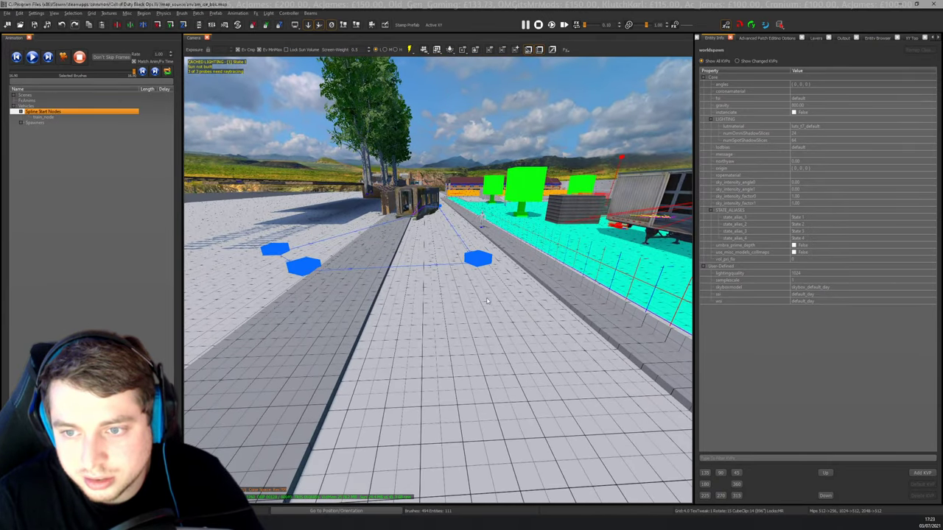
mouse_move(487, 300)
right_down()
mouse_move(435, 293)
mouse_move(464, 304)
right_up()
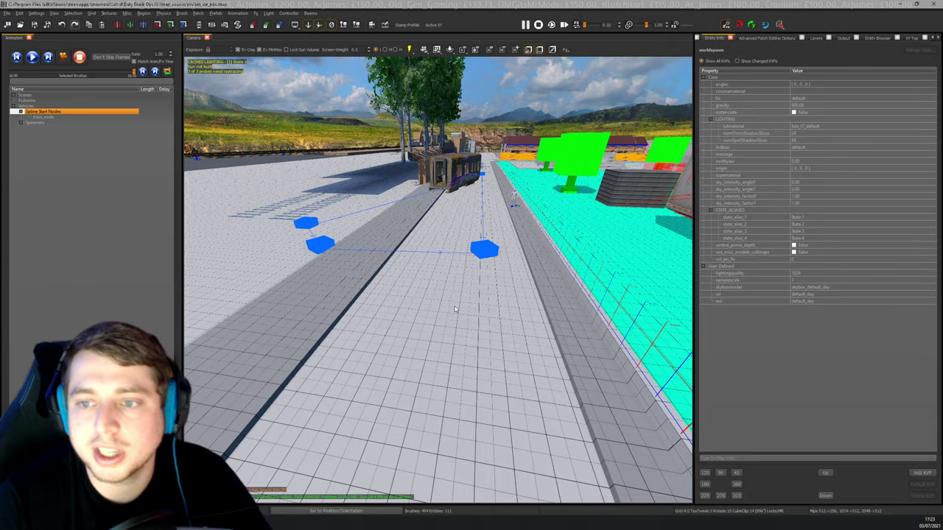
right_drag(474, 283, 530, 326)
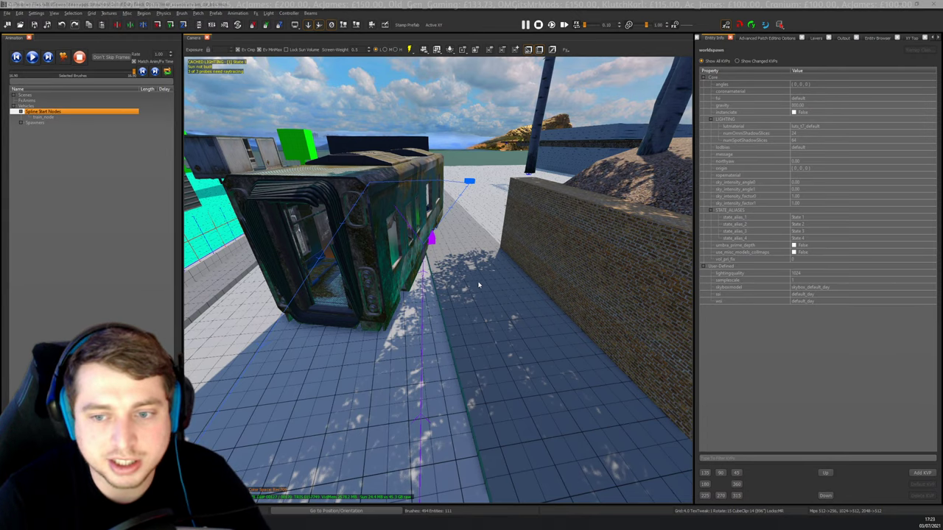
right_drag(479, 285, 393, 241)
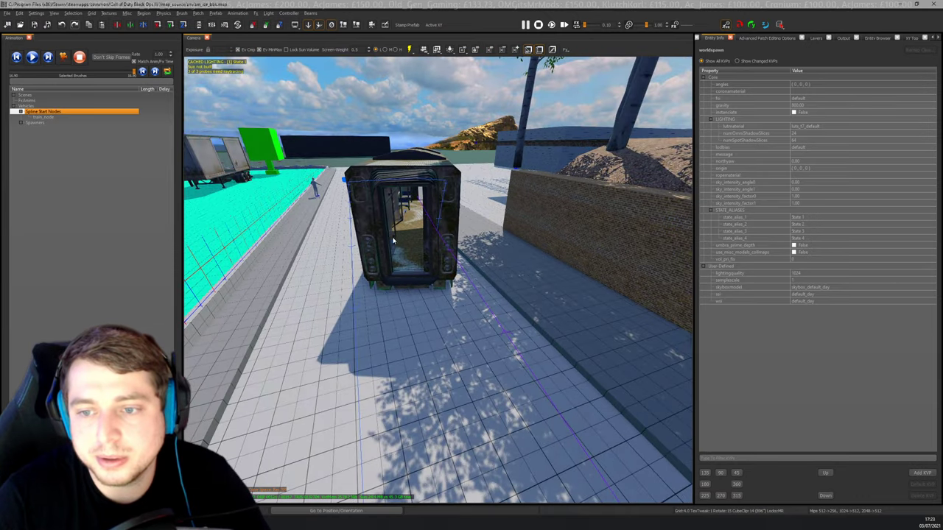
right_drag(458, 276, 458, 276)
Select the subway carriage and bring it and its path into the top-down 2D view.
key(m)
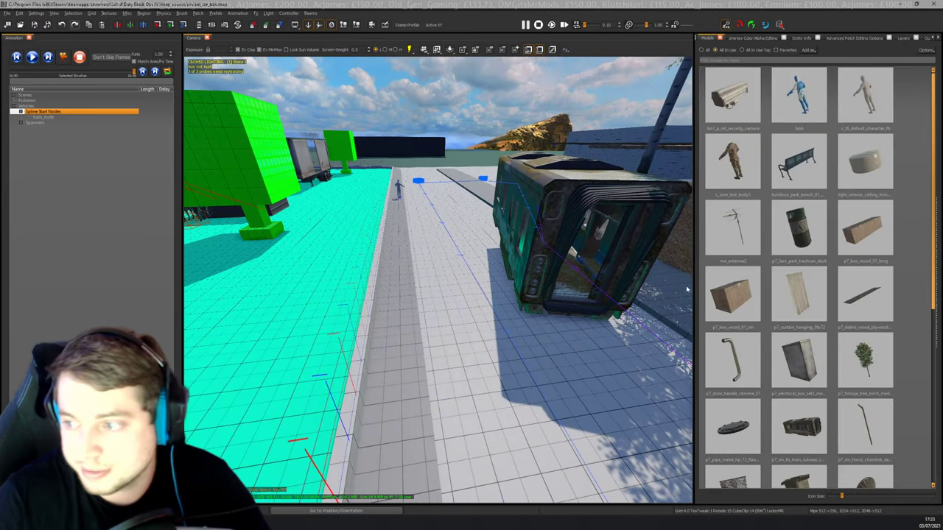
right_drag(438, 280, 492, 279)
mouse_move(401, 235)
right_down()
mouse_move(390, 235)
mouse_move(404, 235)
right_up()
click(398, 221)
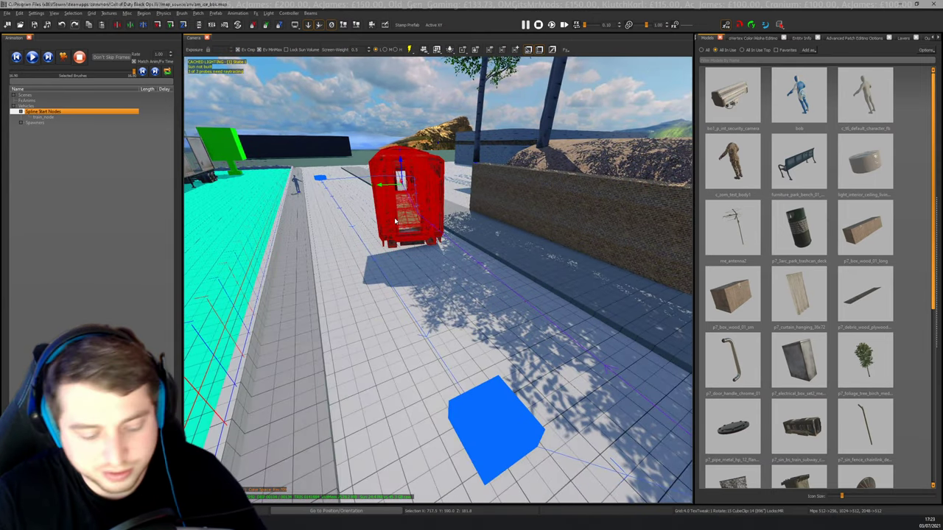
click(435, 25)
scroll(748, 275, down, 5)
scroll(726, 244, up, 3)
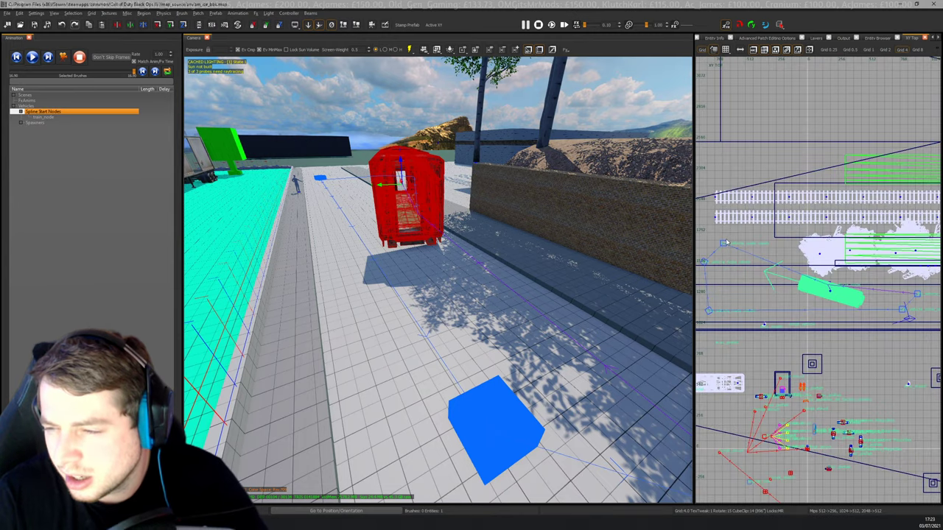
Add the surrounding vehicle path nodes to the carriage selection in the top-down view.
scroll(742, 261, down, 4)
drag(740, 260, 761, 323)
scroll(716, 248, up, 4)
scroll(759, 304, down, 4)
scroll(759, 305, up, 3)
drag(869, 318, 870, 319)
scroll(865, 311, down, 3)
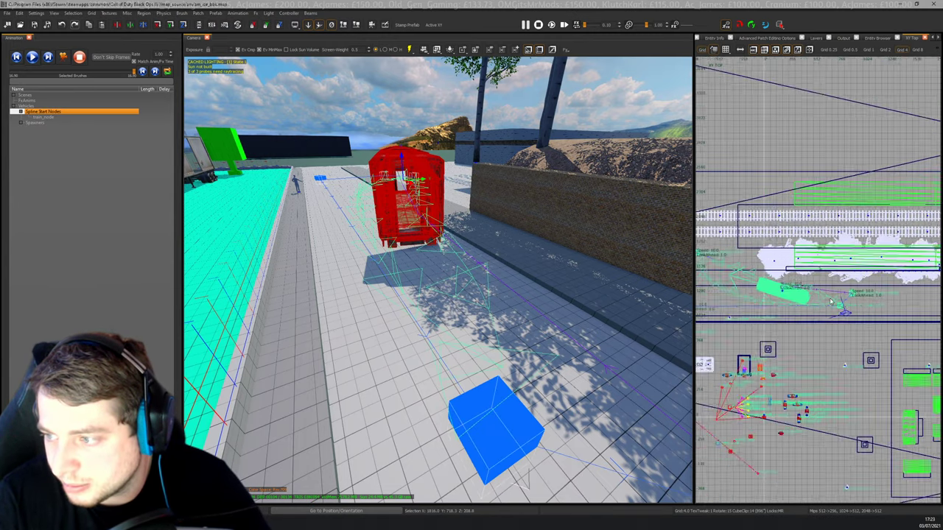
Move the carriage with its path nodes far away from the station area and save the map.
scroll(804, 288, up, 4)
scroll(862, 311, down, 2)
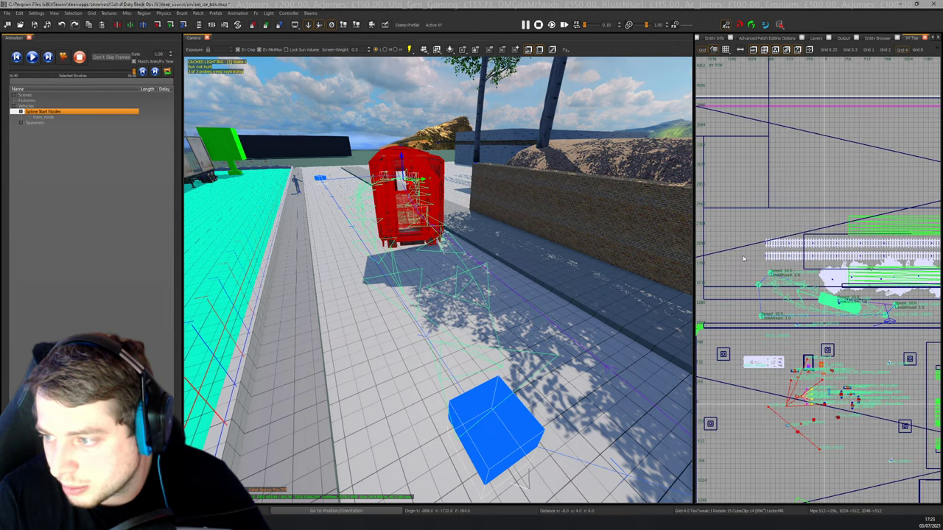
drag(743, 259, 726, 263)
right_drag(726, 263, 814, 277)
scroll(766, 265, down, 2)
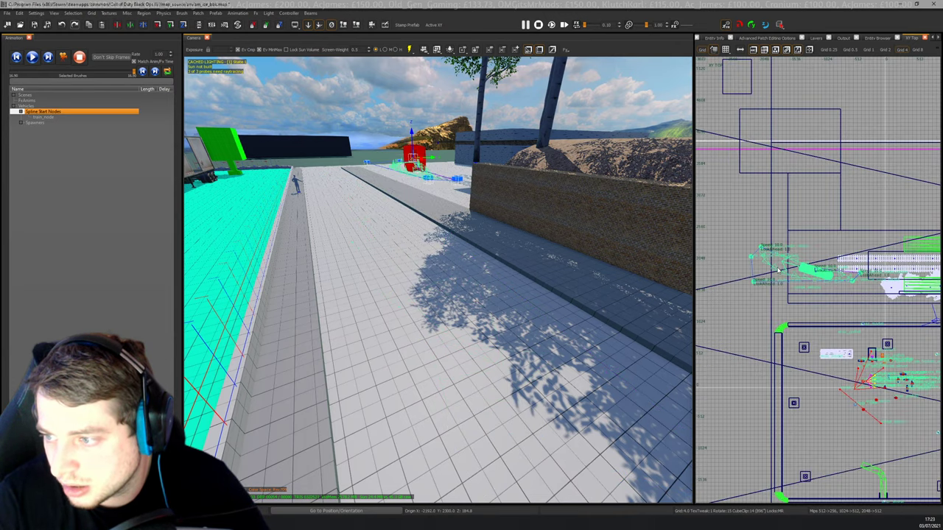
drag(813, 271, 752, 260)
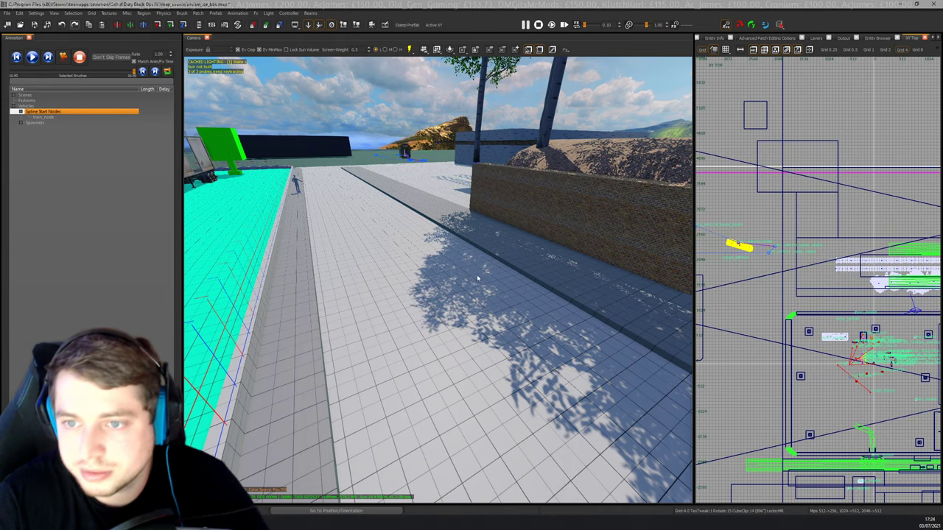
mouse_move(477, 277)
right_down()
mouse_move(493, 285)
mouse_move(477, 278)
right_up()
key(ctrl+s)
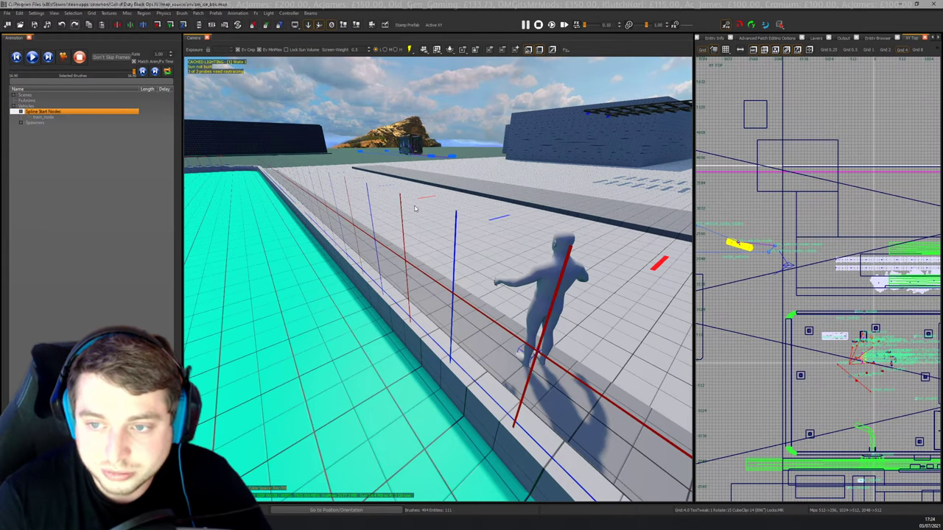
Place a new subway train carriage model in the lane beside the mannequin and lower it towards the ground.
right_drag(414, 209, 398, 138)
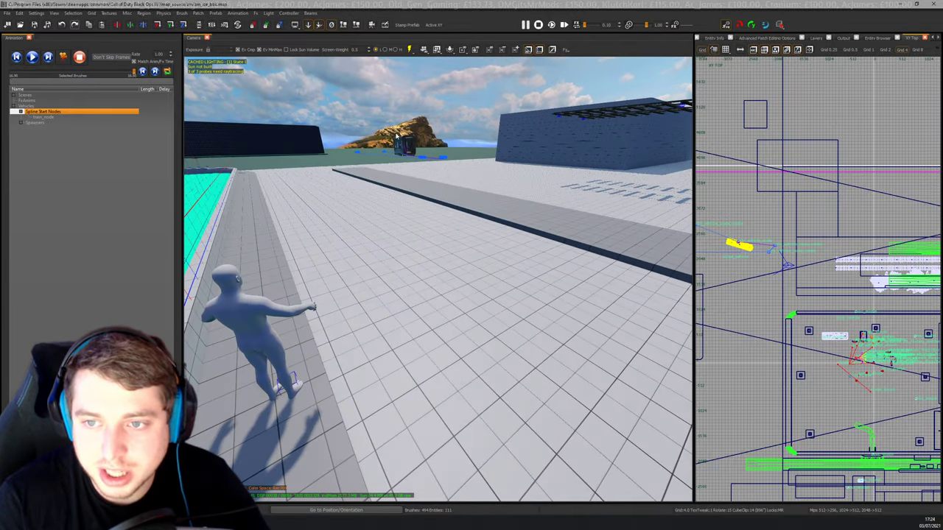
right_drag(417, 190, 415, 185)
key(m)
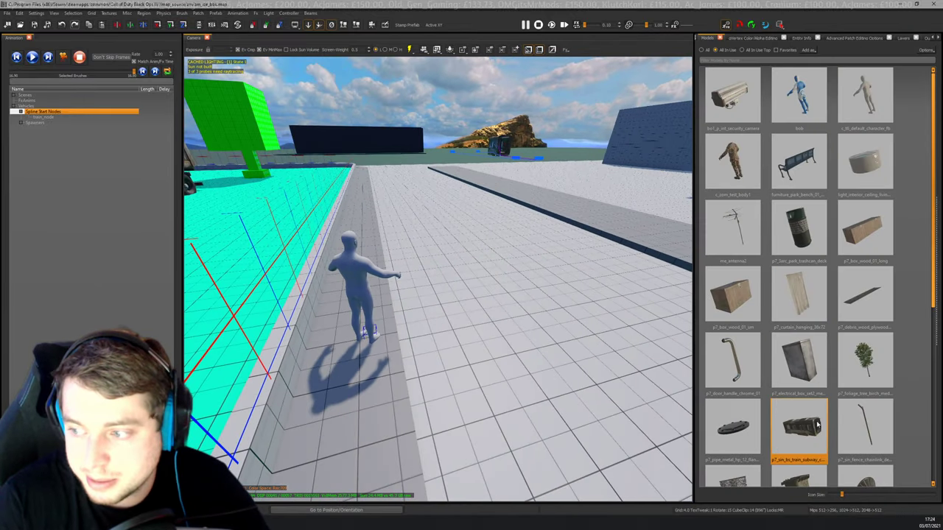
drag(808, 428, 491, 248)
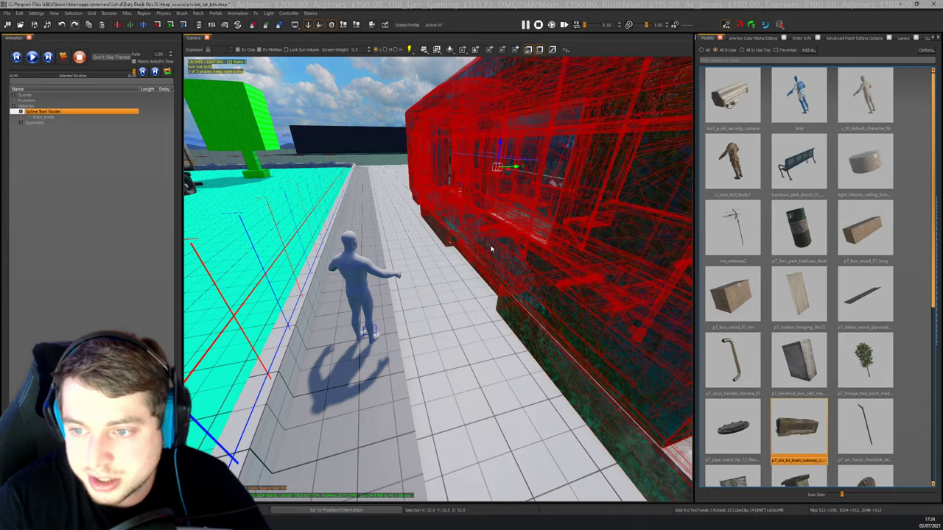
right_drag(491, 248, 485, 203)
key(Escape)
shift+click(442, 197)
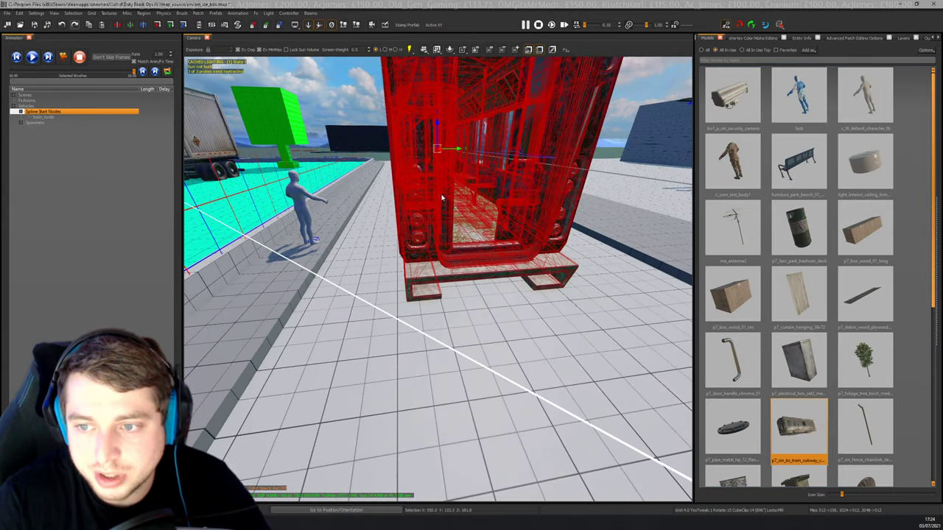
drag(437, 123, 434, 144)
key(Escape)
Bring a railway track section from the train station prefab into the map beside the new carriage.
mouse_move(435, 144)
right_down()
mouse_move(471, 150)
mouse_move(442, 183)
mouse_move(472, 191)
right_up()
shift+click(473, 184)
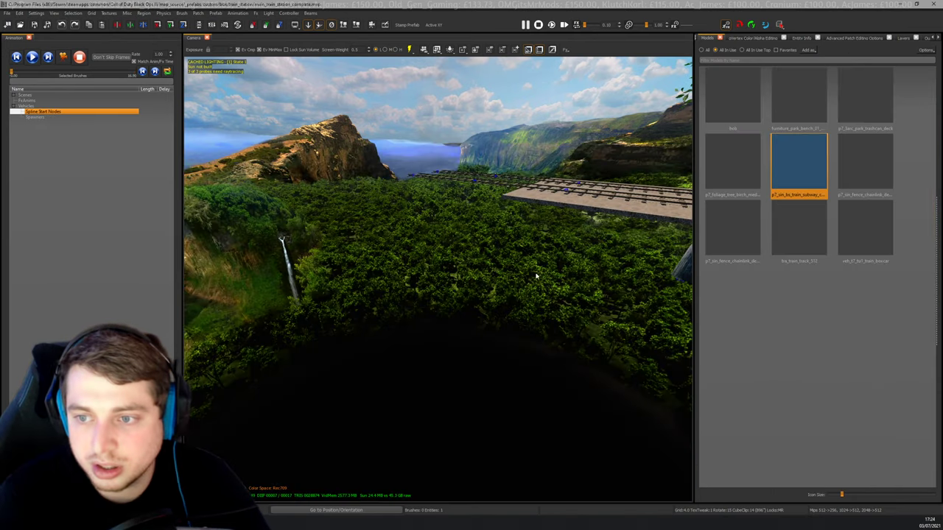
right_drag(448, 271, 466, 273)
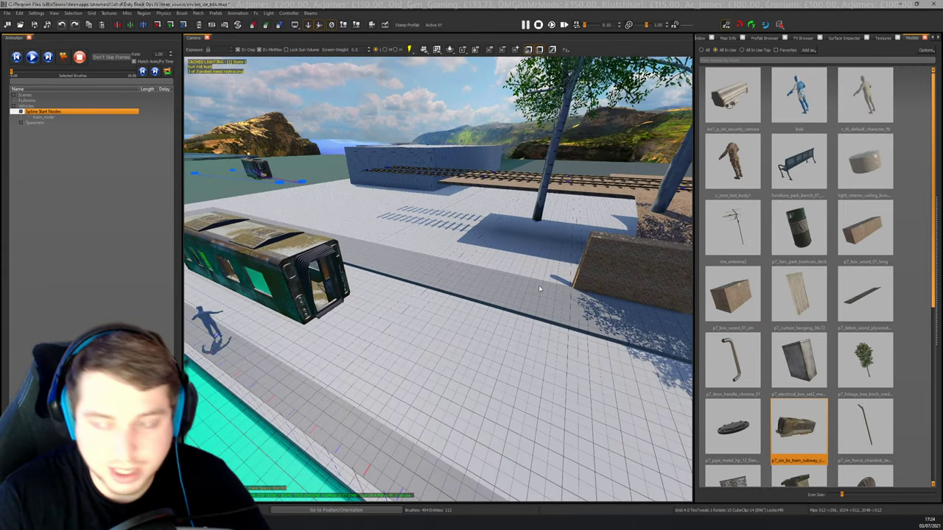
drag(315, 243, 257, 241)
drag(210, 186, 234, 270)
ctrl+right_drag(233, 270, 243, 289)
right_drag(398, 254, 344, 246)
Position the railway track section on the ground and shift it sideways beneath the new carriage.
drag(392, 216, 394, 225)
mouse_move(394, 225)
right_down()
mouse_move(372, 234)
mouse_move(379, 227)
right_up()
right_drag(406, 187, 411, 231)
drag(406, 151, 411, 156)
right_drag(412, 156, 411, 192)
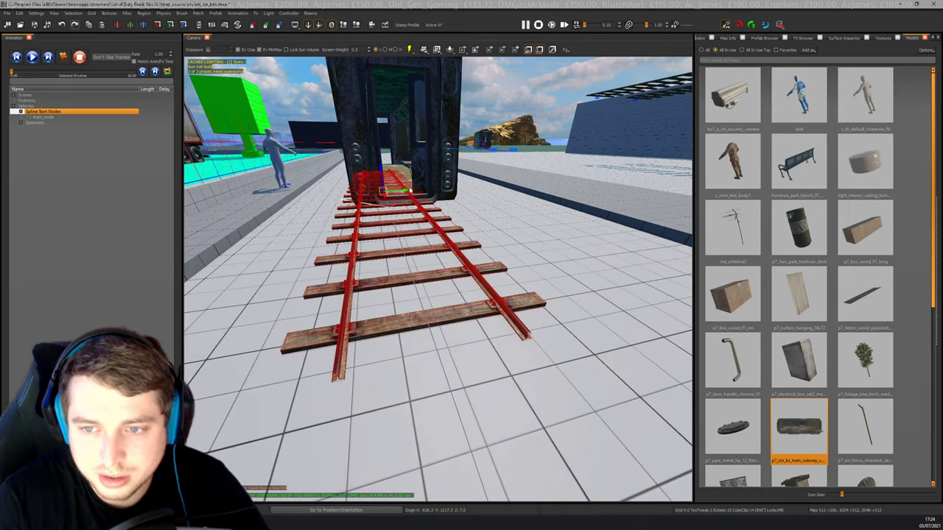
drag(407, 193, 425, 194)
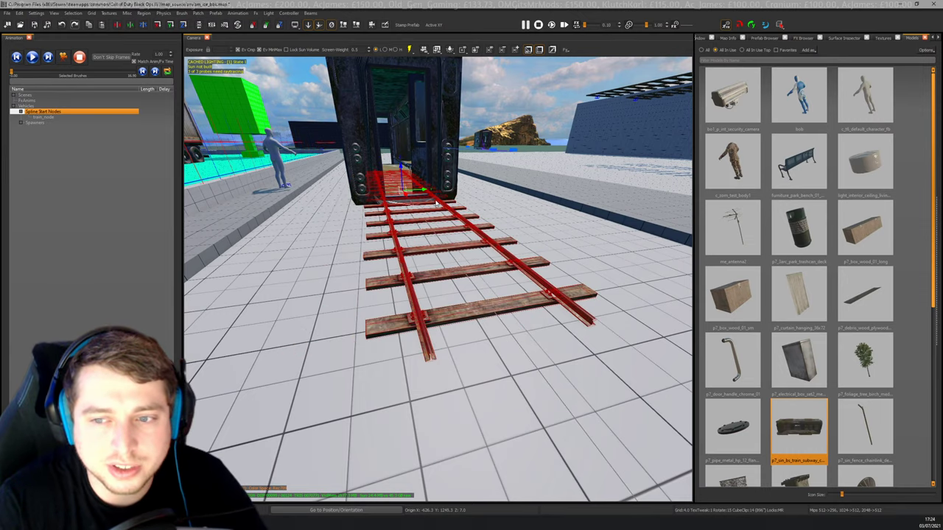
Select the new carriage and line it up over the railway track section.
right_drag(436, 204, 401, 302)
key(Escape)
shift+click(383, 171)
right_drag(383, 171, 413, 166)
key(Escape)
drag(382, 95, 409, 97)
right_drag(409, 97, 422, 211)
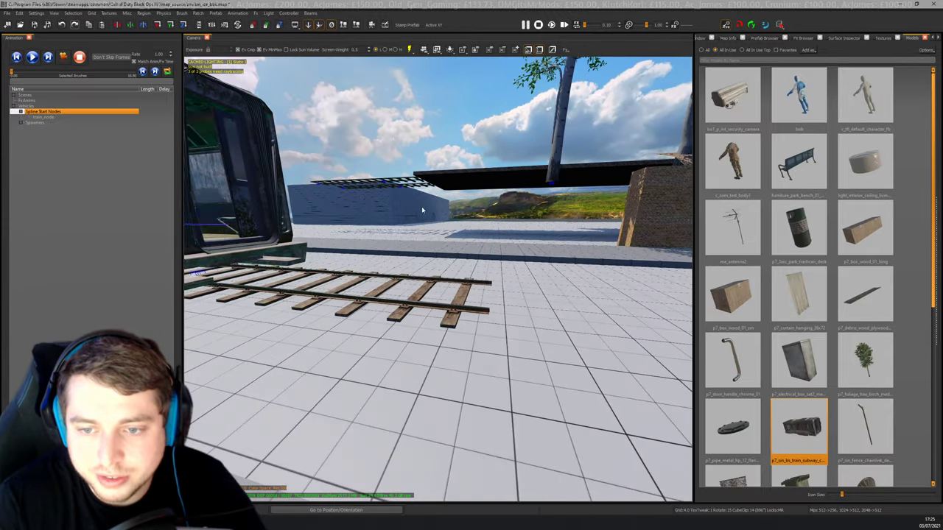
Select the track section and carriage together and shift them sideways within the lane.
click(323, 278)
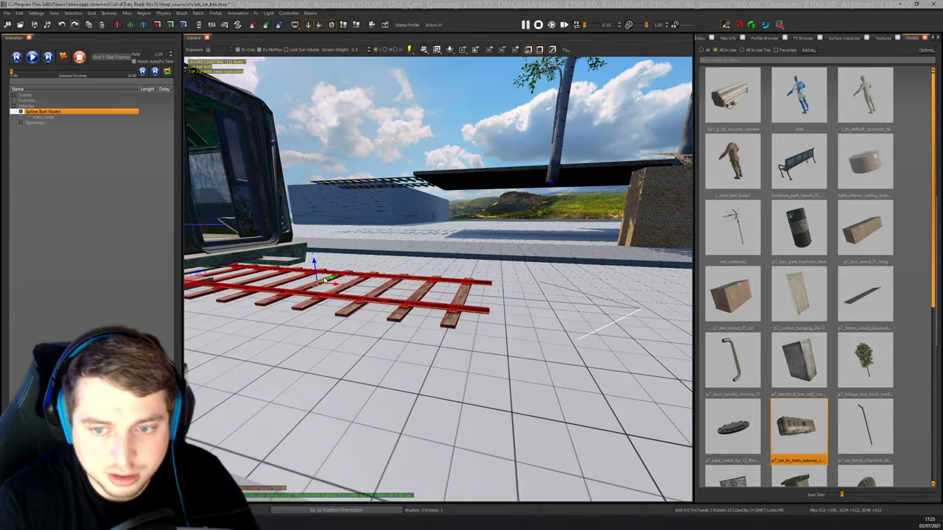
right_drag(323, 278, 353, 279)
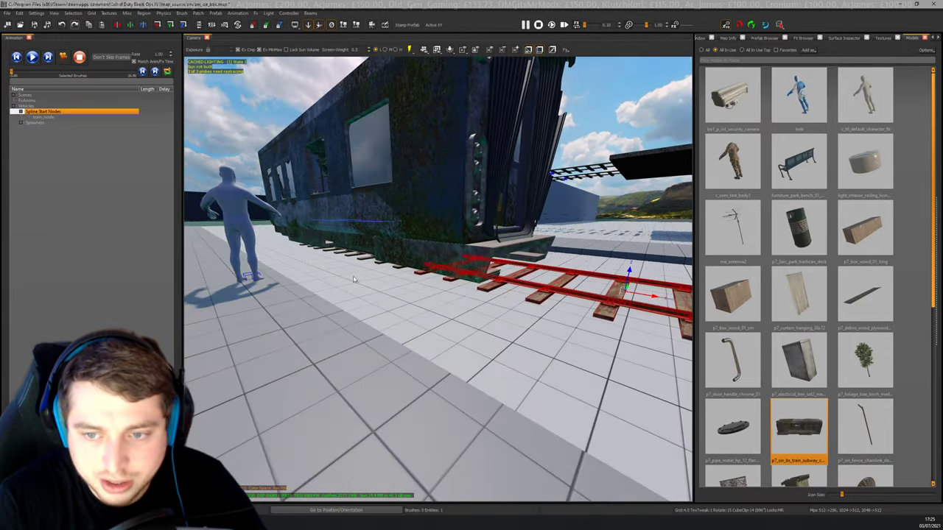
shift+click(396, 234)
right_drag(396, 235, 433, 247)
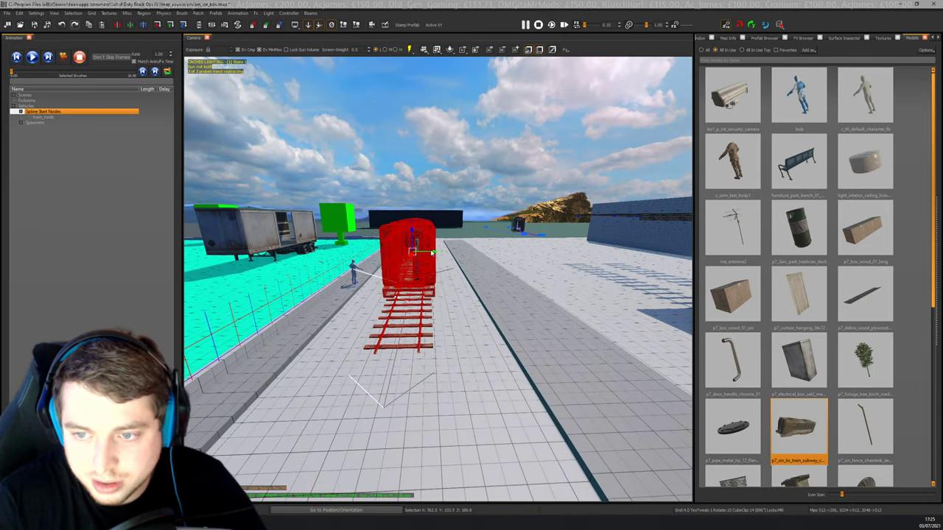
drag(438, 254, 469, 255)
right_drag(469, 255, 435, 252)
drag(361, 239, 654, 315)
right_drag(498, 291, 324, 280)
key(Escape)
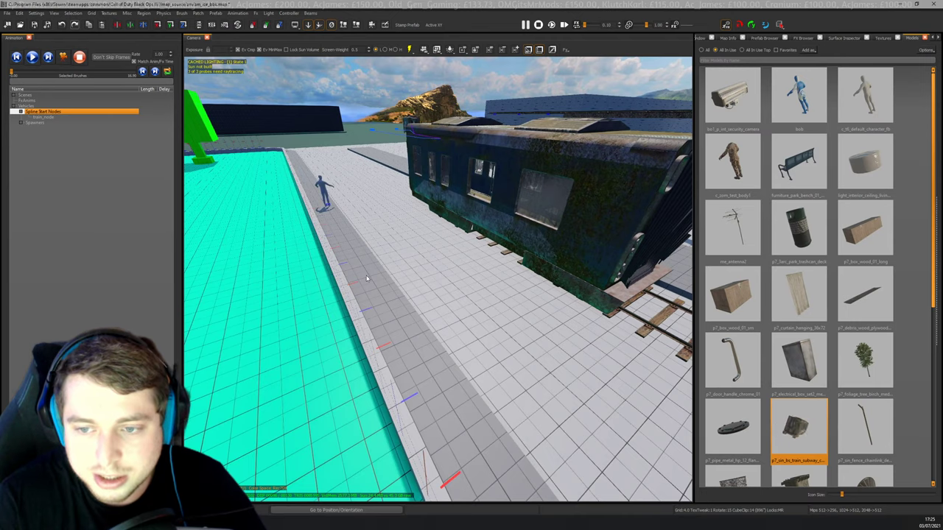
Draw a rectangular brush on the ground alongside the new carriage, between it and the raised walkway.
click(433, 27)
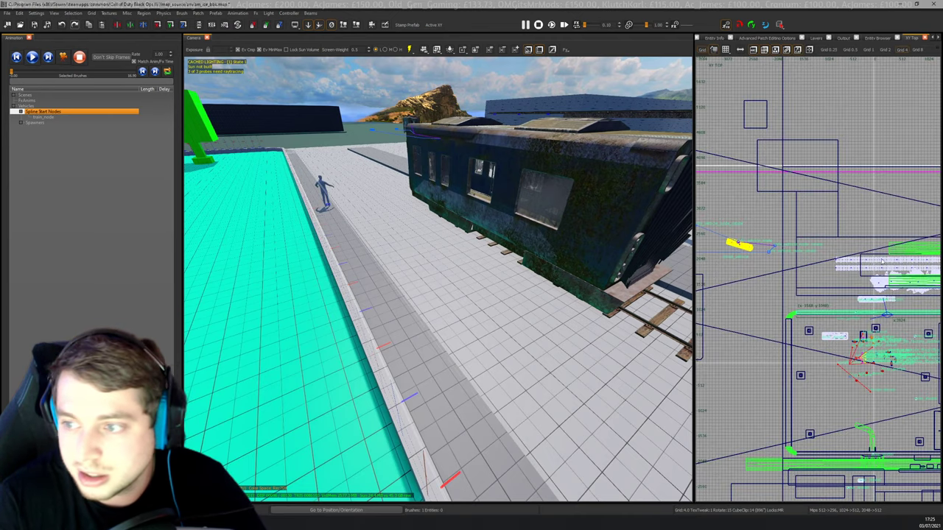
scroll(863, 274, down, 7)
right_drag(864, 274, 739, 272)
scroll(736, 273, up, 7)
scroll(702, 272, up, 3)
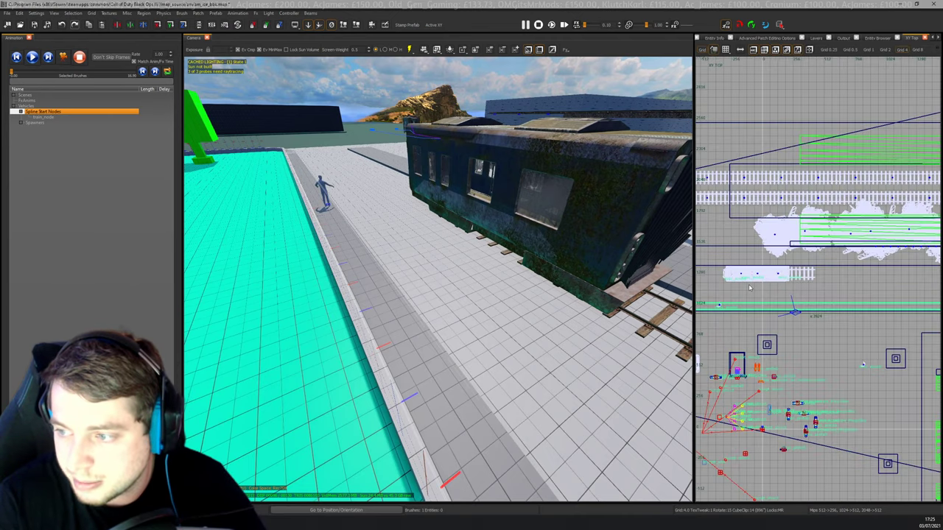
mouse_move(515, 283)
right_down()
mouse_move(582, 287)
mouse_move(430, 288)
mouse_move(509, 290)
right_up()
key(Down)
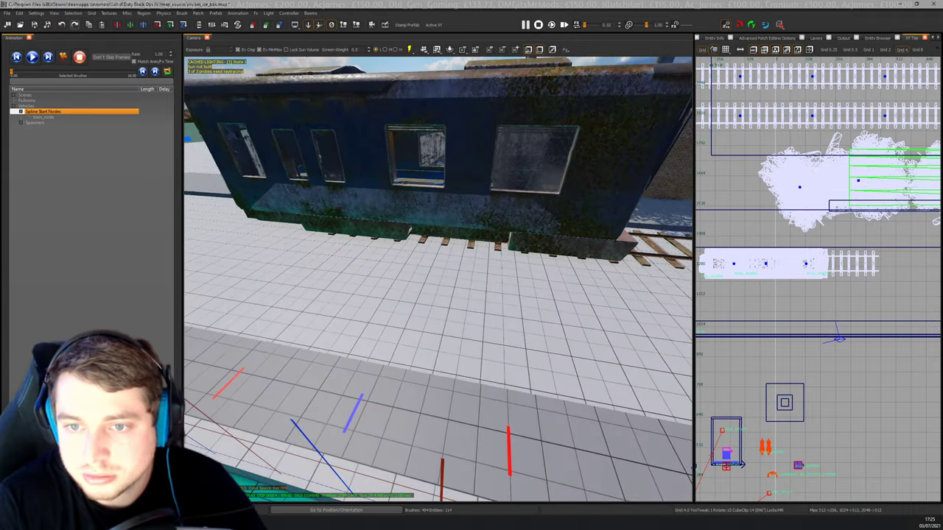
scroll(767, 278, up, 2)
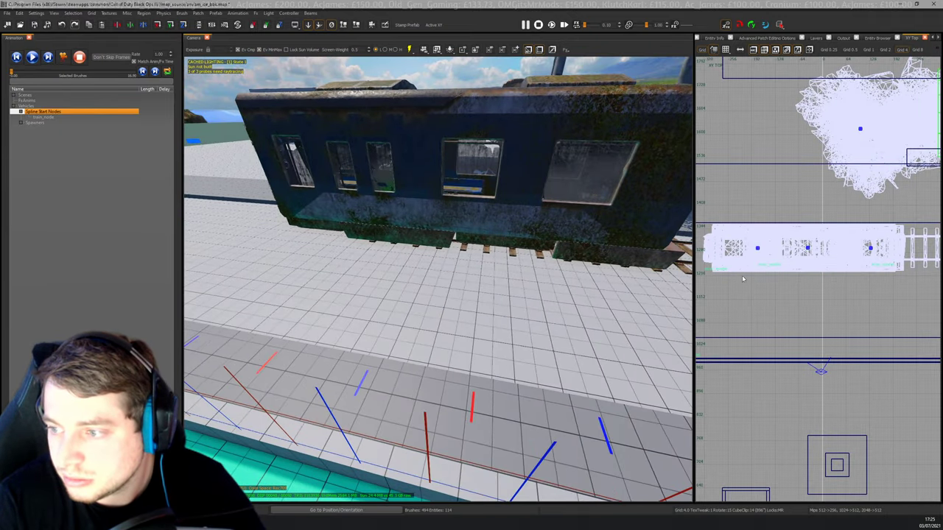
drag(743, 278, 817, 342)
Raise the top of the new brush beside the carriage to about carriage floor height.
key(ctrl+Tab)
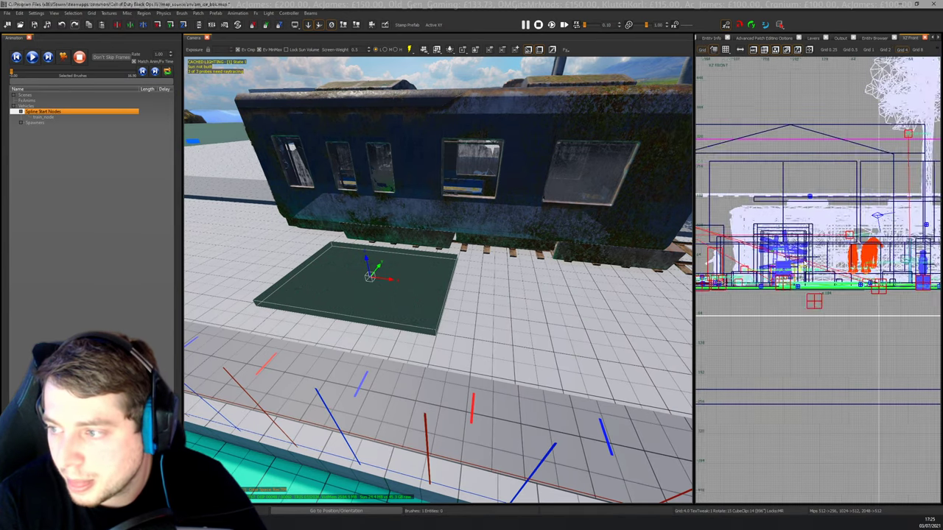
key(ctrl+Tab)
scroll(829, 266, up, 2)
drag(838, 267, 845, 241)
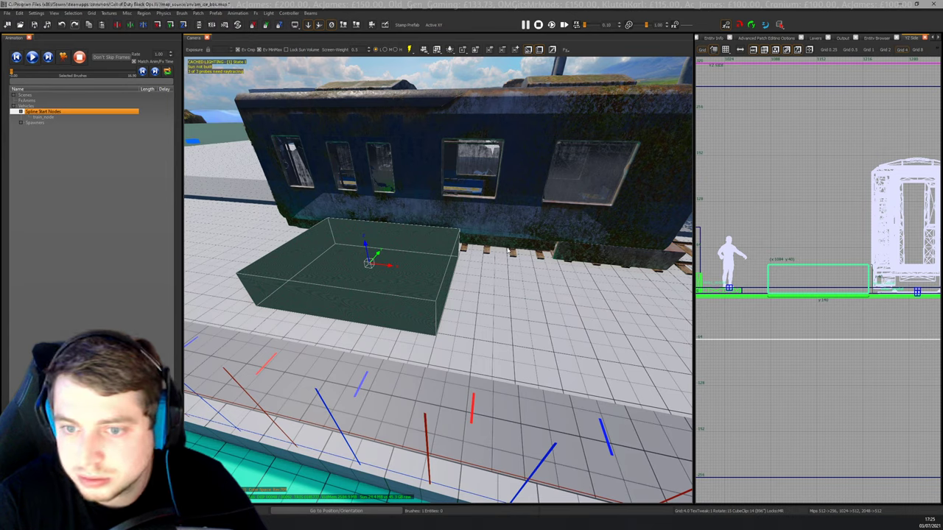
Clip the block diagonally on its walkway side to turn that edge into a ramp, and deselect it.
key(Escape)
scroll(796, 299, up, 3)
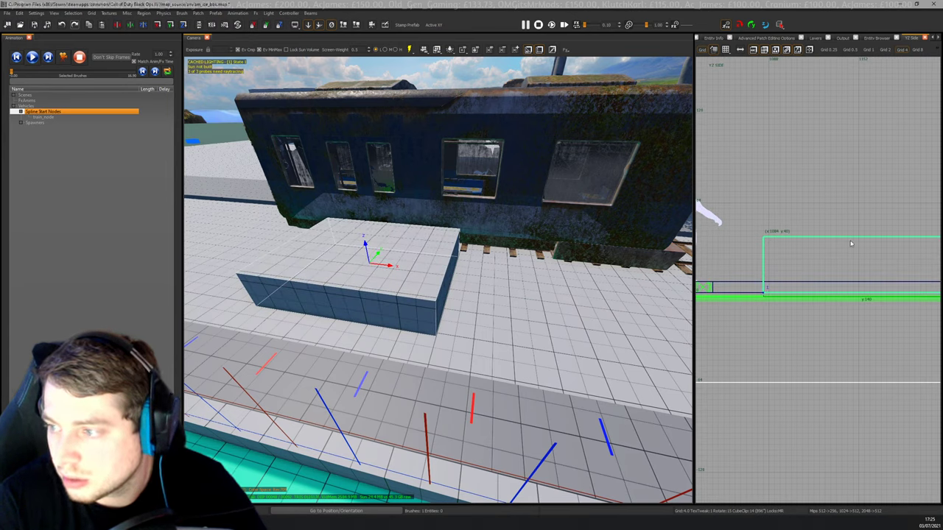
drag(849, 241, 849, 241)
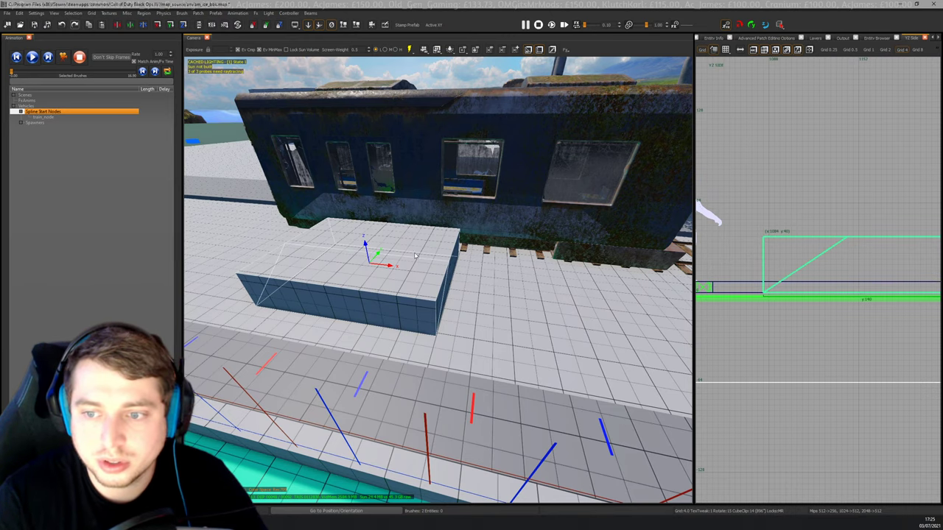
shift+click(435, 236)
key(Escape)
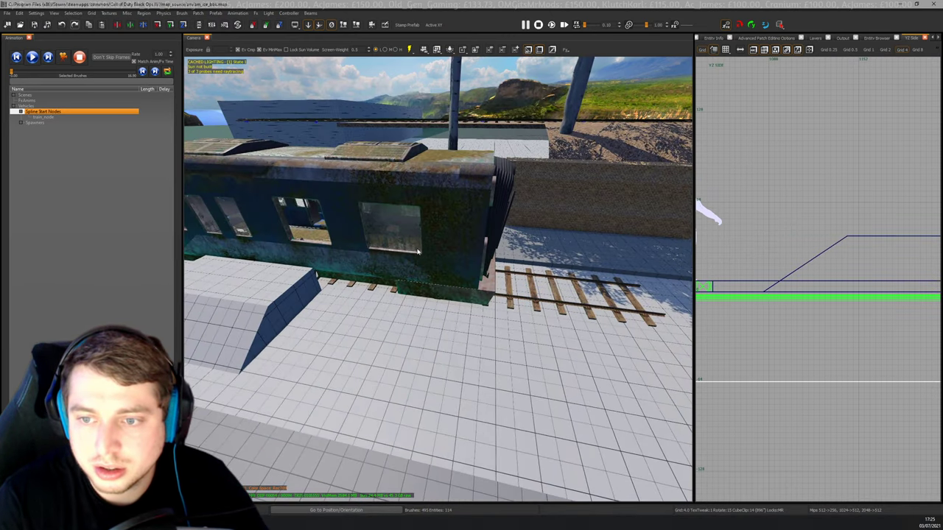
Draw a floor brush filling the carriage's undercarriage from ground level up to the interior floor.
shift+click(431, 251)
scroll(809, 264, down, 5)
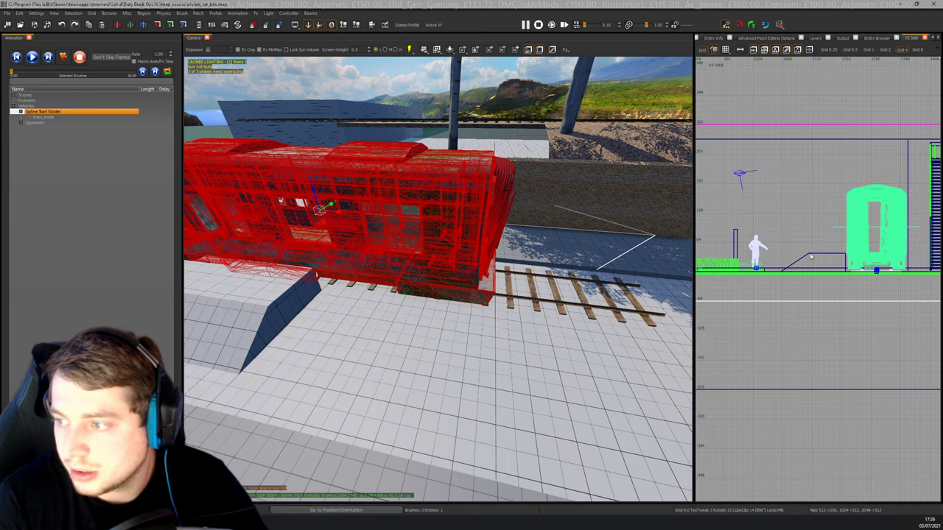
scroll(869, 253, up, 3)
key(Escape)
scroll(799, 253, down, 2)
scroll(834, 253, up, 3)
drag(769, 253, 907, 293)
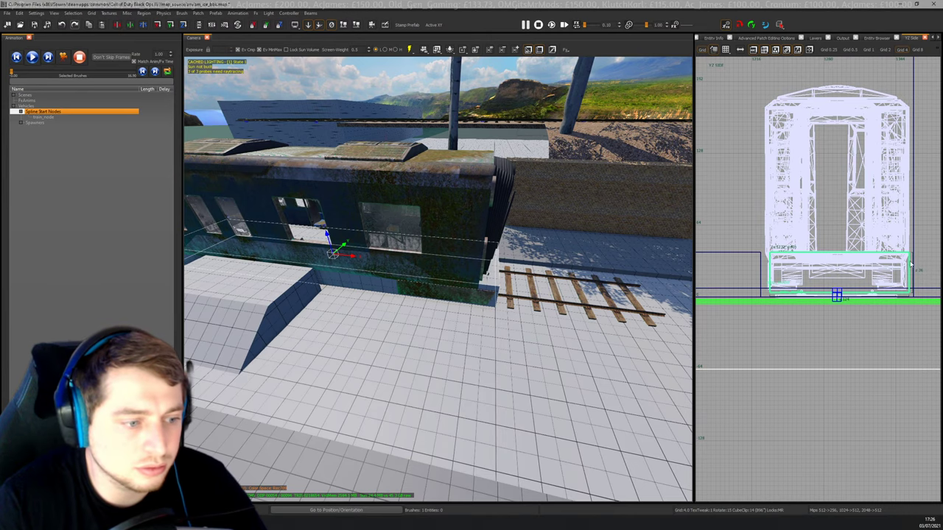
Shift the carriage floor brush 4 units sideways so it lines up with the carriage sides.
scroll(507, 353, up, 3)
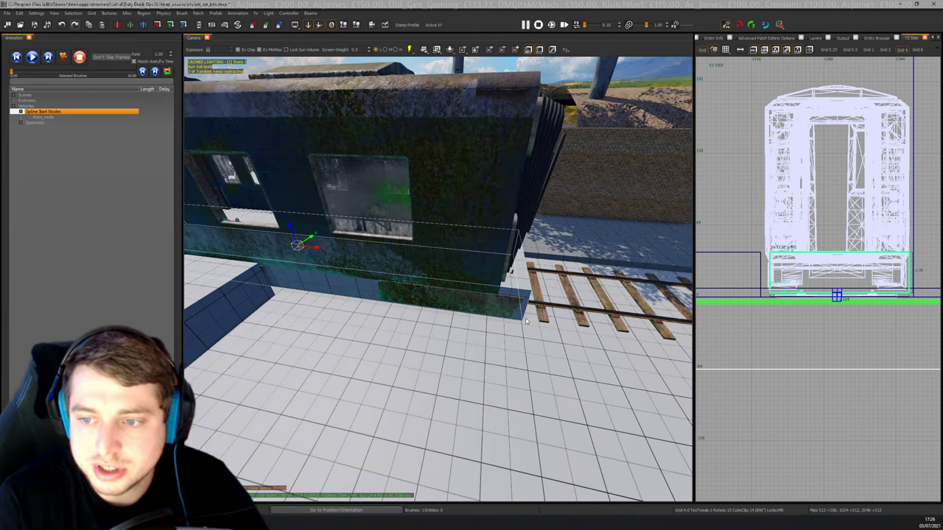
scroll(775, 236, up, 2)
key(Escape)
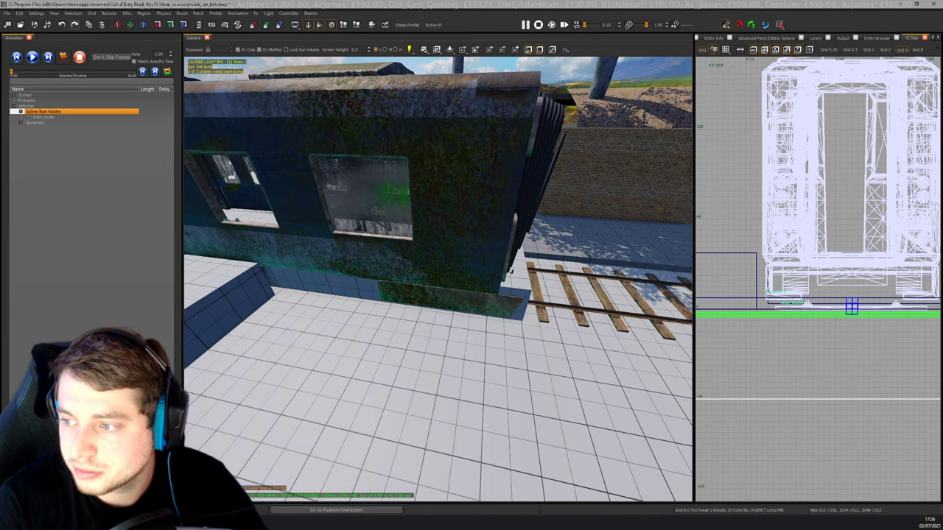
click(522, 293)
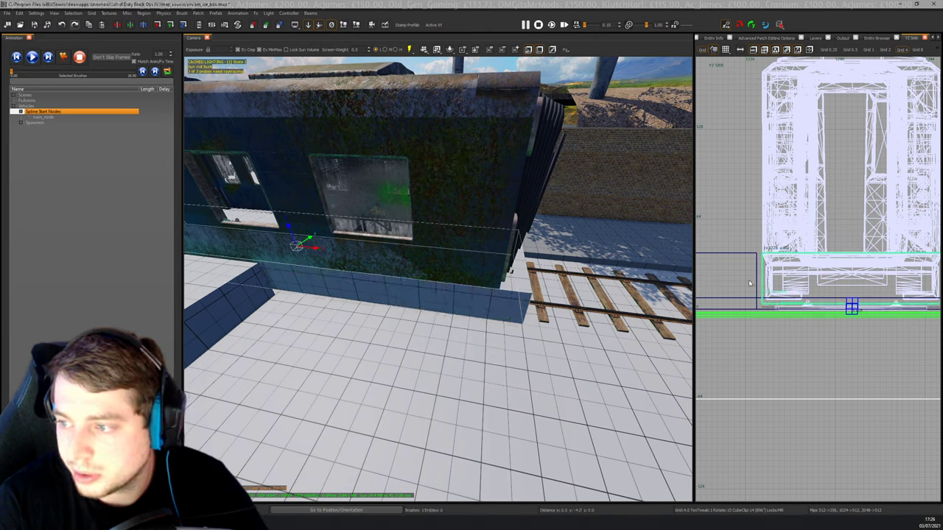
scroll(744, 278, down, 4)
scroll(761, 273, up, 2)
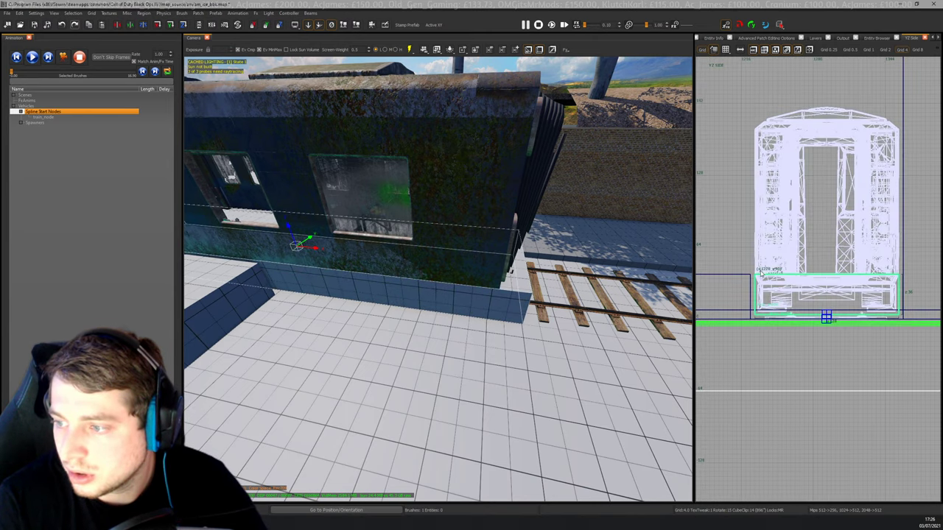
Create a wall brush from the floor up to the carriage roof and narrow it to a thin wall along the ramp side.
drag(793, 271, 821, 109)
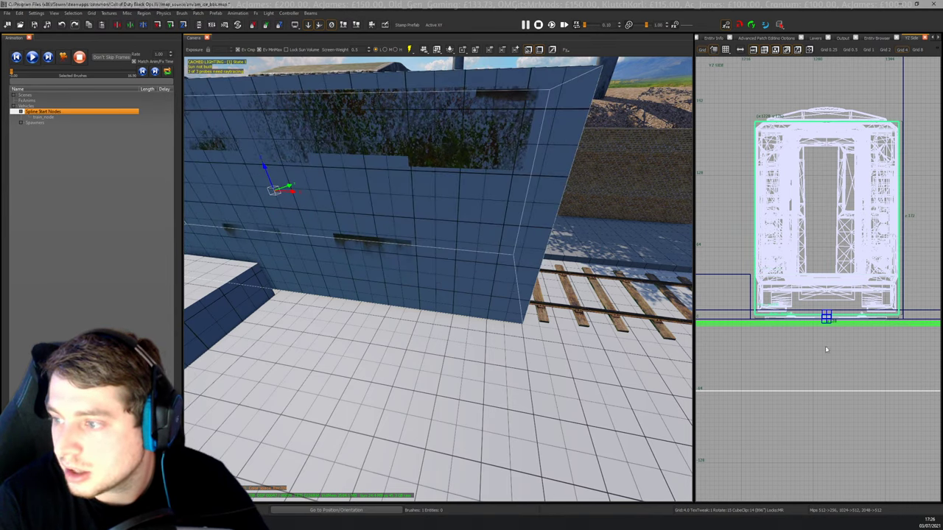
drag(827, 349, 821, 317)
drag(912, 242, 778, 247)
right_drag(427, 276, 324, 275)
key(s)
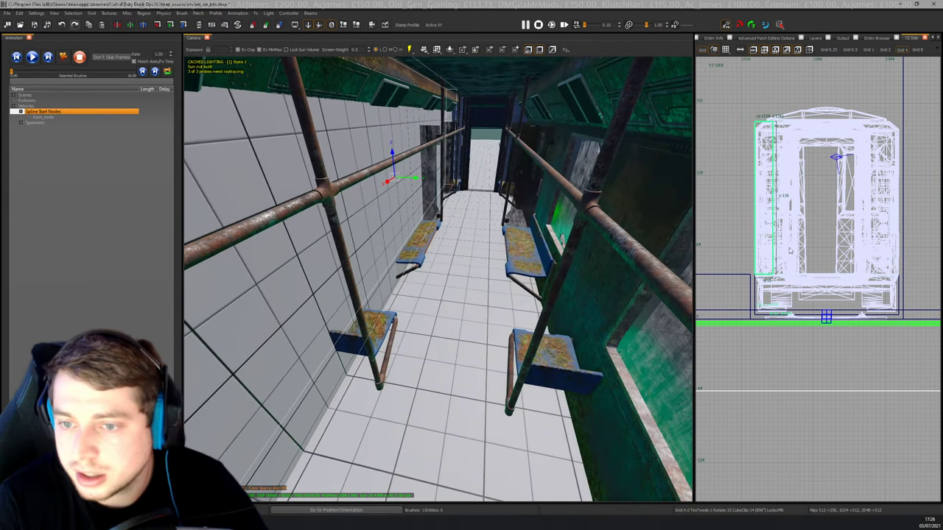
drag(790, 210, 773, 210)
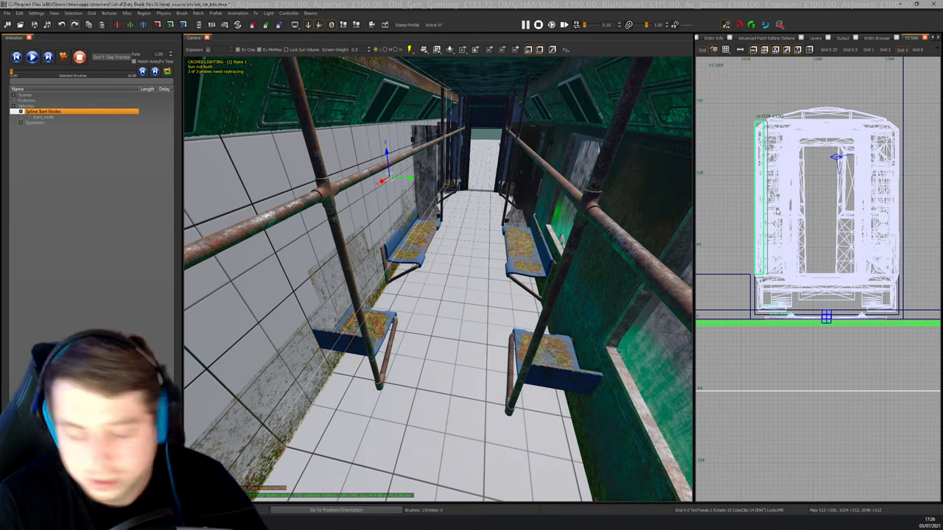
Copy the thin wall brush across to the opposite side of the carriage.
scroll(777, 211, down, 2)
drag(789, 218, 859, 213)
drag(737, 208, 808, 210)
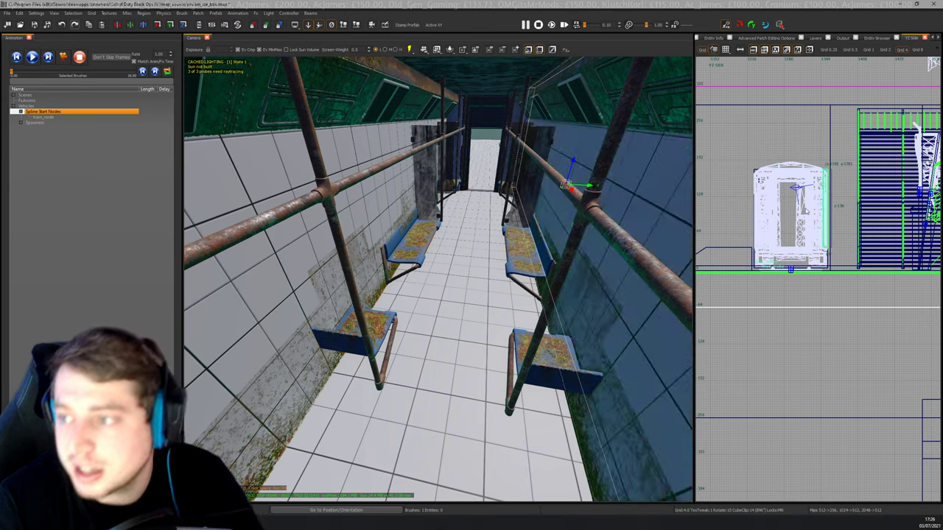
Draw a narrow partition brush inside the carriage, extending inward from the far side wall beside the seats.
key(ctrl+Tab)
key(ctrl+Tab)
key(ctrl+Tab)
key(ctrl+Tab)
scroll(798, 257, down, 5)
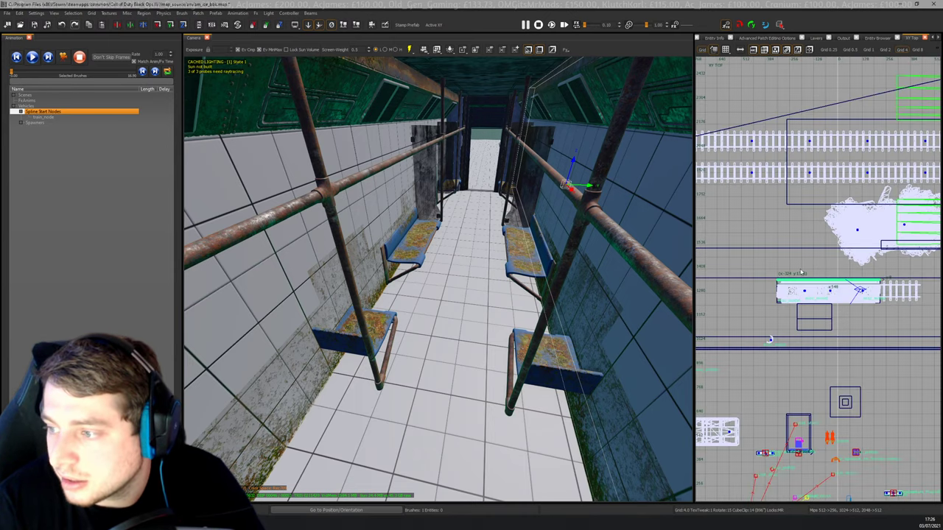
scroll(801, 273, up, 5)
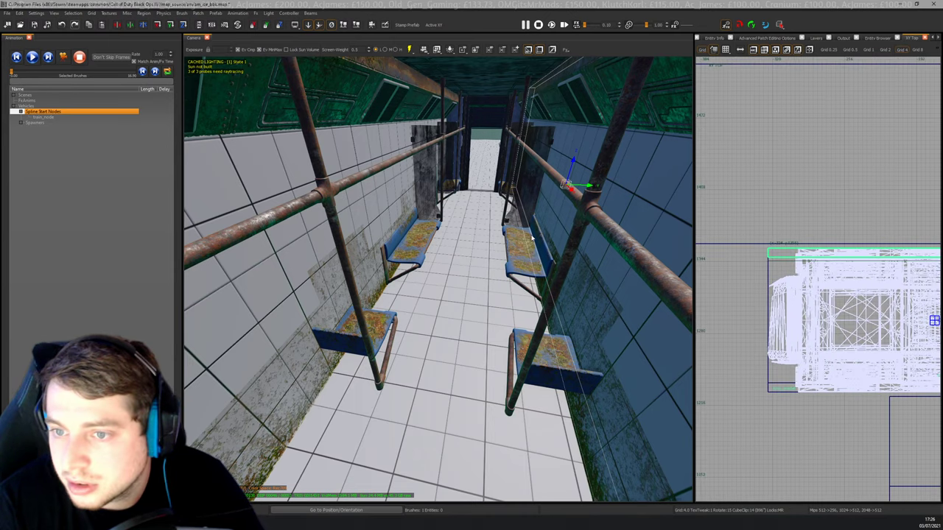
right_drag(532, 237, 565, 248)
scroll(763, 267, down, 4)
scroll(906, 276, up, 6)
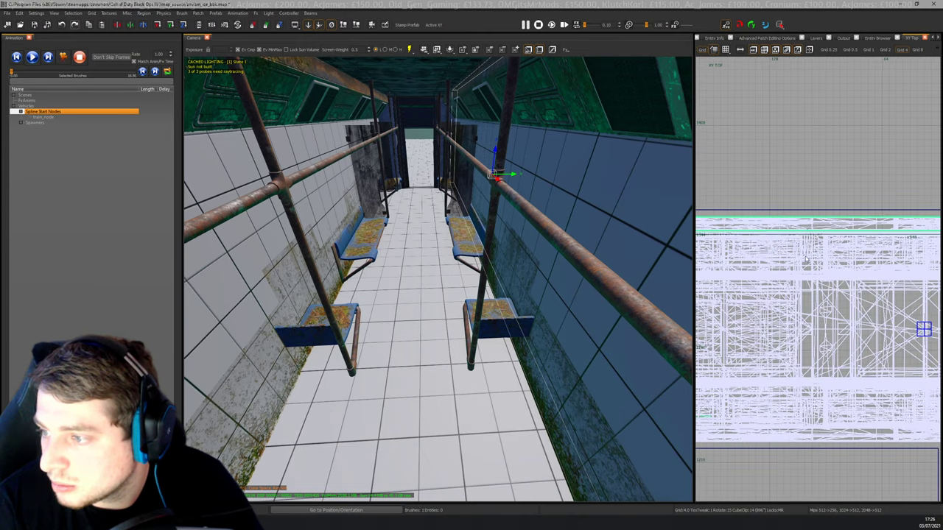
scroll(806, 230, up, 4)
key(Escape)
drag(806, 230, 818, 338)
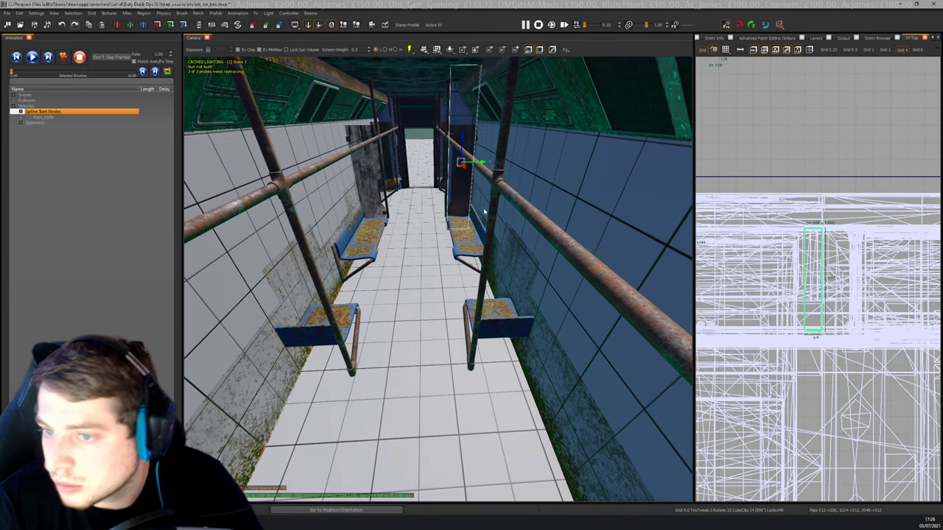
Align the partition brush with the metal panel beside the seats and thin it to 2.5 units on the 0.5 grid.
right_drag(489, 214, 650, 236)
scroll(876, 262, up, 2)
drag(854, 286, 873, 284)
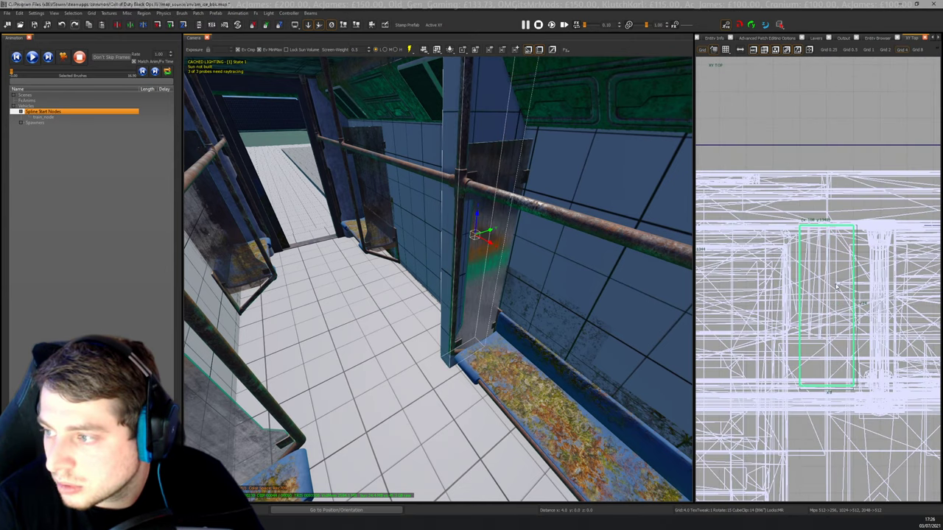
drag(773, 289, 867, 284)
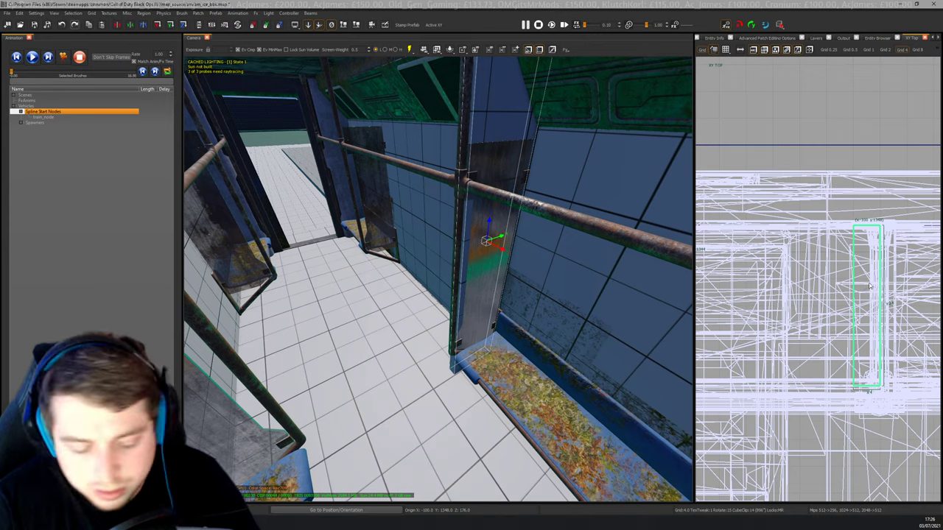
scroll(879, 280, up, 1)
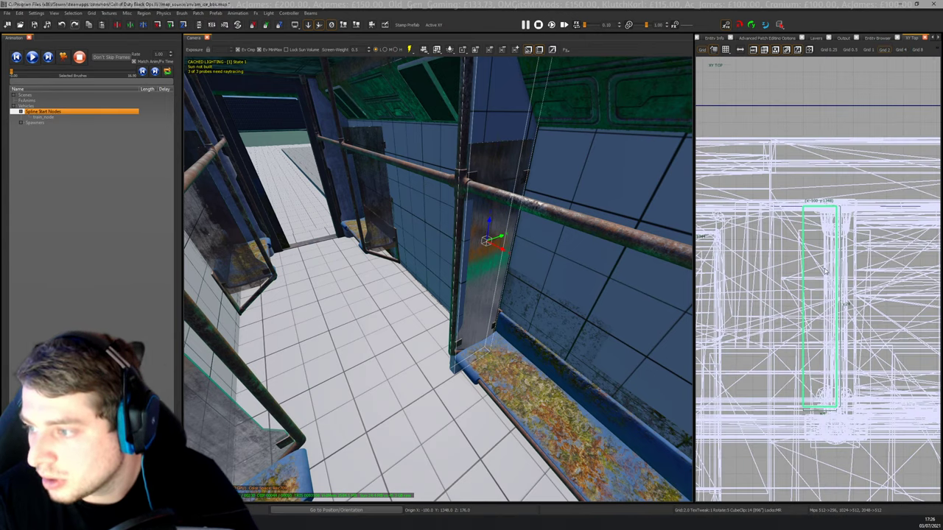
mouse_move(825, 271)
mouse_down()
mouse_move(847, 275)
mouse_move(813, 280)
mouse_up()
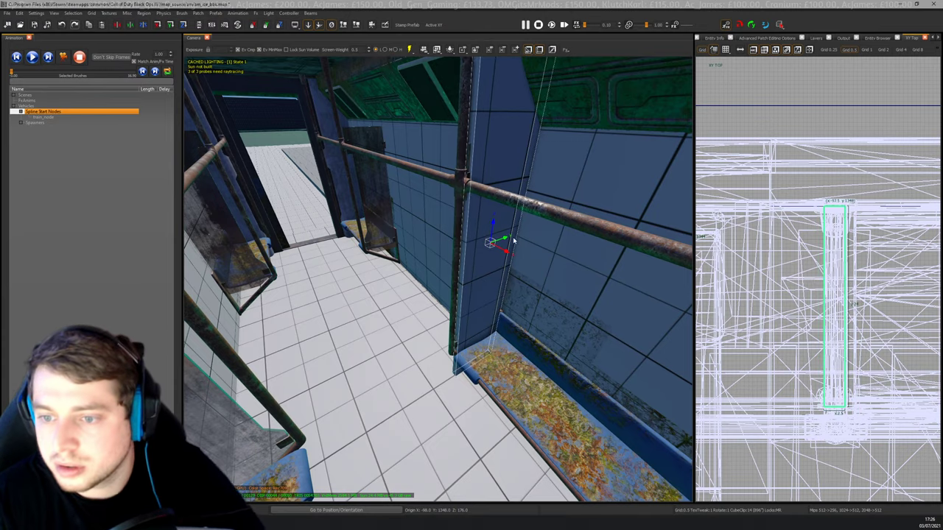
Duplicate the partition brush across the aisle and align it with the matching panel on the opposite side.
key(s)
mouse_move(514, 241)
right_down()
mouse_move(486, 238)
mouse_move(495, 243)
mouse_move(485, 246)
mouse_move(502, 245)
mouse_move(486, 218)
right_up()
key(w)
key(s)
key(w)
scroll(725, 181, down, 5)
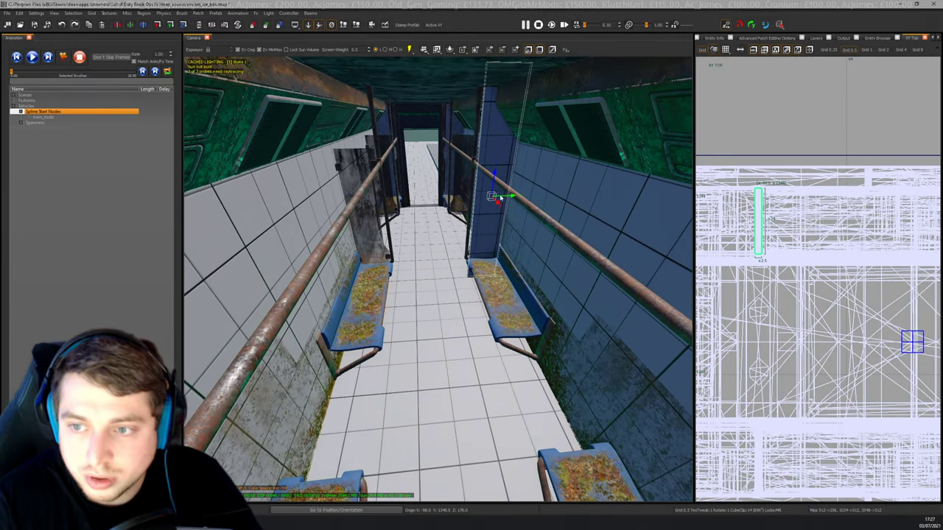
key(space)
drag(514, 197, 386, 199)
scroll(761, 258, down, 5)
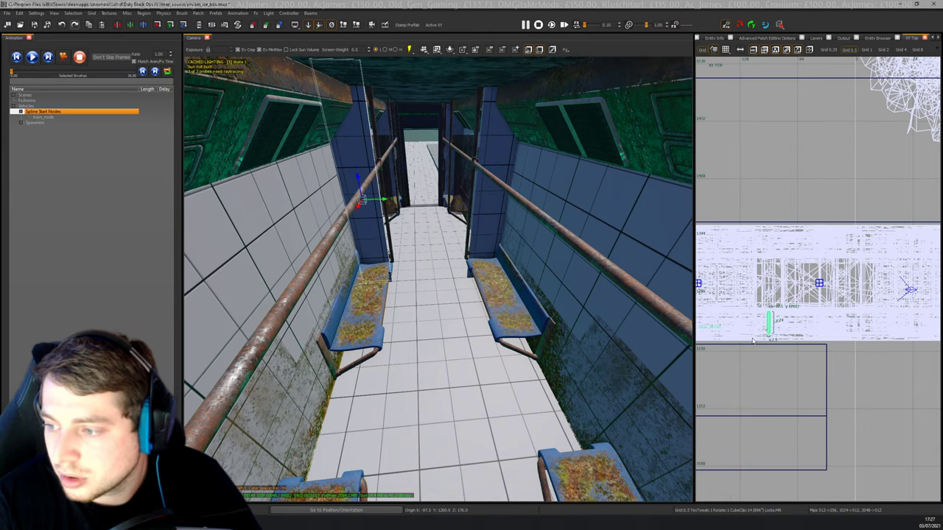
scroll(766, 329, up, 7)
scroll(801, 315, up, 3)
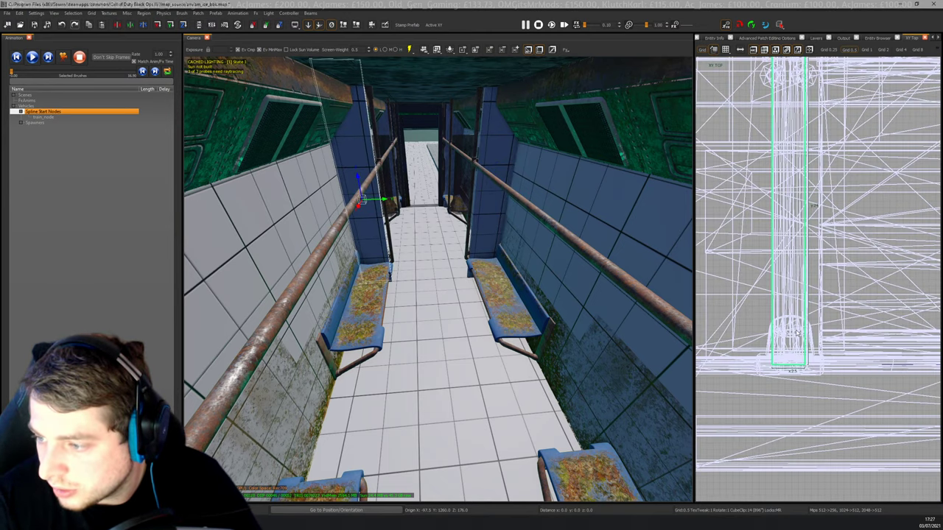
Select both partition brushes and duplicate them 115 units along the carriage to the next pair of panels.
shift+click(485, 204)
key(w)
right_drag(486, 204, 489, 205)
key(s)
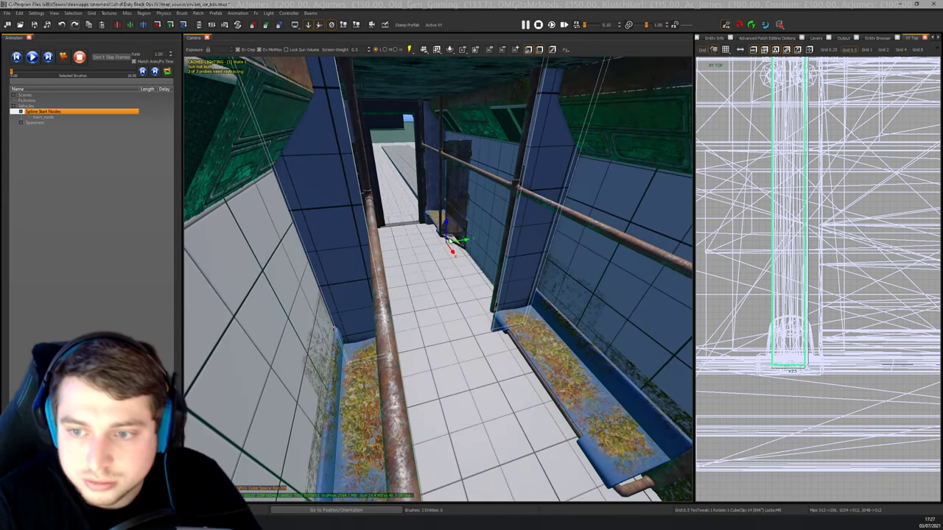
key(space)
drag(452, 252, 405, 193)
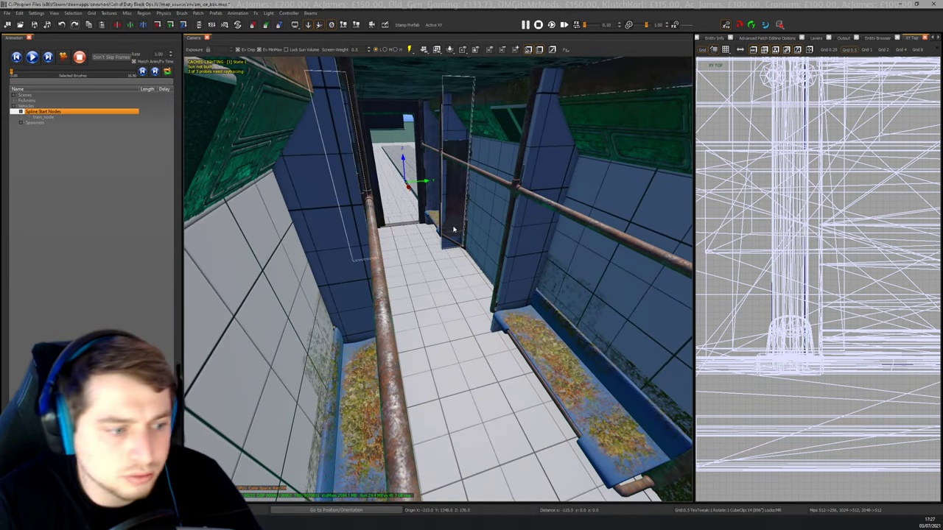
Nudge the duplicated partition pair along the carriage to line up with the panels near the end doorway.
right_drag(453, 216, 453, 216)
right_drag(448, 335, 448, 335)
drag(420, 387, 446, 392)
right_drag(446, 393, 475, 366)
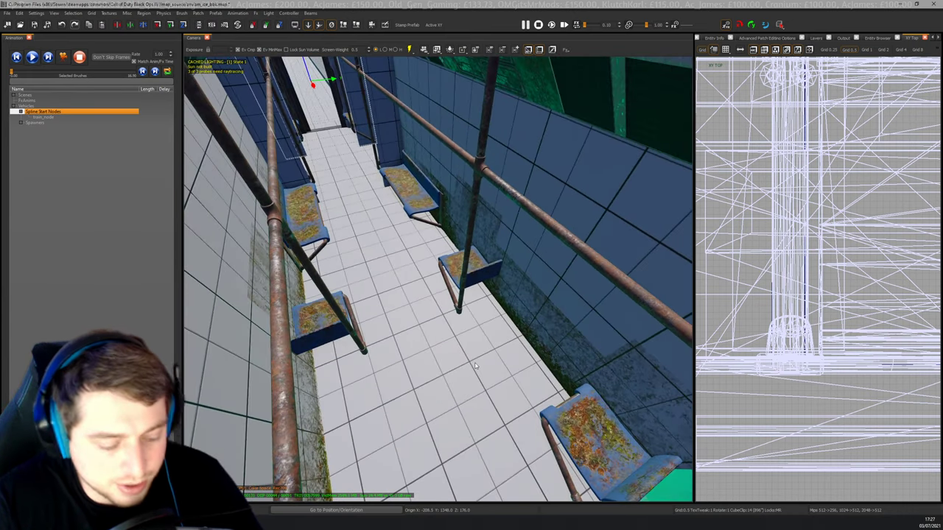
Copy the partition pair back along the carriage and align it with the vertical poles by the single seats.
drag(315, 87, 404, 243)
right_drag(441, 265, 403, 243)
drag(472, 395, 469, 395)
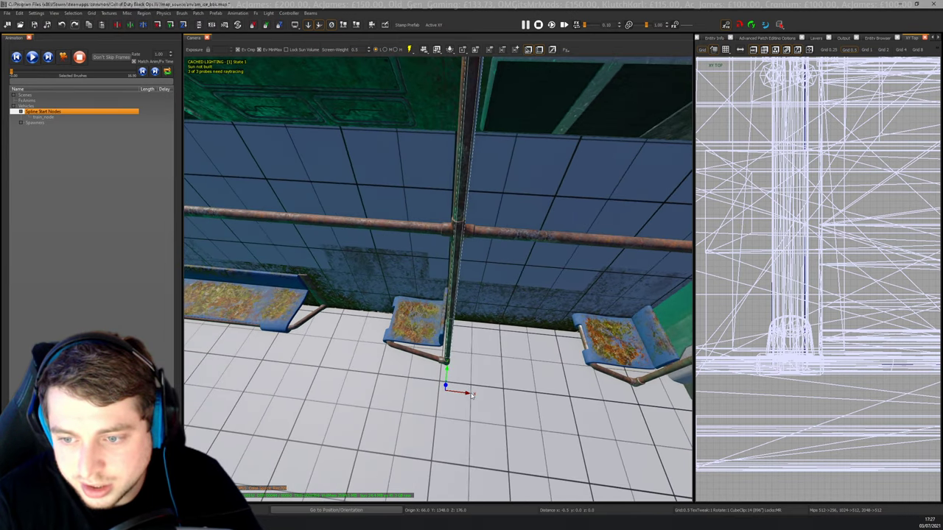
right_drag(469, 395, 469, 396)
right_drag(622, 254, 464, 367)
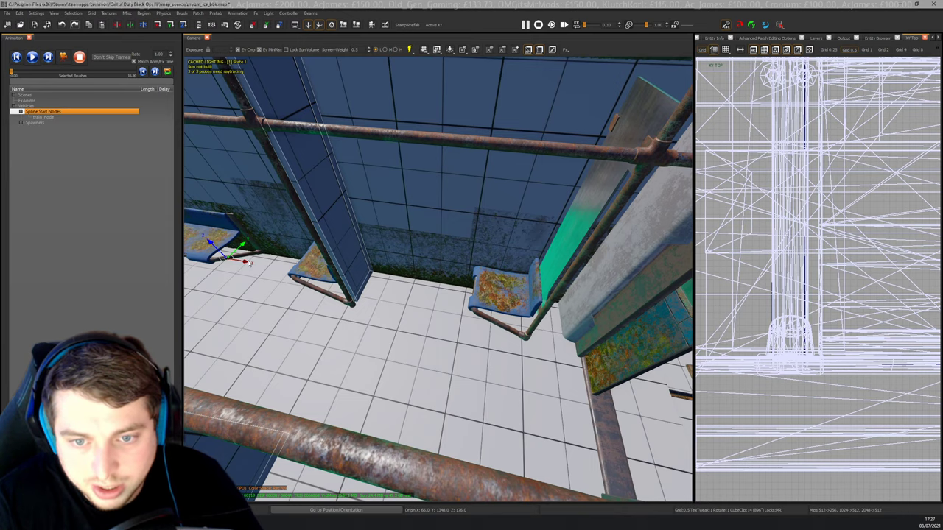
Copy the partition brush pair farther along the carriage and align it with the vertical poles beside the end doorway.
mouse_move(248, 263)
mouse_down()
mouse_move(358, 283)
mouse_move(602, 302)
mouse_move(650, 330)
mouse_up()
right_drag(650, 331, 525, 304)
drag(466, 326, 463, 329)
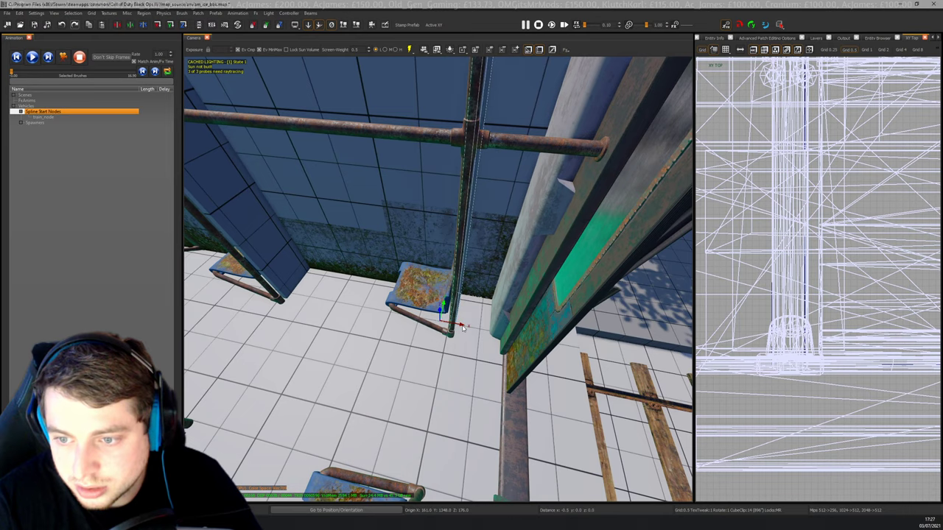
right_drag(478, 312, 478, 311)
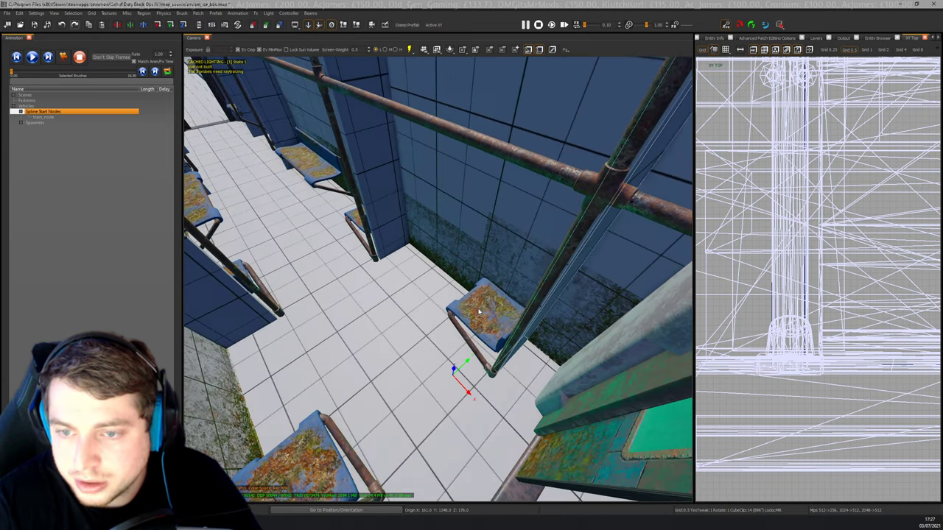
right_drag(500, 271, 500, 271)
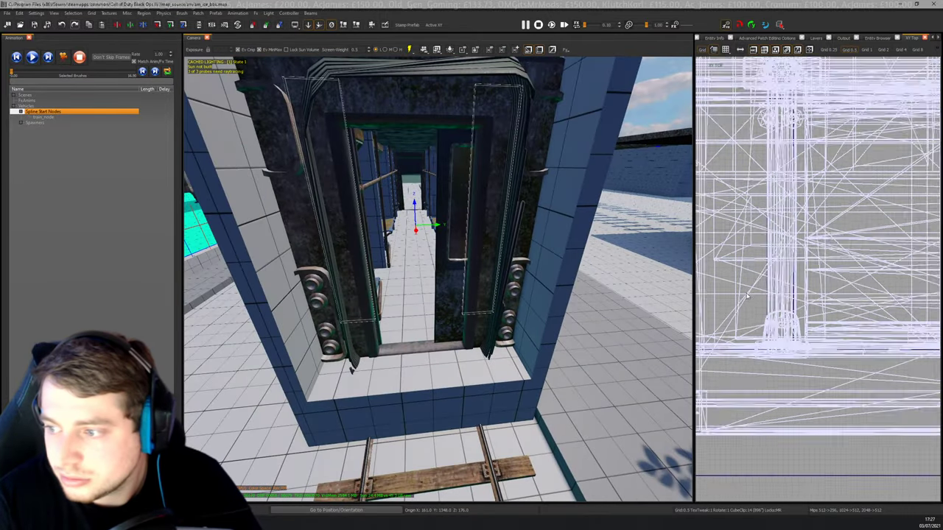
Duplicate the carriage's floor brush and shrink the copy to a thin slab across the end of the carriage.
scroll(747, 295, down, 8)
key(Escape)
shift+click(419, 396)
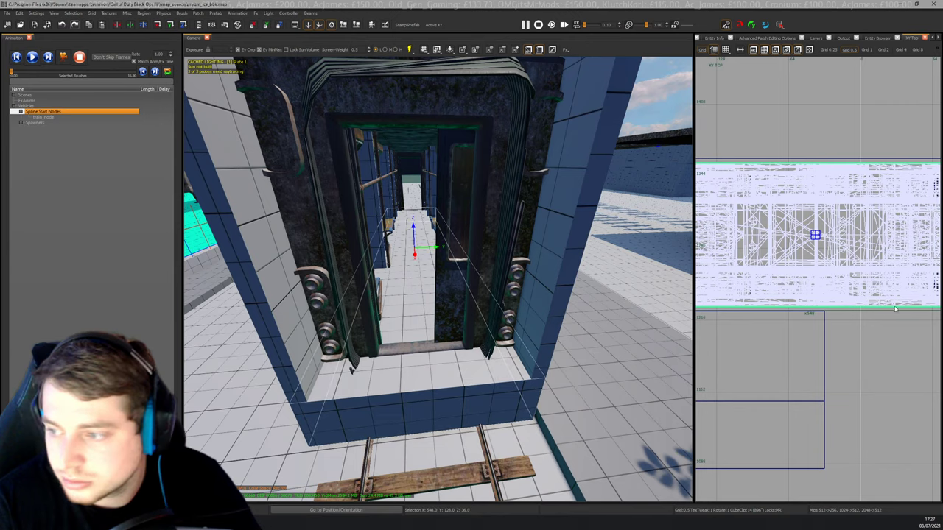
scroll(781, 295, down, 6)
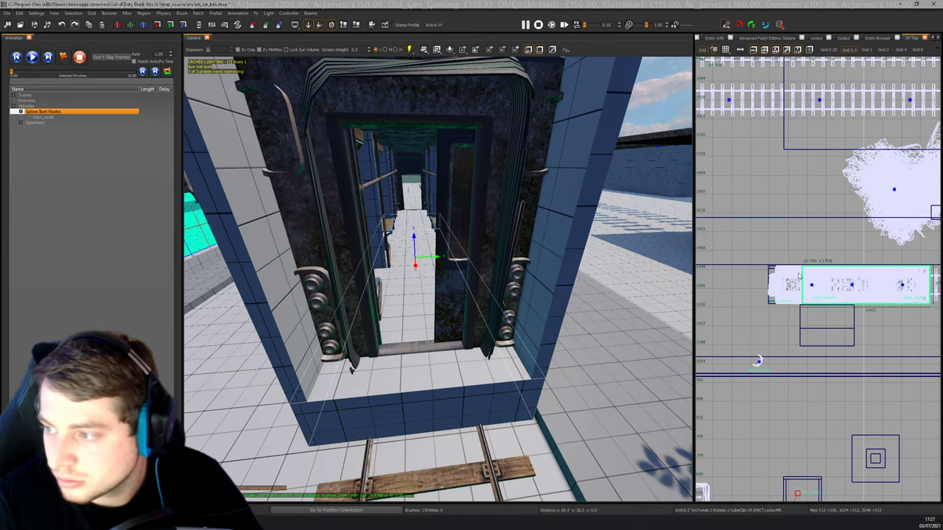
click(920, 277)
right_drag(925, 277, 899, 270)
scroll(897, 266, up, 11)
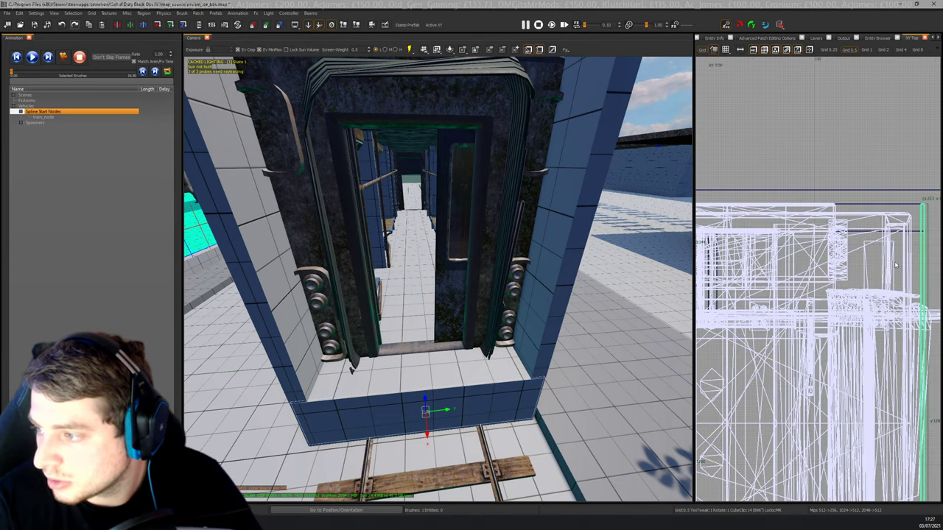
scroll(885, 266, up, 3)
scroll(813, 260, down, 3)
mouse_move(881, 264)
mouse_down()
mouse_move(813, 261)
mouse_move(835, 242)
mouse_up()
scroll(873, 246, up, 2)
drag(877, 144, 878, 186)
scroll(880, 190, down, 6)
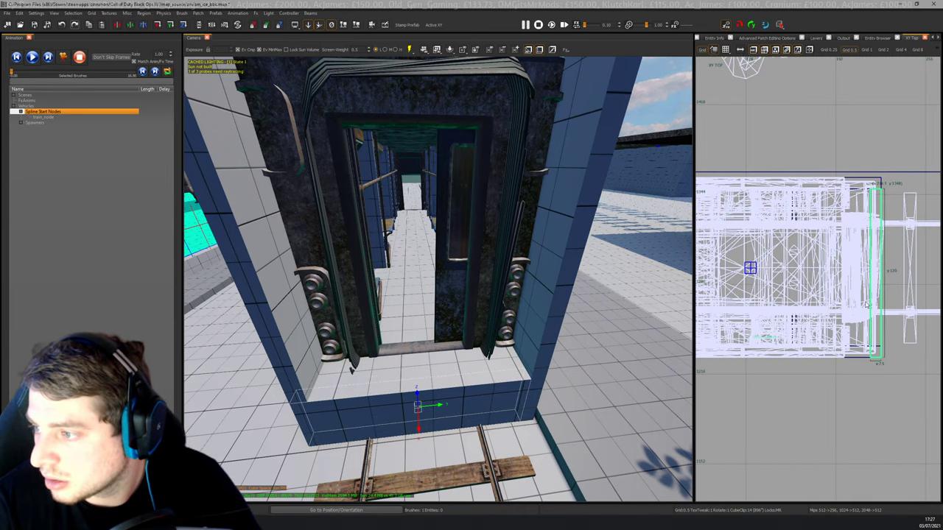
Stretch the end slab up to the carriage roof and raise its lower edge to floor level to close the end.
scroll(880, 331, up, 5)
key(ctrl+Tab)
key(ctrl+Tab)
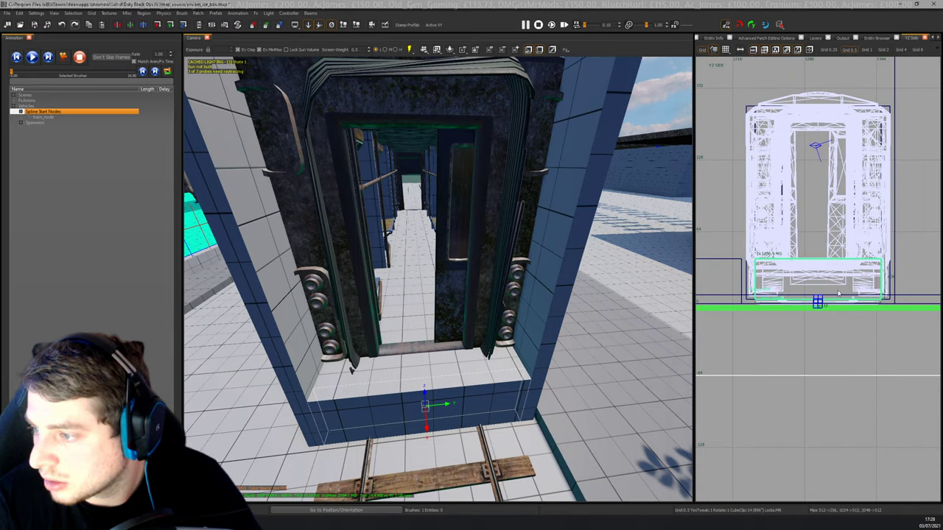
drag(836, 225, 826, 73)
scroll(760, 111, up, 7)
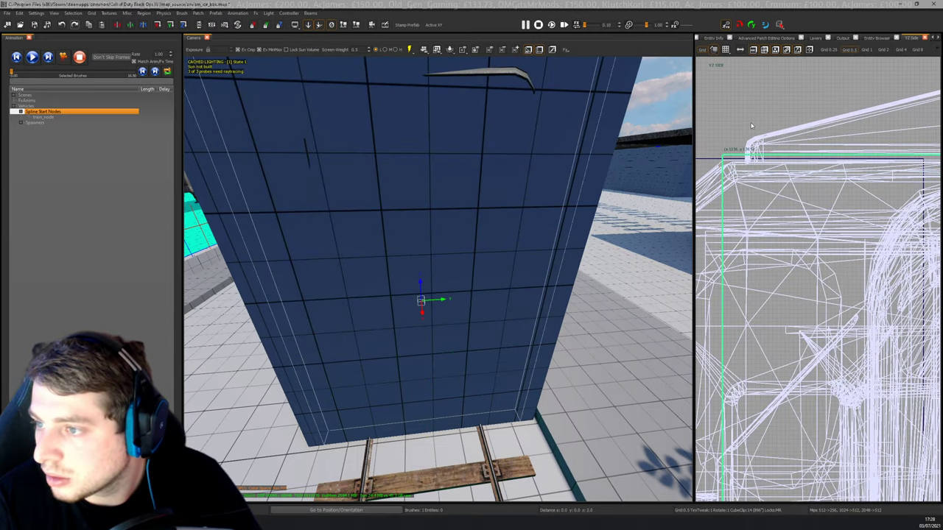
drag(752, 124, 751, 131)
scroll(752, 133, down, 8)
scroll(791, 289, up, 6)
drag(823, 347, 819, 251)
scroll(814, 258, up, 4)
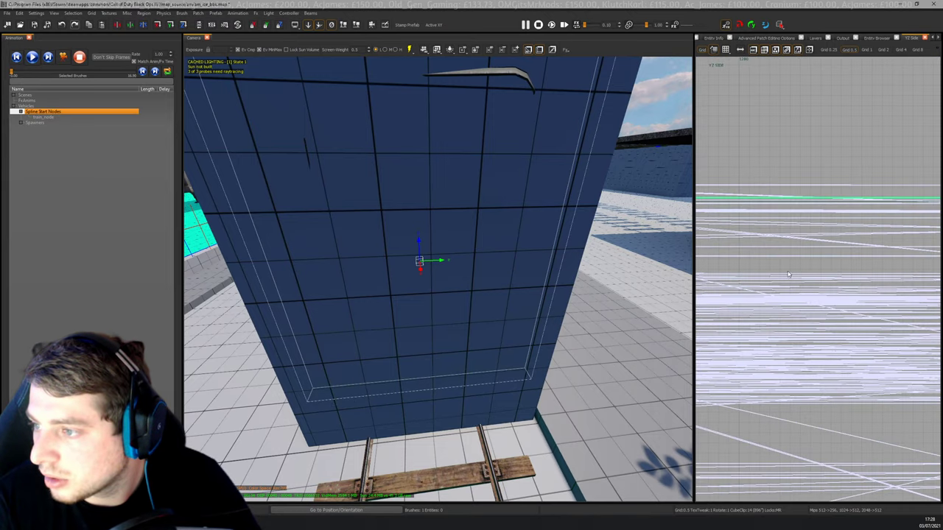
key(Escape)
Copy the end wall brush to the opposite end of the carriage and line it up behind the doorway there.
scroll(482, 268, up, 5)
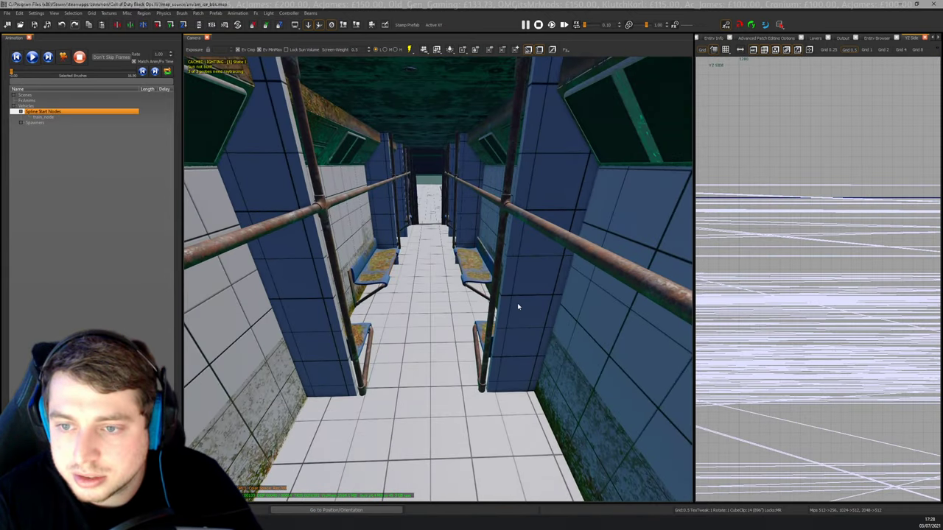
right_drag(517, 307, 309, 310)
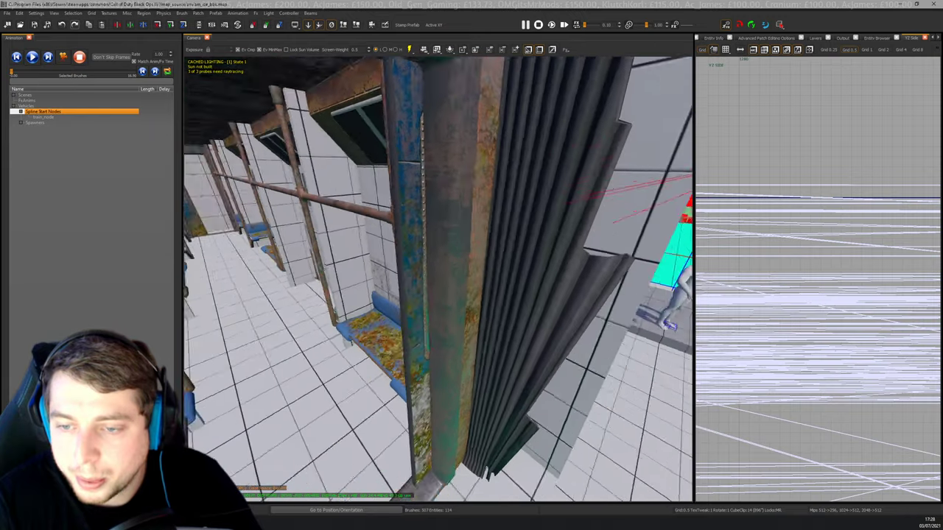
right_drag(559, 299, 484, 314)
shift+click(351, 198)
scroll(851, 290, down, 15)
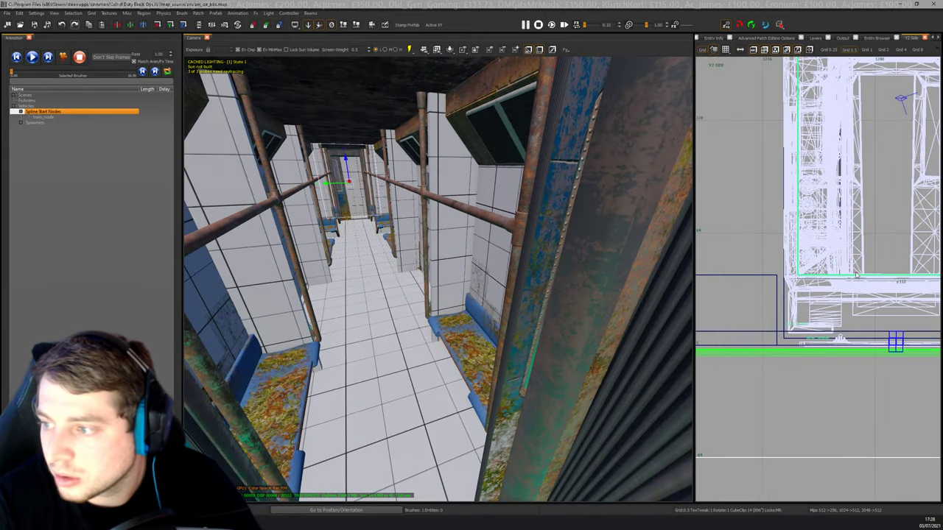
key(ctrl+Tab)
scroll(866, 274, down, 5)
scroll(864, 274, up, 6)
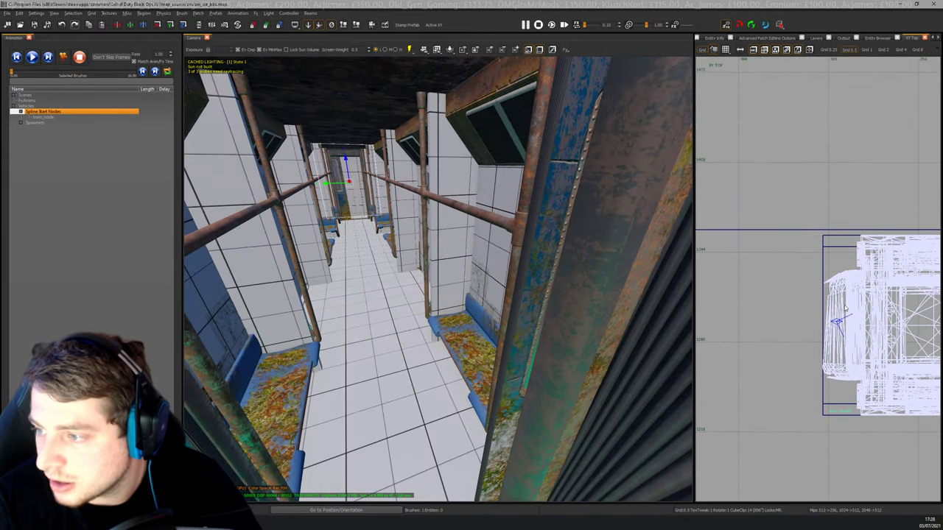
scroll(854, 289, up, 1)
key(ctrl+v)
mouse_move(846, 244)
mouse_down()
mouse_move(865, 271)
mouse_move(868, 263)
mouse_up()
scroll(865, 254, up, 5)
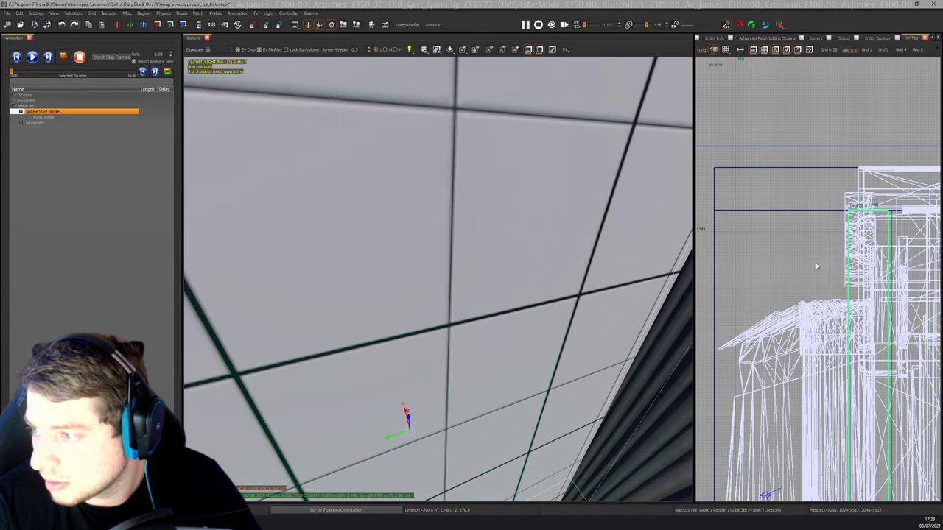
mouse_move(527, 282)
right_down()
mouse_move(471, 294)
mouse_move(383, 291)
mouse_move(528, 283)
right_up()
scroll(781, 230, down, 4)
key(Escape)
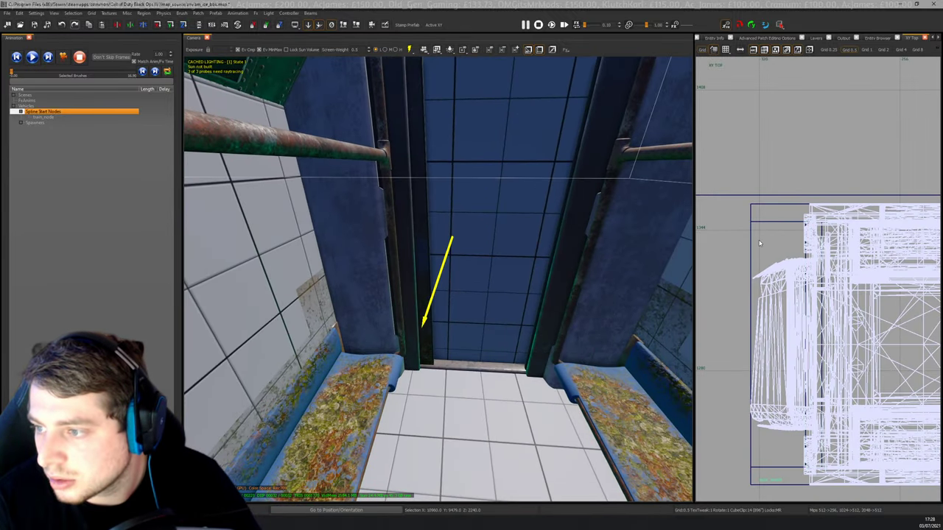
Shorten the floor brush at this end of the carriage so it stops at the new end wall.
mouse_move(439, 280)
right_down()
mouse_move(509, 284)
mouse_move(489, 295)
right_up()
shift+click(490, 299)
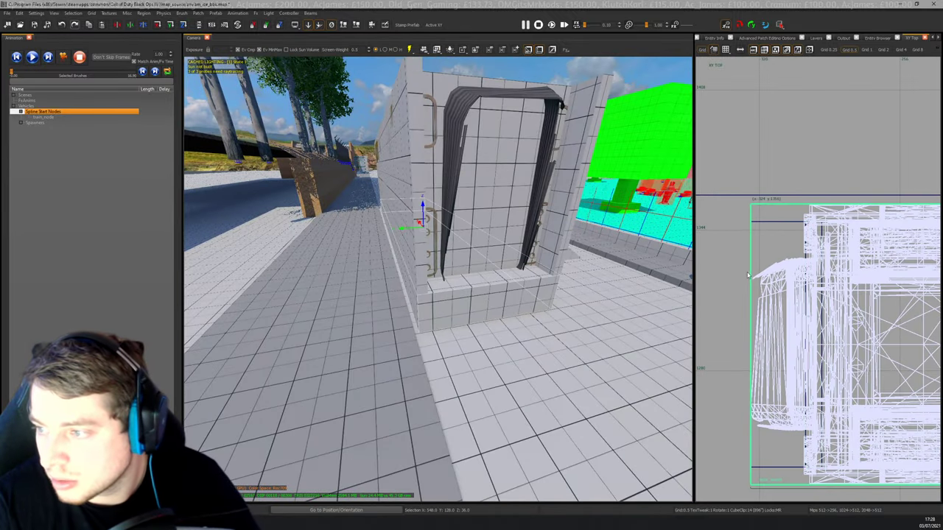
mouse_move(747, 275)
mouse_down()
mouse_move(804, 246)
mouse_move(783, 241)
mouse_up()
scroll(802, 233, up, 6)
key(Escape)
Shorten both side wall brushes at this end so they finish flush with the end wall.
shift+click(415, 208)
scroll(805, 212, down, 5)
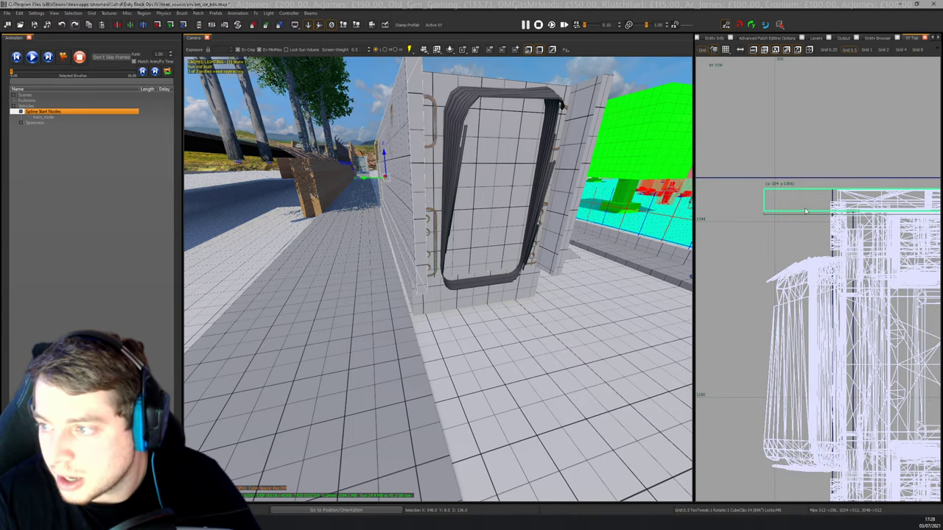
drag(748, 203, 816, 204)
scroll(830, 197, up, 4)
key(Escape)
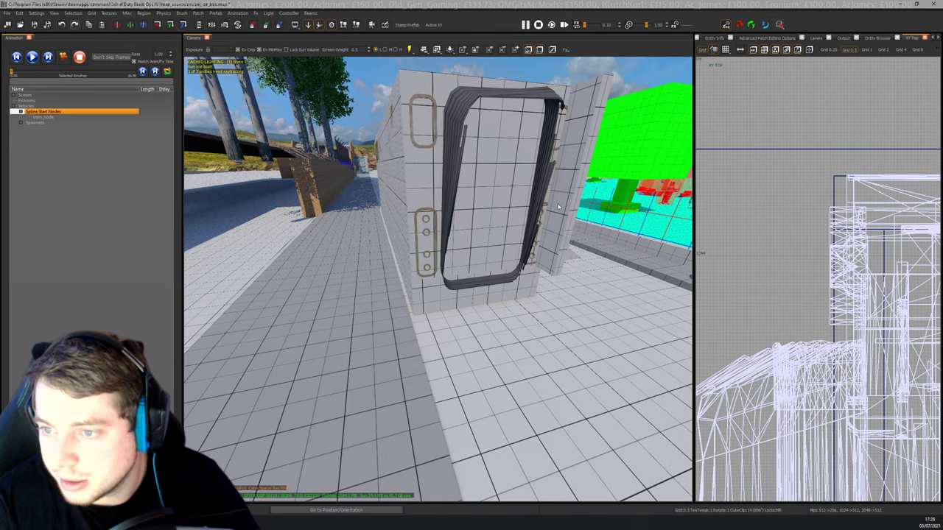
scroll(783, 212, down, 2)
scroll(740, 322, down, 3)
scroll(750, 406, up, 5)
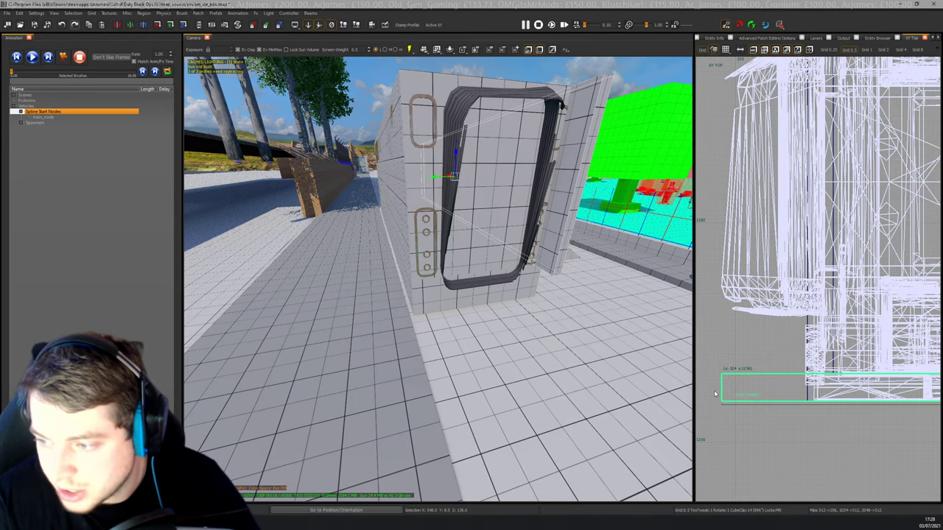
drag(714, 394, 803, 392)
key(Escape)
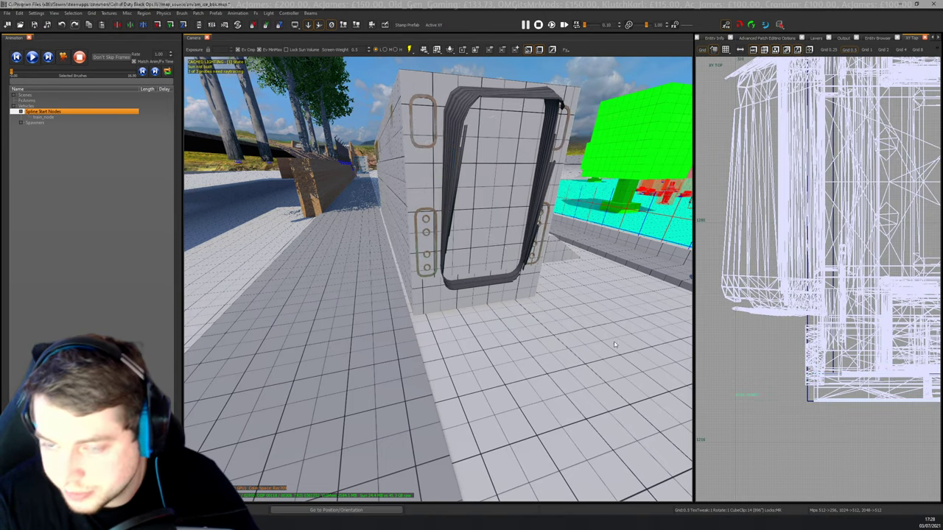
Find the trigger entities and place a trigger_multiple at the closed end of the carriage.
right_drag(617, 343, 538, 343)
right_drag(496, 288, 499, 286)
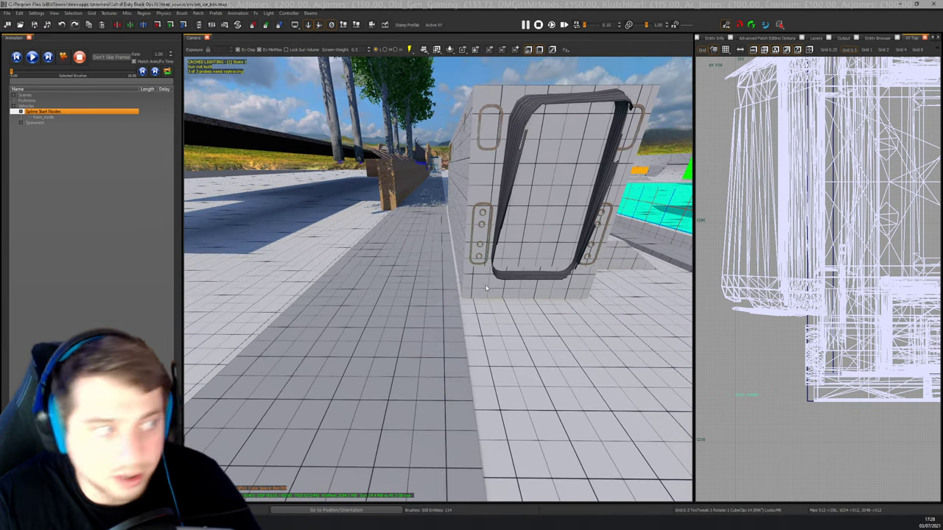
key(b)
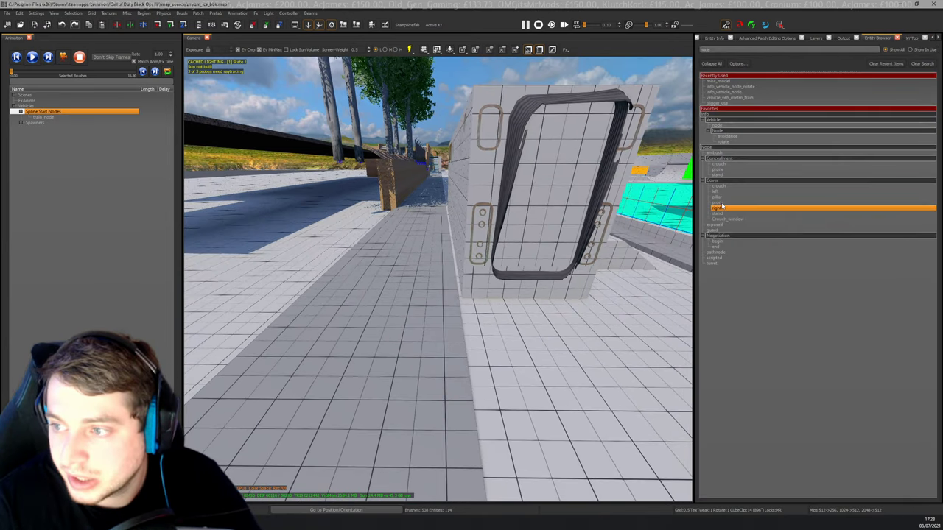
text(trigger)
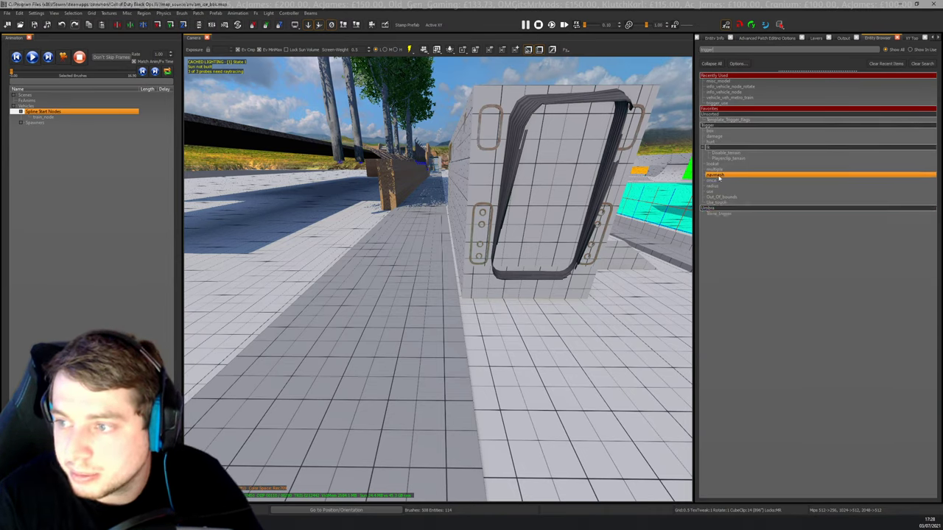
drag(536, 213, 516, 193)
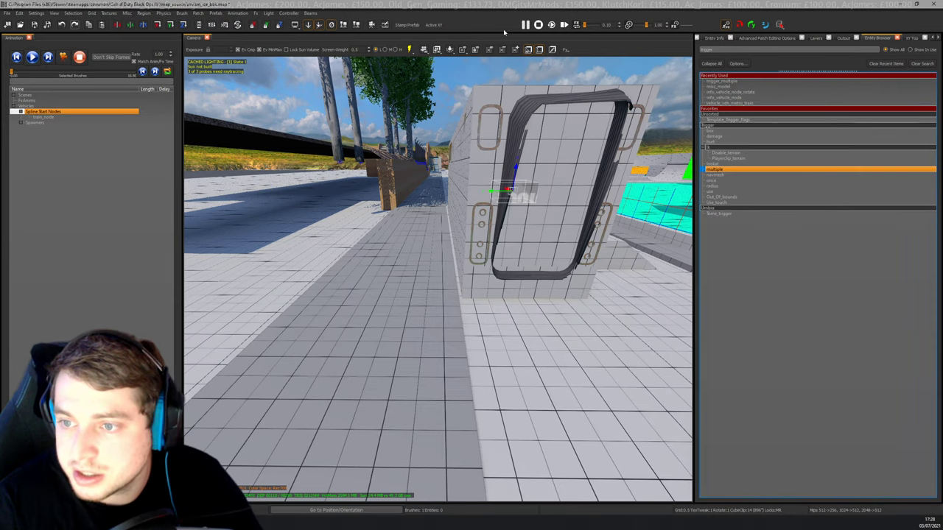
Resize the trigger to cover the full width and height of the carriage's end face.
click(437, 26)
scroll(835, 228, down, 4)
drag(848, 204, 835, 273)
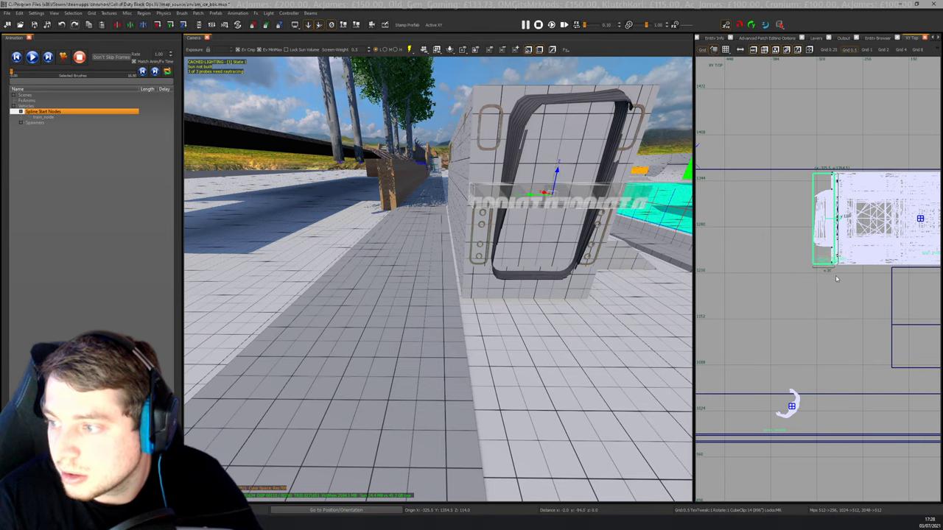
drag(790, 227, 819, 216)
key(ctrl+Tab)
key(ctrl+Tab)
drag(807, 365, 808, 443)
key(ctrl+Tab)
key(ctrl+Tab)
key(ctrl+Tab)
key(ctrl+Tab)
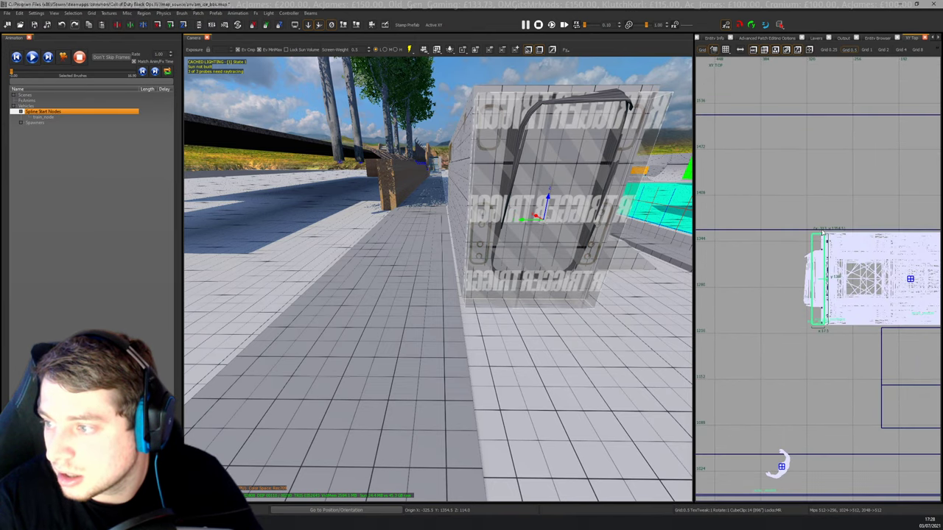
Reduce the trigger's thickness to about 8.5 units and fit it closely over the end wall.
scroll(822, 235, up, 3)
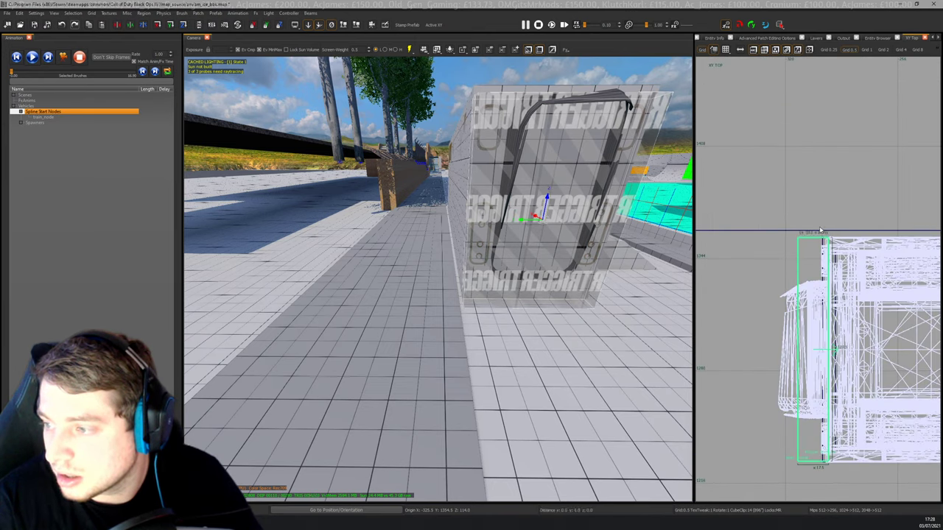
scroll(821, 228, up, 3)
scroll(819, 214, down, 3)
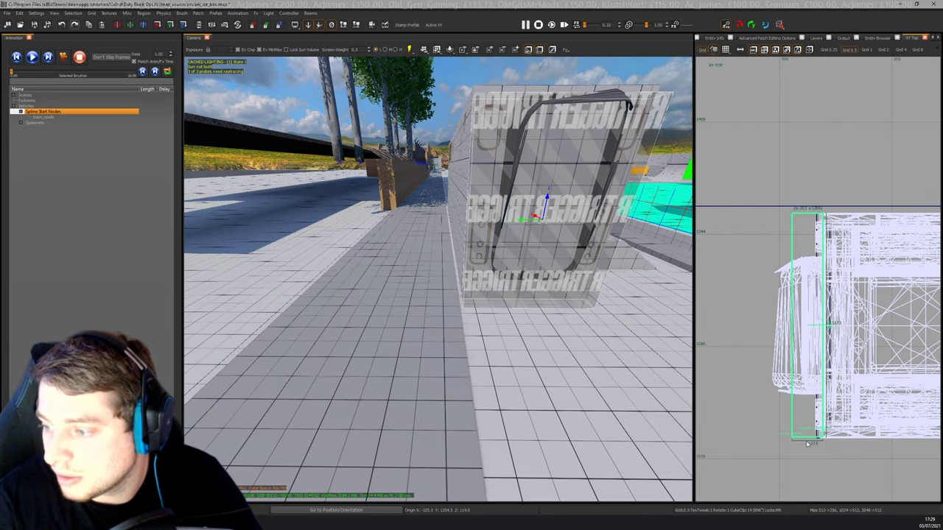
scroll(809, 443, up, 6)
scroll(805, 405, down, 4)
drag(762, 354, 786, 352)
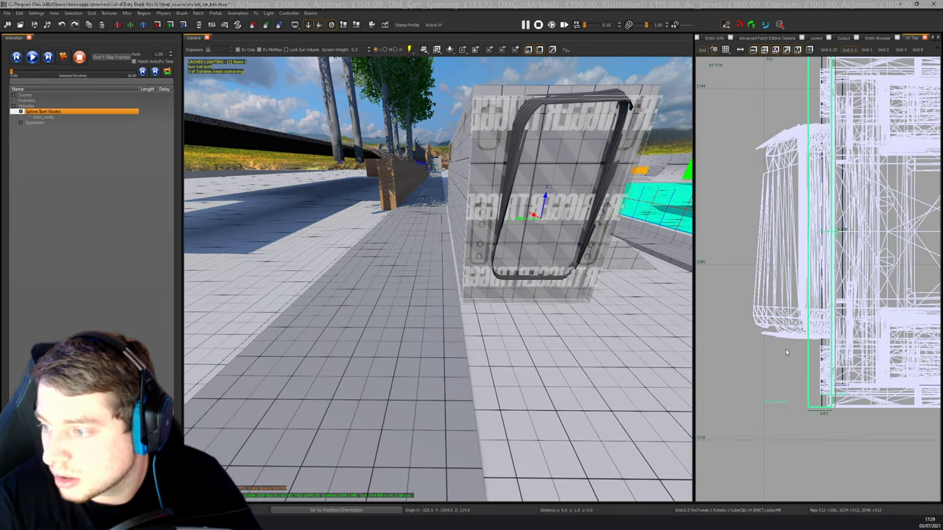
scroll(840, 335, up, 2)
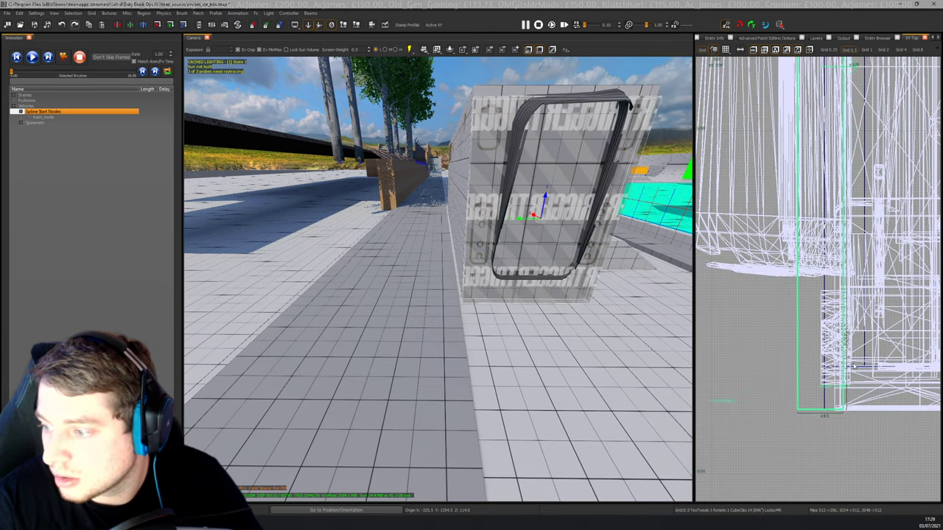
Set the trigger's targetname to train_kill and deselect it.
right_drag(516, 256, 475, 242)
key(n)
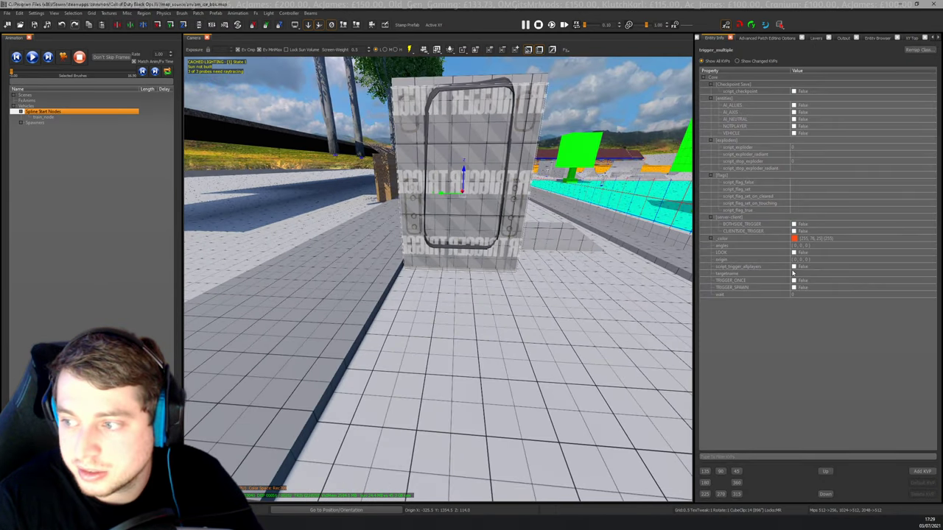
right_drag(433, 206, 436, 206)
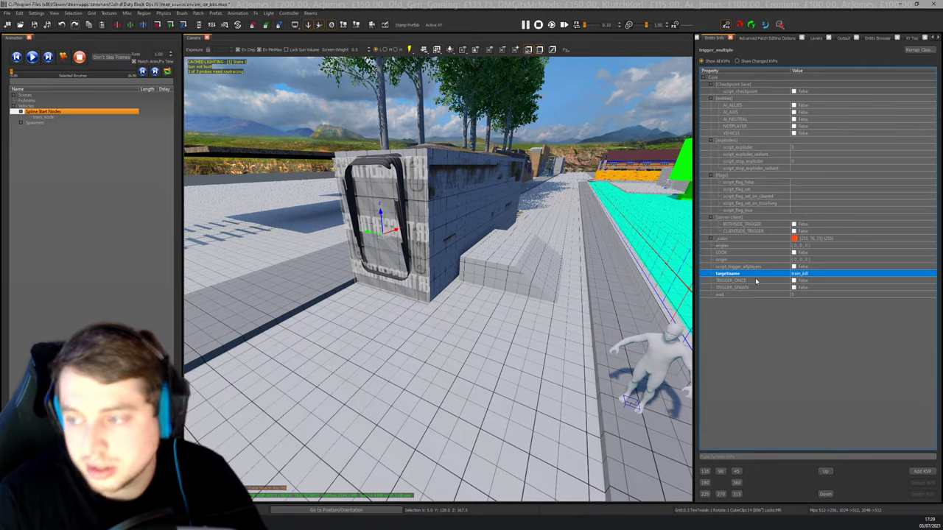
right_drag(348, 290, 276, 294)
key(Escape)
Retexture the carriage's long side wall brush with the bright green dev gloss grid material.
right_drag(444, 284, 496, 294)
shift+click(486, 297)
key(t)
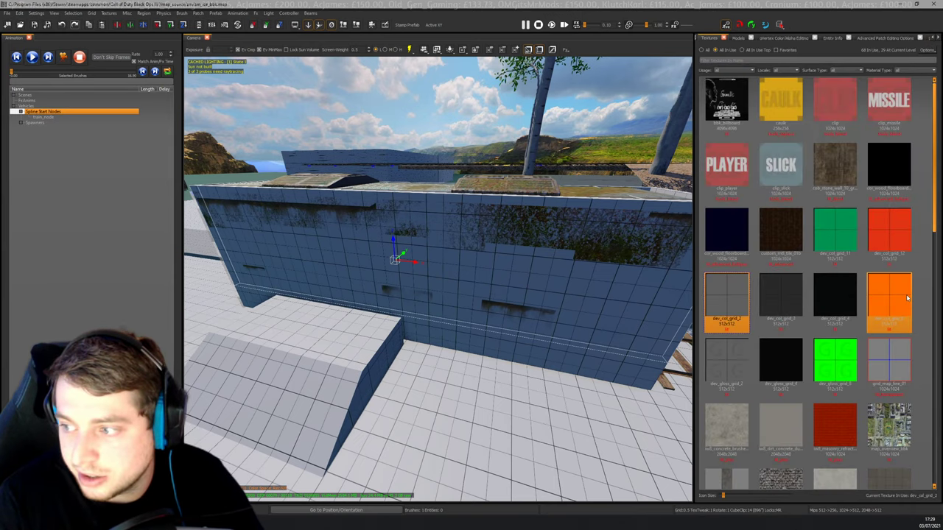
click(889, 298)
click(842, 361)
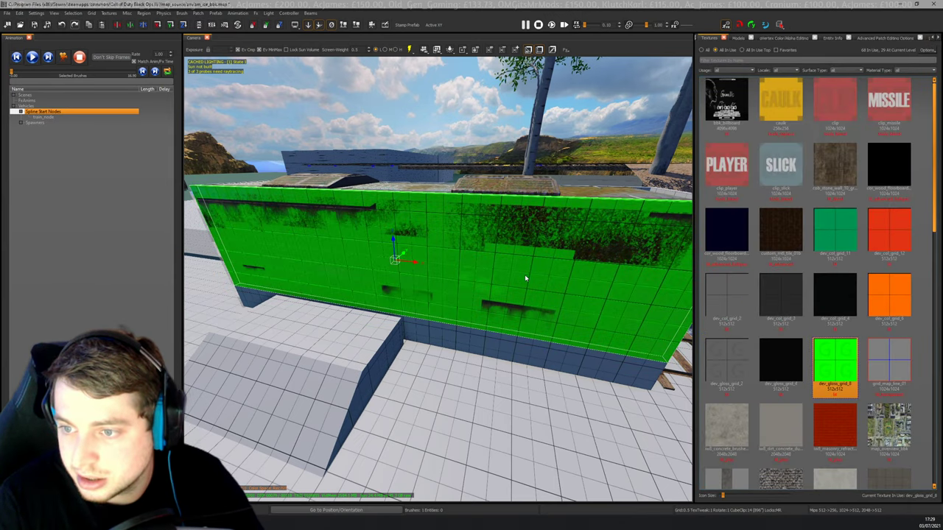
Filter the texture list by dev and show all matching materials, not only those in use.
mouse_move(526, 278)
right_down()
mouse_move(604, 280)
mouse_move(471, 280)
right_up()
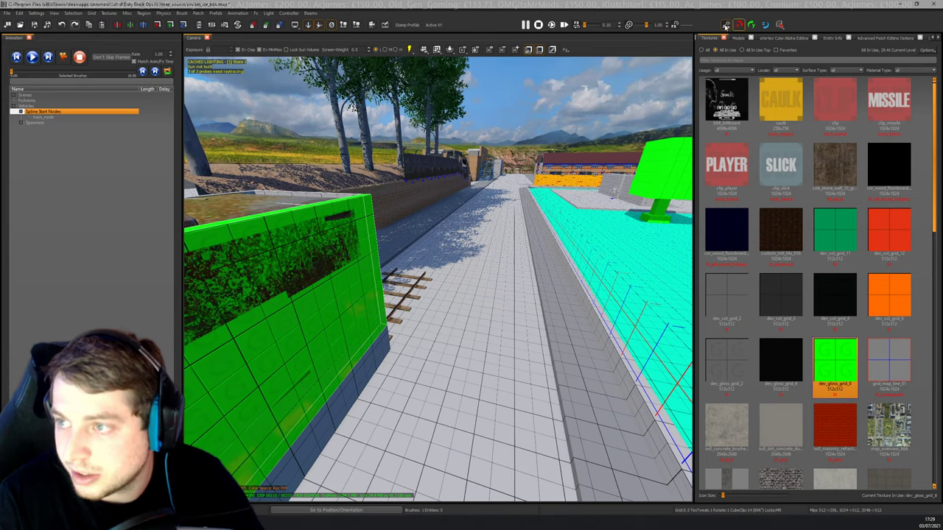
click(713, 61)
text(dev)
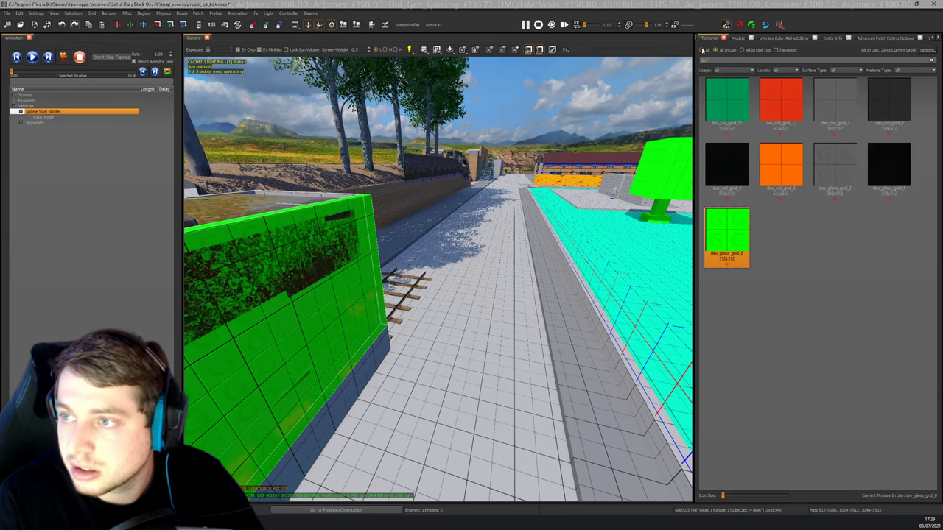
click(702, 50)
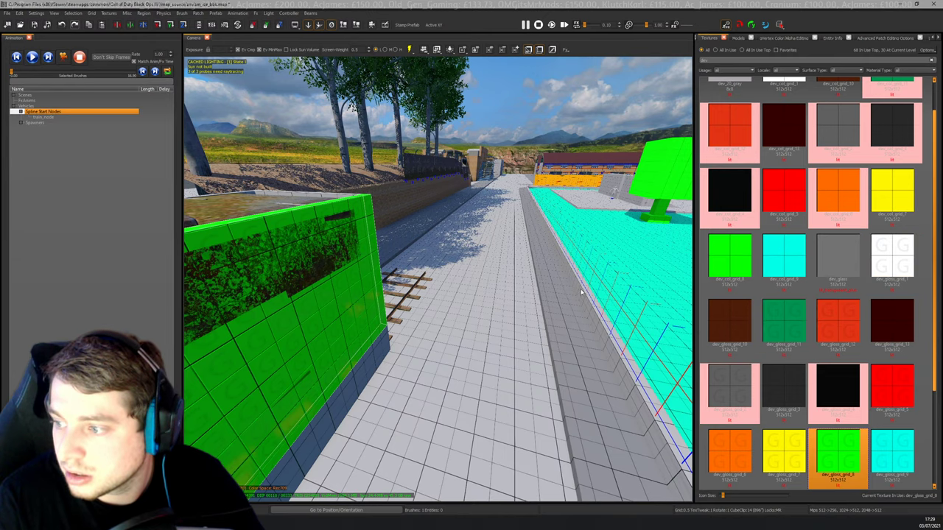
Retexture the carriage's long side wall with the bright red dev_gloss_grid_5 material.
right_drag(582, 292, 449, 299)
click(830, 321)
click(830, 321)
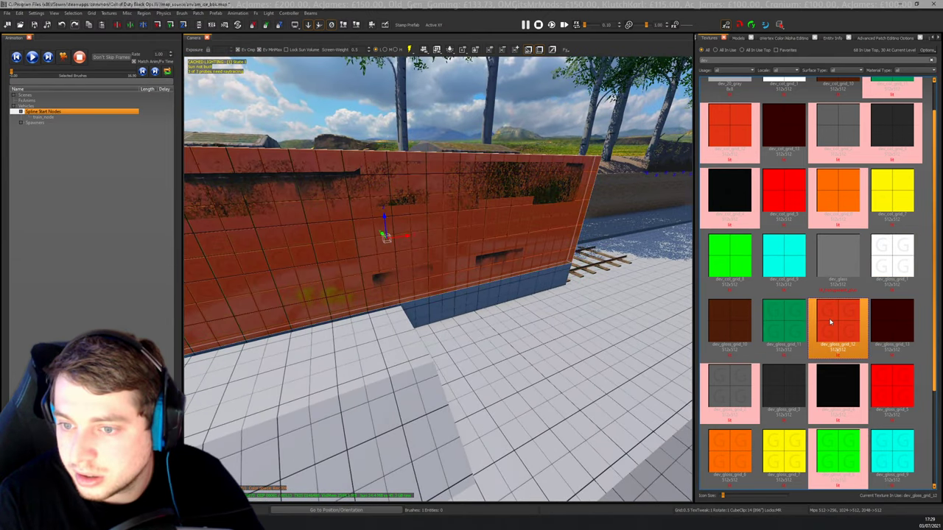
click(891, 380)
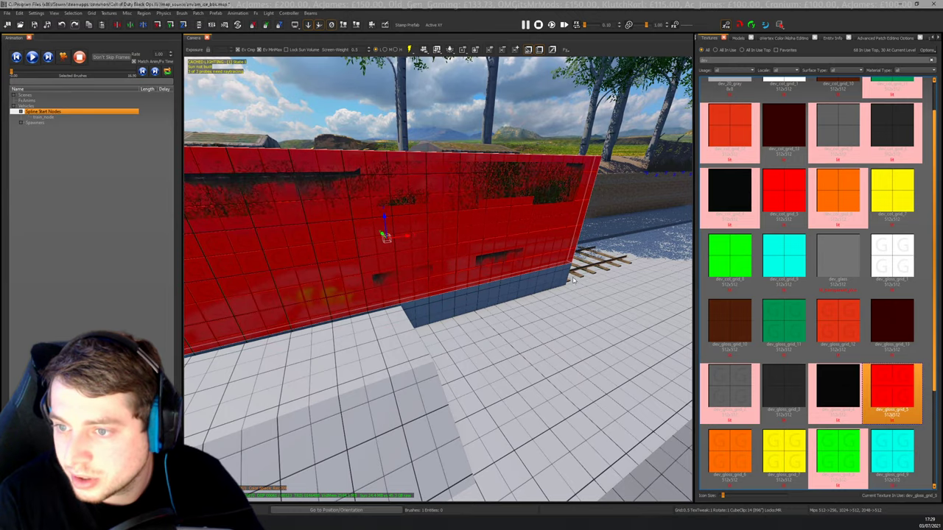
Select the carriage's remaining outer walls and floor and apply the same red dev_gloss_grid_5 material.
shift+click(456, 274)
mouse_move(455, 274)
right_down()
mouse_move(501, 257)
mouse_move(451, 252)
mouse_move(436, 266)
mouse_move(446, 249)
right_up()
shift+click(444, 250)
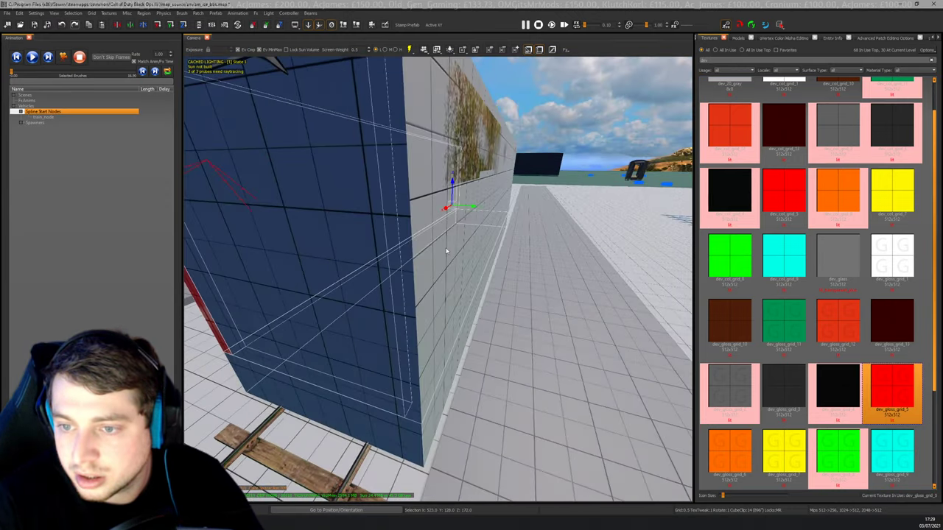
shift+click(437, 250)
click(882, 400)
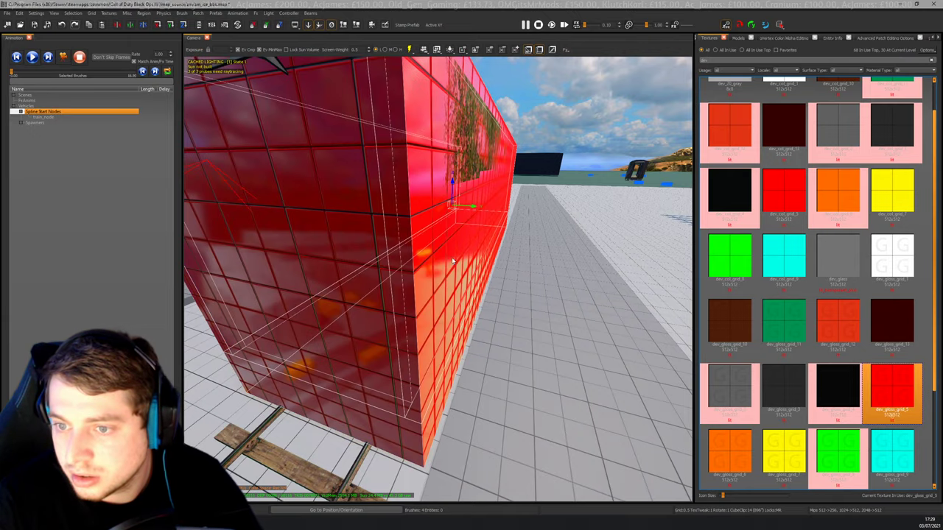
key(Escape)
Select the white interior pillar and partition brushes and apply the red dev_gloss_grid_5 material.
right_drag(531, 280, 394, 198)
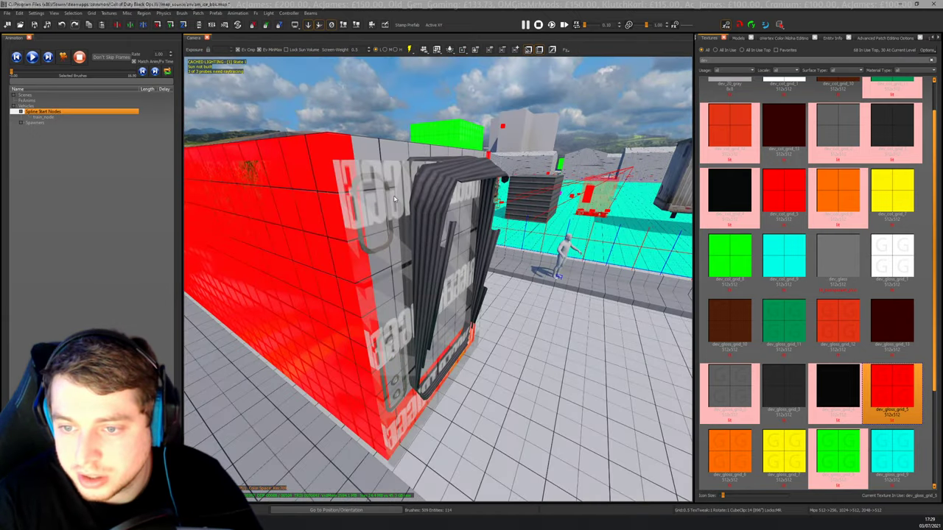
right_drag(379, 152, 415, 199)
shift+click(370, 213)
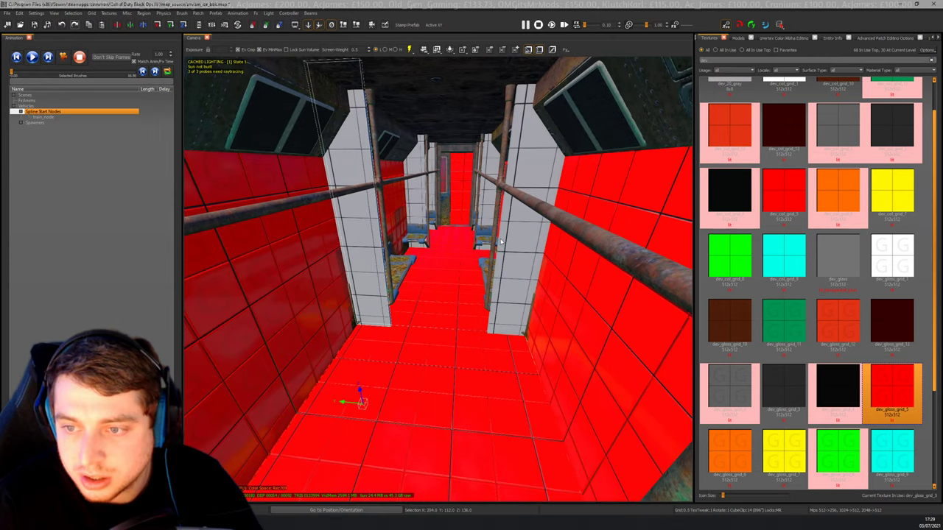
shift+click(504, 240)
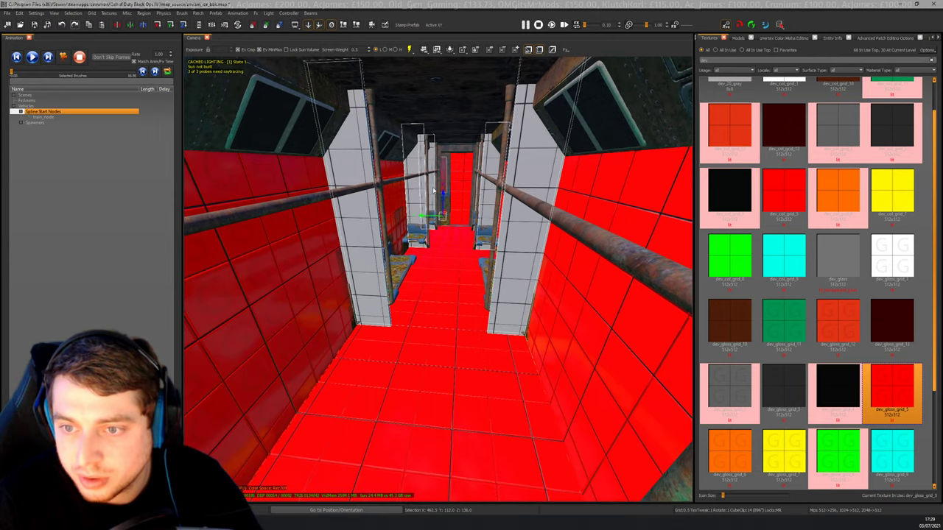
right_drag(433, 190, 545, 221)
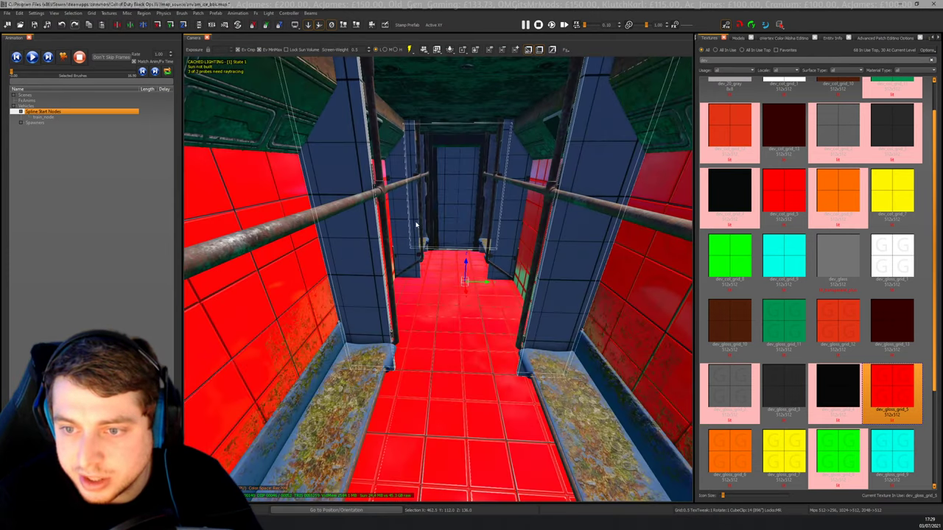
click(493, 214)
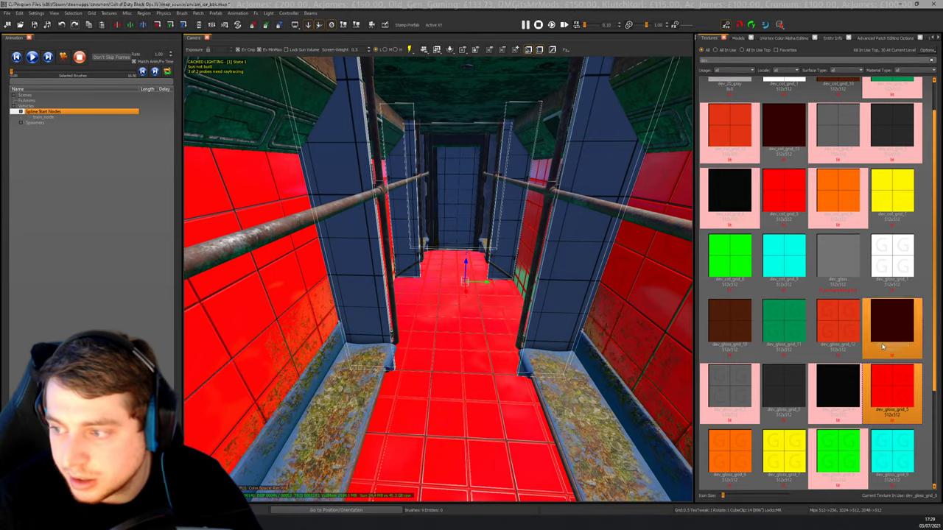
click(887, 372)
key(Escape)
Select the carriage's four outer wall brushes and lower their tops until they are 40 units high.
right_drag(479, 221, 360, 227)
right_drag(438, 280, 271, 274)
right_drag(584, 339, 577, 340)
click(521, 238)
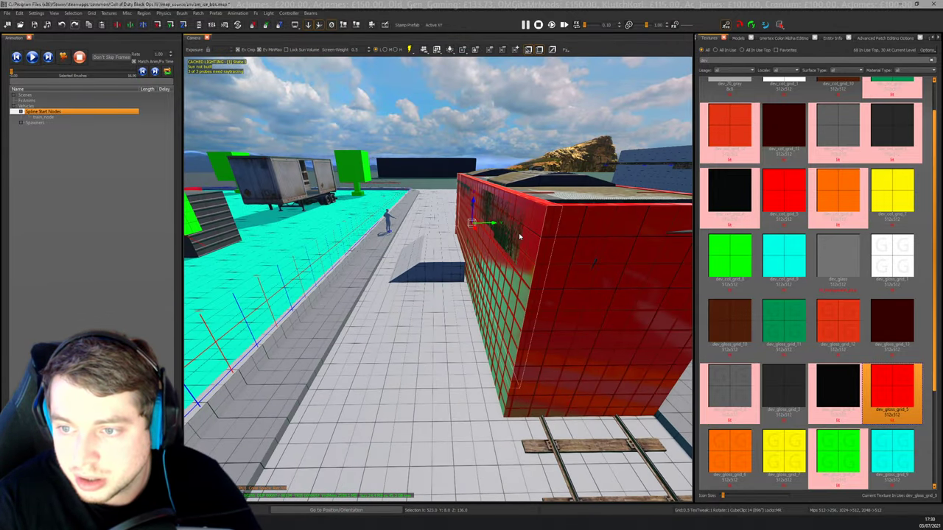
key(d)
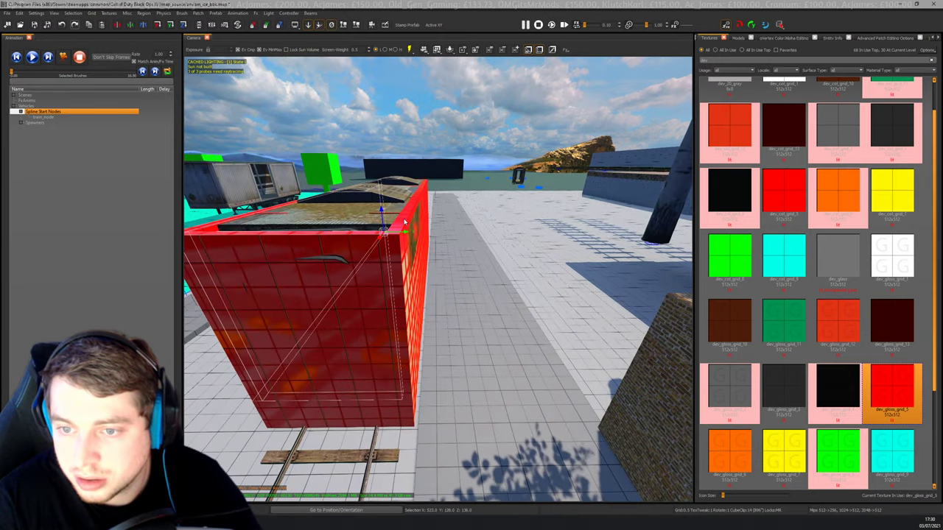
key(w)
right_drag(468, 220, 469, 220)
key(d)
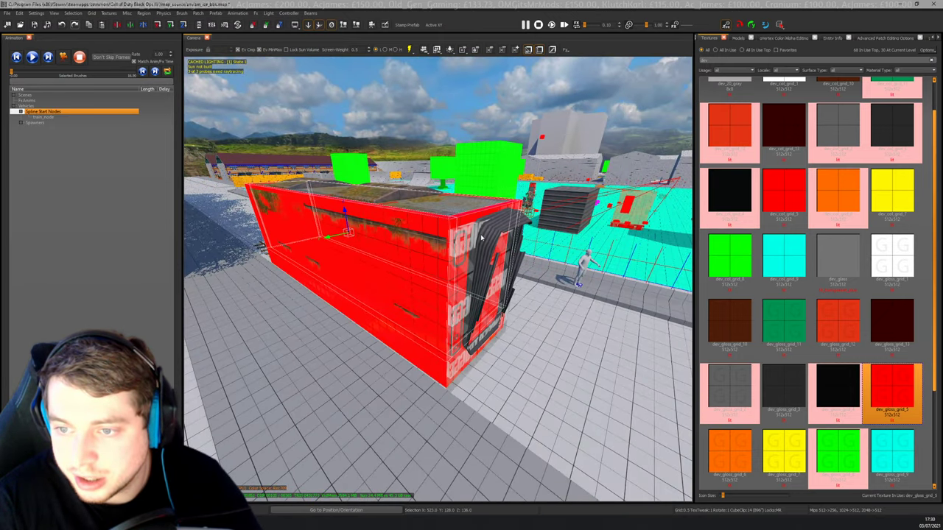
click(433, 23)
scroll(794, 237, down, 10)
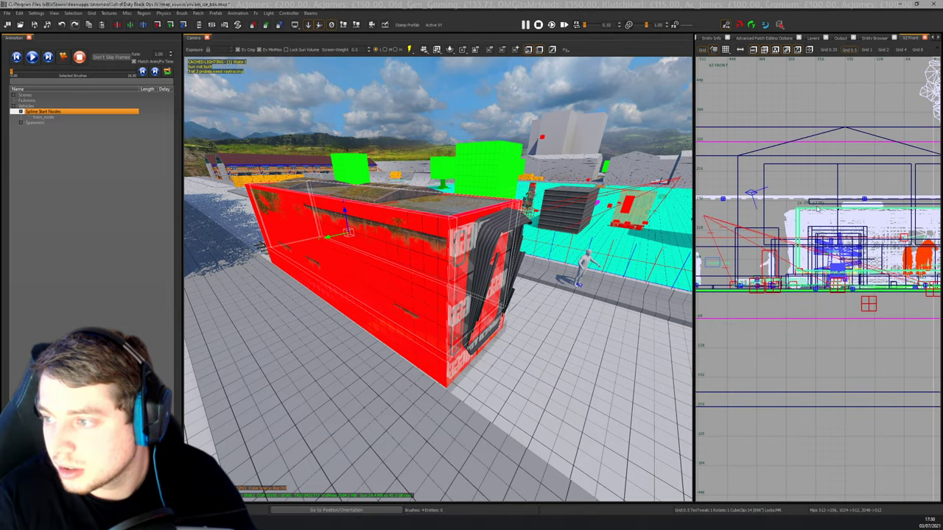
key(ctrl+Tab)
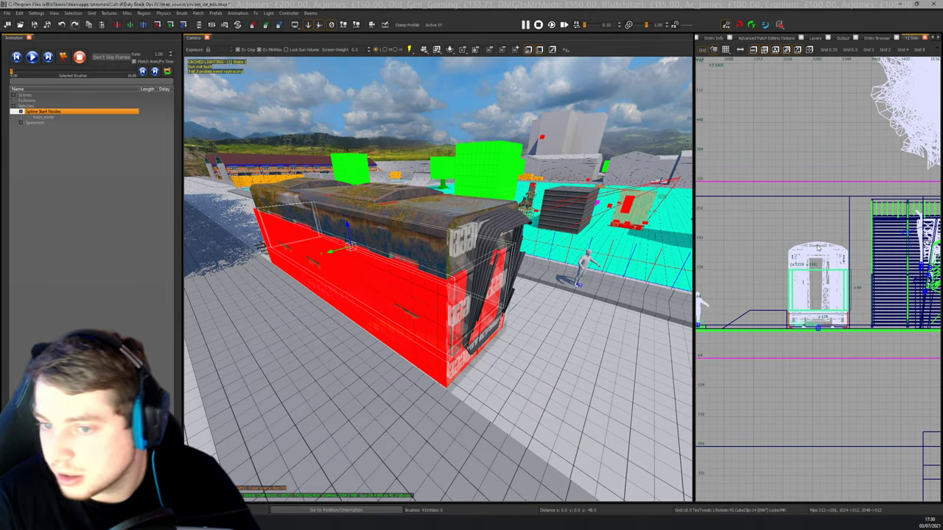
drag(818, 261, 818, 271)
key(w)
mouse_move(524, 286)
right_down()
mouse_move(536, 296)
mouse_move(442, 298)
mouse_move(417, 309)
mouse_move(295, 302)
right_up()
key(Escape)
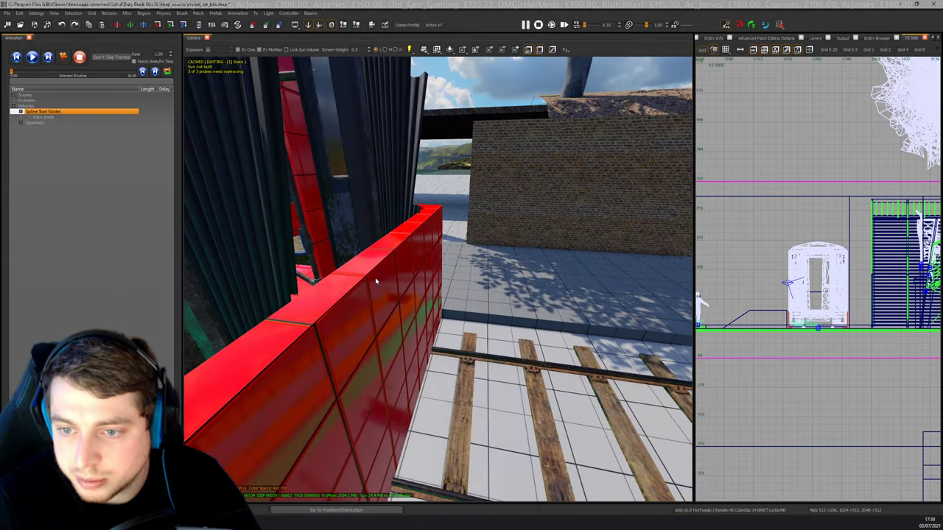
Move the low end wall brush inward from the carriage's end so it sits behind the end doorway.
shift+click(377, 280)
key(ctrl+Tab)
scroll(820, 270, up, 7)
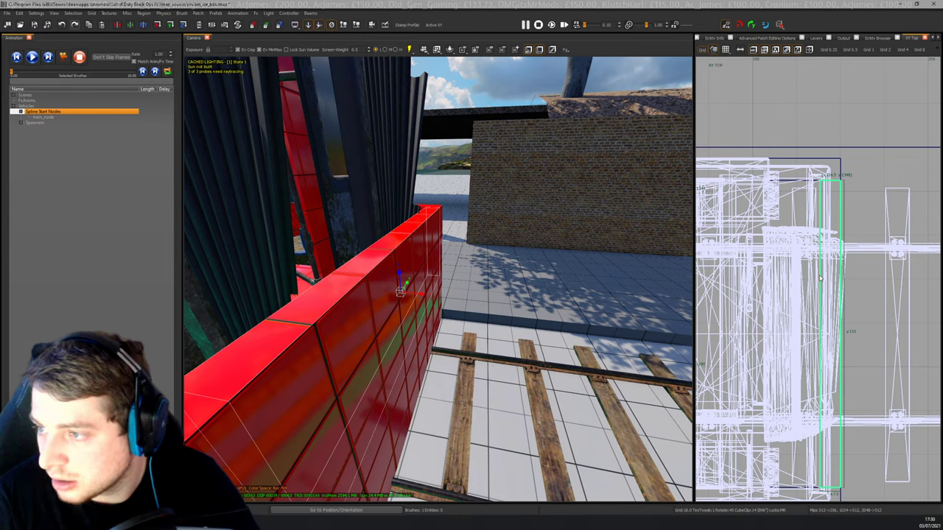
mouse_move(820, 278)
mouse_down()
mouse_move(740, 277)
mouse_move(852, 261)
mouse_move(813, 261)
mouse_up()
key(Escape)
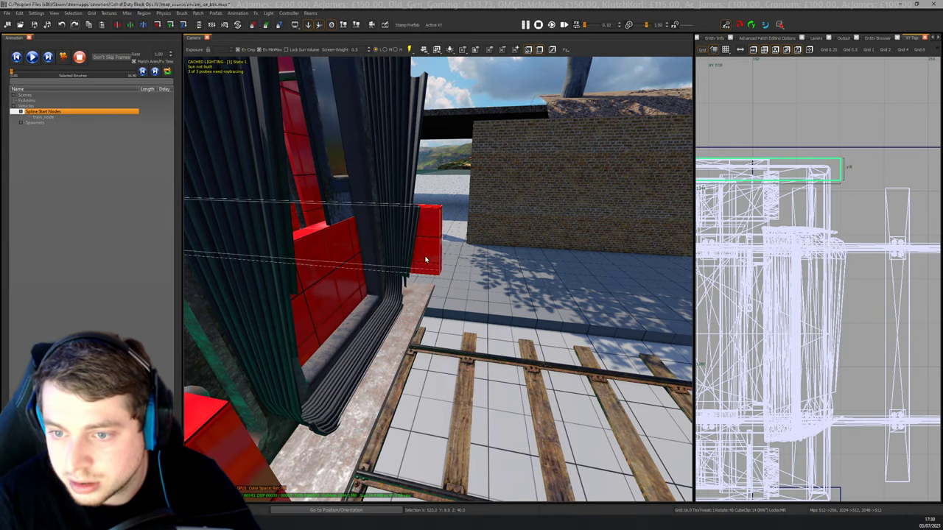
Shorten both long side wall brushes to 491 units so they stop at the inset end wall.
right_drag(425, 259, 387, 276)
shift+click(387, 275)
key(ctrl+Tab)
scroll(776, 253, down, 5)
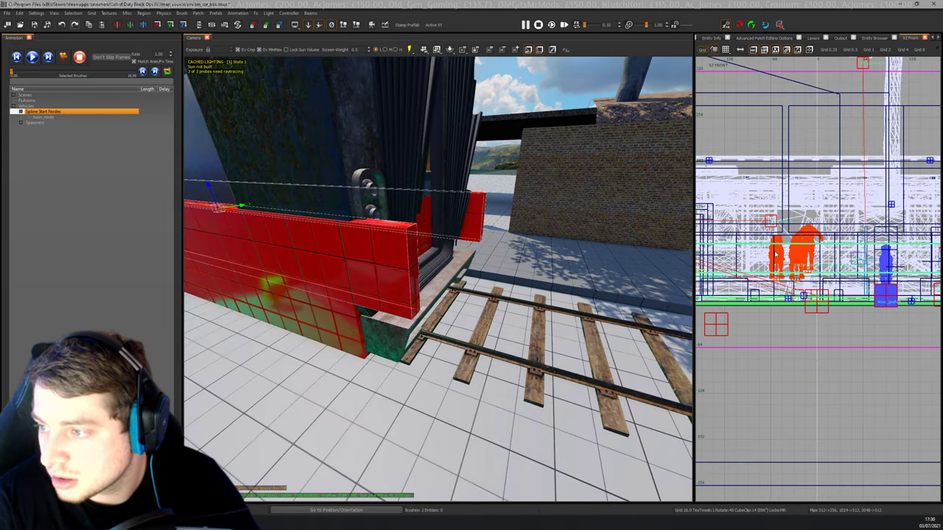
scroll(776, 254, down, 2)
right_drag(776, 254, 700, 256)
scroll(799, 255, up, 4)
drag(851, 266, 822, 265)
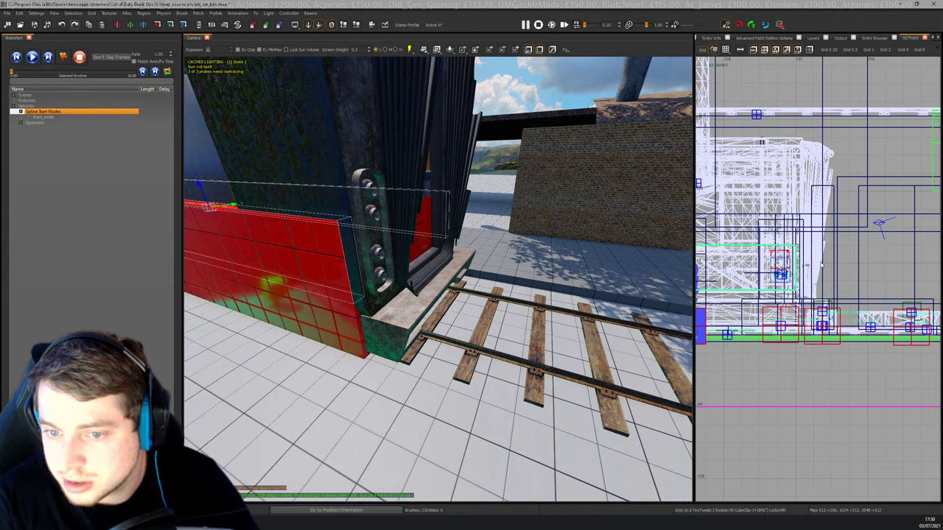
key(Escape)
Clip the ramp-side wall brush twice, splitting off a separate middle section in front of the ramp.
mouse_move(529, 281)
right_down()
mouse_move(519, 295)
mouse_move(435, 235)
right_up()
shift+click(434, 235)
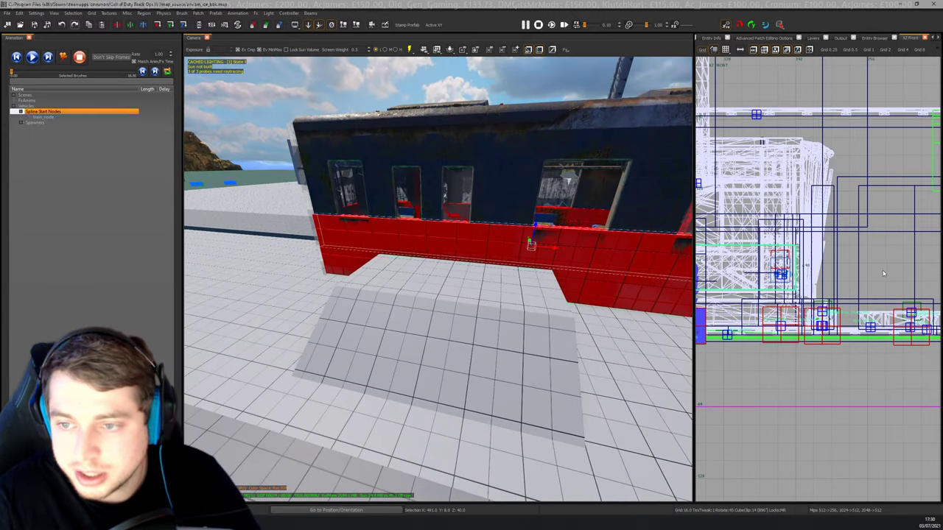
scroll(883, 273, down, 4)
key(ctrl+Tab)
key(ctrl+Tab)
scroll(761, 274, up, 3)
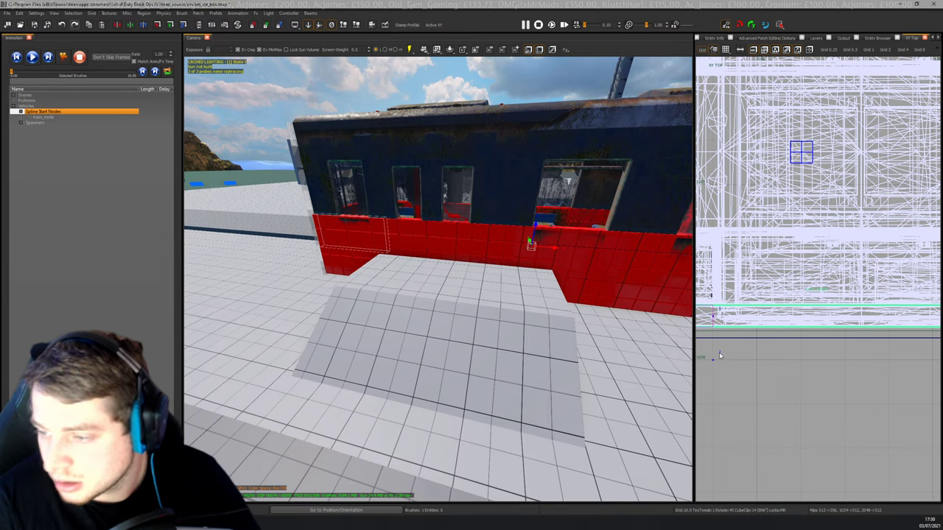
scroll(875, 332, down, 3)
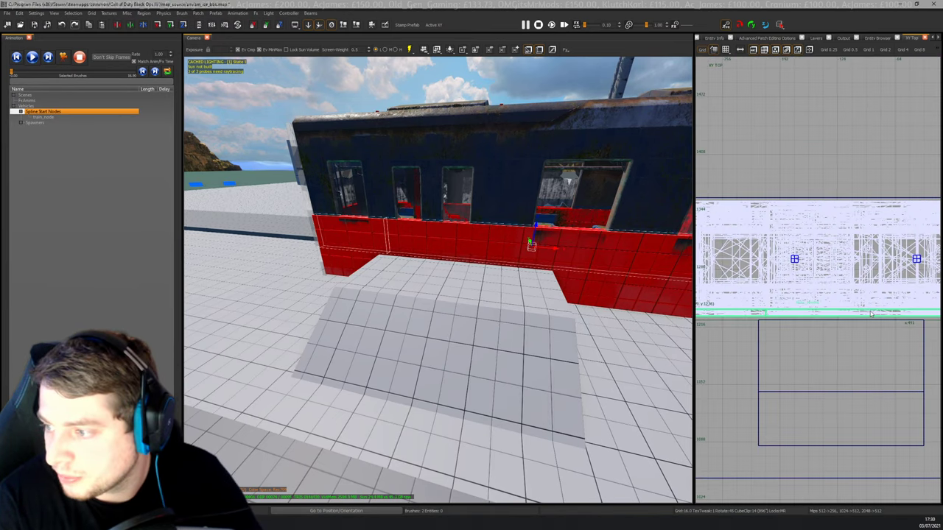
scroll(836, 311, up, 3)
click(833, 352)
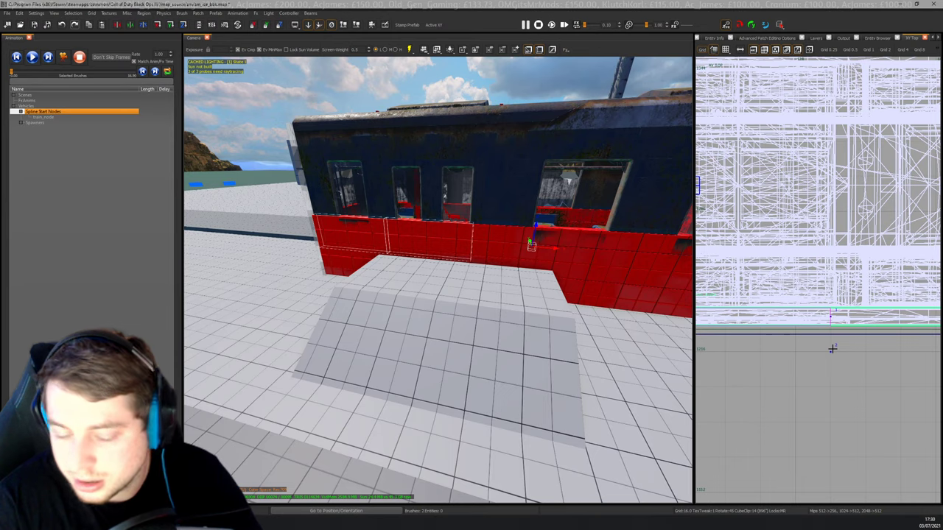
key(shift+Return)
key(Escape)
Pull back the adjoining edge of the long wall section and widen the middle section to close the gap.
shift+click(538, 248)
scroll(781, 278, down, 2)
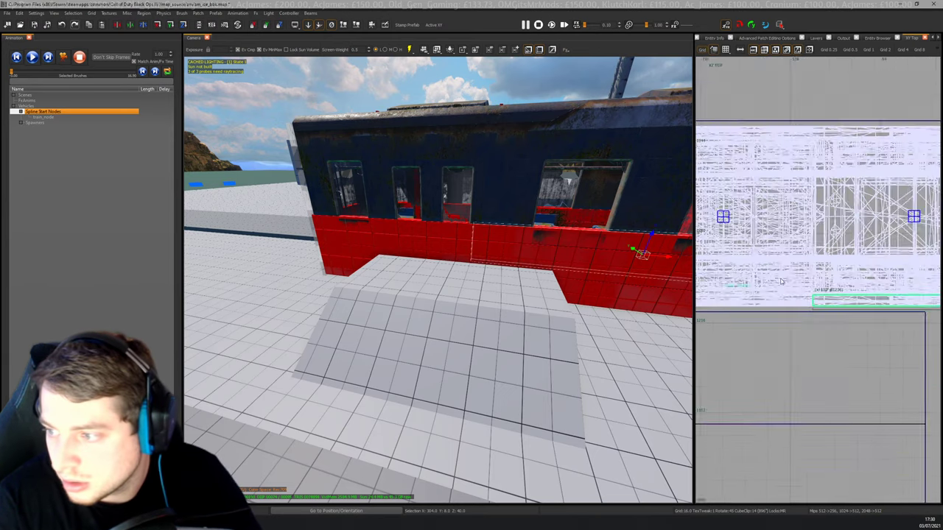
key(ctrl+Tab)
key(ctrl+Tab)
scroll(783, 280, down, 5)
scroll(725, 278, up, 4)
mouse_move(764, 274)
mouse_down()
mouse_move(779, 272)
mouse_move(764, 272)
mouse_up()
click(472, 252)
scroll(785, 266, up, 3)
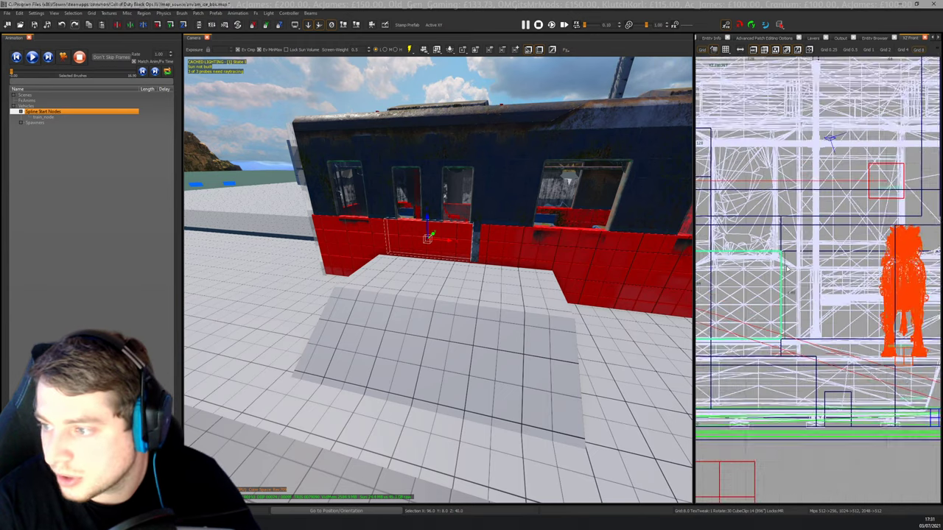
key(Escape)
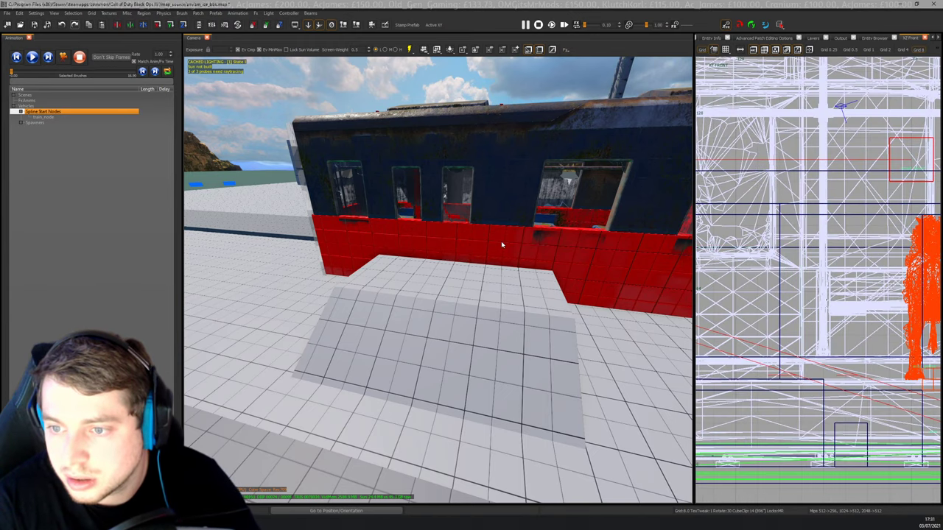
Apply the teal dev_gloss_grid_11 material to the middle wall section in front of the ramp.
shift+click(501, 241)
shift+click(463, 243)
key(Escape)
right_drag(458, 246, 464, 251)
scroll(465, 253, up, 1)
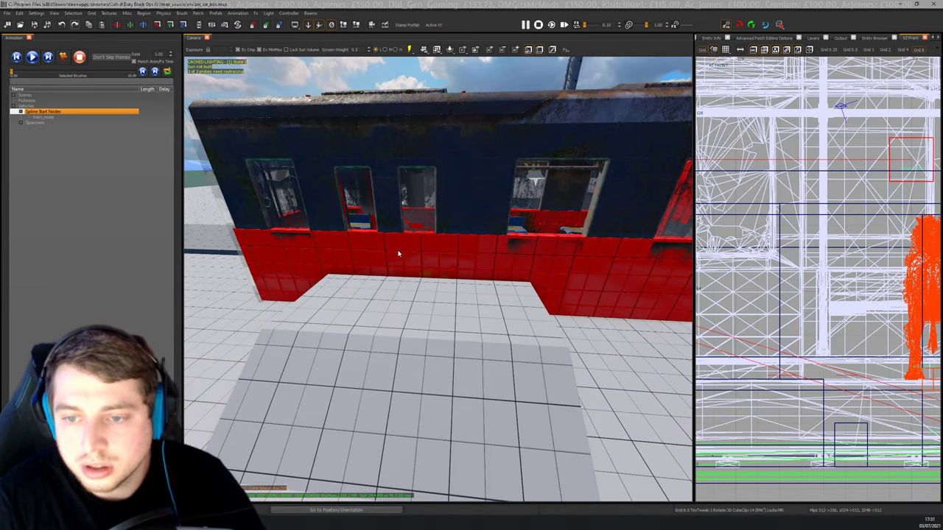
click(408, 254)
key(t)
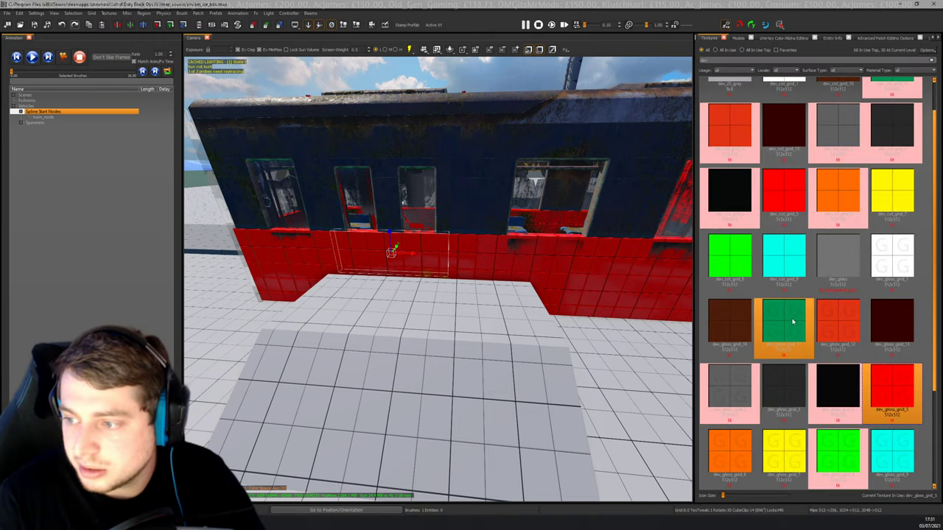
click(783, 321)
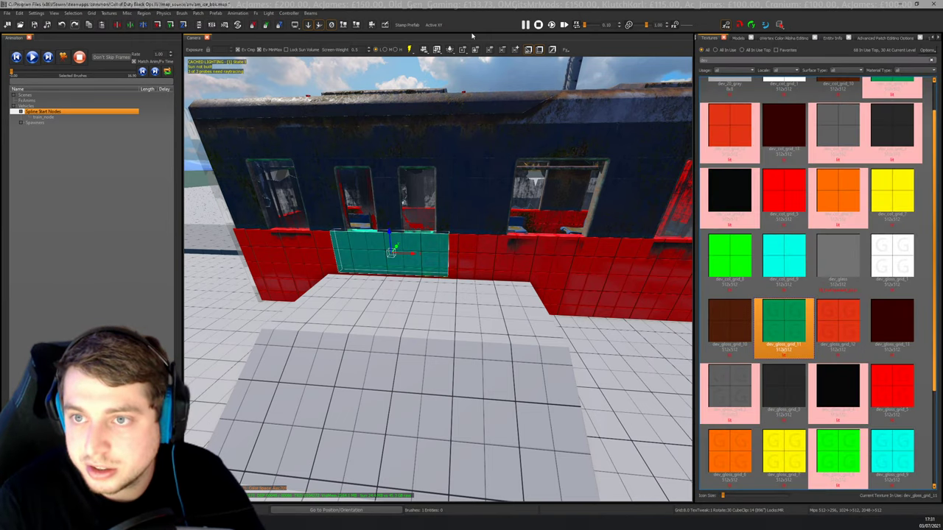
Clip the teal wall section vertically at its centre, splitting it into two halves.
key(t)
scroll(811, 287, down, 2)
scroll(806, 284, up, 1)
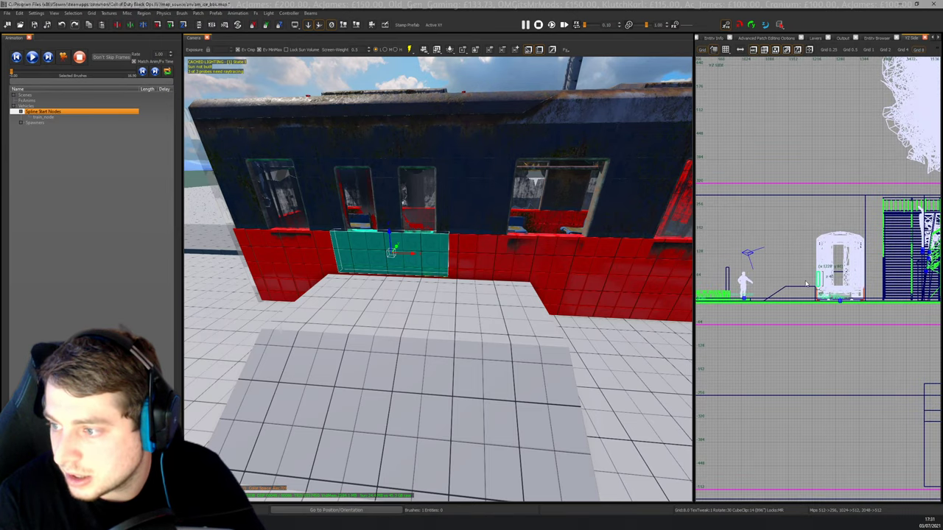
scroll(811, 281, up, 3)
click(822, 298)
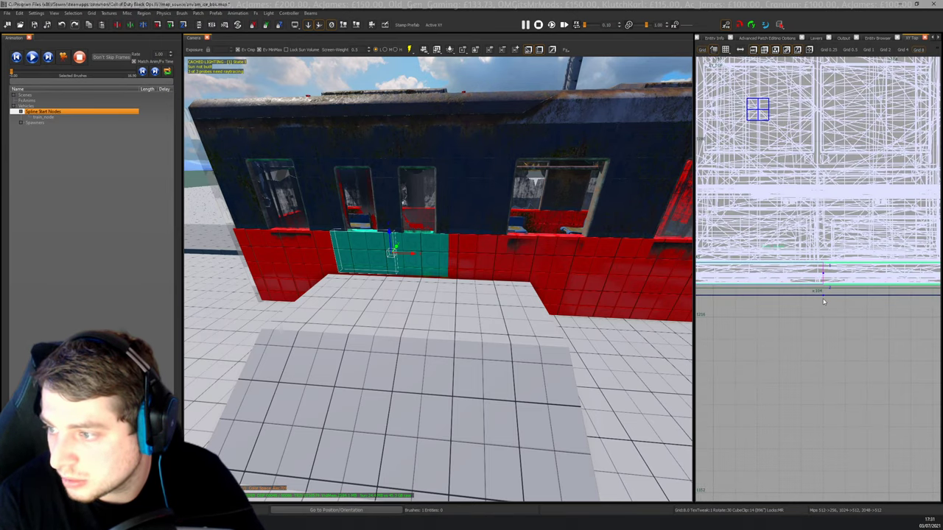
key(shift+Return)
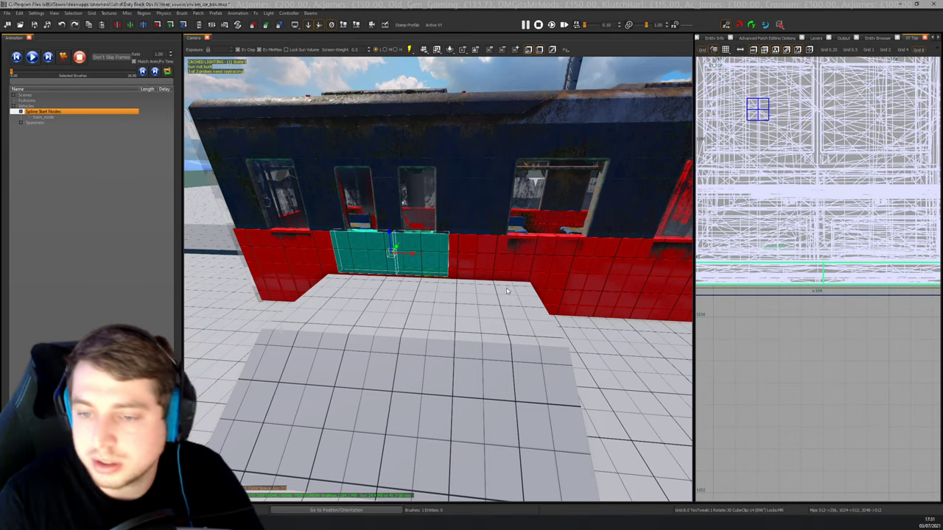
Shift the seam between the two teal wall halves slightly, narrowing the left half and widening the right half.
right_drag(507, 291, 484, 292)
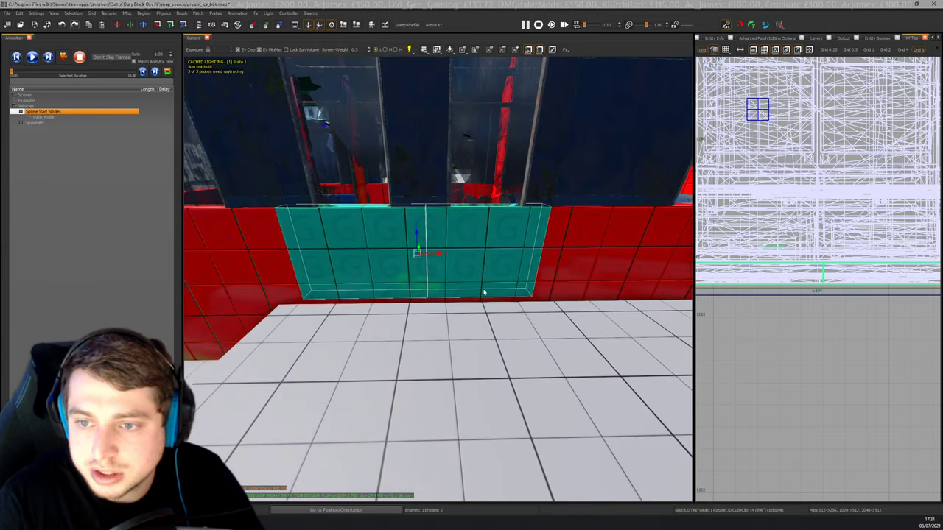
shift+click(426, 192)
key(Escape)
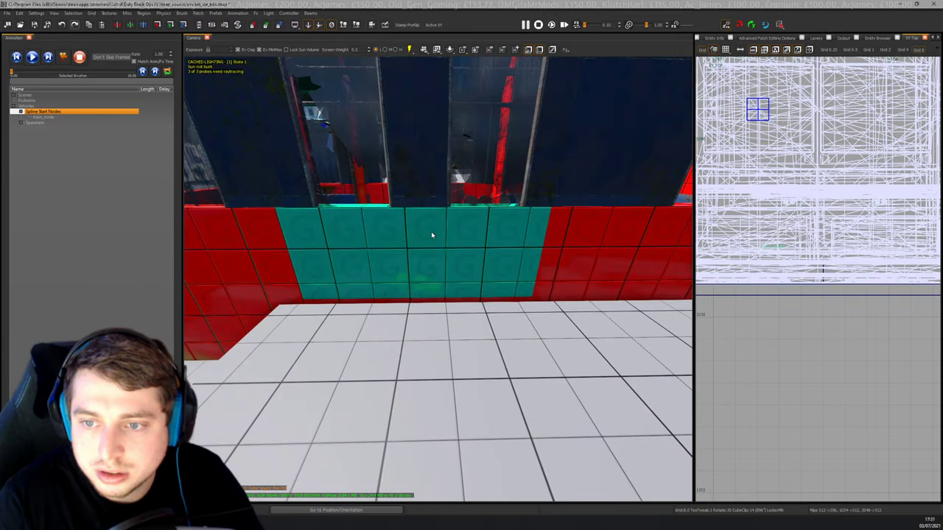
shift+click(430, 232)
shift+click(370, 243)
key(Escape)
shift+click(371, 242)
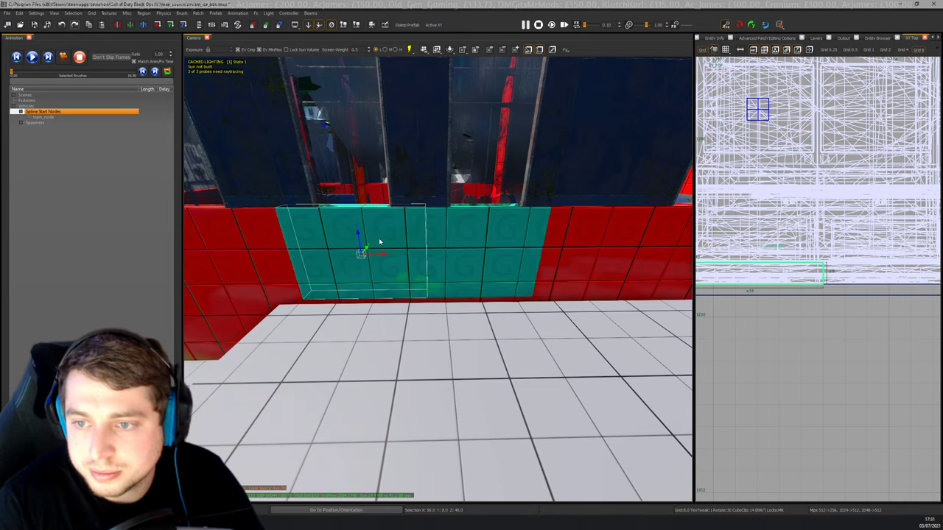
key(ctrl+Tab)
key(ctrl+Tab)
key(ctrl+Tab)
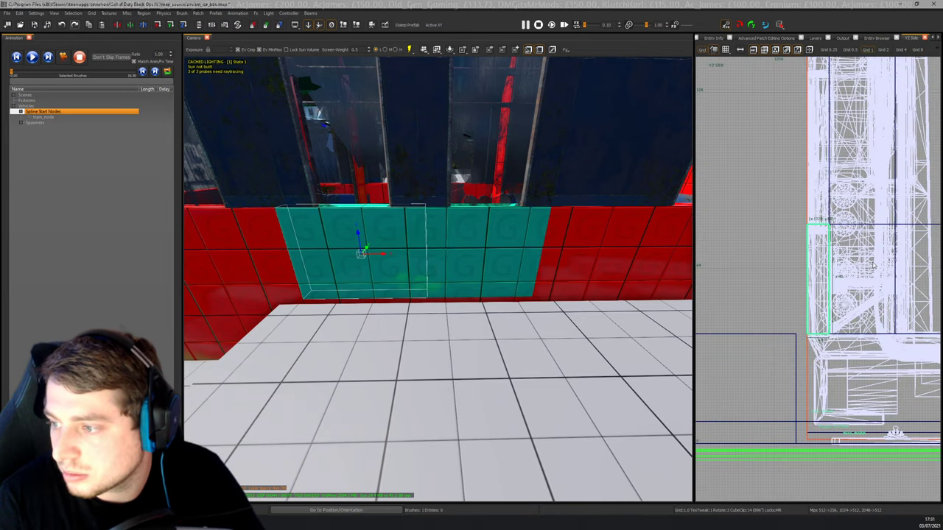
scroll(912, 280, up, 5)
drag(887, 278, 797, 279)
key(Escape)
shift+click(510, 247)
scroll(779, 275, down, 6)
scroll(824, 274, up, 4)
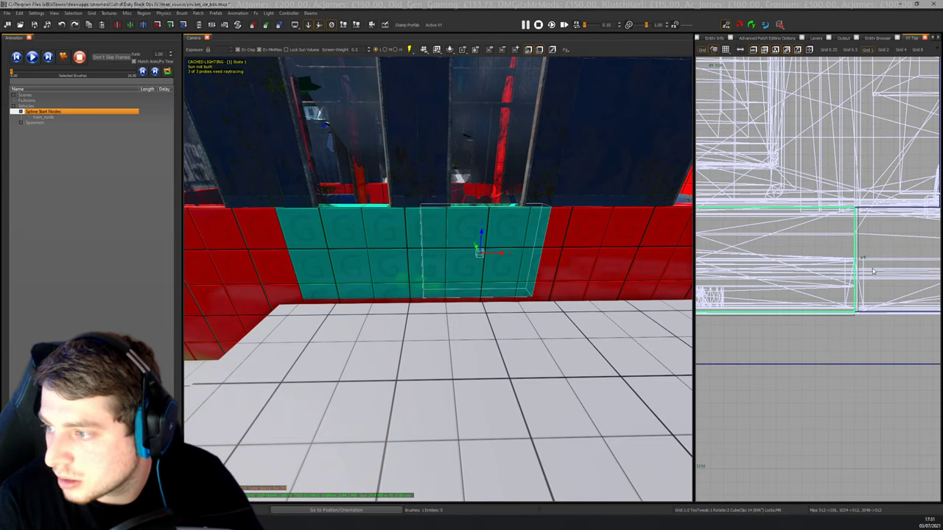
scroll(892, 262, down, 5)
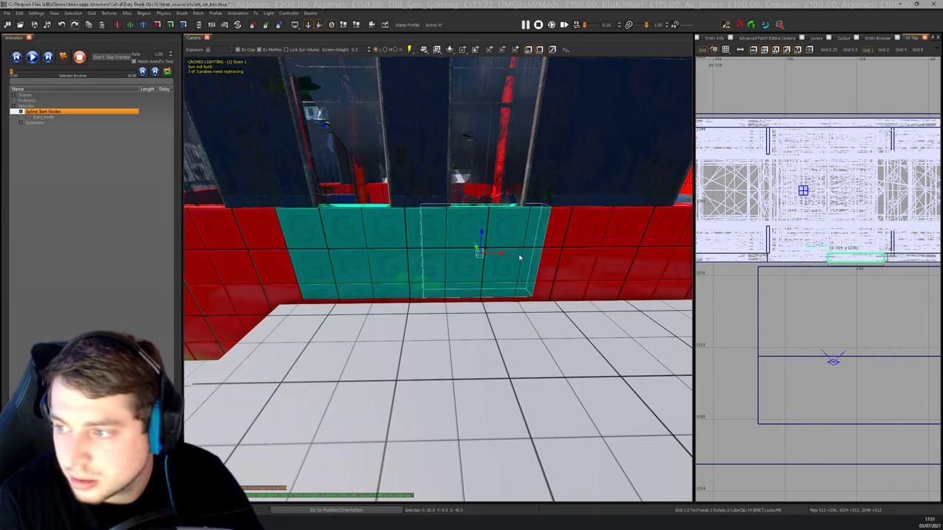
Pull the left teal half's outer edge in by 4 units and extend the adjoining red wall section to meet it.
key(Escape)
shift+click(359, 253)
scroll(792, 252, up, 3)
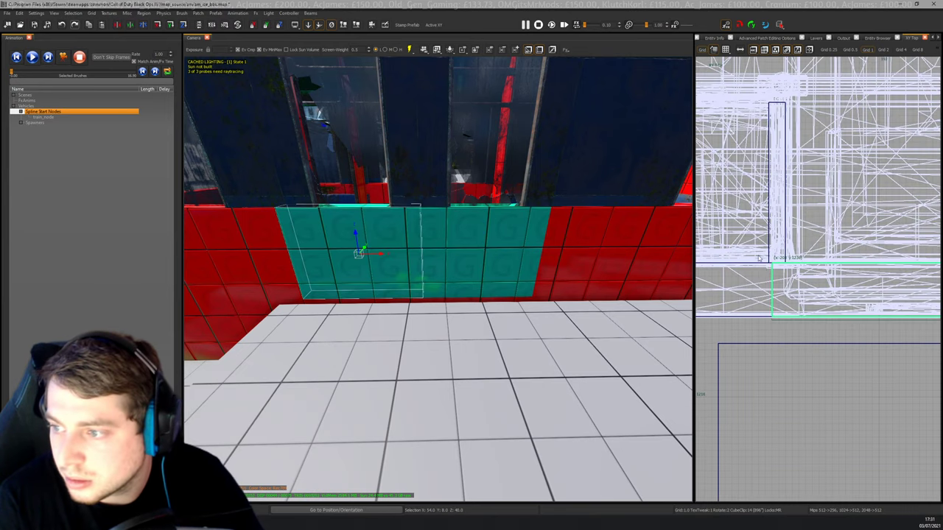
drag(768, 282, 786, 282)
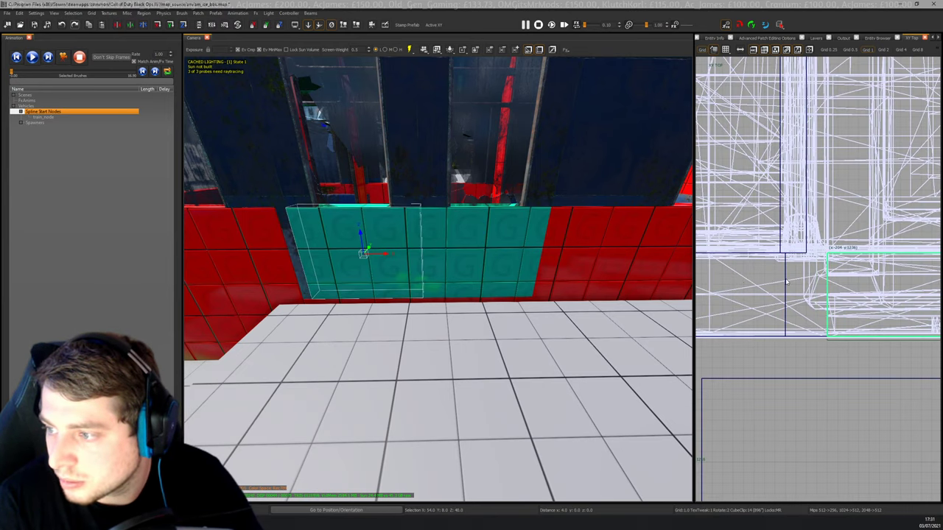
key(Escape)
shift+click(271, 255)
scroll(689, 272, down, 3)
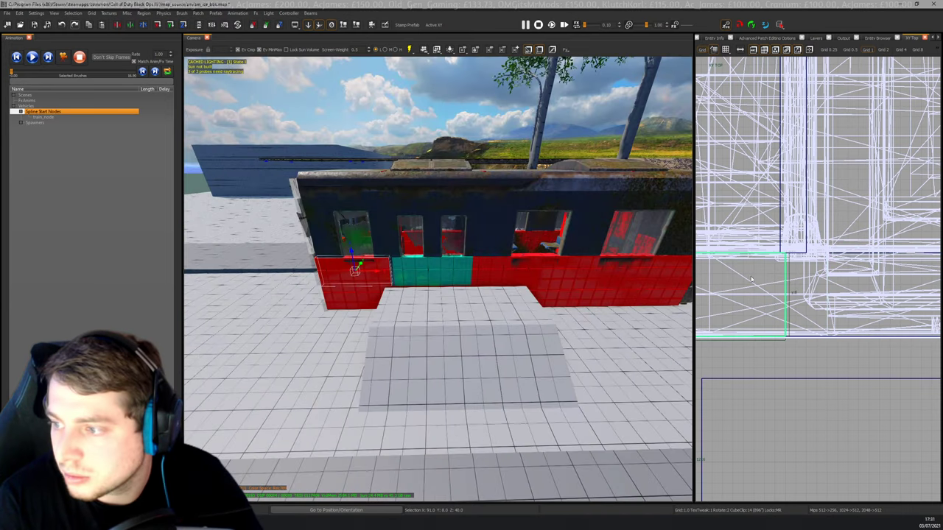
scroll(766, 279, up, 2)
mouse_move(841, 290)
mouse_down()
mouse_move(917, 293)
mouse_move(905, 293)
mouse_up()
key(Escape)
Try to thin both teal door halves by moving their front and back faces 1 unit inward.
key(w)
mouse_move(475, 277)
right_down()
mouse_move(472, 292)
mouse_move(480, 286)
right_up()
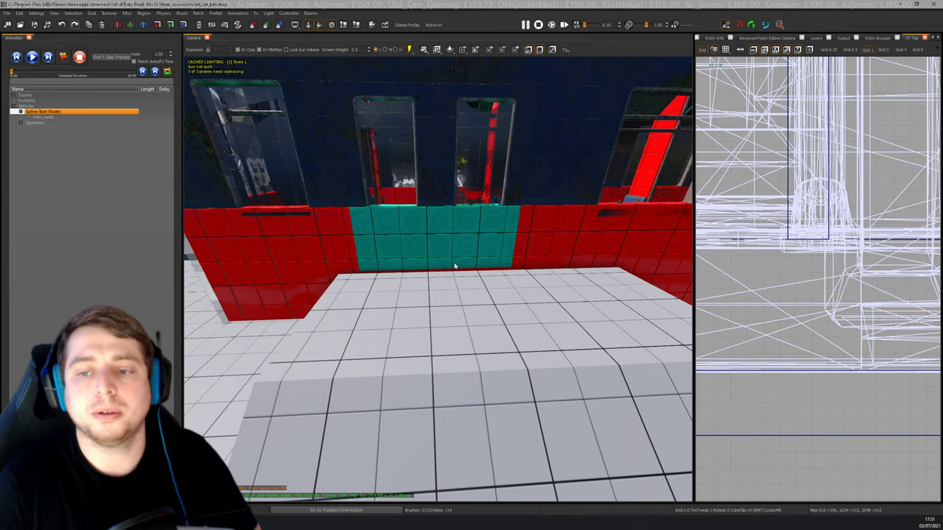
shift+click(461, 257)
shift+click(419, 255)
key(ctrl+Tab)
key(ctrl+Tab)
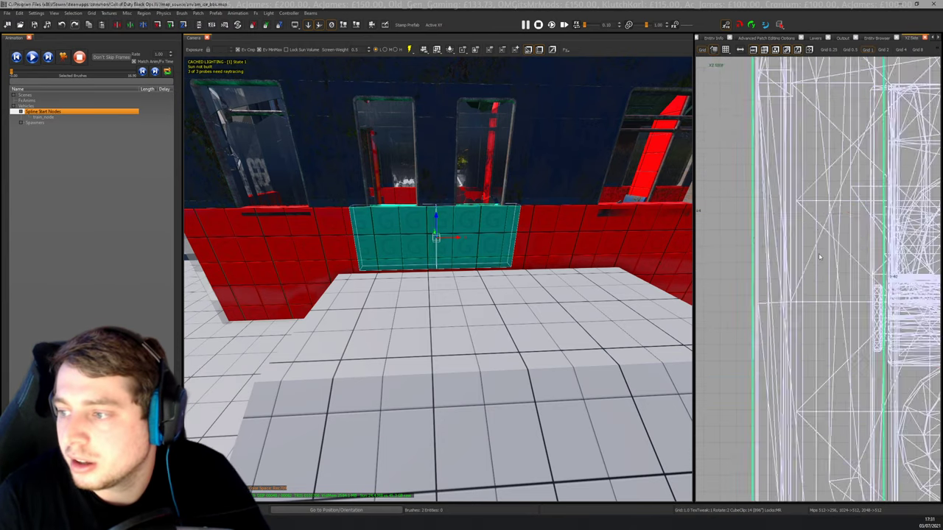
key(ctrl+Tab)
scroll(814, 300, down, 1)
scroll(817, 352, up, 3)
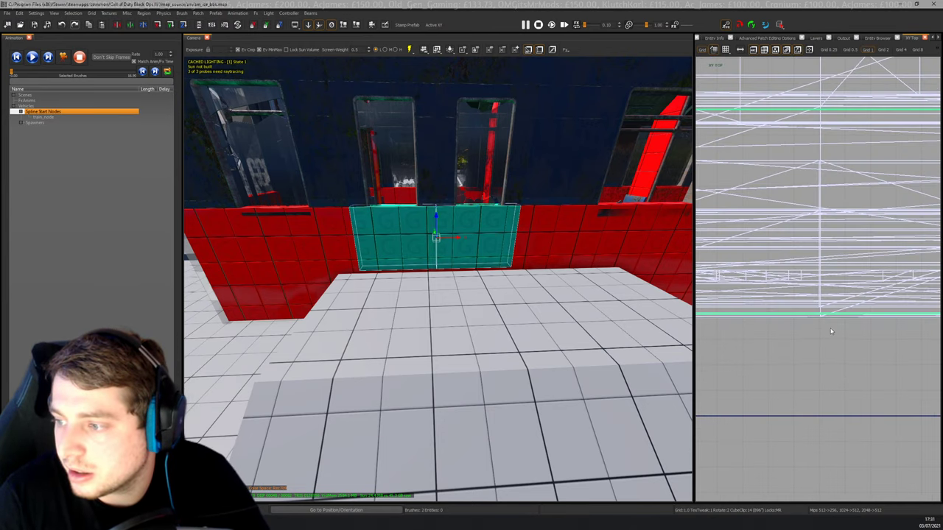
drag(831, 330, 832, 292)
drag(822, 92, 823, 107)
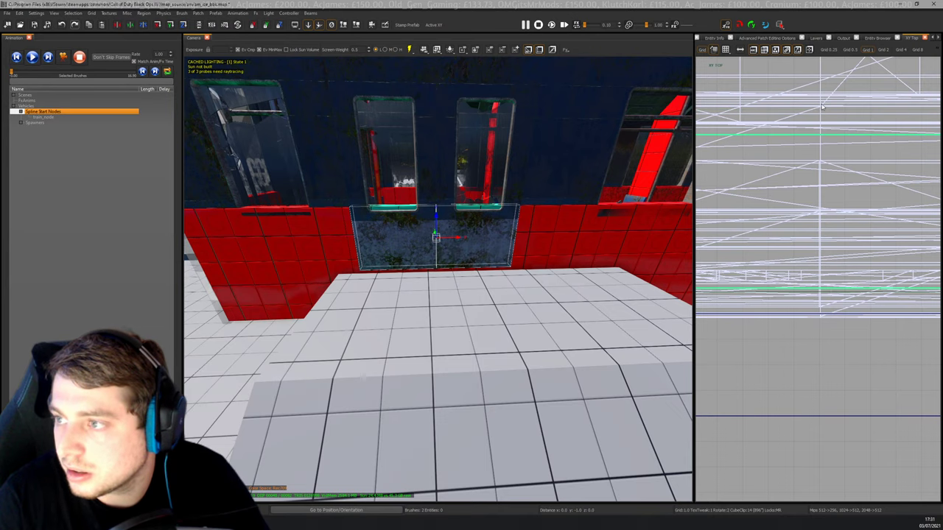
mouse_move(514, 188)
right_down()
mouse_move(524, 184)
mouse_move(508, 187)
right_up()
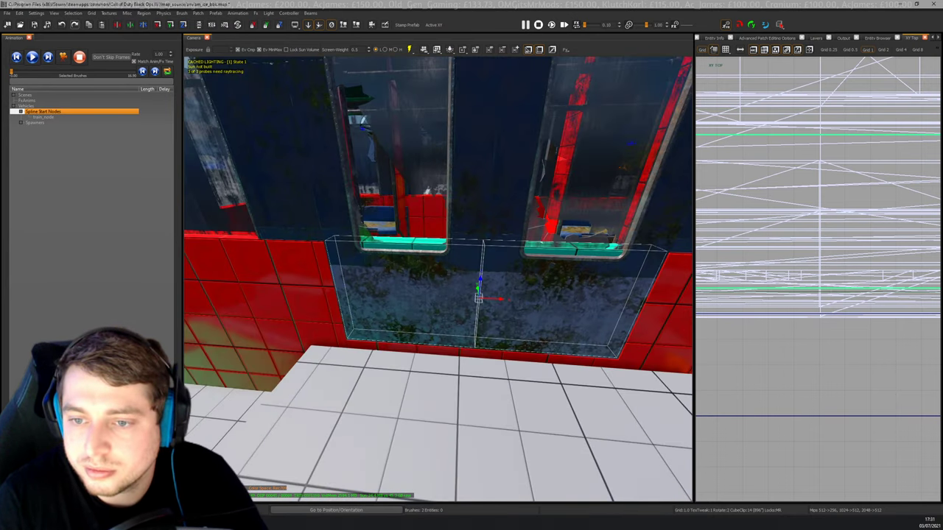
key(ctrl+z)
key(ctrl+z)
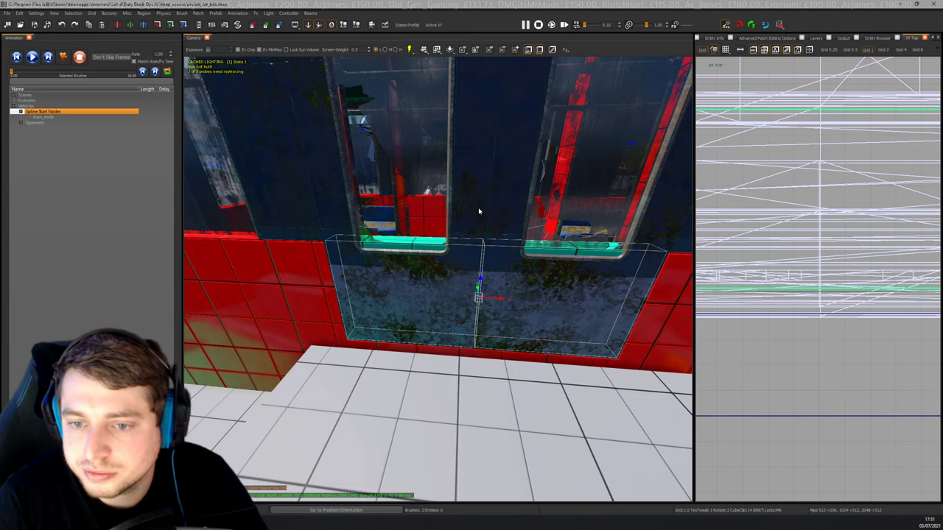
scroll(484, 207, down, 4)
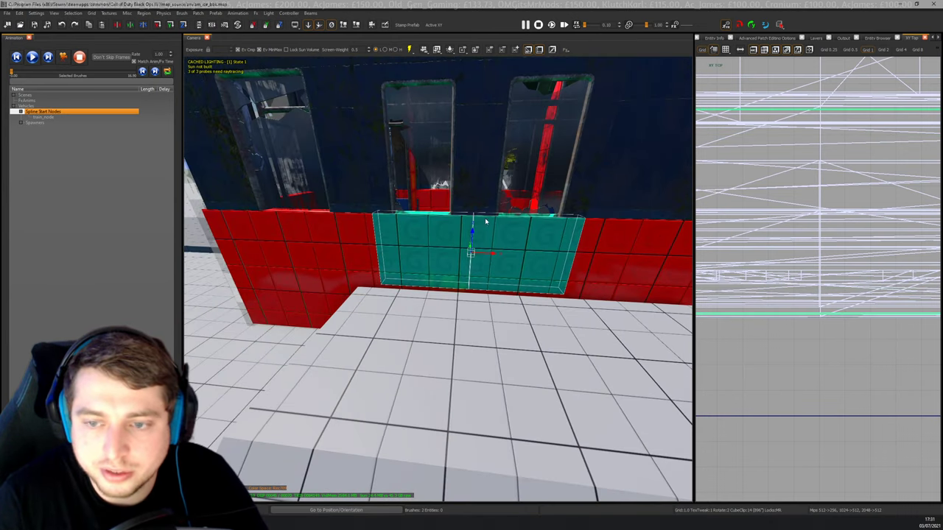
key(Escape)
Close the Animation panel to widen the camera view of the carriage.
scroll(492, 220, down, 3)
scroll(472, 223, down, 2)
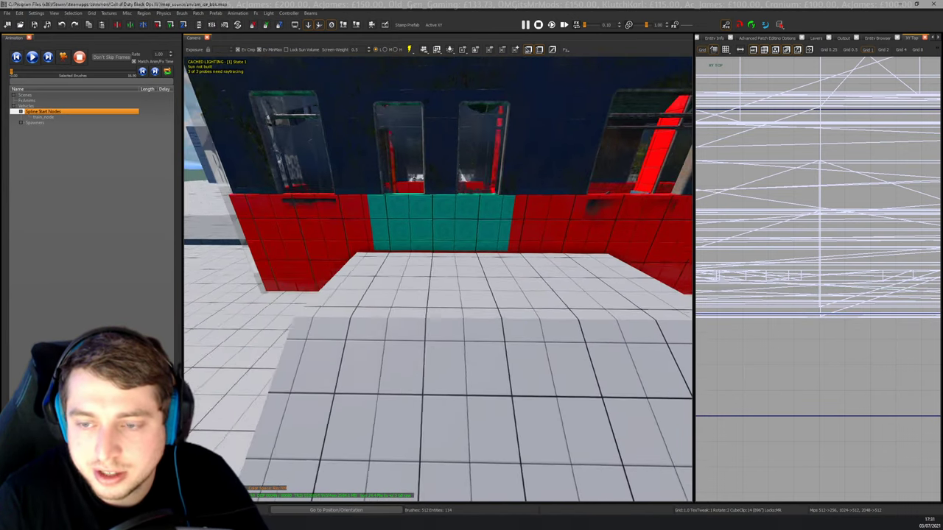
mouse_move(472, 222)
right_down()
mouse_move(508, 197)
mouse_move(500, 203)
mouse_move(489, 177)
mouse_move(472, 222)
mouse_move(491, 214)
mouse_move(464, 243)
mouse_move(451, 241)
mouse_move(461, 233)
right_up()
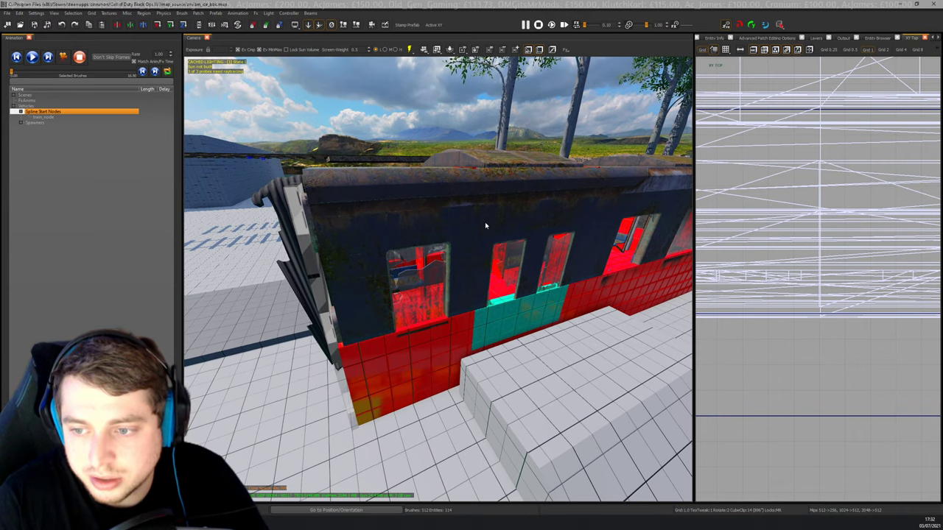
click(28, 38)
right_drag(449, 253, 356, 289)
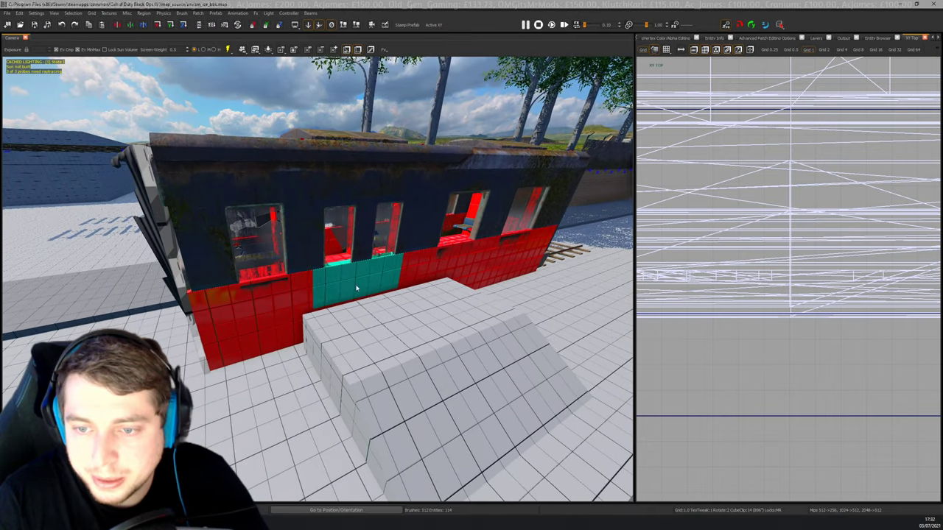
shift+click(333, 313)
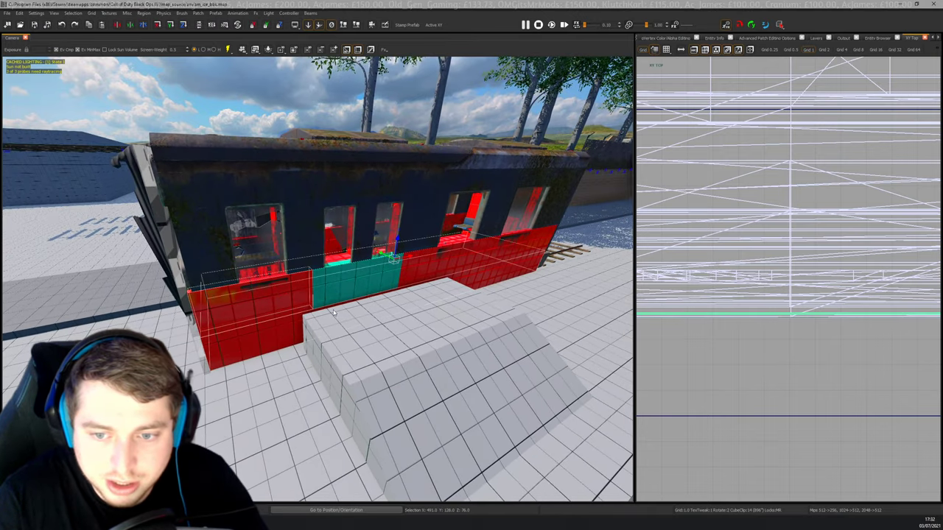
shift+click(417, 273)
shift+click(373, 282)
mouse_move(374, 282)
right_down()
mouse_move(470, 271)
mouse_move(517, 301)
mouse_move(574, 305)
mouse_move(501, 299)
right_up()
shift+click(502, 298)
scroll(764, 263, down, 14)
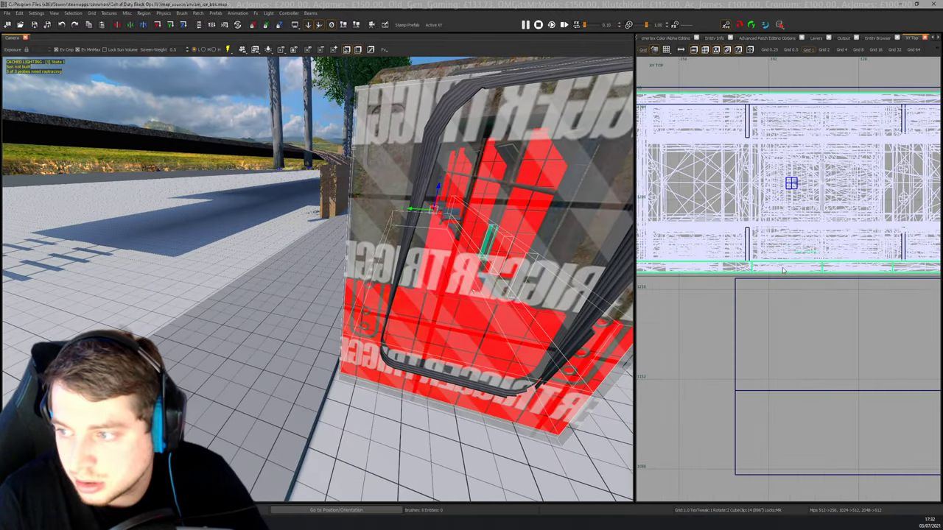
scroll(764, 254, up, 2)
scroll(739, 249, down, 2)
key(Escape)
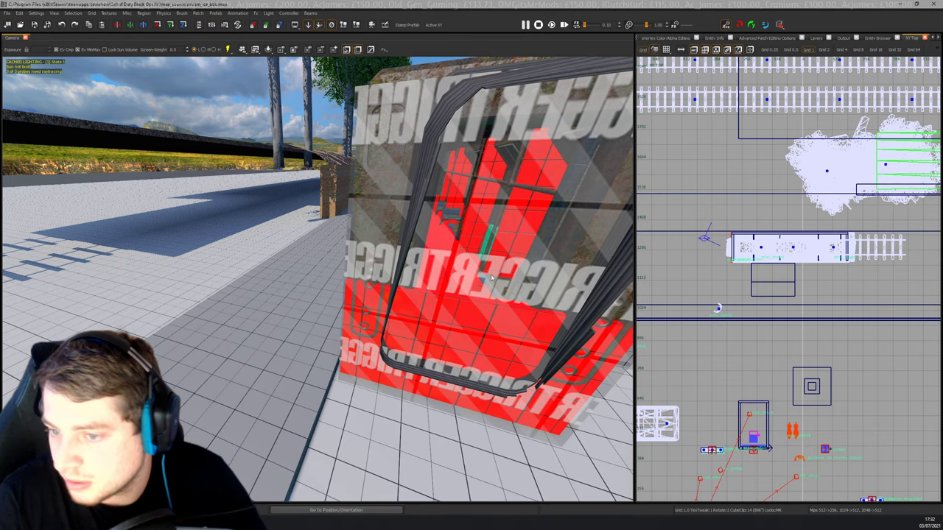
Add a target key to the train_kill trigger at the carriage front and set its value to train_full.
click(460, 269)
key(n)
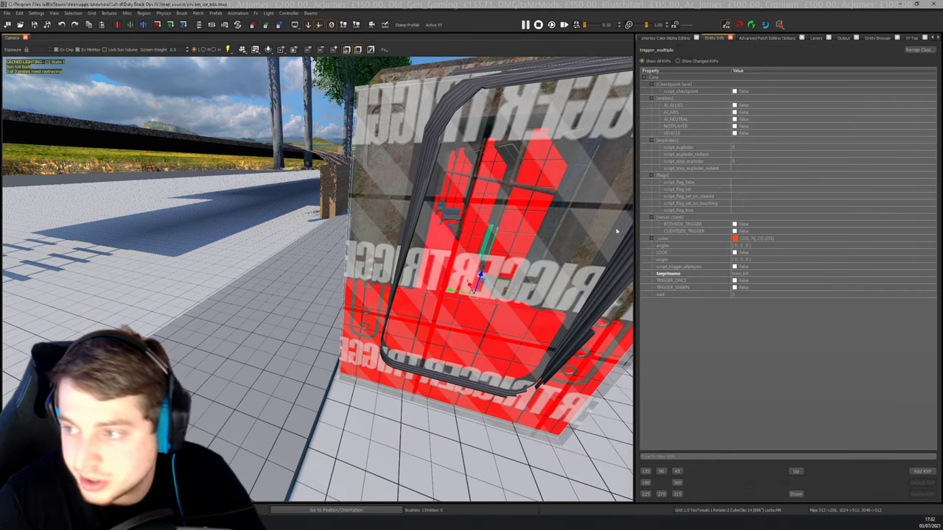
mouse_move(441, 280)
right_down()
mouse_move(508, 280)
mouse_move(442, 281)
right_up()
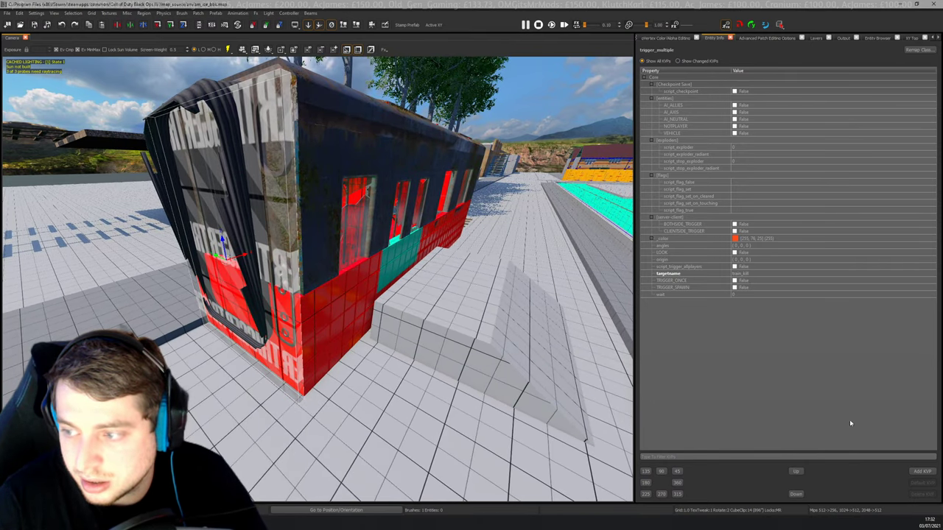
click(920, 472)
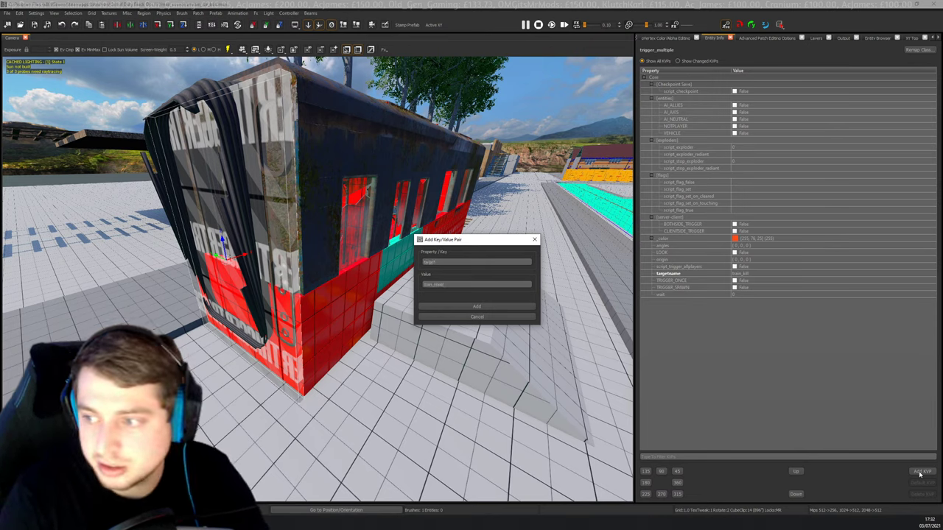
click(476, 306)
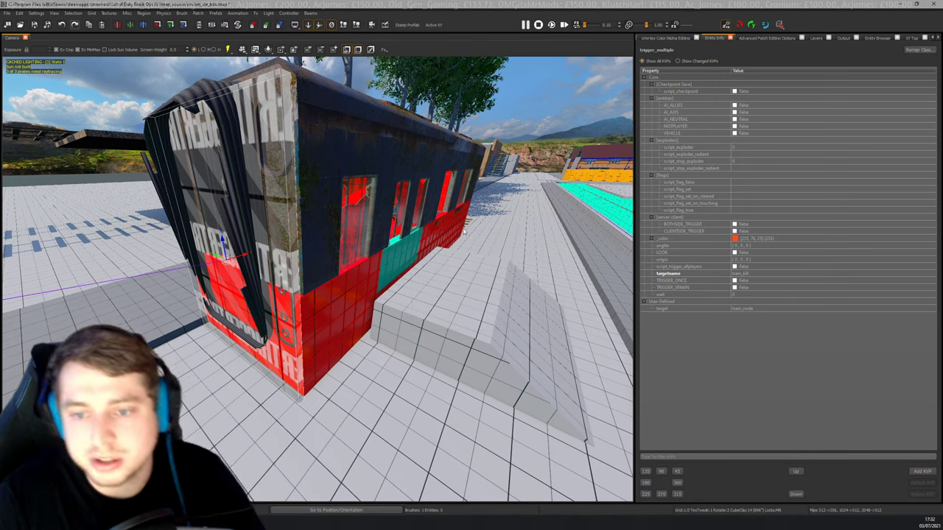
click(762, 309)
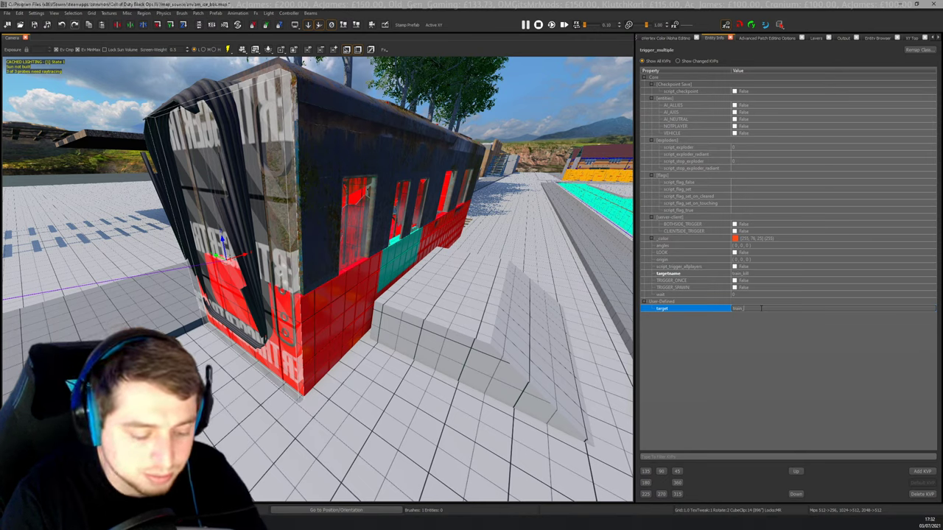
key(Return)
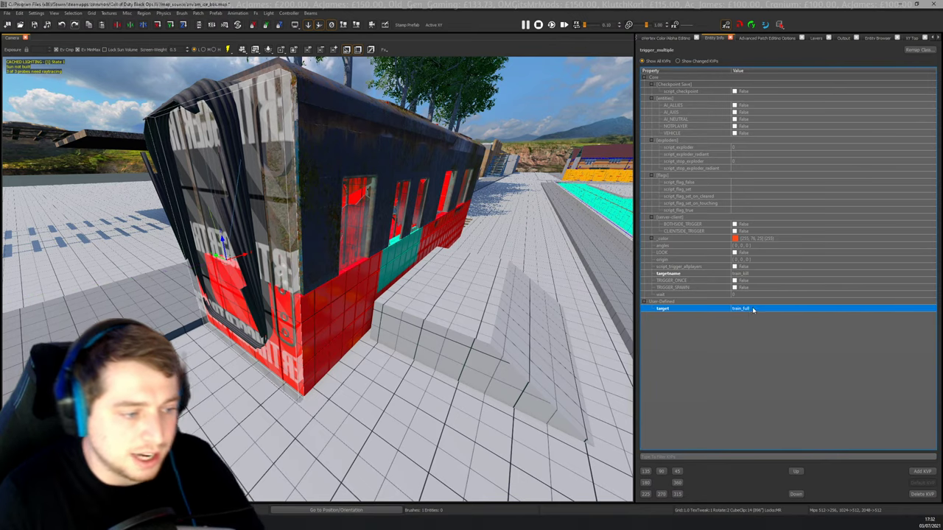
Find the script origin entity by searching "orig" and place one on the carriage roof.
scroll(313, 288, down, 3)
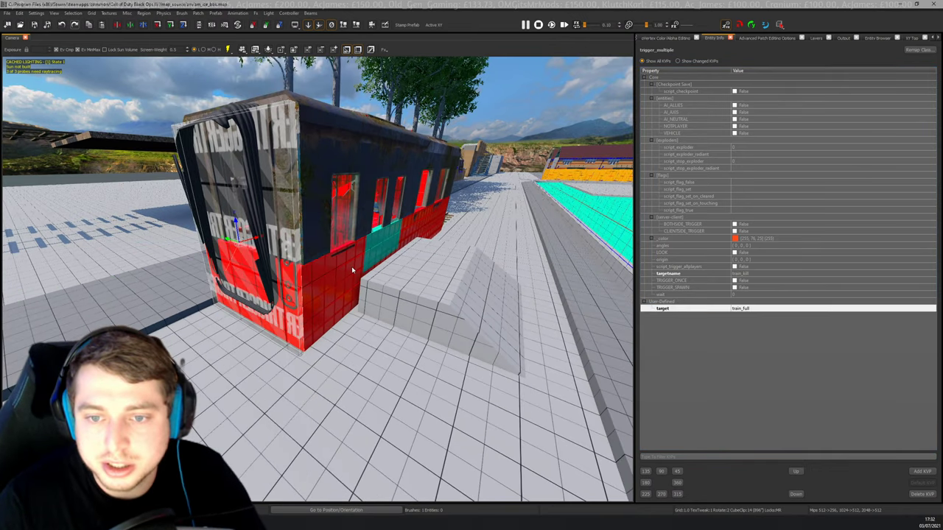
right_drag(352, 270, 359, 267)
key(Escape)
shift+click(310, 228)
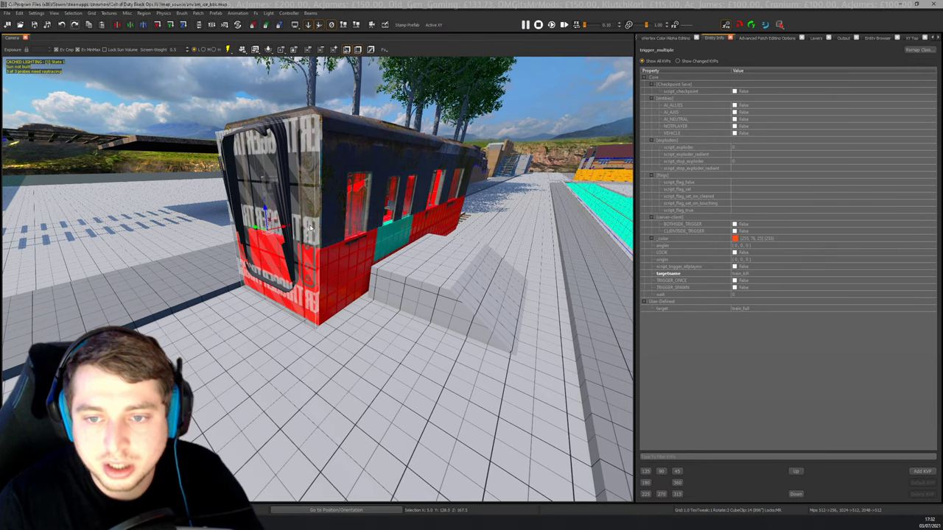
key(Escape)
ctrl+right_drag(413, 237, 409, 224)
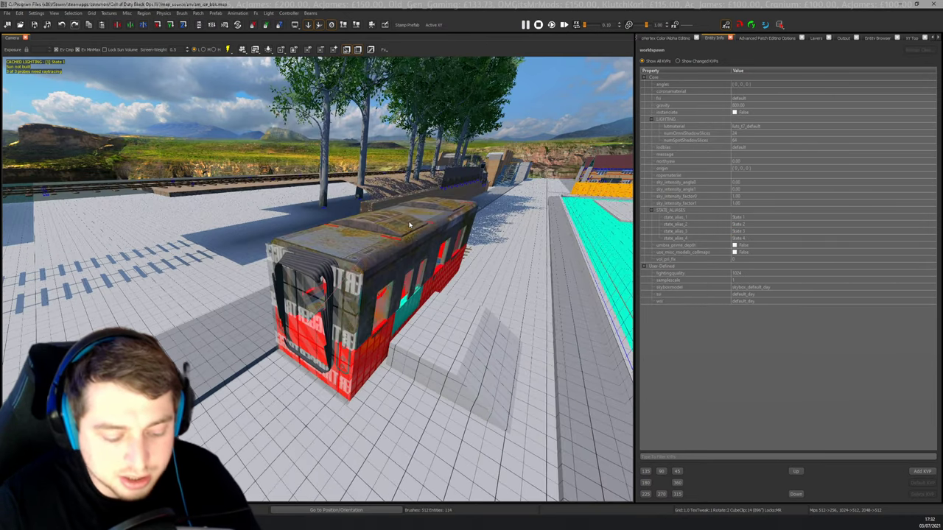
key(m)
key(b)
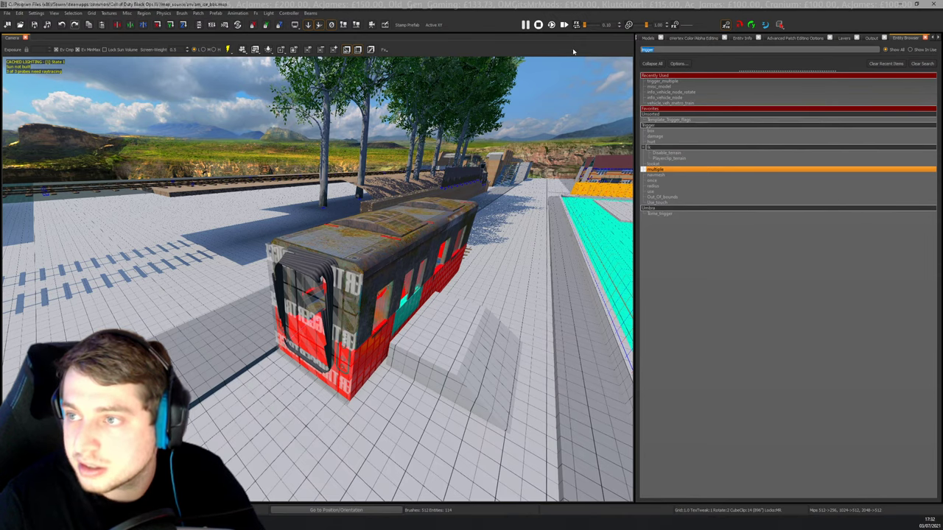
text(orig)
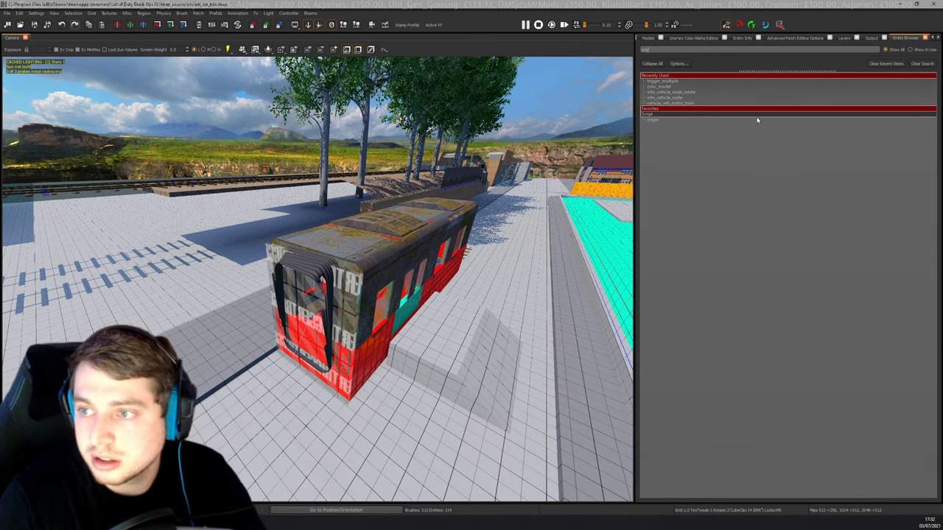
drag(657, 120, 371, 252)
Set the targetname of the script origin on the carriage roof to train_full.
right_drag(371, 252, 424, 254)
key(n)
click(753, 112)
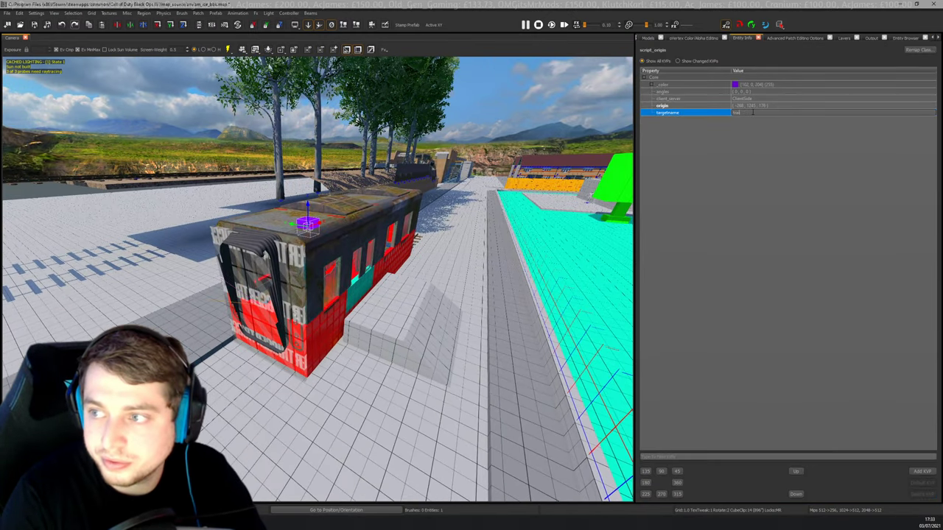
text(train_full)
key(Return)
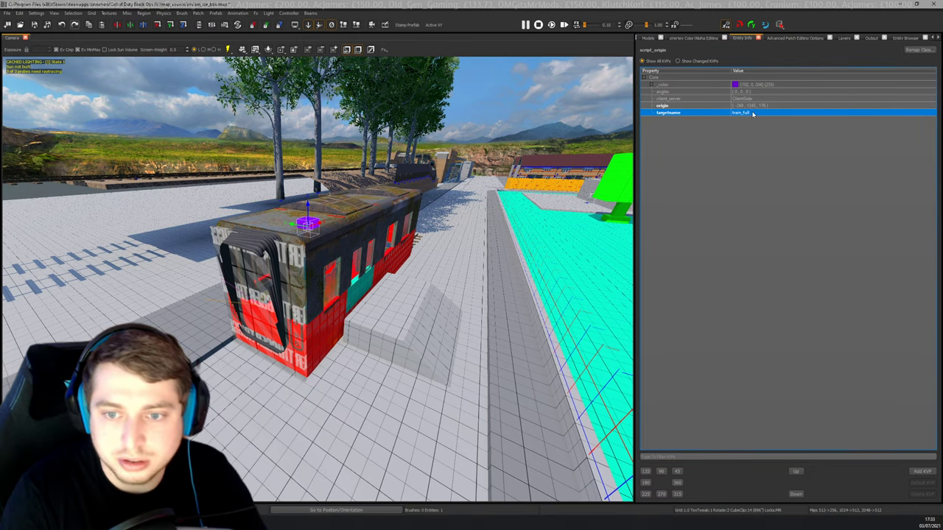
Select the subway carriage model and convert it to a script model entity.
mouse_move(414, 269)
right_down()
mouse_move(386, 272)
mouse_move(417, 280)
right_up()
key(Escape)
shift+click(333, 277)
shift+click(324, 227)
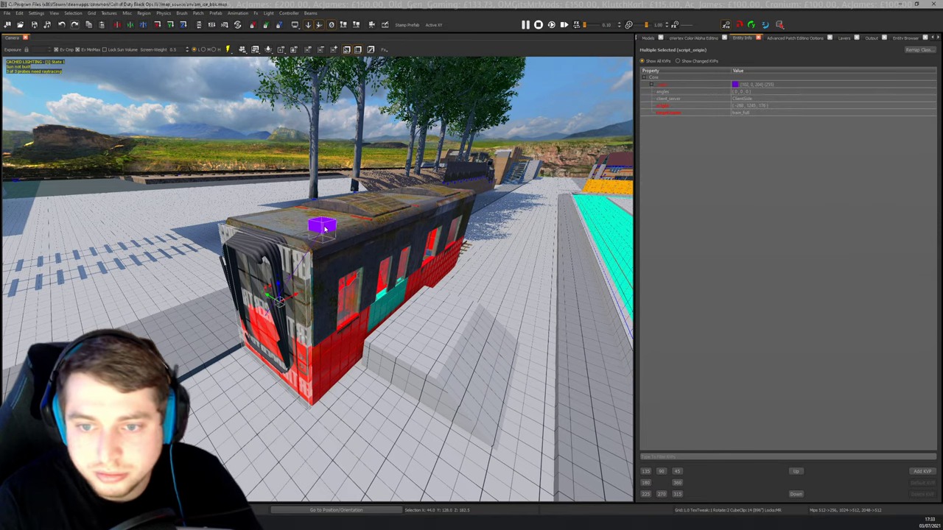
click(325, 249)
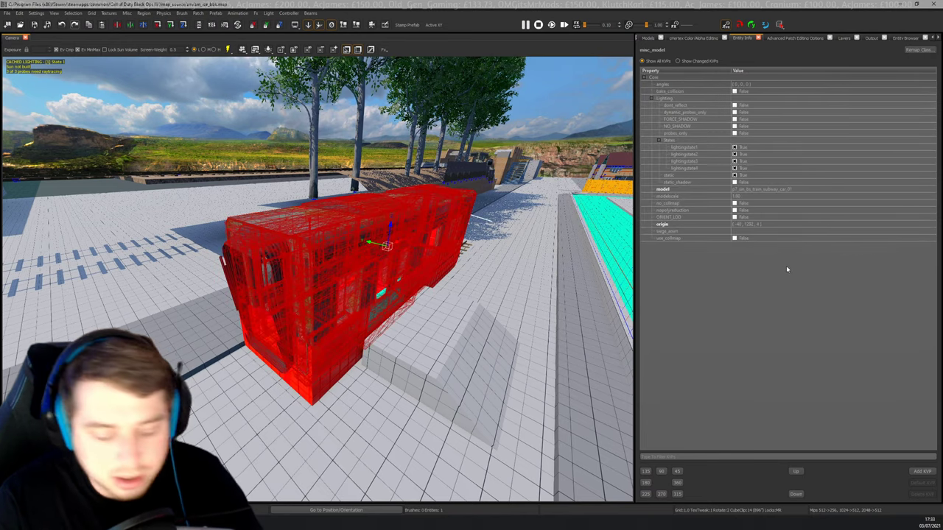
key(b)
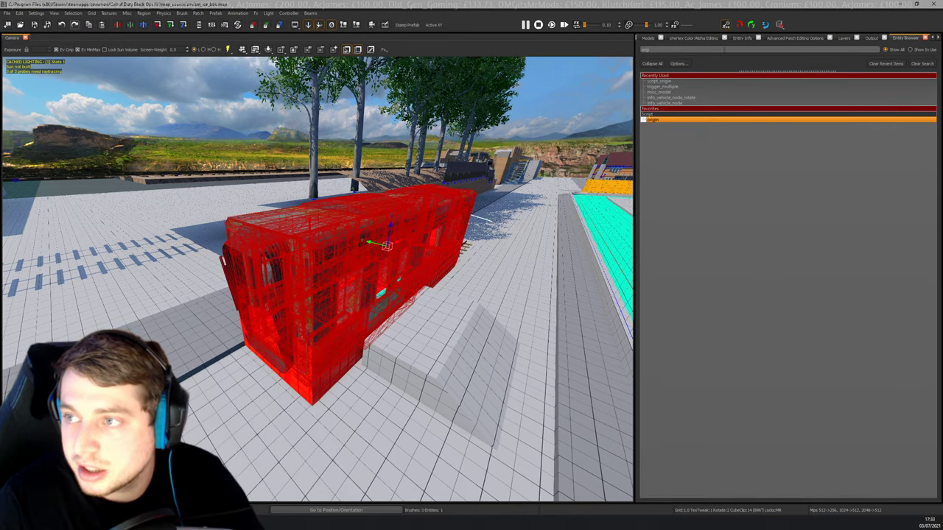
key(BackSpace)
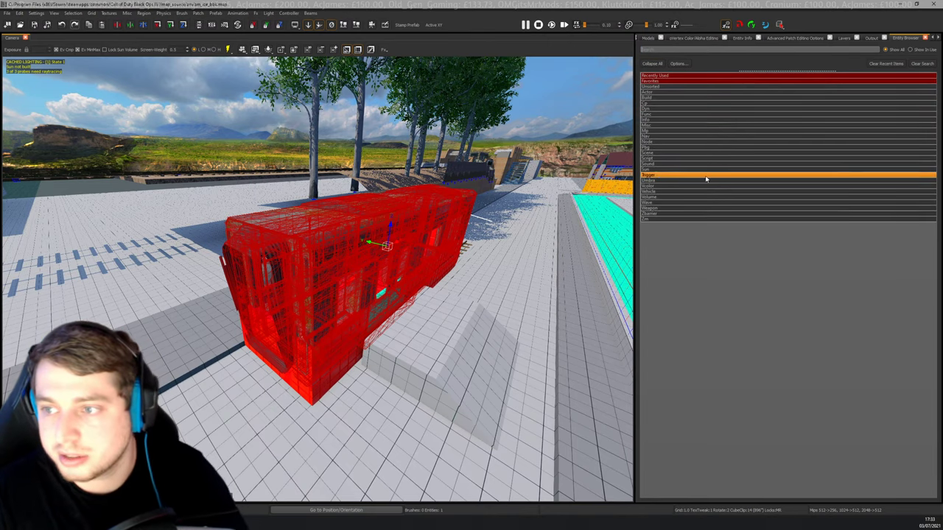
double_click(652, 159)
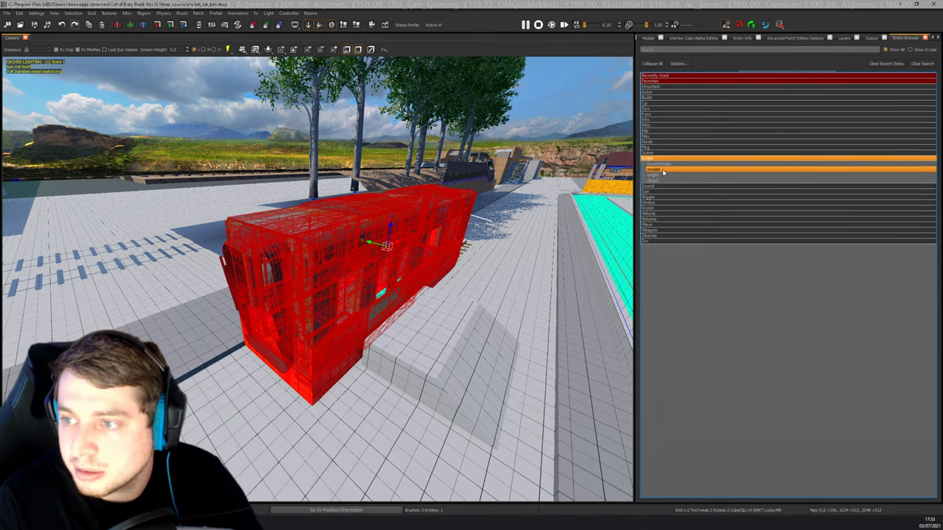
double_click(662, 171)
scroll(436, 249, up, 3)
Add a target key with the value train_full to the carriage's script model.
key(n)
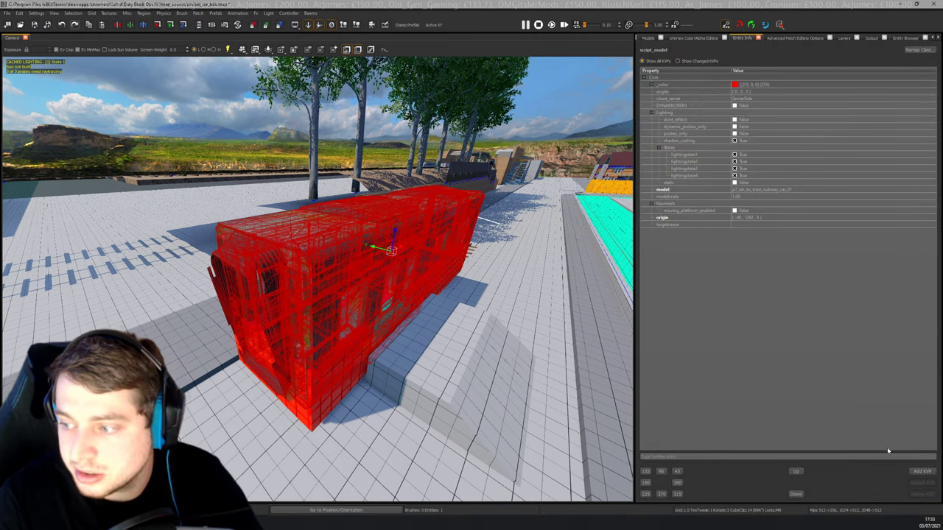
click(929, 472)
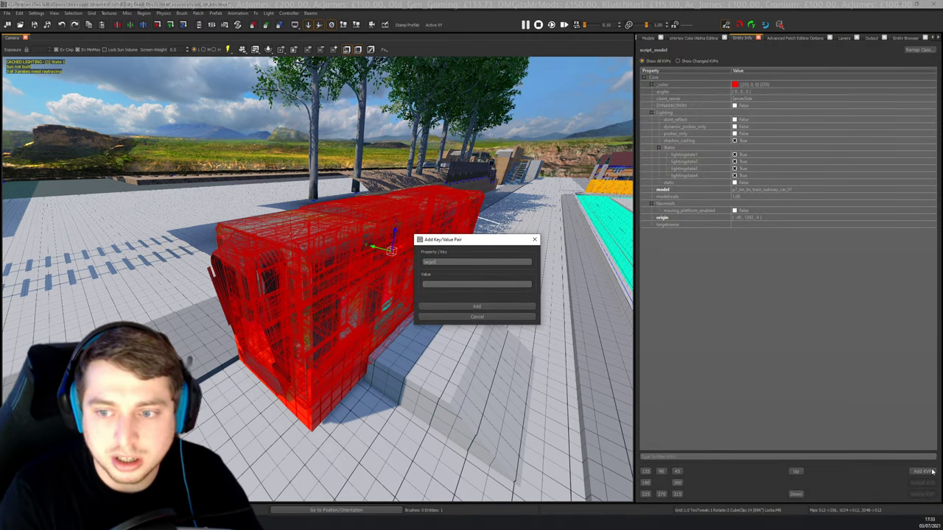
key(Tab)
text(trai)
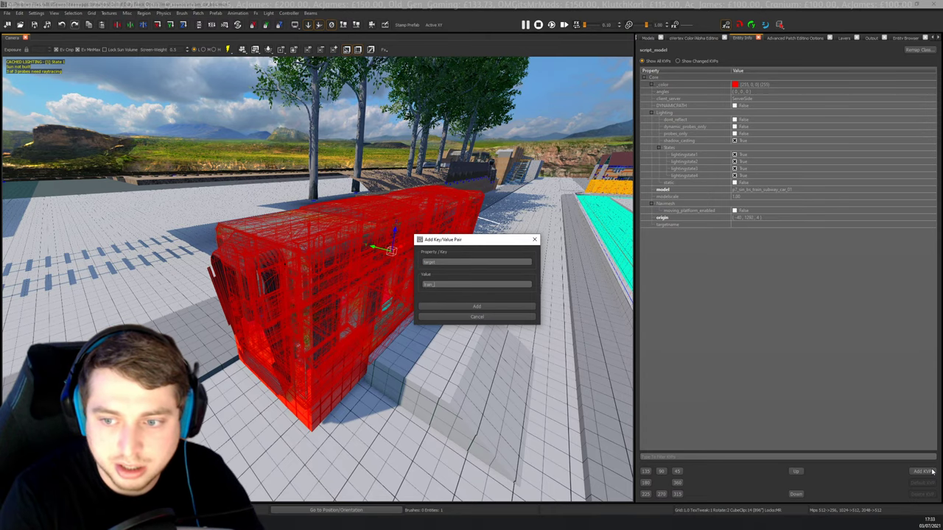
text(n_full)
key(Return)
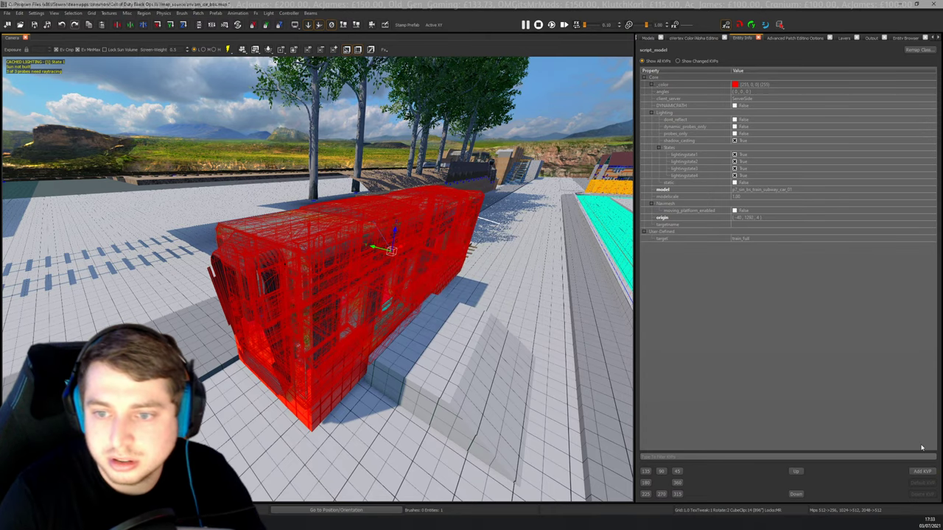
Hide the carriage model and select the upright red wall brushes standing inside it.
right_drag(508, 290, 459, 290)
key(h)
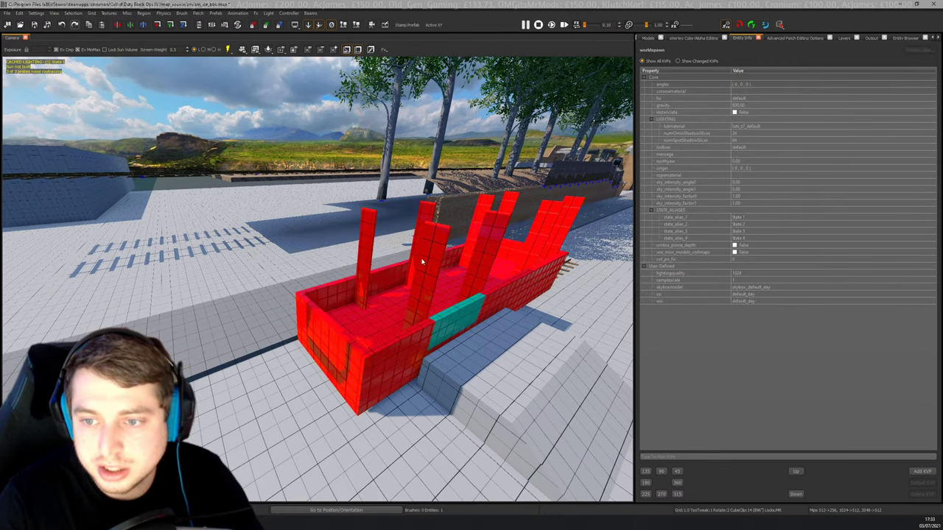
shift+click(423, 263)
shift+click(365, 235)
shift+click(423, 212)
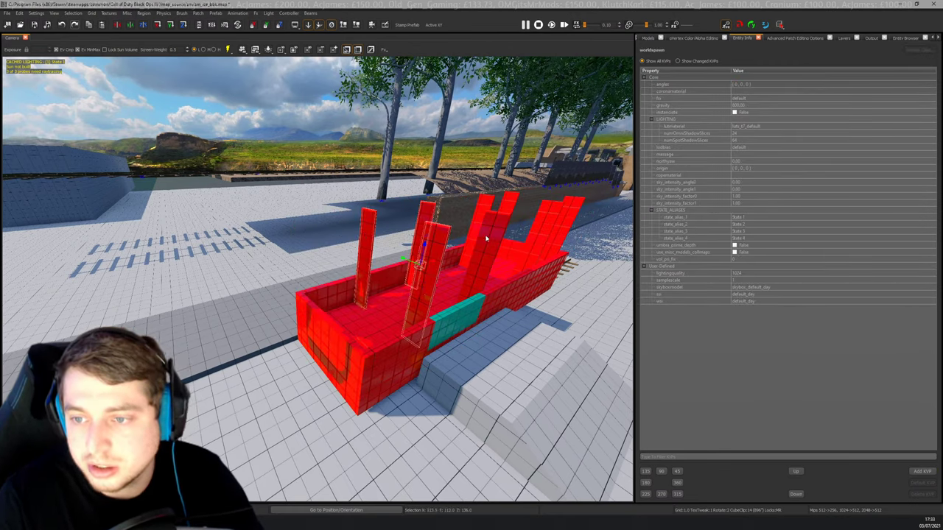
Convert all the red clip brushes of the train carriage, including uprights, floor and walls, into a script_brushmodel.
shift+click(488, 238)
shift+click(480, 204)
shift+click(508, 204)
shift+click(548, 214)
shift+click(568, 210)
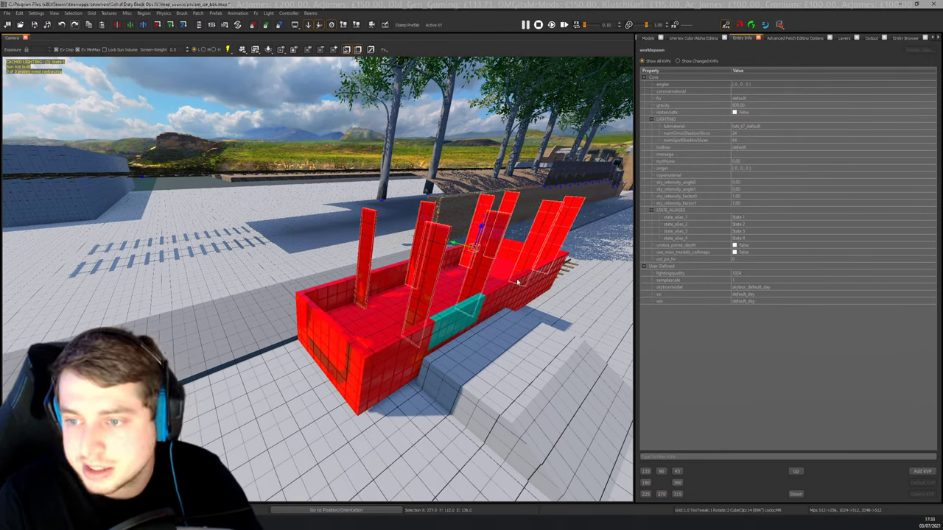
shift+click(518, 281)
shift+click(508, 253)
shift+click(452, 258)
shift+click(378, 306)
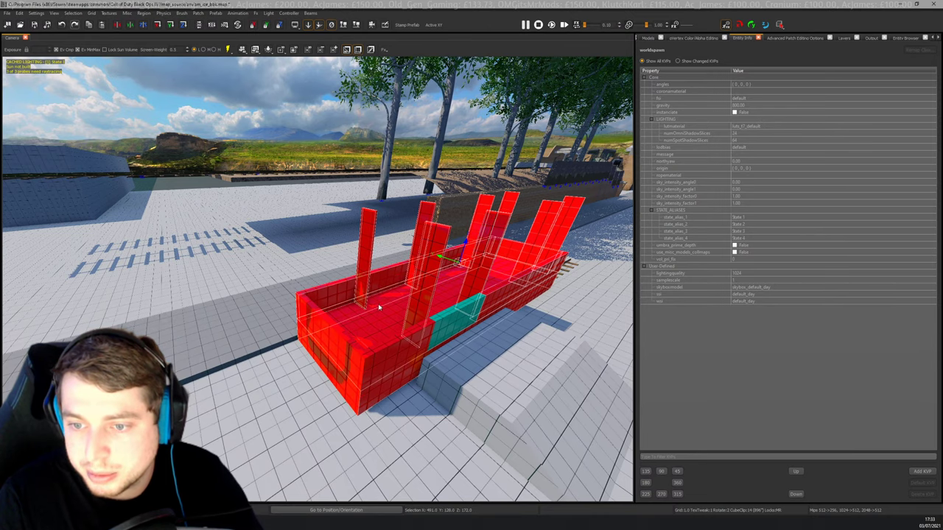
shift+click(333, 329)
shift+click(390, 351)
right_drag(409, 324, 409, 324)
key(b)
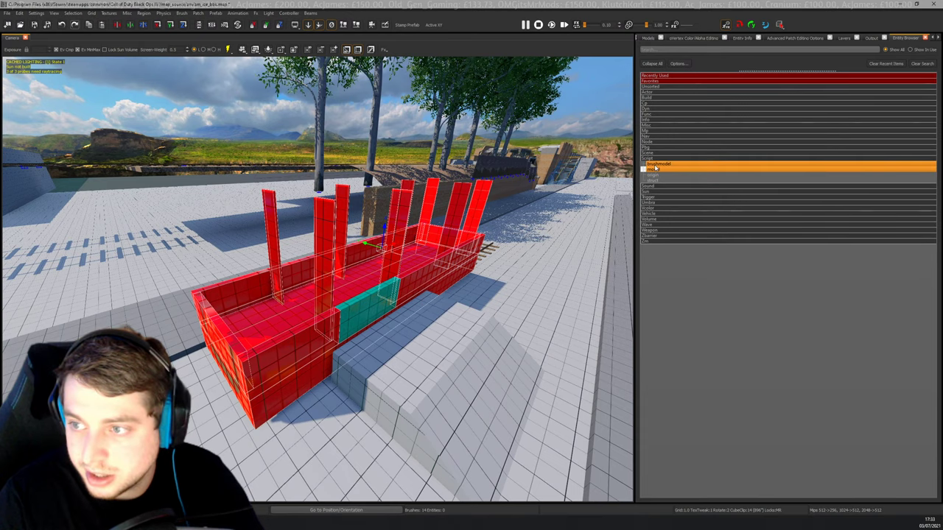
double_click(657, 164)
key(Escape)
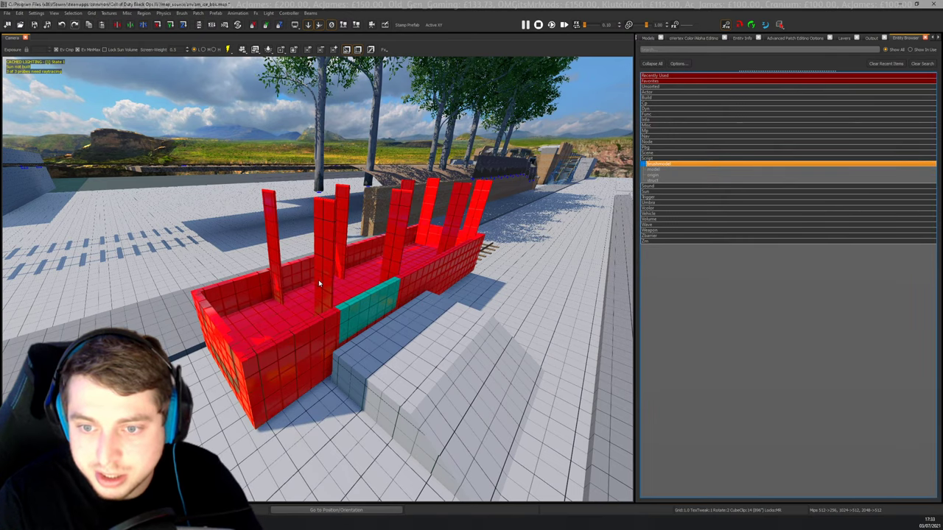
shift+click(321, 281)
drag(307, 273, 280, 255)
key(ctrl+z)
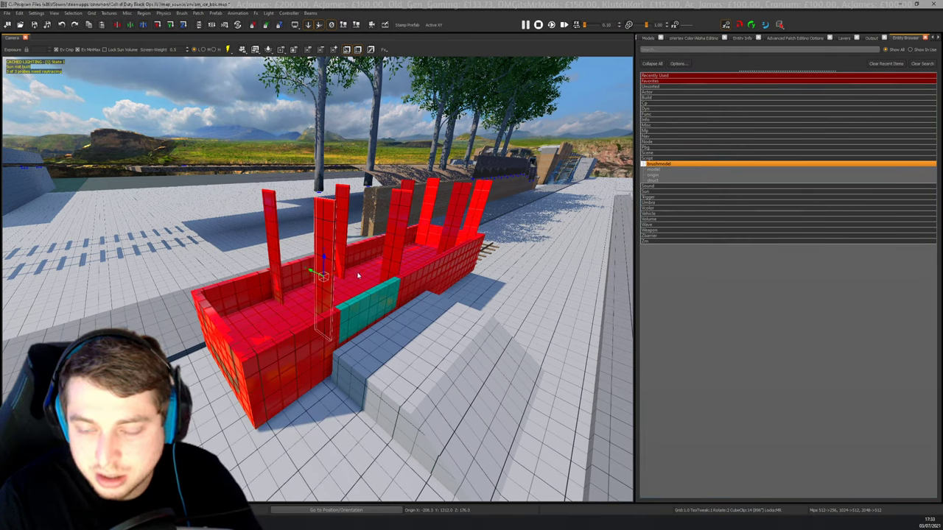
key(Escape)
Reselect the carriage's script_brushmodel clip brushes and start entering their targetname with "train_".
shift+click(320, 275)
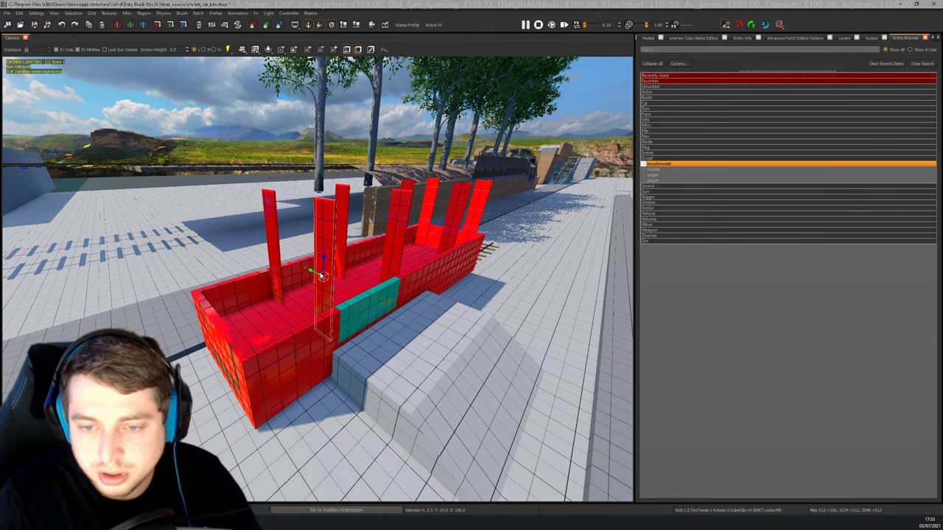
alt+shift+click(319, 275)
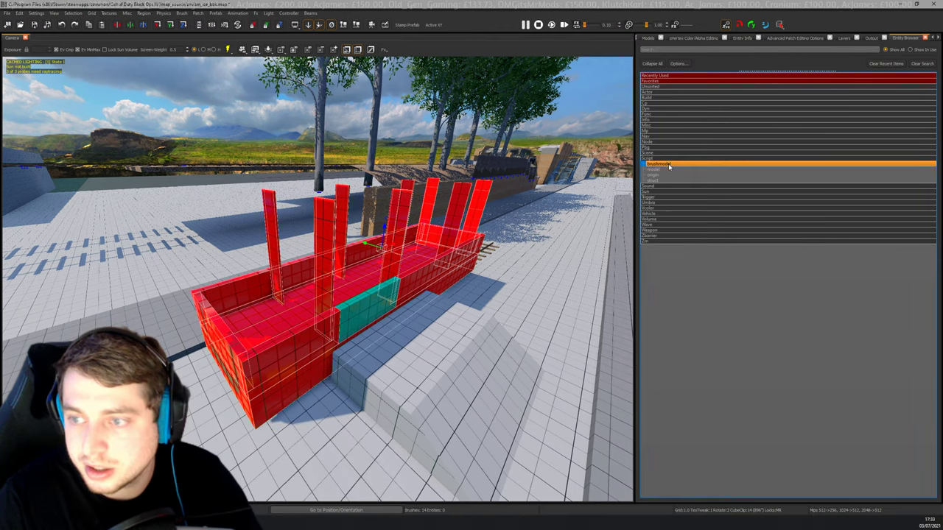
key(n)
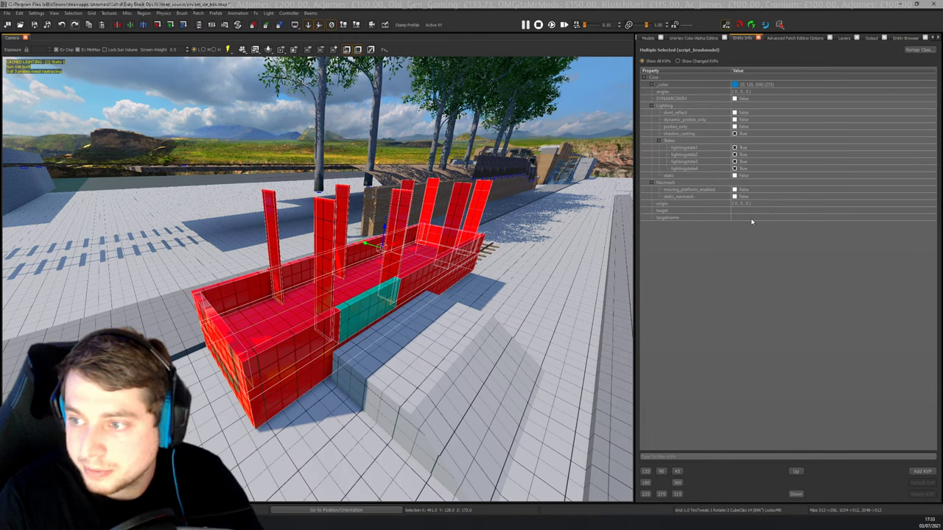
click(751, 218)
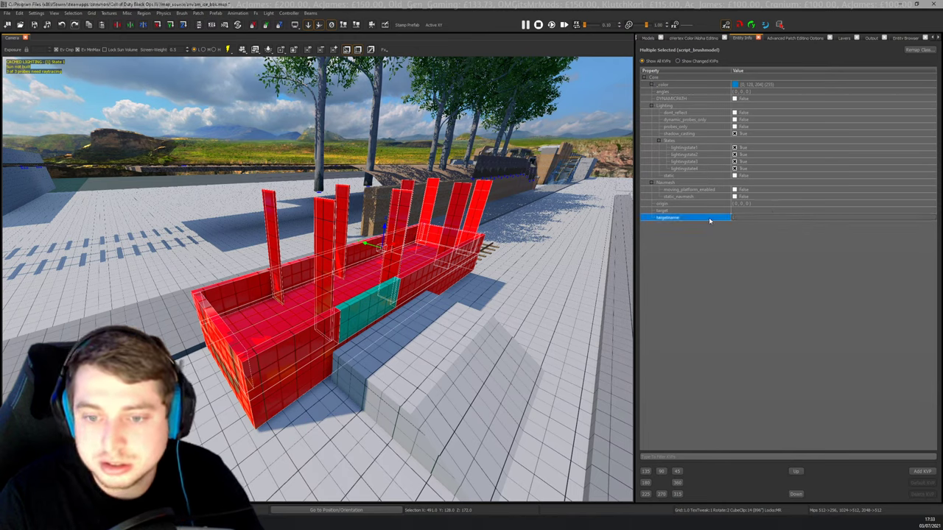
text(train_1)
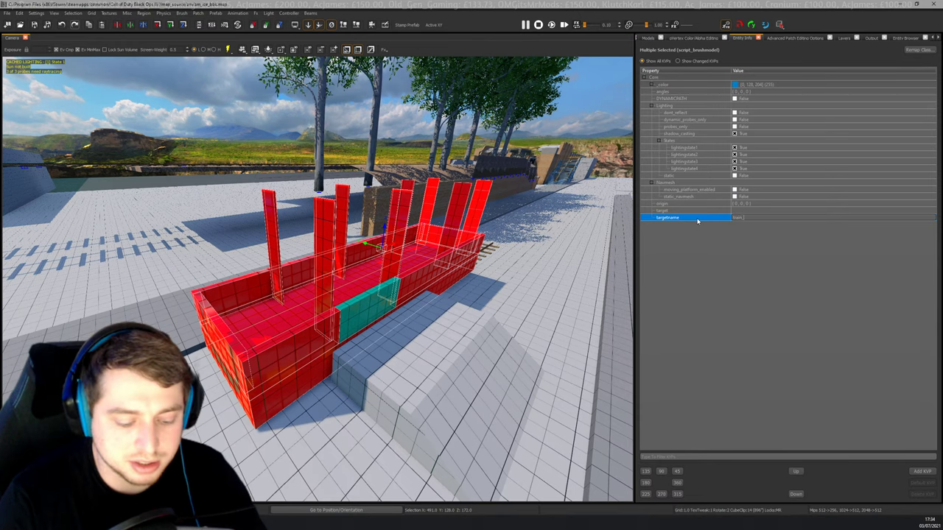
Look up the Link Entities command in the key bindings.
text(_k)
click(400, 297)
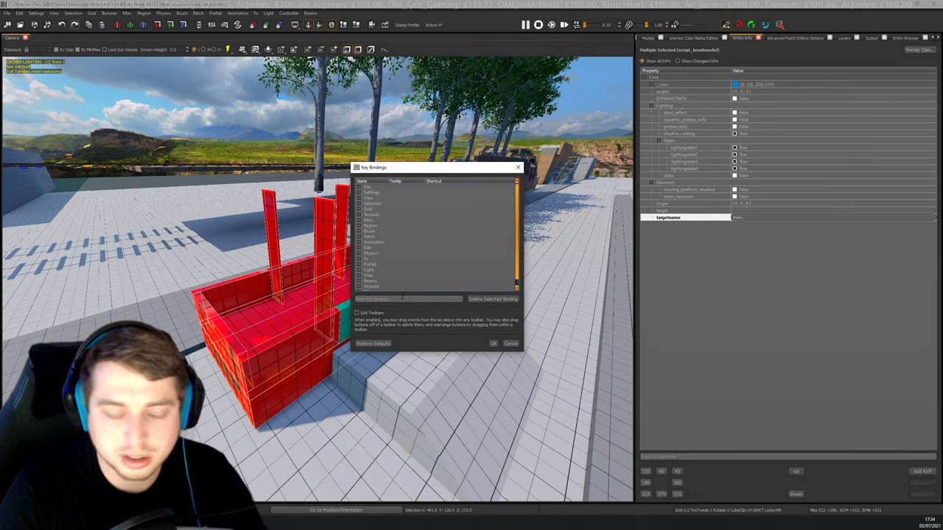
text(ctrl+)
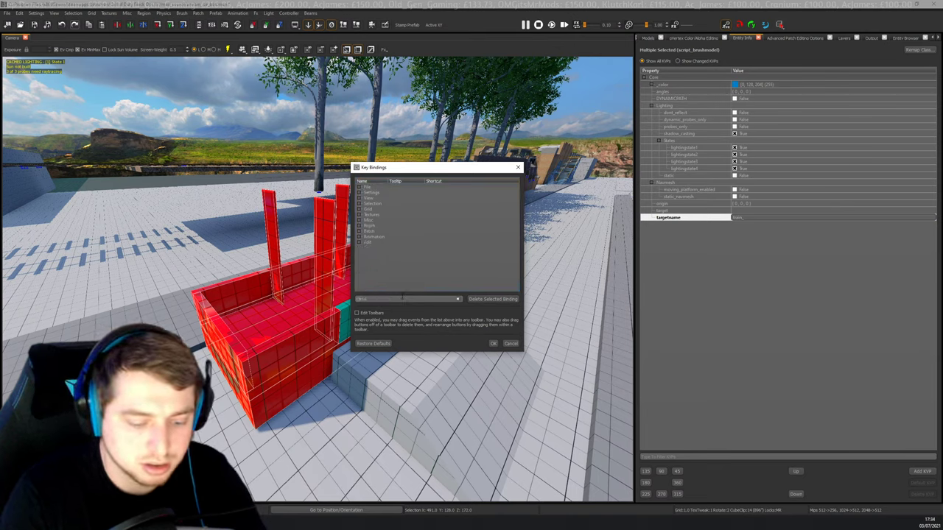
text(g)
click(359, 188)
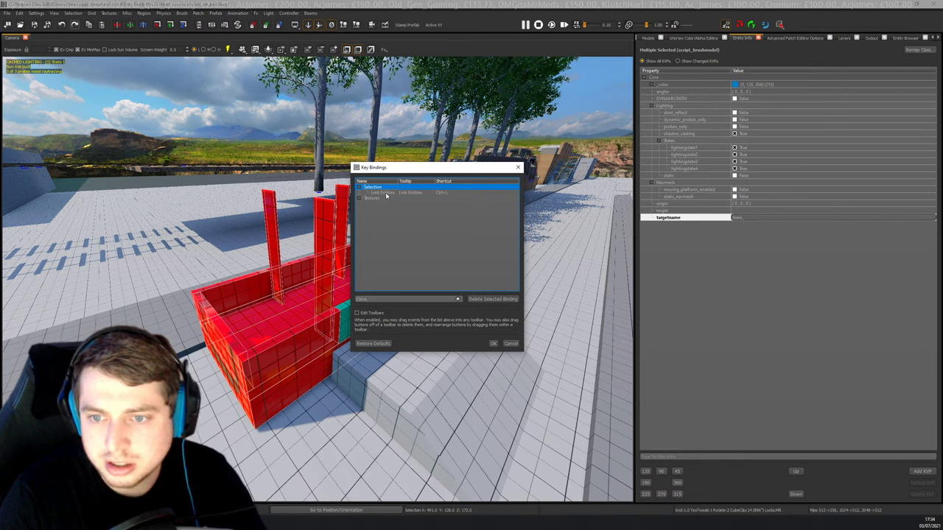
click(517, 167)
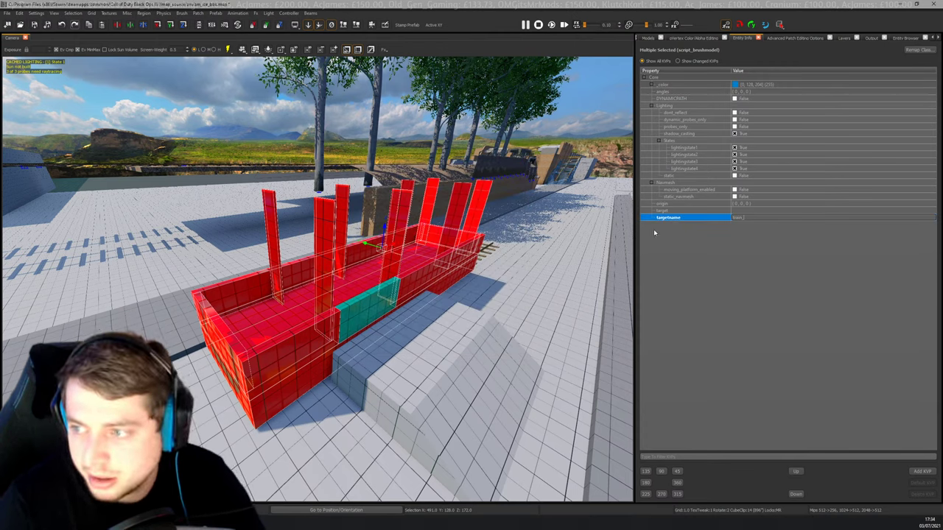
Set the clip entities' targetname to train_clip and their target to train_full.
click(752, 218)
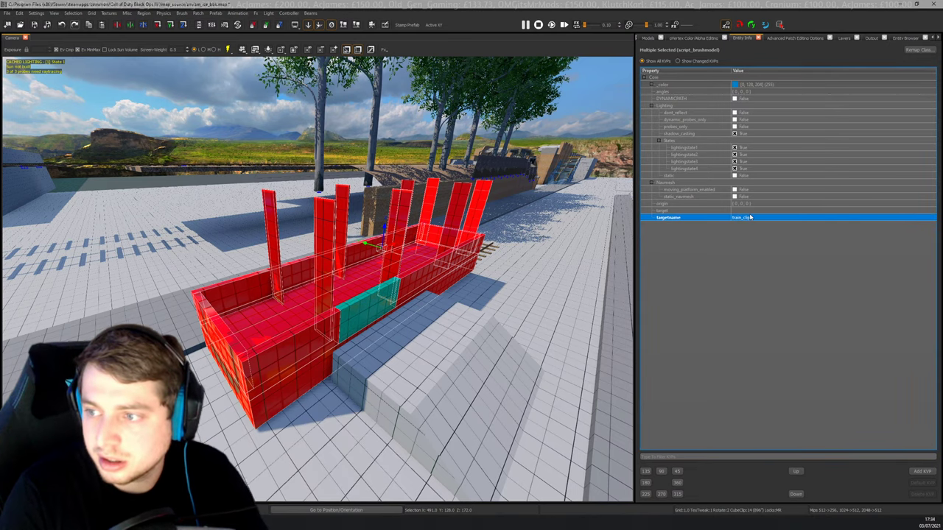
click(750, 211)
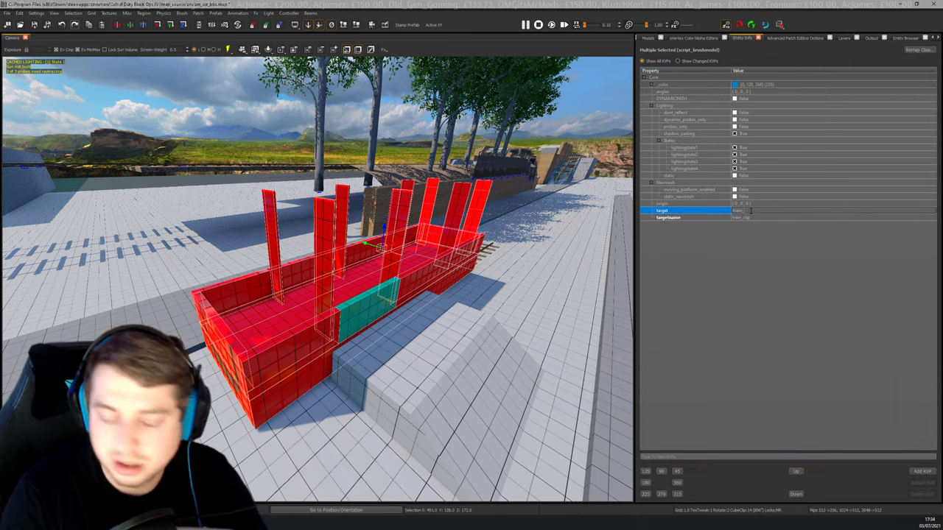
text(train_full)
key(Return)
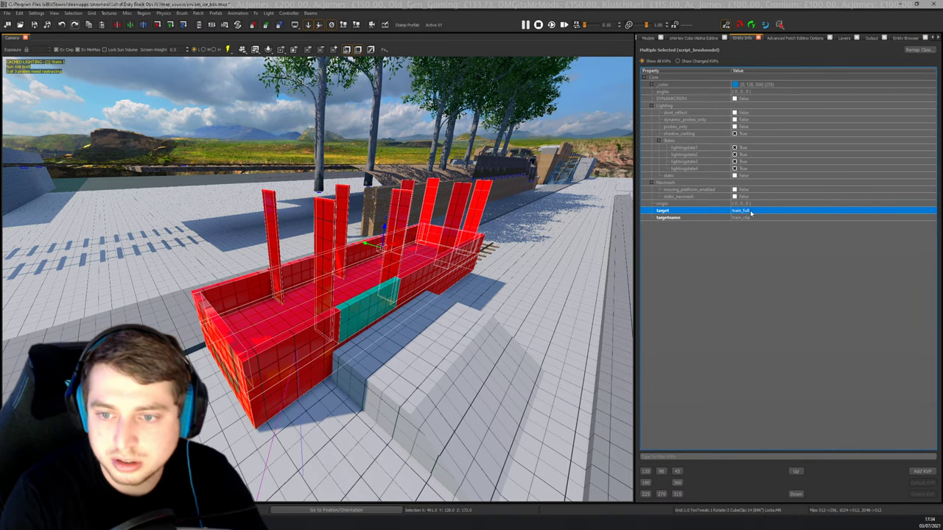
Unhide the train model around the clip brushes and clear the selection.
mouse_move(472, 265)
right_down()
mouse_move(545, 258)
mouse_move(433, 286)
right_up()
key(shift+h)
key(Escape)
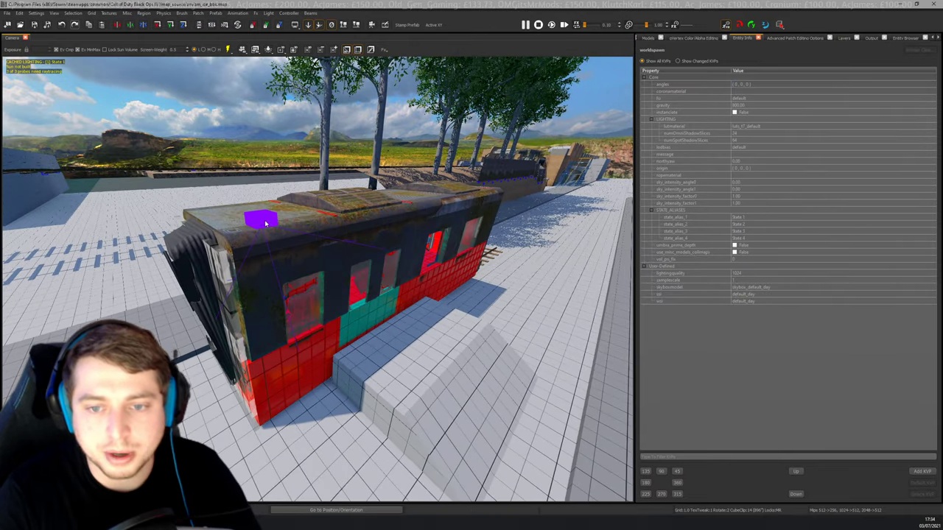
click(266, 224)
key(Escape)
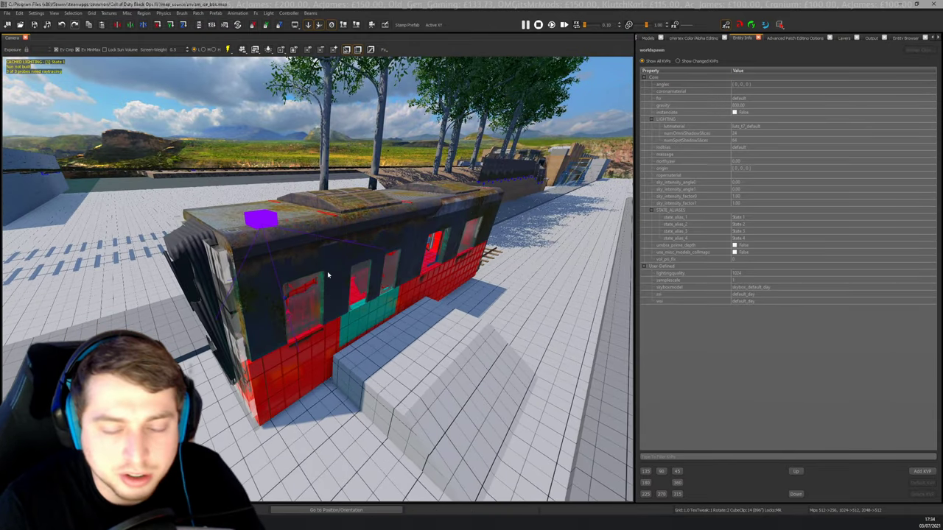
Play the metro_train vehicle's spline path in the animation preview, follow its movement, and close the preview.
right_drag(328, 267, 329, 268)
right_drag(341, 234, 335, 229)
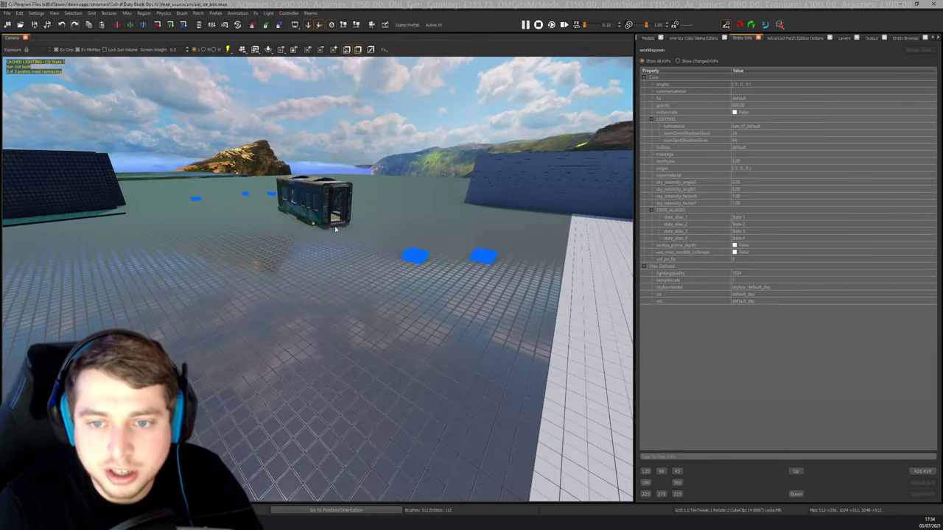
shift+click(334, 221)
right_drag(410, 284, 411, 285)
click(460, 30)
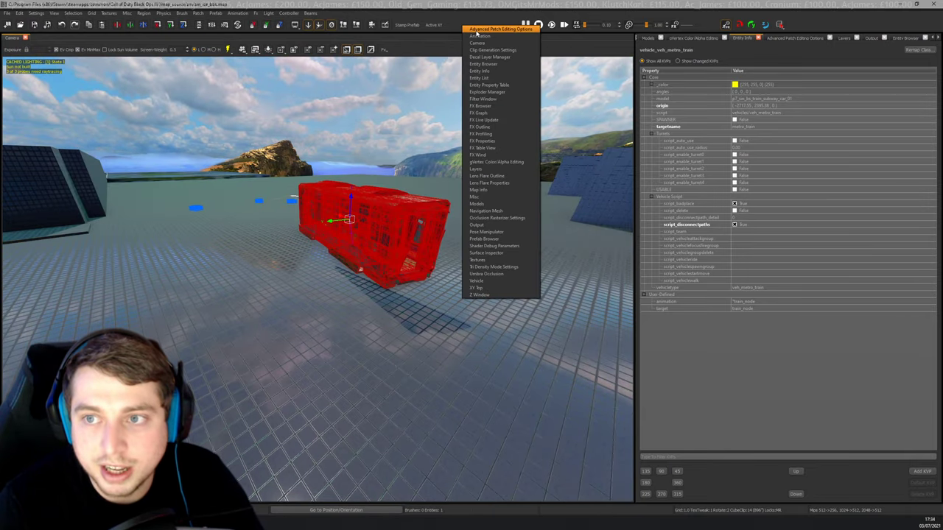
click(478, 34)
click(31, 57)
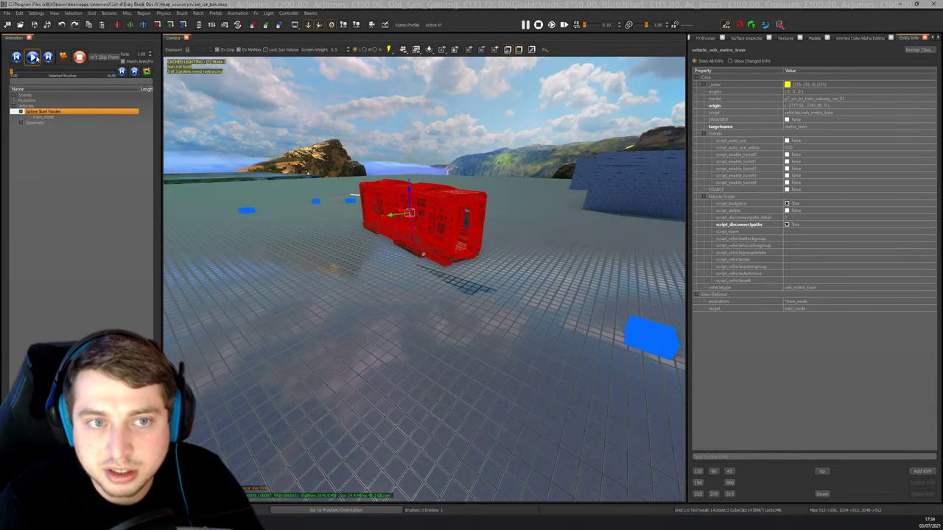
right_drag(512, 232, 513, 233)
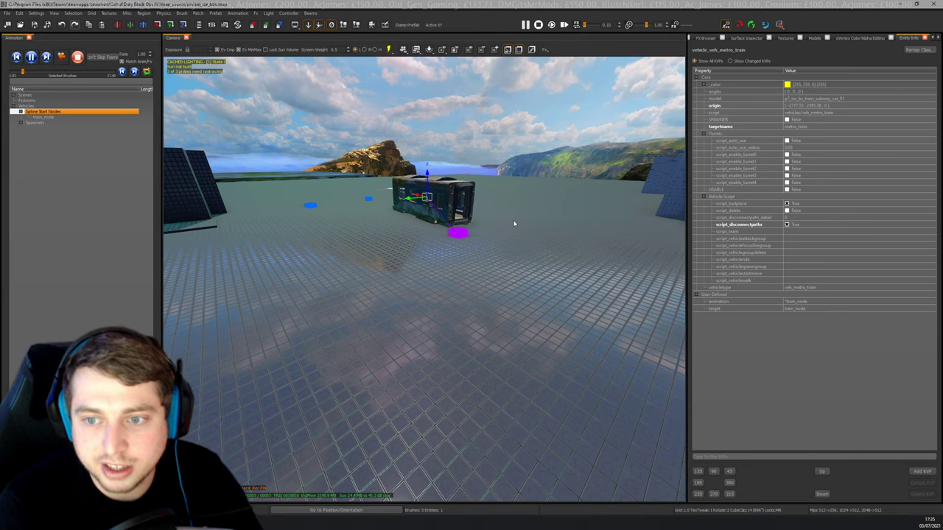
right_drag(496, 265, 467, 162)
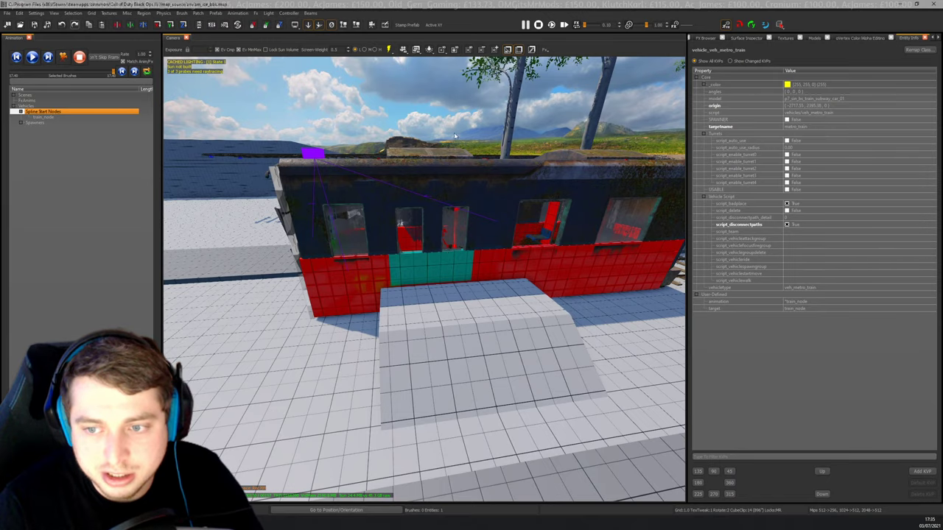
right_drag(457, 204, 528, 188)
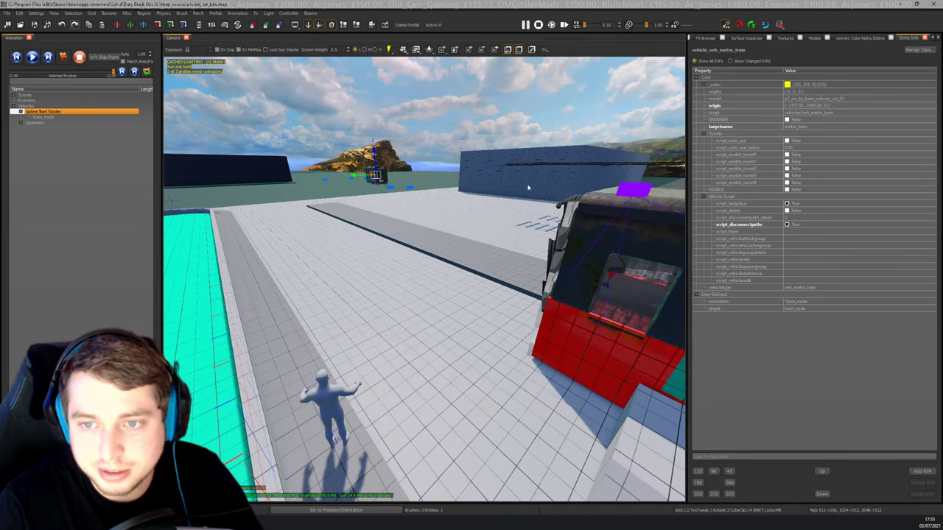
click(29, 38)
key(Escape)
Hide the start_zone info volume that covers the map.
right_drag(425, 220, 384, 237)
shift+click(315, 259)
shift+click(327, 251)
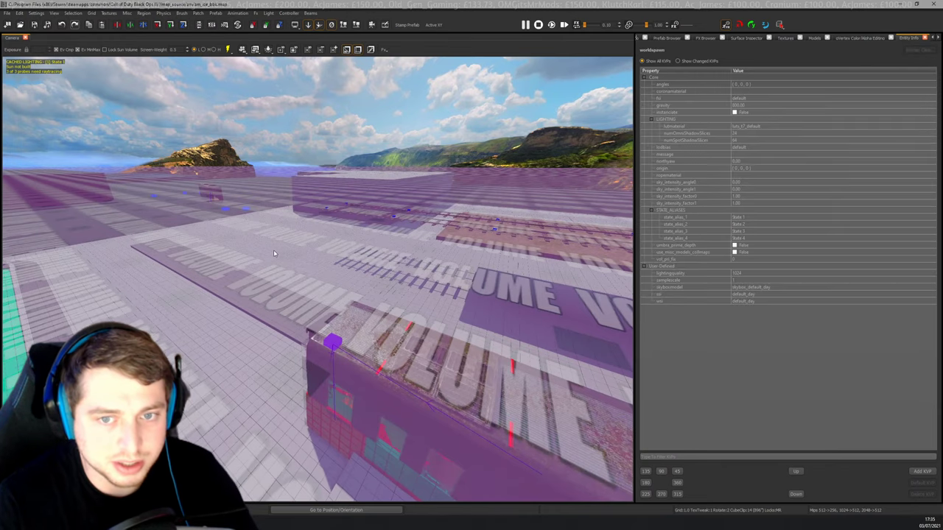
shift+click(273, 251)
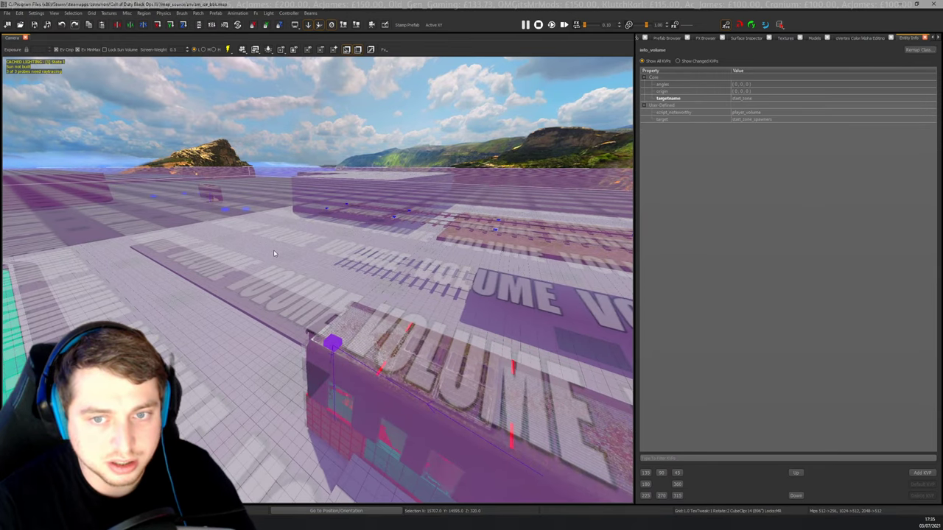
key(h)
right_drag(320, 240, 319, 240)
right_drag(340, 258, 364, 257)
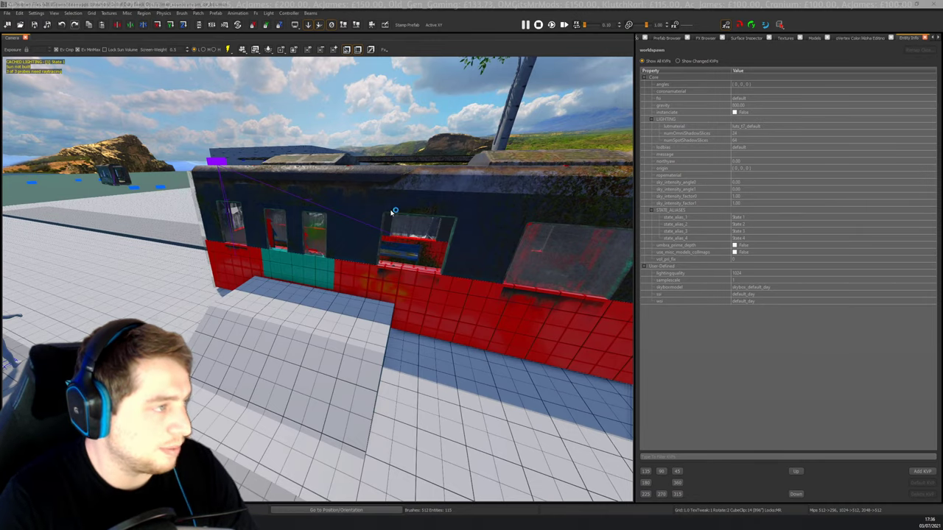
Switch to Paint and sketch a carriage box, a long arrow, and a destination box marked with an X.
key(alt+Tab)
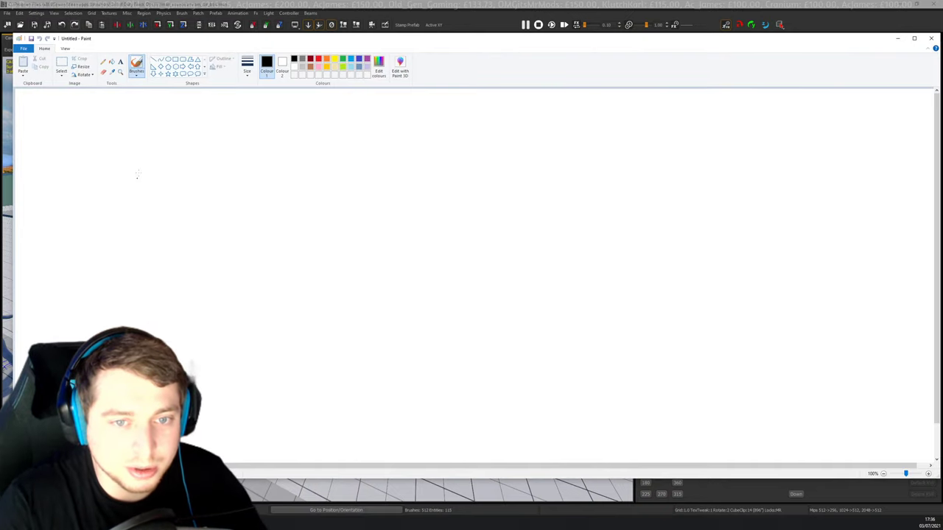
mouse_move(119, 148)
mouse_down()
mouse_move(121, 164)
mouse_move(162, 146)
mouse_move(116, 150)
mouse_up()
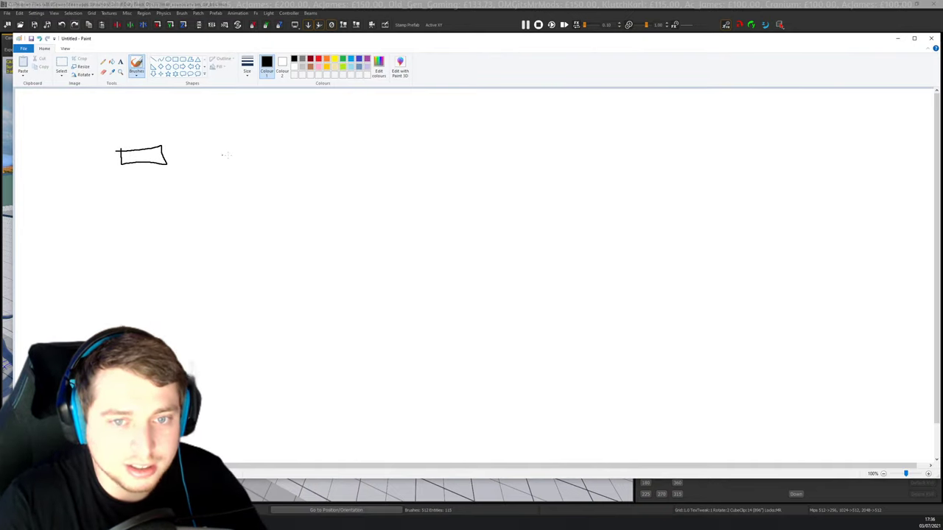
drag(581, 147, 602, 162)
mouse_move(604, 147)
mouse_down()
mouse_move(572, 164)
mouse_move(561, 151)
mouse_up()
mouse_move(194, 155)
mouse_down()
mouse_move(521, 163)
mouse_move(508, 168)
mouse_up()
drag(488, 118, 493, 125)
drag(498, 116, 490, 134)
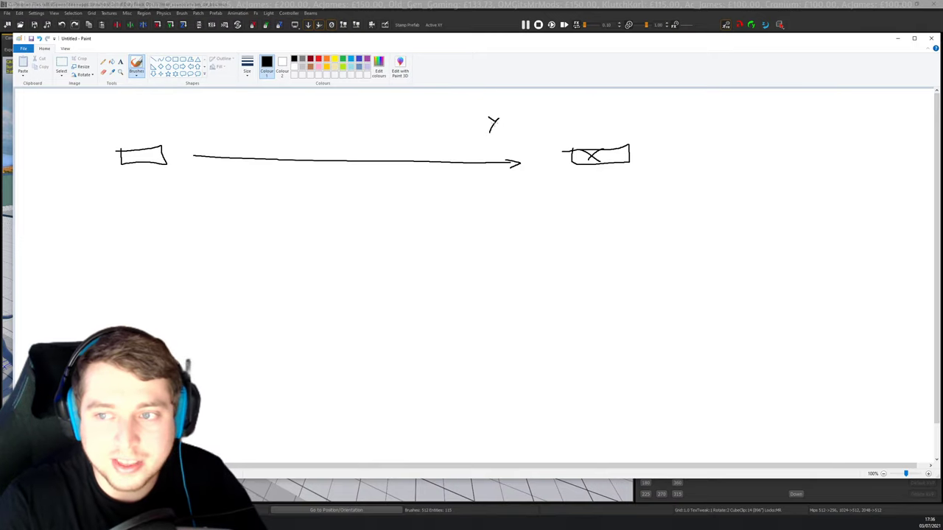
key(ctrl+z)
key(ctrl+z)
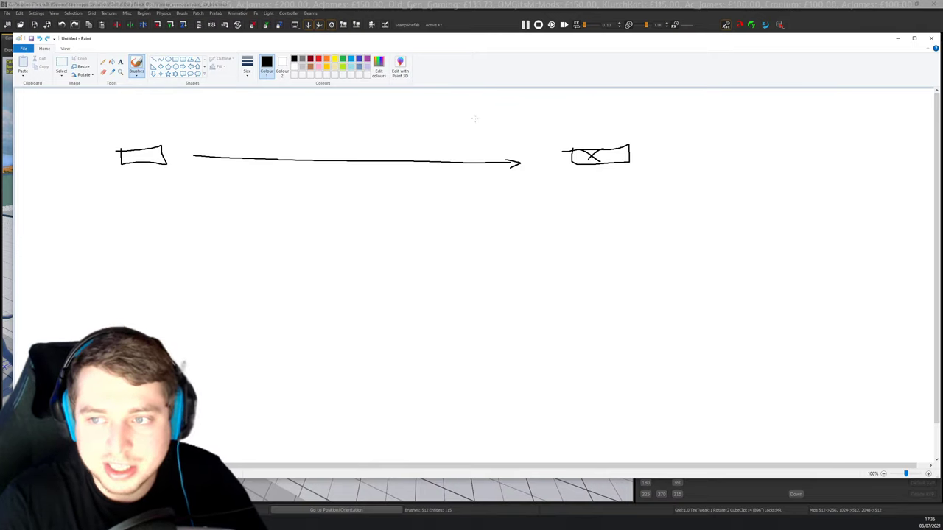
Handwrite the label "Moveto" above the arrow and the destination box.
mouse_move(494, 127)
mouse_down()
mouse_move(502, 109)
mouse_move(515, 127)
mouse_move(526, 123)
mouse_up()
drag(532, 120, 566, 127)
drag(556, 116, 571, 115)
drag(573, 119, 578, 122)
mouse_move(174, 158)
mouse_down()
mouse_move(179, 166)
mouse_move(135, 193)
mouse_up()
mouse_move(141, 186)
mouse_down()
mouse_move(137, 197)
mouse_move(150, 202)
mouse_up()
key(ctrl+z)
key(ctrl+z)
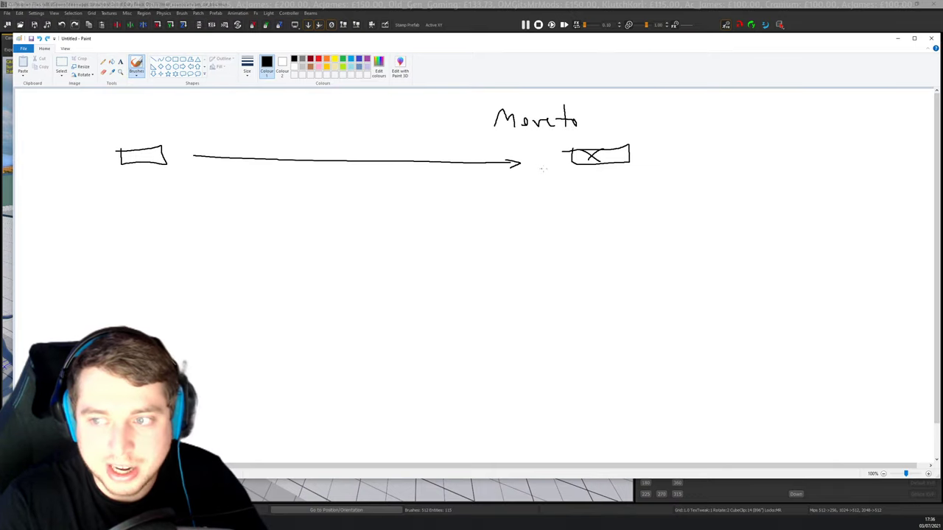
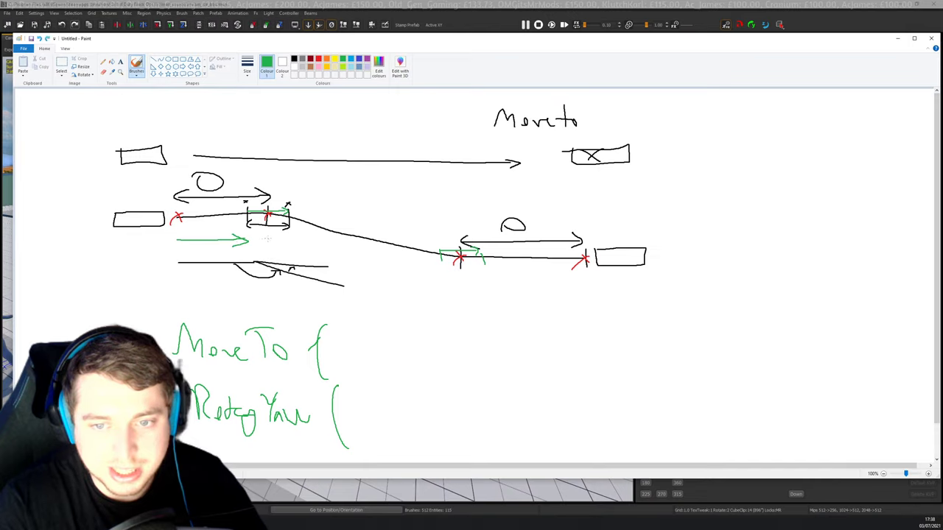
Undo the arrowhead on the green line below the first section of the path.
key(ctrl+z)
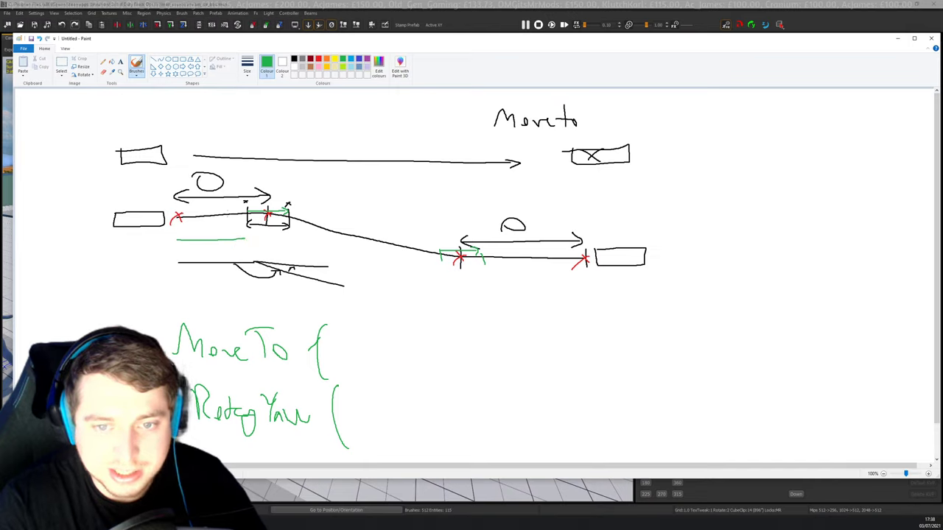
Undo the green line below the first path section and set the brush colour to red.
key(ctrl+z)
click(317, 59)
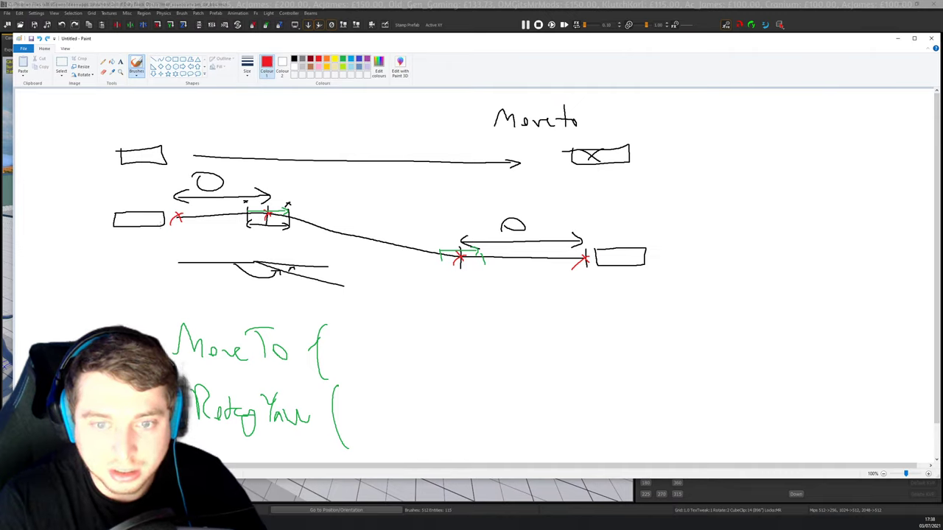
Draw a red arrow beneath the first path section, number its timing 7 and the points 6, 7, 8, and tick the second bend.
drag(171, 225, 264, 223)
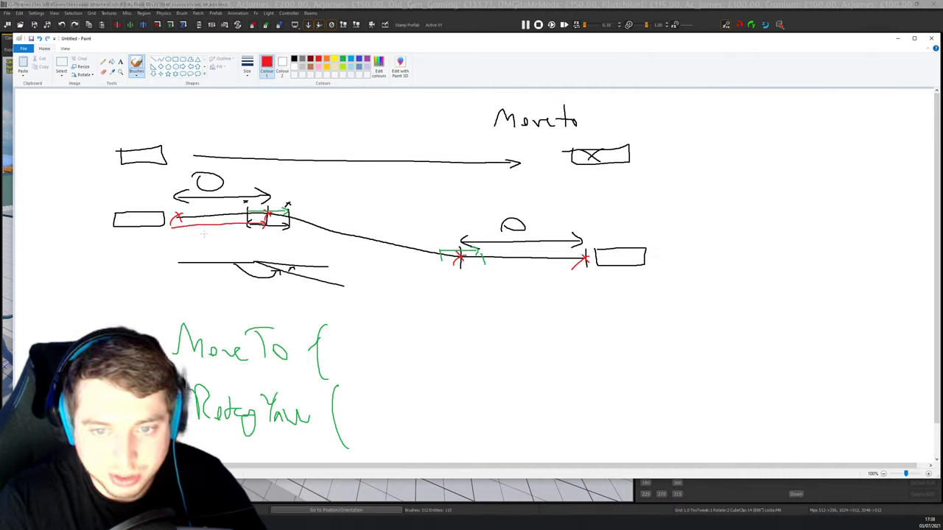
mouse_move(206, 236)
mouse_down()
mouse_move(211, 245)
mouse_move(246, 244)
mouse_move(242, 250)
mouse_move(286, 248)
mouse_up()
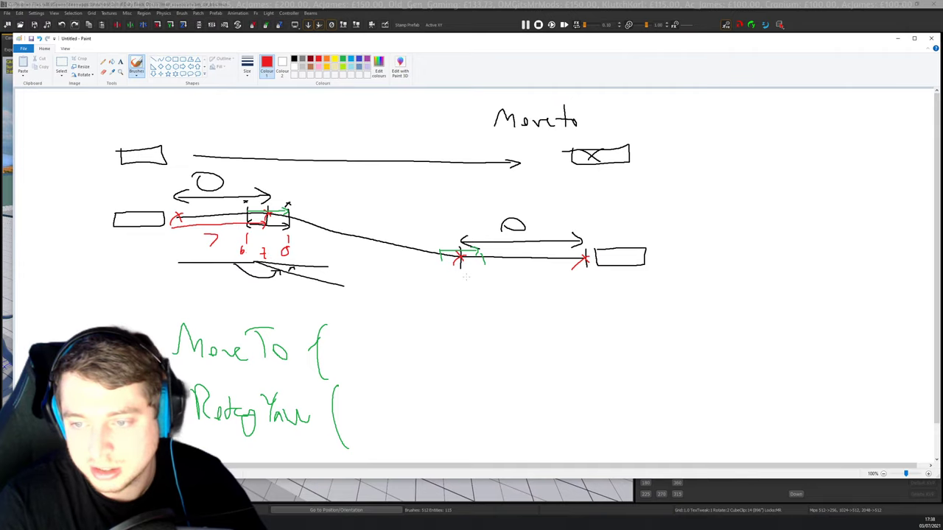
drag(442, 275, 482, 282)
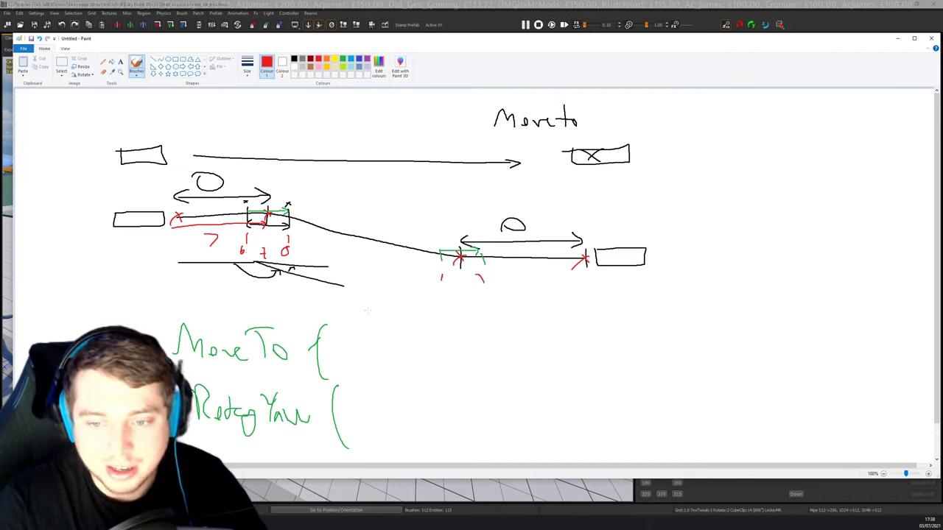
Sketch a wavy red curve below the diagram and trace the train's whole path in red, undoing both.
mouse_move(365, 326)
mouse_down()
mouse_move(608, 359)
mouse_move(642, 351)
mouse_up()
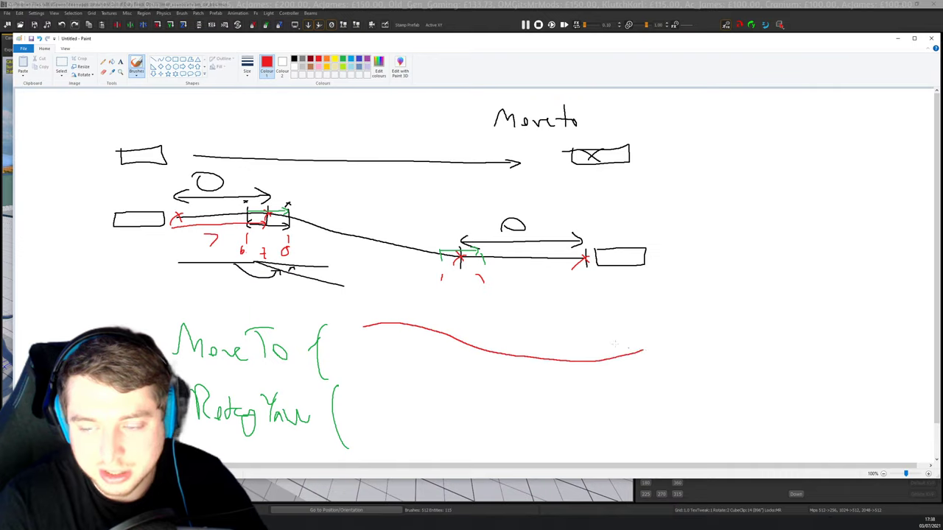
key(ctrl+z)
mouse_move(178, 219)
mouse_down()
mouse_move(327, 224)
mouse_move(483, 259)
mouse_move(605, 258)
mouse_up()
key(ctrl+z)
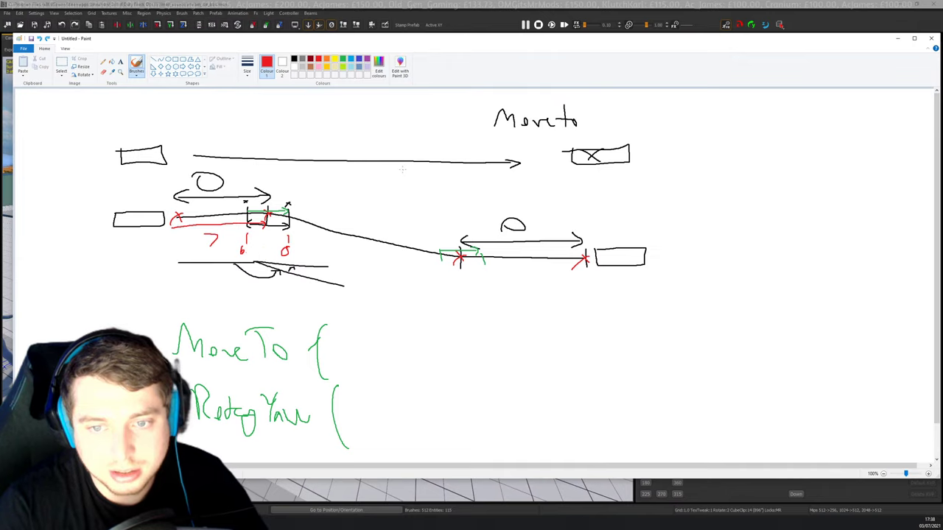
Undo the remaining red timing numbers and tick marks below the first path section.
key(ctrl+z)
key(ctrl+z)
key(ctrl+z)
key(ctrl+z)
key(ctrl+z)
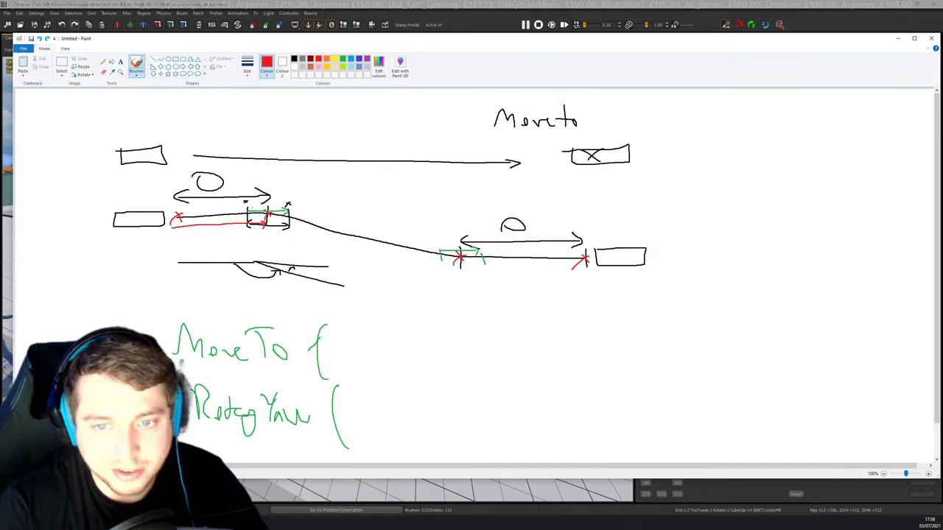
Mark the start and end of the first bend in red, and undo these marks along with the red arrow below.
drag(242, 210, 253, 223)
mouse_move(252, 214)
mouse_down()
mouse_move(247, 223)
mouse_move(293, 219)
mouse_up()
drag(296, 211, 288, 219)
key(ctrl+z)
key(ctrl+z)
key(ctrl+z)
key(ctrl+z)
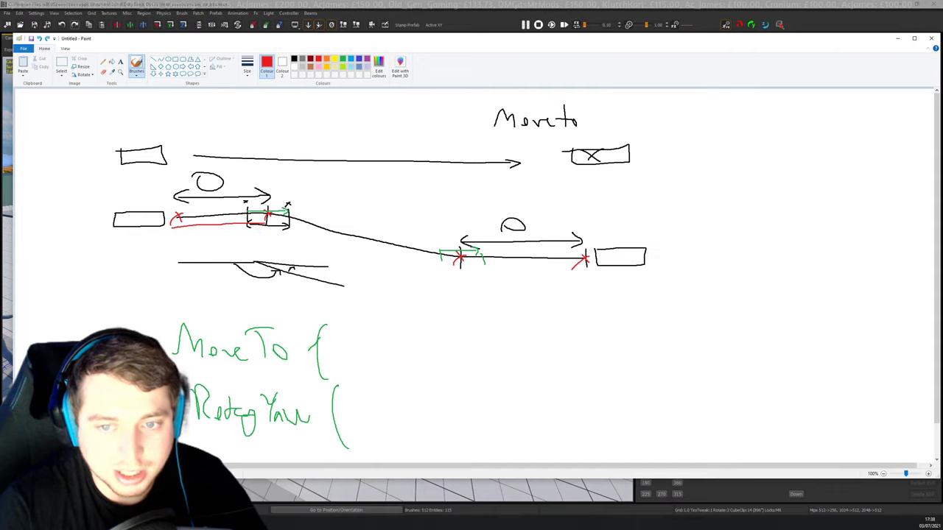
key(ctrl+z)
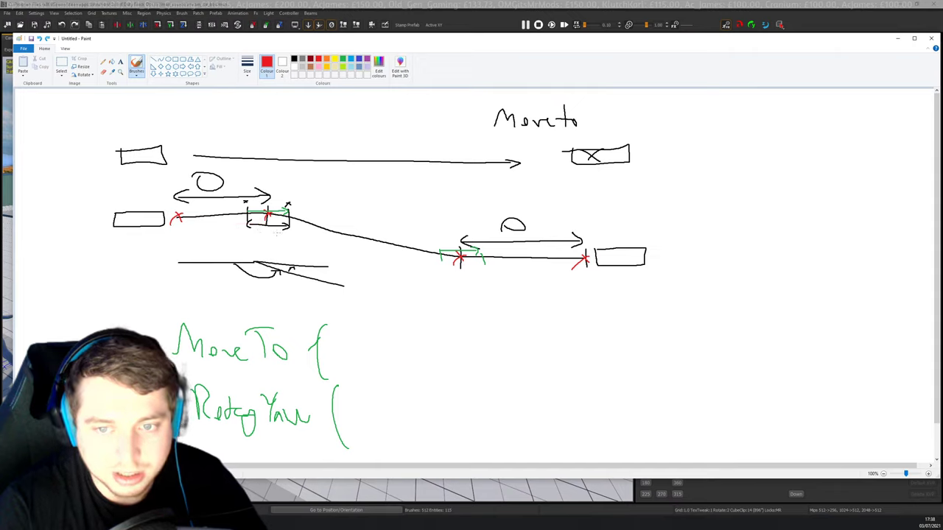
Switch from Paint back to the Radiant map editor and view the train carriage beside the ramp.
click(899, 39)
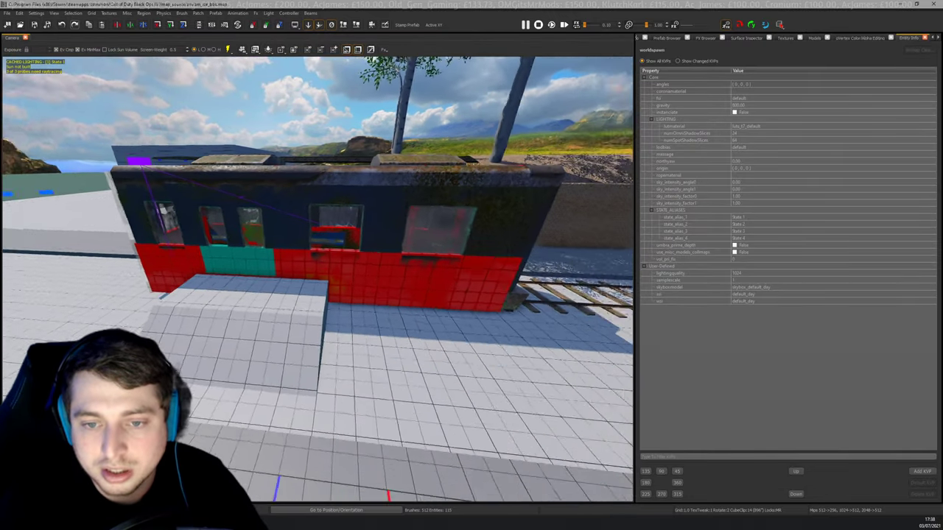
right_drag(317, 280, 368, 255)
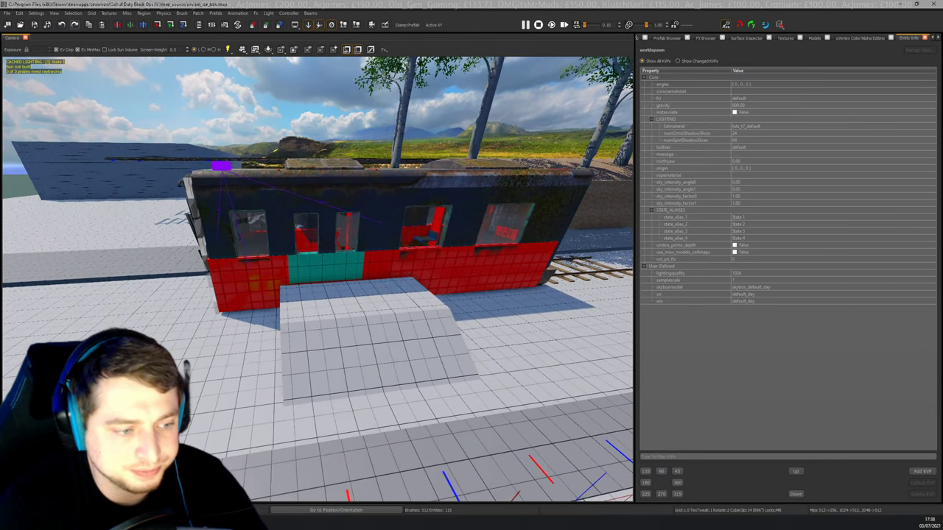
right_drag(282, 254, 267, 274)
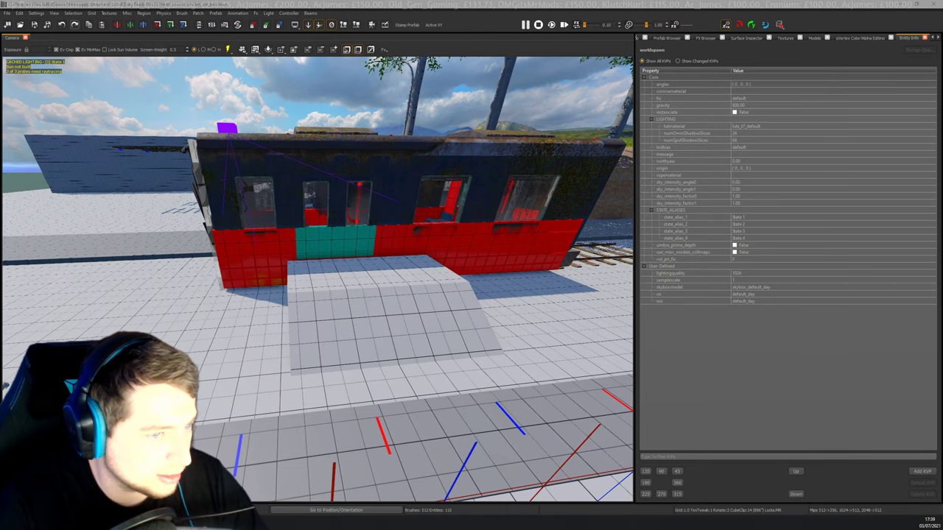
drag(0, 61, 339, 66)
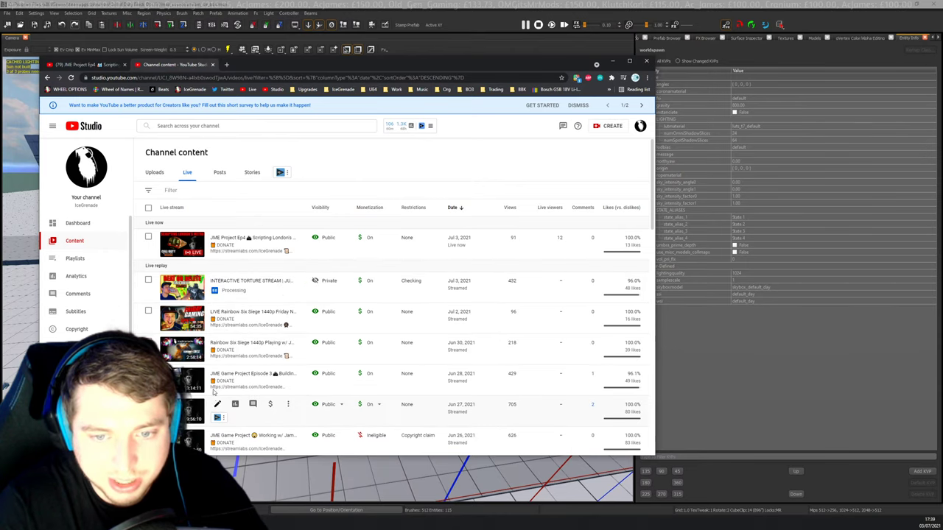
drag(243, 66, 0, 73)
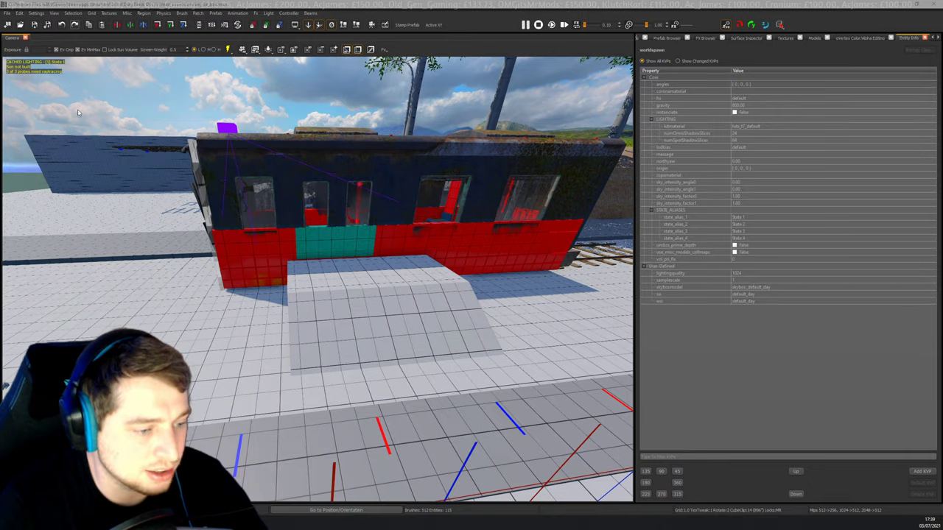
Place a trigger multiple entity on top of the ramp in front of the carriage's teal door section.
mouse_move(347, 214)
right_down()
mouse_move(340, 188)
mouse_move(441, 224)
mouse_move(317, 193)
mouse_move(344, 186)
mouse_move(340, 221)
mouse_move(354, 224)
right_up()
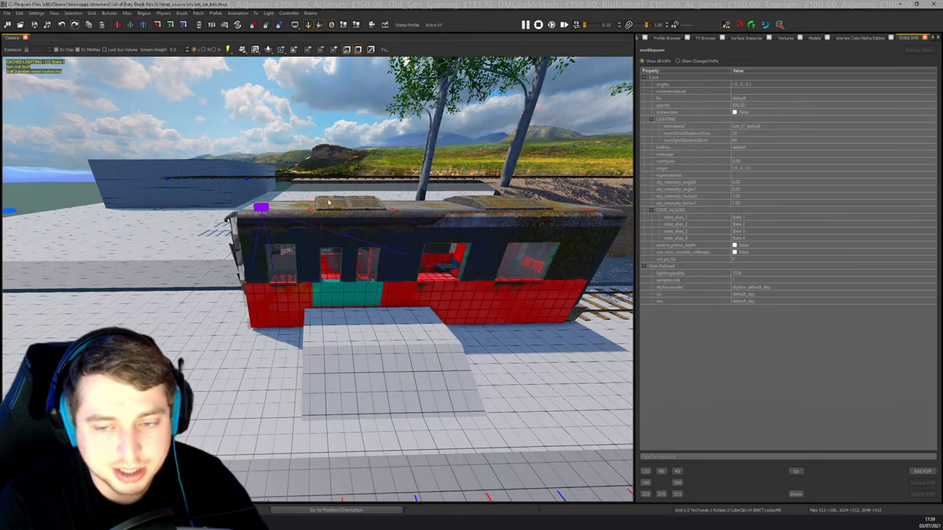
right_drag(328, 202, 259, 183)
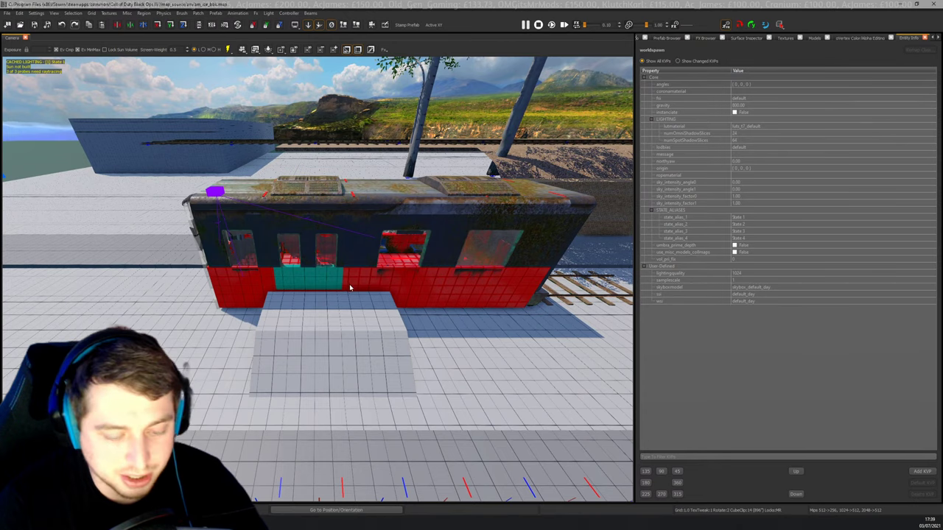
right_drag(349, 288, 342, 284)
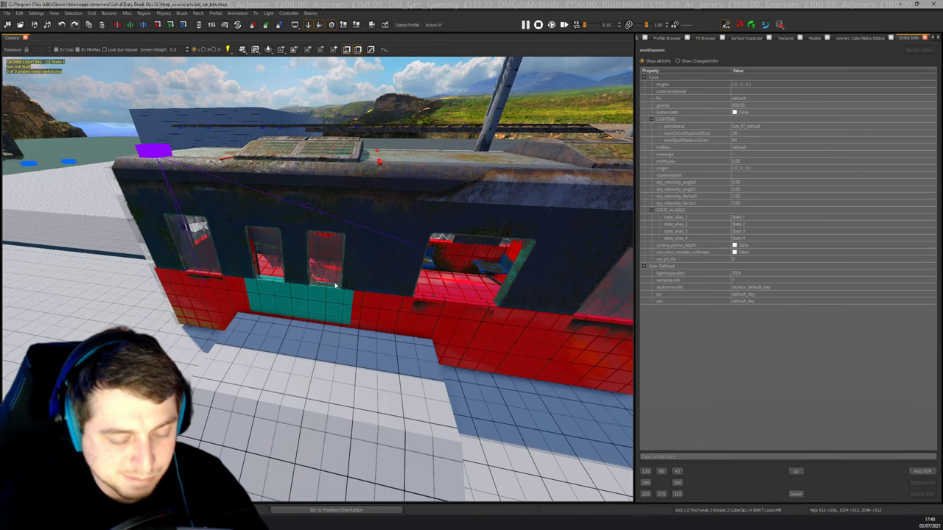
right_drag(335, 280, 338, 277)
key(b)
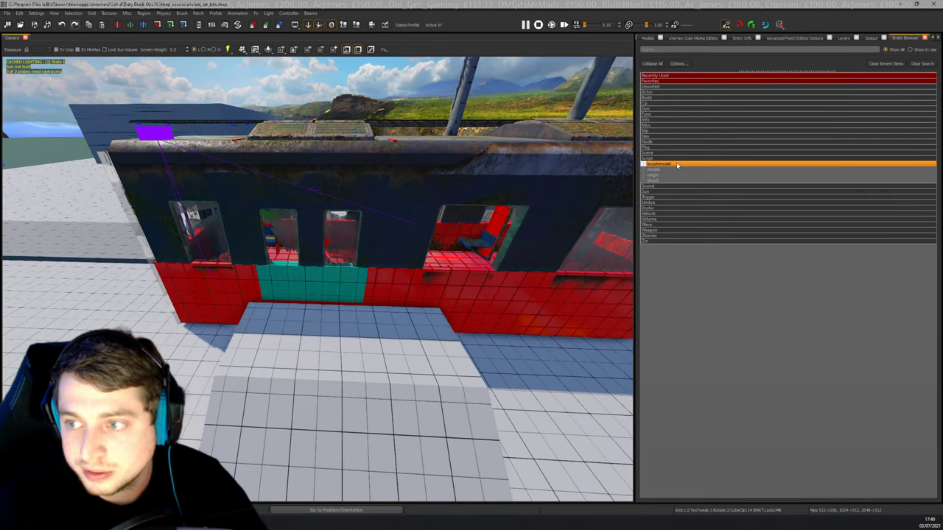
click(655, 196)
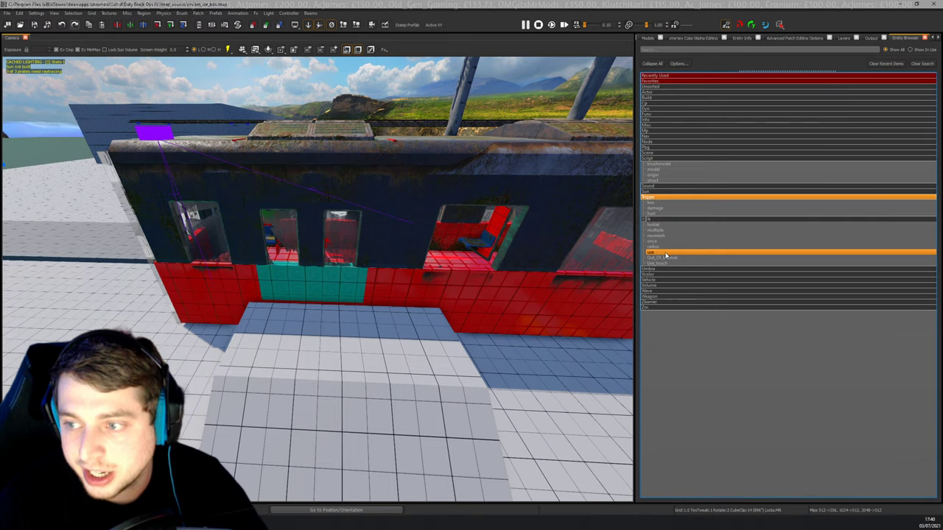
drag(668, 233, 310, 318)
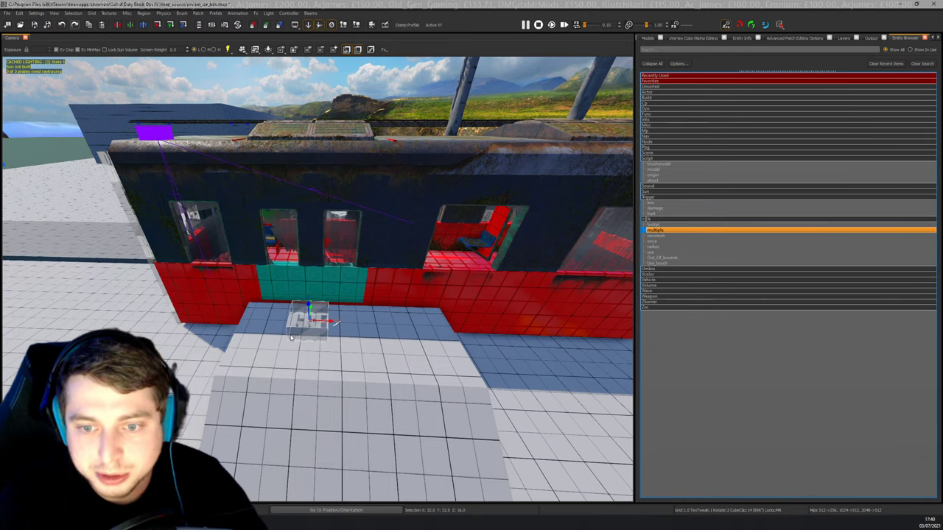
Stretch the trigger in the top view so it spans the door section and overlaps the carriage side, shortening its ramp end.
click(432, 26)
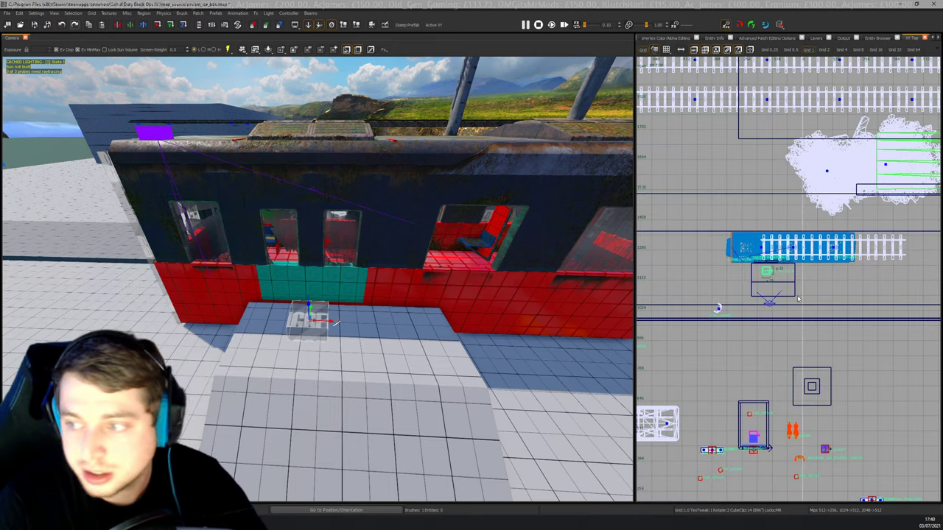
right_drag(798, 298, 799, 324)
scroll(756, 282, up, 2)
drag(752, 288, 736, 266)
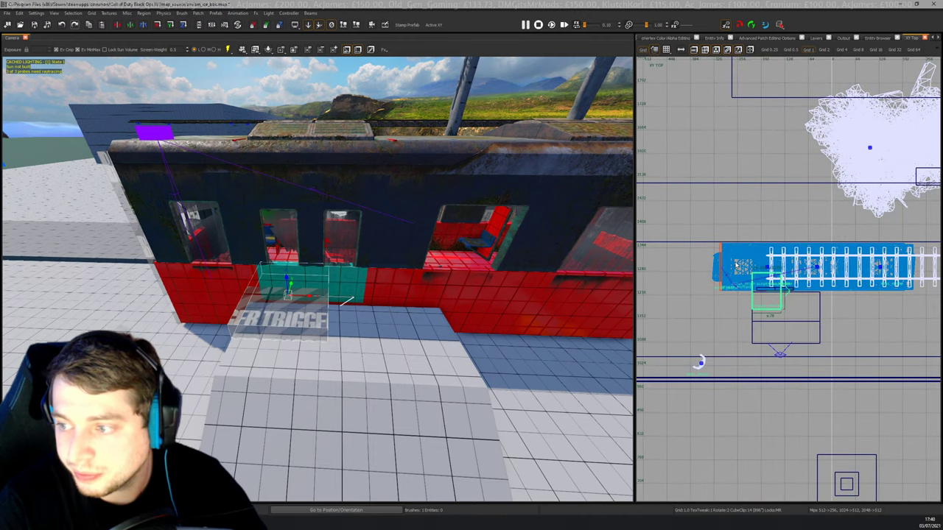
drag(793, 296, 808, 295)
drag(788, 330, 790, 326)
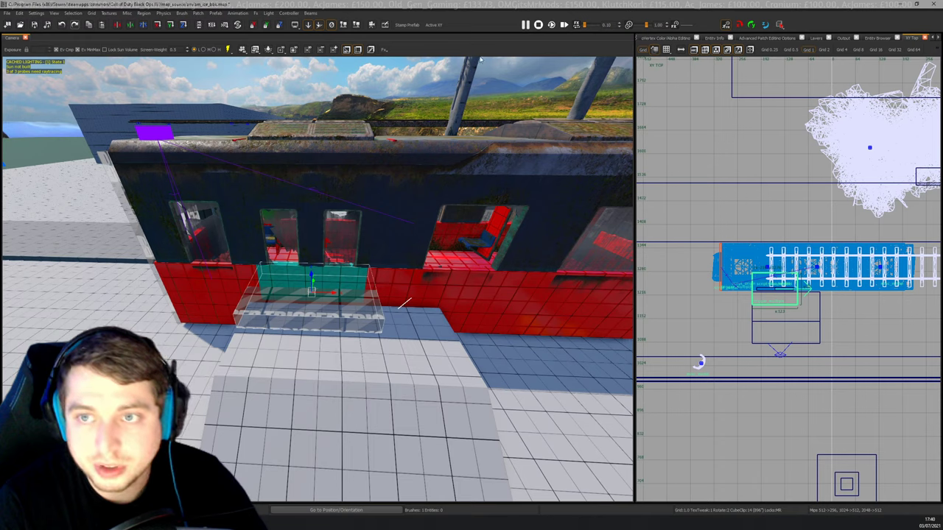
Trim the trigger's edge inside the carriage and fine-tune its length along the door.
drag(779, 272, 781, 283)
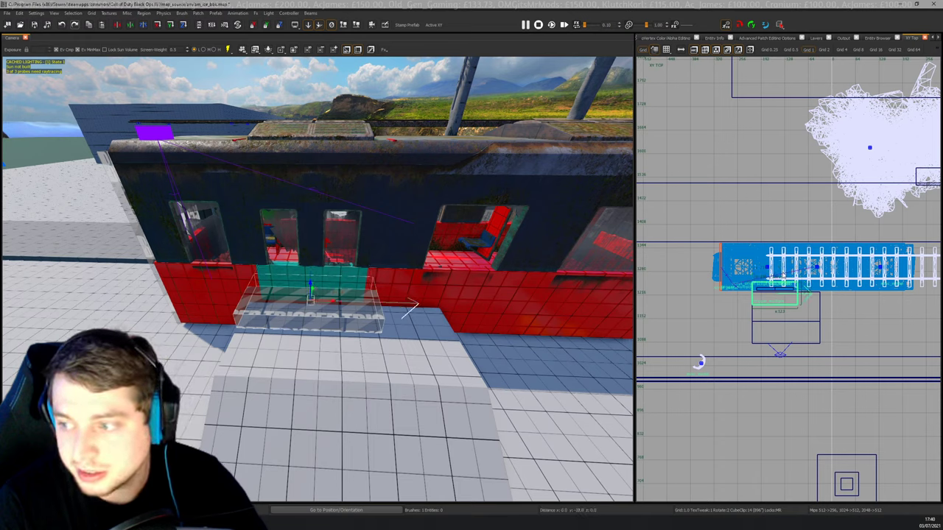
drag(776, 315, 817, 300)
mouse_move(737, 304)
mouse_down()
mouse_move(727, 305)
mouse_move(761, 316)
mouse_move(744, 306)
mouse_up()
drag(813, 295, 803, 296)
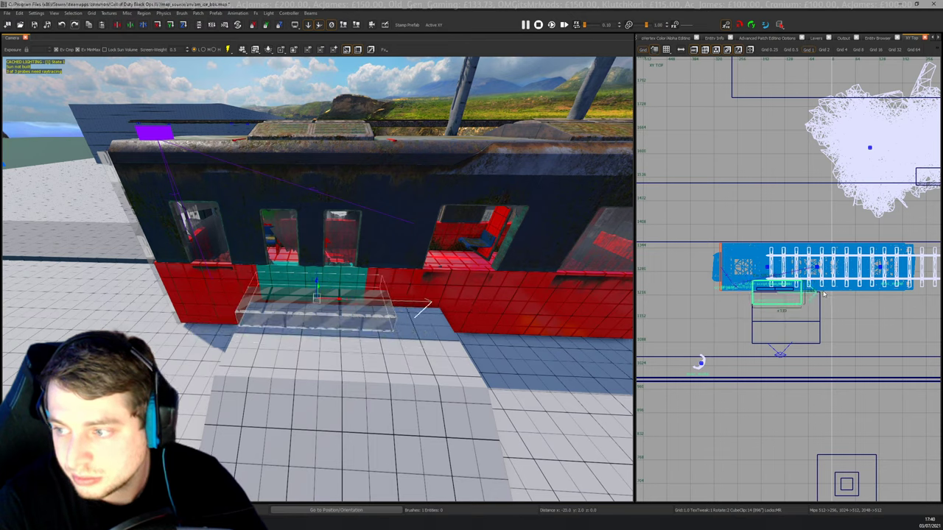
Set the trigger's targetname to train_door_open.
key(n)
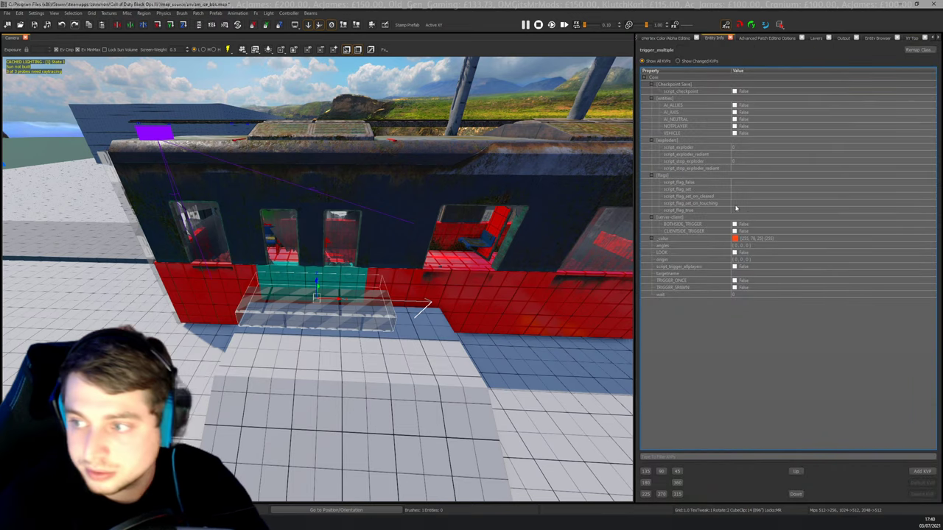
click(745, 273)
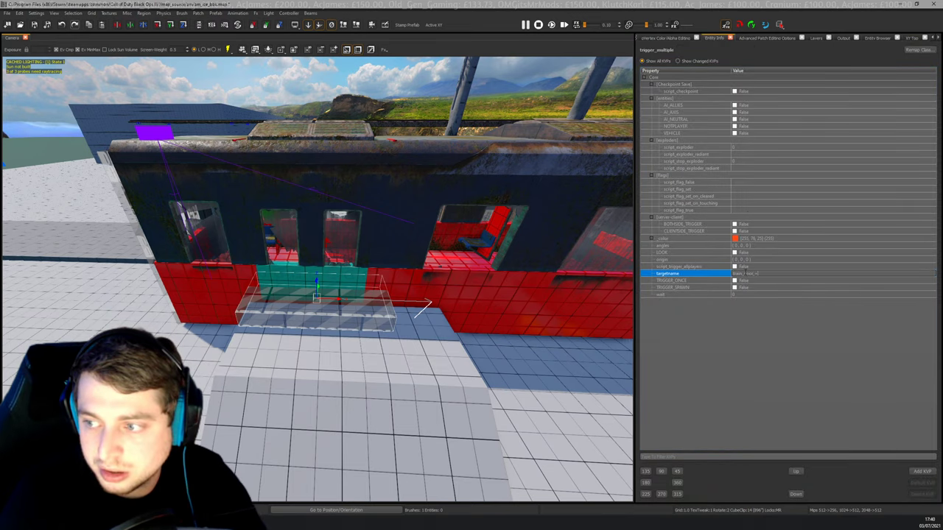
text(train_door_open)
key(Return)
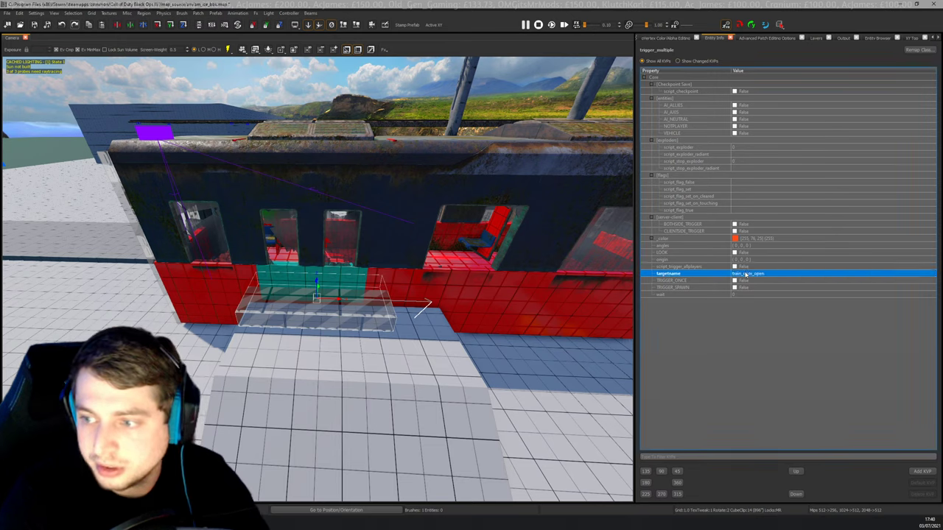
Add a target key-value pair to the trigger that links it to the train.
click(920, 471)
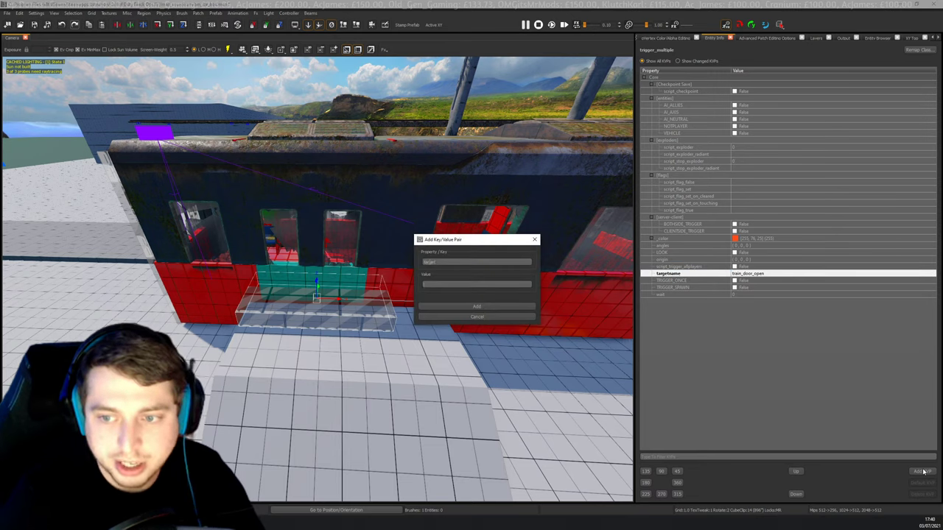
text(target)
key(Tab)
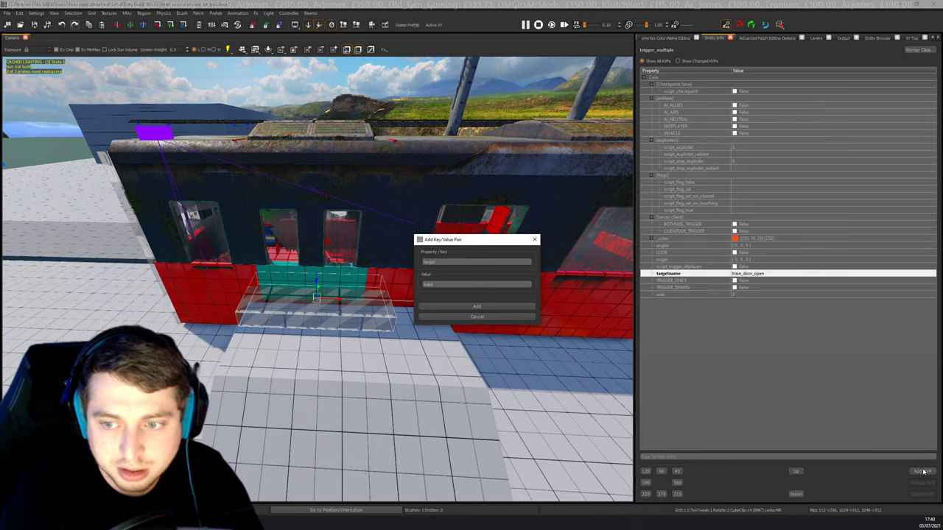
key(Return)
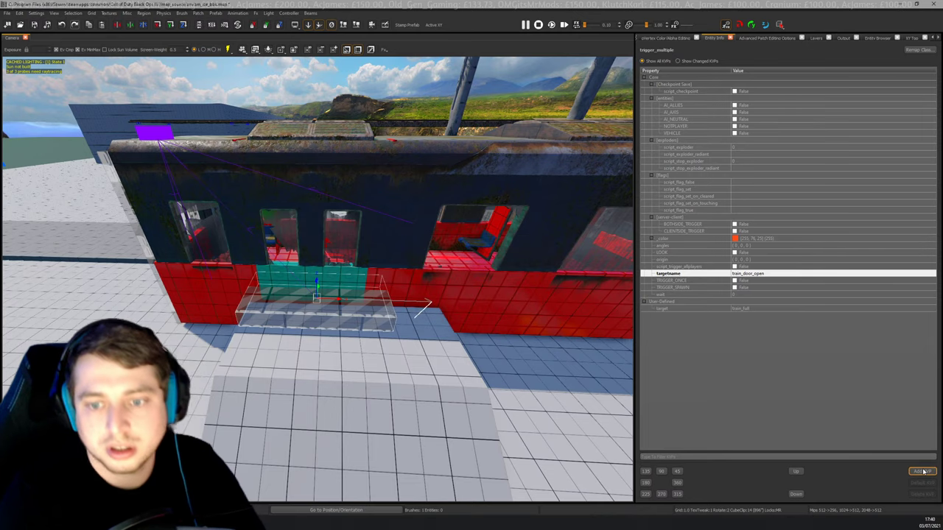
right_click(773, 421)
Examine the link between the train and the door trigger, deselecting the trigger and selecting it again to review its properties.
right_drag(380, 344, 413, 312)
alt+drag(412, 314, 442, 294)
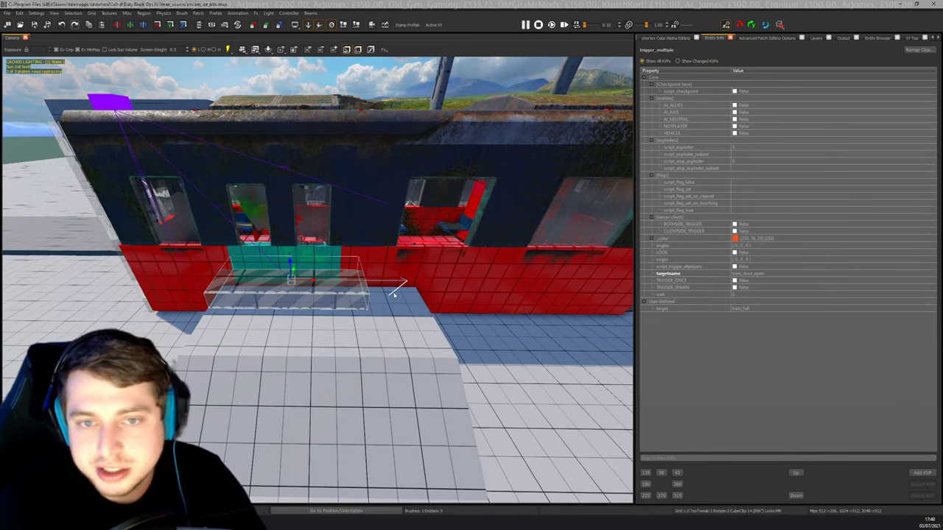
key(Escape)
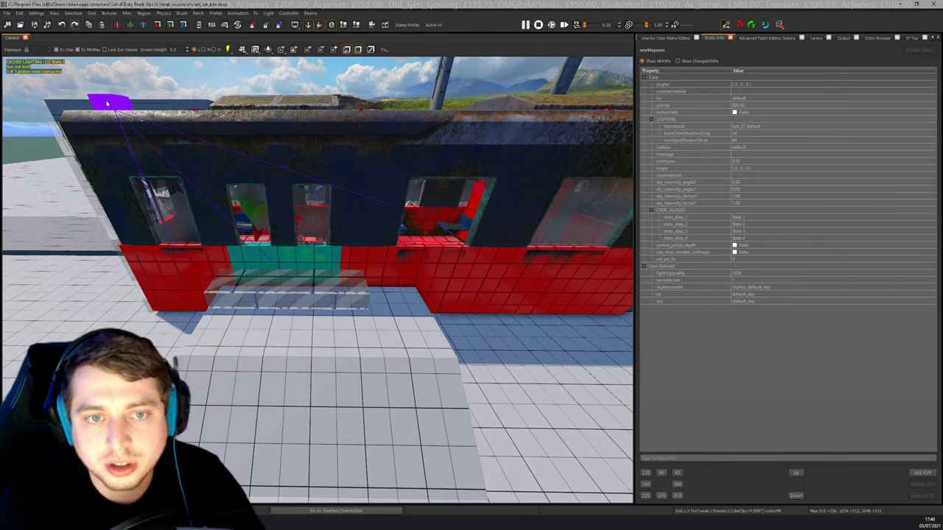
mouse_move(301, 229)
right_down()
mouse_move(274, 225)
mouse_move(300, 229)
mouse_move(312, 252)
right_up()
shift+click(307, 260)
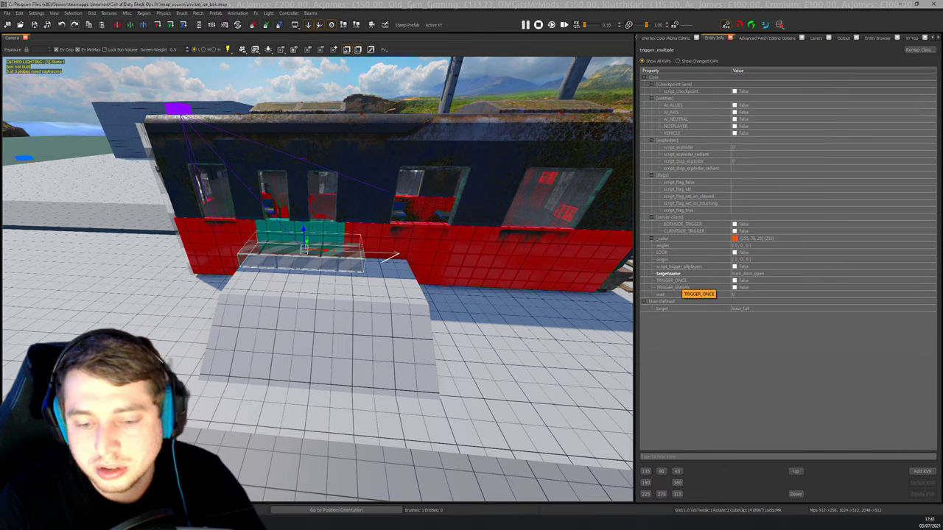
Switch to the zm_ice_bbk.gsc script and comment out the path_start, vehicle and destination code inside the train_system function.
mouse_move(232, 522)
mouse_move(231, 492)
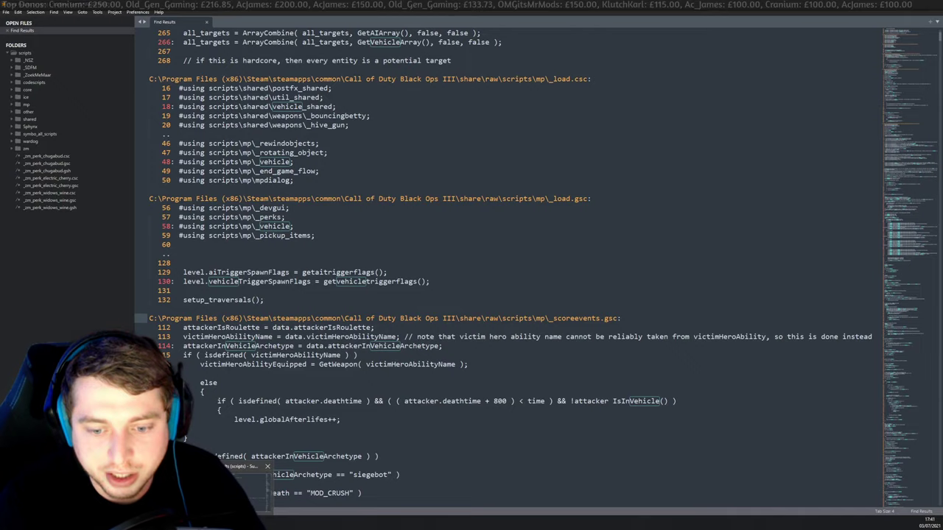
key(alt+Tab)
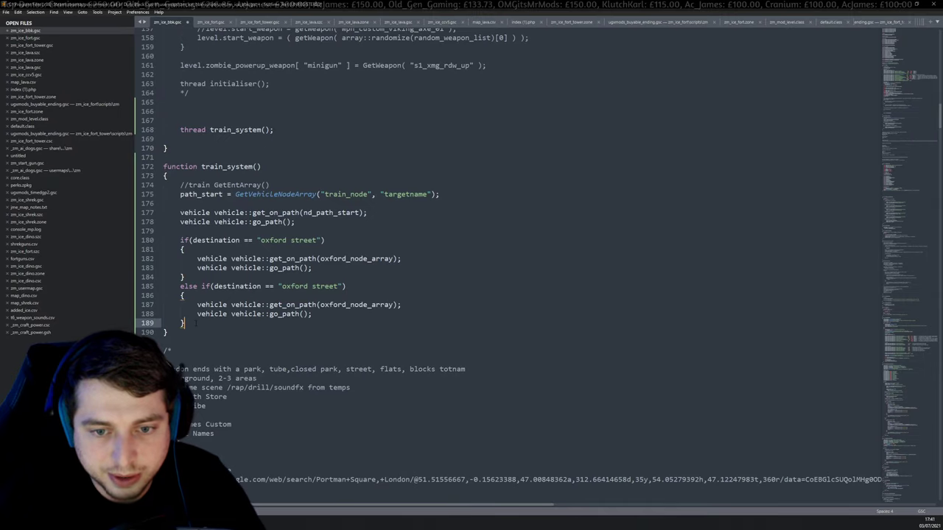
drag(195, 322, 164, 231)
click(164, 231)
click(245, 212)
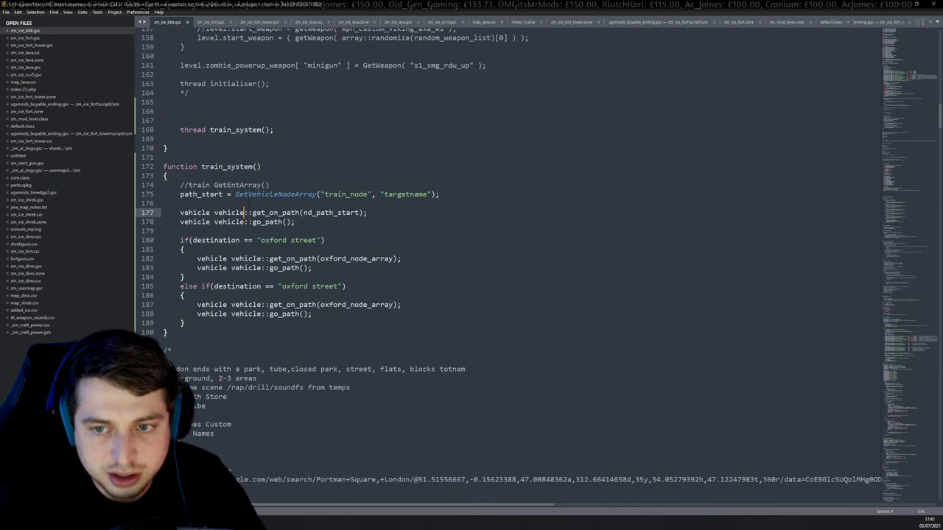
click(279, 179)
click(278, 184)
key(Return)
key(Return)
key(Return)
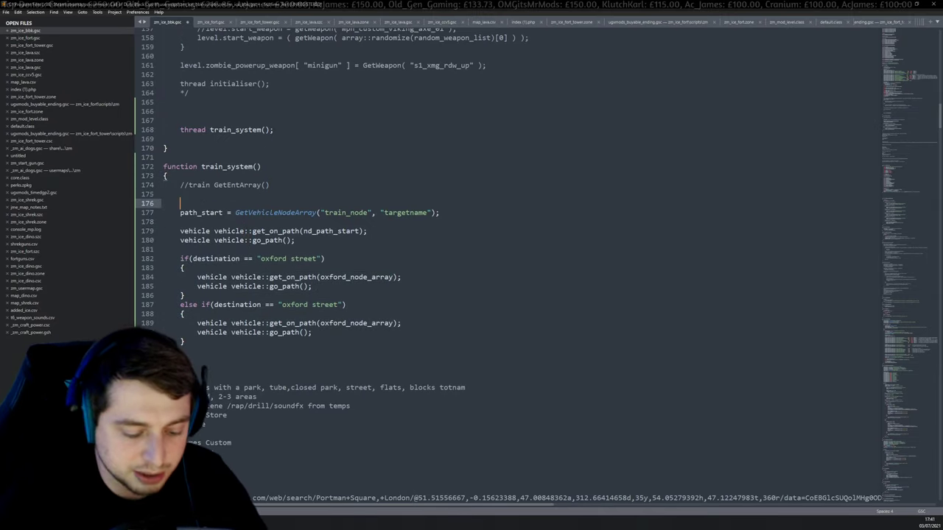
text(/)
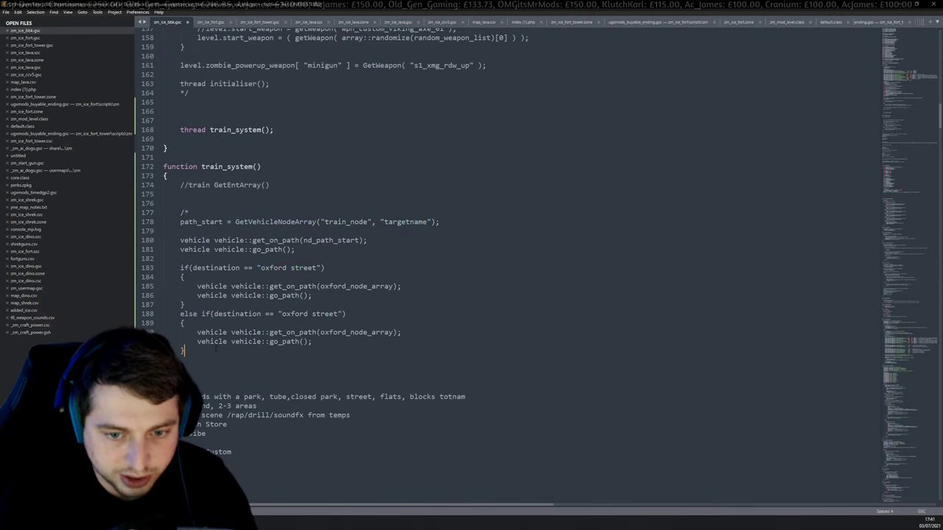
text(*)
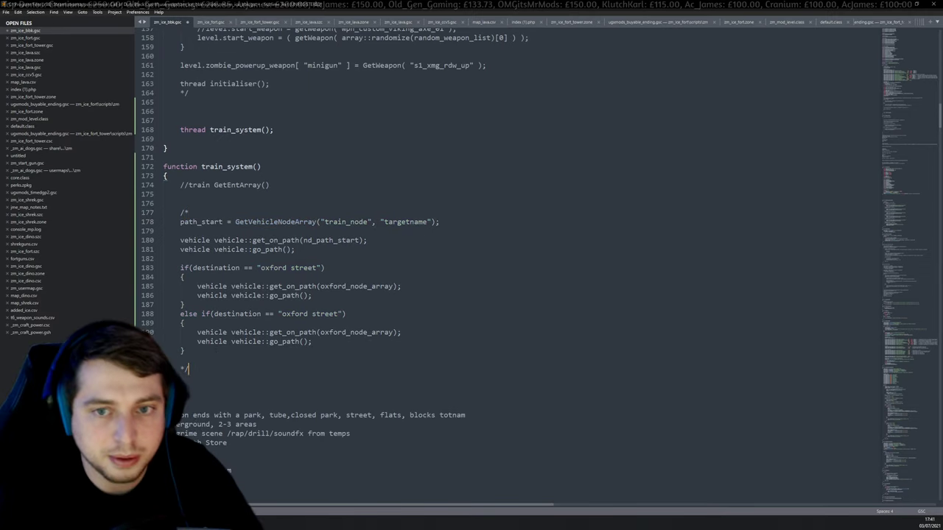
Uncomment the train GetEntArray line in train_system and begin its quoted first argument with train_.
scroll(472, 280, up, 8)
scroll(184, 360, down, 8)
click(232, 197)
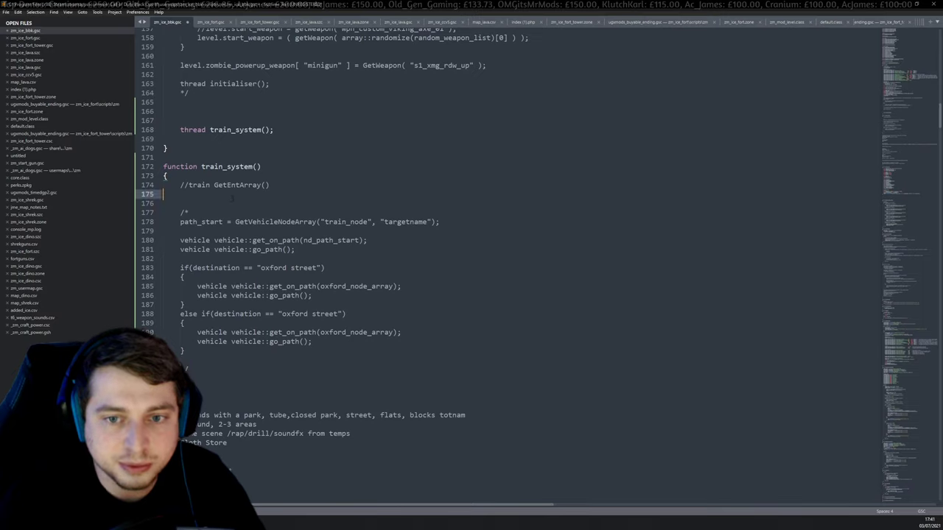
click(265, 186)
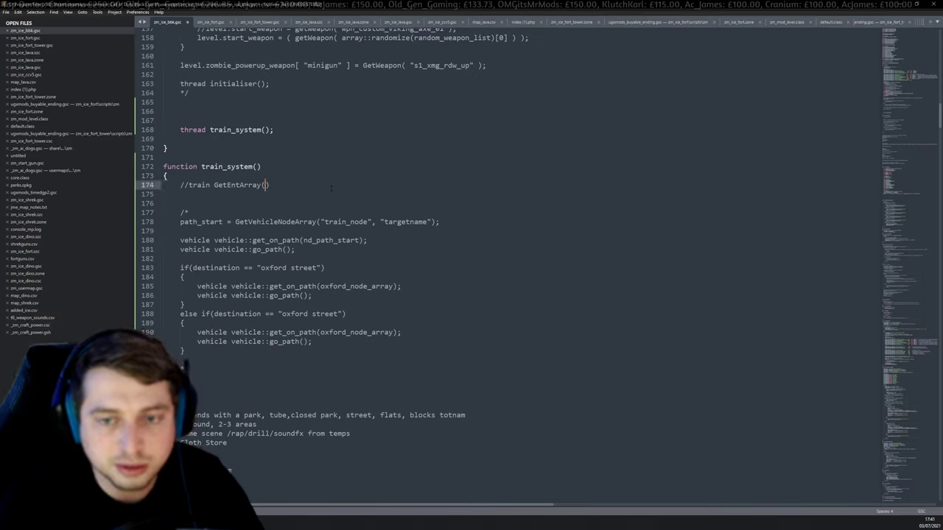
text(")
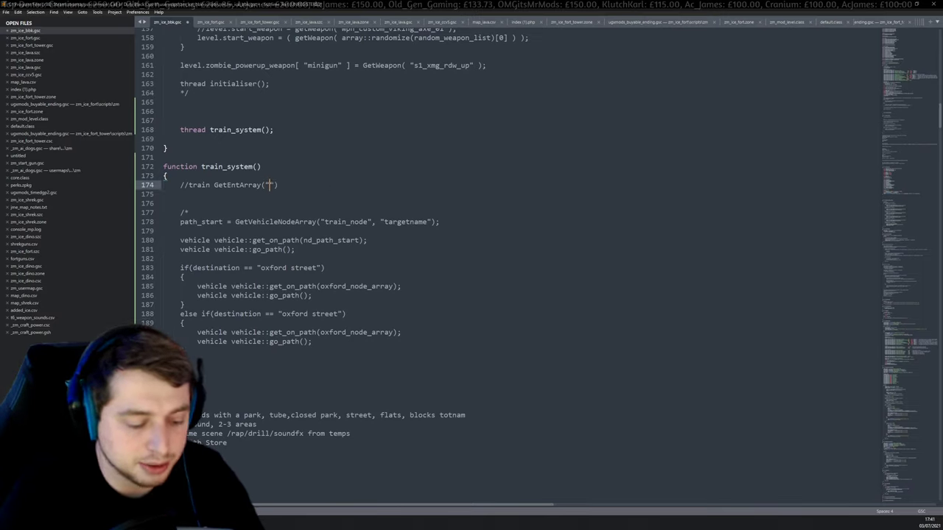
key(Home)
key(Delete)
key(Delete)
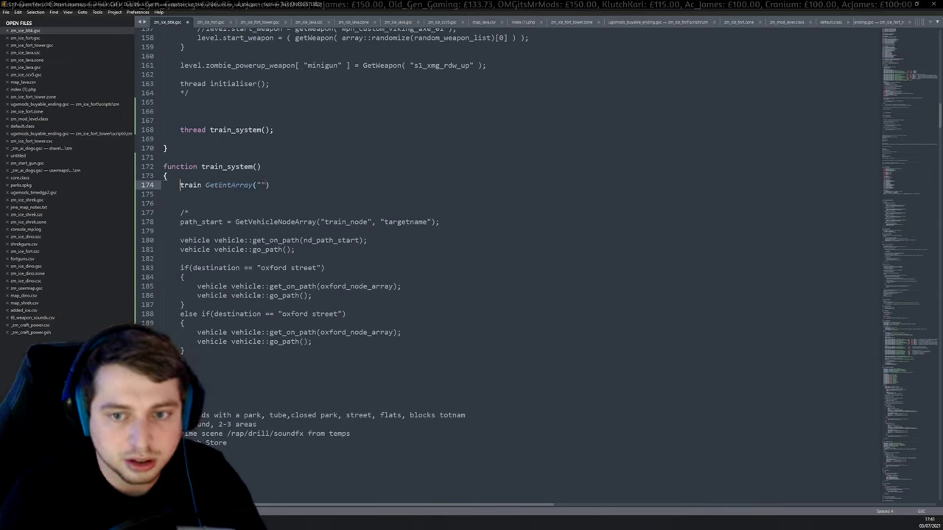
click(261, 184)
text(train_)
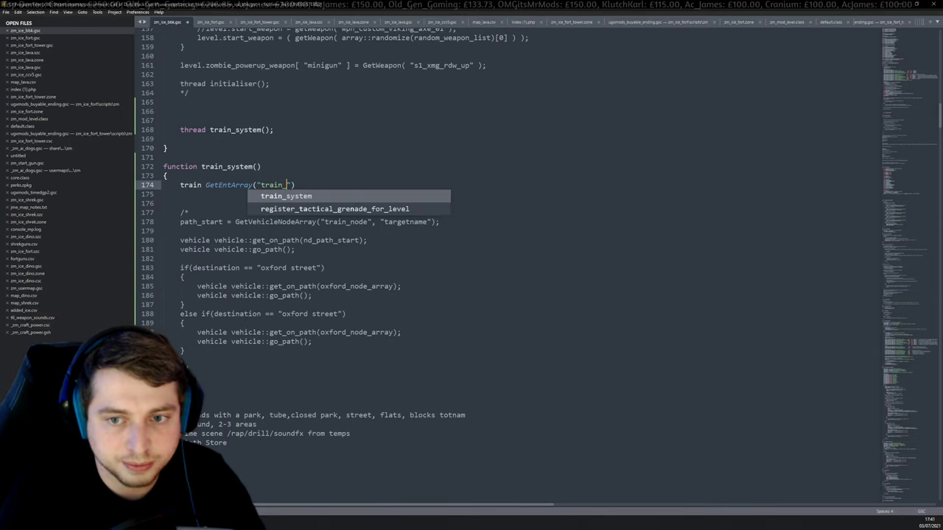
Check the train clip's targetname in the map editor and complete the script call as GetEntArray("train_clip", targetname);.
key(alt+Tab)
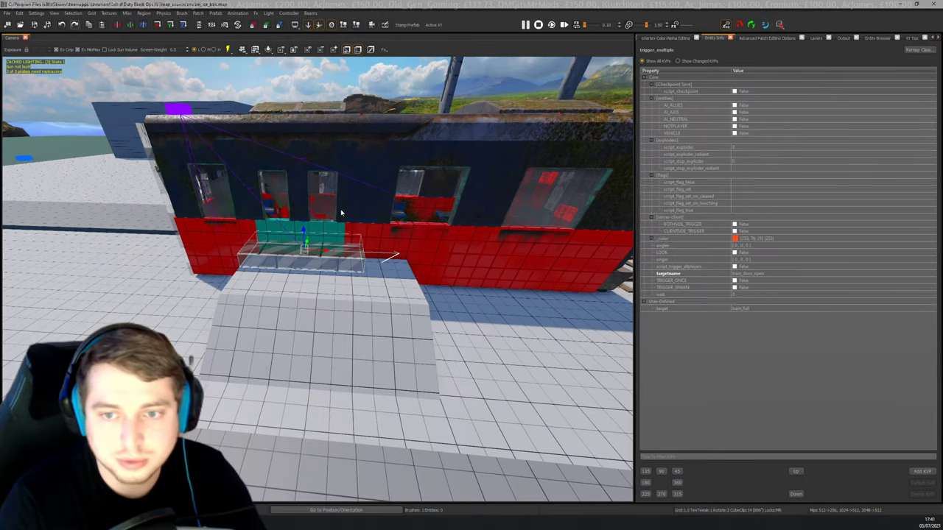
key(Escape)
shift+click(430, 248)
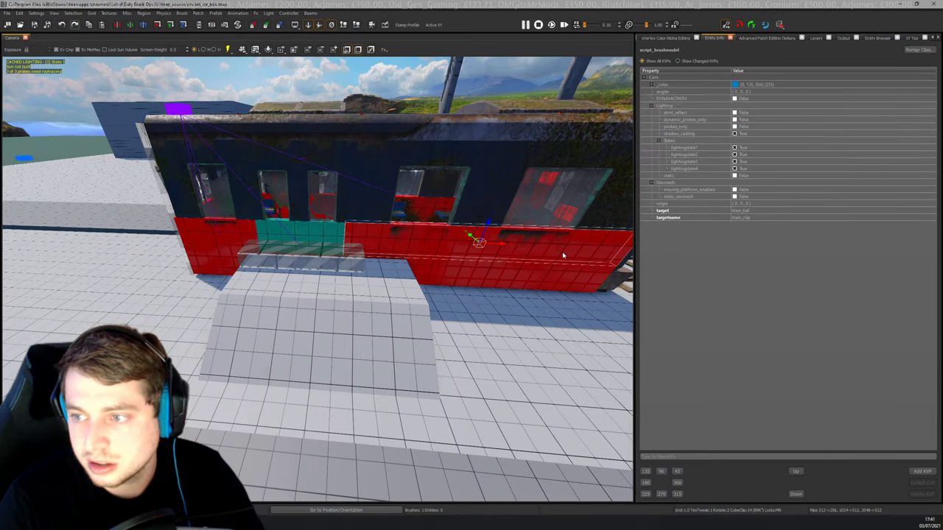
key(alt+Tab)
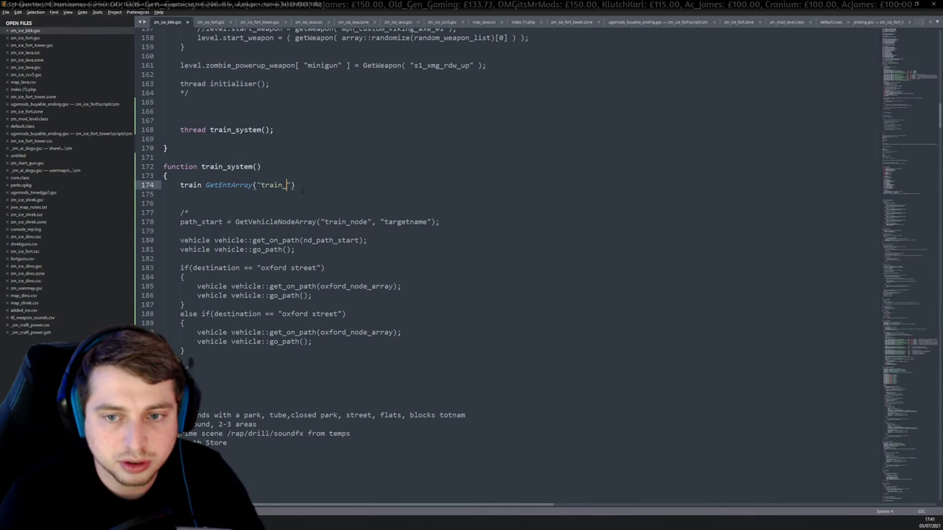
text(clip)
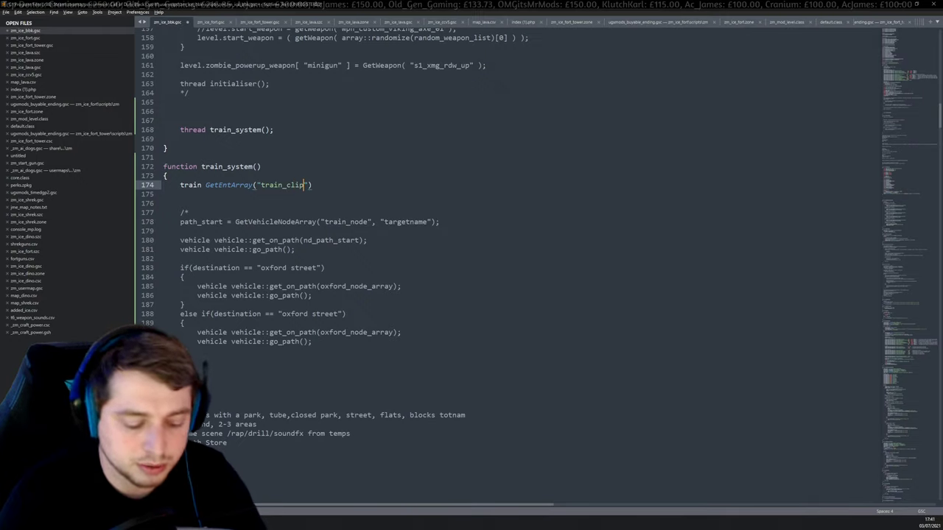
text(", targetname)
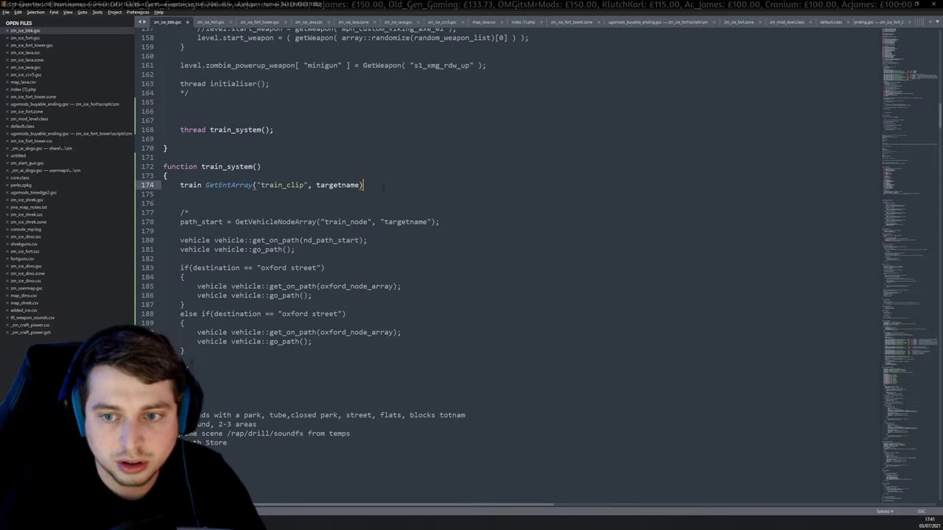
text(;)
key(Return)
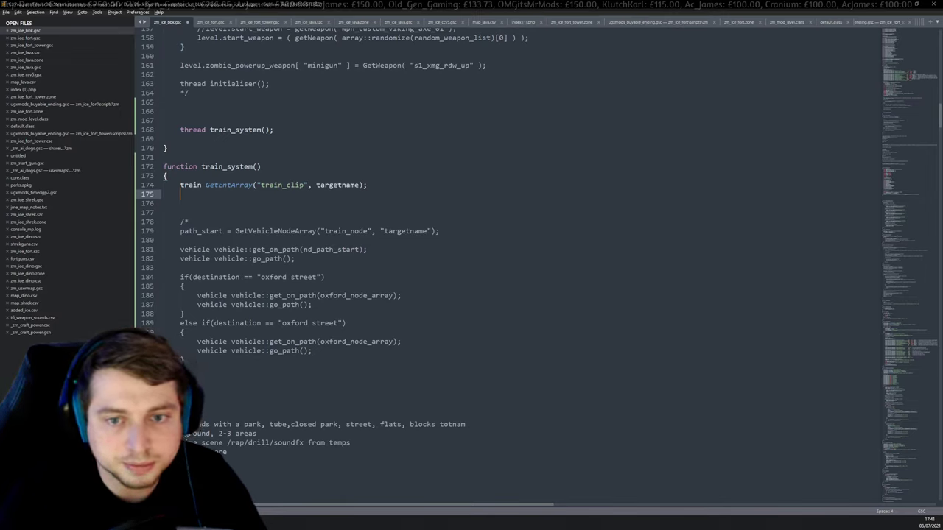
Rename the train variable in front of GetEntArray to train_clip and add blank lines below the statement.
click(197, 185)
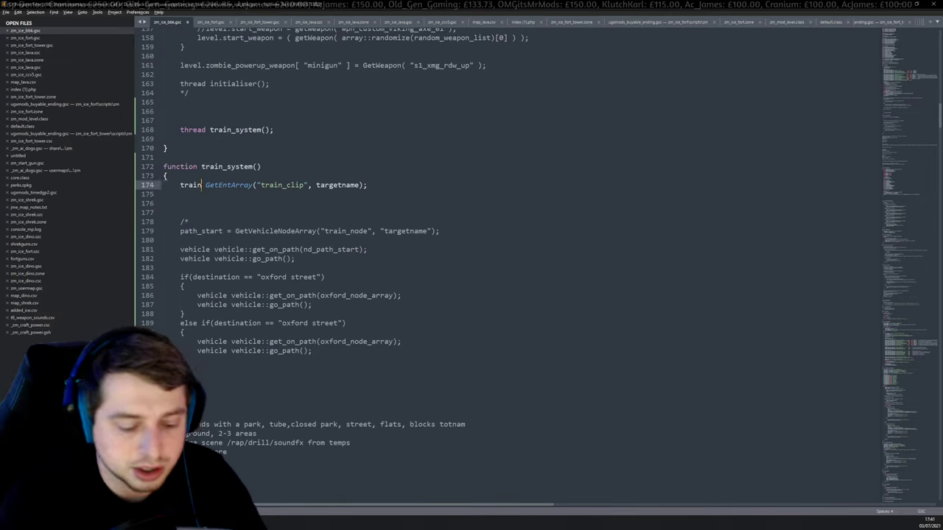
text(_clip)
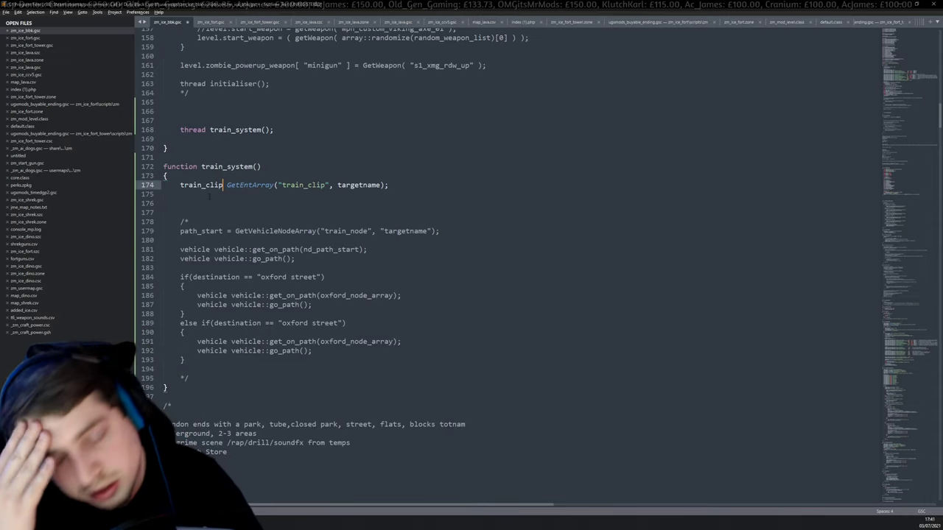
key(End)
key(Return)
key(Return)
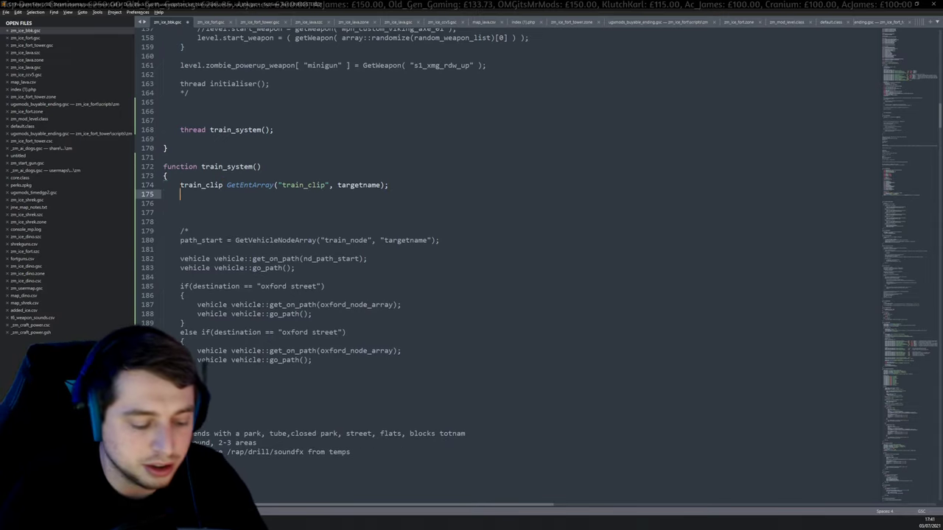
Search zm_ice_bbk.gsc for enable and link, and look for an existing LinkTo call in zm_ice_fort.gsc.
key(ctrl+f)
text(enable)
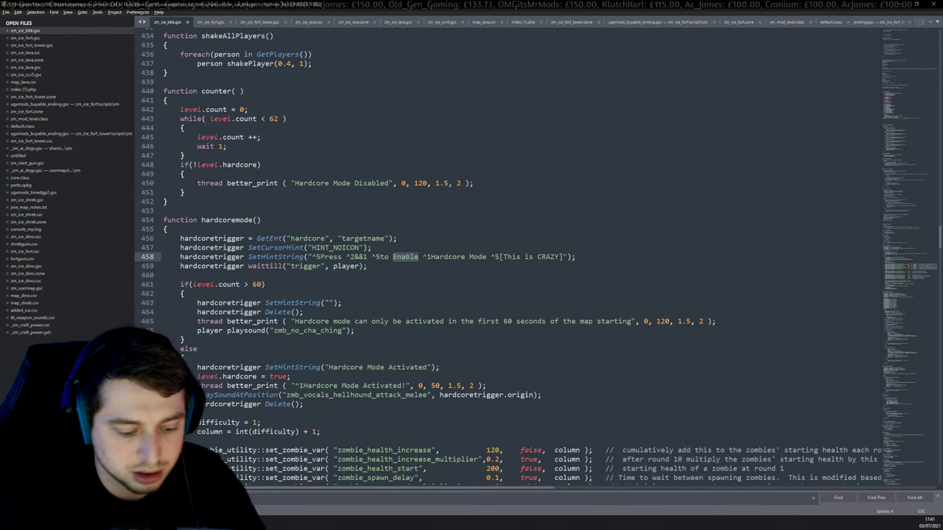
text(link24)
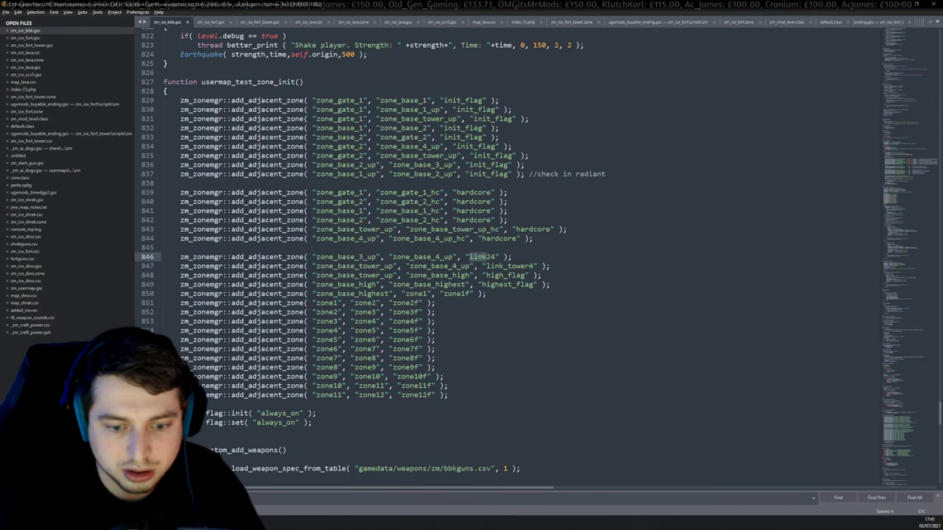
click(48, 38)
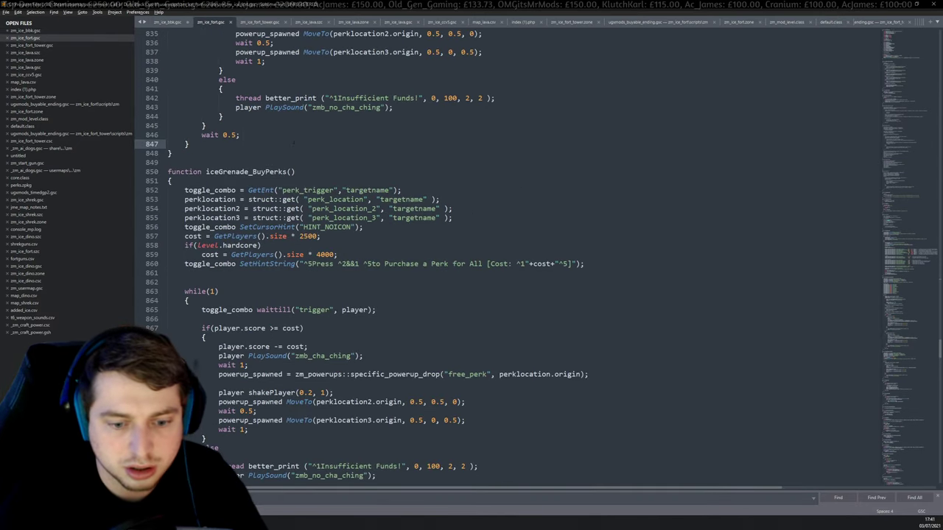
key(Return)
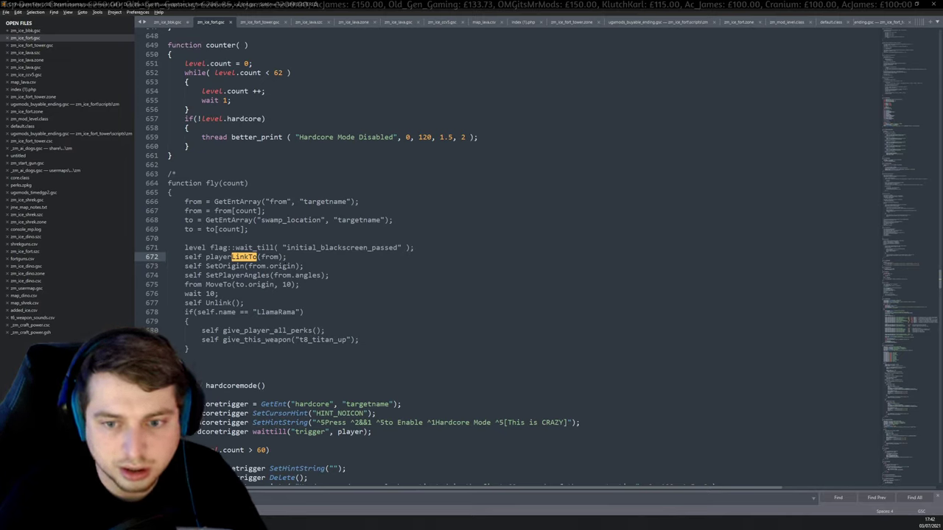
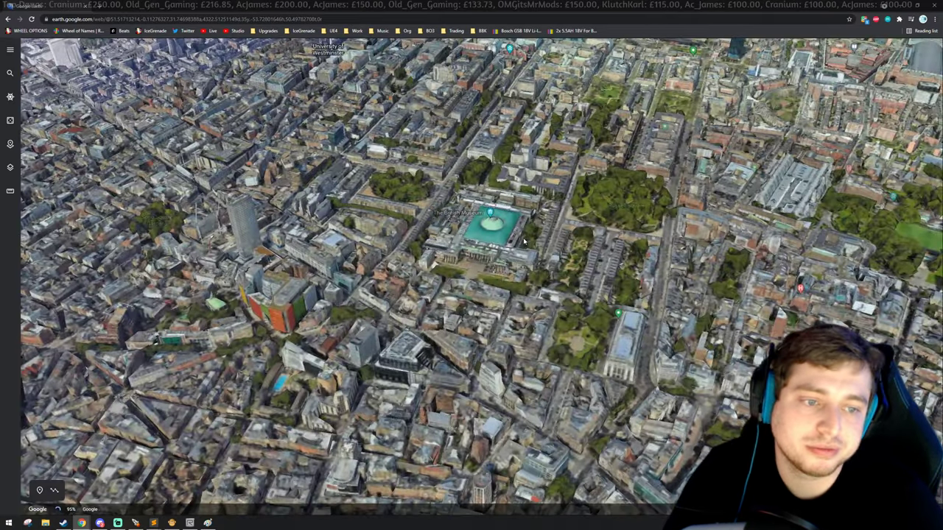
Examine central London around the Thames, Holborn and Soho in Google Earth from a tilted overview.
scroll(438, 221, up, 4)
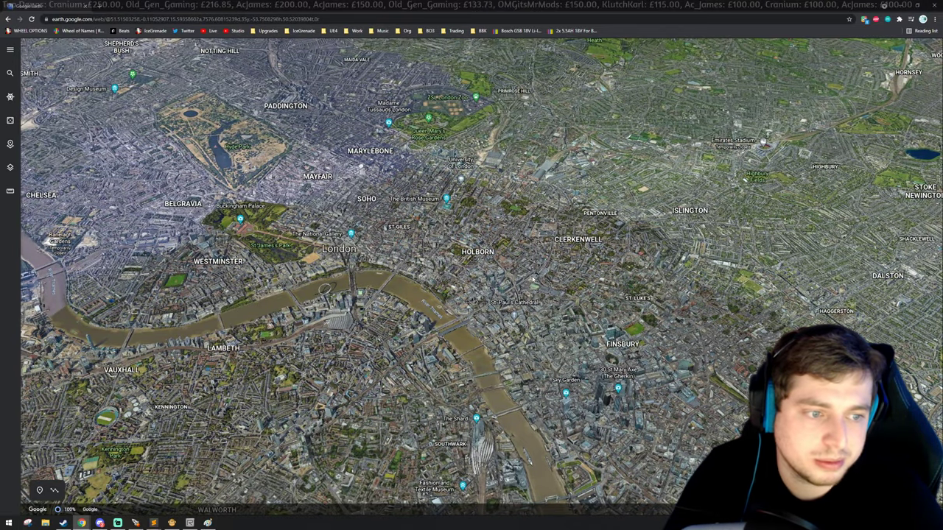
middle_drag(540, 276, 652, 271)
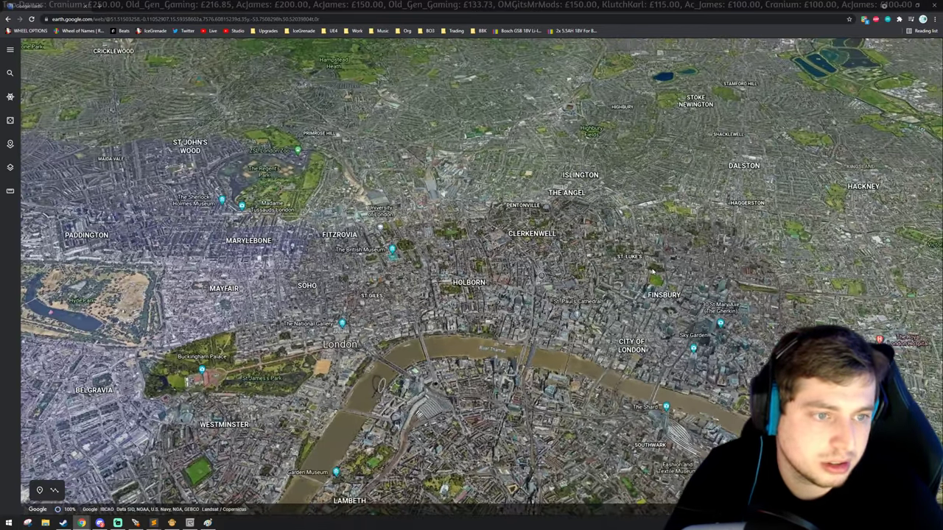
shift+drag(652, 272, 623, 284)
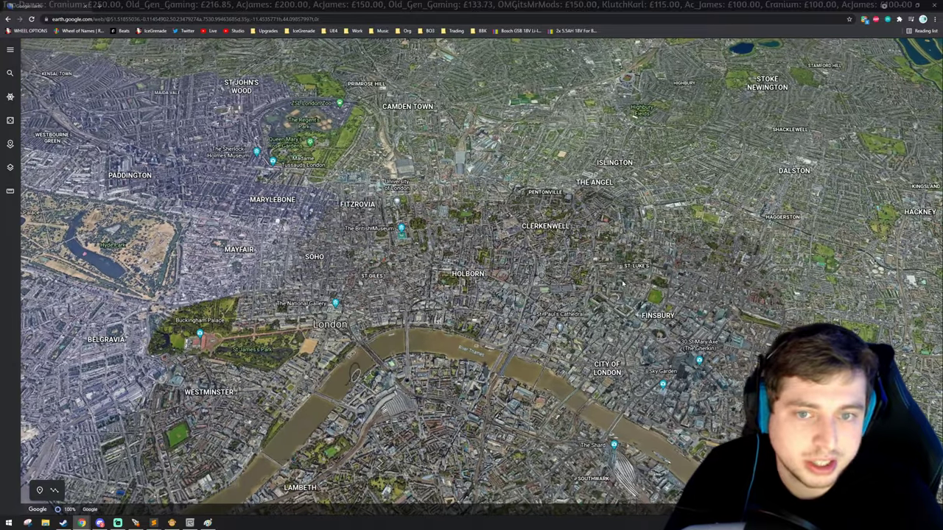
drag(307, 281, 412, 168)
scroll(412, 168, down, 10)
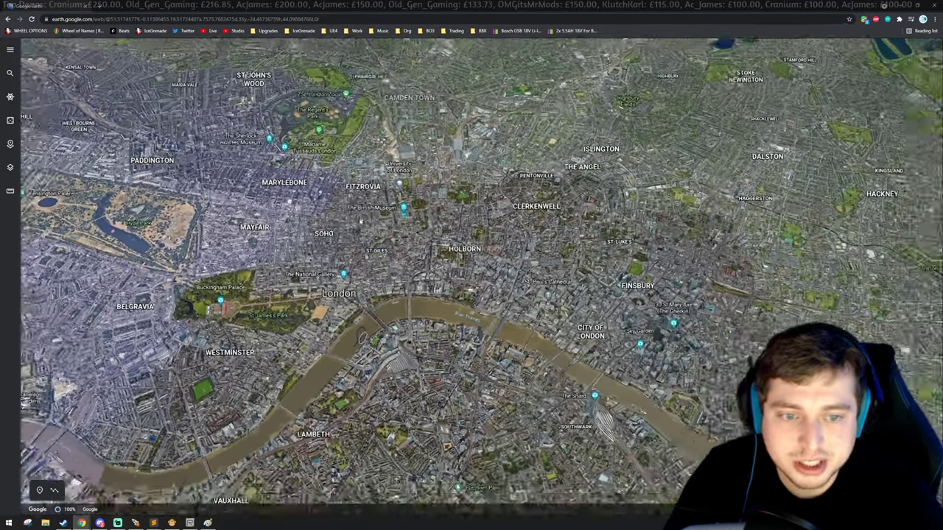
Examine Hyde Park and the Serpentine up close, and compare their location with the Thames and the City of London.
scroll(325, 222, up, 10)
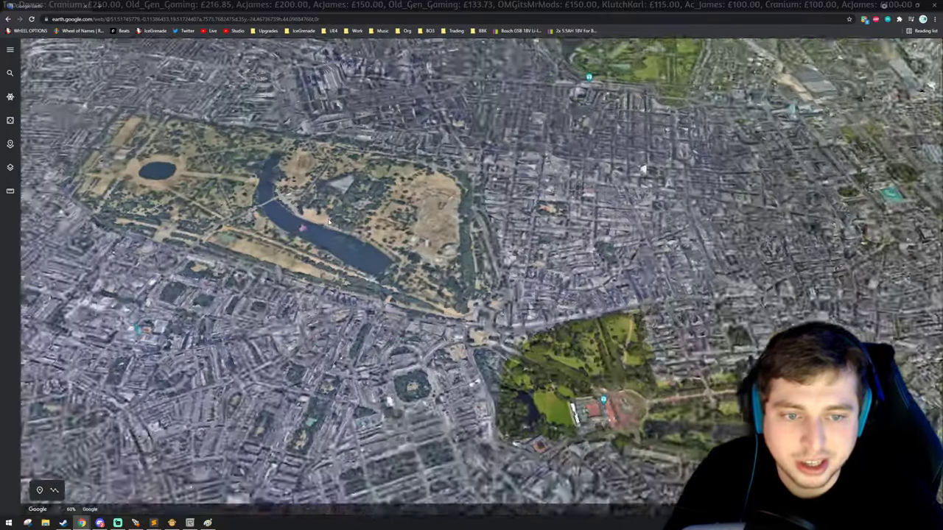
scroll(319, 223, up, 8)
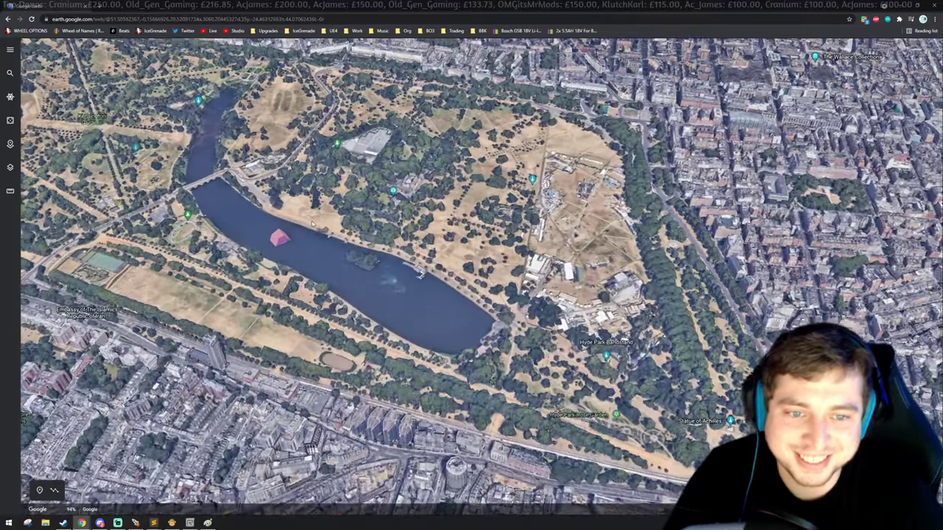
scroll(305, 234, down, 8)
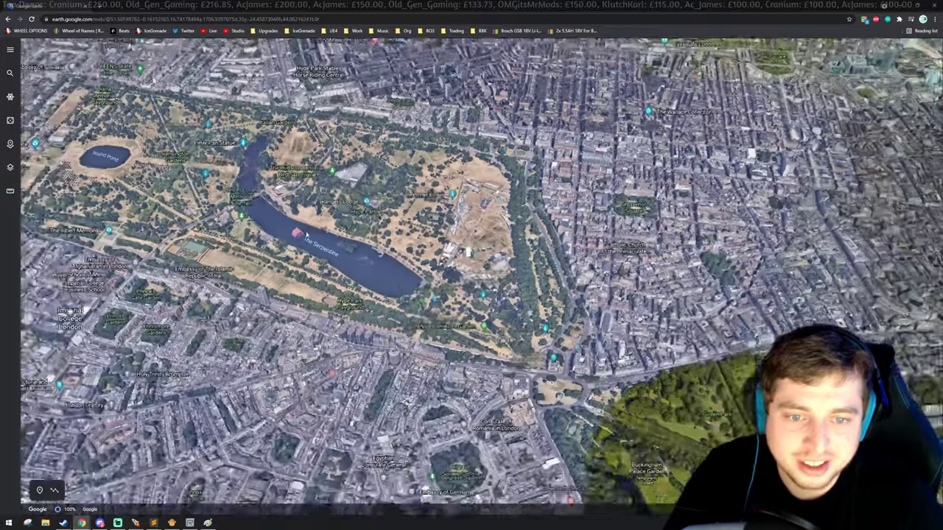
drag(337, 234, 449, 316)
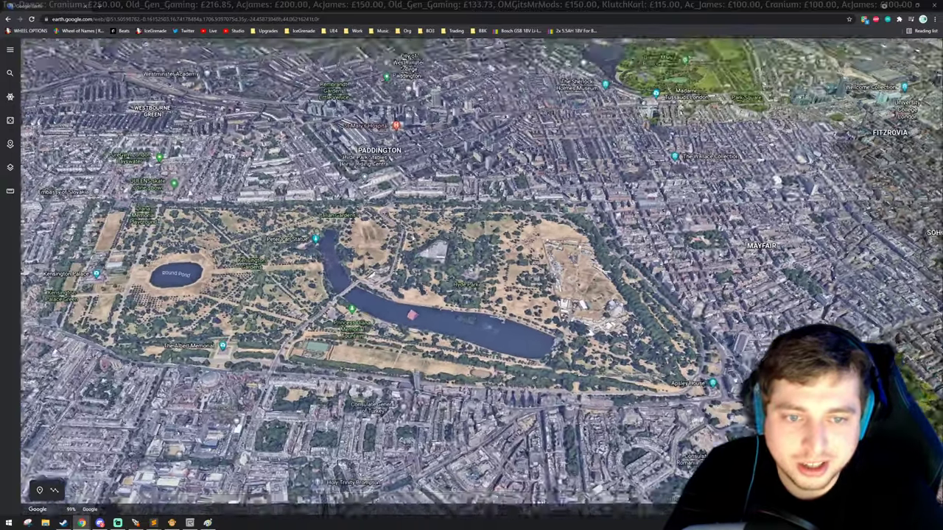
middle_drag(335, 320, 324, 258)
scroll(326, 300, up, 4)
drag(335, 255, 251, 257)
scroll(400, 288, down, 5)
scroll(400, 288, down, 2)
middle_drag(400, 288, 441, 369)
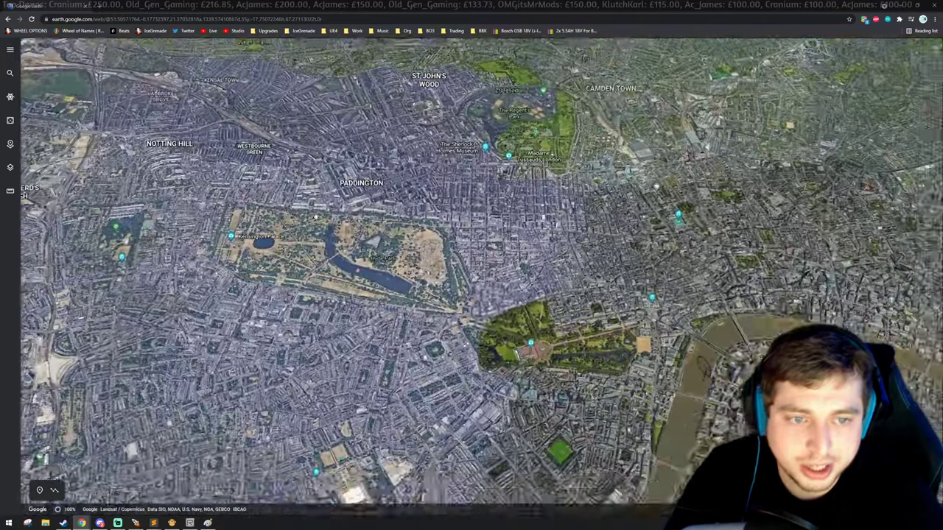
drag(545, 401, 148, 326)
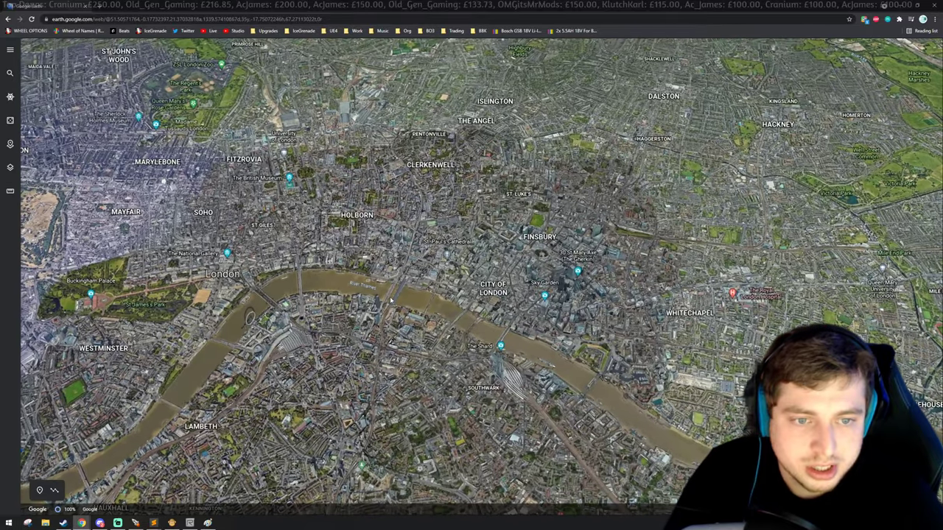
Search Google Earth for hamleys and examine the Regent Street toy store and its surroundings from above, down to the red shopfront awnings.
click(11, 74)
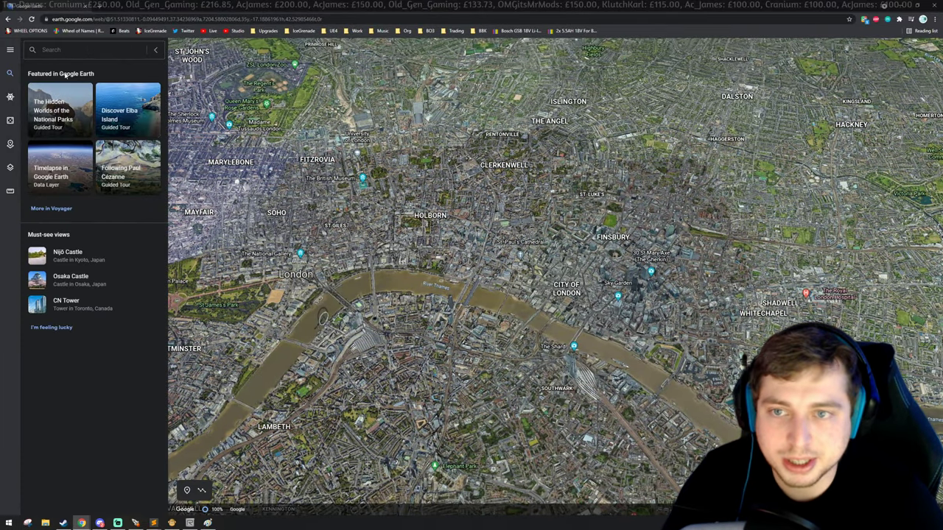
text(hamleys)
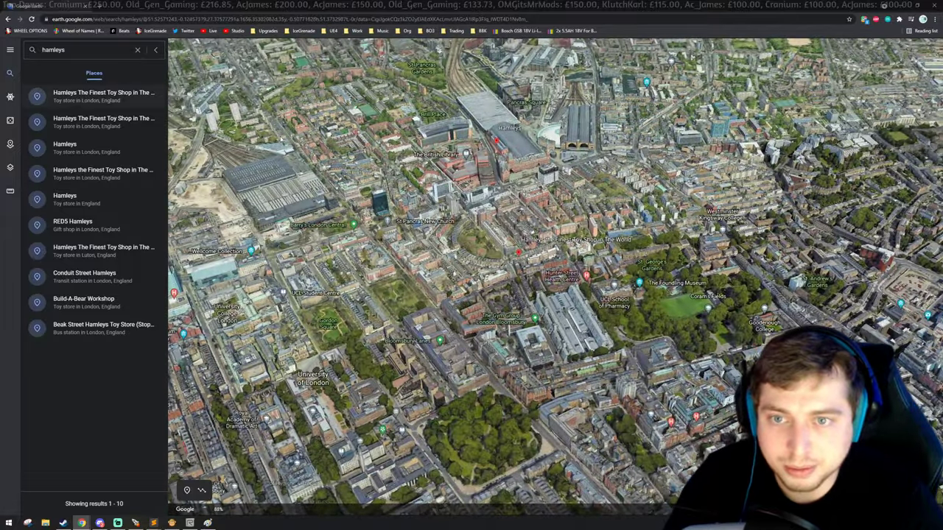
scroll(486, 186, down, 5)
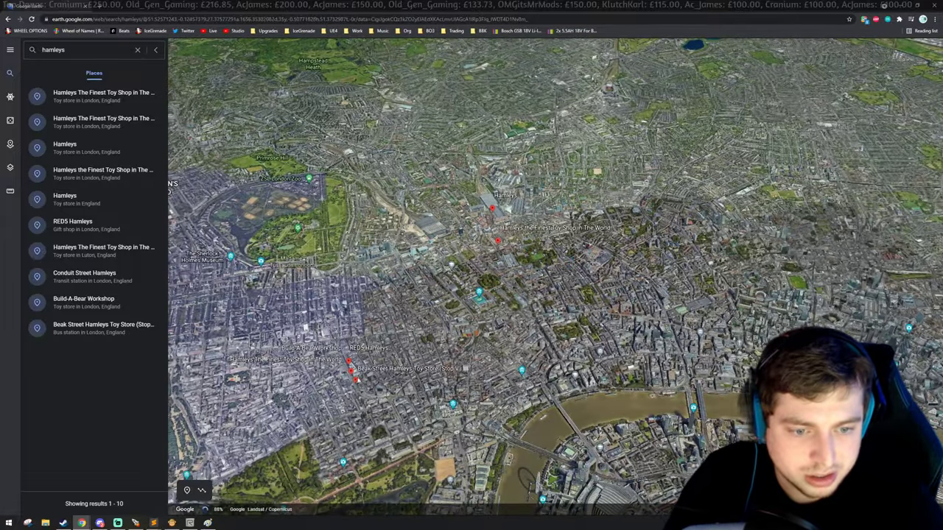
scroll(337, 374, up, 5)
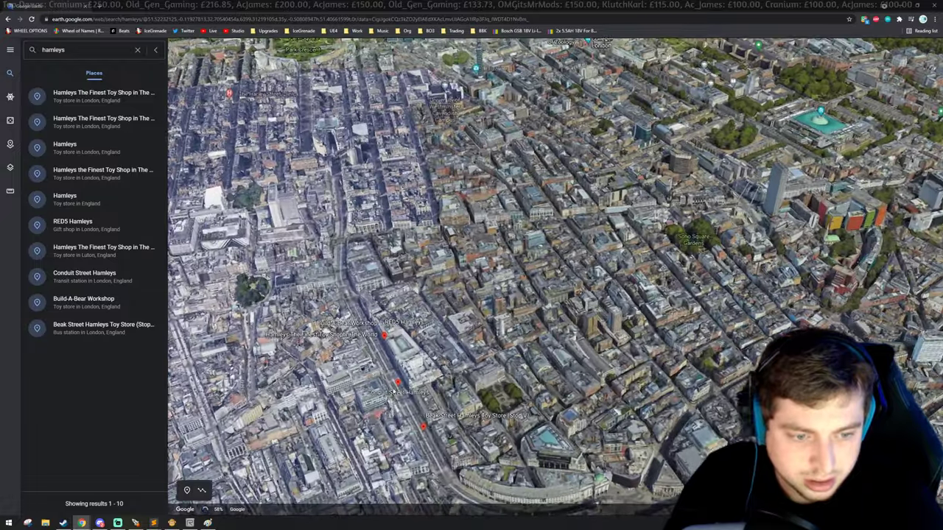
scroll(423, 427, up, 2)
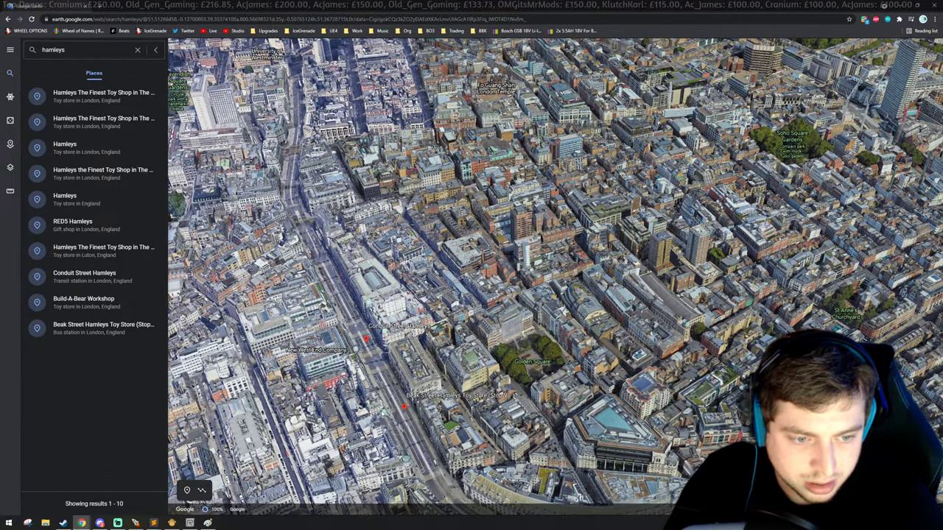
scroll(394, 416, up, 3)
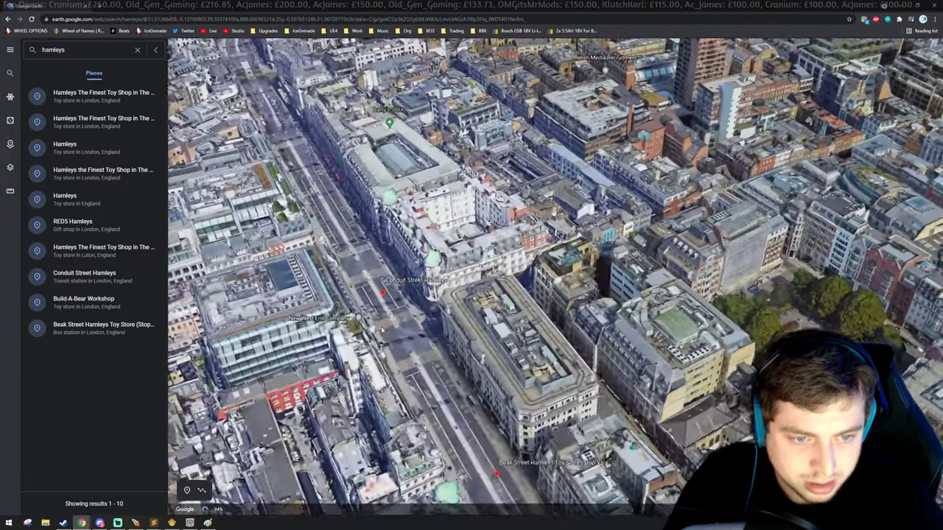
scroll(422, 389, down, 2)
middle_drag(453, 380, 483, 366)
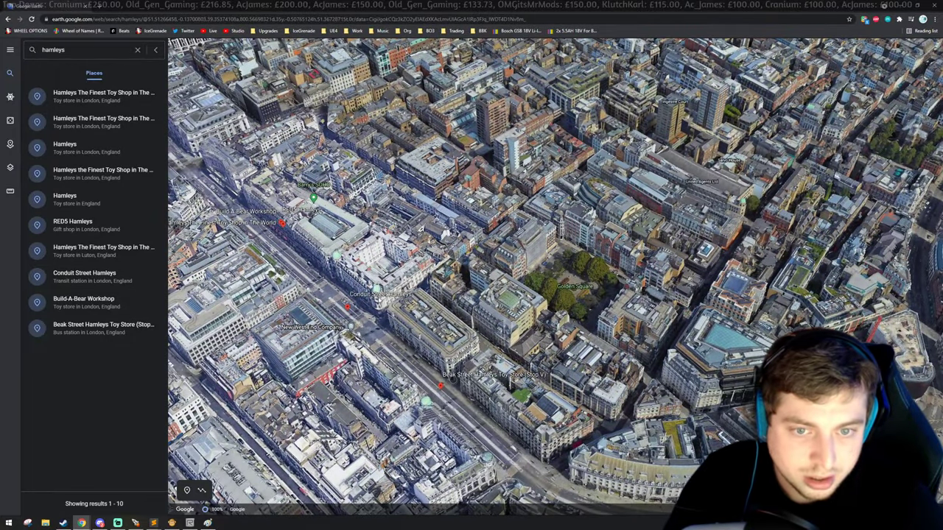
drag(296, 226, 542, 291)
scroll(541, 291, up, 1)
scroll(542, 292, up, 6)
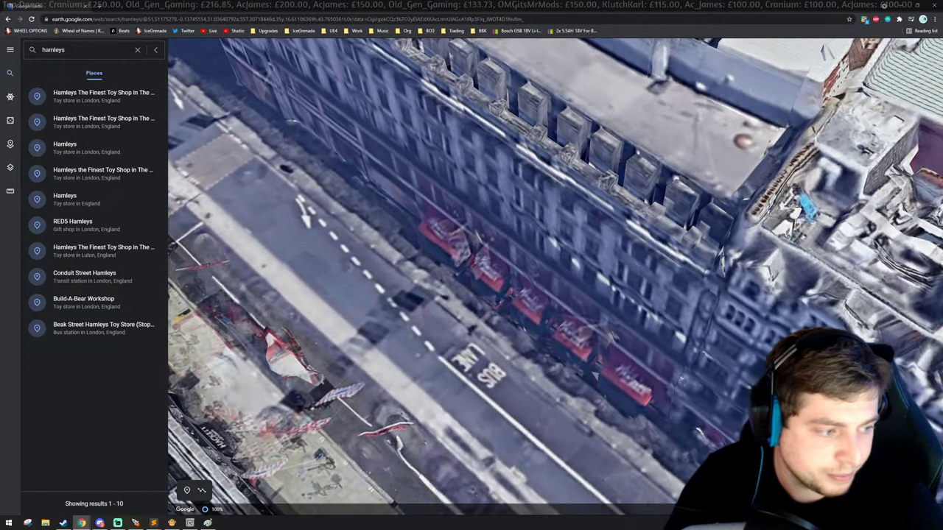
Open a Photo Sphere inside the Hamleys store, look around the shop interior, and return to the aerial view.
drag(497, 392, 512, 411)
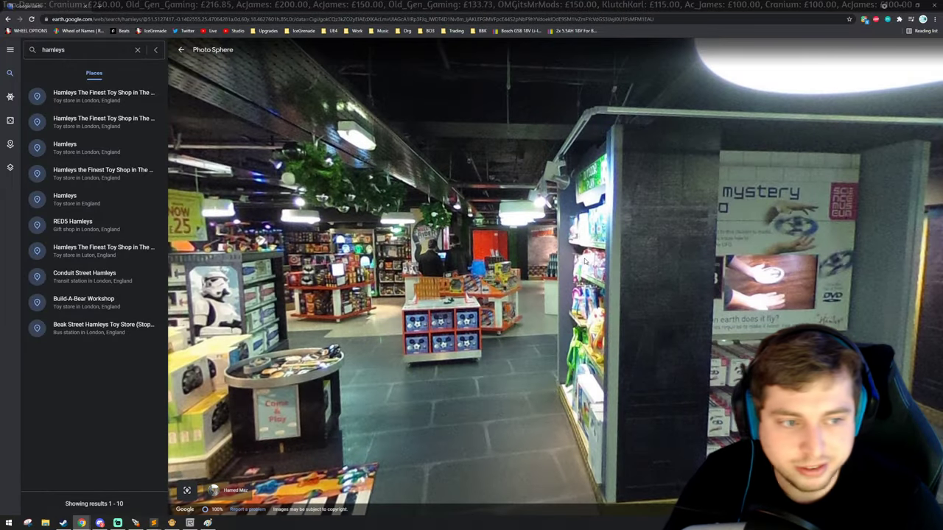
drag(585, 261, 434, 275)
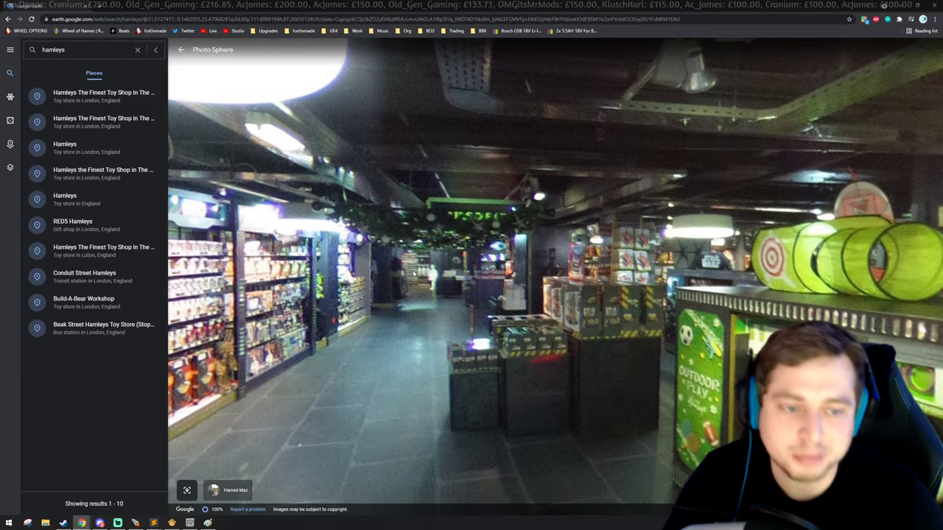
scroll(457, 300, down, 4)
click(471, 310)
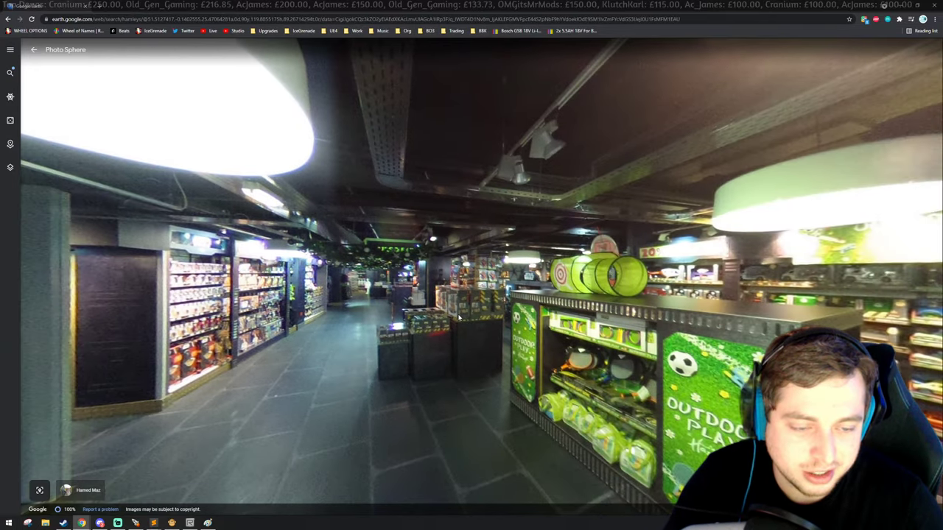
scroll(457, 315, down, 6)
Enter Street View on Regent Street in front of Hamleys and examine the storefront and neighbouring facades.
scroll(507, 304, up, 2)
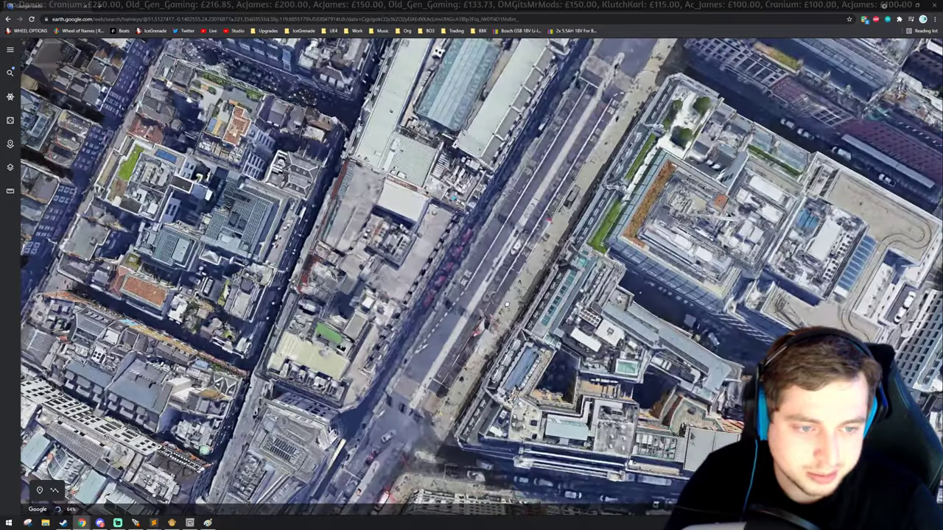
click(854, 490)
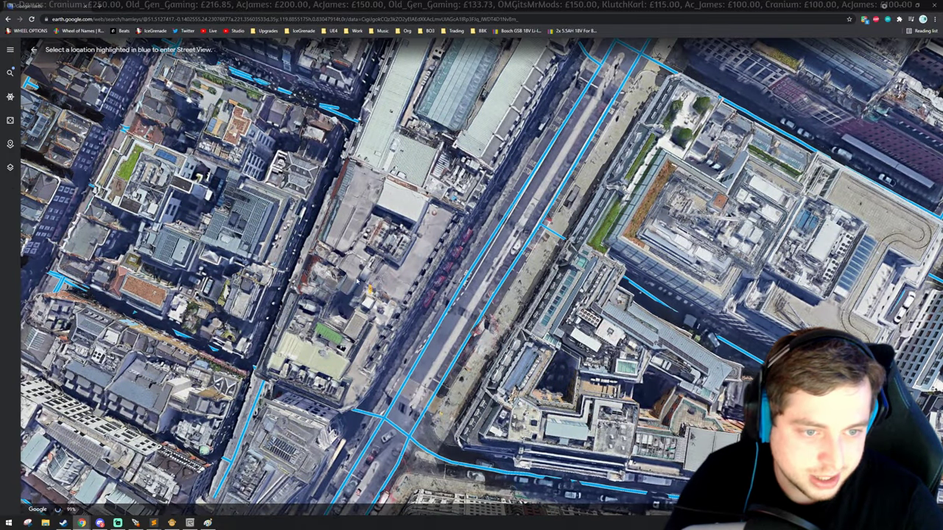
drag(461, 289, 461, 289)
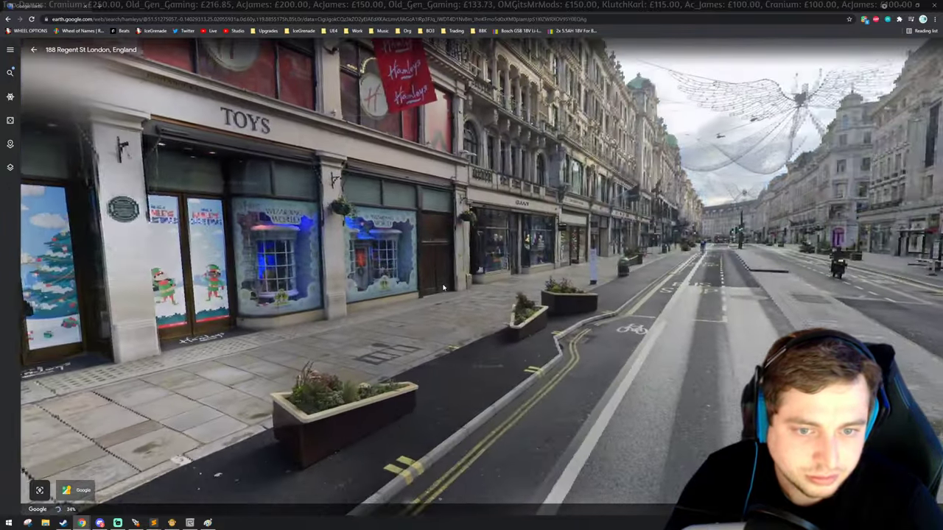
drag(443, 287, 666, 326)
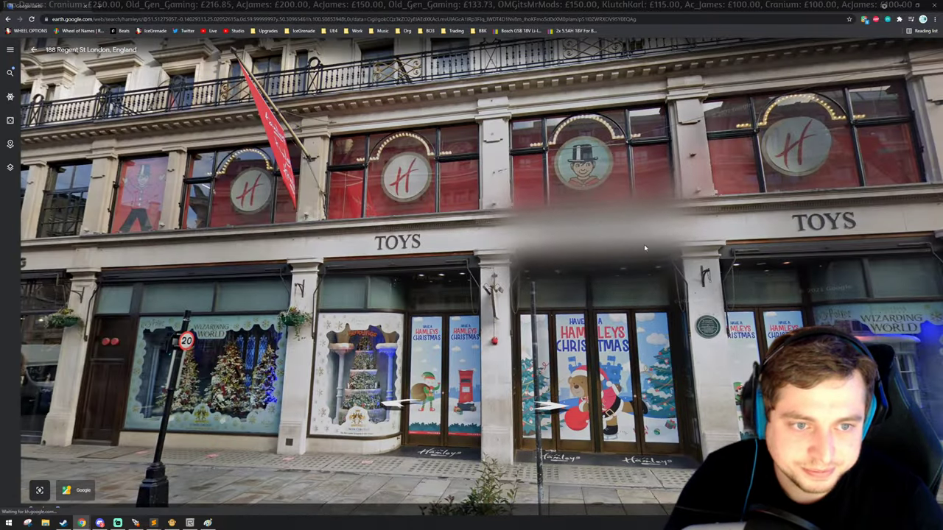
drag(644, 249, 258, 286)
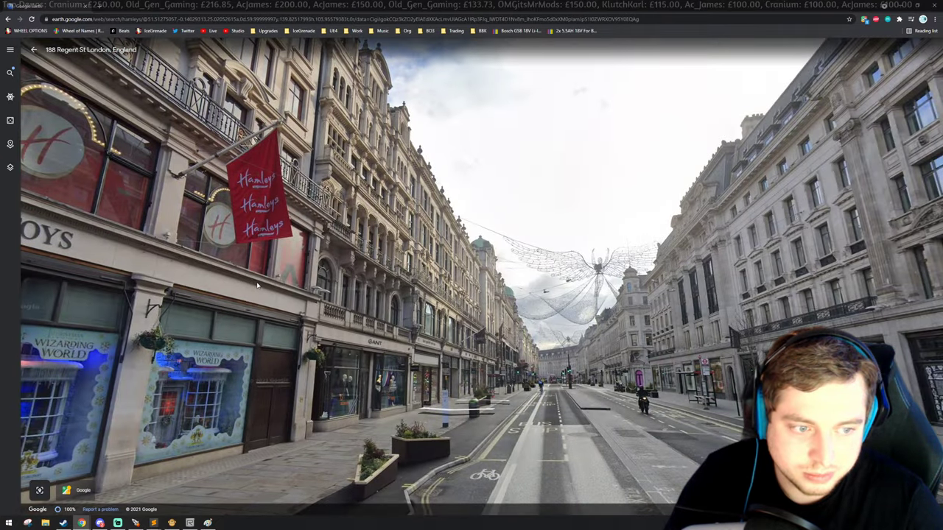
click(258, 285)
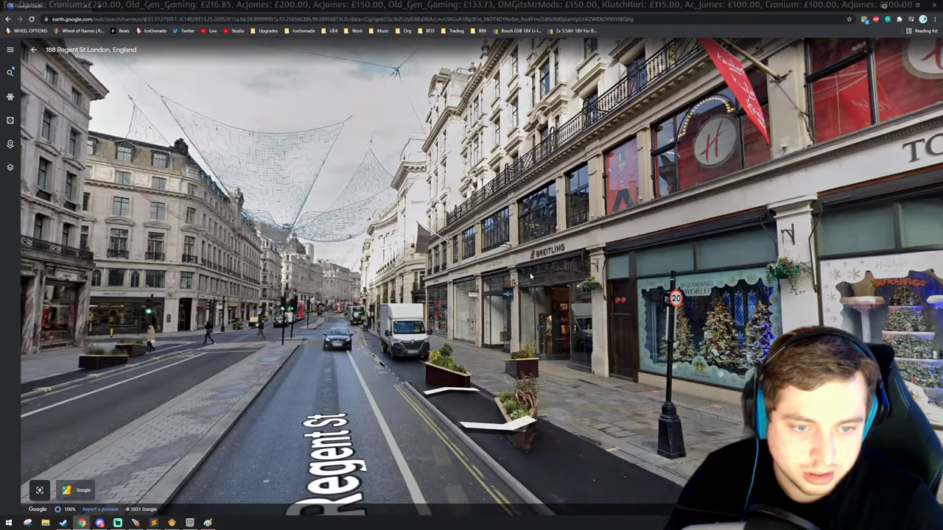
Follow Regent Street in Street View from Hamleys along the A4201, examining the road and buildings on both sides.
drag(497, 259, 392, 260)
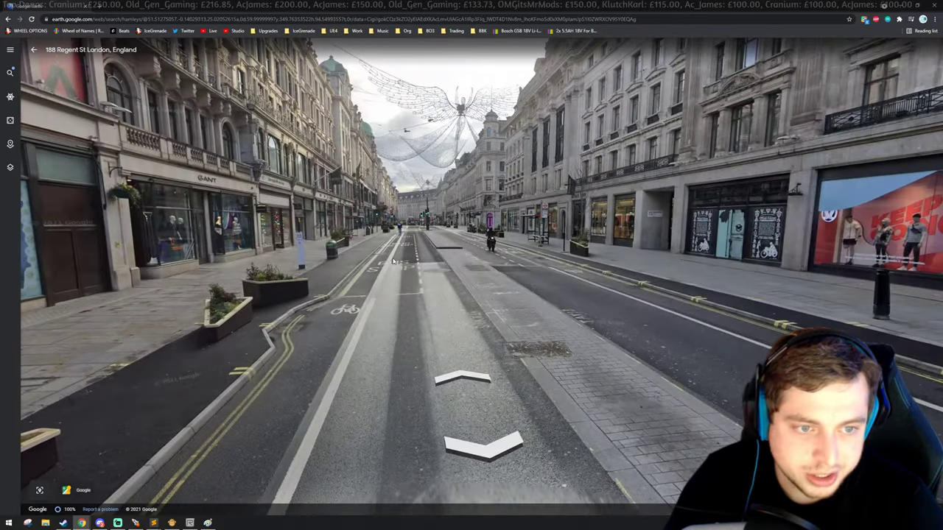
click(445, 258)
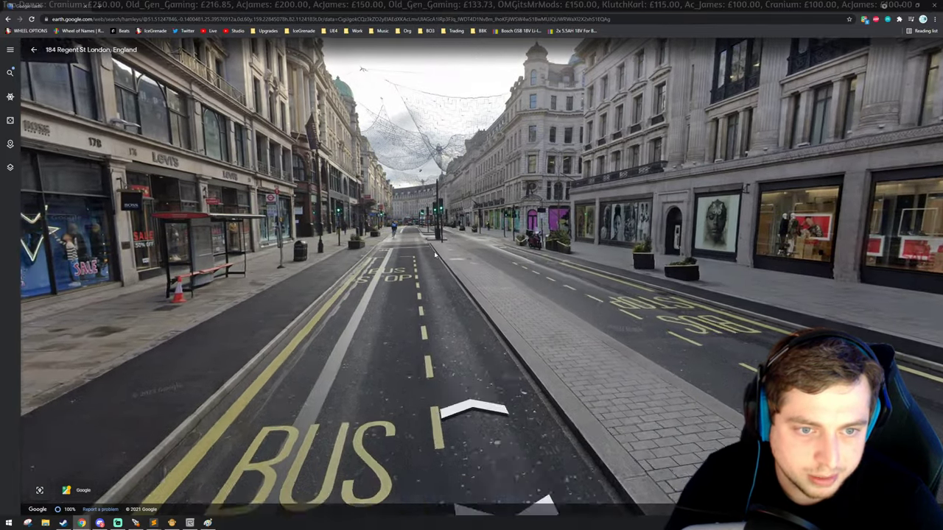
click(424, 255)
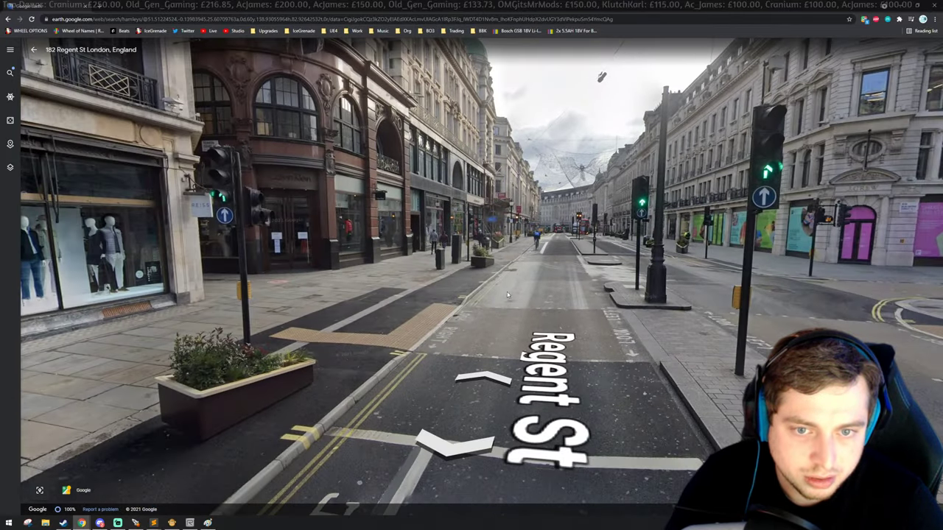
click(512, 302)
drag(356, 267, 509, 253)
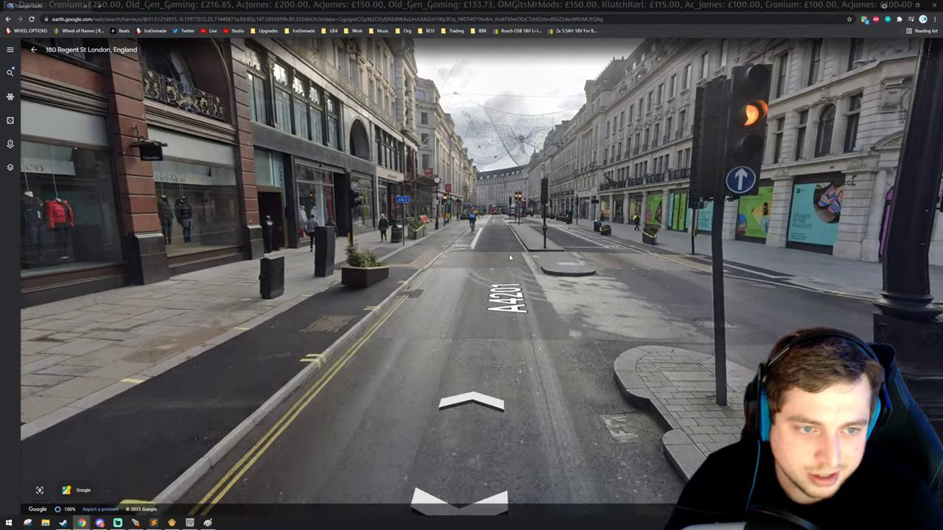
click(509, 253)
click(476, 240)
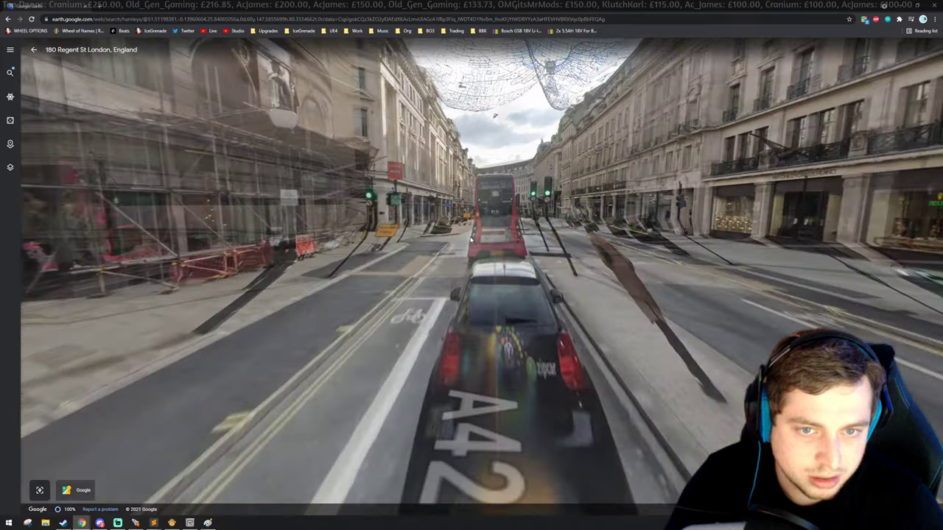
drag(284, 238, 103, 243)
drag(486, 261, 88, 247)
drag(699, 291, 193, 144)
drag(133, 295, 357, 269)
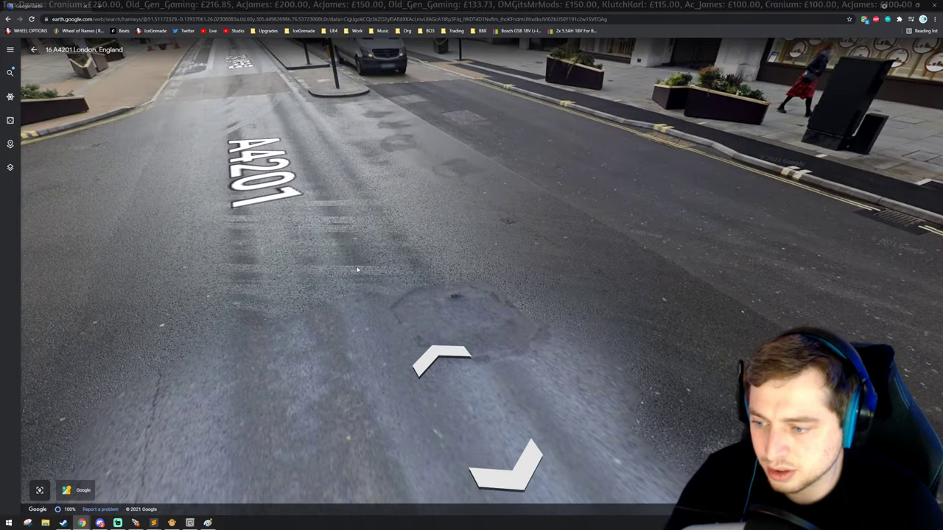
Leave Street View and examine the Regent Street blocks around Hamleys from a tilted aerial view.
scroll(352, 266, down, 3)
scroll(443, 283, down, 6)
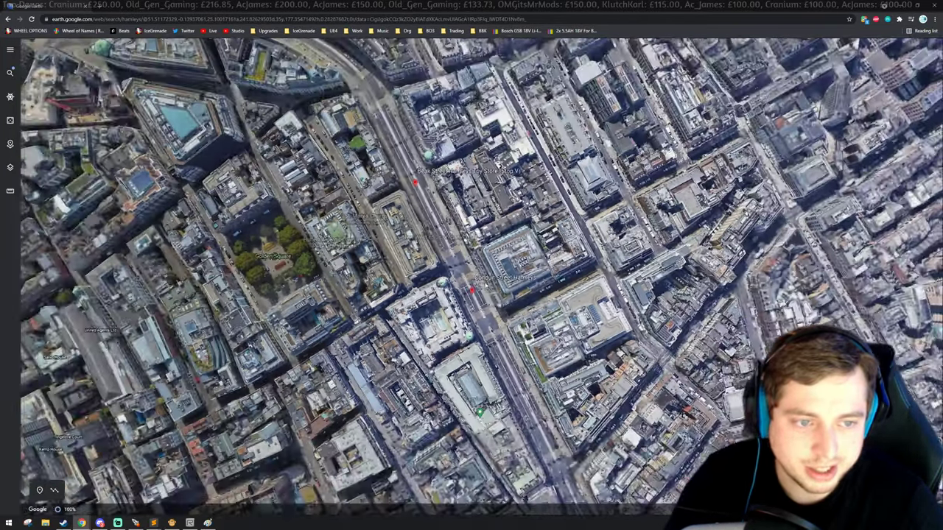
middle_drag(444, 283, 352, 177)
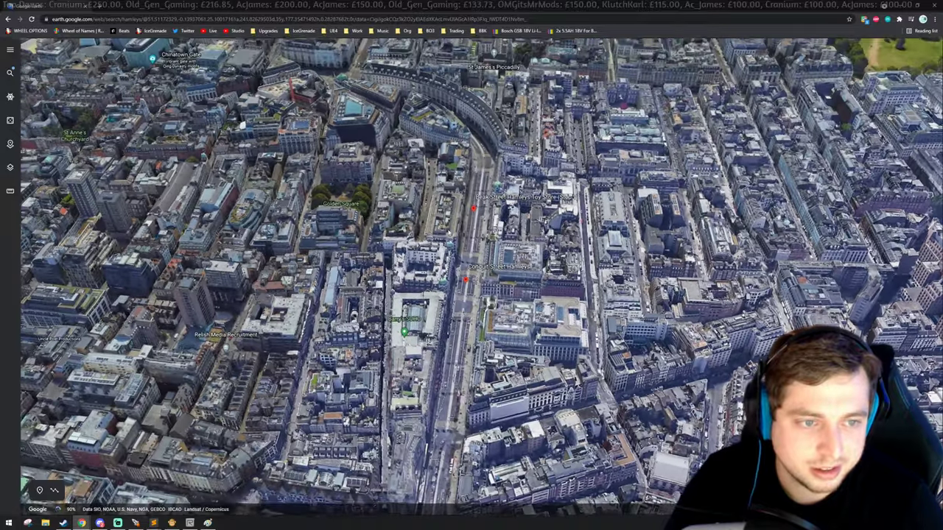
scroll(142, 155, down, 3)
scroll(142, 155, up, 3)
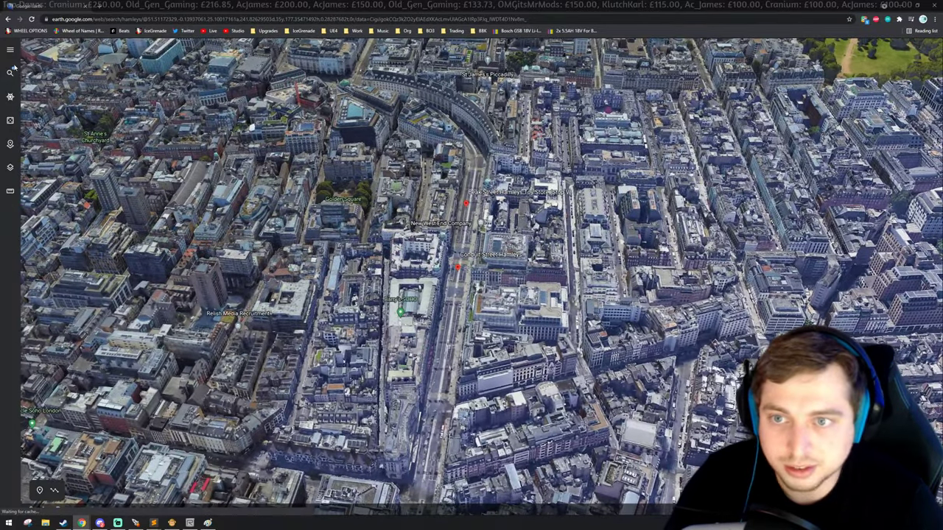
Replace the hamleys search with a search for train.
click(10, 72)
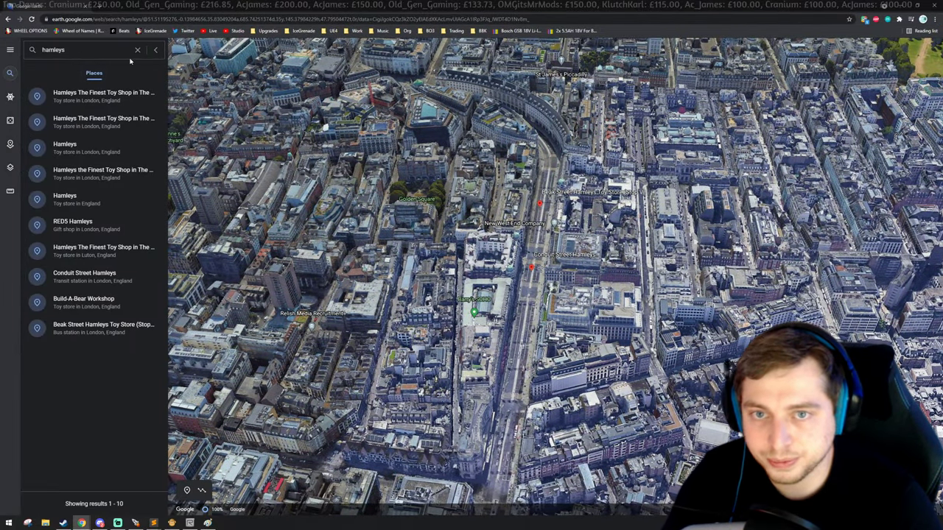
click(138, 51)
text(train)
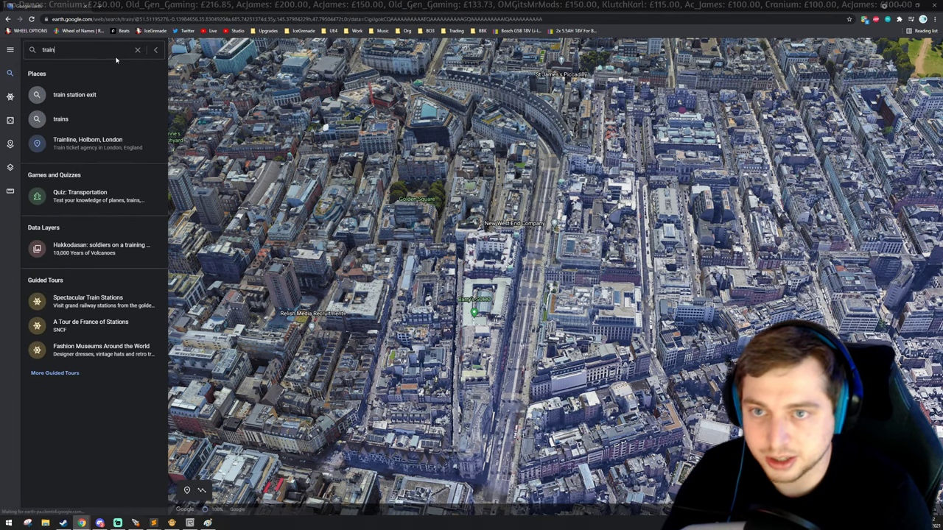
key(Return)
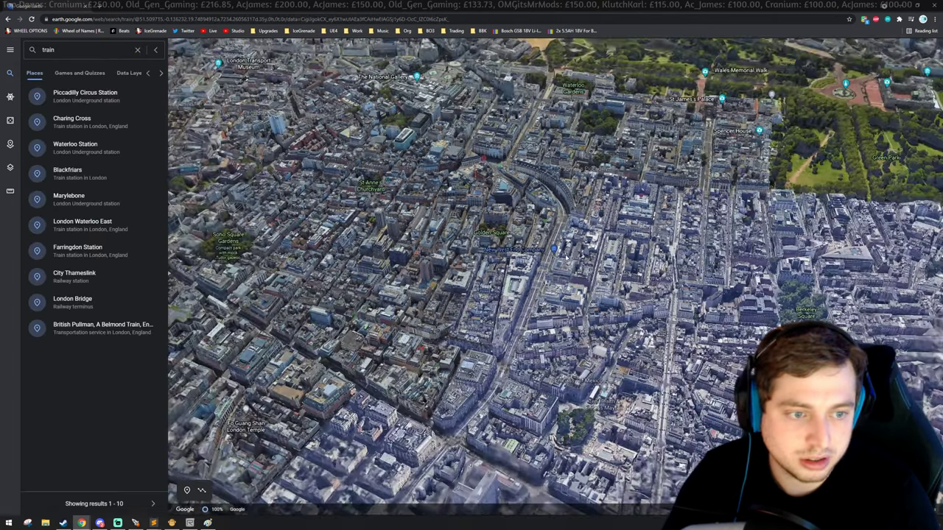
Compare the station markers with the Regent Street area and examine the Piccadilly Circus junction up close.
scroll(584, 310, up, 5)
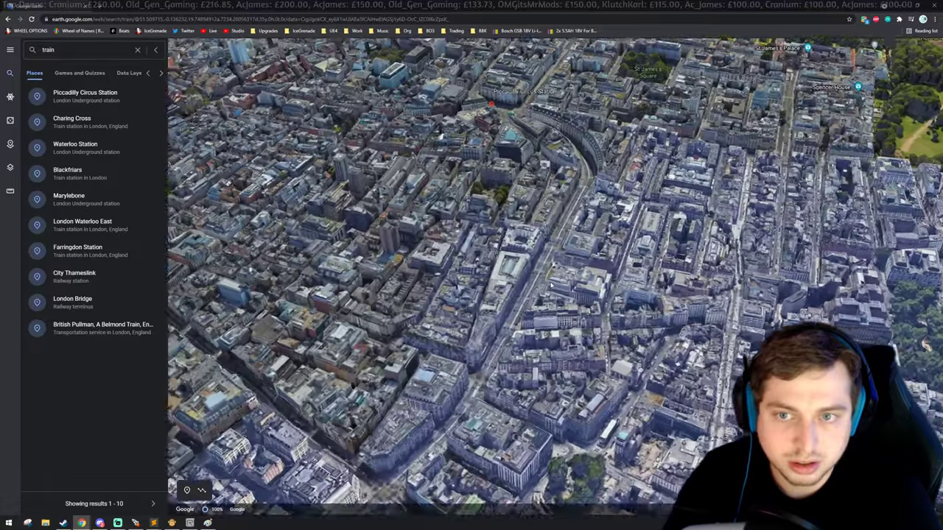
middle_drag(569, 257, 565, 279)
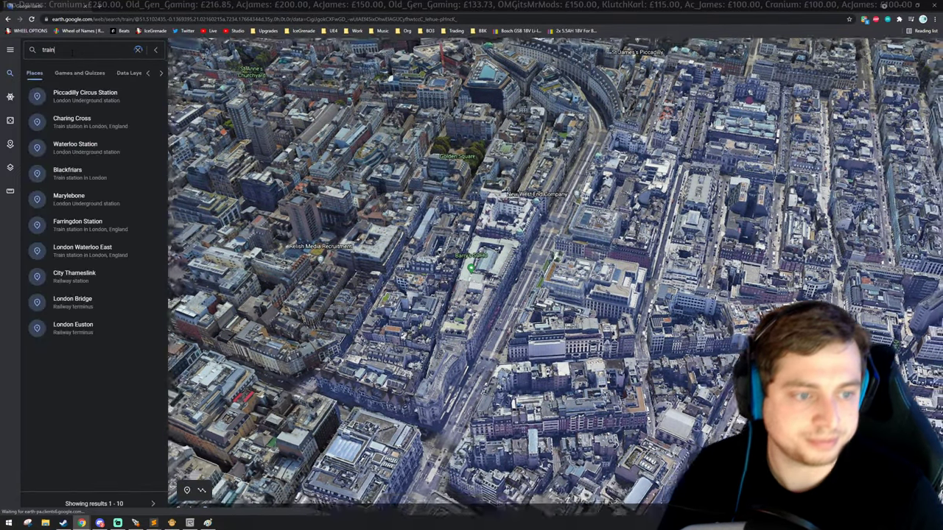
scroll(519, 192, down, 5)
scroll(519, 192, down, 5)
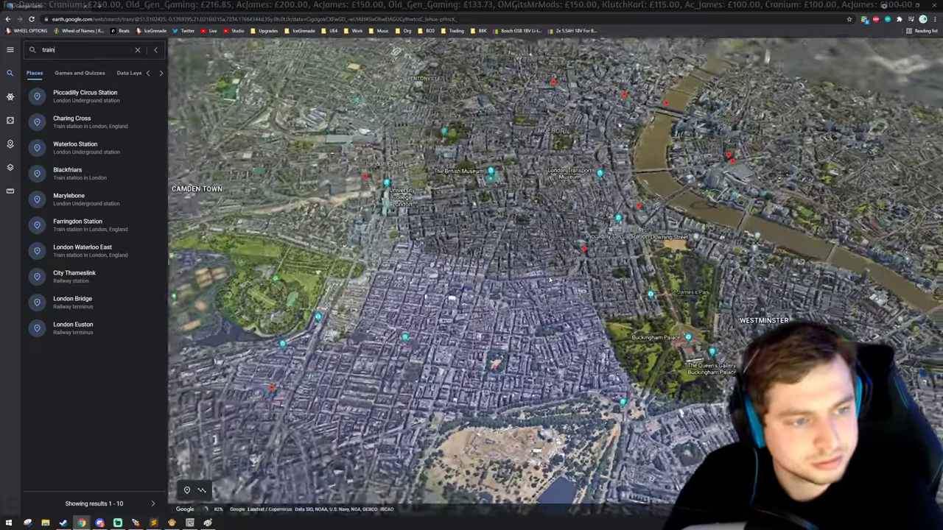
scroll(536, 280, up, 5)
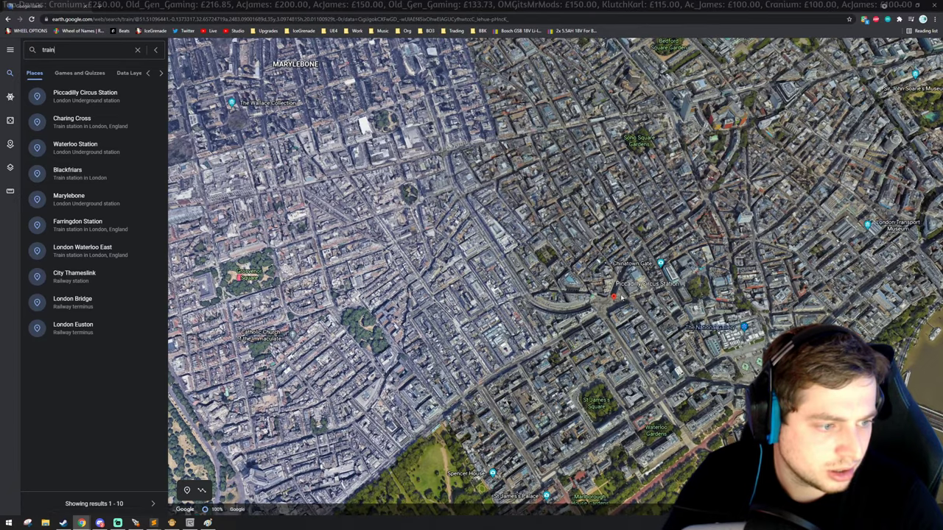
scroll(537, 284, up, 3)
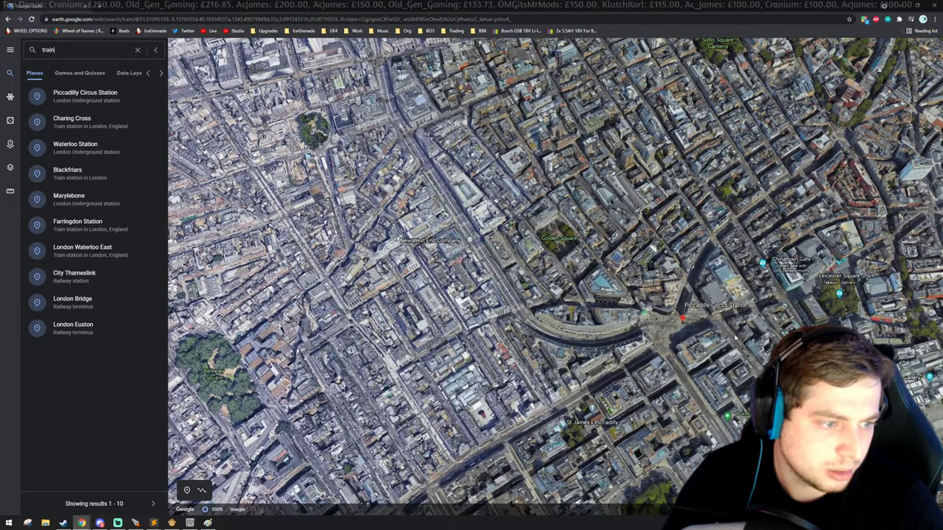
scroll(690, 332, up, 5)
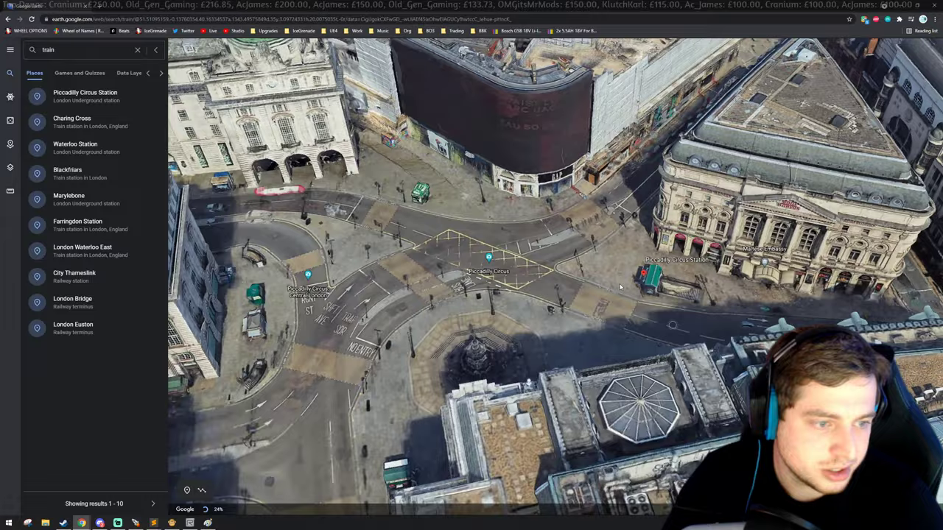
Examine the Piccadilly Circus fountain, road junction and curved billboard building from tilted aerial angles and up close.
middle_drag(620, 288, 634, 300)
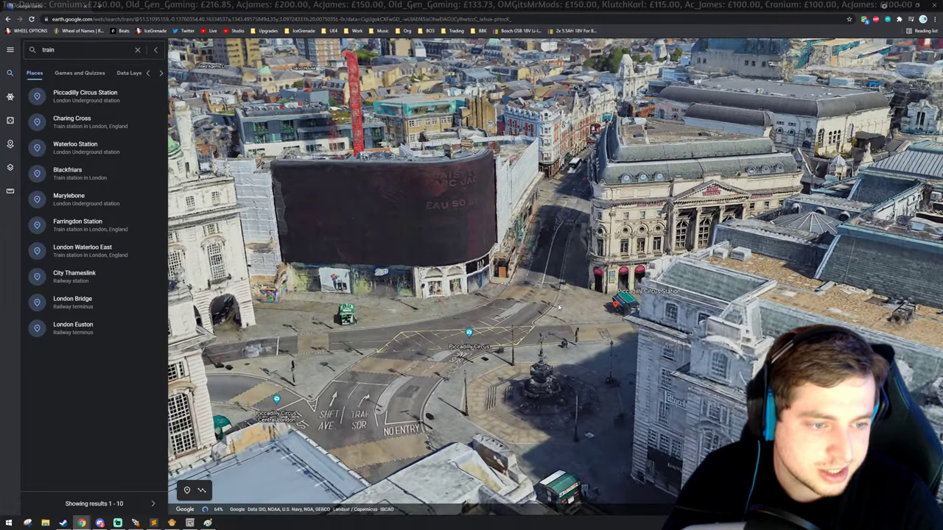
middle_drag(558, 307, 554, 364)
drag(554, 365, 578, 272)
middle_drag(578, 273, 640, 368)
scroll(655, 293, up, 3)
drag(736, 394, 543, 327)
middle_drag(543, 326, 467, 263)
drag(467, 263, 601, 299)
scroll(541, 266, up, 4)
mouse_move(540, 265)
middle_down()
mouse_move(541, 226)
mouse_move(526, 222)
middle_up()
scroll(475, 301, down, 5)
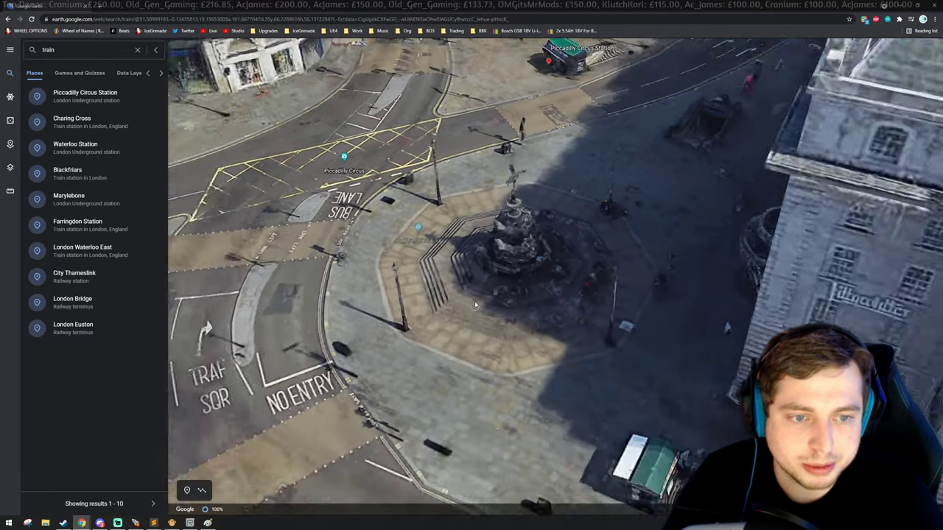
drag(492, 258, 586, 329)
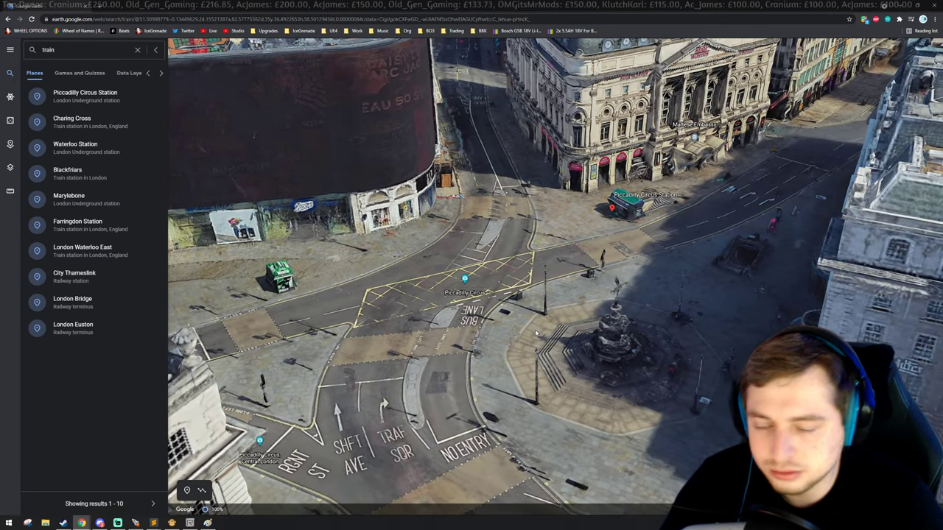
mouse_move(565, 320)
middle_down()
mouse_move(529, 331)
mouse_move(438, 295)
mouse_move(368, 328)
mouse_move(207, 271)
middle_up()
scroll(419, 243, down, 8)
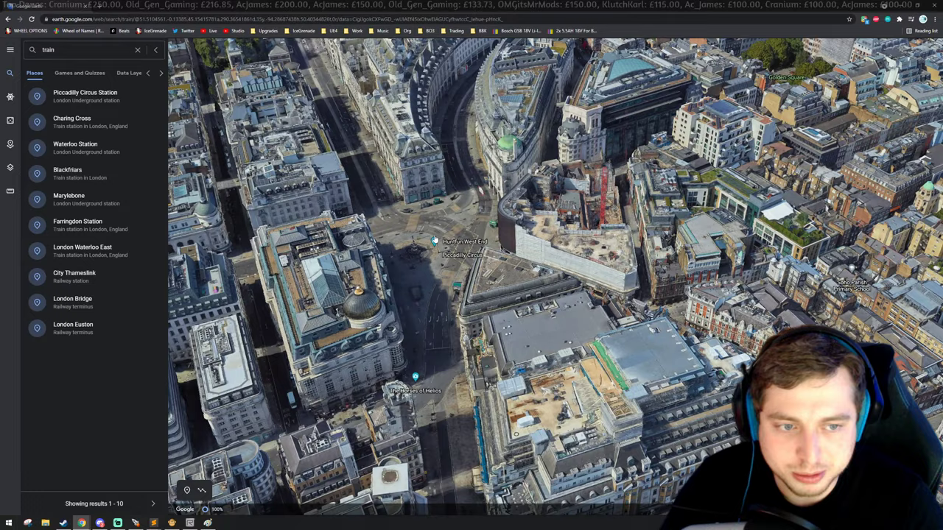
Survey the street layout around Regent Street, Golden Square and Piccadilly Circus from overhead.
shift+drag(434, 240, 416, 233)
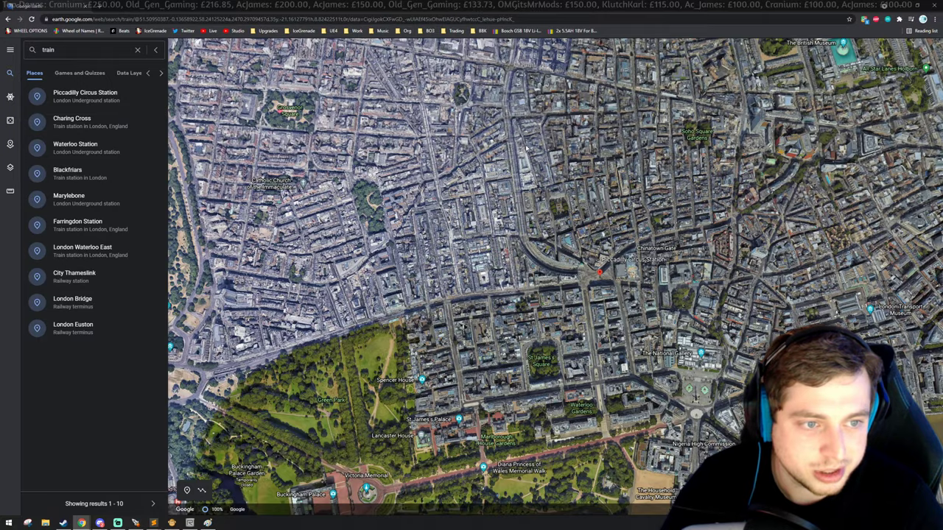
scroll(523, 232, up, 8)
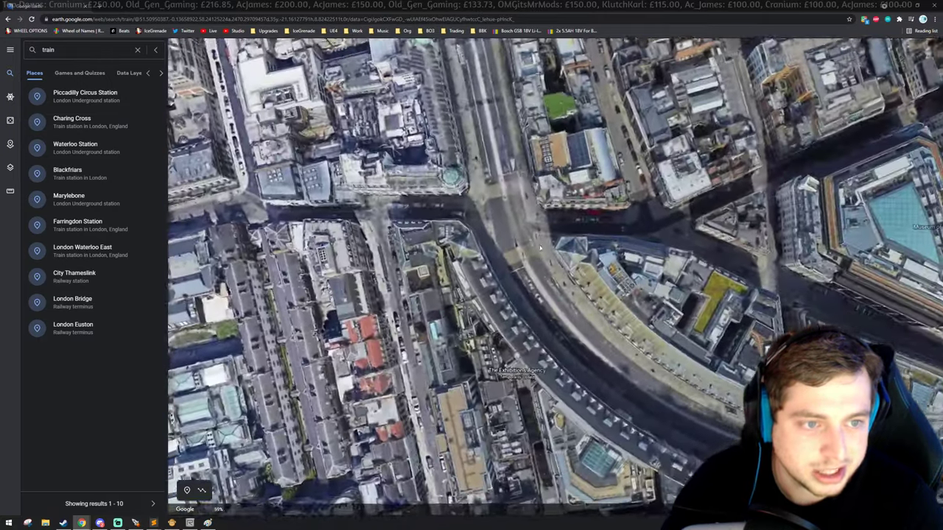
middle_drag(522, 175, 574, 270)
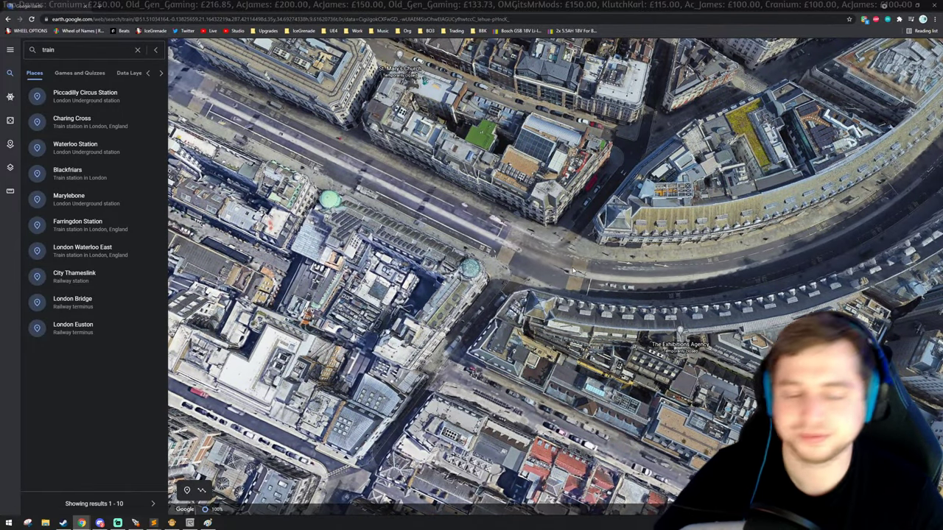
scroll(573, 271, down, 5)
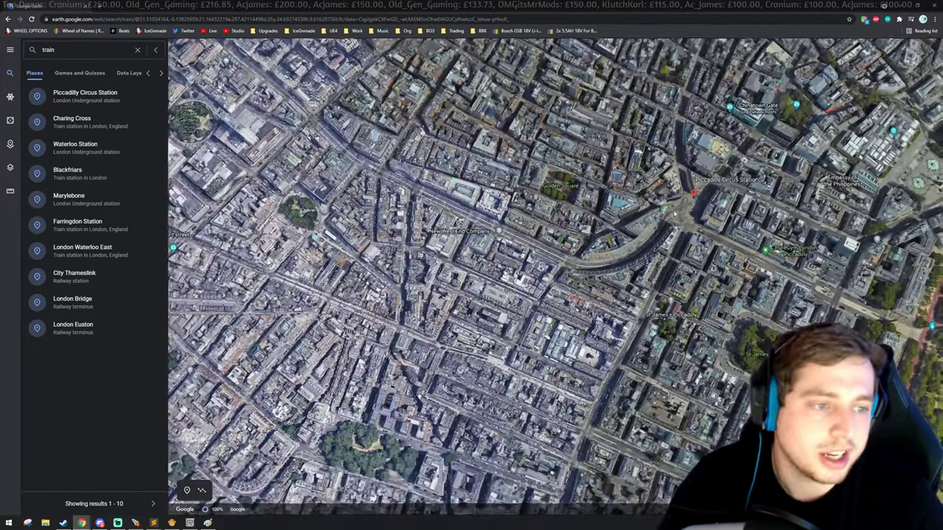
scroll(484, 175, up, 5)
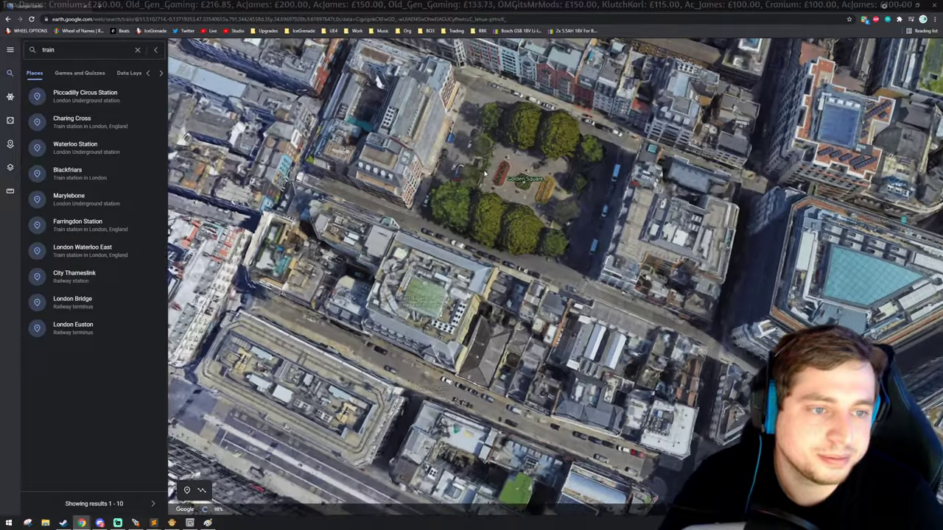
scroll(484, 174, down, 5)
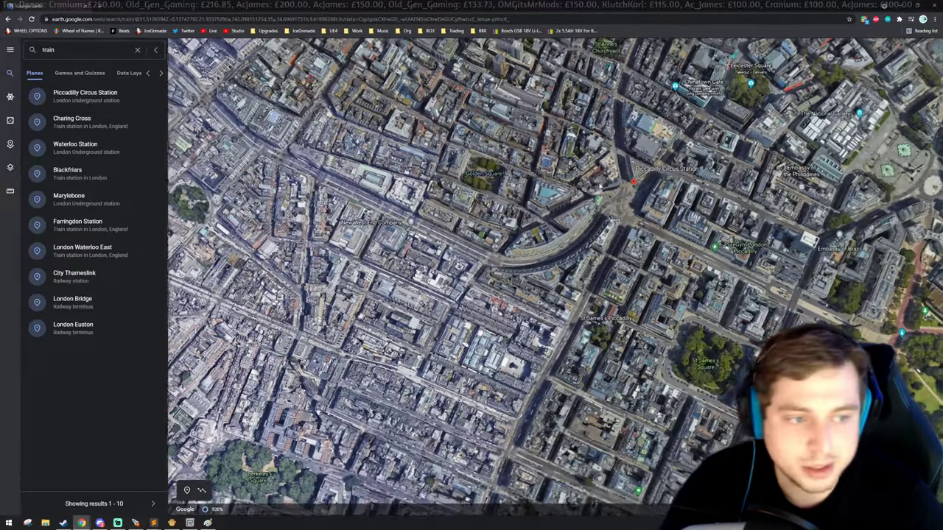
scroll(601, 185, up, 5)
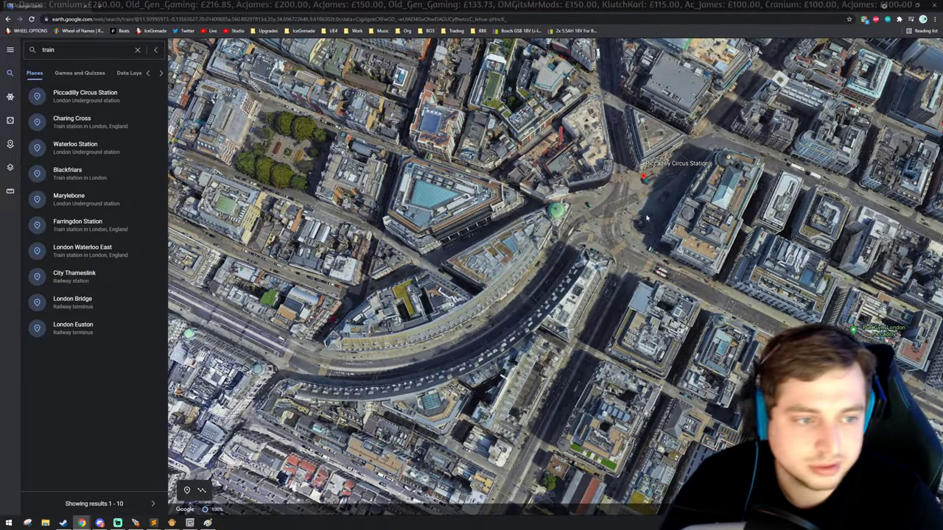
scroll(648, 218, up, 3)
scroll(647, 218, up, 3)
scroll(630, 218, down, 5)
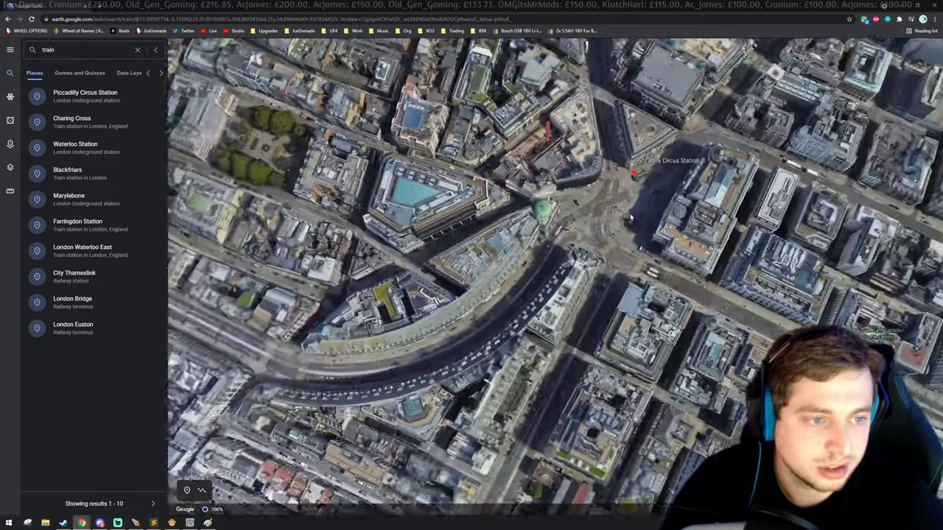
scroll(630, 218, down, 4)
scroll(352, 229, up, 4)
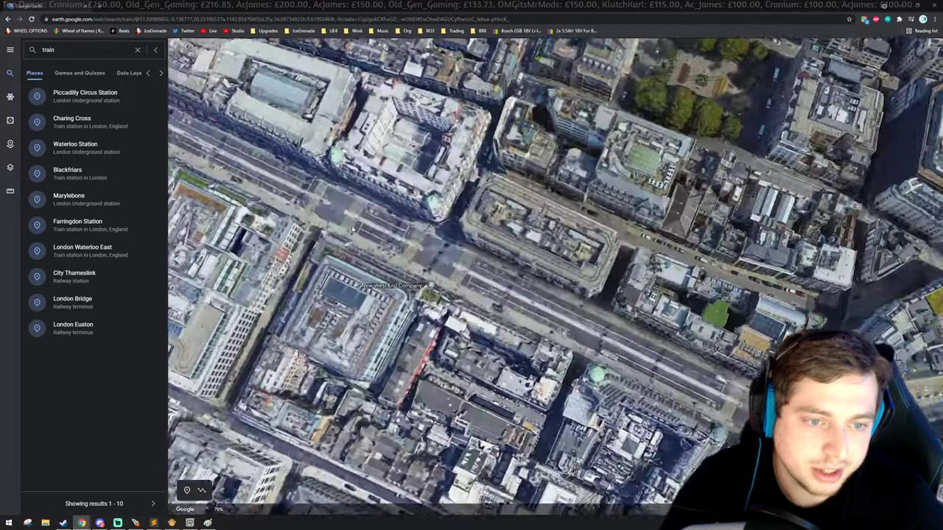
scroll(352, 230, down, 4)
drag(716, 206, 335, 273)
scroll(335, 273, up, 5)
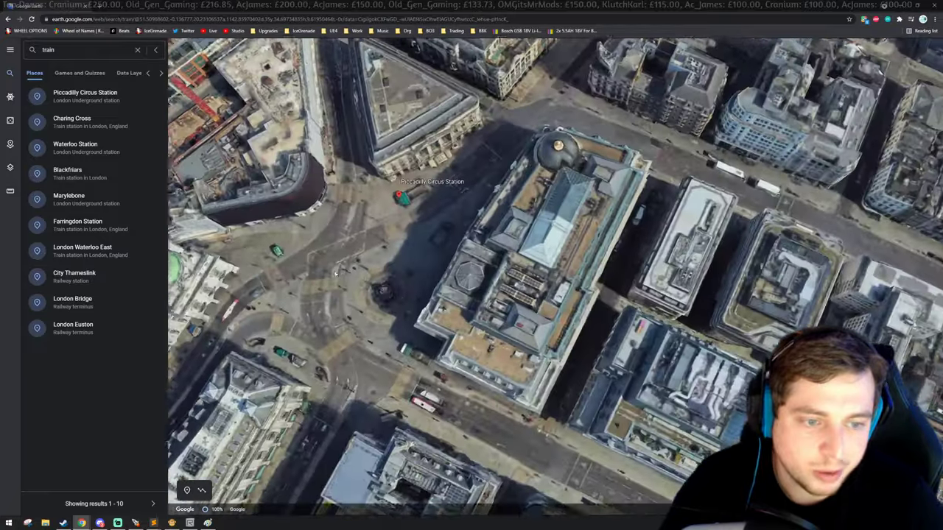
Examine the Piccadilly Circus road markings, crossings and pavement stairwell up close from opposite directions.
scroll(302, 339, up, 5)
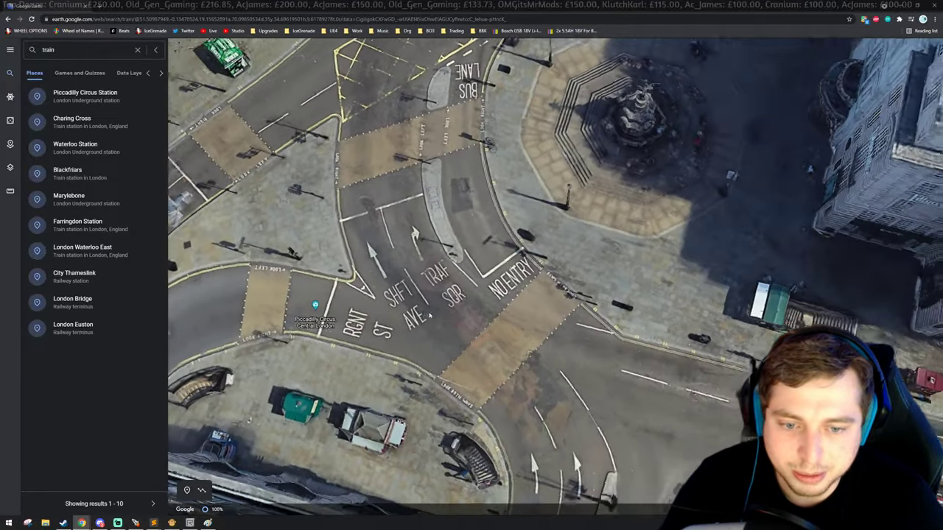
middle_drag(430, 315, 462, 309)
mouse_move(463, 310)
mouse_down()
mouse_move(648, 279)
mouse_move(541, 281)
mouse_up()
middle_drag(541, 282, 785, 269)
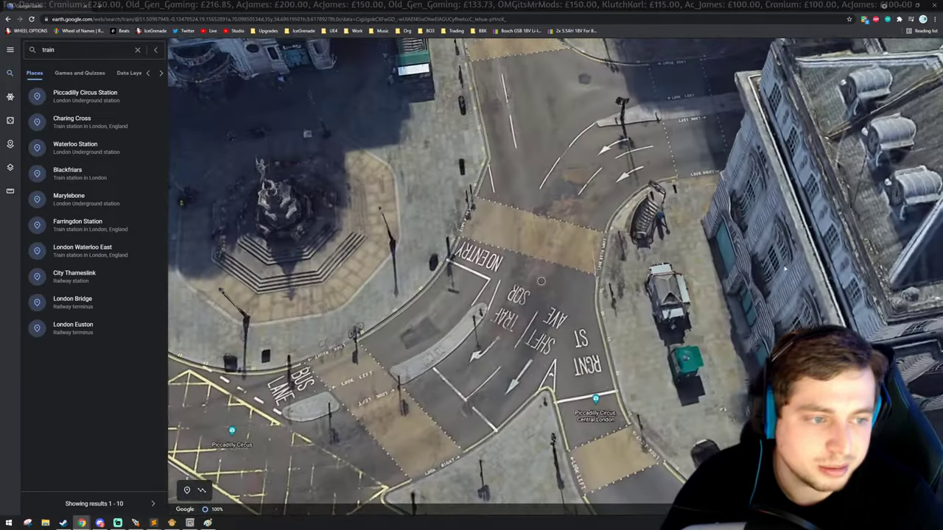
scroll(784, 270, up, 5)
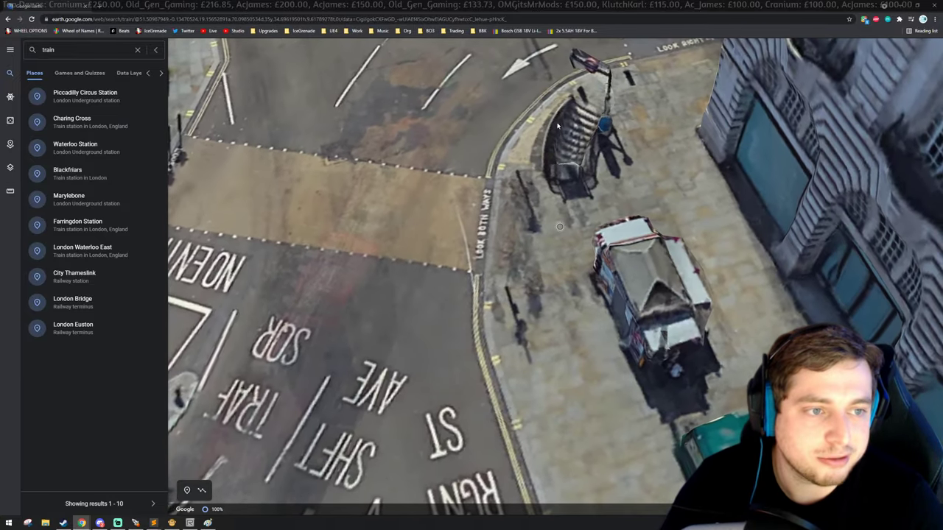
scroll(546, 151, down, 5)
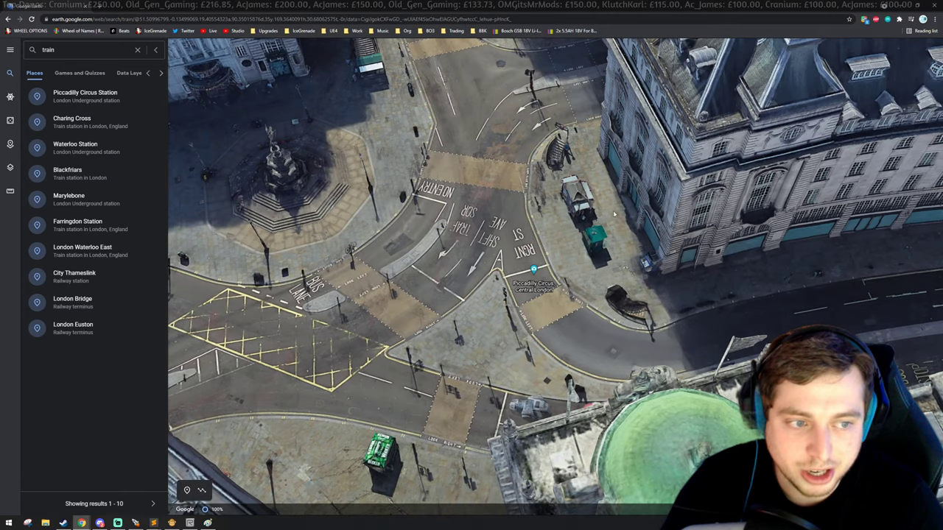
scroll(585, 310, down, 5)
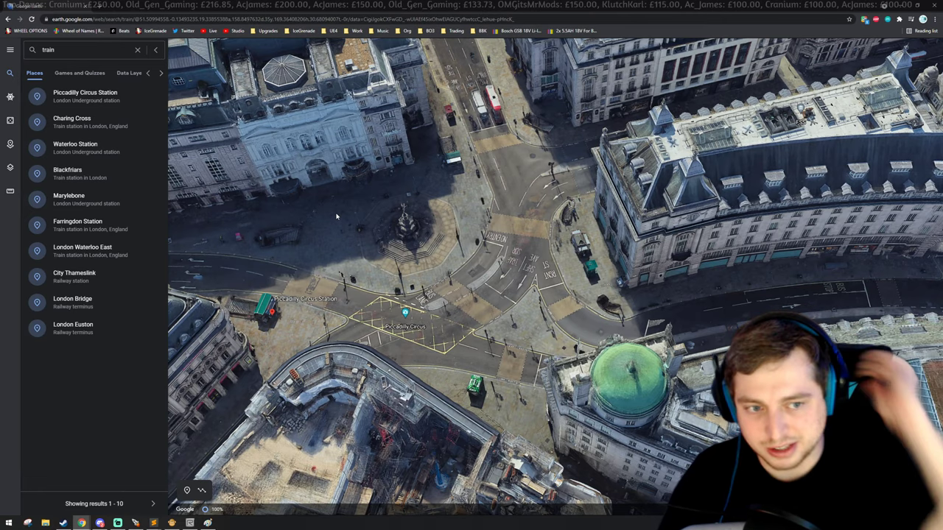
Examine the Piccadilly Circus junction around the fountain and green-domed building, including the approach streets.
scroll(466, 286, up, 3)
scroll(466, 287, down, 5)
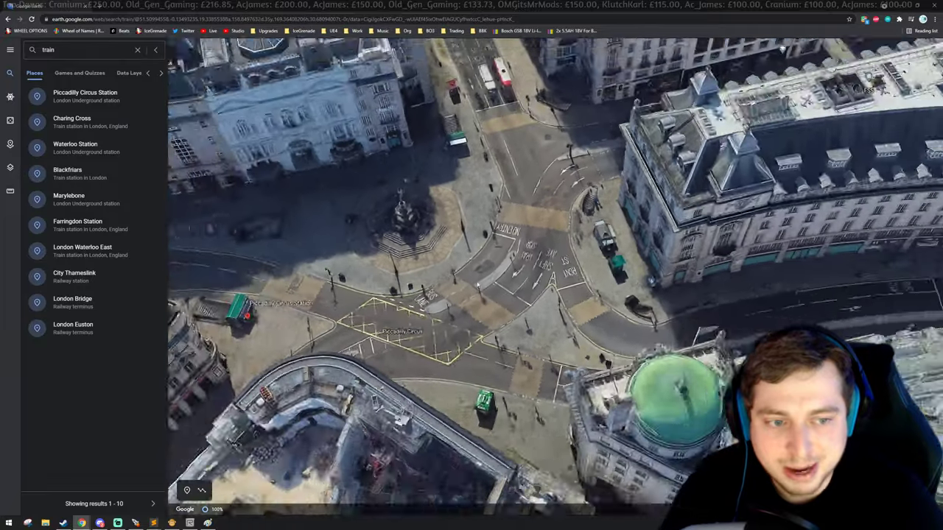
scroll(498, 292, up, 2)
middle_drag(498, 293, 452, 279)
scroll(452, 278, up, 3)
scroll(452, 278, up, 2)
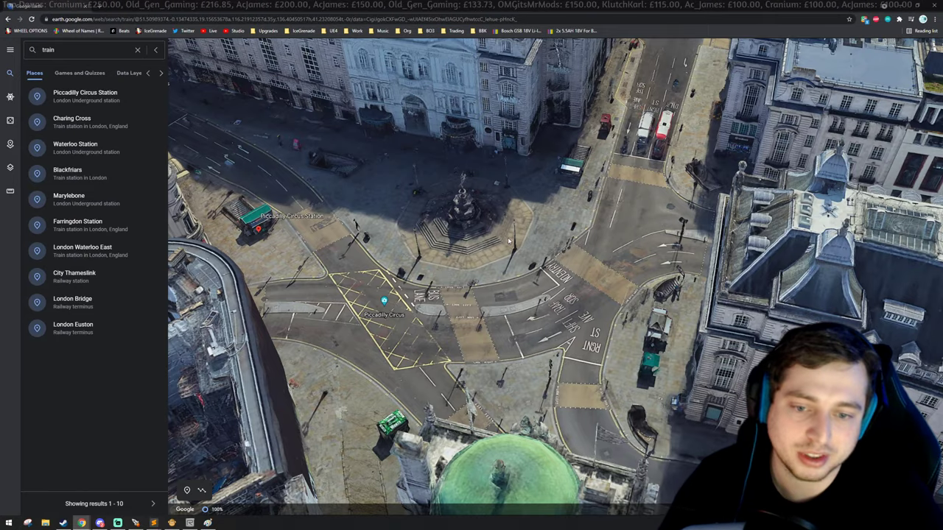
scroll(508, 241, down, 6)
scroll(510, 253, up, 3)
middle_drag(511, 254, 540, 140)
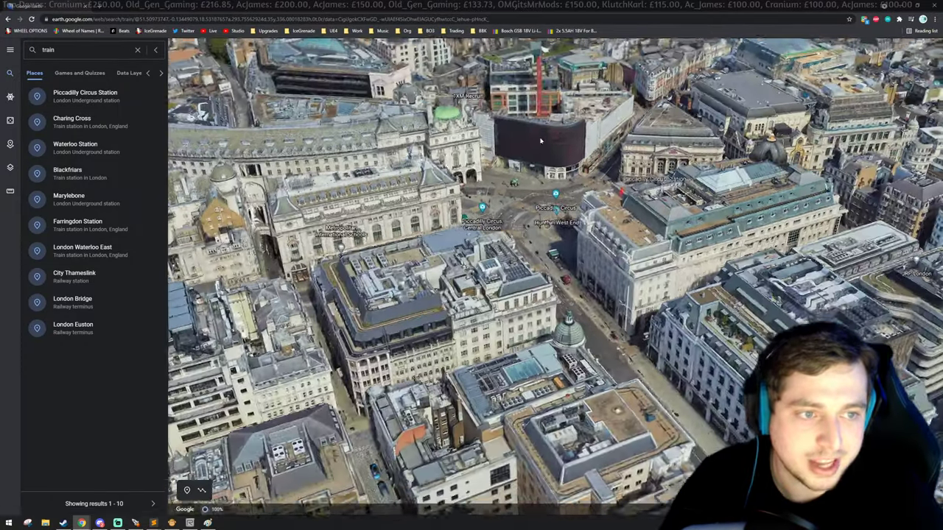
Inspect the curved billboard building and its surrounding blocks, and compare the station markers across central London.
scroll(540, 140, up, 5)
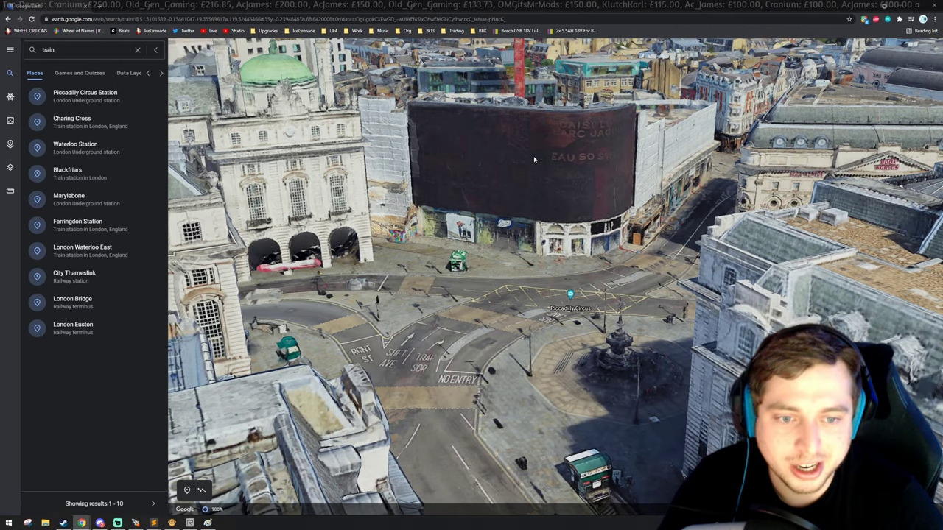
scroll(521, 184, up, 3)
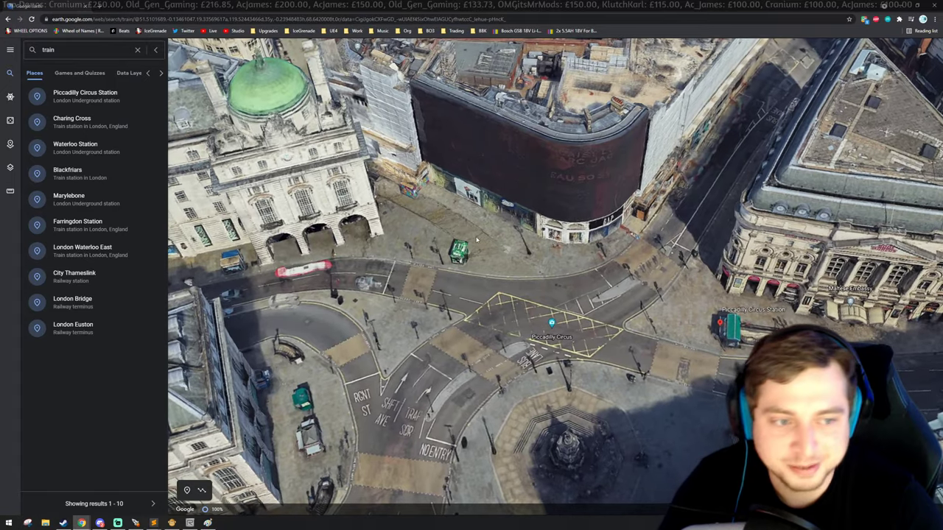
middle_drag(536, 234, 451, 255)
scroll(470, 249, down, 5)
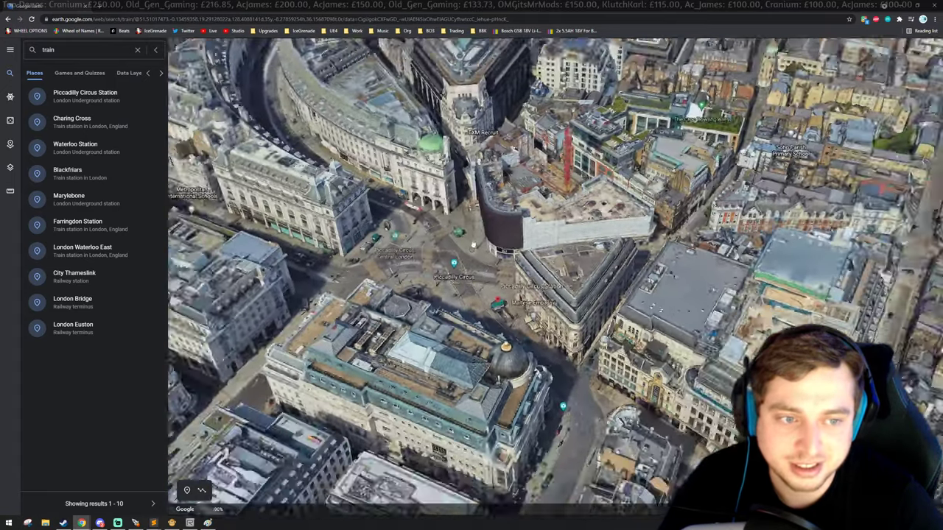
scroll(498, 265, down, 5)
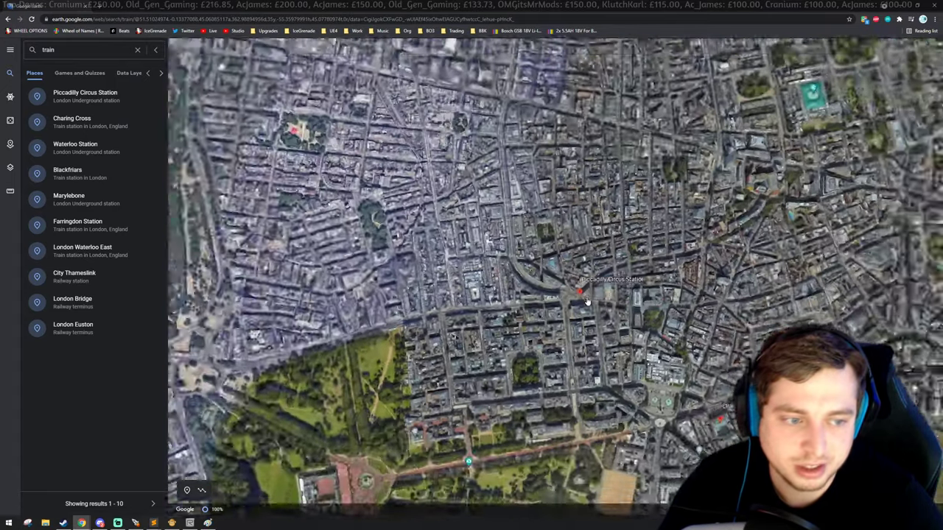
scroll(545, 284, down, 3)
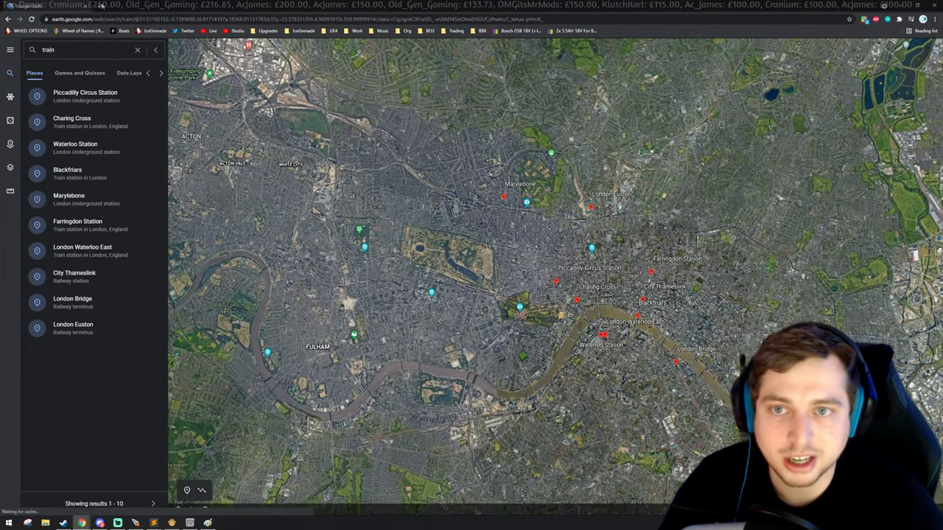
Close Google Earth and close the untitled Paint sketch without saving it.
click(84, 6)
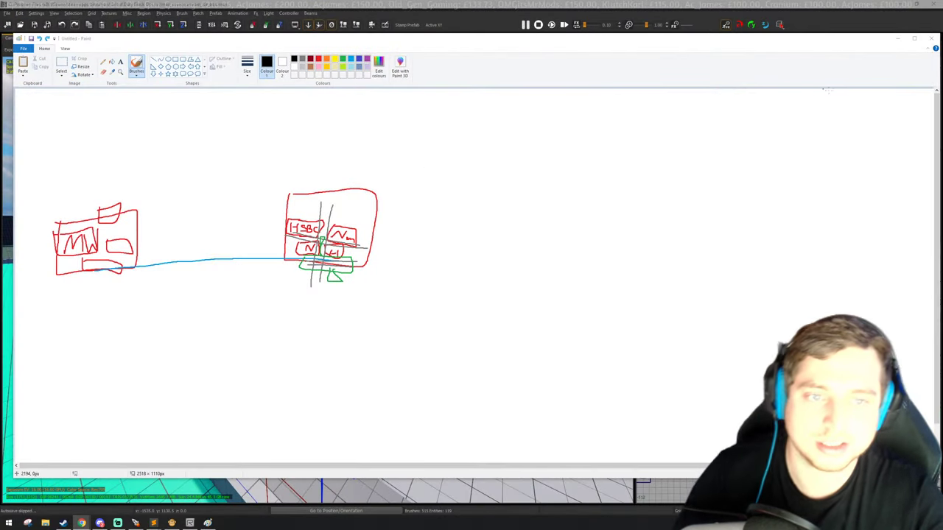
click(930, 37)
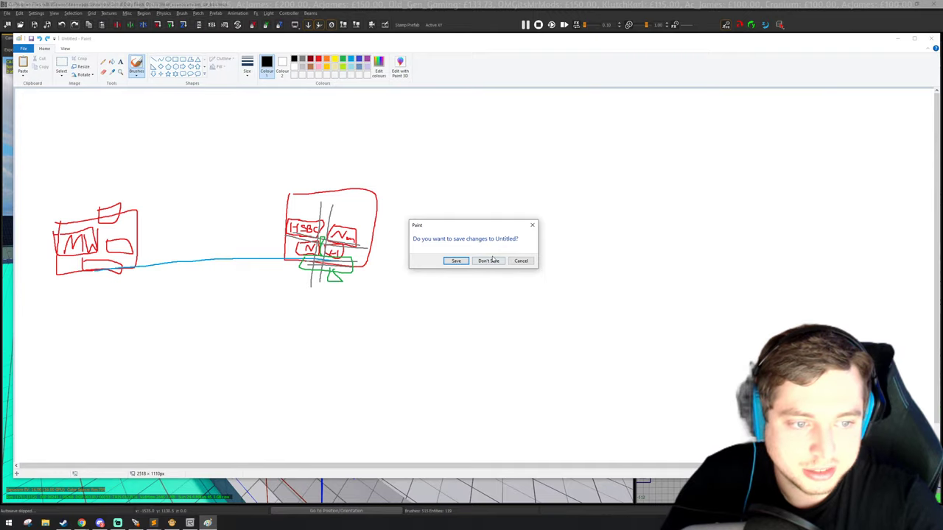
click(488, 261)
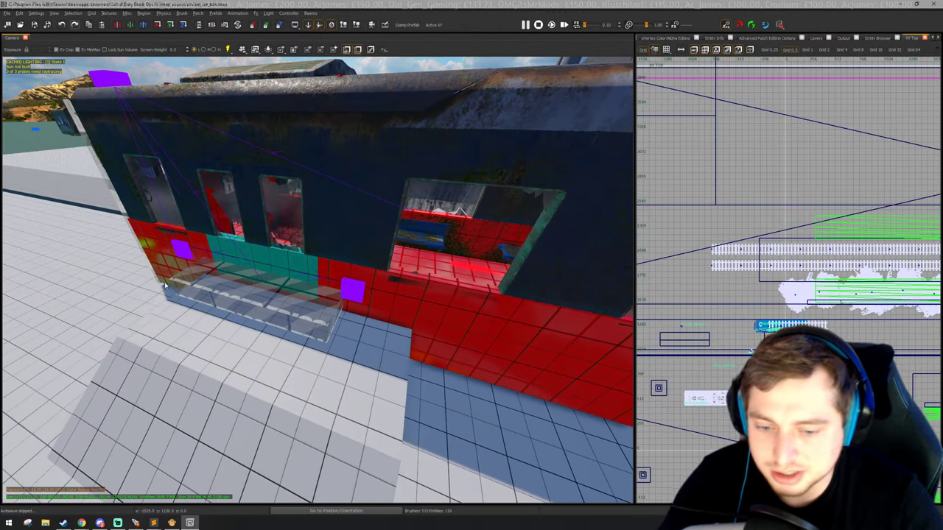
Select the purple script_origin on the floor beside the ramp and display its entity properties.
click(154, 522)
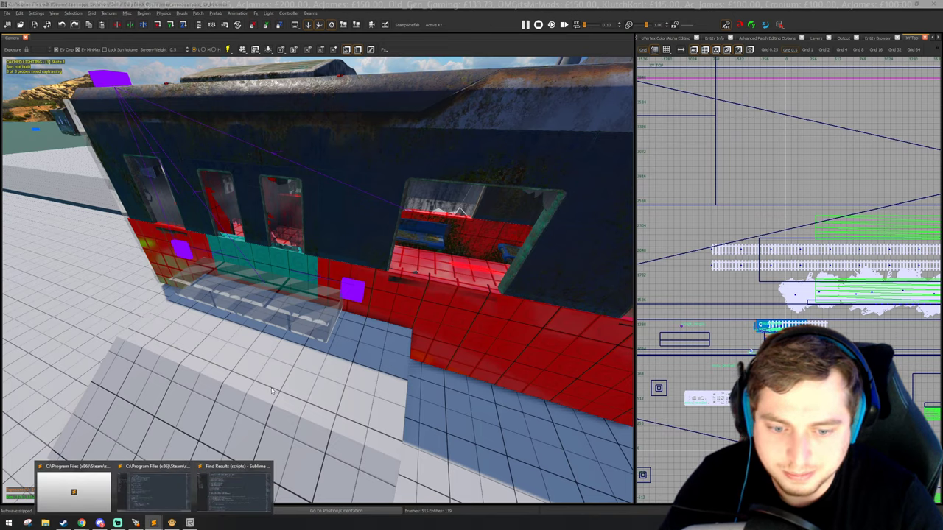
right_drag(177, 214, 115, 165)
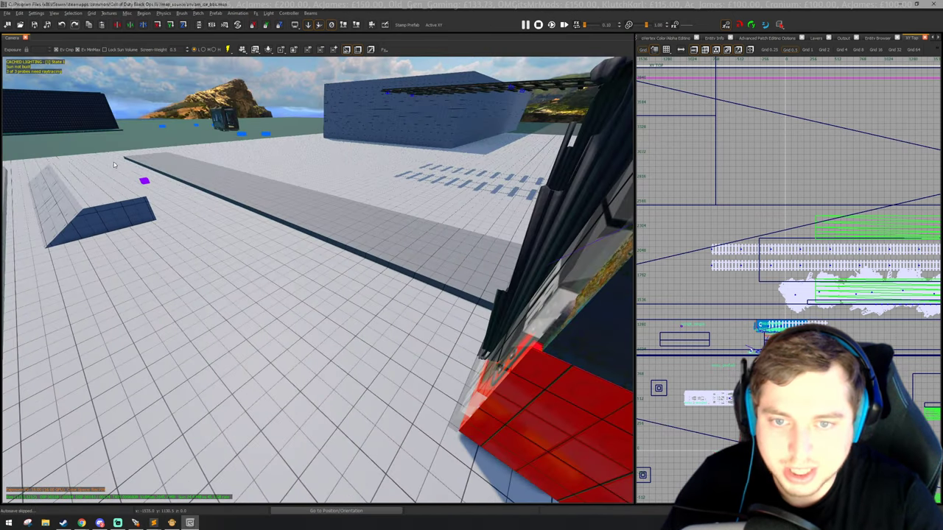
shift+click(147, 184)
key(n)
right_drag(391, 199, 405, 207)
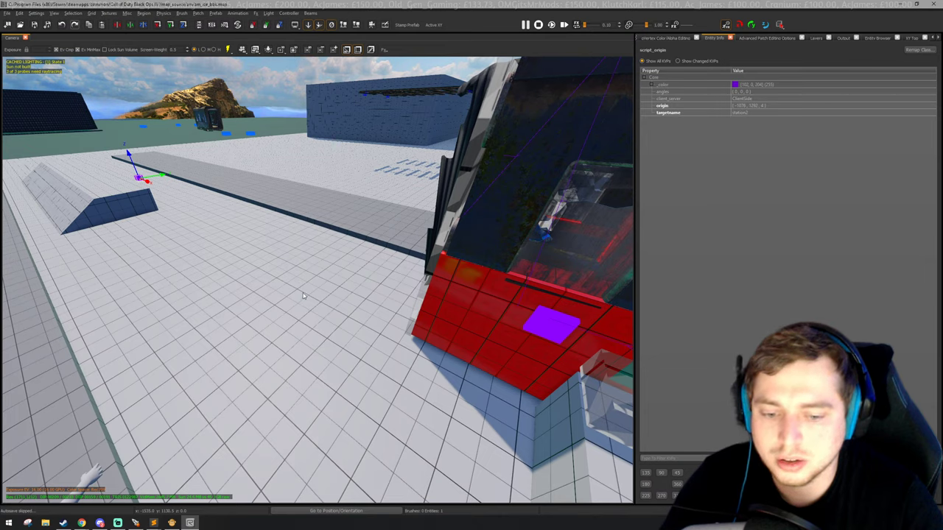
Close the extra level editor window and return to the train_system function in zm_ice_bbk.gsc.
mouse_move(192, 522)
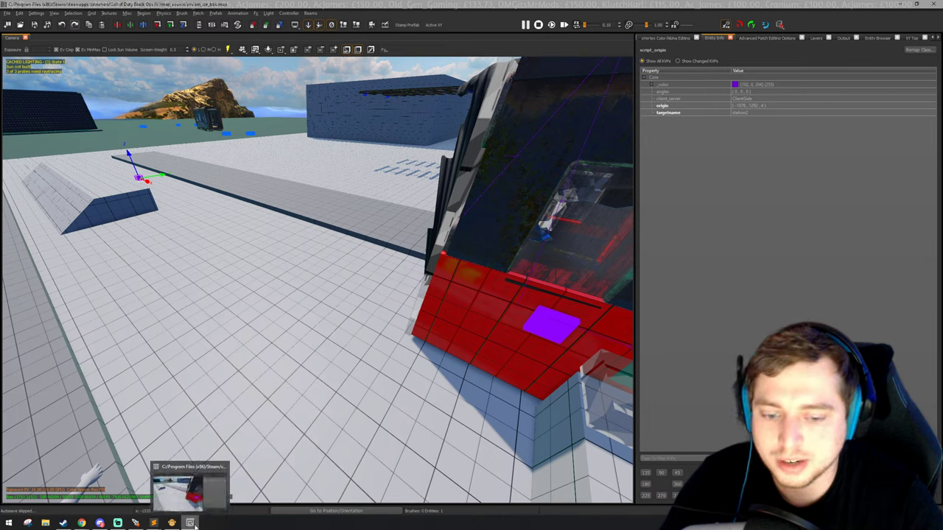
mouse_move(156, 523)
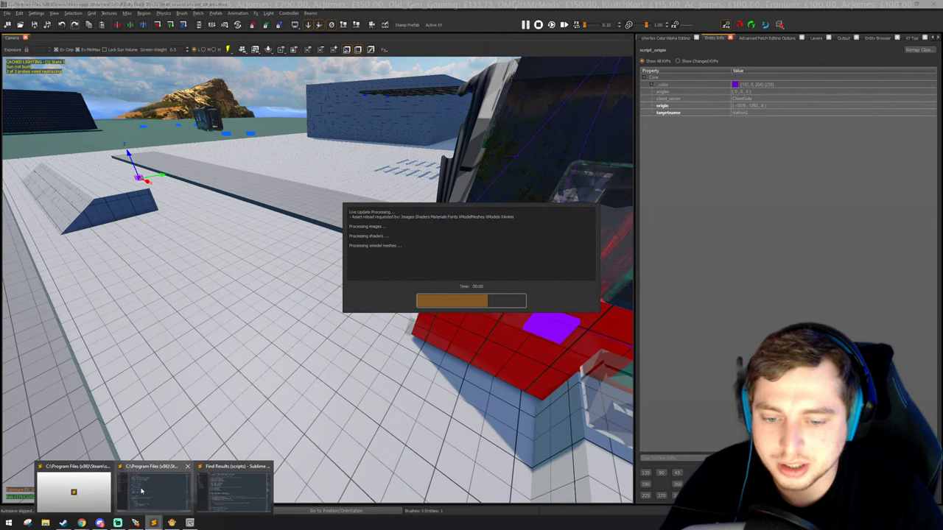
mouse_move(141, 491)
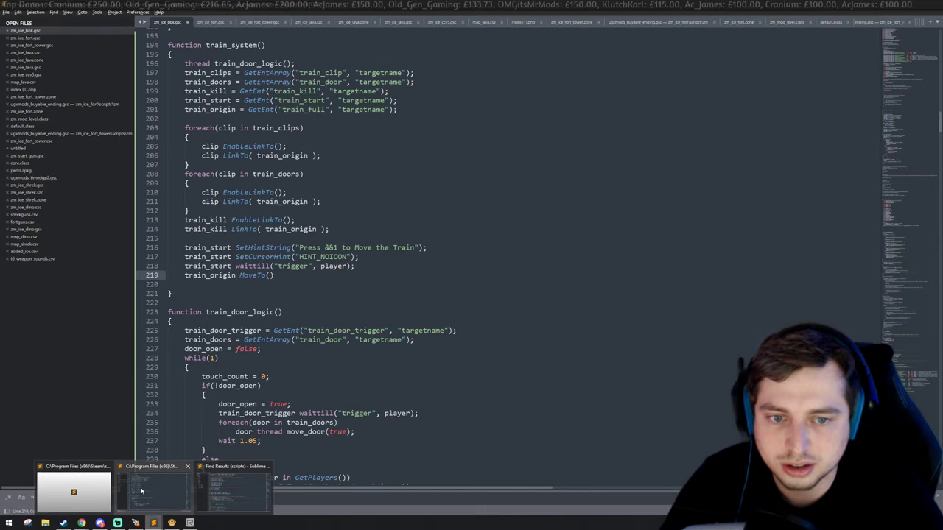
click(191, 522)
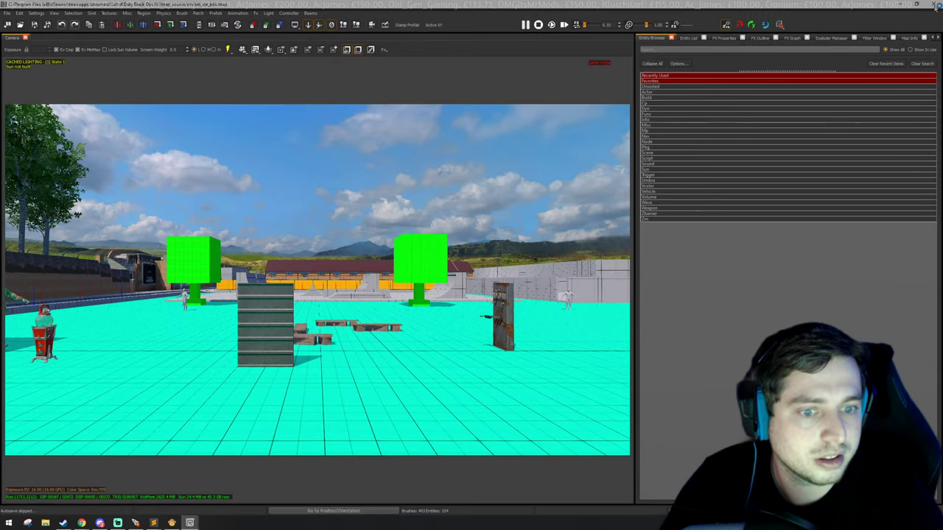
click(934, 7)
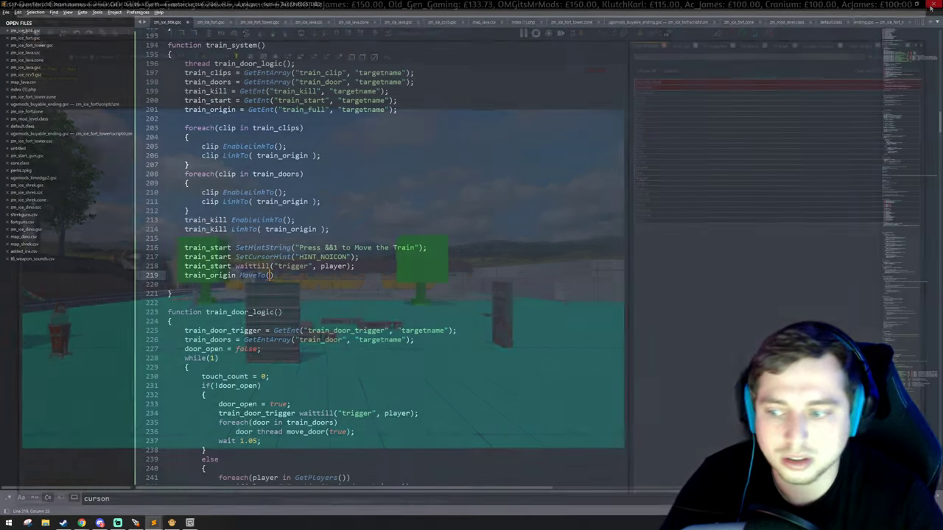
Duplicate the train_origin GetEnt line in train_system and set the copy's targetname value to "station2".
click(304, 276)
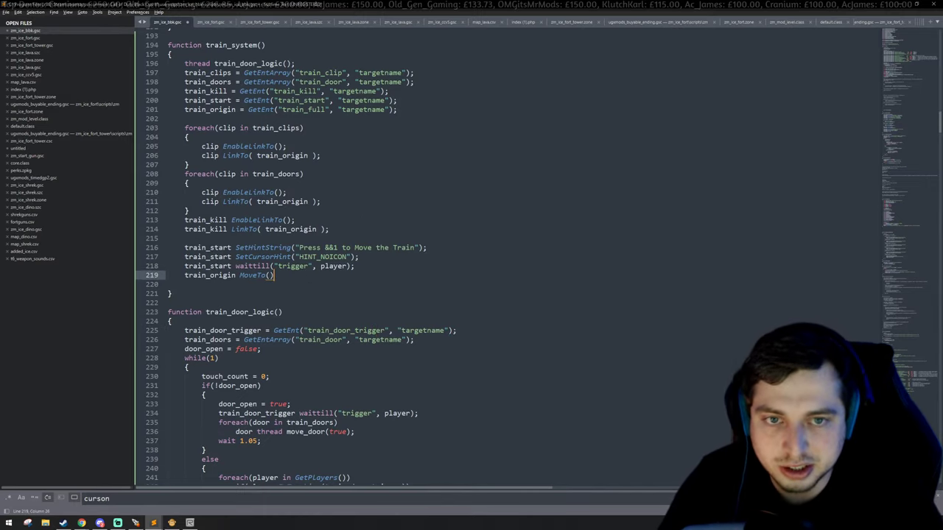
triple_click(424, 108)
key(ctrl+c)
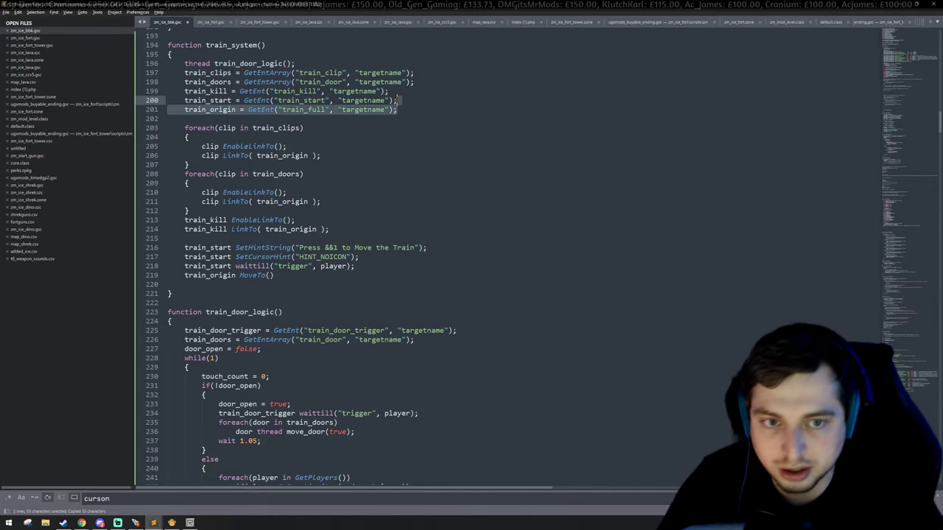
click(424, 108)
key(ctrl+v)
double_click(296, 119)
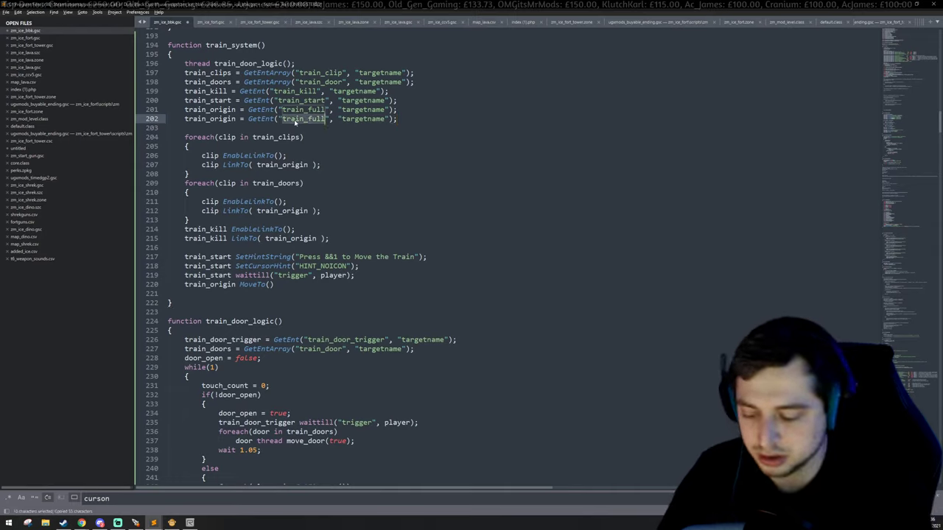
text(station)
key(Escape)
text(2)
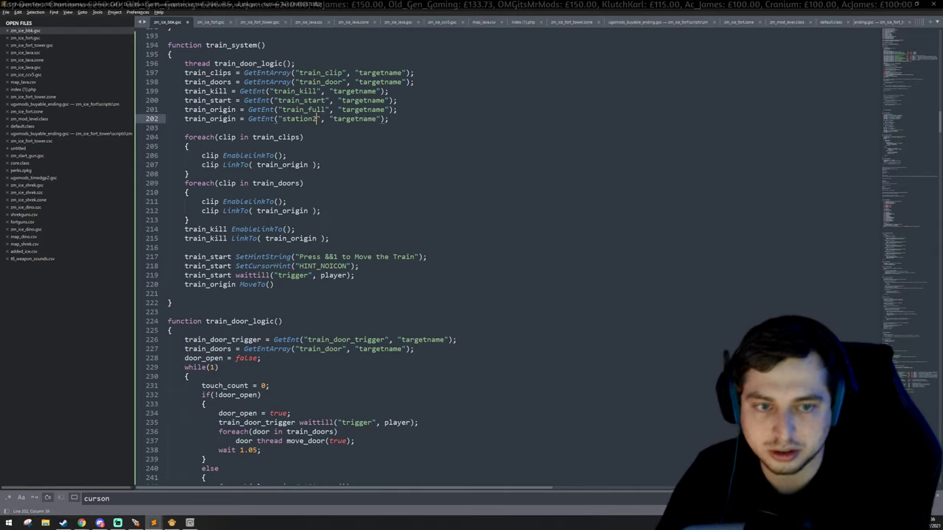
Rename the variable on the duplicated GetEnt line to station2.
key(ctrl+d)
key(ctrl+c)
key(Home)
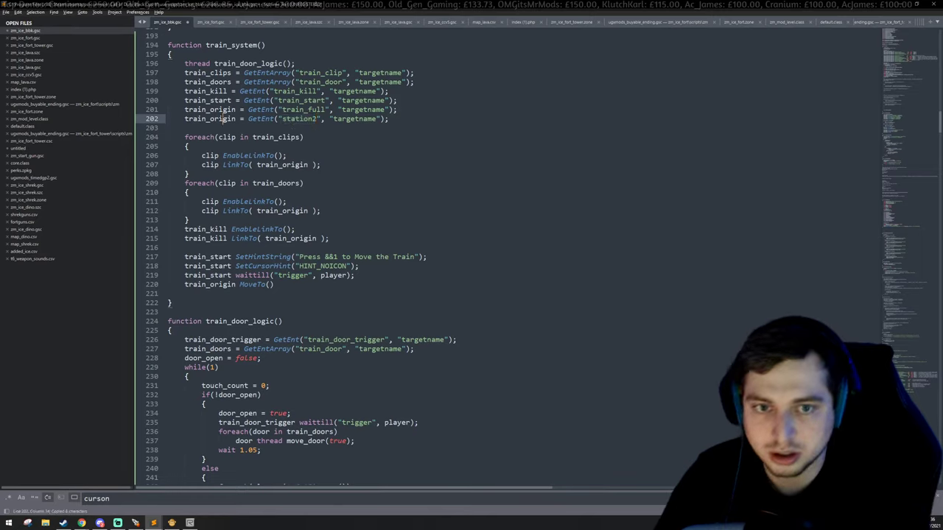
key(ctrl+shift+Right)
key(ctrl+v)
Complete the train_origin MoveTo call with the arguments station2.origin, 7, 3, 3, end it with a semicolon, and save the script.
click(271, 285)
key(ctrl+v)
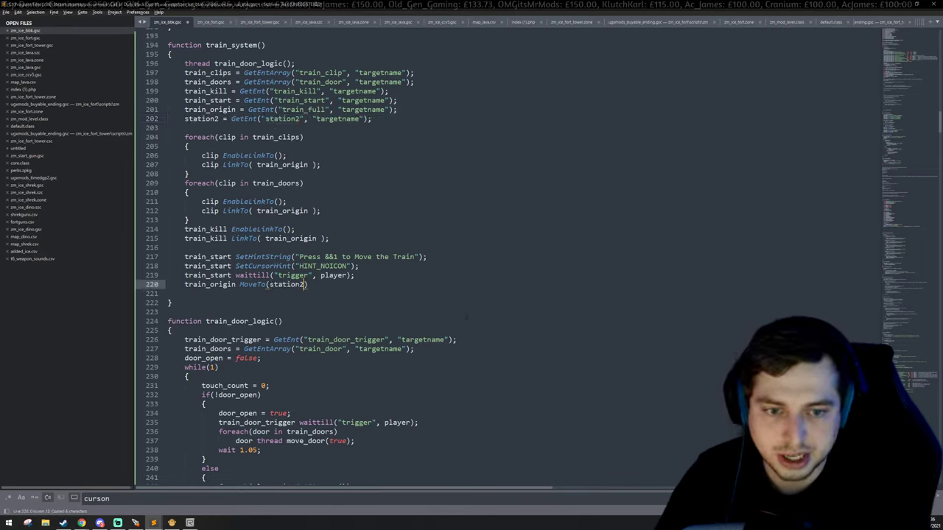
text(.origin)
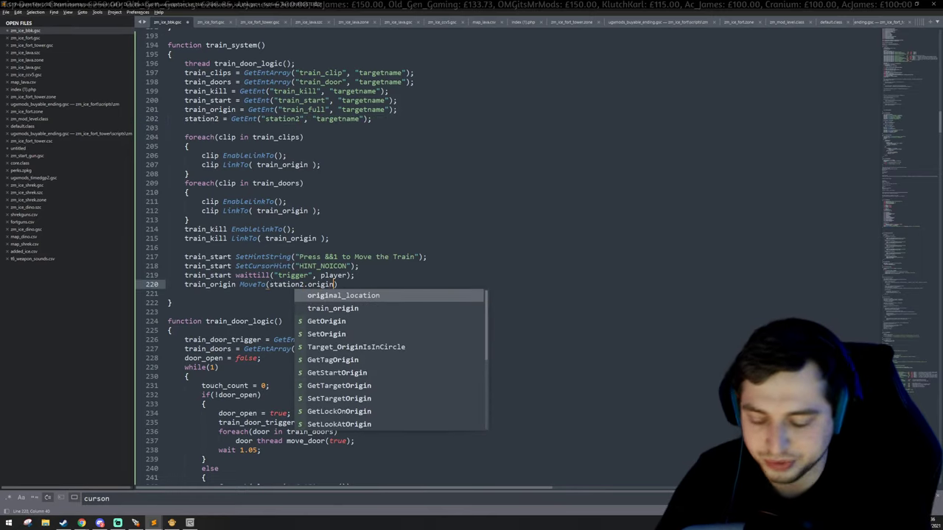
text(, 7, 3, 3)
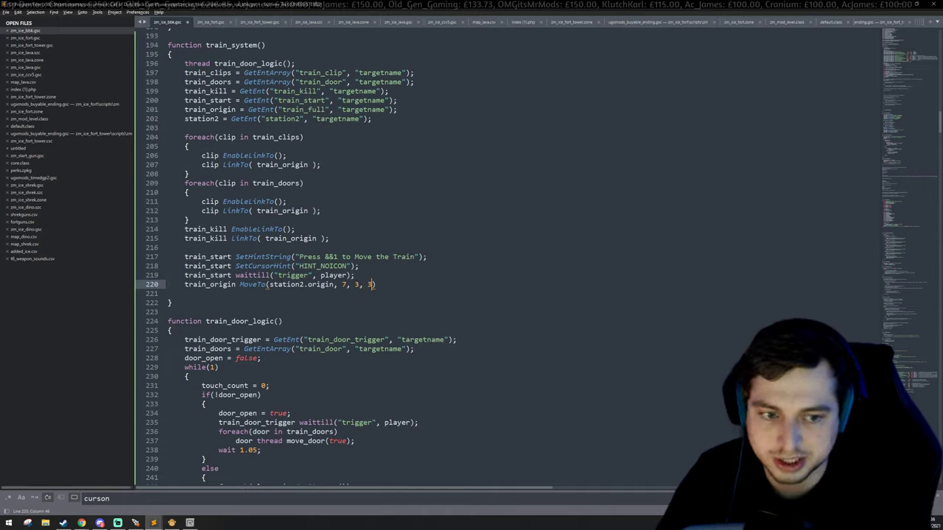
text(;)
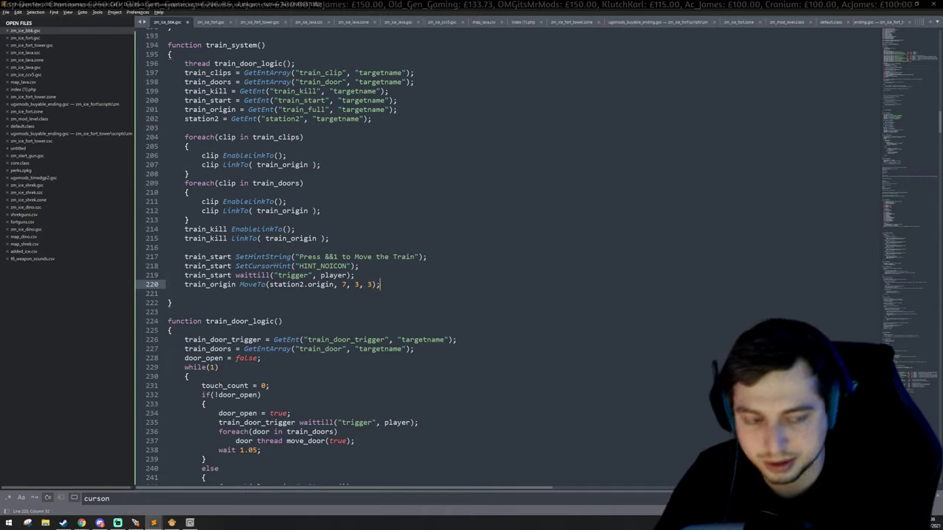
key(ctrl+s)
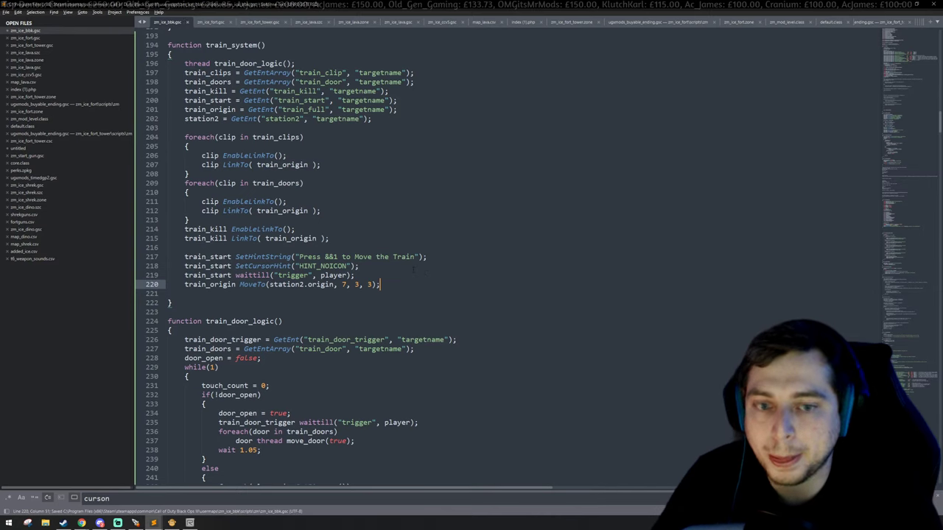
Switch to the level editor, select the ramp beside the station script_origin, and move it along the X axis.
click(190, 524)
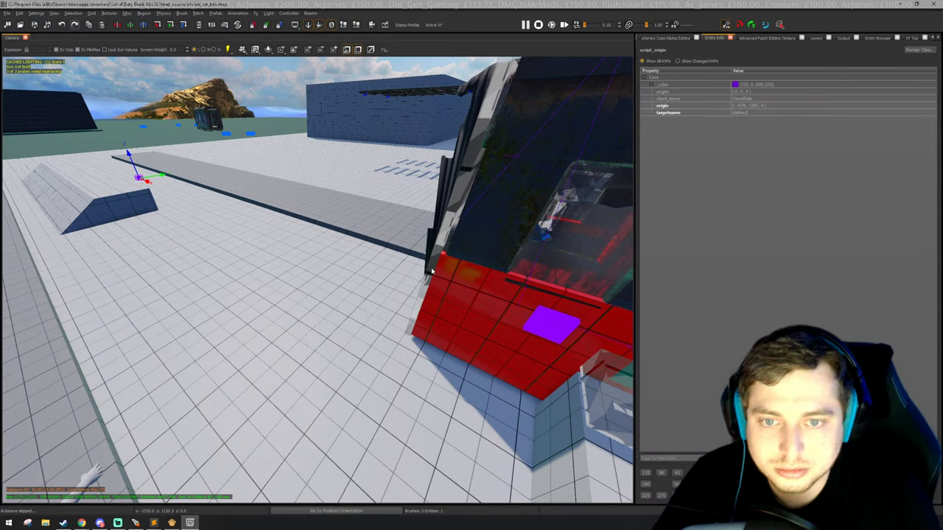
right_drag(295, 243, 210, 231)
click(210, 231)
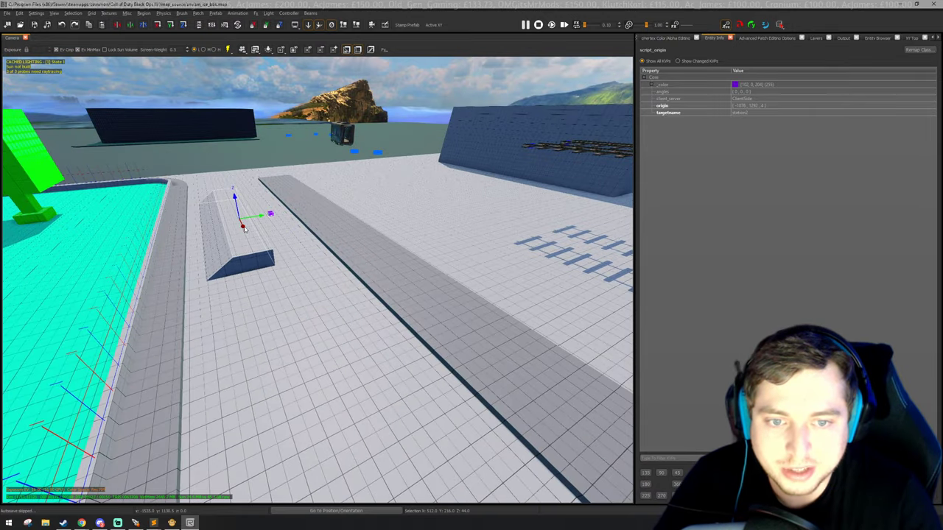
drag(245, 228, 209, 158)
key(Escape)
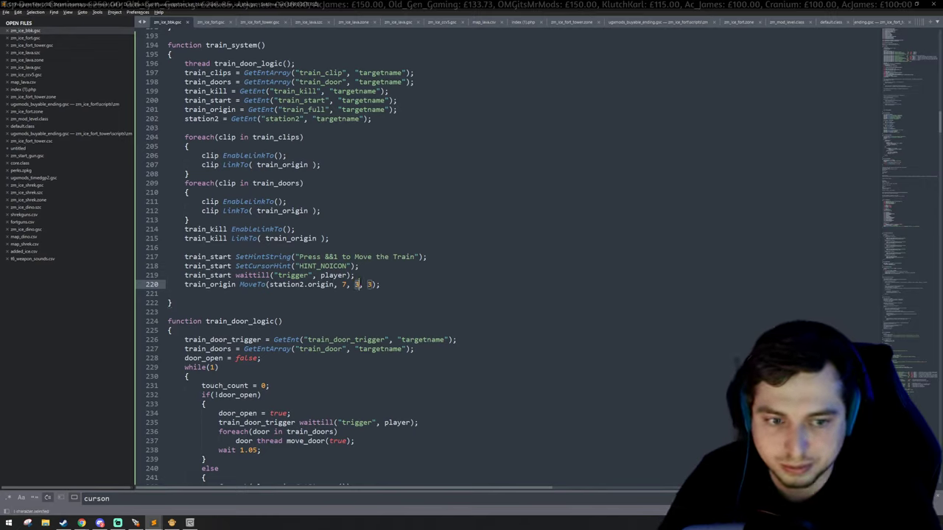
Change the MoveTo timing arguments in the script to 20, 5, 5, save it, and remove the blank line below the call.
text(5)
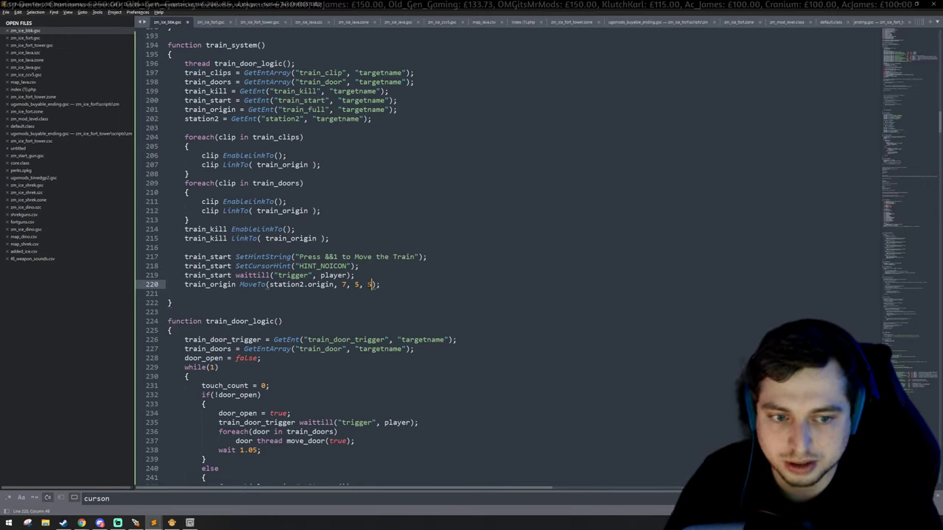
text(15)
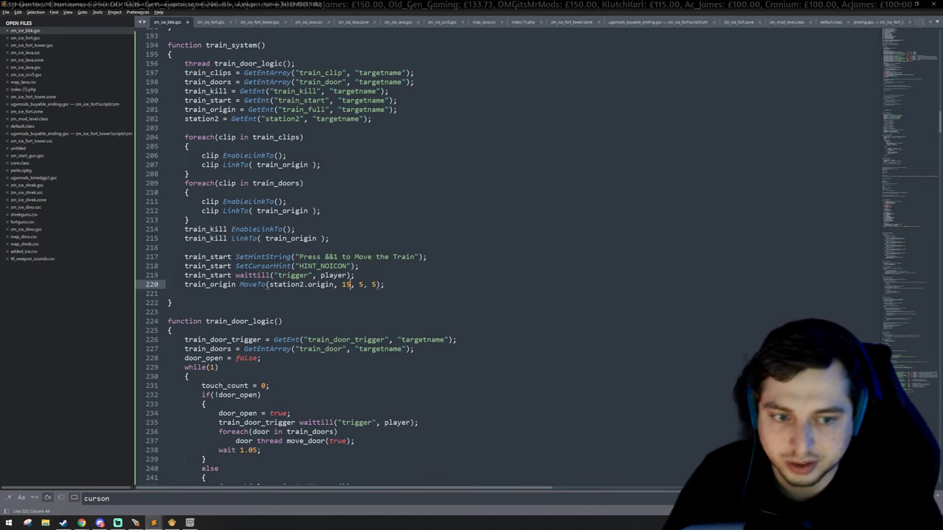
click(170, 303)
double_click(346, 284)
text(20)
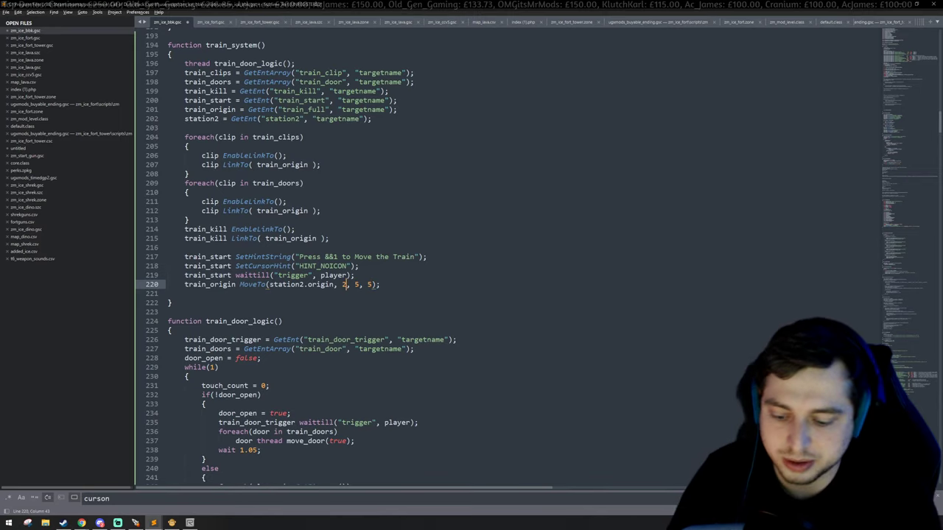
click(281, 293)
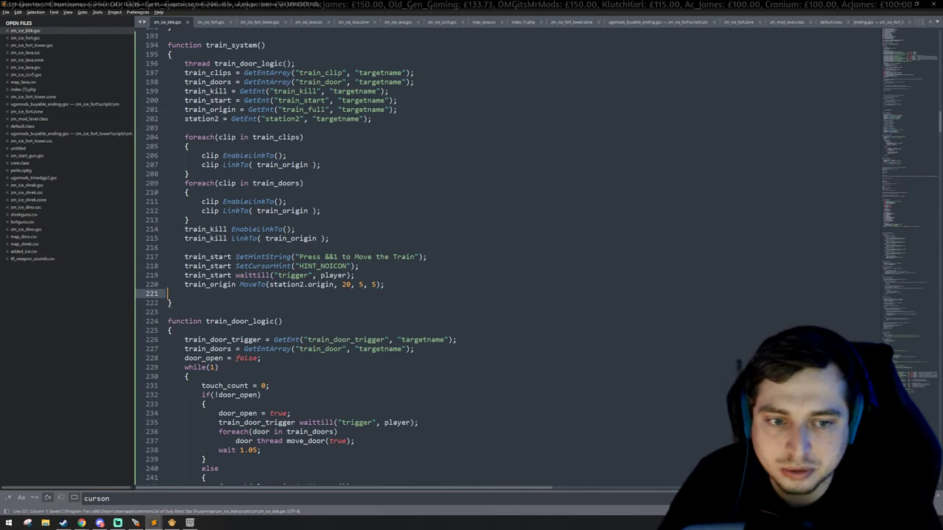
key(BackSpace)
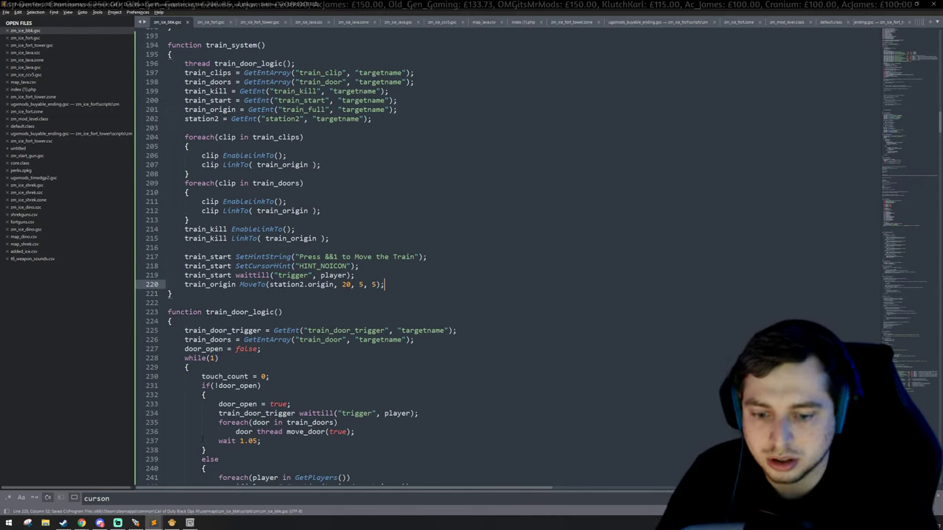
Build the zm_ice_bbk map in the Mod Tools Launcher with Compile, Light and Link enabled.
click(136, 522)
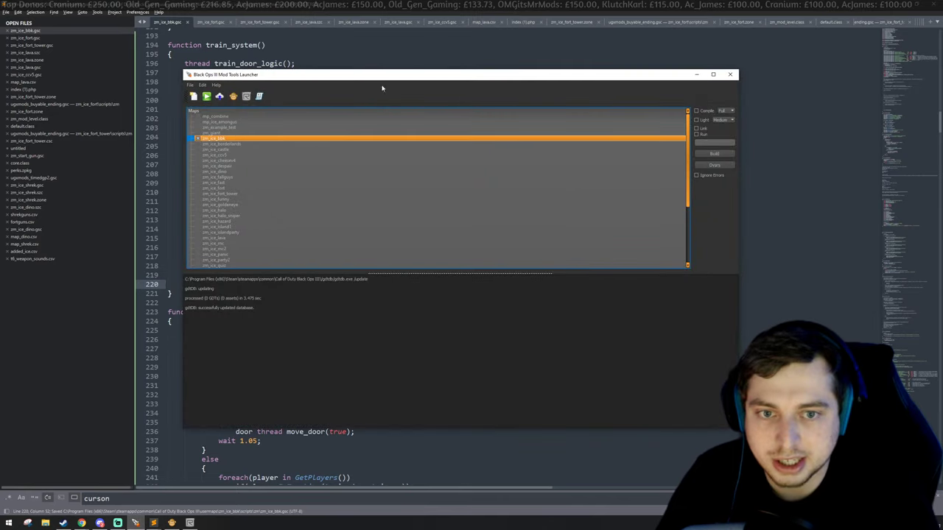
click(700, 130)
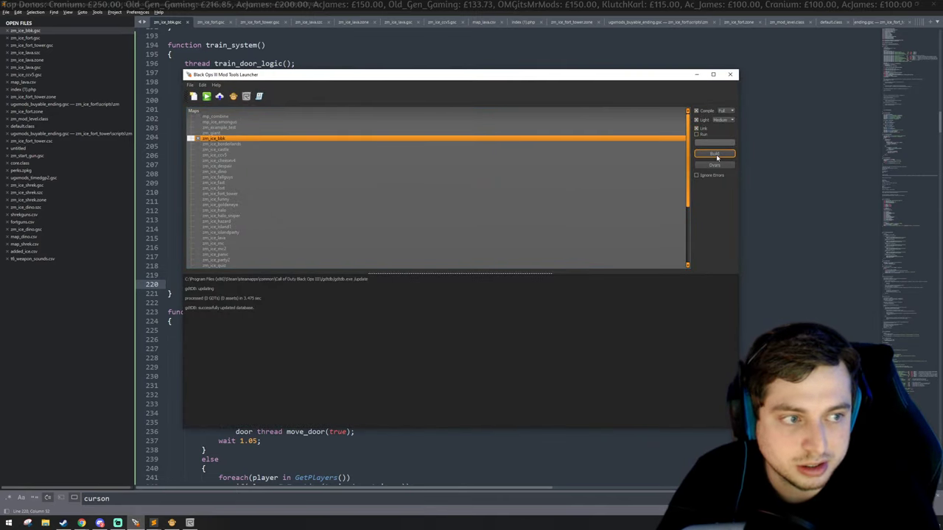
click(715, 155)
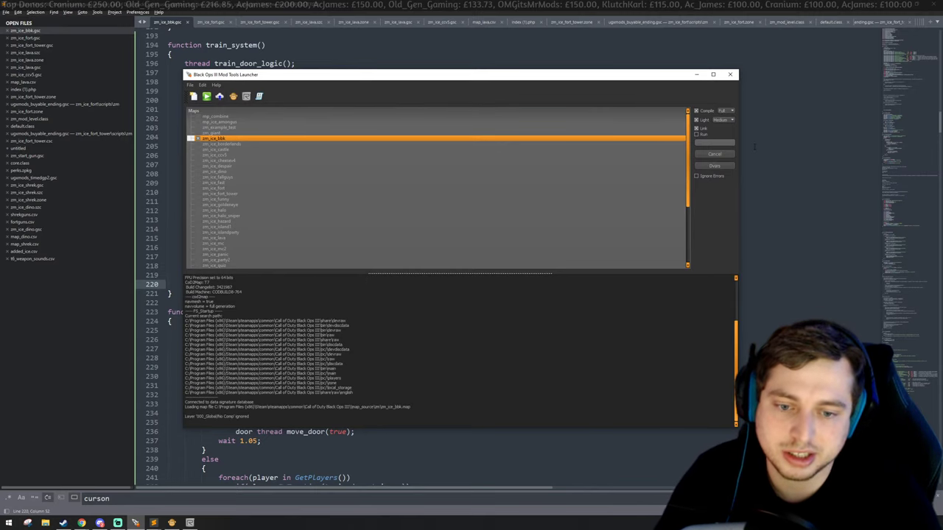
Return to the script and highlight the uses of train_origin in train_system.
click(322, 457)
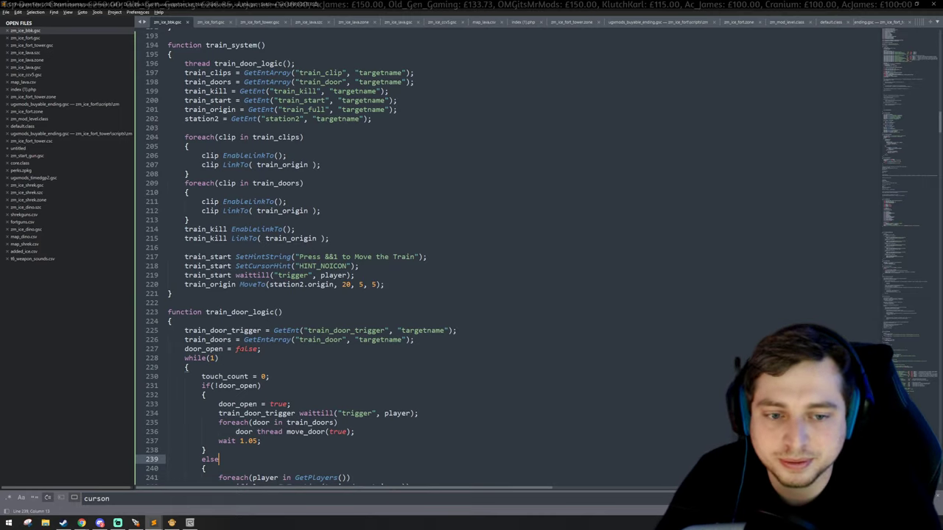
double_click(210, 284)
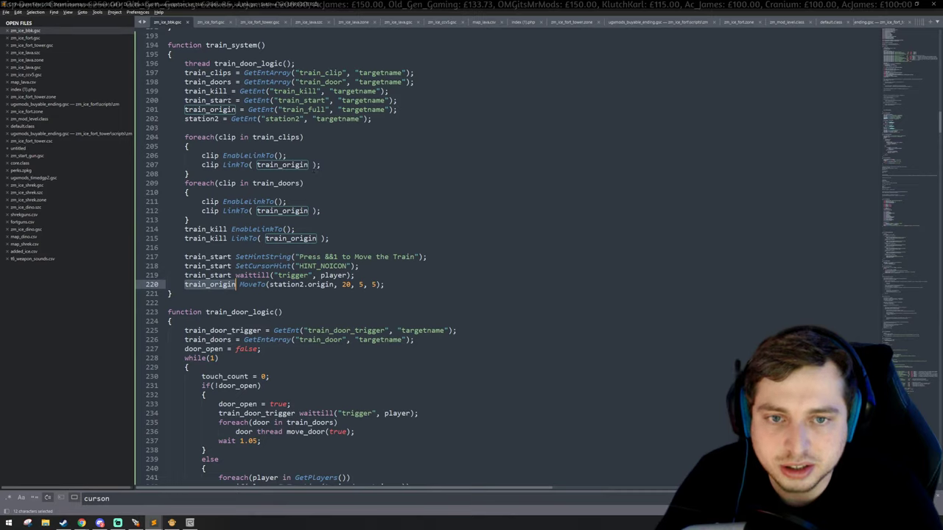
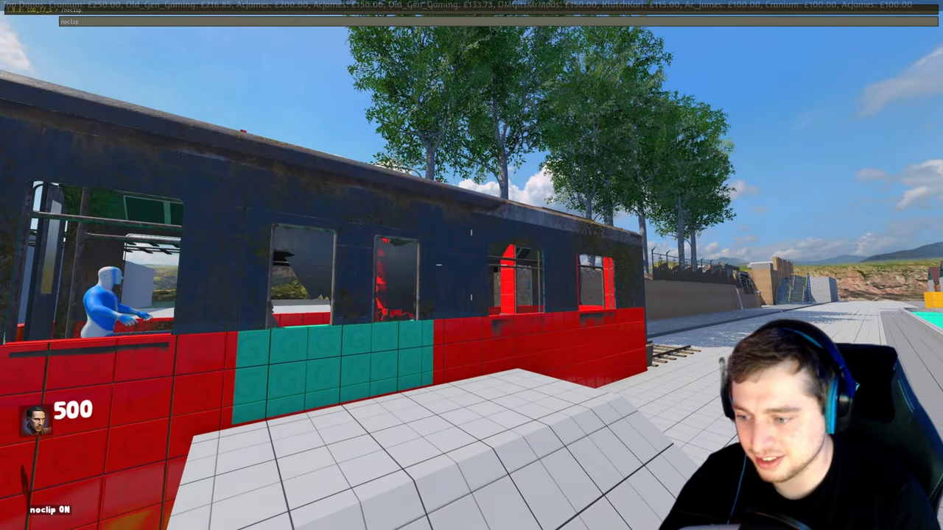
Playtest the map in game, moving around outside the train and examining the distant ramp and floor markers.
key(v)
key(d)
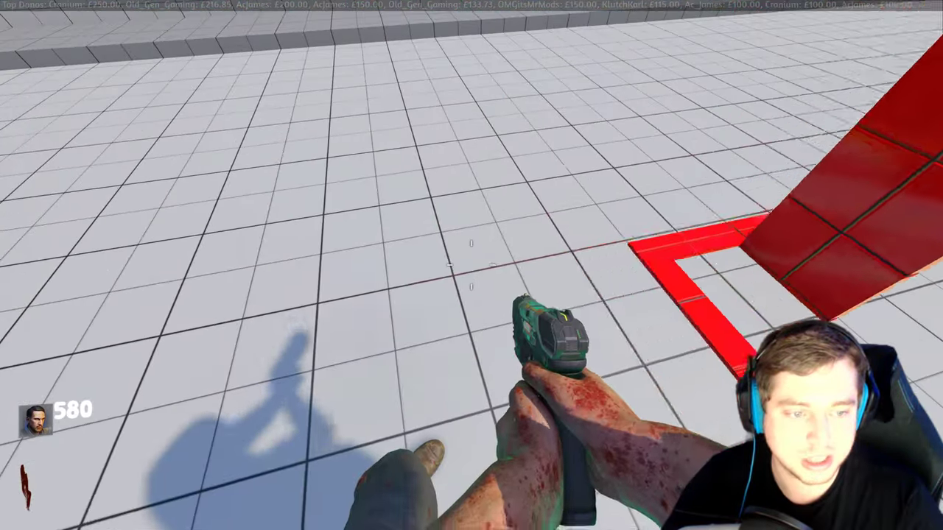
key(d)
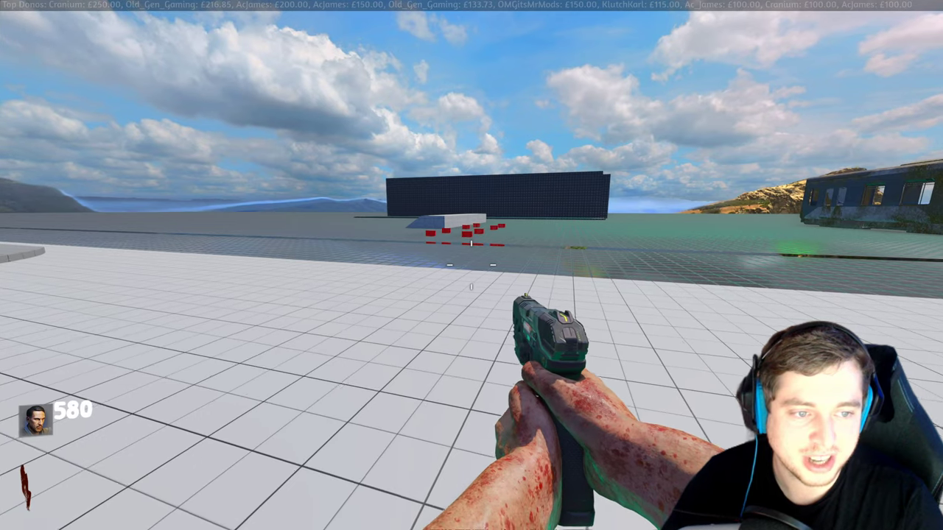
right_click(471, 266)
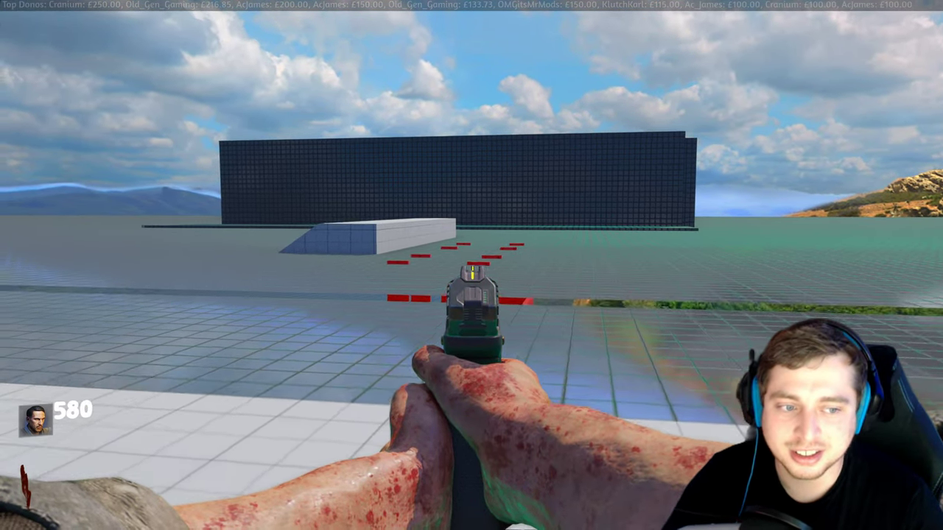
key(w)
right_click(472, 265)
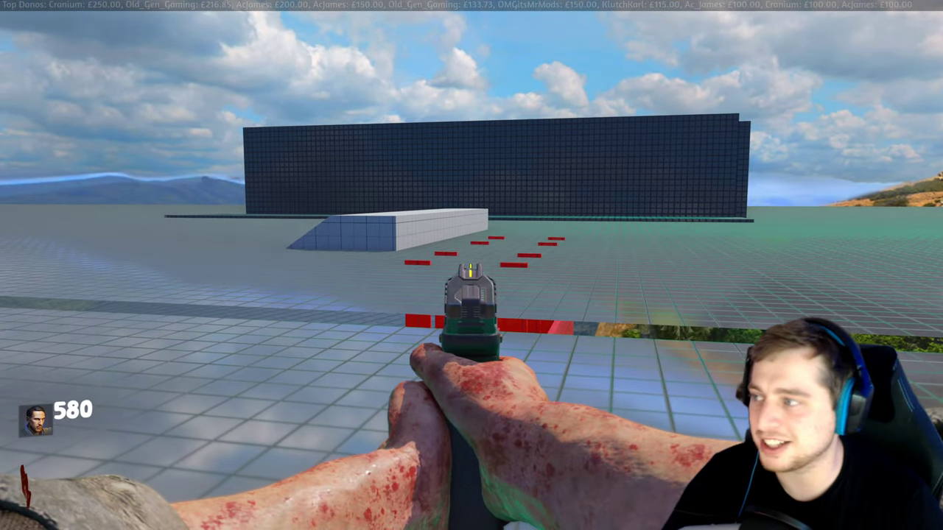
right_click(472, 265)
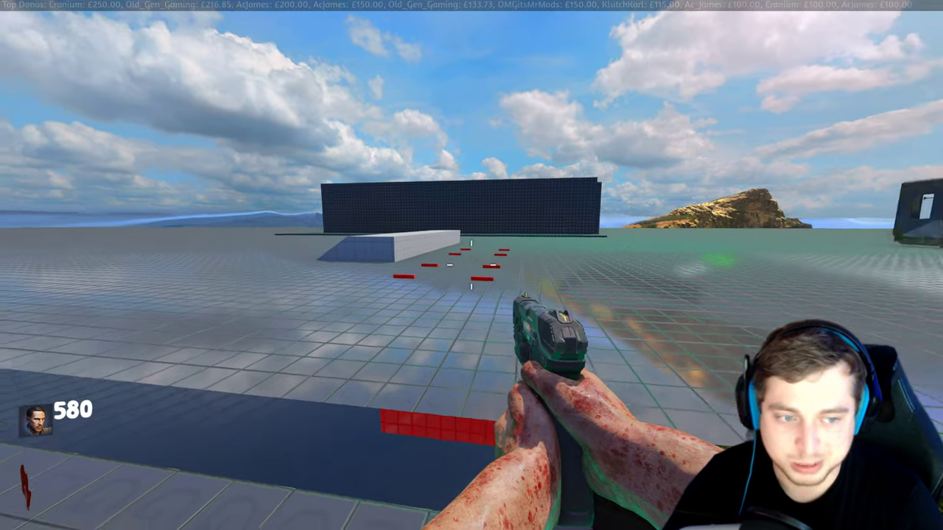
key(s)
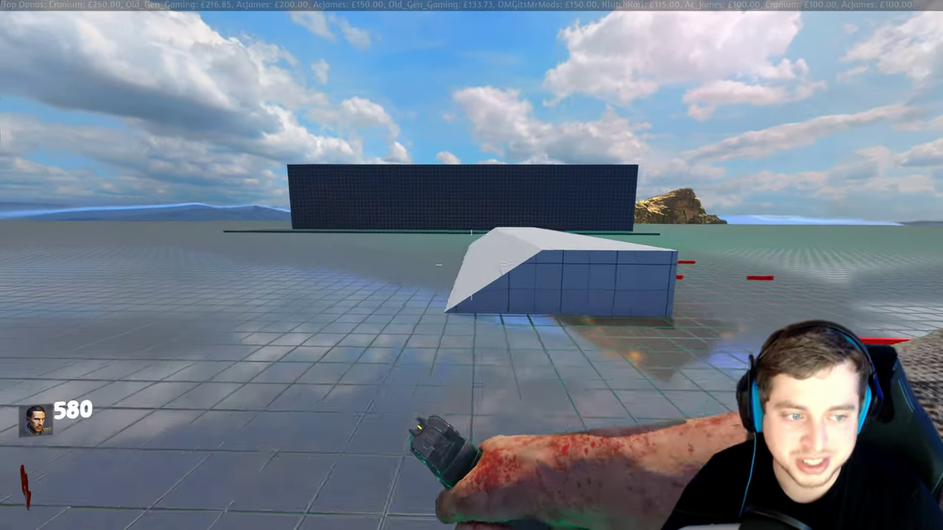
Examine the area around the ramp and the red floor markers in game, and check the route back toward the platform.
key(w)
key(w)
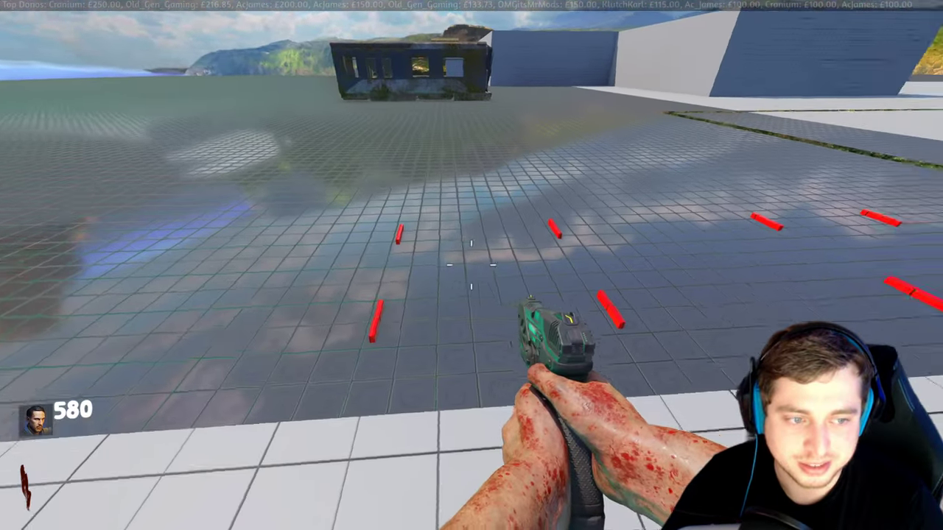
key(s)
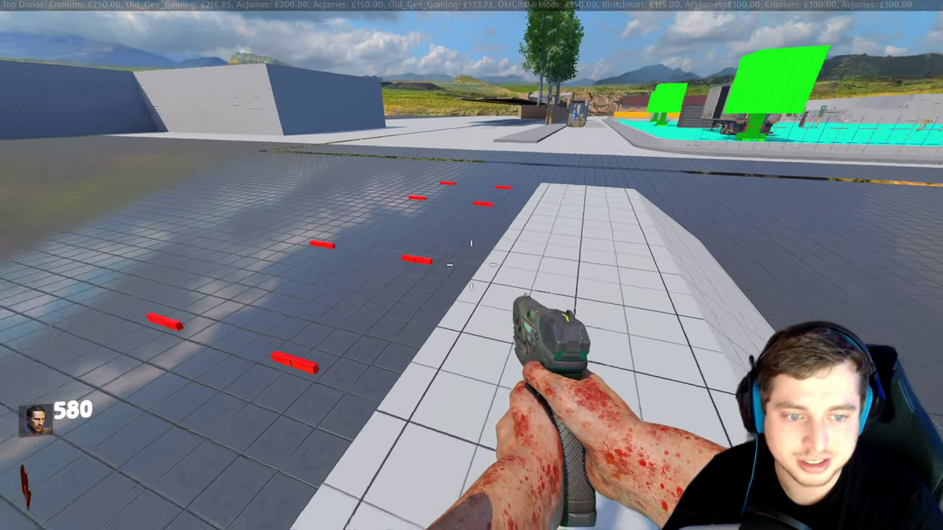
key(w)
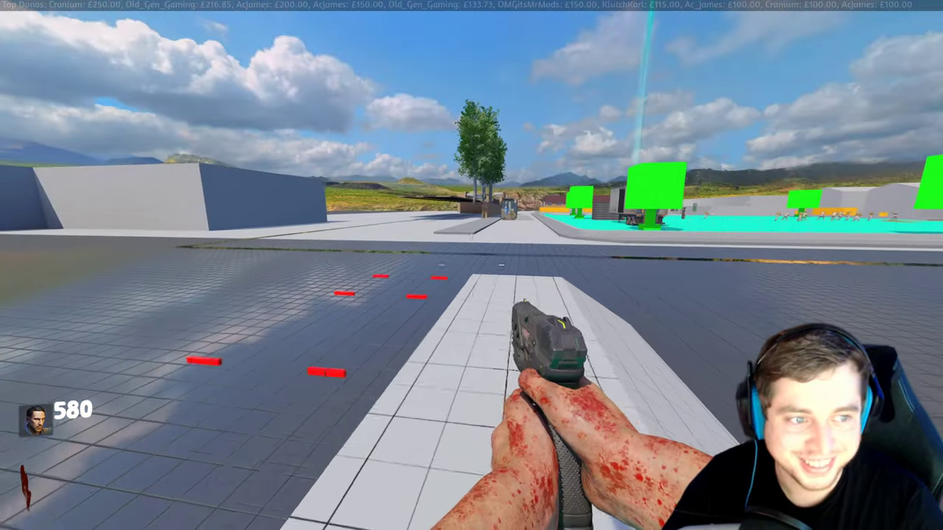
key(s)
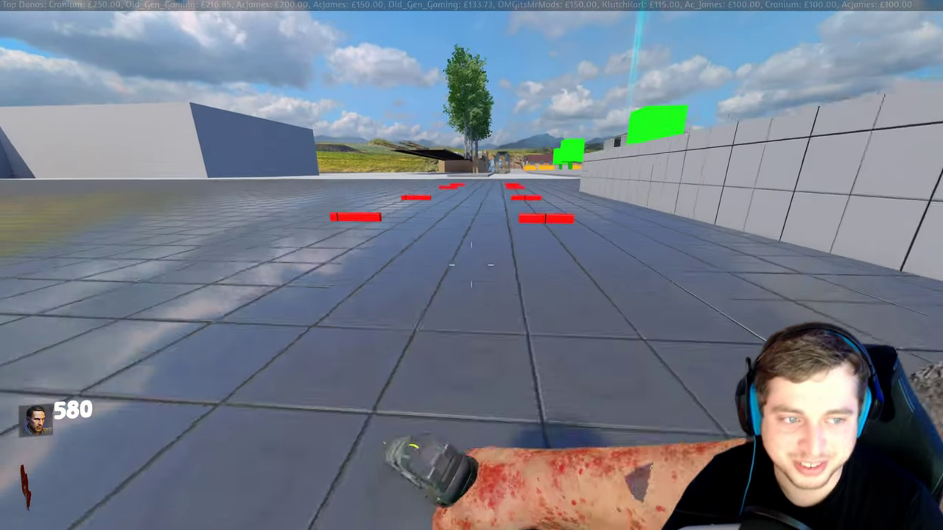
key(w)
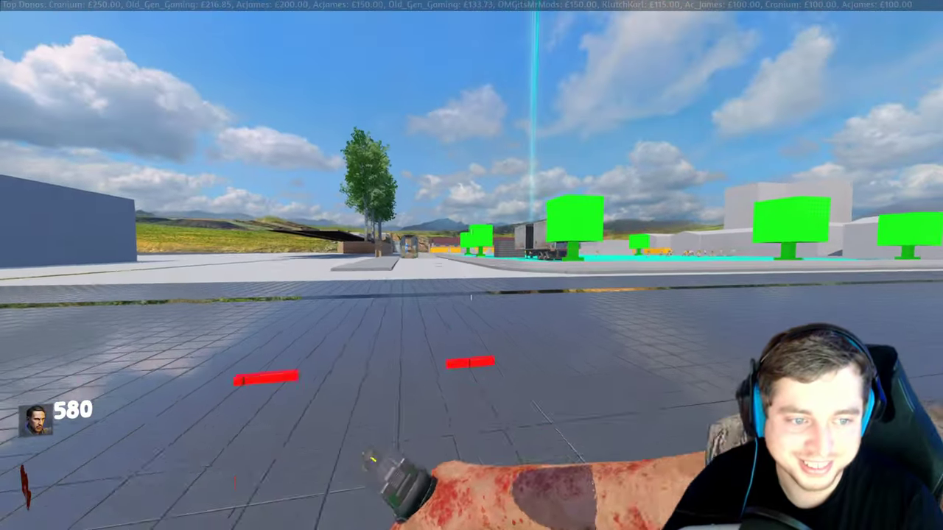
key(w)
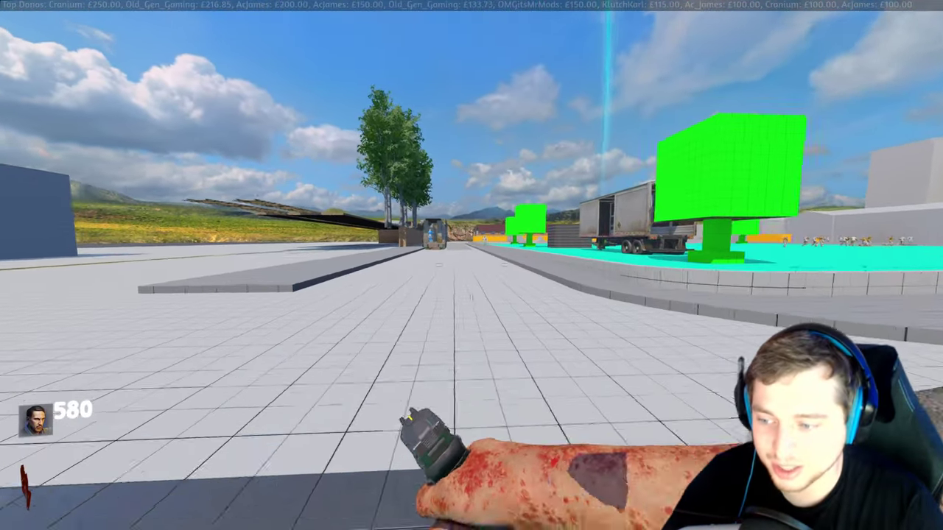
Walk over to the platform, look from there toward the distant train and ramp, and quit the game to the map editor.
key(w)
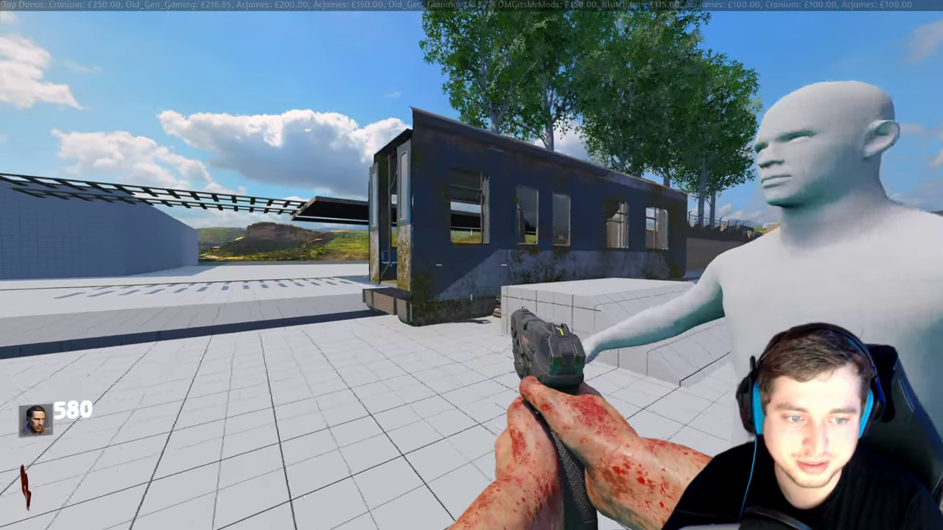
key(w)
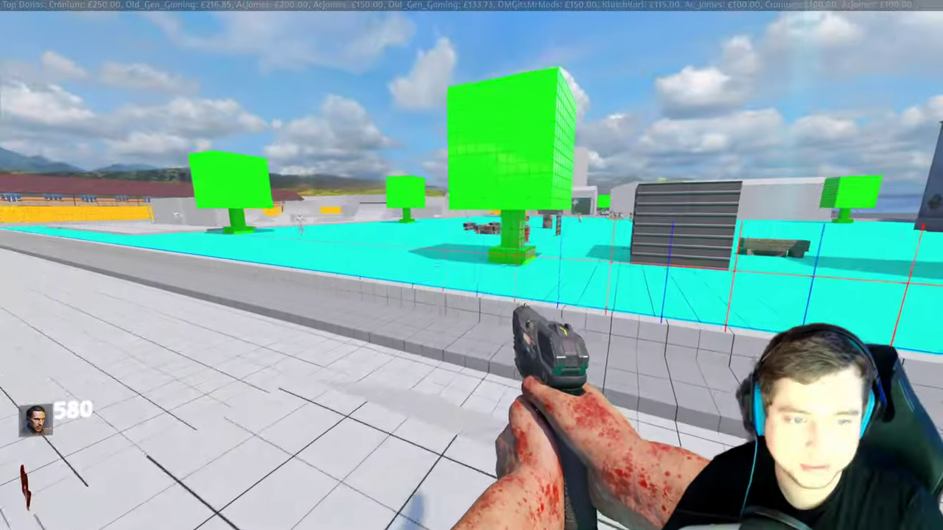
key(w)
key(w)
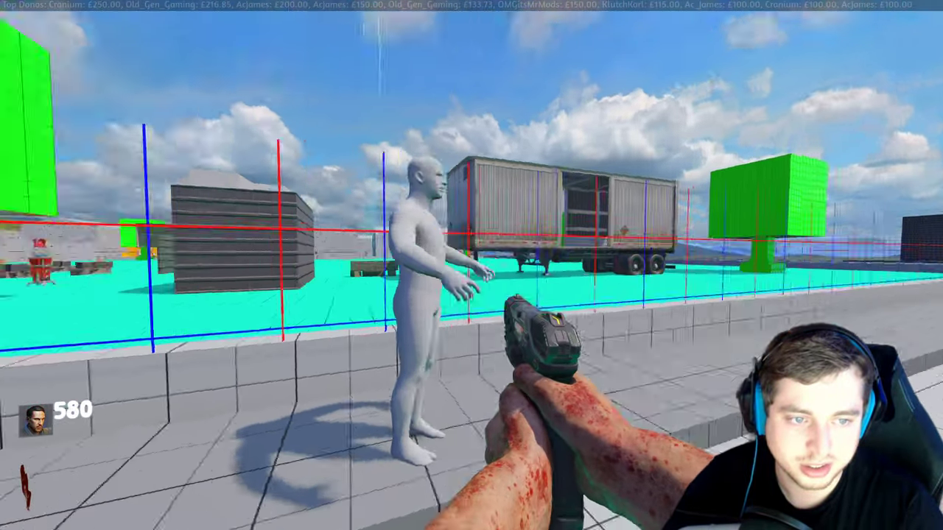
key(w)
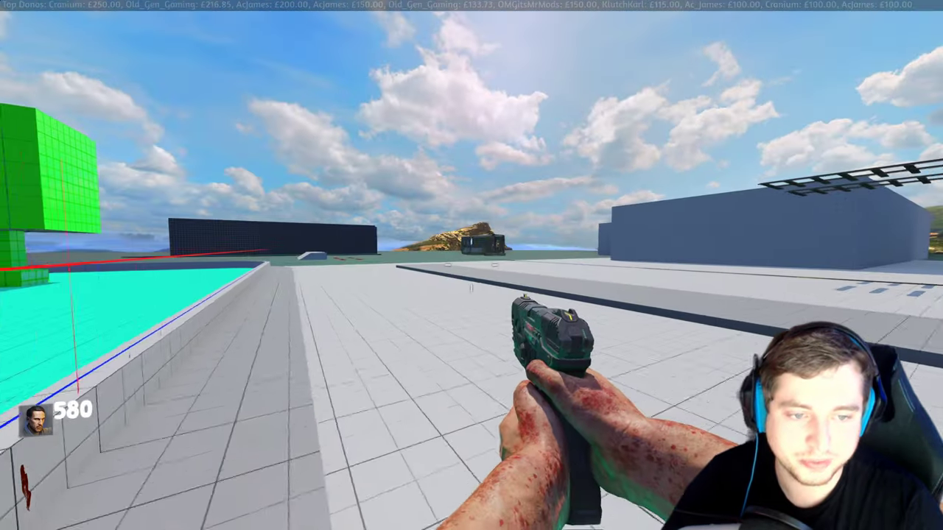
right_click(471, 265)
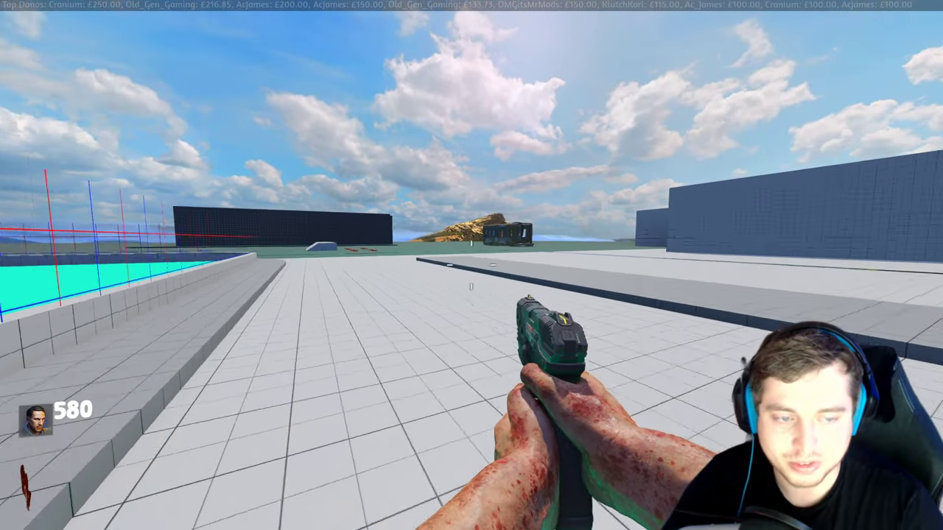
key(alt+F4)
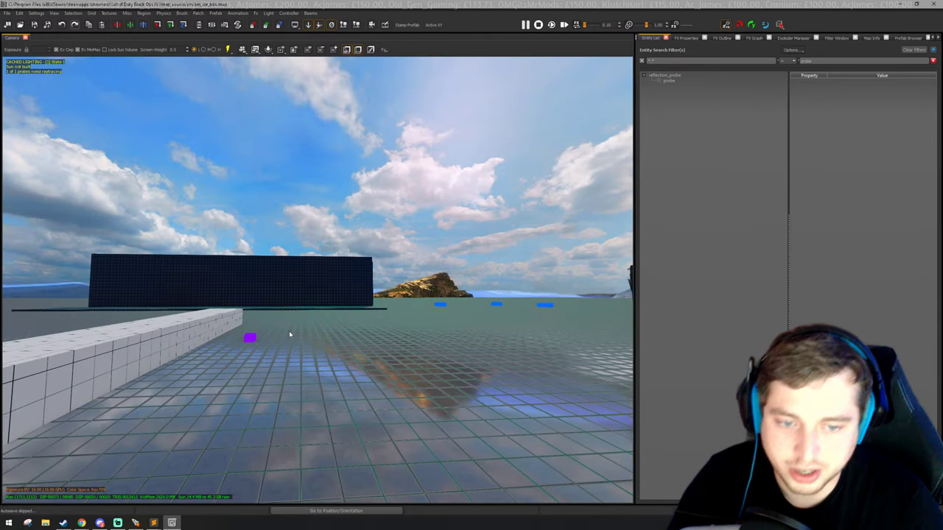
Delete the purple origin point beside the white ramp at the far end of the map.
shift+click(250, 337)
right_drag(251, 337, 2, 319)
key(s)
key(a)
key(w)
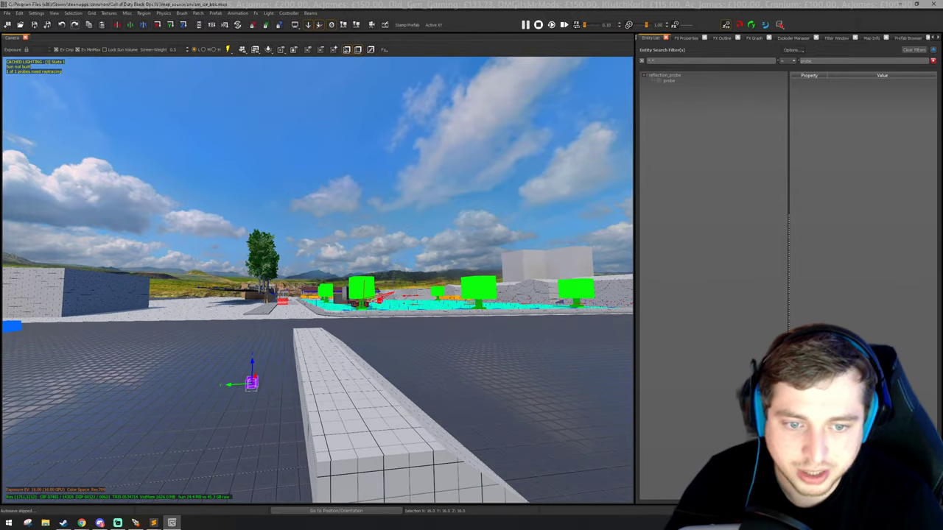
key(a)
key(s)
key(BackSpace)
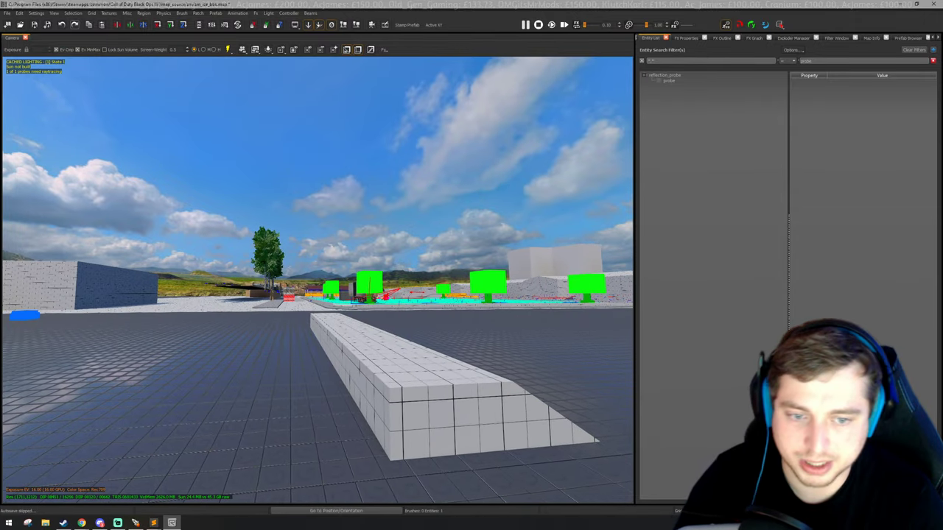
Duplicate the script_origin on the train's roof and move the copy far along the X axis toward the distant train.
right_drag(191, 332, 197, 331)
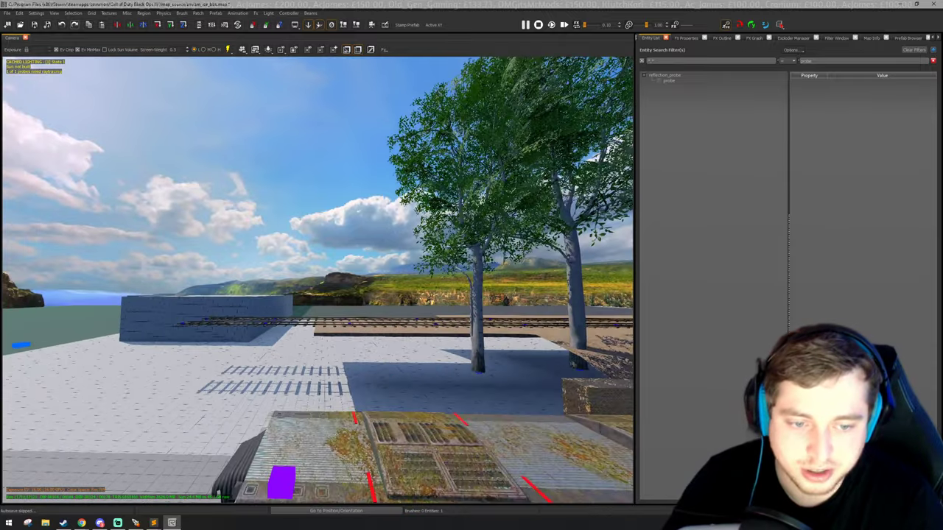
right_drag(473, 442, 474, 444)
key(s)
shift+click(302, 338)
right_drag(301, 337, 300, 337)
key(s)
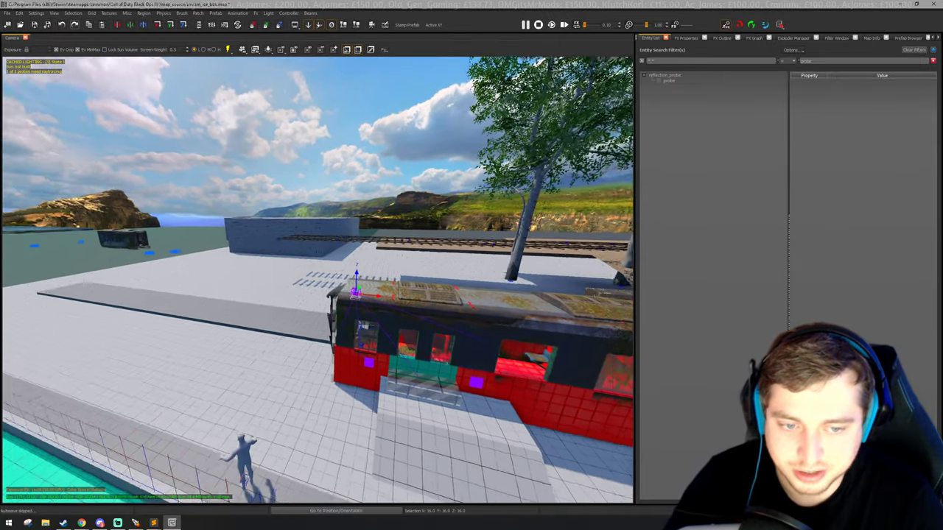
right_drag(200, 332, 521, 333)
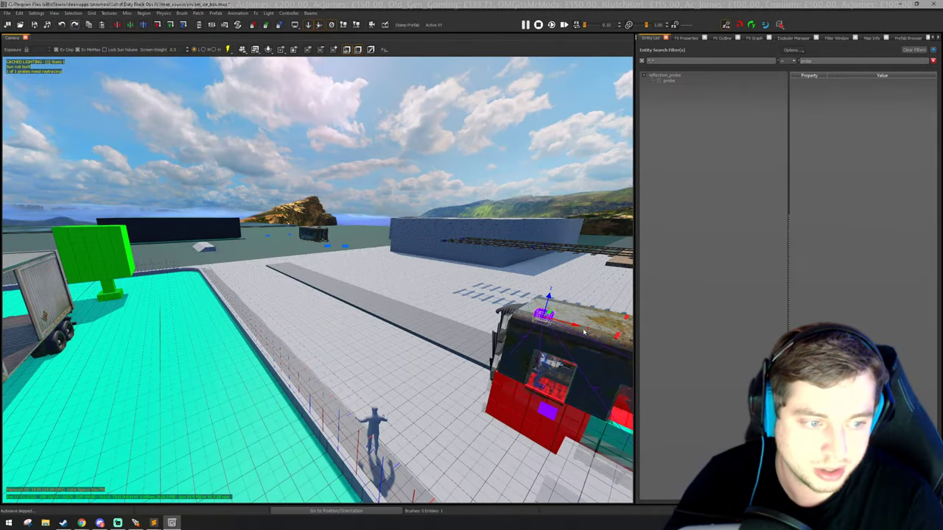
drag(576, 329, 221, 252)
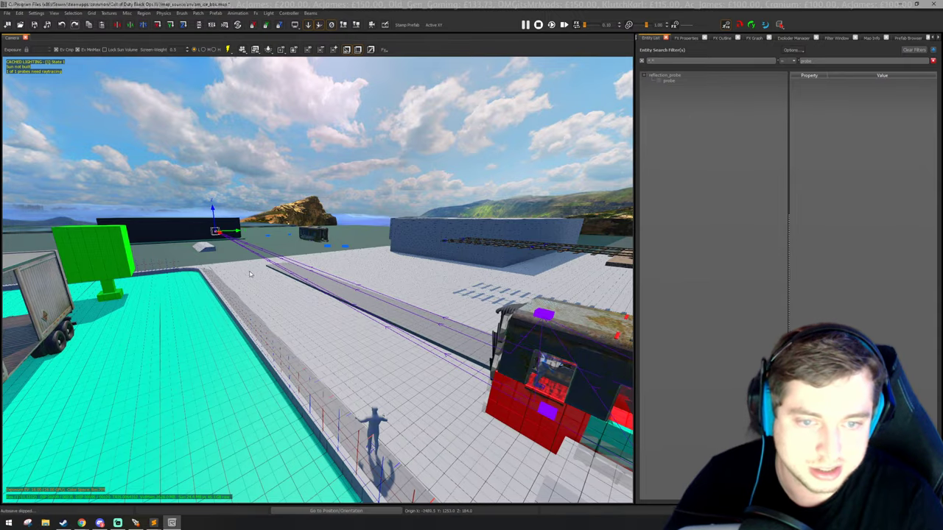
Move the copied origin further along the X axis past the distant train, to about X -2930.
key(a)
right_drag(250, 270, 252, 269)
key(w)
right_drag(562, 271, 562, 272)
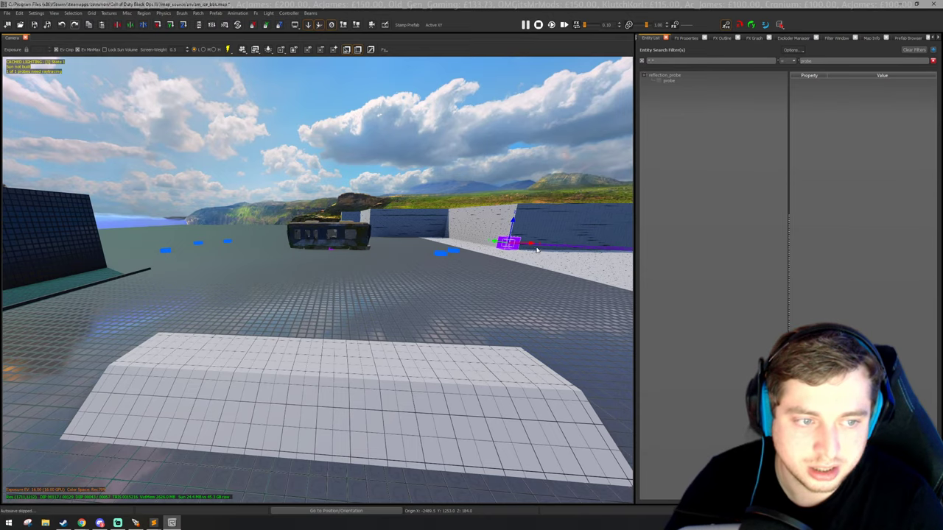
drag(532, 243, 231, 269)
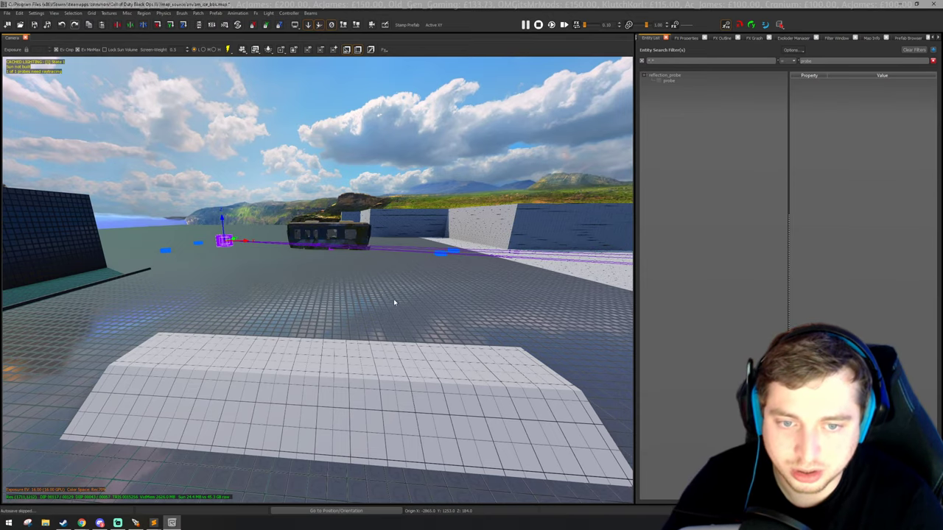
right_drag(393, 299, 393, 299)
drag(296, 263, 234, 266)
Set the copied origin's targetname to station2 and save the map.
key(n)
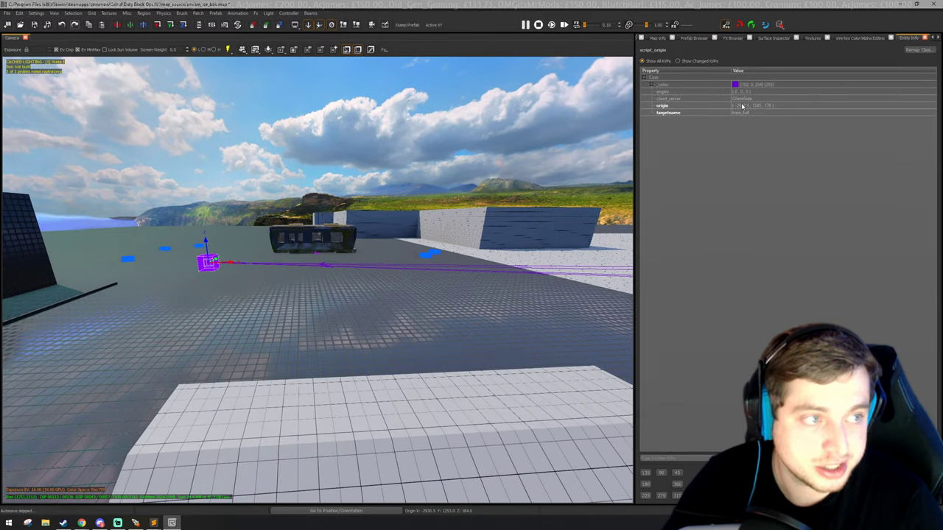
click(765, 112)
text(station2)
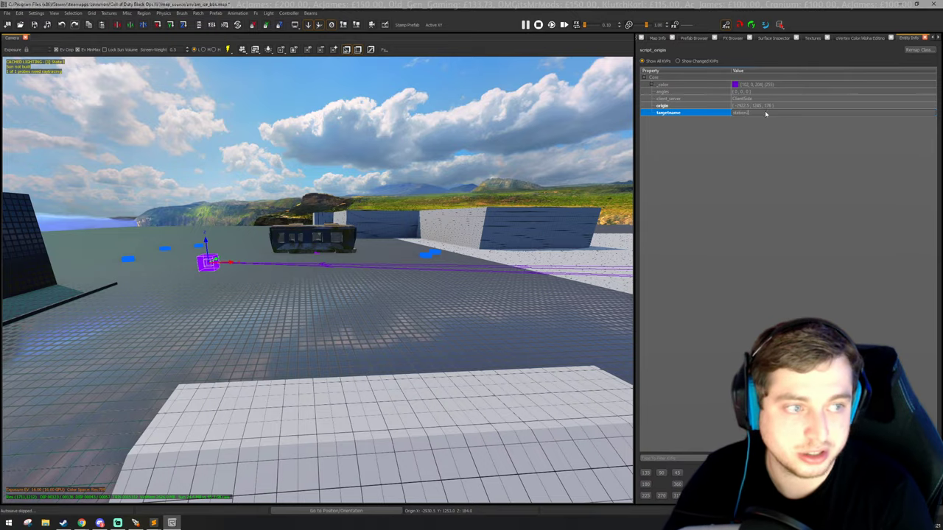
key(Return)
right_drag(472, 244, 517, 254)
key(ctrl+s)
Raise the bottom face of the train_clip brush at the train's lower side slightly off the floor, using the XZ front view.
key(Escape)
key(w)
key(w)
key(s)
key(a)
key(d)
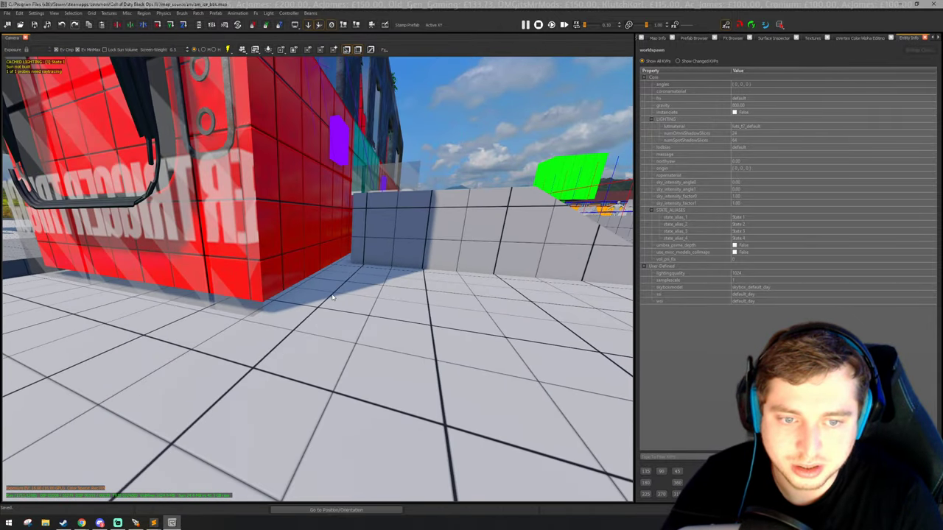
click(304, 277)
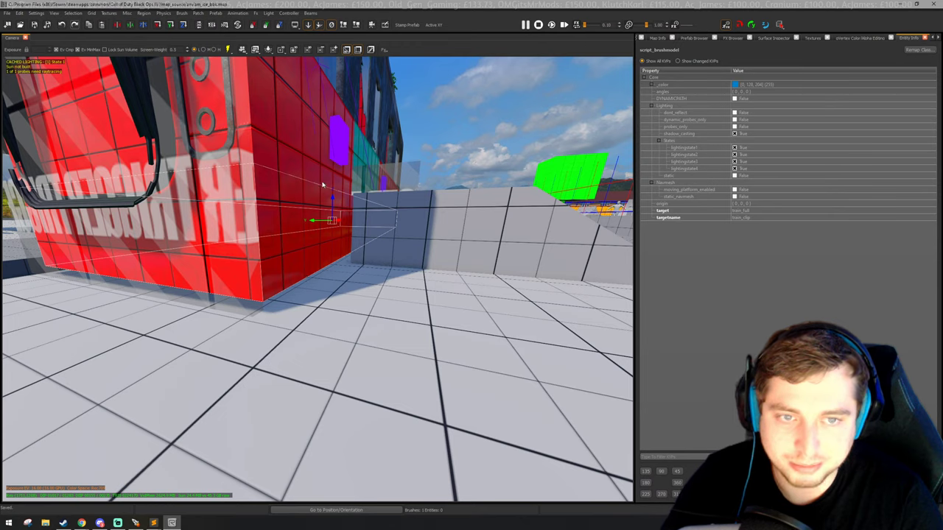
click(442, 26)
key(ctrl+Tab)
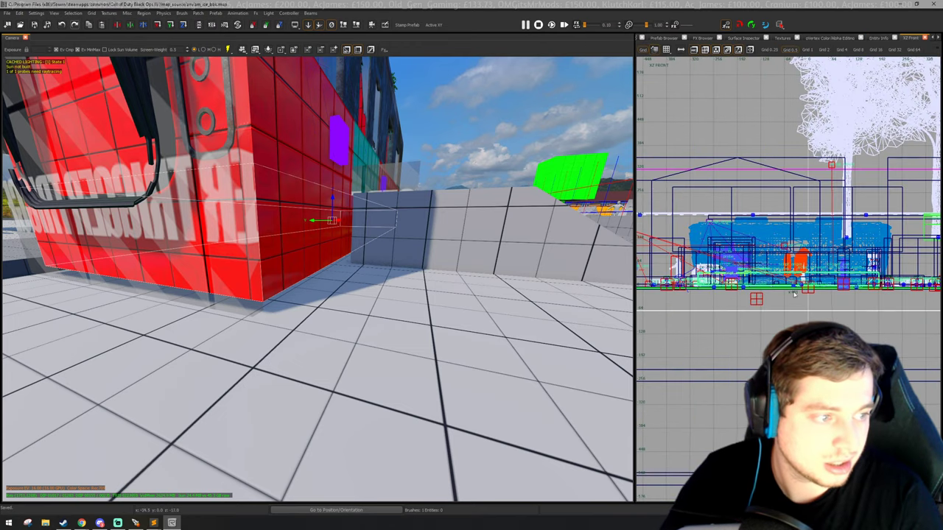
scroll(794, 294, up, 2)
drag(794, 295, 794, 285)
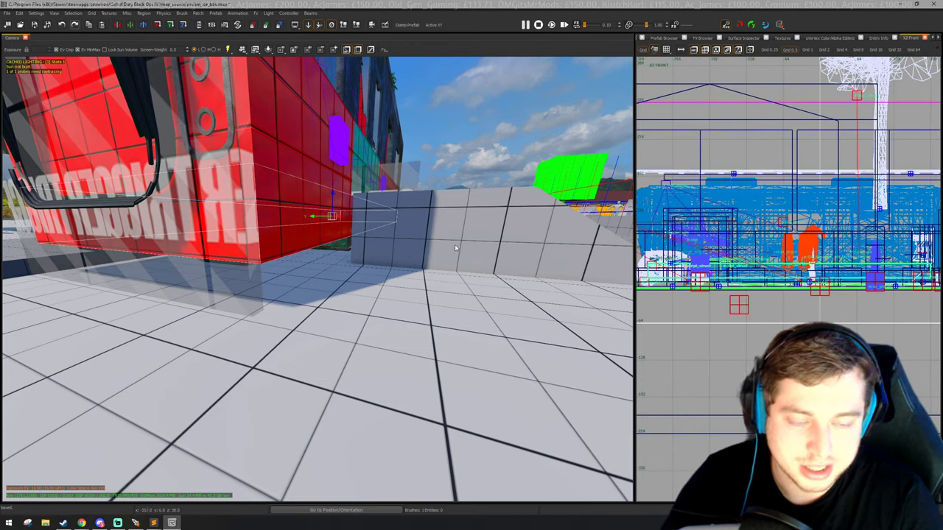
mouse_move(455, 248)
right_down()
mouse_move(459, 237)
mouse_move(331, 247)
mouse_move(327, 259)
mouse_move(325, 247)
mouse_move(347, 242)
right_up()
key(w)
key(w)
key(Escape)
Set the targetname of the train car's script_model to train_clip.
right_drag(390, 293, 416, 290)
shift+click(431, 288)
key(s)
key(n)
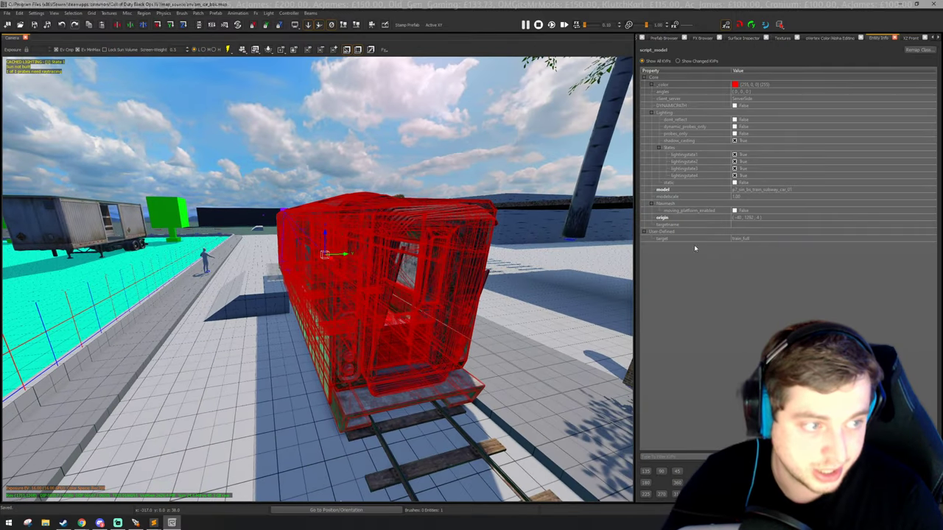
key(Escape)
shift+click(364, 272)
key(a)
right_drag(363, 272, 405, 266)
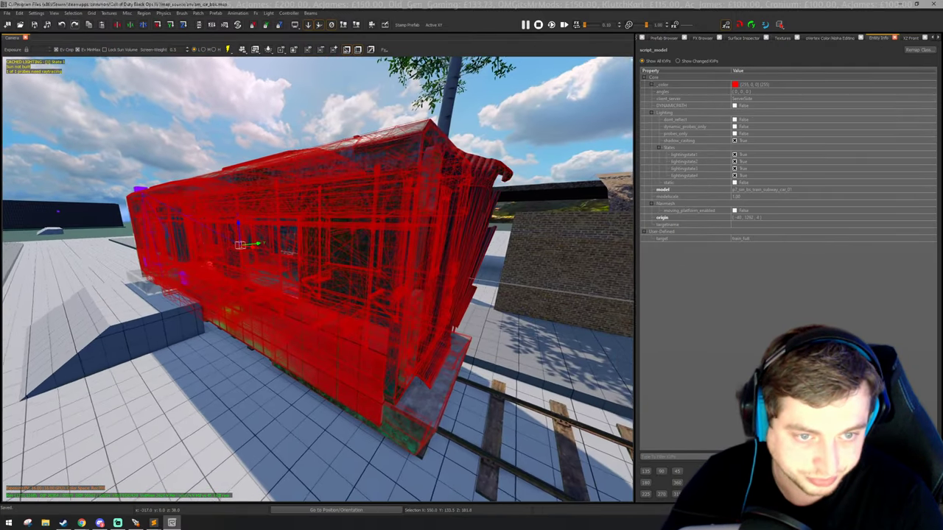
right_drag(317, 287, 371, 282)
click(754, 224)
text(train)
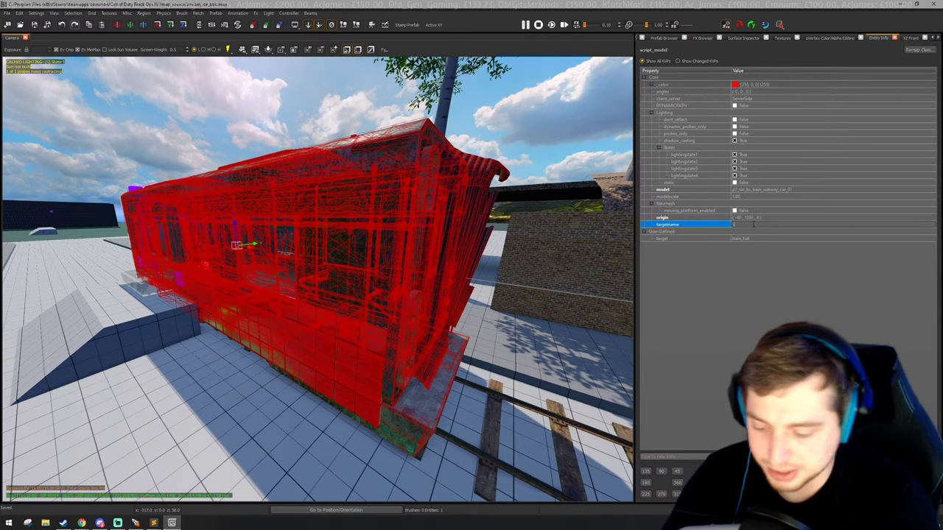
text(_)
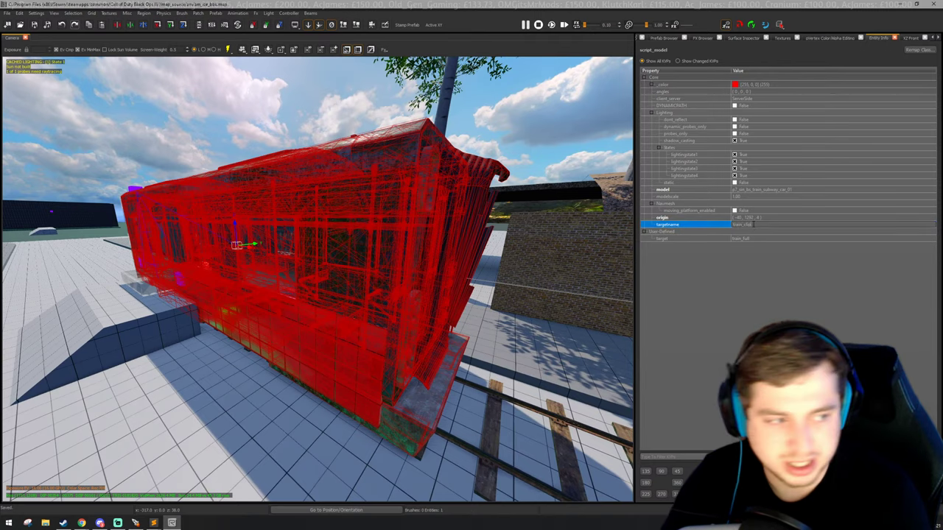
key(Return)
Compare the entity properties of the train's lower clip brush with those of the train car model.
key(Escape)
shift+click(297, 370)
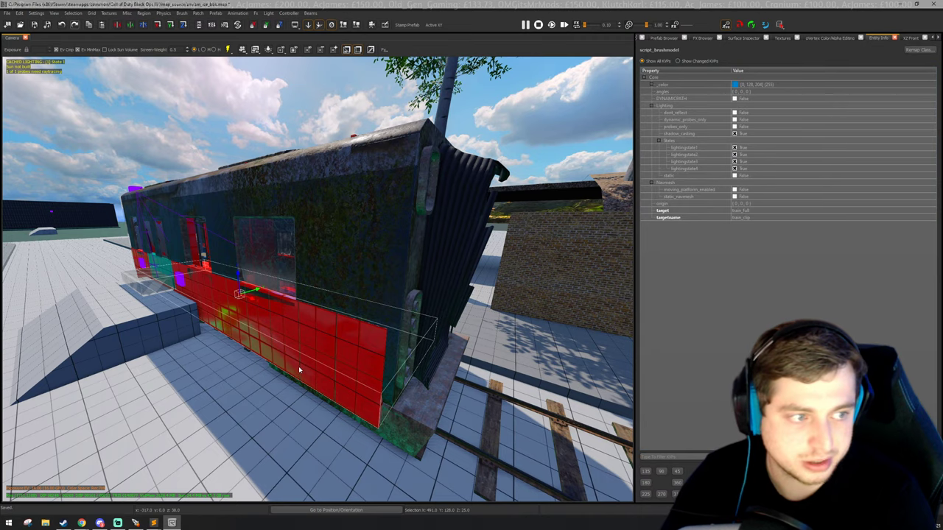
click(356, 295)
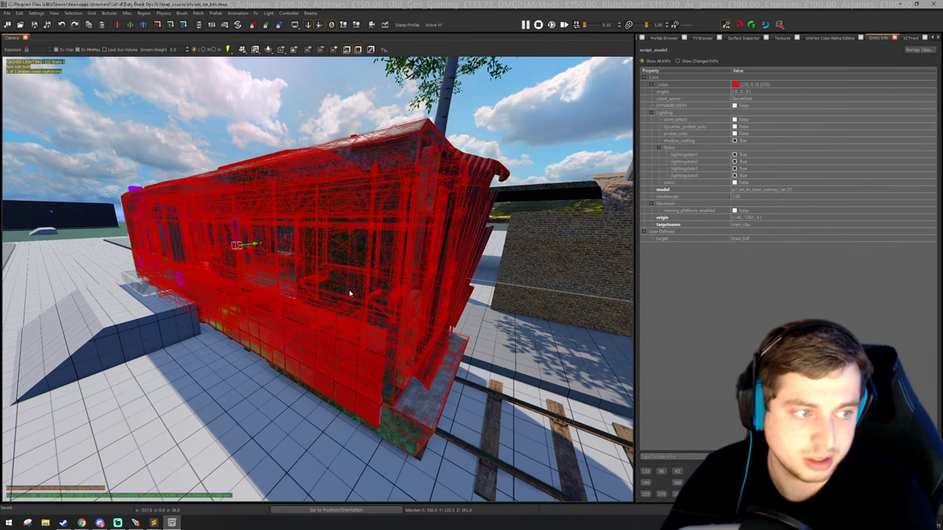
key(Escape)
Build zm_ice_bbk in the Mod Tools Launcher with Compile, Link and Run enabled, and return to the map editor.
right_drag(331, 291, 243, 295)
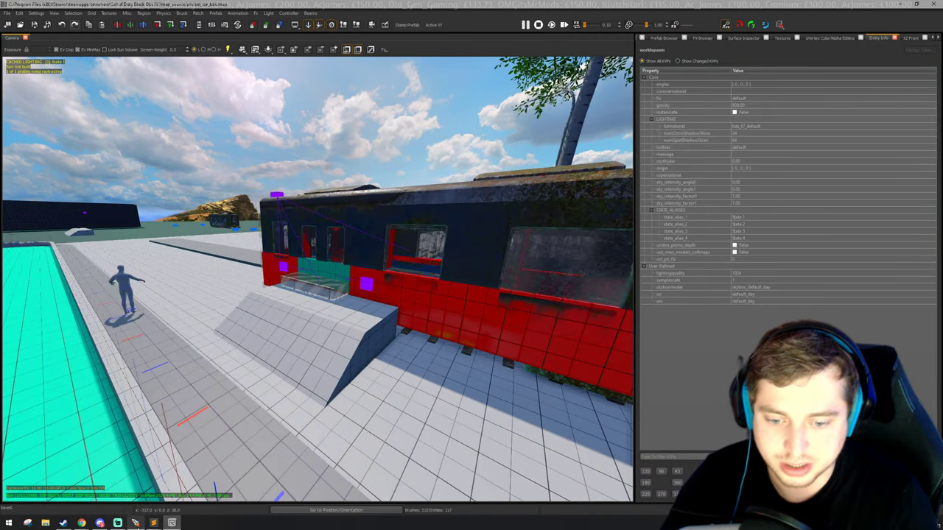
click(135, 523)
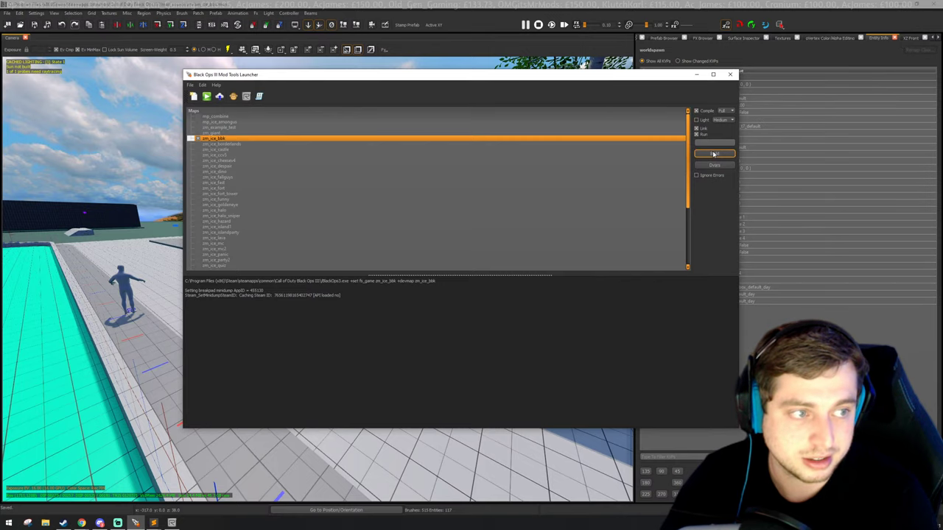
click(336, 4)
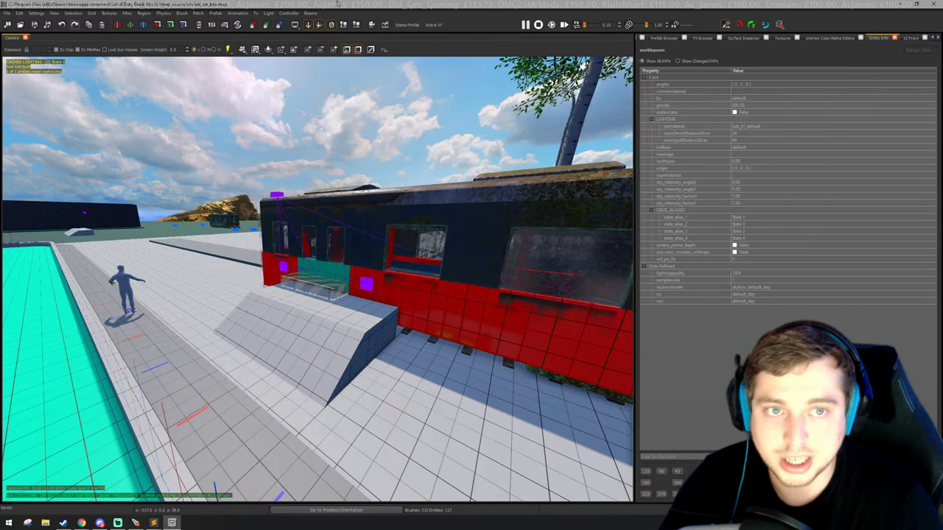
Select the trigger brush in front of the train's doors and copy its targetname value.
right_drag(369, 258, 387, 267)
shift+click(302, 303)
right_drag(301, 302, 337, 294)
click(771, 274)
key(ctrl+c)
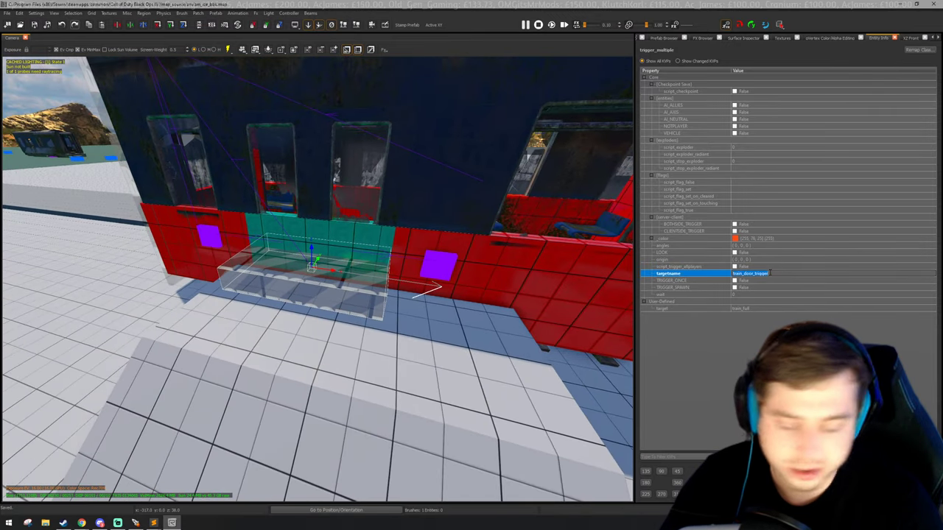
key(Return)
Switch to the zm_ice_bbk.gsc script in Sublime Text and search it for train_door_trigger.
key(alt+Tab)
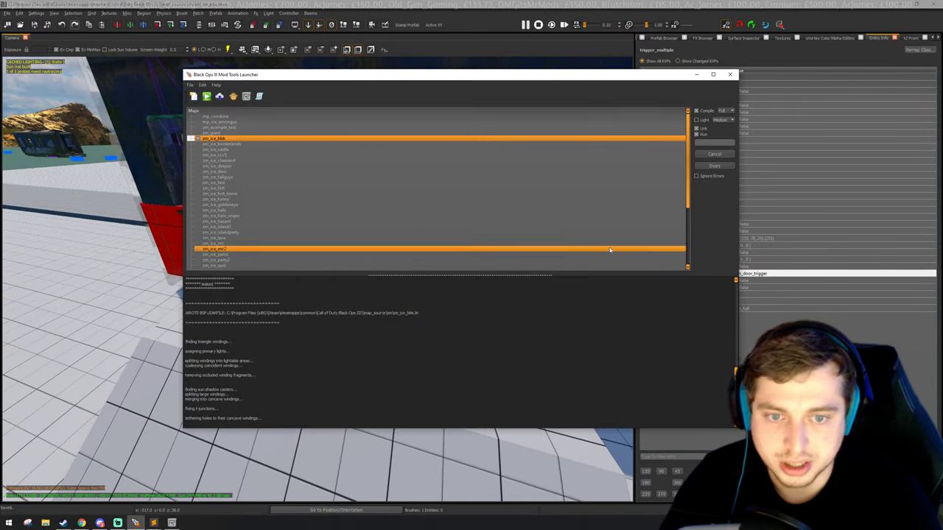
mouse_move(153, 522)
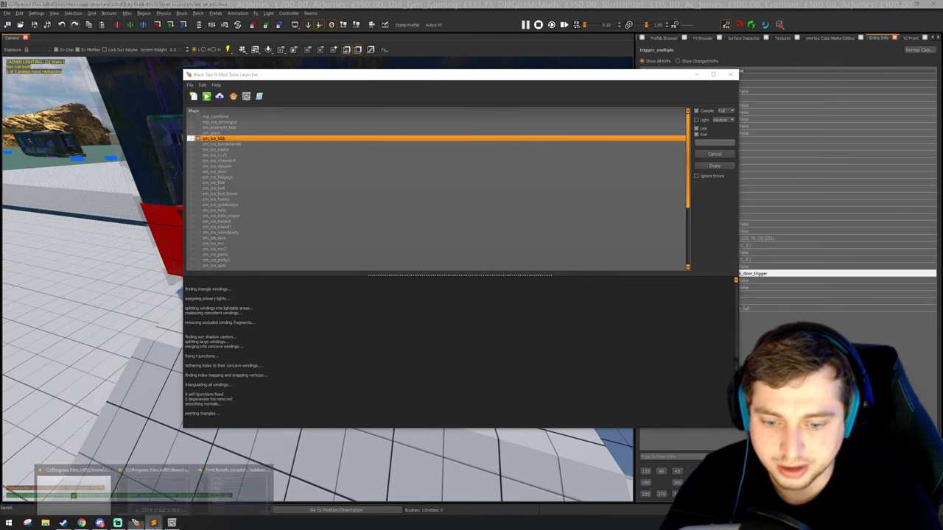
click(182, 491)
key(ctrl+f)
key(ctrl+v)
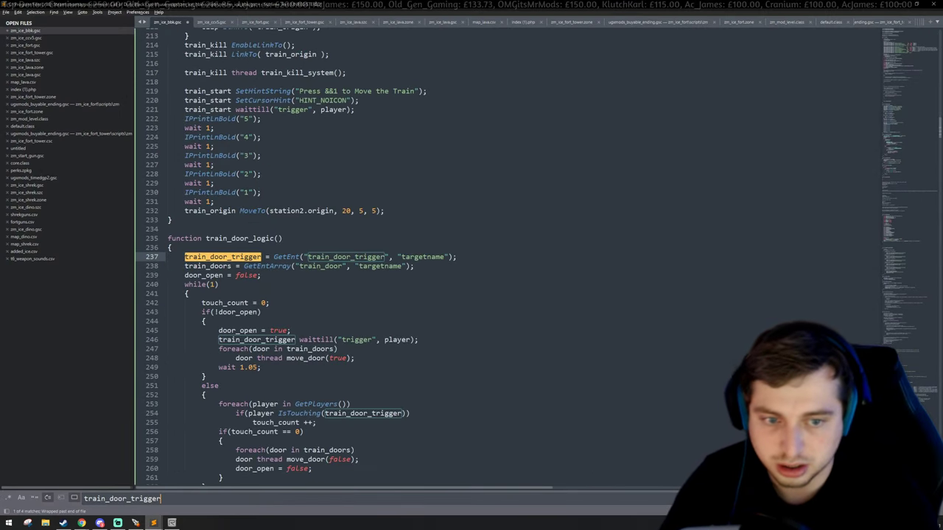
Search the script for the places where the train_door_logic function is used.
click(239, 238)
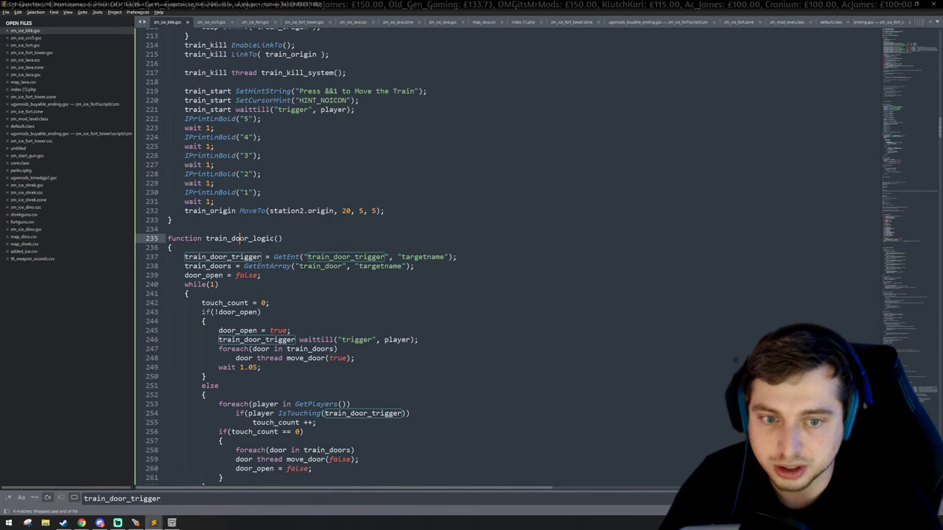
double_click(240, 238)
key(ctrl+f)
key(Return)
key(Return)
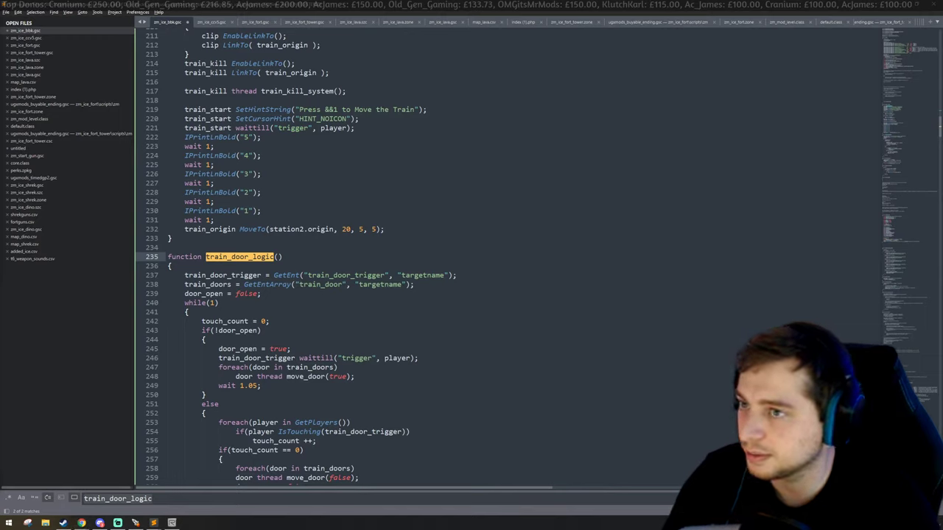
Step through the uses of train_door_trigger inside the train_door_logic function.
click(322, 284)
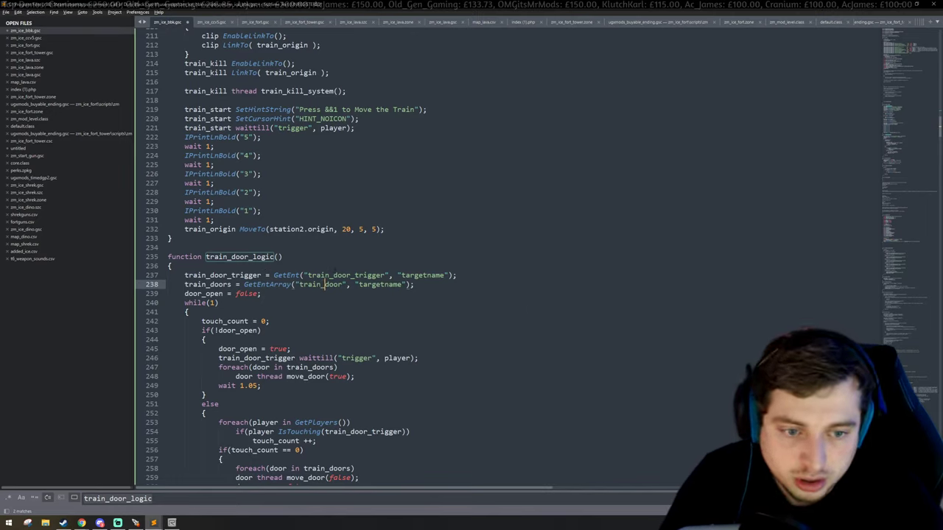
double_click(339, 276)
click(299, 275)
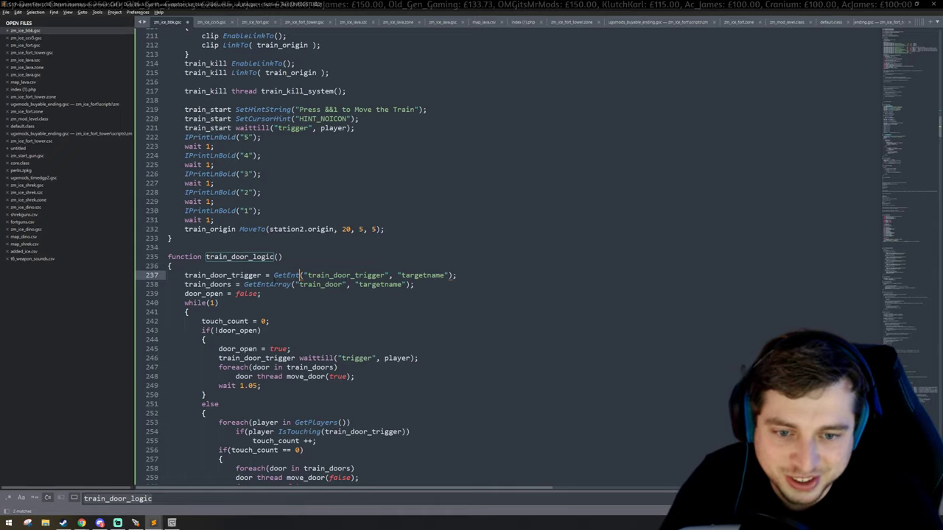
double_click(259, 275)
key(ctrl+f)
key(Return)
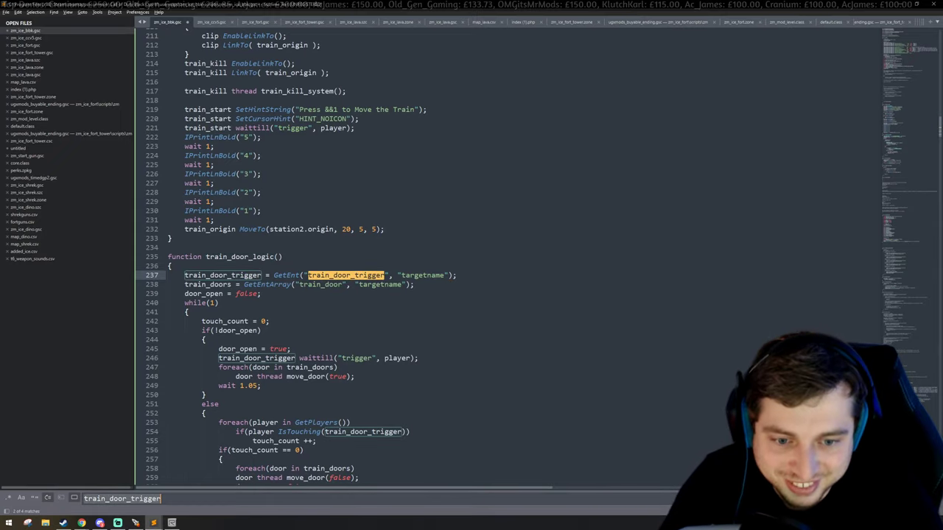
key(Return)
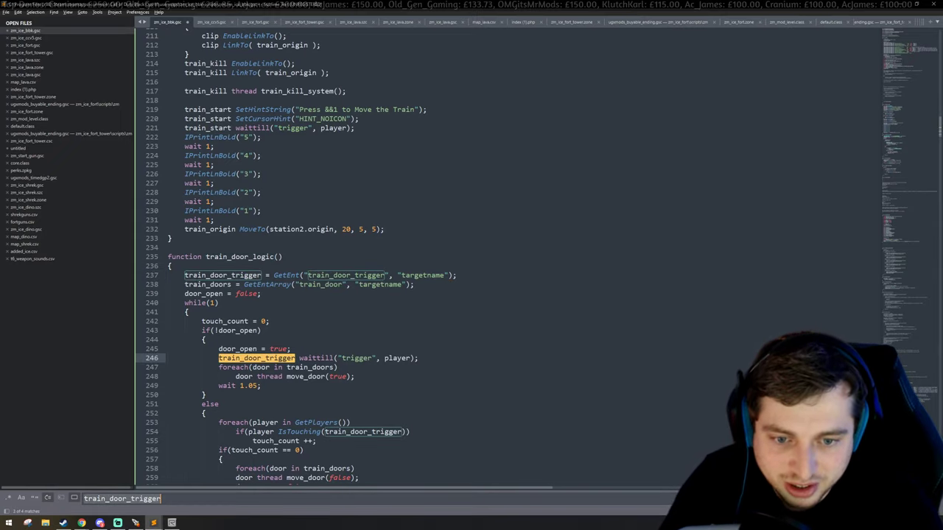
Examine the !door_open condition in train_door_logic and where its branch sets door_open to true.
scroll(509, 258, down, 4)
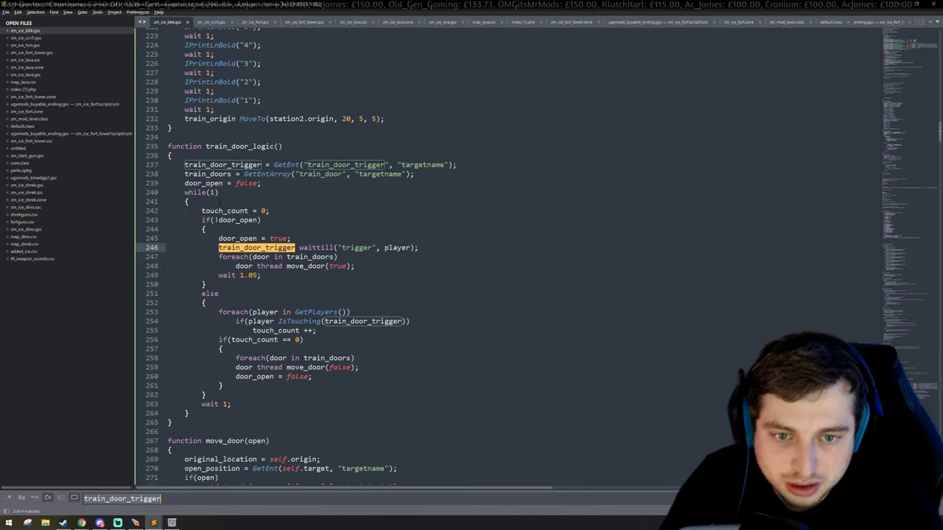
drag(215, 220, 258, 220)
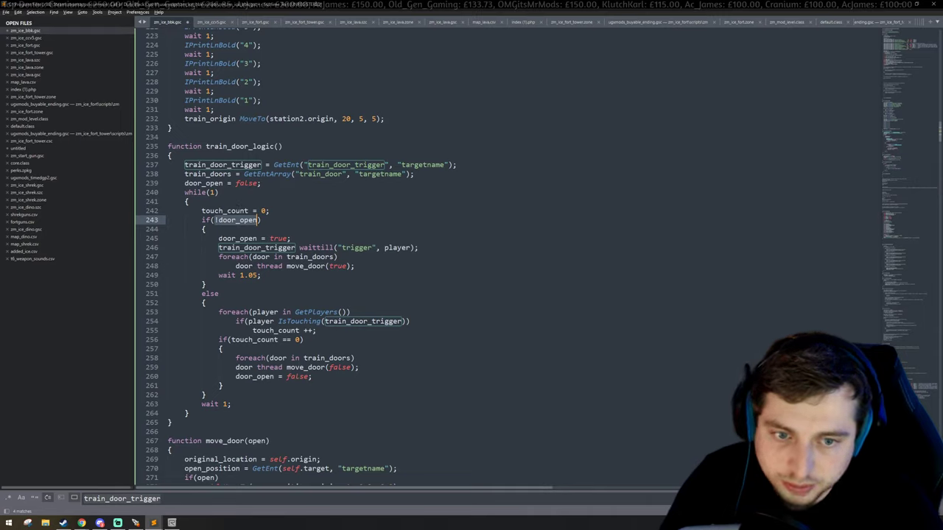
drag(227, 239, 306, 239)
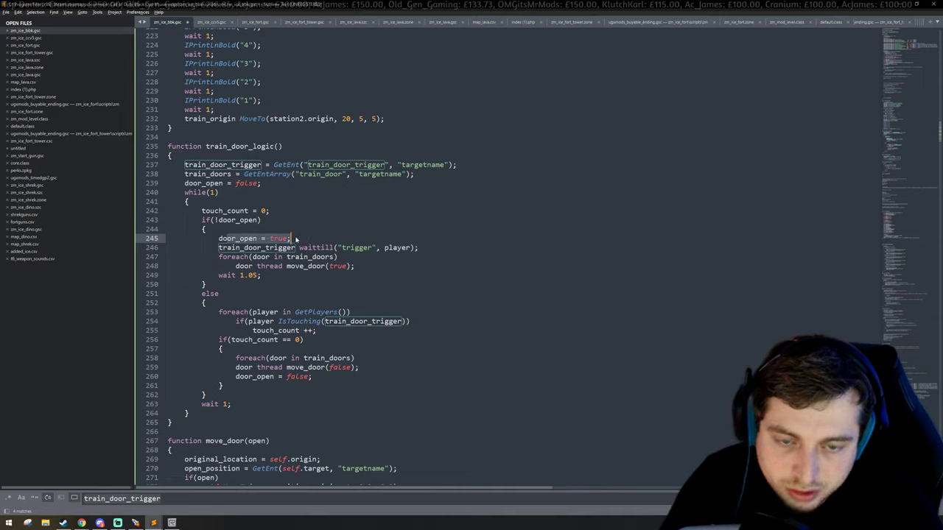
key(Up)
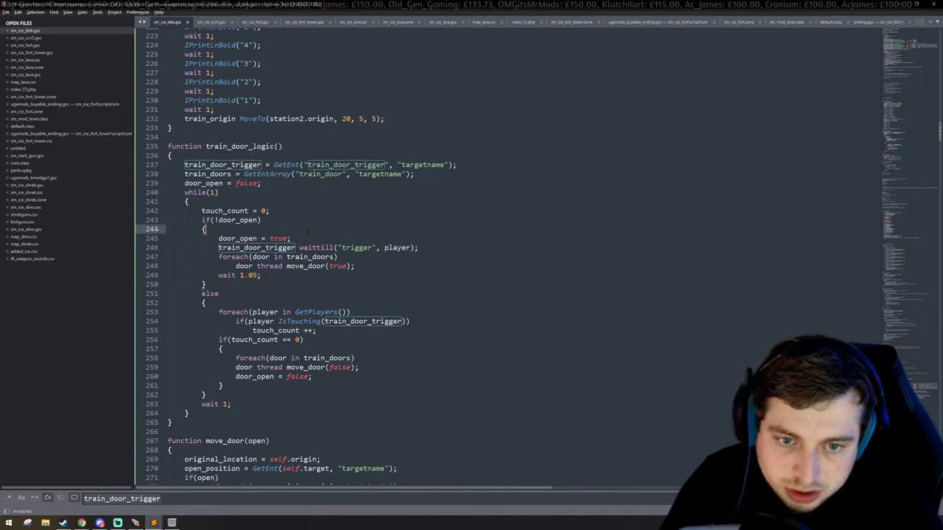
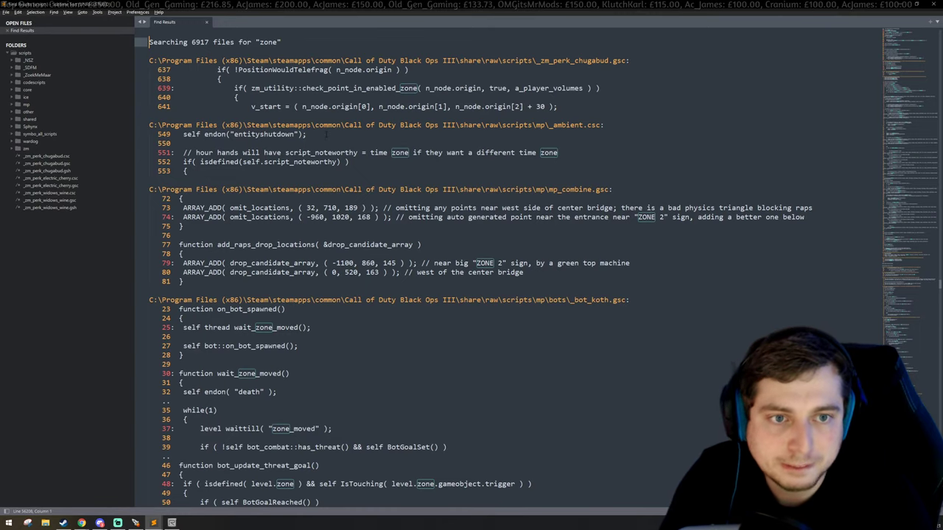
Read through the search results for "zone" to see how the game scripts handle zones and their triggers.
scroll(508, 265, down, 10)
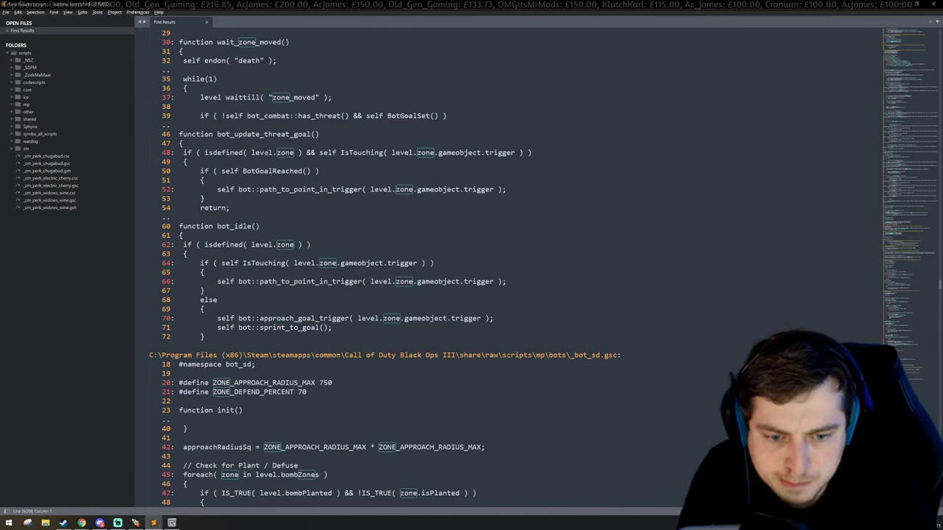
scroll(508, 265, down, 10)
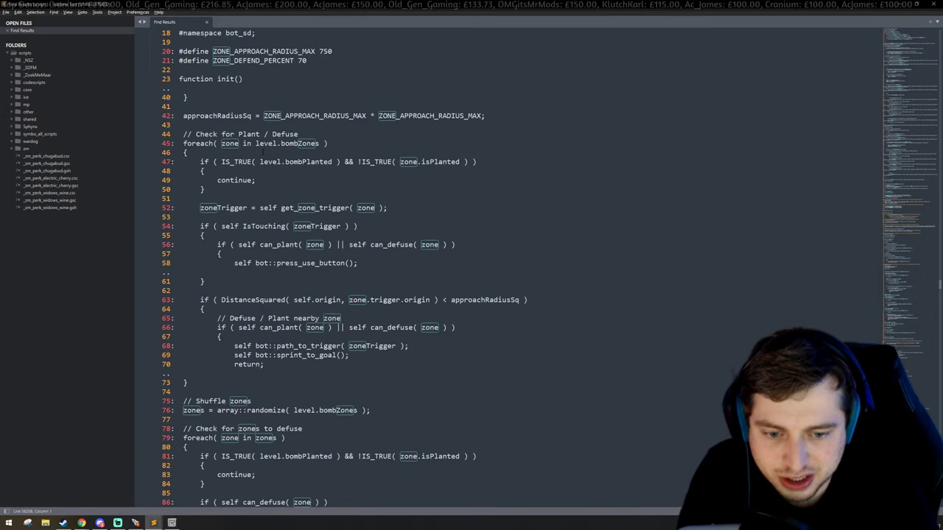
scroll(509, 265, down, 4)
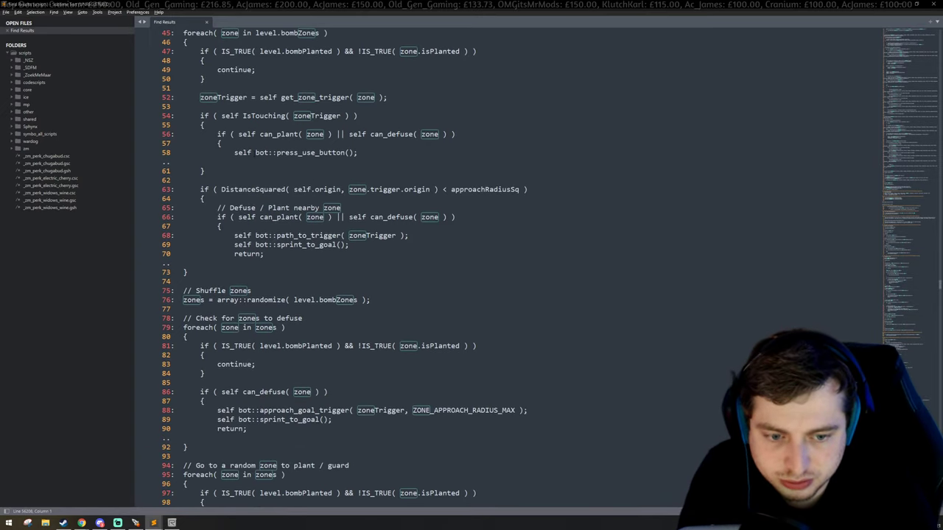
scroll(250, 154, down, 4)
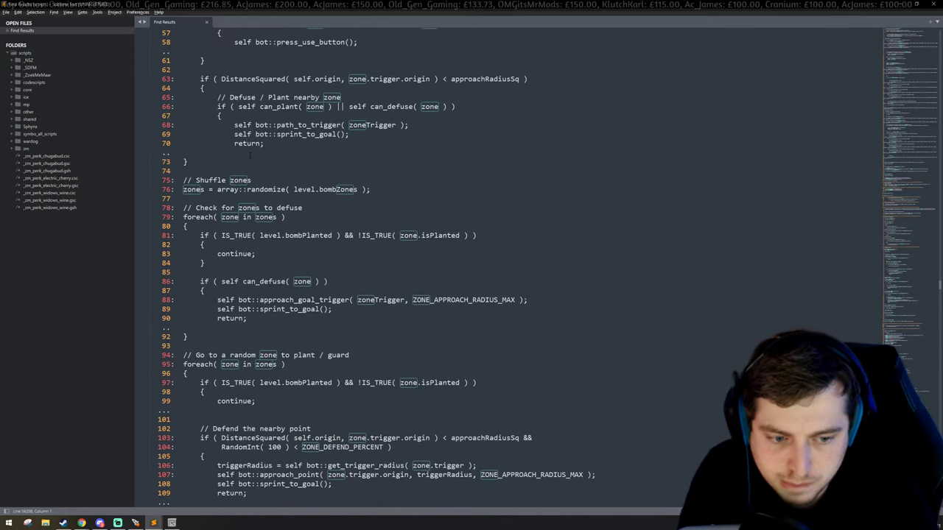
scroll(250, 155, down, 4)
scroll(249, 155, down, 4)
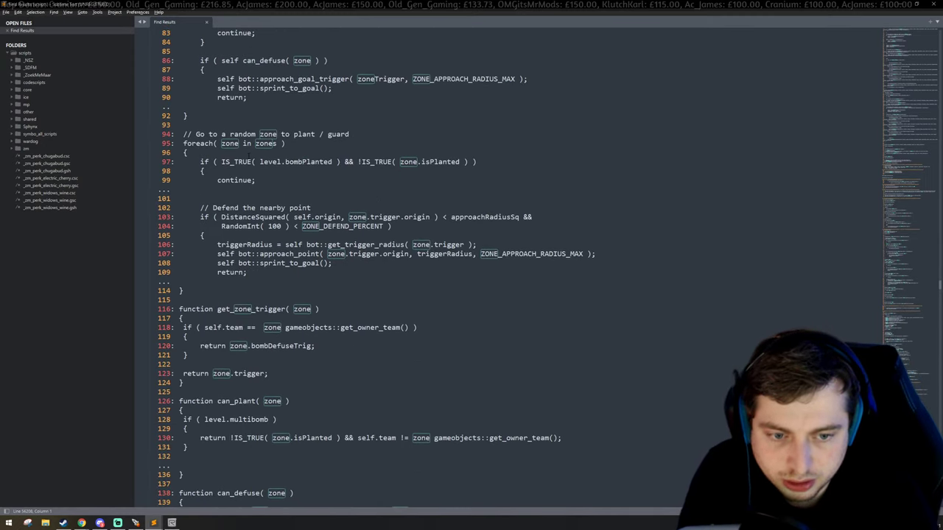
scroll(249, 156, down, 8)
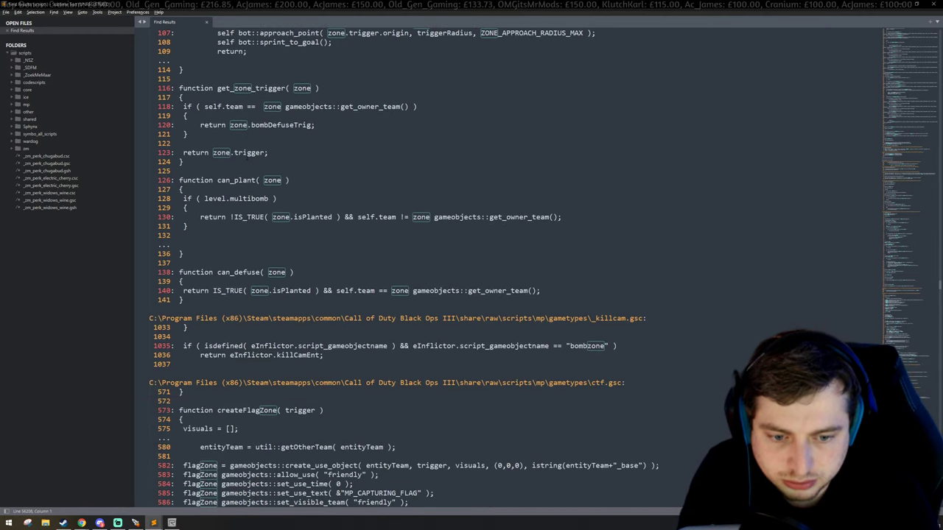
scroll(249, 155, down, 4)
scroll(250, 155, down, 4)
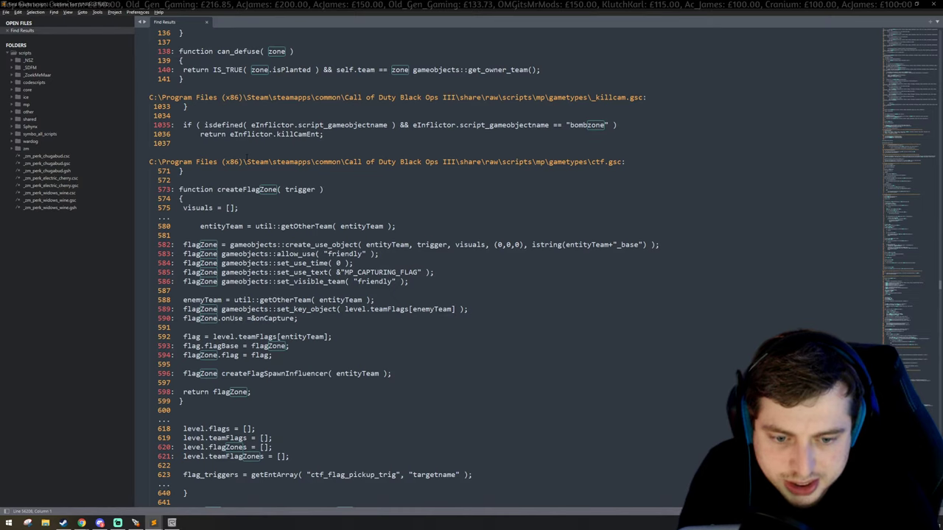
scroll(250, 156, down, 4)
scroll(246, 159, down, 4)
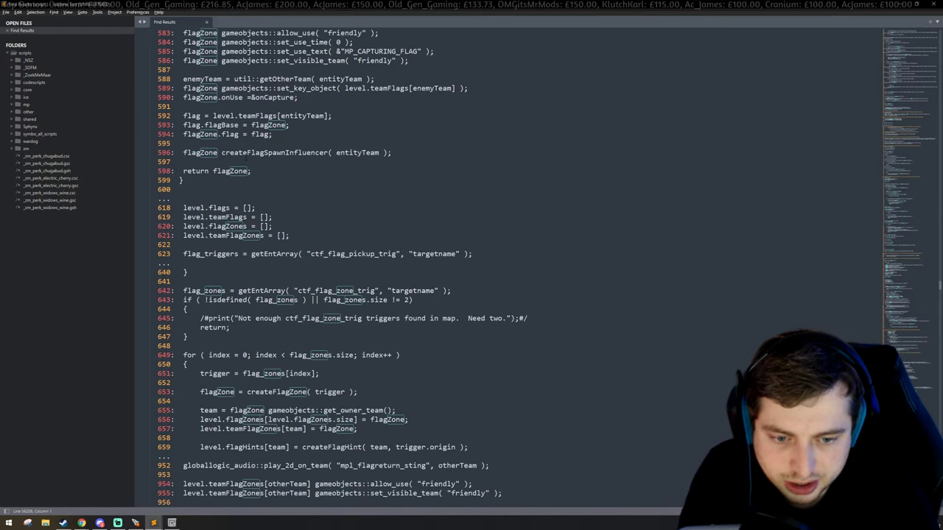
scroll(246, 158, down, 4)
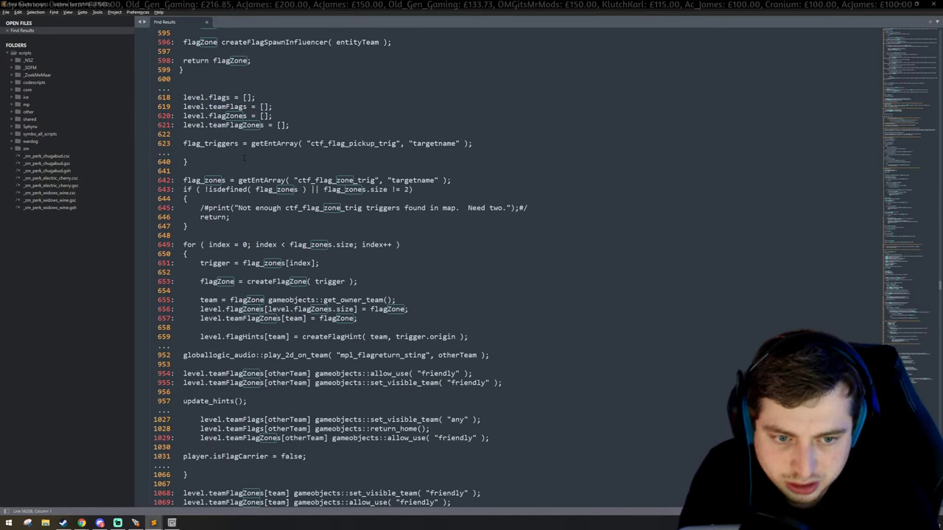
scroll(244, 157, down, 8)
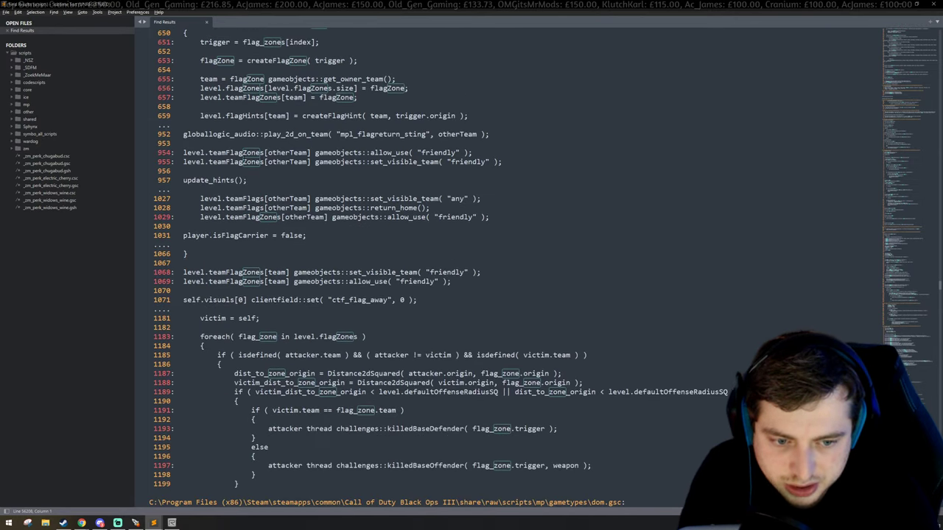
Search all files in the scripts folder for "istouching".
right_click(64, 54)
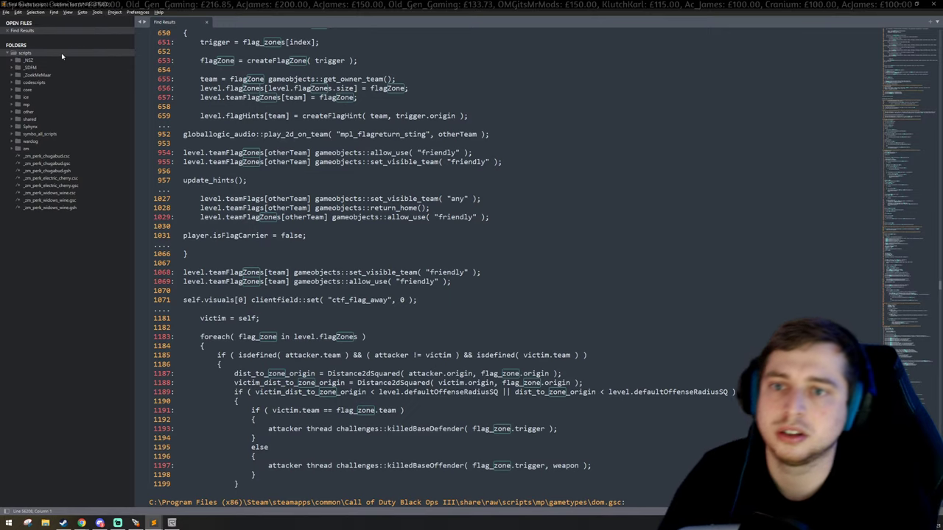
click(88, 102)
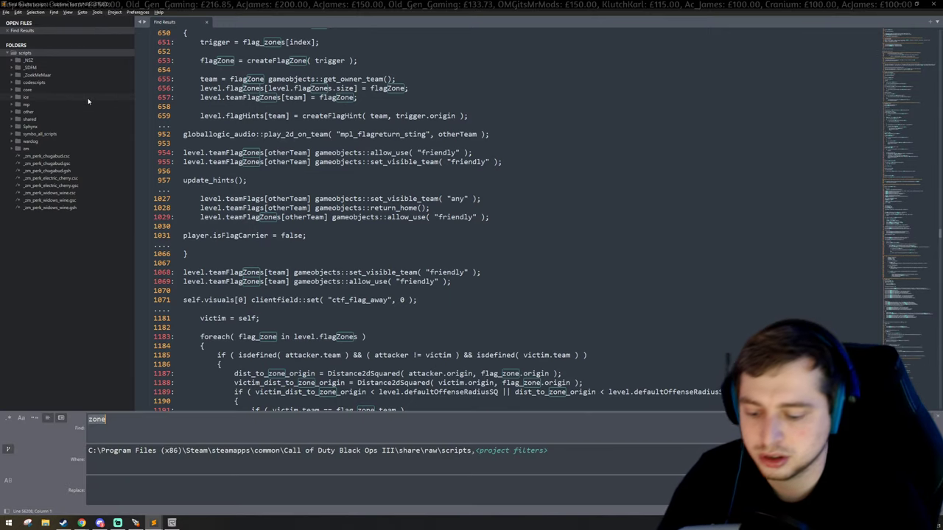
text(istouching)
key(Return)
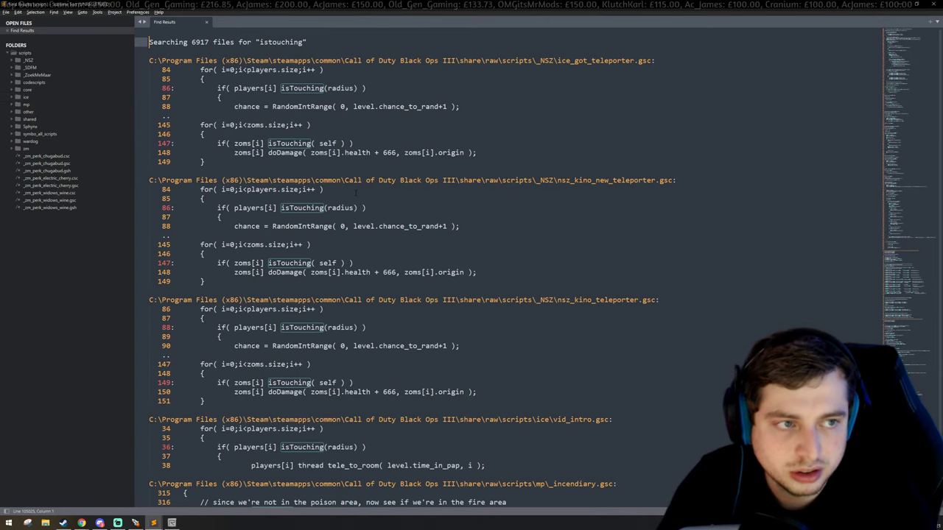
Examine the IsTouching calls in the search results, especially the zoneTrigger check in _bot_sd.gsc.
scroll(324, 245, down, 10)
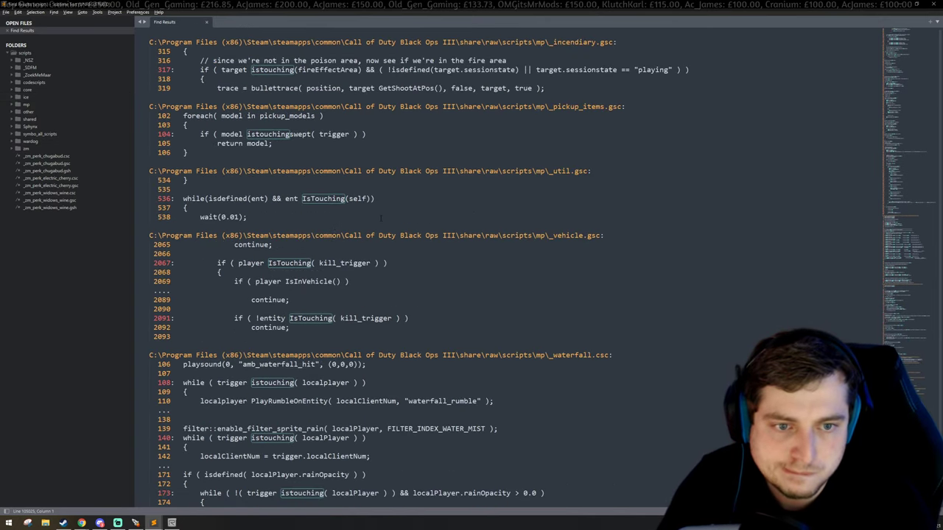
scroll(302, 218, down, 8)
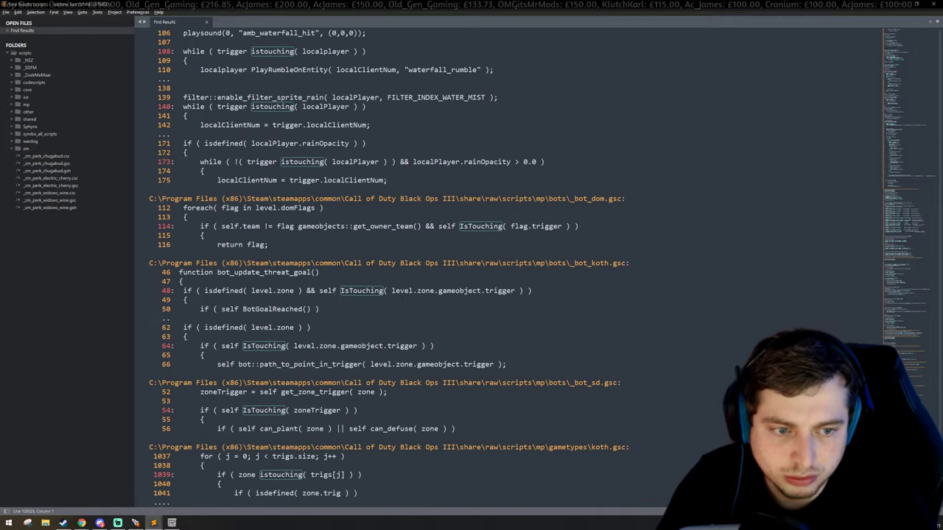
drag(357, 290, 435, 290)
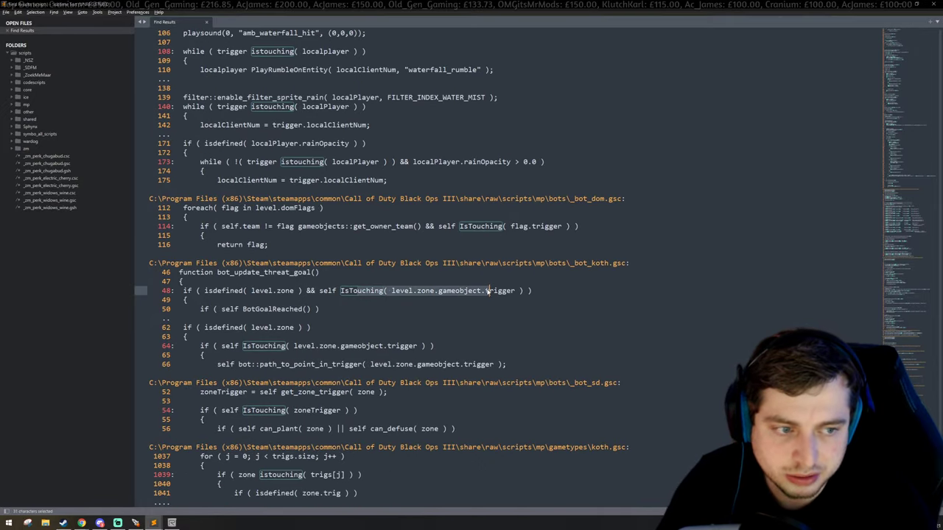
scroll(492, 289, down, 3)
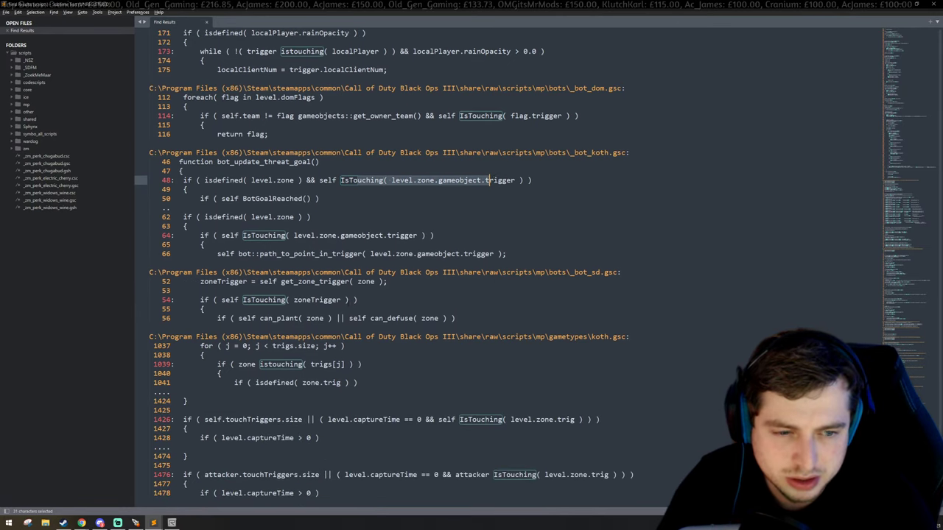
drag(295, 300, 343, 300)
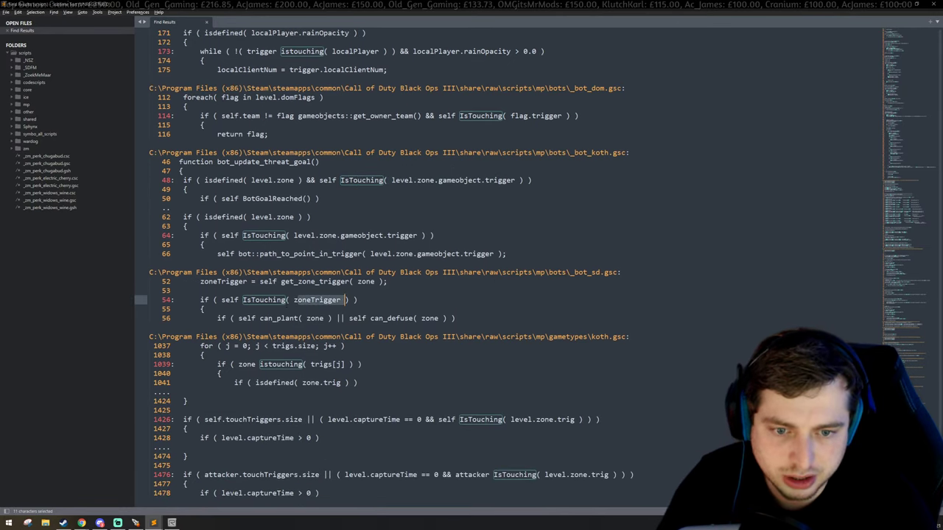
click(344, 301)
drag(247, 301, 337, 303)
click(340, 303)
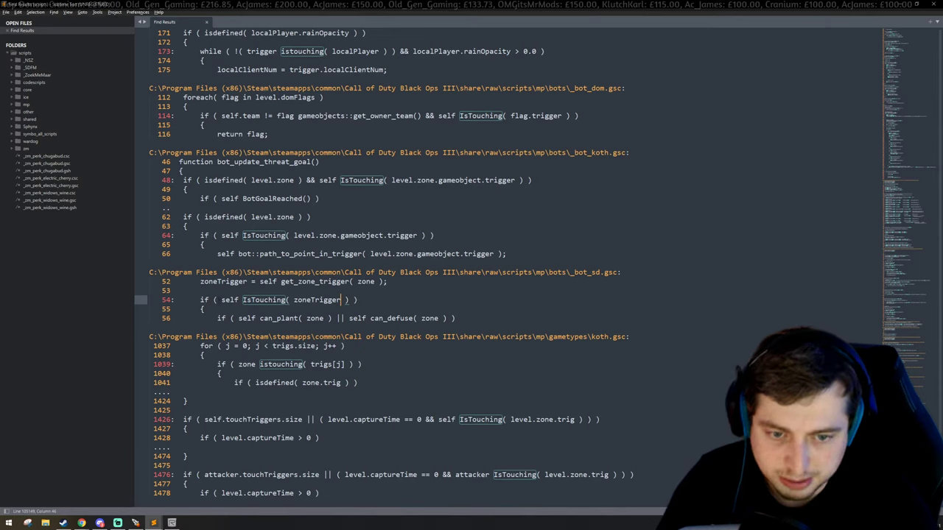
drag(219, 300, 354, 300)
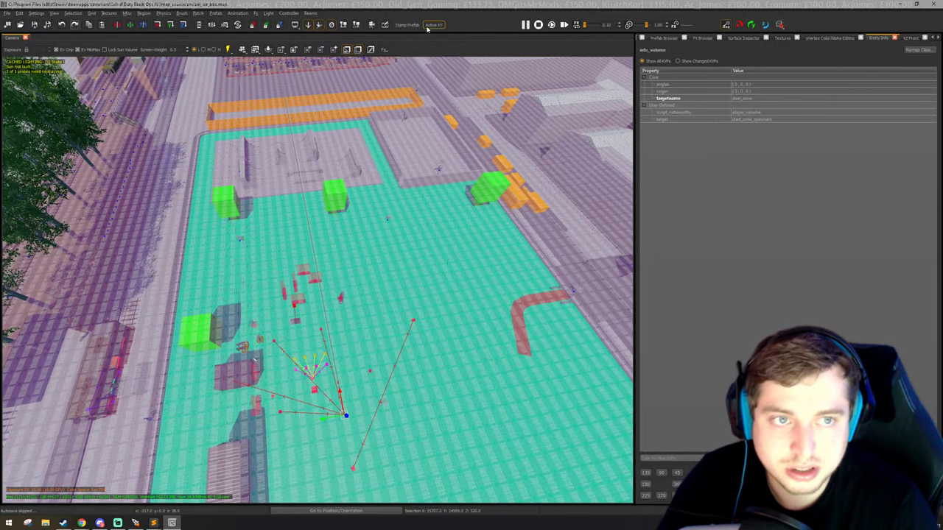
Try resizing the start_zone volume so it covers a smaller part of the map.
click(427, 28)
scroll(773, 258, down, 6)
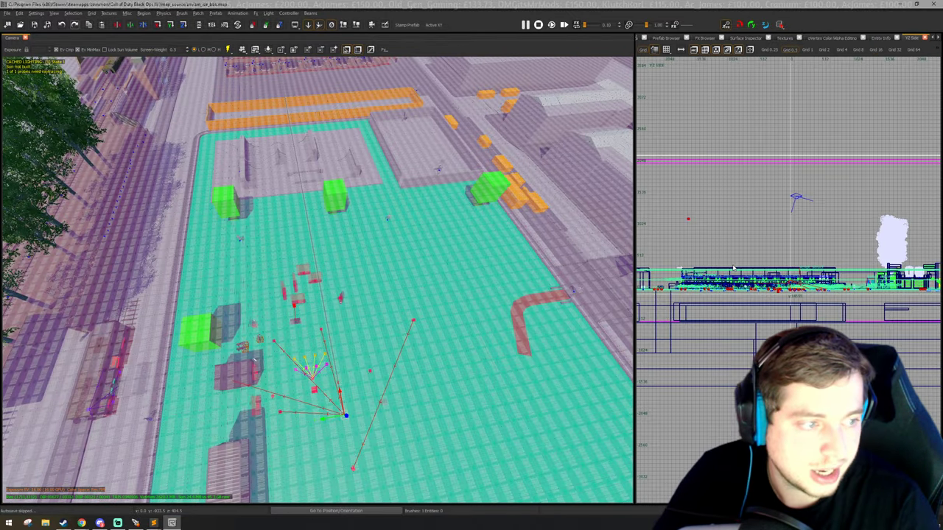
key(ctrl+Tab)
key(ctrl+Tab)
scroll(727, 260, down, 4)
scroll(728, 259, up, 2)
drag(656, 180, 641, 251)
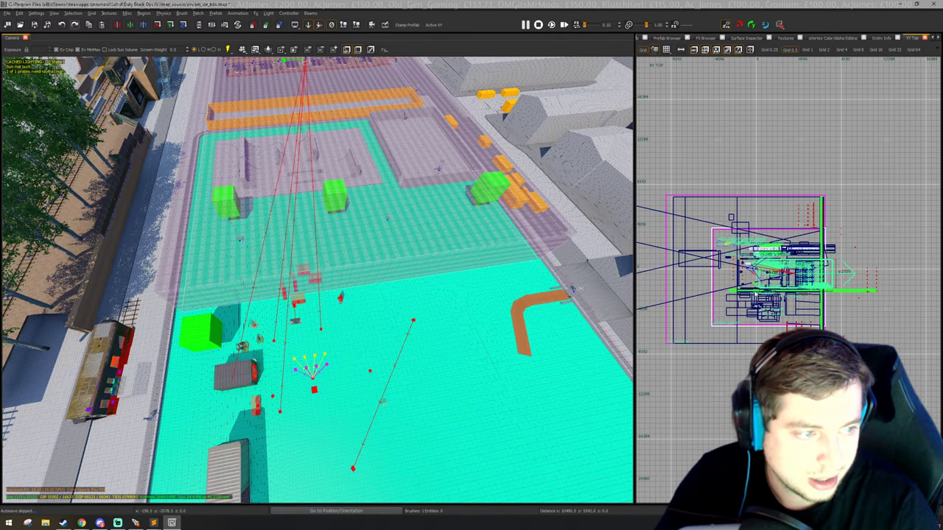
scroll(802, 271, up, 3)
drag(802, 271, 792, 269)
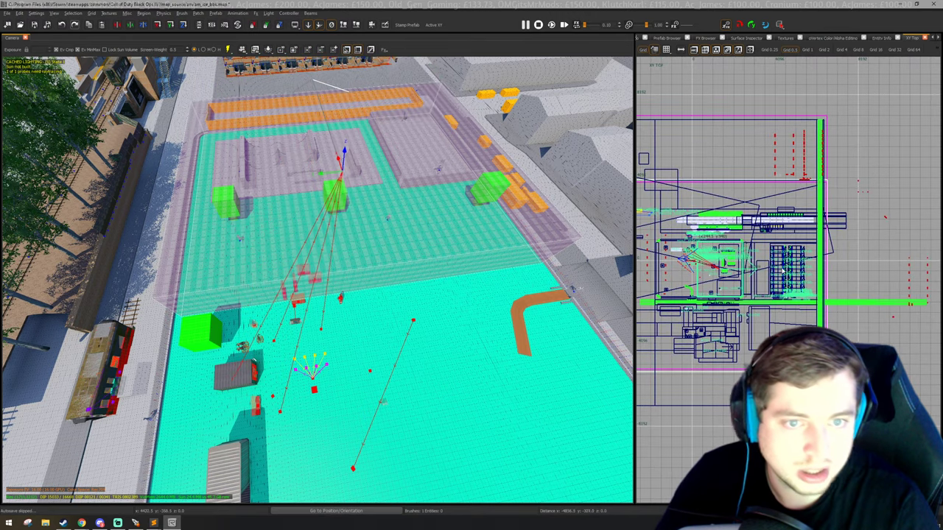
Try pasting a copy of the zone volume and positioning it over the neighbouring area.
right_drag(416, 306, 416, 306)
key(ctrl+v)
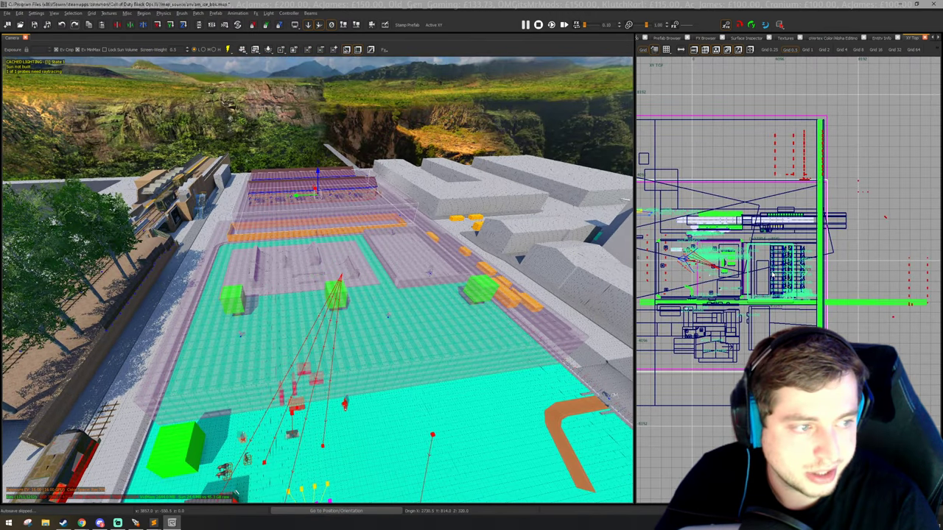
scroll(769, 263, up, 2)
drag(747, 259, 735, 260)
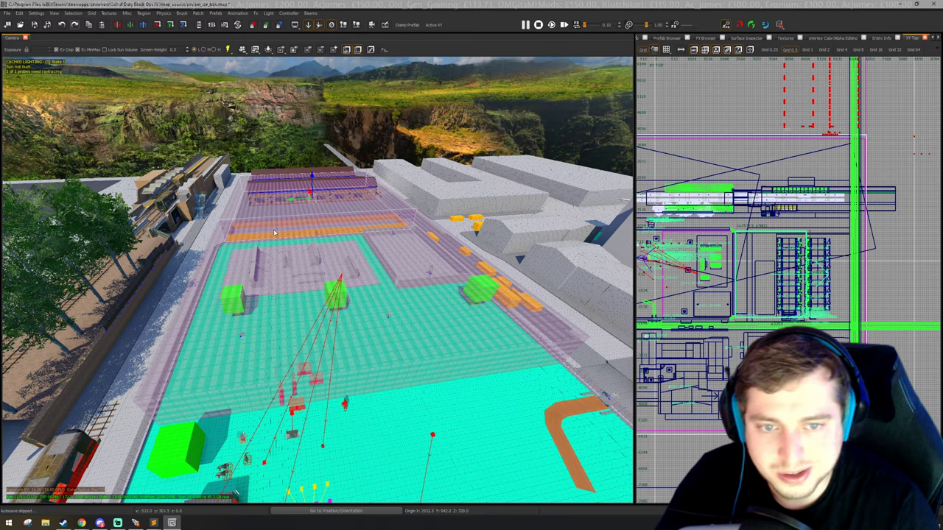
right_drag(312, 277, 312, 276)
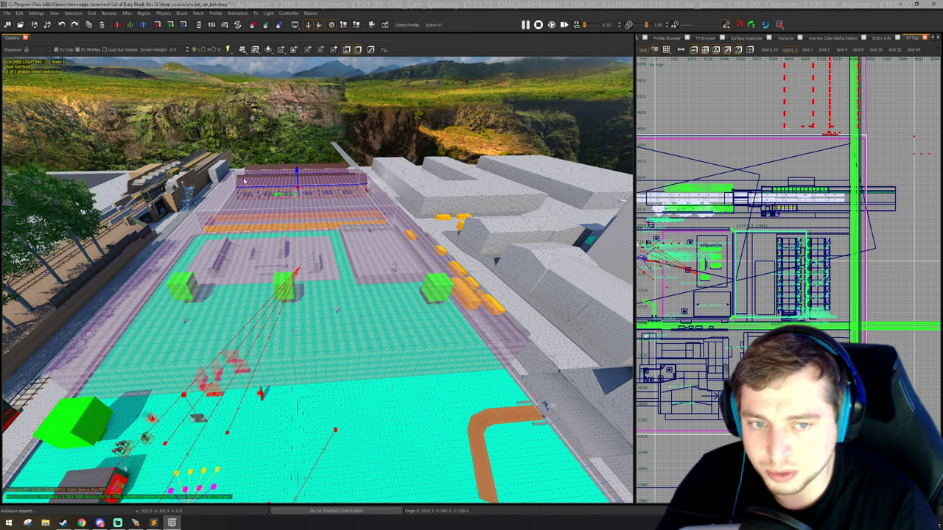
right_drag(332, 214, 332, 214)
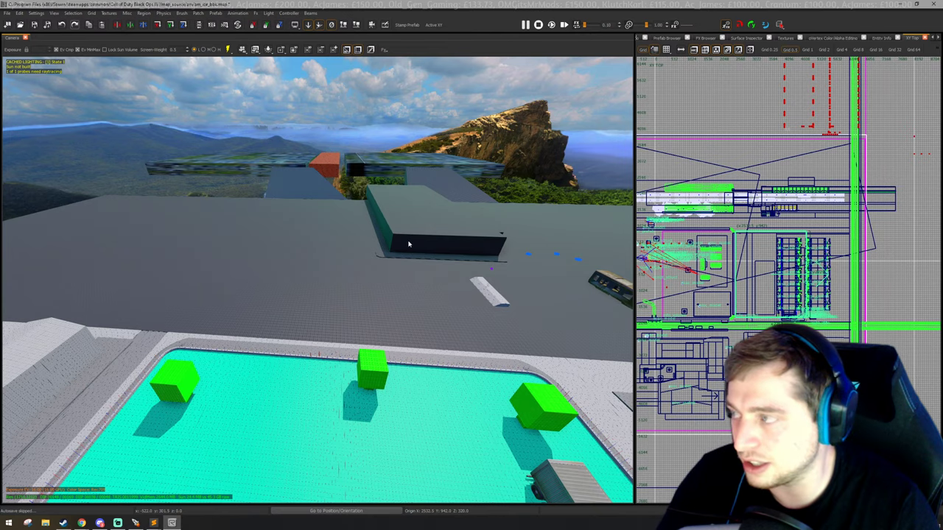
right_drag(409, 244, 369, 173)
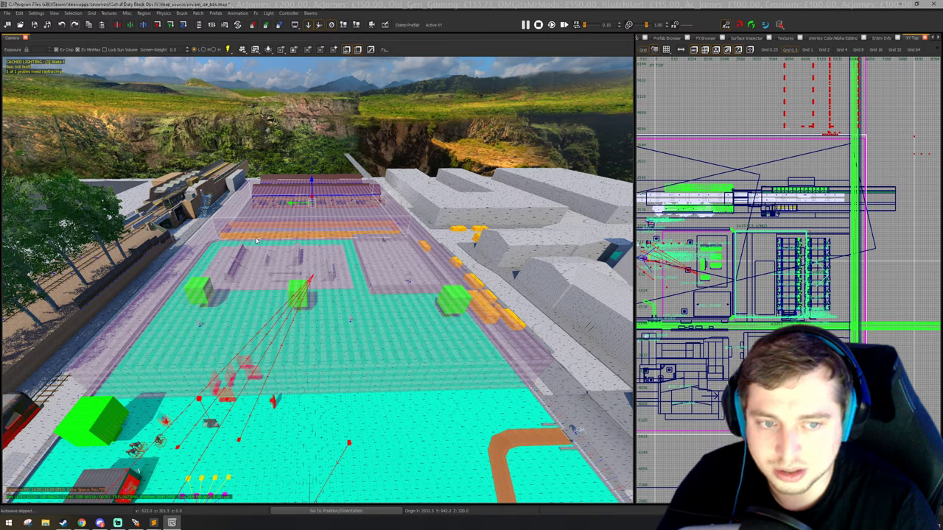
Undo the resizing and the pasted copy of the start_zone volume.
key(ctrl+z)
key(ctrl+z)
key(ctrl+z)
key(ctrl+z)
key(ctrl+z)
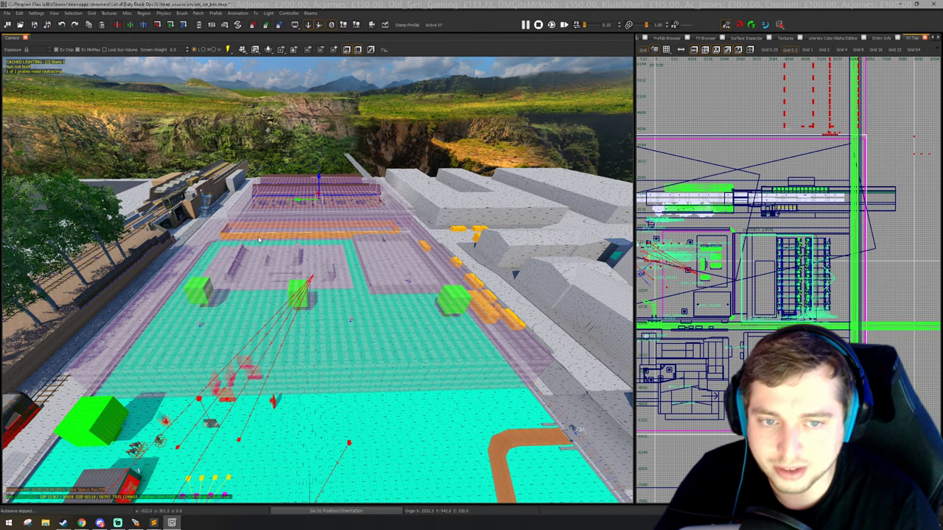
key(ctrl+z)
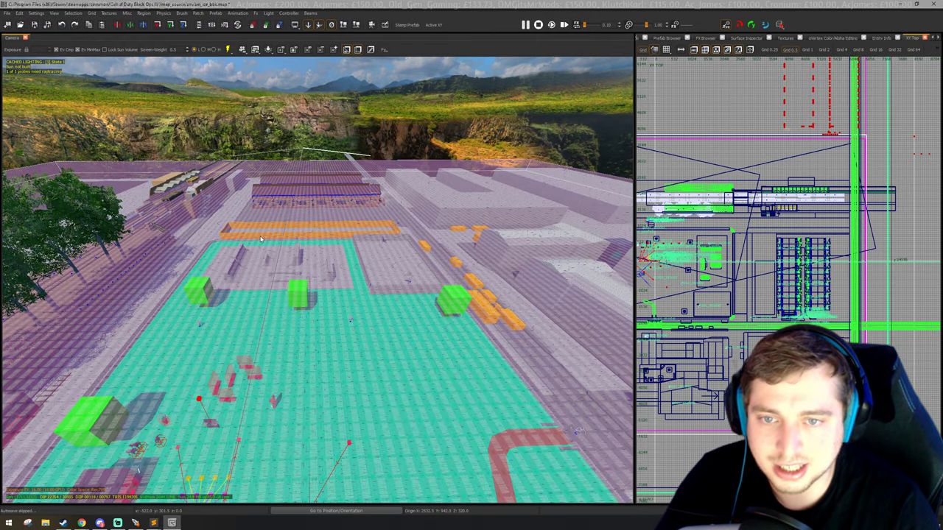
Draw a flat rectangular brush on the open cyan floor and fit its height to the ground in the front view.
right_drag(262, 238, 446, 223)
key(w)
right_drag(297, 220, 434, 232)
right_drag(302, 239, 283, 325)
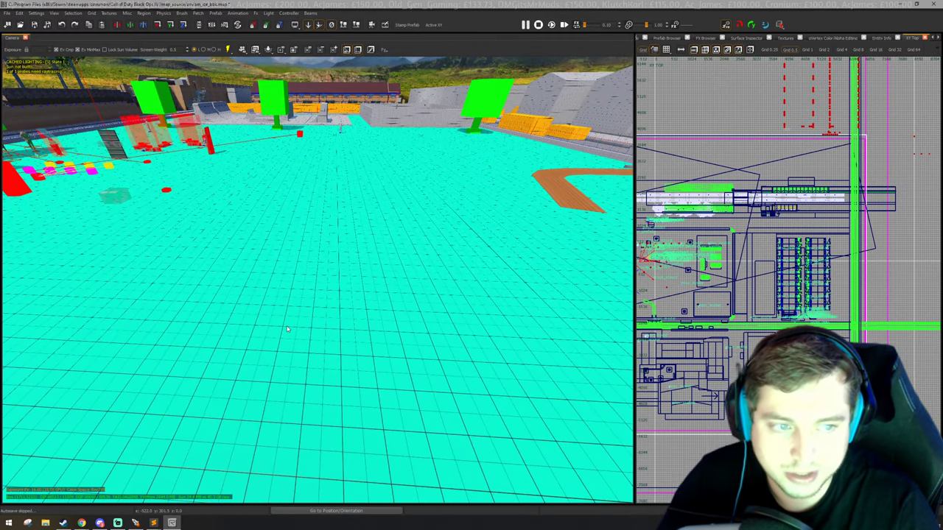
scroll(753, 300, down, 2)
scroll(752, 300, up, 5)
scroll(752, 302, up, 4)
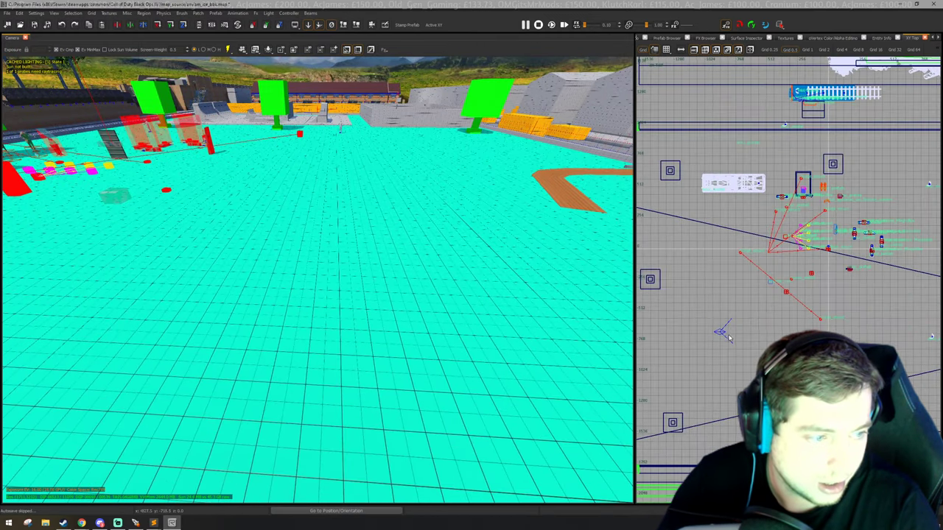
mouse_move(703, 309)
mouse_down()
mouse_move(808, 420)
mouse_move(796, 396)
mouse_up()
key(ctrl+Tab)
scroll(752, 306, down, 3)
drag(756, 234, 753, 348)
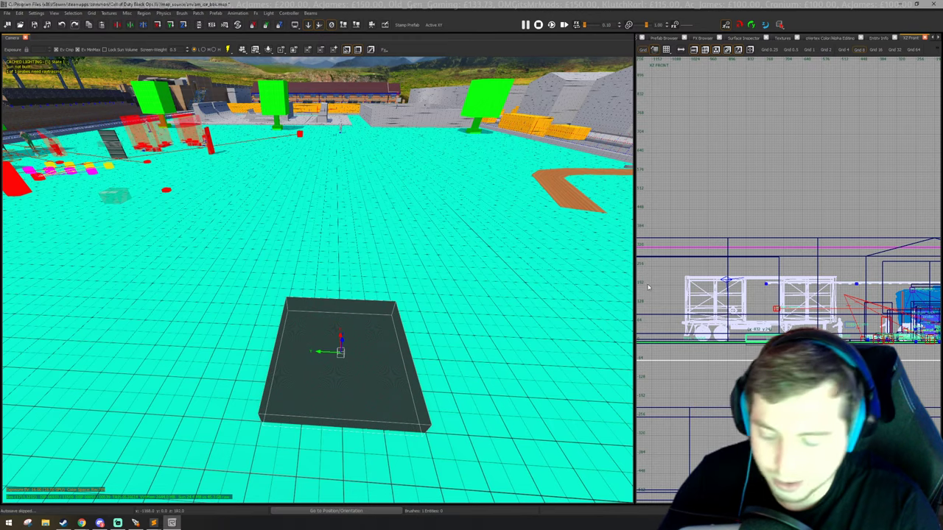
Apply the red dev grid 12 texture to the new floor brush and thin it to 16 units high.
key(t)
click(713, 233)
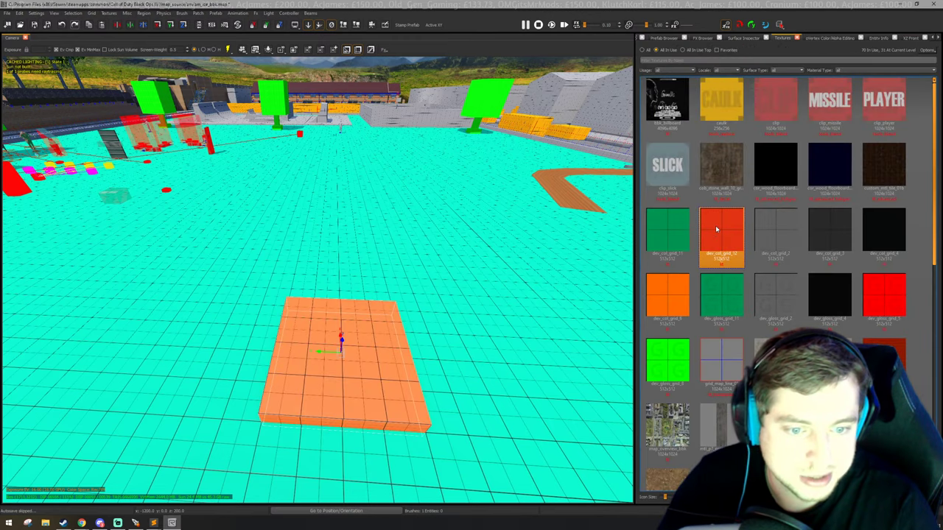
key(t)
scroll(742, 338, up, 5)
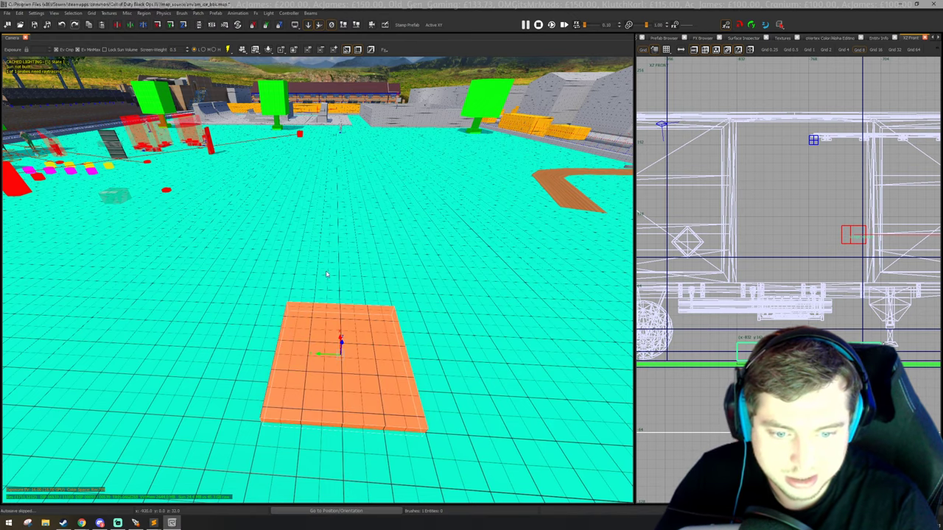
Resize the red floor brush to a 192 by 192 unit square in the top view.
right_drag(328, 274, 318, 275)
key(ctrl+Tab)
key(ctrl+Tab)
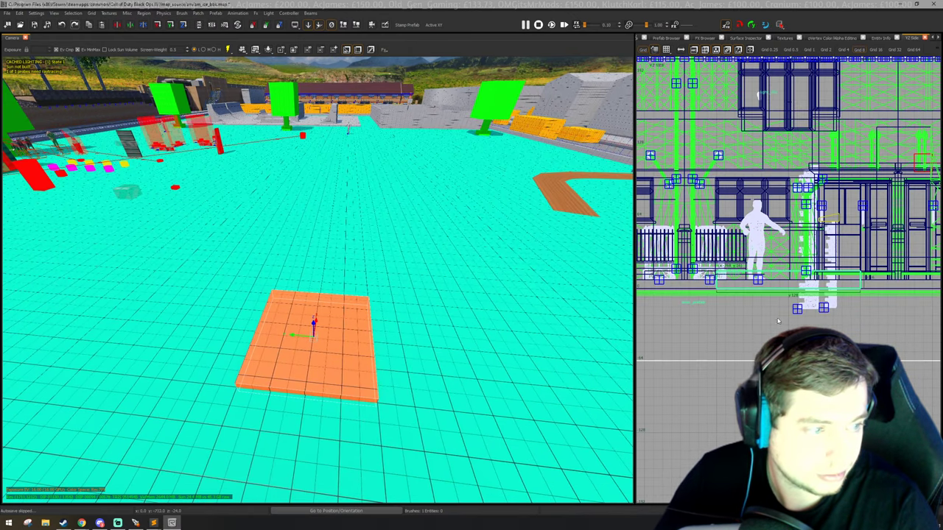
drag(722, 277, 702, 253)
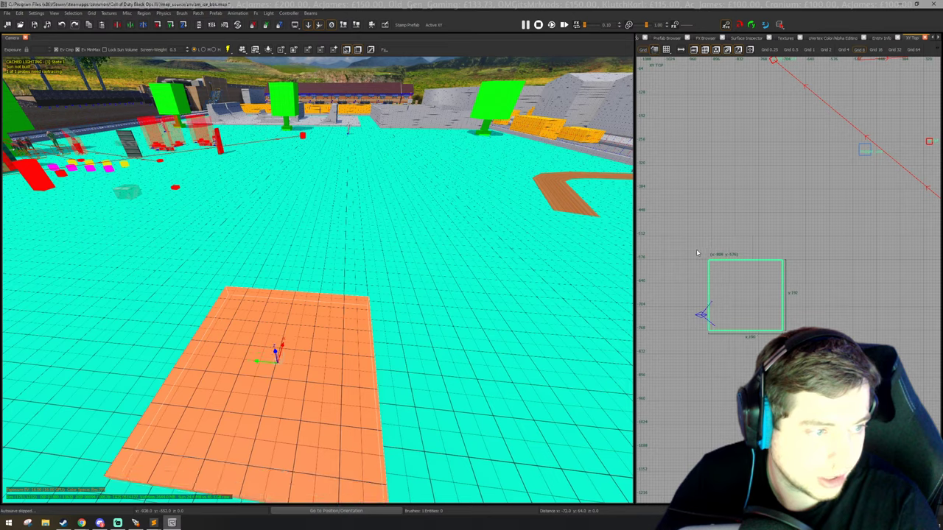
scroll(718, 284, down, 2)
scroll(719, 284, up, 4)
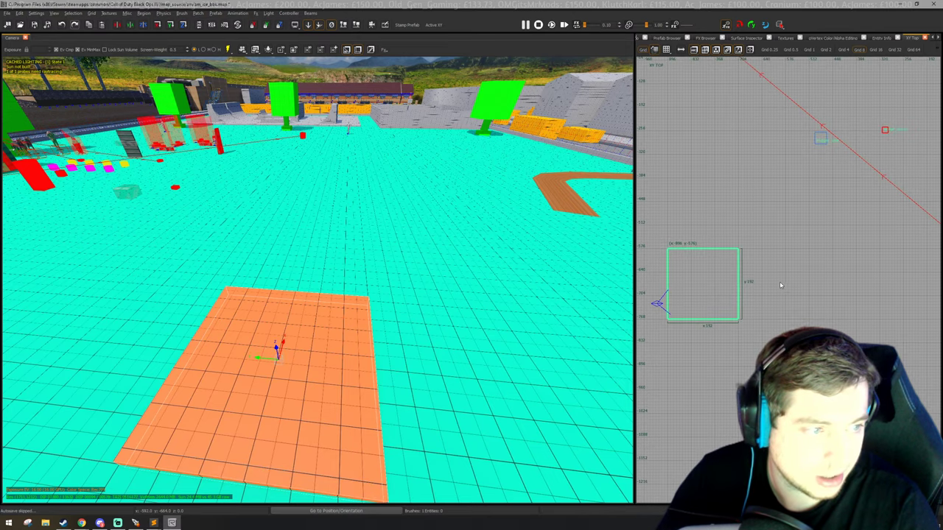
Duplicate the red floor brush and arrange the copies edge to edge as a two-by-two grid.
key(space)
mouse_move(702, 285)
mouse_down()
mouse_move(771, 284)
mouse_move(763, 344)
mouse_move(778, 352)
mouse_up()
key(space)
key(space)
drag(708, 344, 710, 356)
key(Escape)
Retexture two diagonally opposite floor squares with the orange dev grid texture to make a checkered pattern.
shift+click(455, 341)
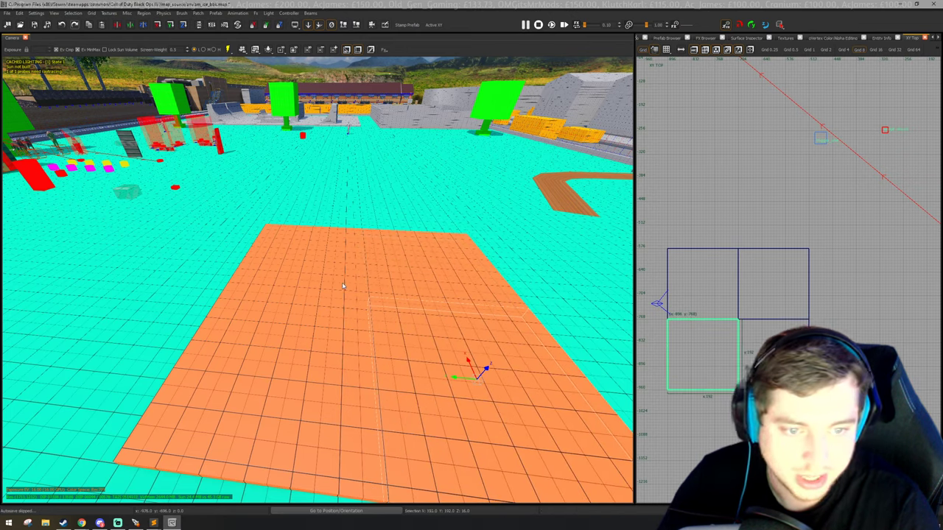
shift+click(343, 279)
click(785, 37)
click(669, 244)
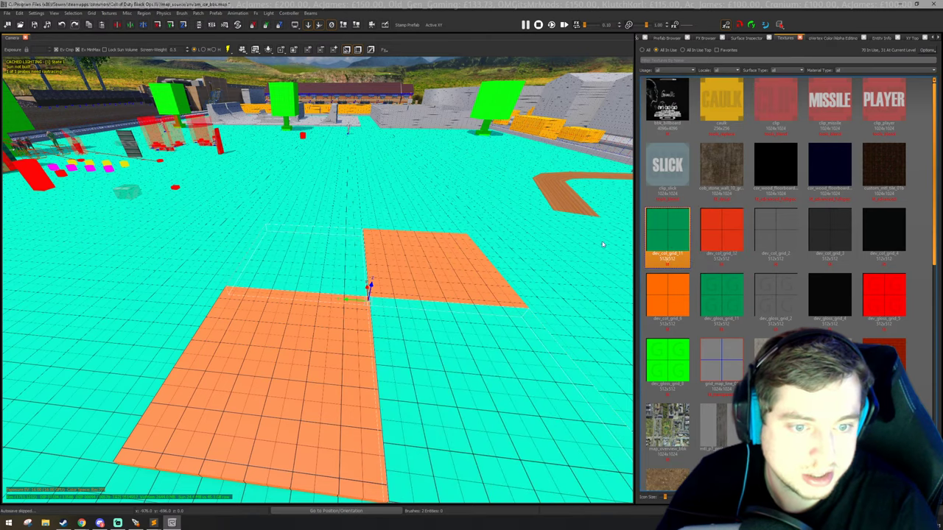
click(671, 293)
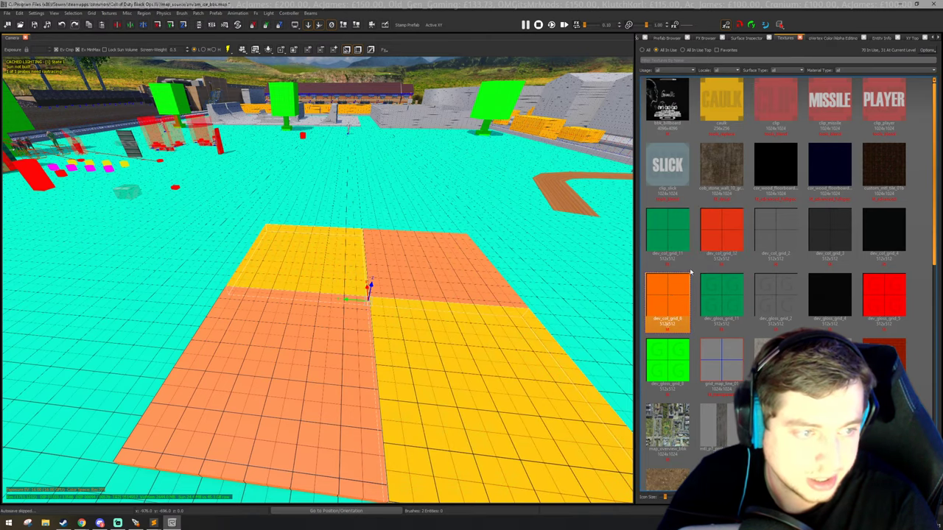
right_drag(379, 300, 395, 267)
key(Escape)
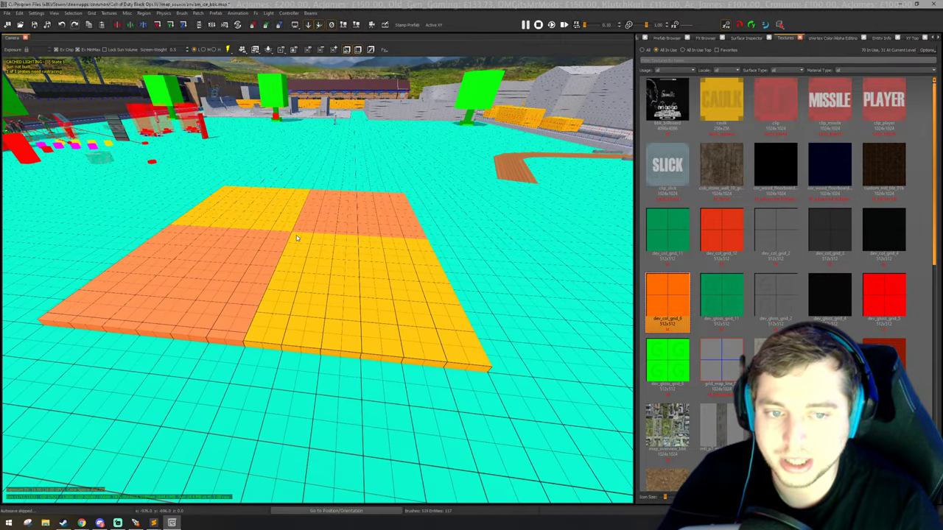
Place a trigger multiple entity on the floor grid and resize it to cover one orange square.
right_drag(297, 238, 357, 261)
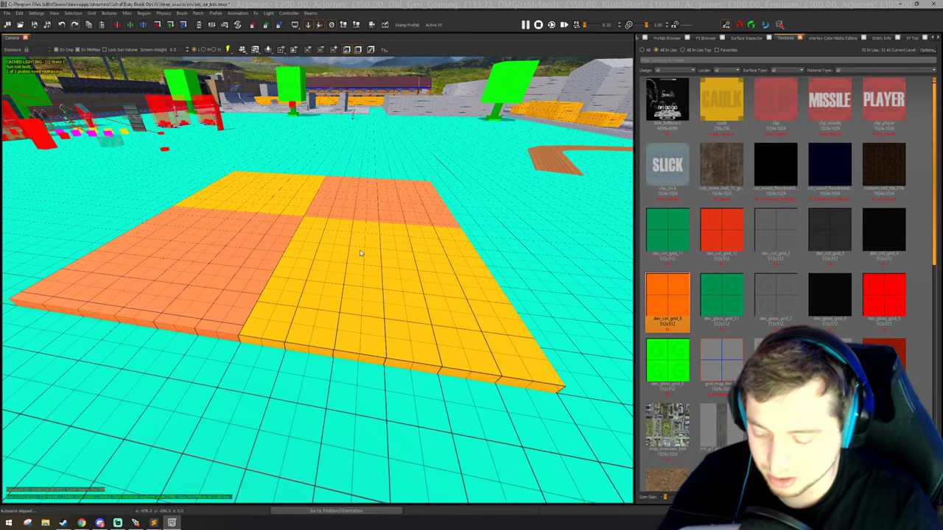
key(b)
click(647, 176)
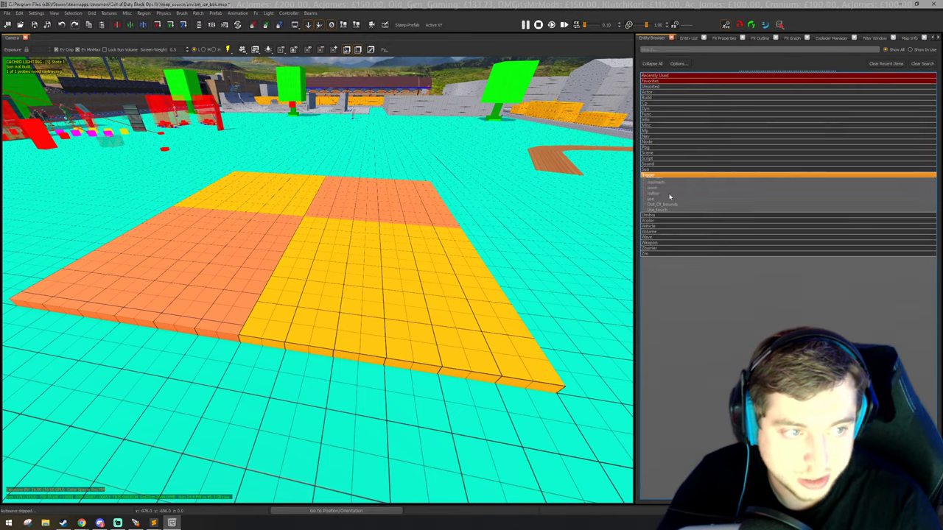
drag(658, 208, 345, 273)
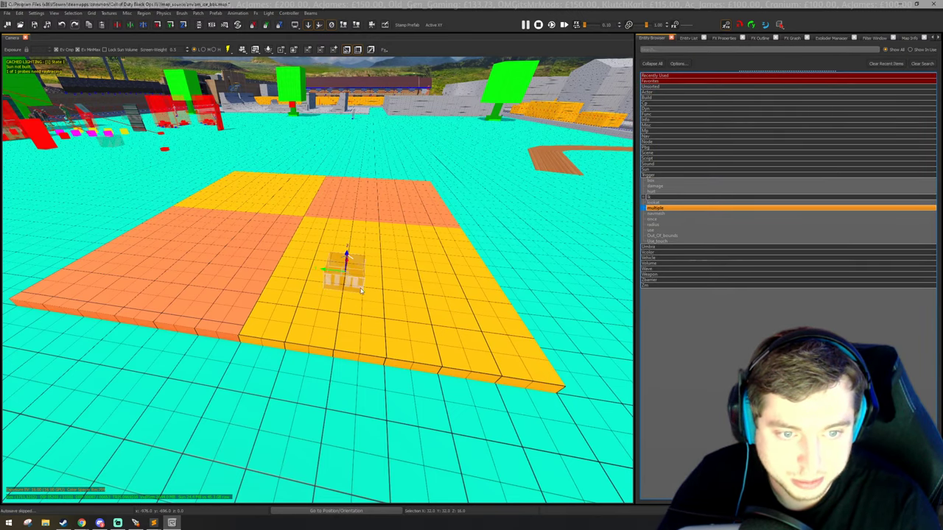
click(435, 25)
scroll(666, 338, up, 3)
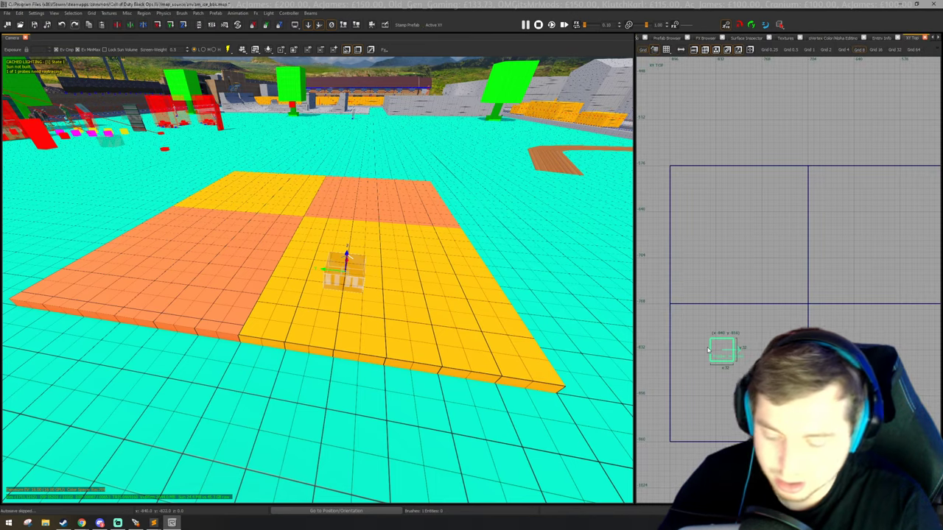
drag(722, 351, 808, 453)
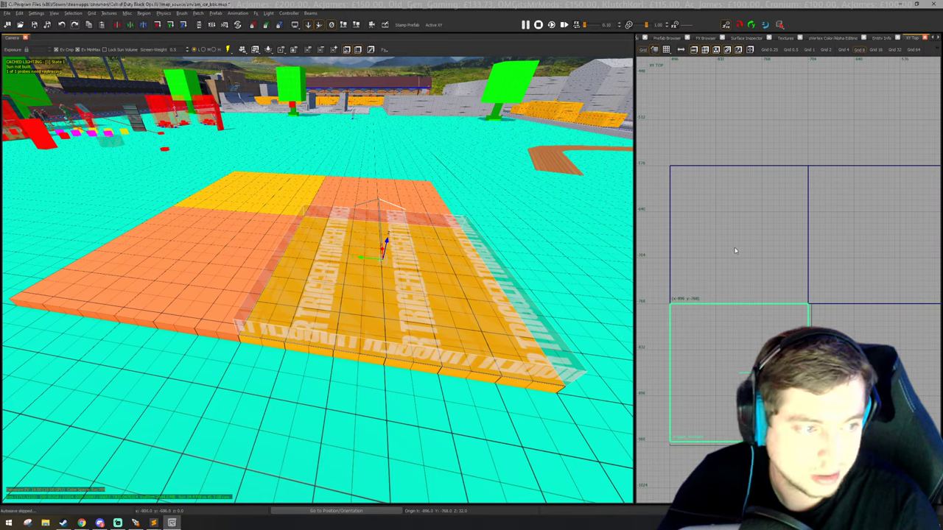
Copy the trigger onto the other three floor squares so each square has its own trigger.
key(ctrl+v)
drag(733, 245, 741, 232)
scroll(810, 230, down, 2)
key(ctrl+v)
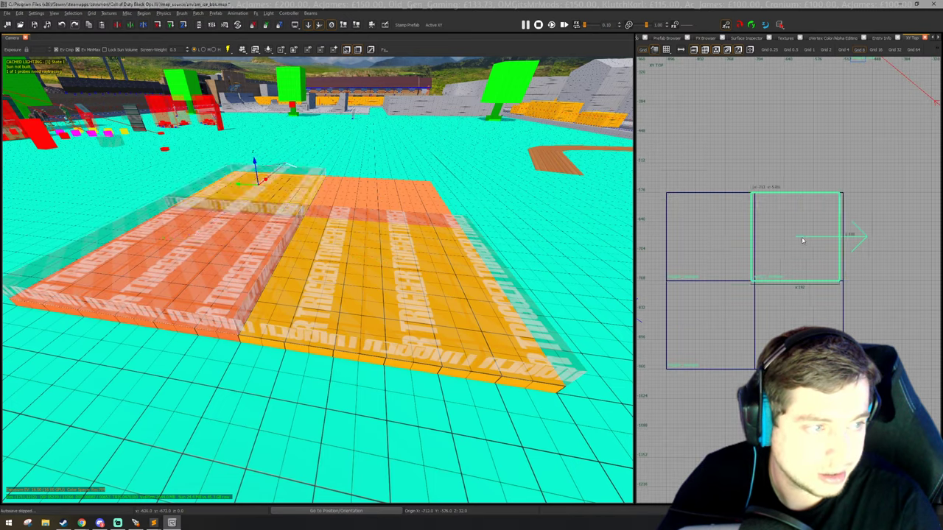
key(space)
drag(801, 256, 797, 328)
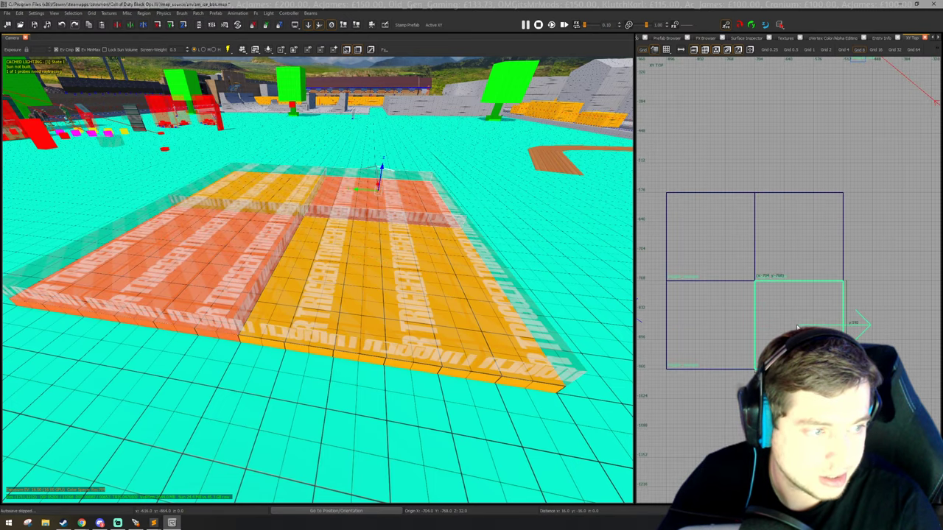
Select all four triggers and set their targetname to sound_zone.
shift+click(431, 270)
shift+click(251, 246)
shift+click(272, 191)
key(n)
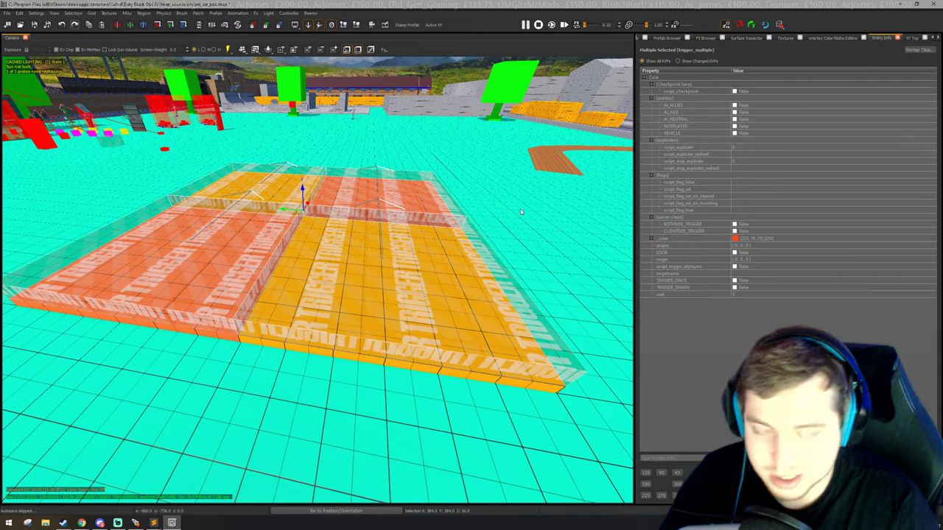
click(740, 273)
text(sou)
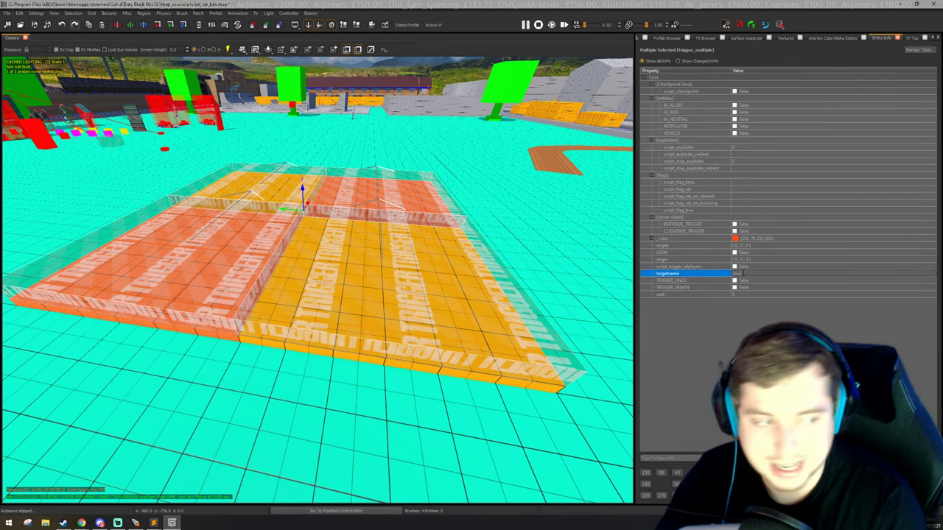
text(nd_zone)
key(Return)
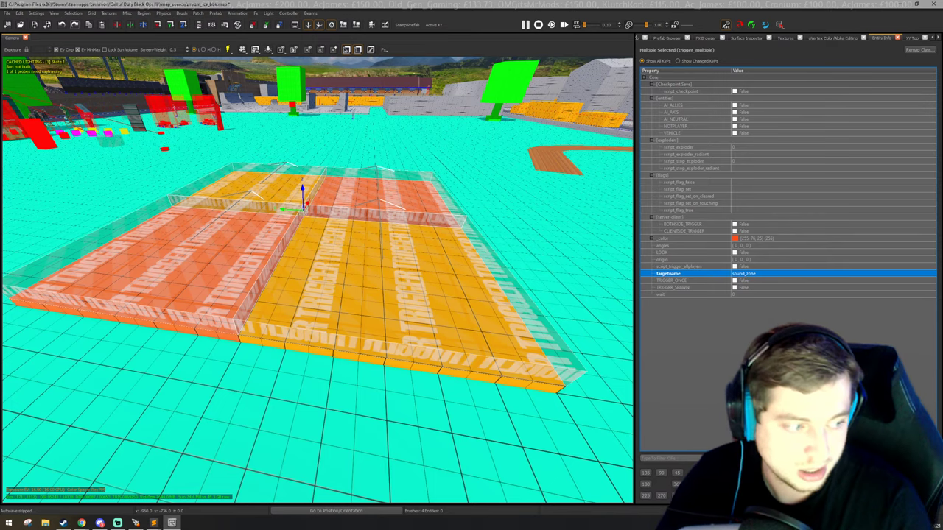
Add a script_string key without a value to the four sound_zone triggers.
text(s)
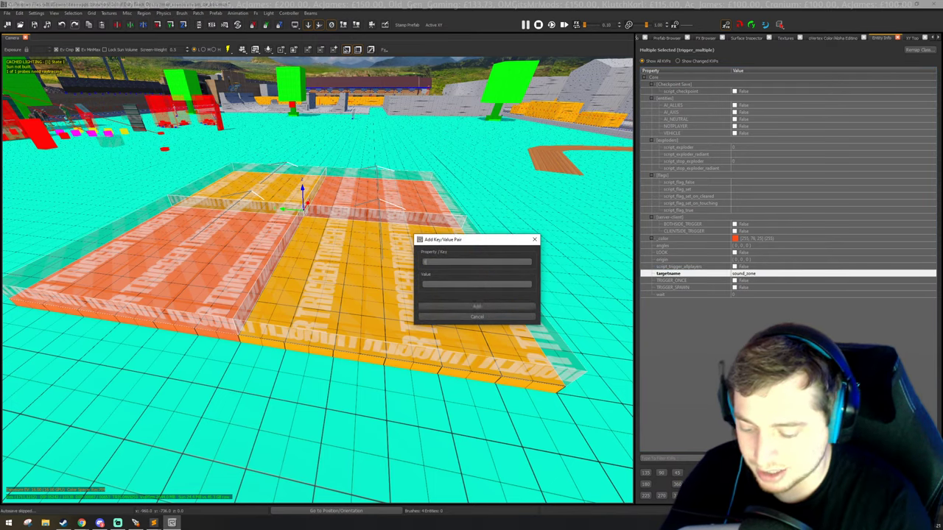
text(cript_string)
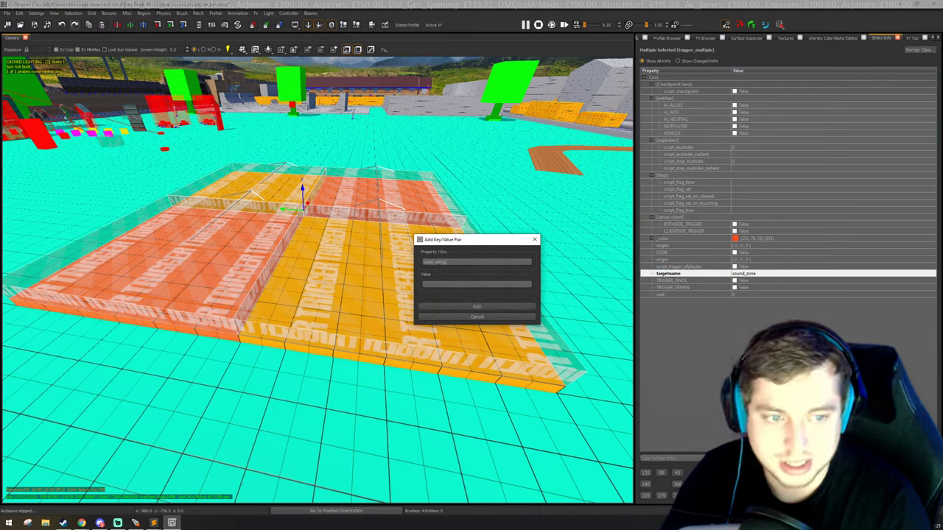
key(Return)
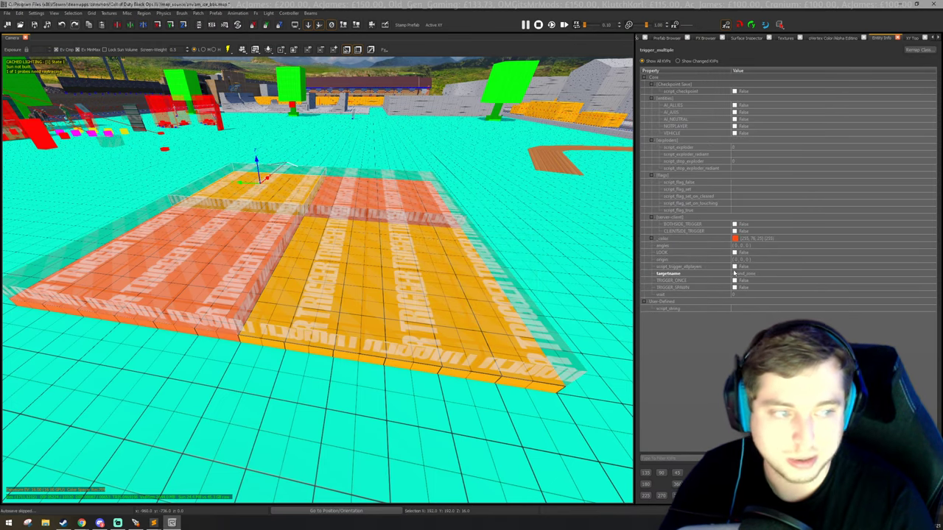
Set script_string to 1 on the far orange square's trigger and to 2 on the far red square's trigger.
click(745, 309)
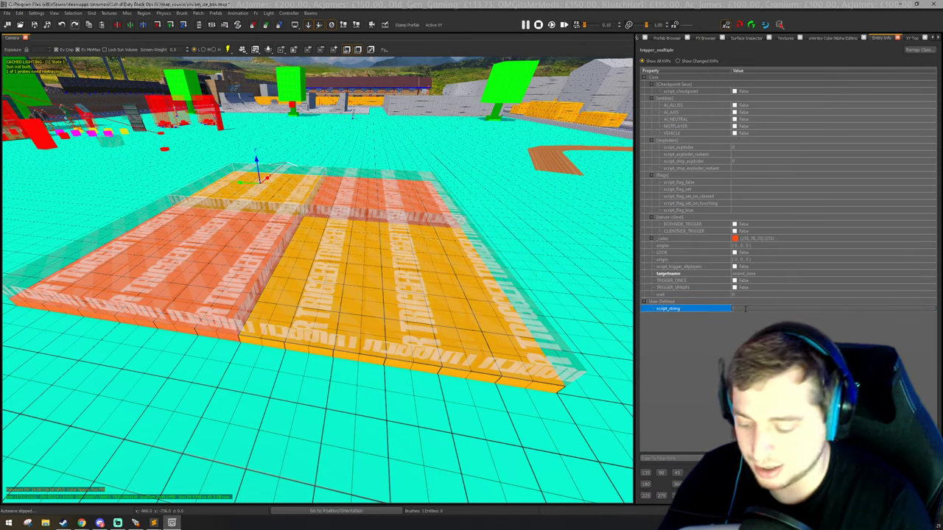
text(test)
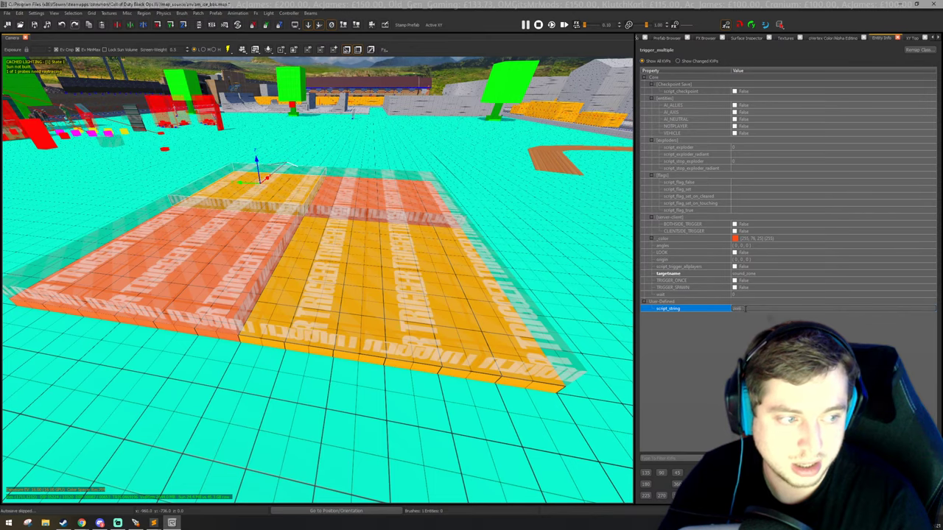
key(Escape)
shift+click(425, 207)
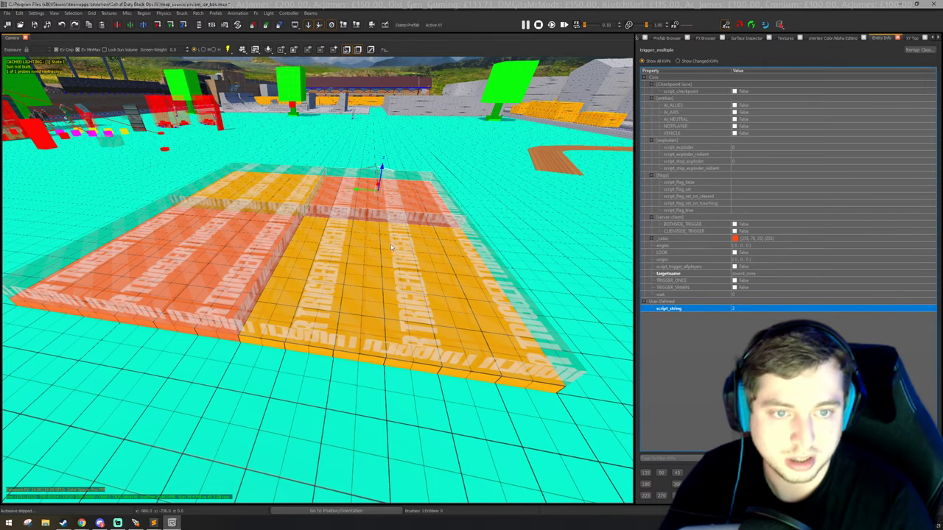
right_drag(390, 245, 387, 255)
Set script_string to 3 on the near red square's trigger and 4 on the near orange one, and save the map.
key(Escape)
shift+click(267, 237)
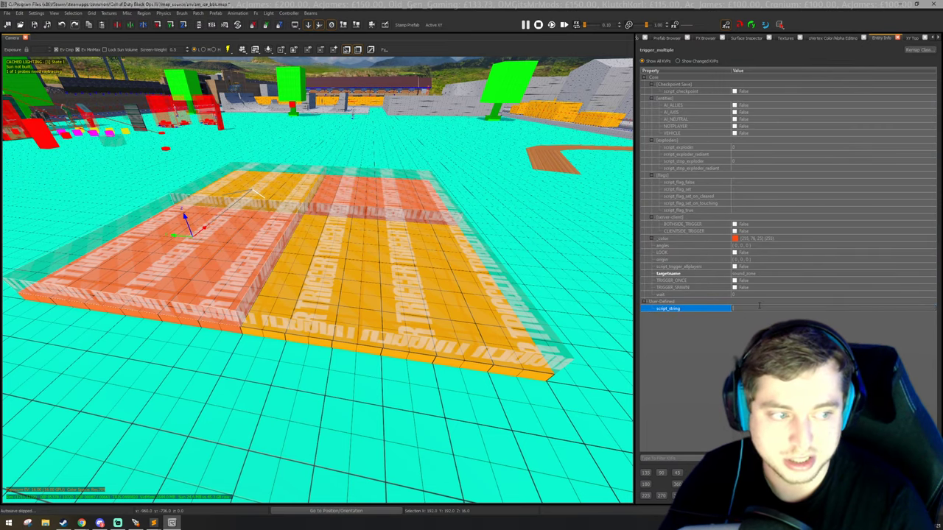
right_drag(342, 256, 351, 247)
key(Escape)
shift+click(351, 246)
click(707, 309)
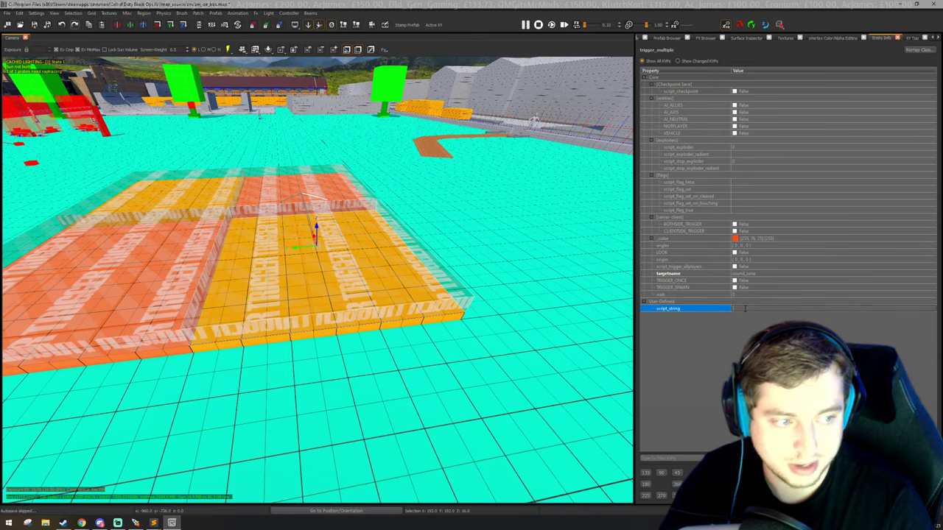
text(4)
right_drag(311, 301, 216, 249)
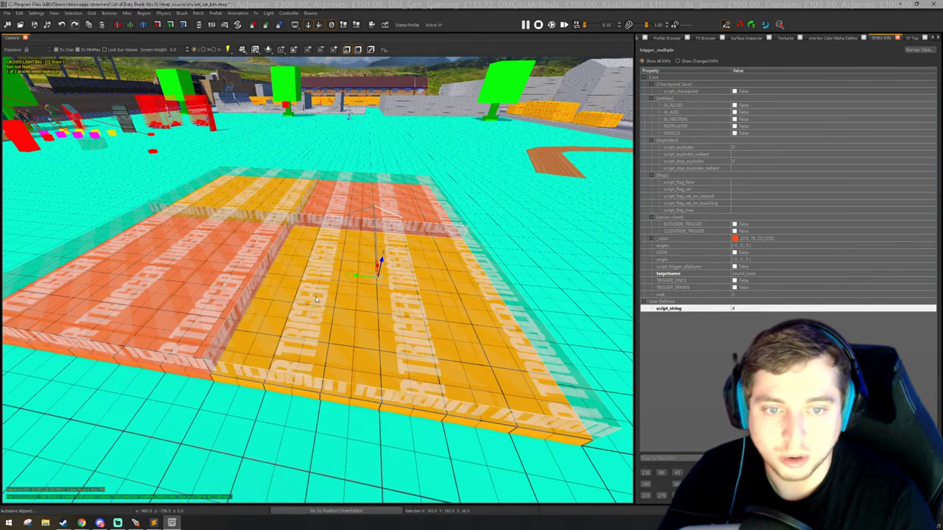
key(ctrl+s)
Select all four sound_zone triggers together to review their shared properties, and clear the selection.
right_drag(330, 267, 350, 270)
key(Escape)
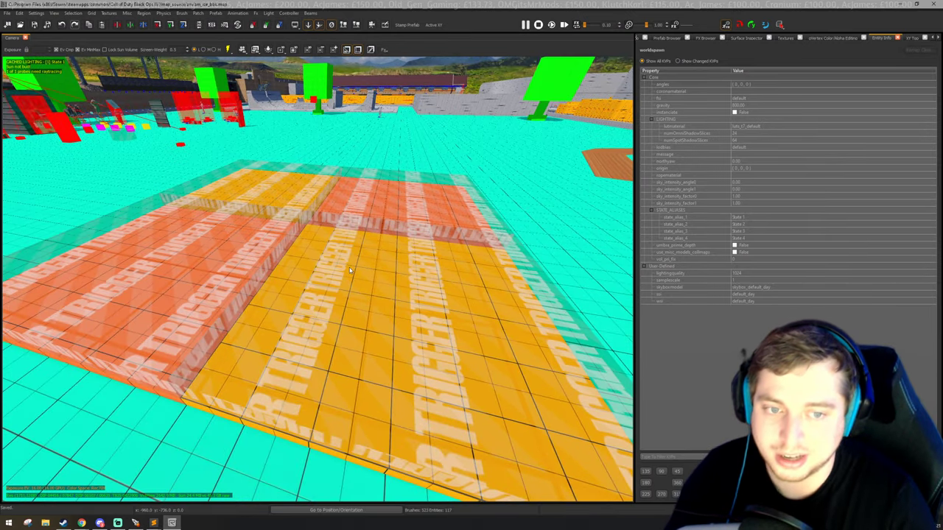
shift+click(250, 243)
right_drag(248, 253, 254, 254)
shift+click(281, 210)
shift+click(369, 221)
shift+click(340, 270)
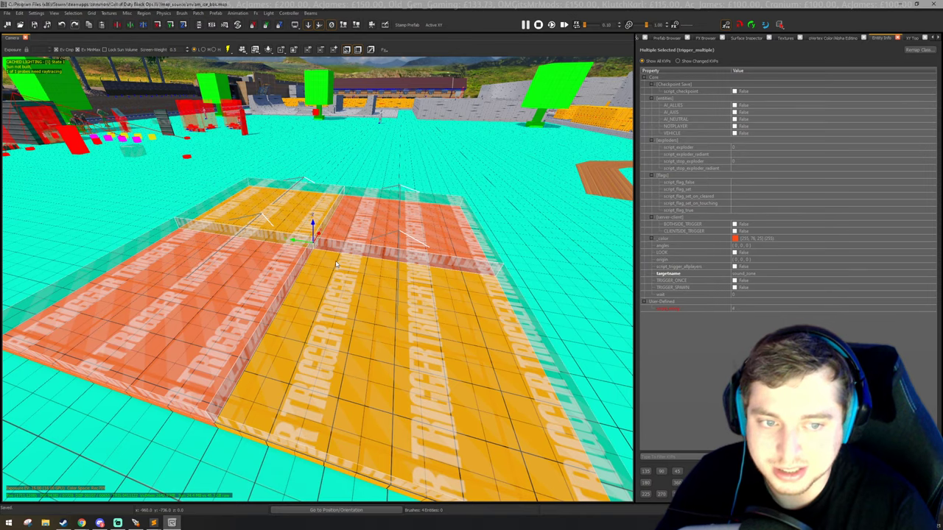
key(Escape)
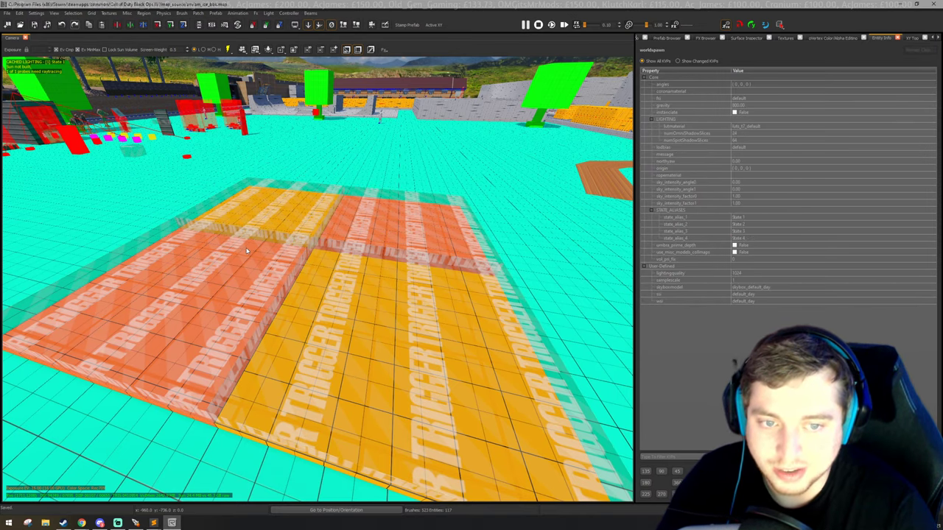
Select the sound_zone triggers one at a time to check the script_string of each square.
shift+click(248, 252)
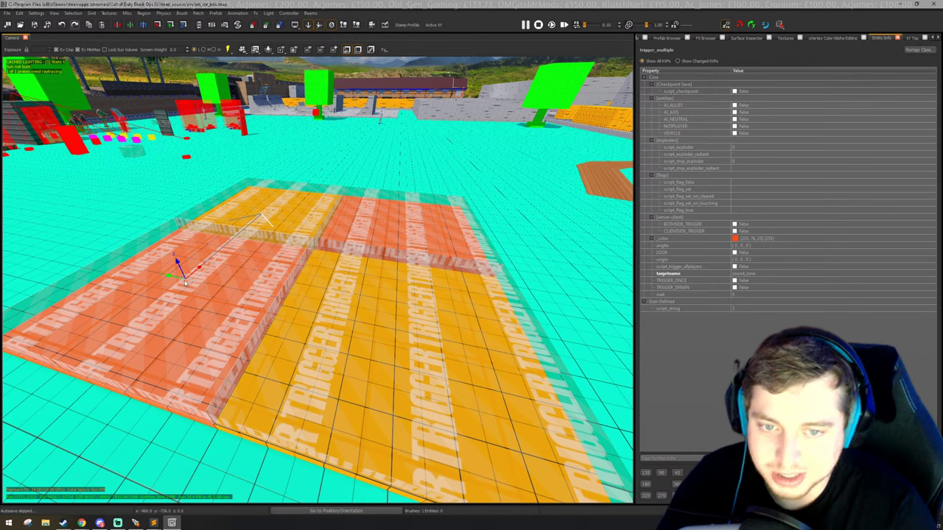
key(Escape)
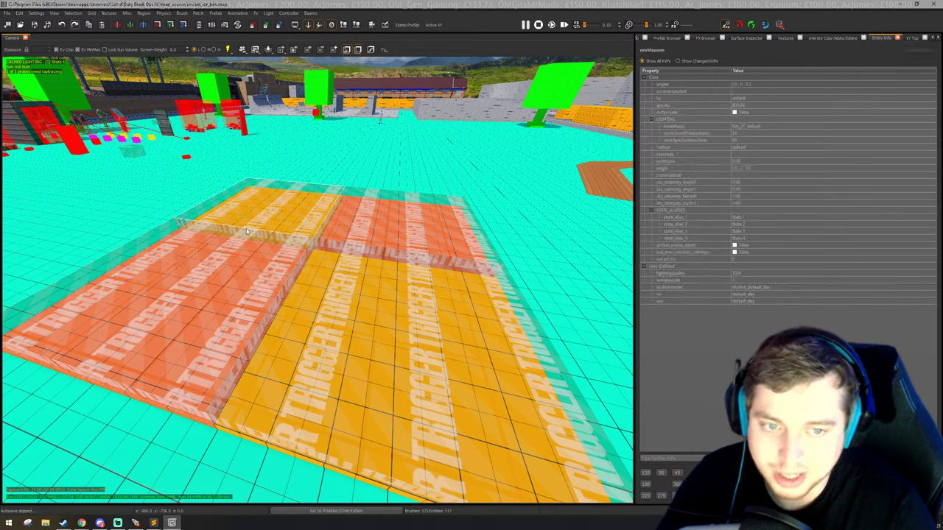
shift+click(399, 230)
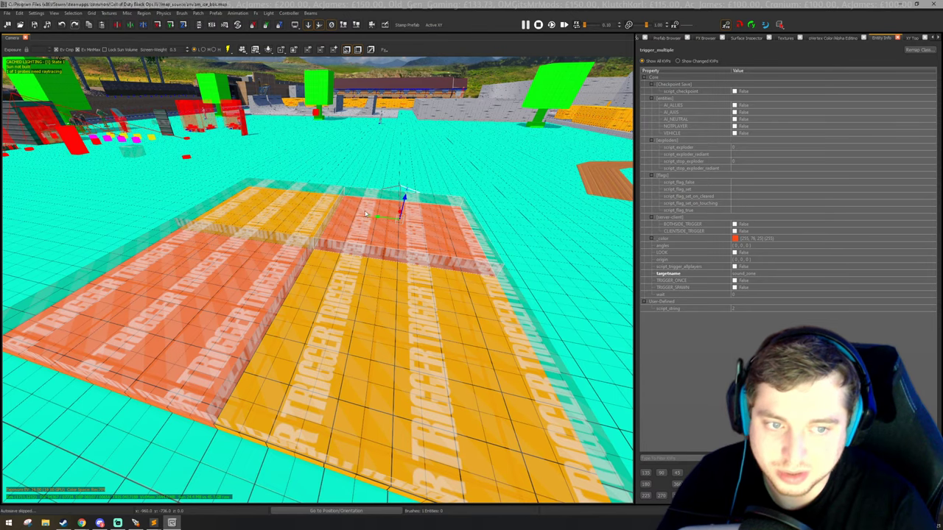
scroll(366, 234, down, 3)
key(Escape)
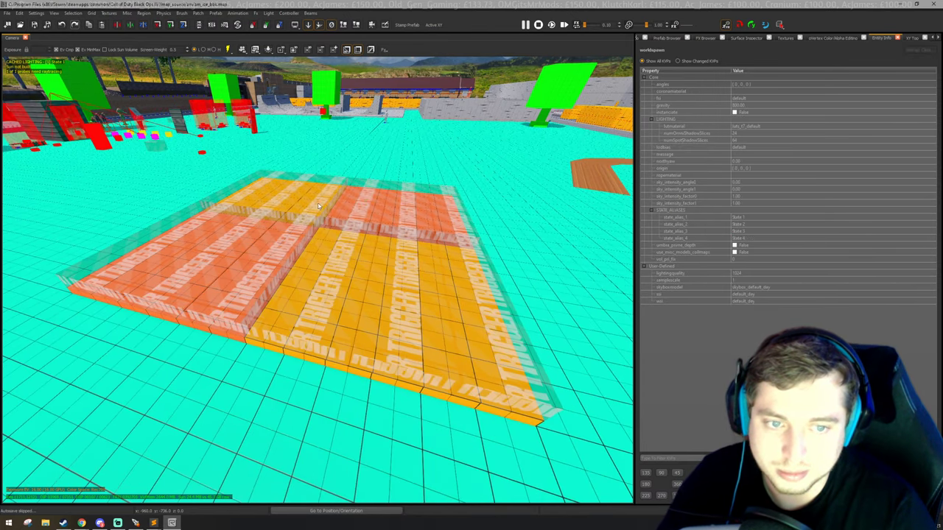
scroll(317, 210, up, 2)
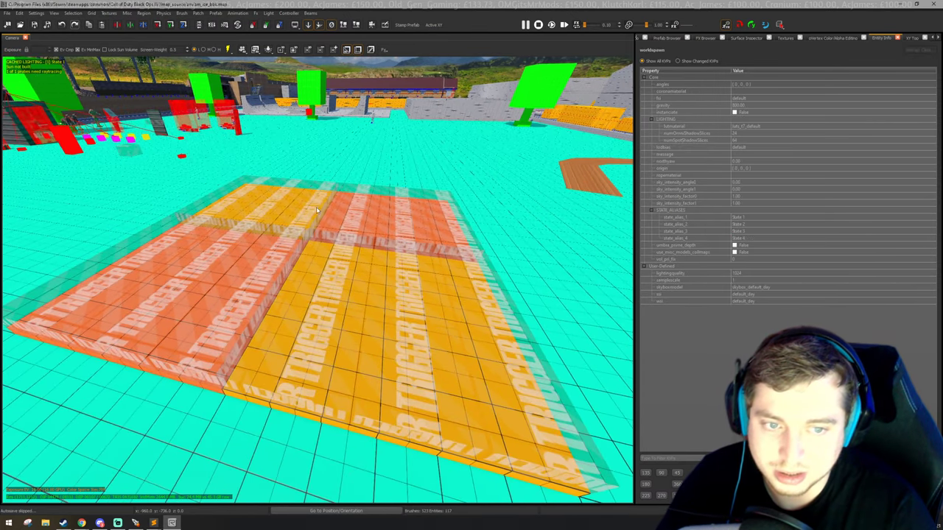
click(276, 243)
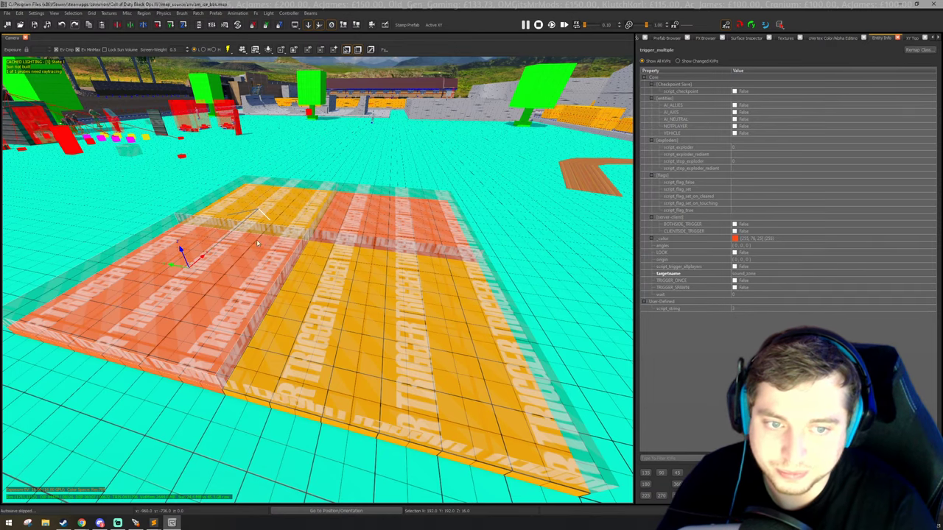
key(Escape)
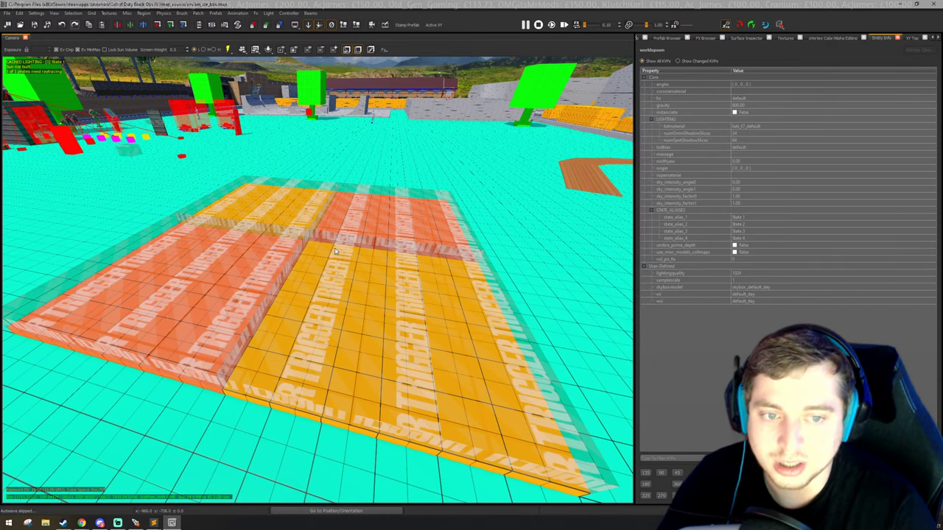
scroll(335, 250, down, 3)
mouse_move(309, 250)
right_down()
mouse_move(291, 263)
mouse_move(329, 246)
right_up()
click(289, 262)
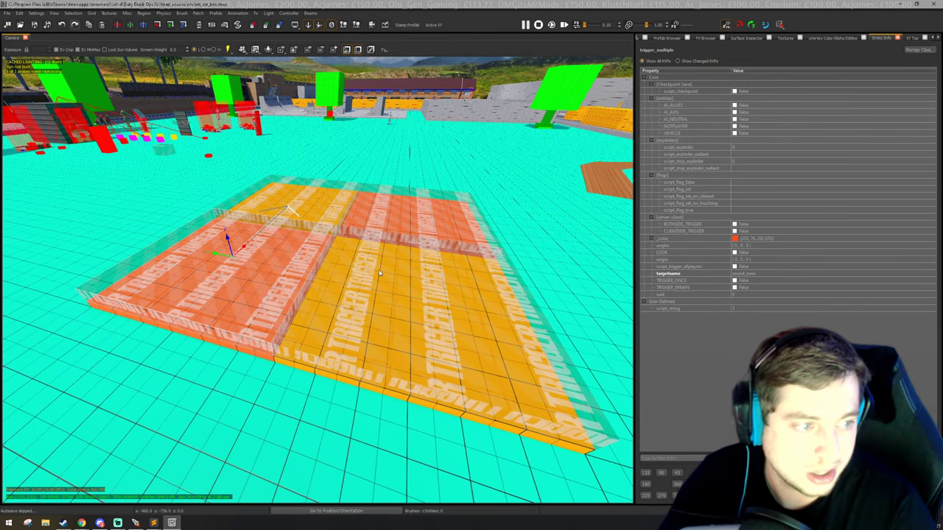
key(Escape)
shift+click(383, 274)
key(Escape)
shift+click(328, 212)
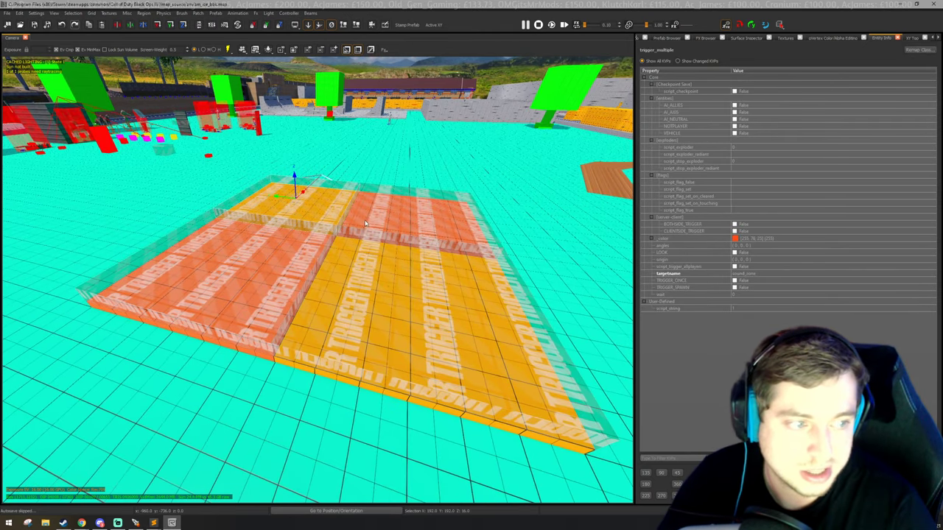
key(Escape)
Switch to Sublime Text and add a while(1) loop with a wait statement inside the sound_system() function.
mouse_move(154, 522)
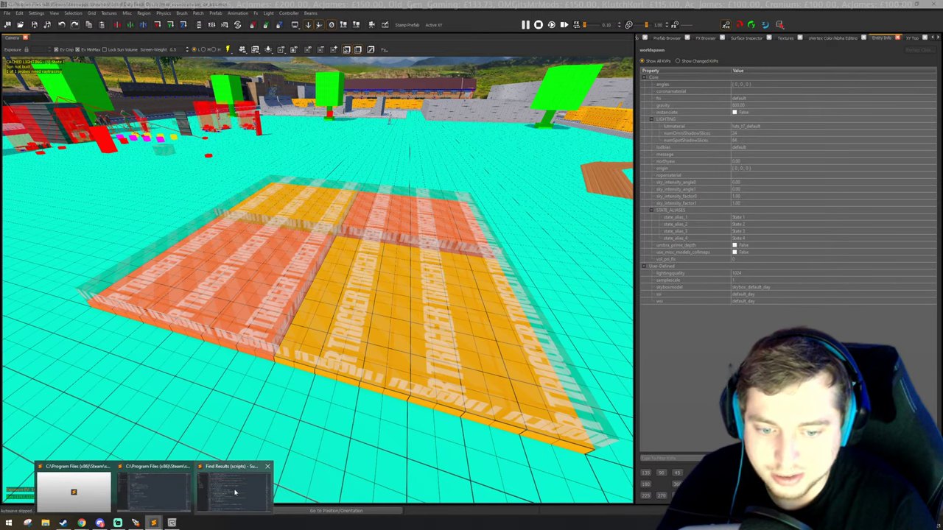
click(153, 490)
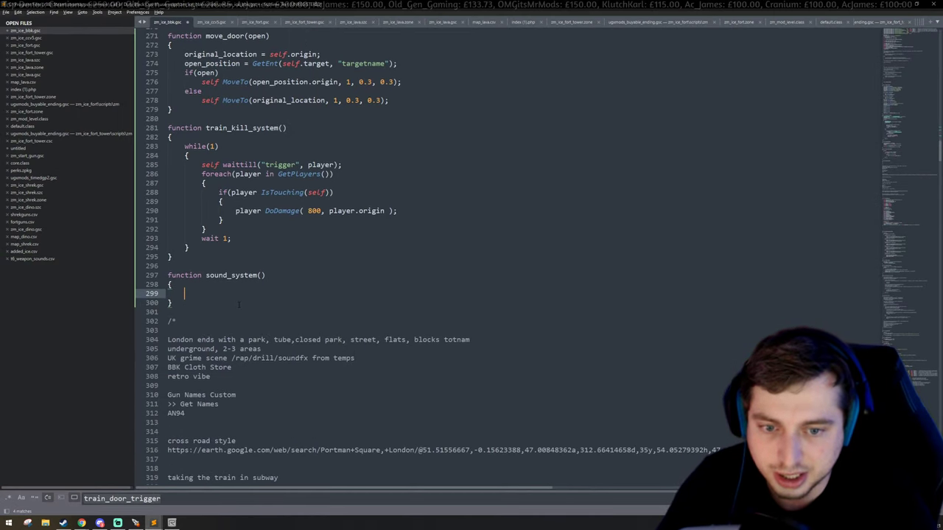
text(while(1)
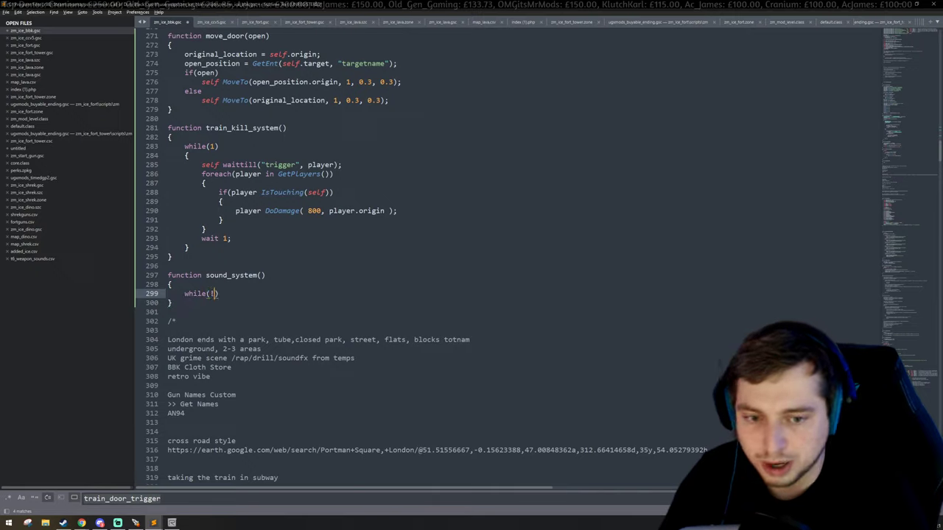
text())
key(Return)
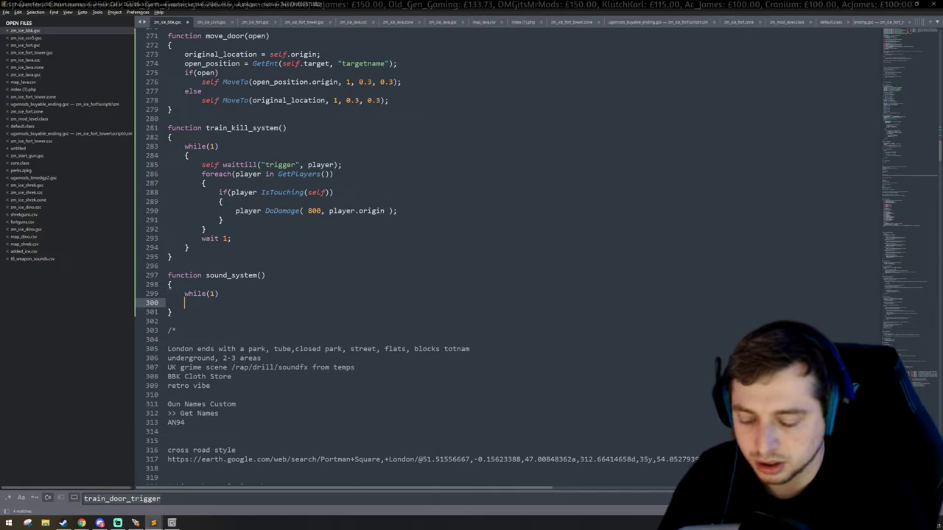
text({)
key(Return)
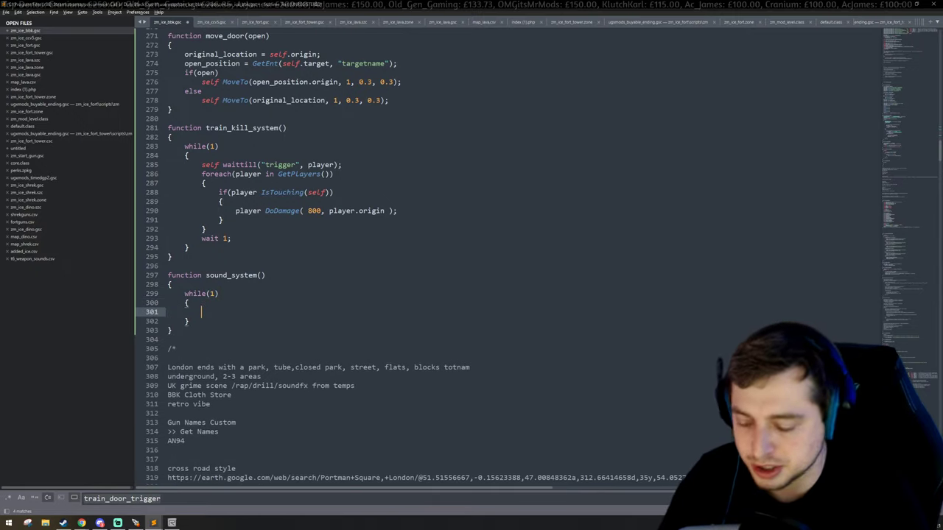
text(wait)
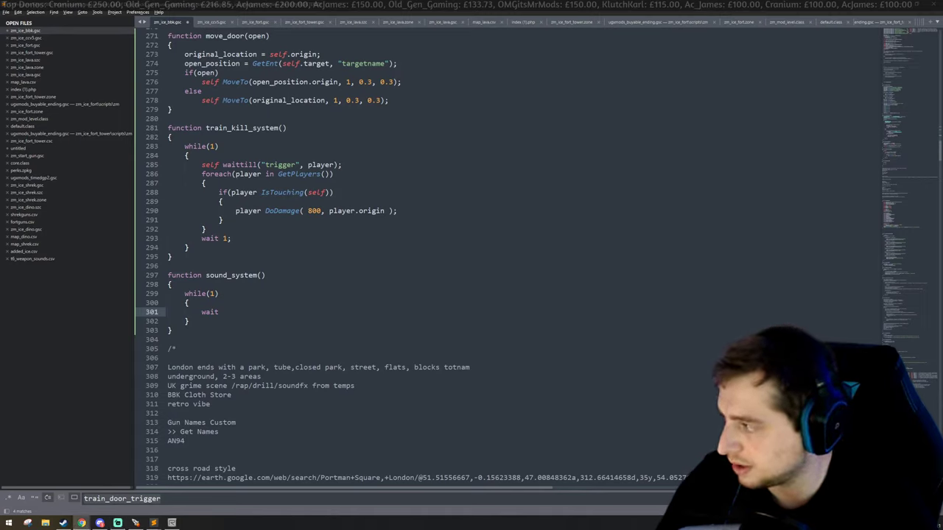
Switch to FL Studio, fill the first eight 808 Kick steps in Pattern 1 and clear them again.
key(alt+Tab)
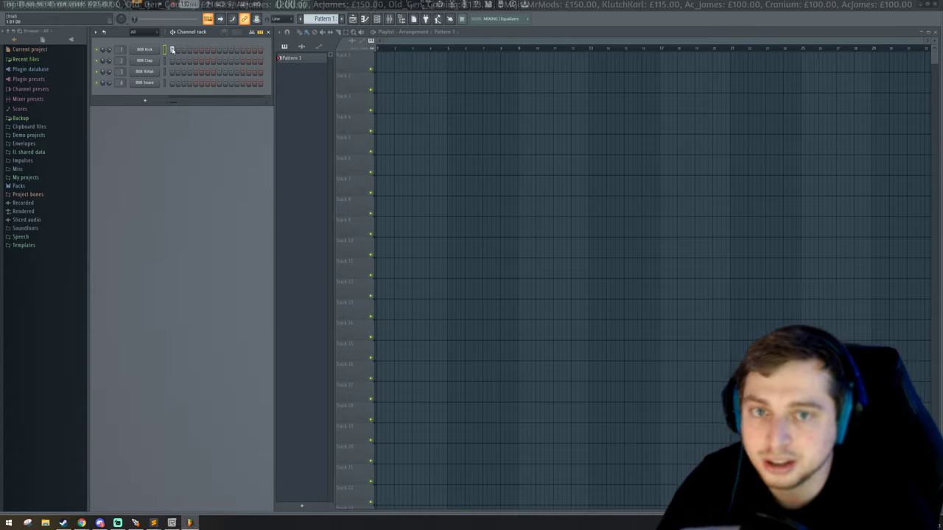
drag(172, 50, 214, 53)
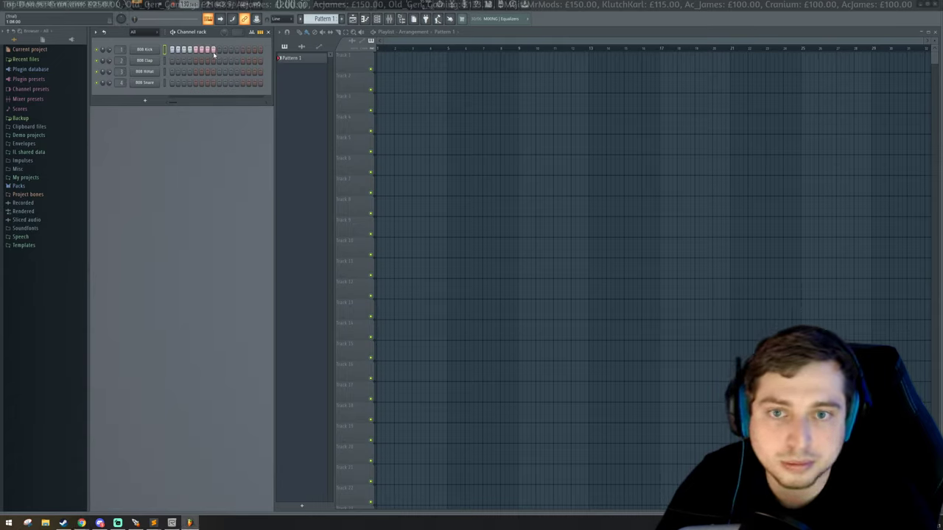
right_drag(172, 51, 219, 52)
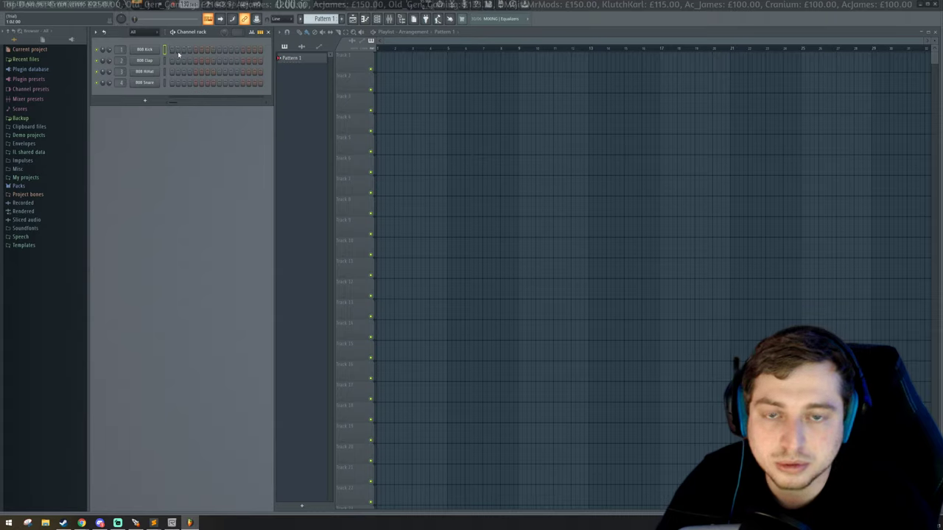
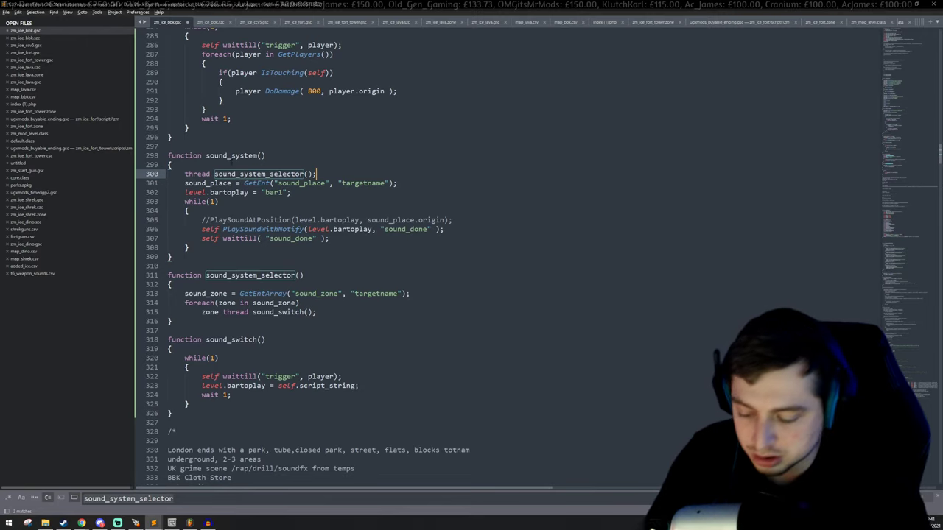
Save the script and, in Audacity, copy the first track's section from about 1:31.1 to 1:34.4 into a new track.
key(ctrl+s)
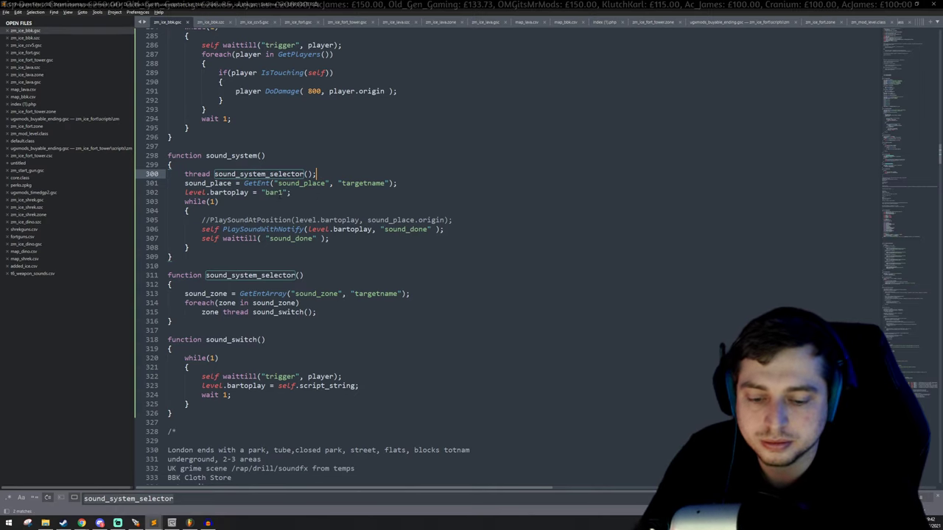
key(alt+Tab)
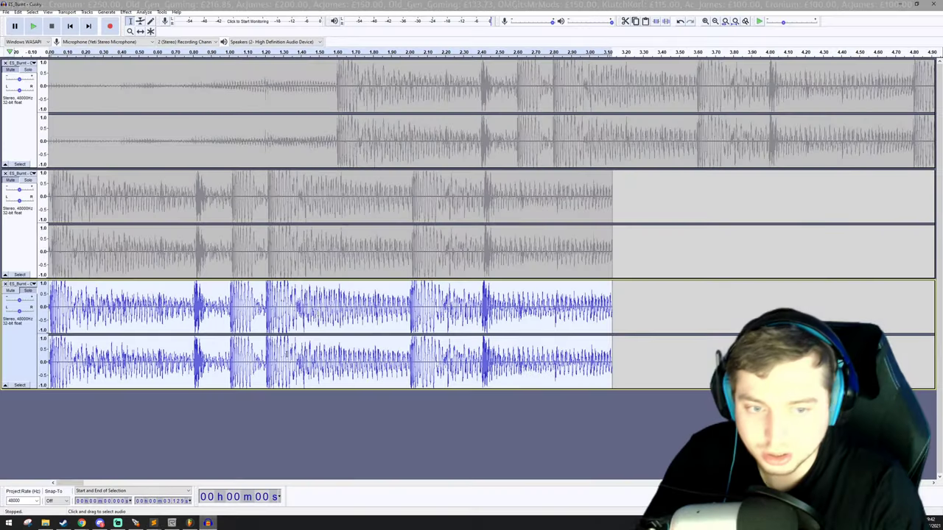
ctrl+scroll(272, 334, down, 5)
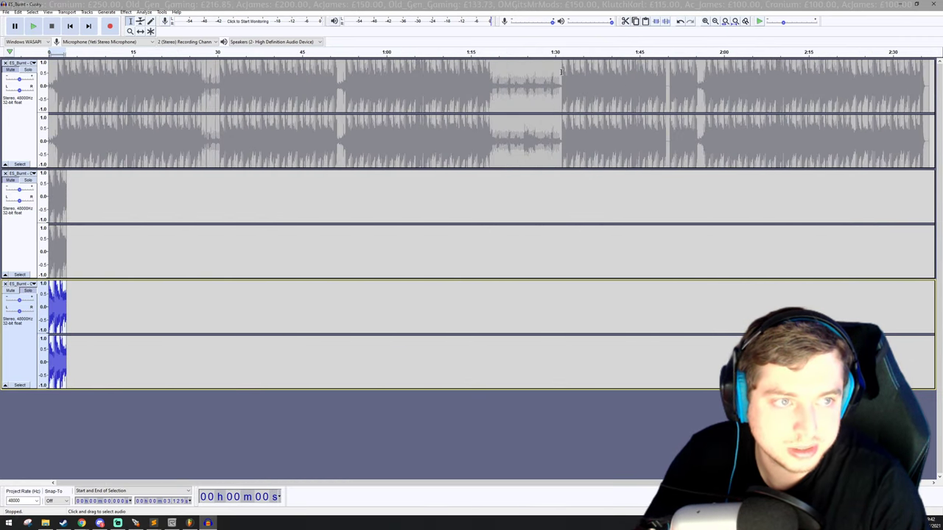
drag(561, 72, 580, 93)
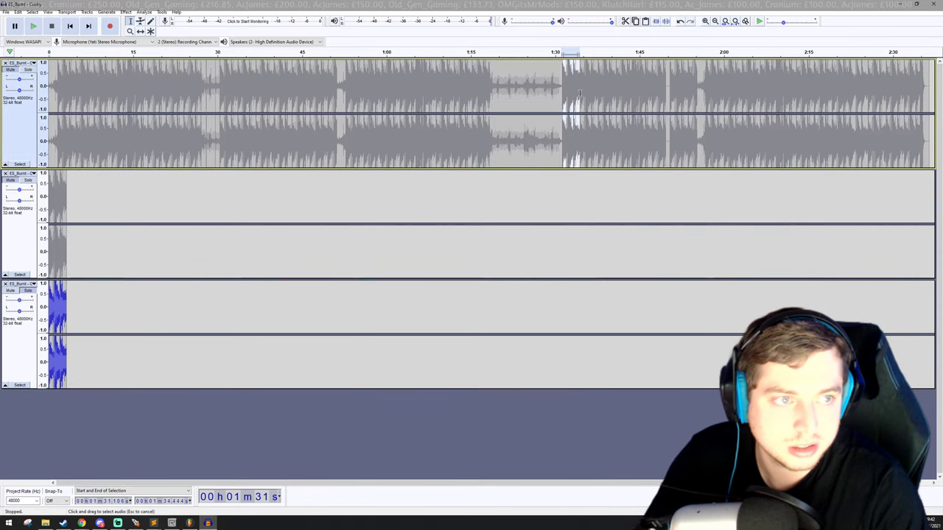
click(64, 394)
key(ctrl+v)
Solo the newly pasted track and briefly play it from its start.
click(28, 378)
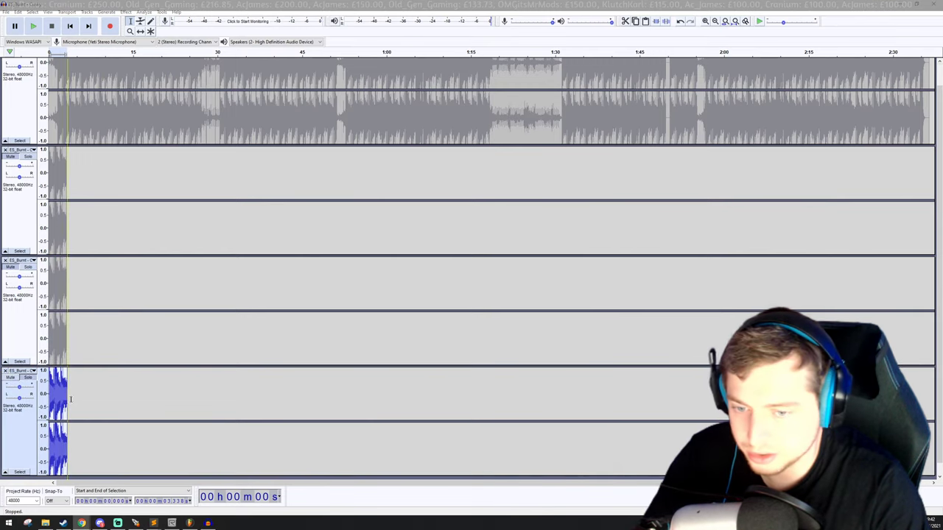
click(57, 393)
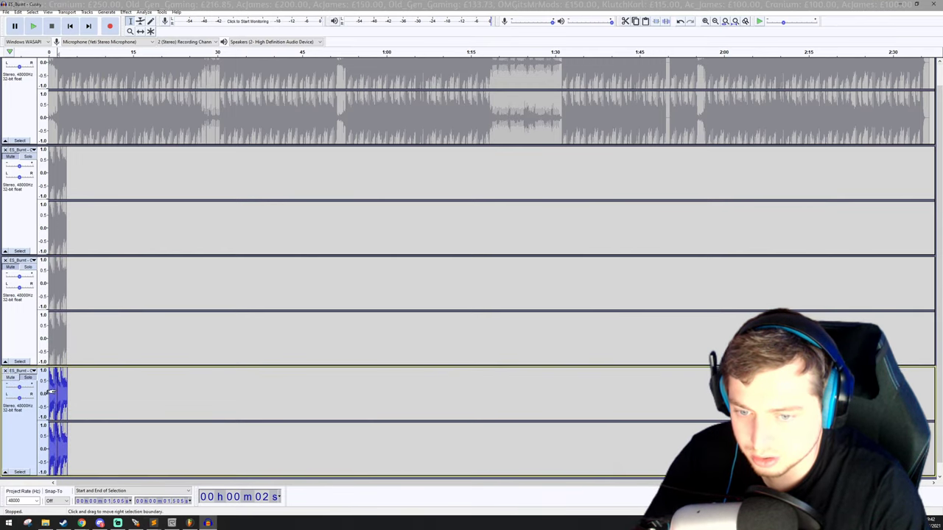
key(Home)
key(space)
key(space)
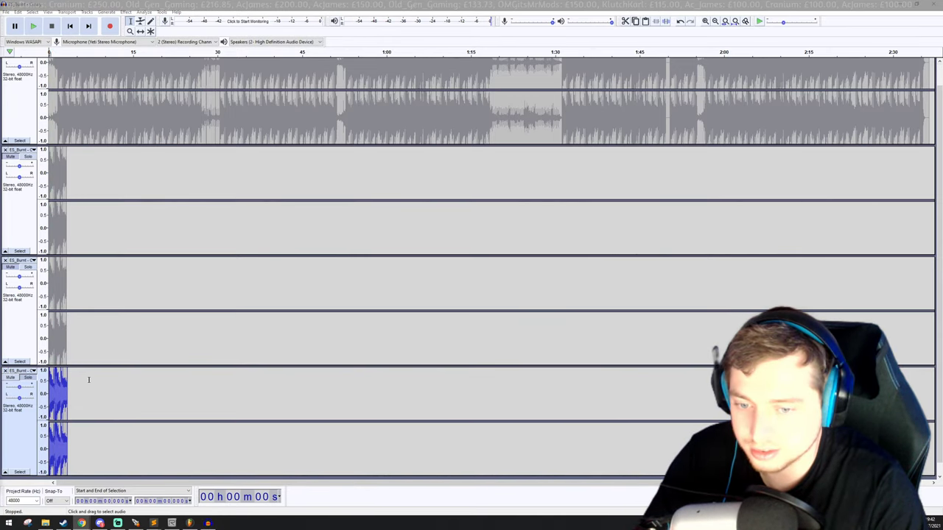
Solo each of the three short loop tracks in turn and briefly play them from the start to compare them.
click(65, 385)
key(Home)
key(space)
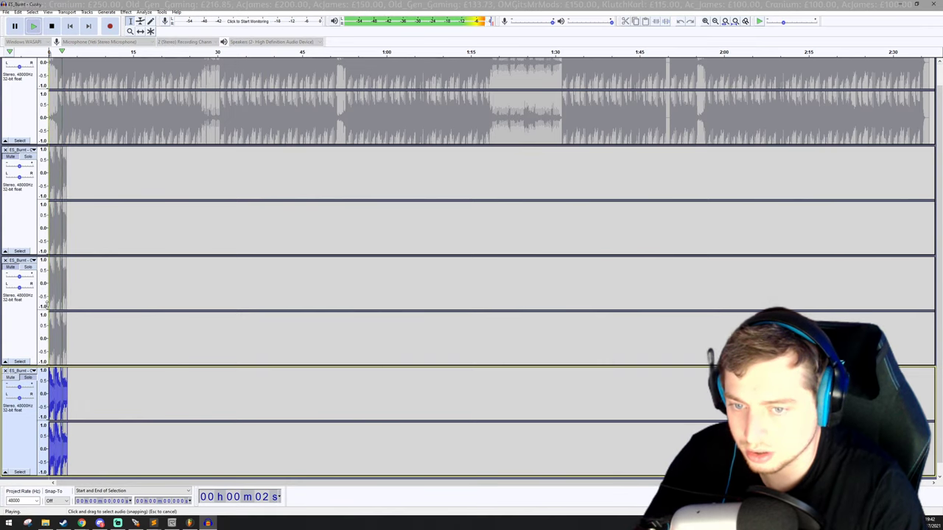
click(29, 269)
key(space)
key(space)
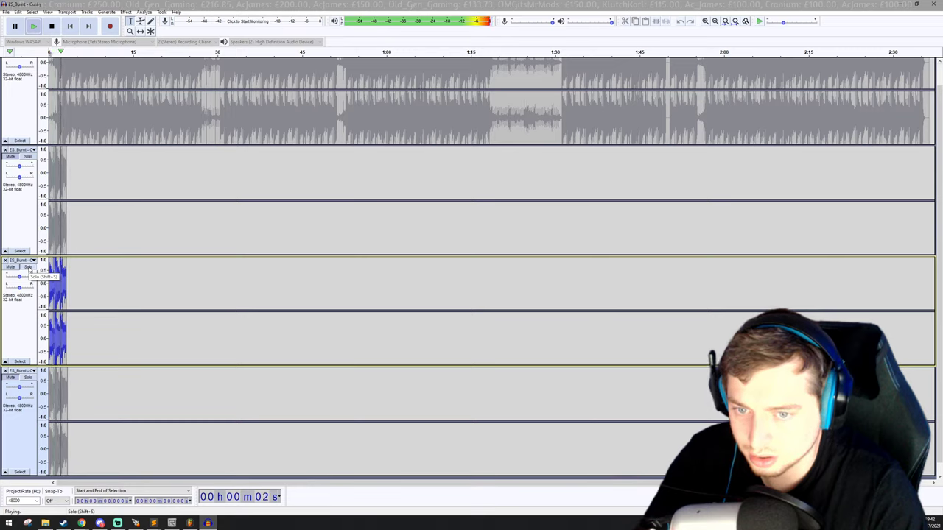
key(space)
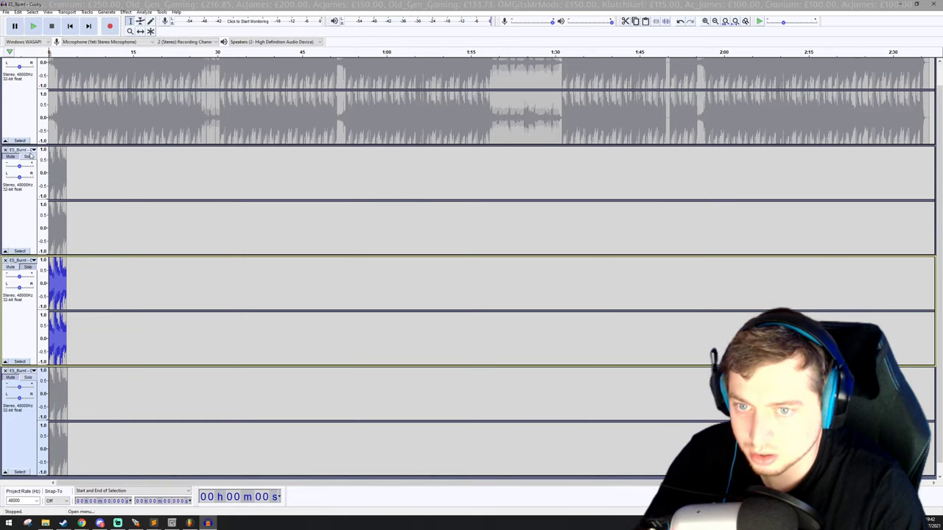
click(29, 158)
key(space)
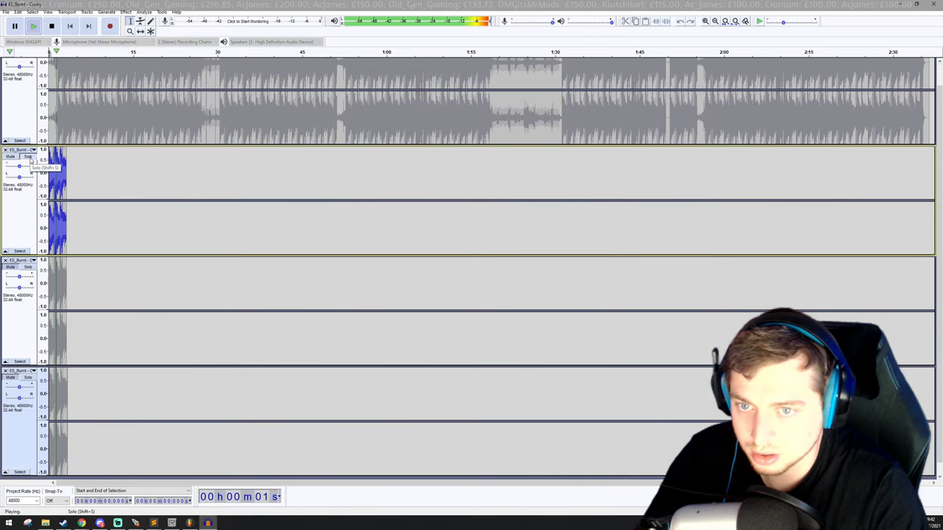
key(space)
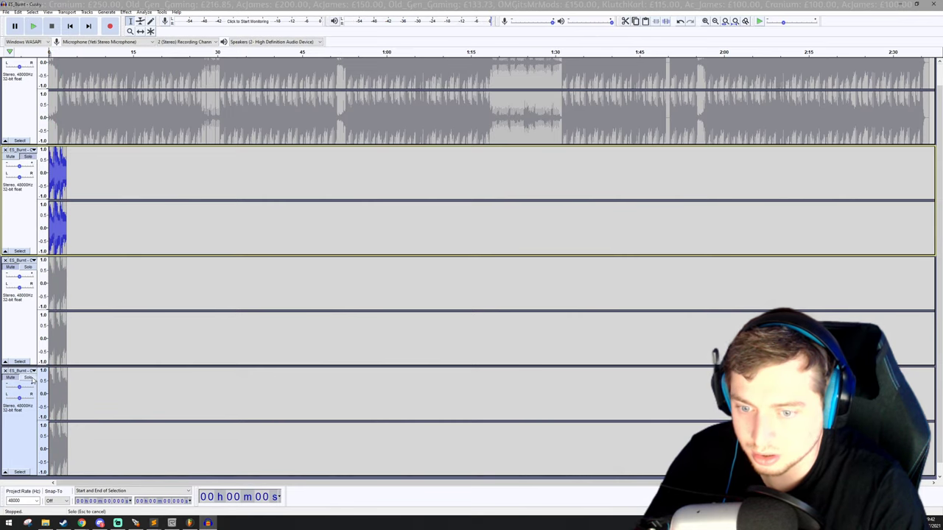
click(31, 378)
key(space)
key(space)
Trim the leading silence and the excess tail from the lowest track's loop so it ends at about 3.13 s like the others.
ctrl+scroll(56, 392, up, 5)
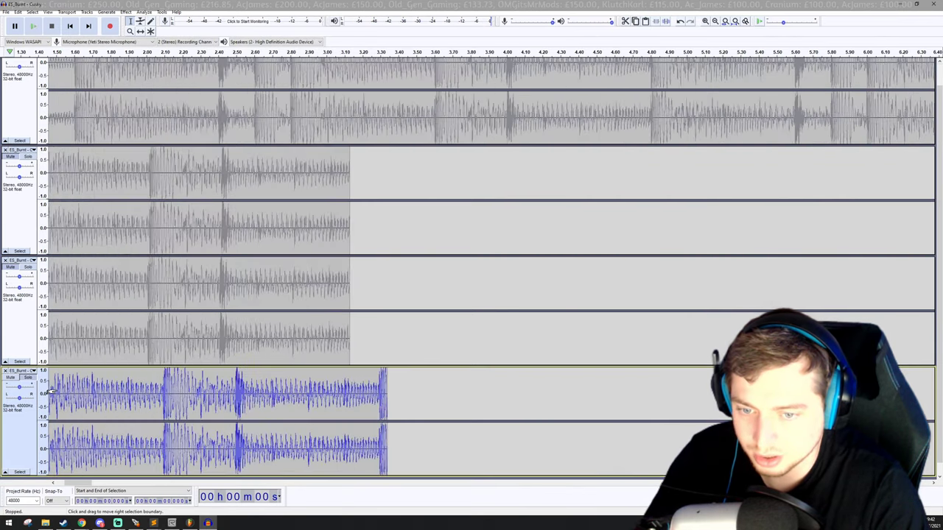
drag(381, 390, 389, 390)
key(Delete)
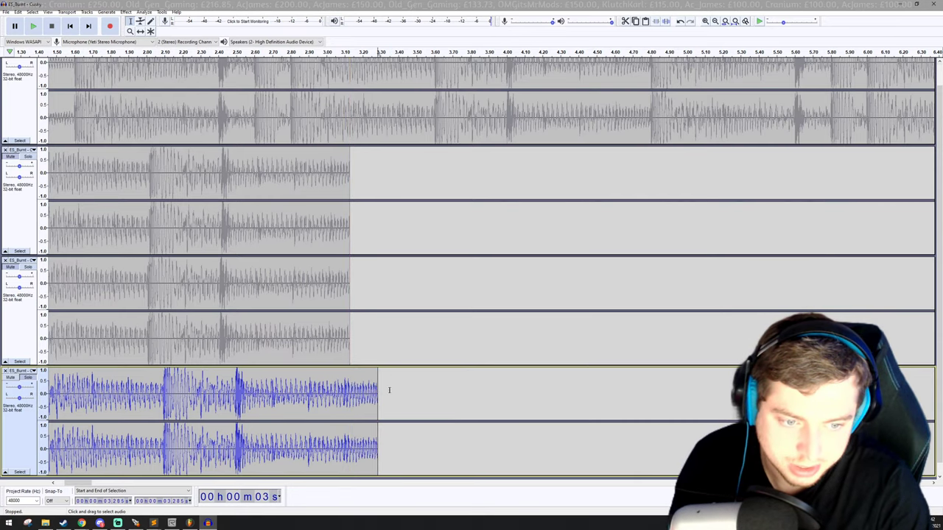
key(Home)
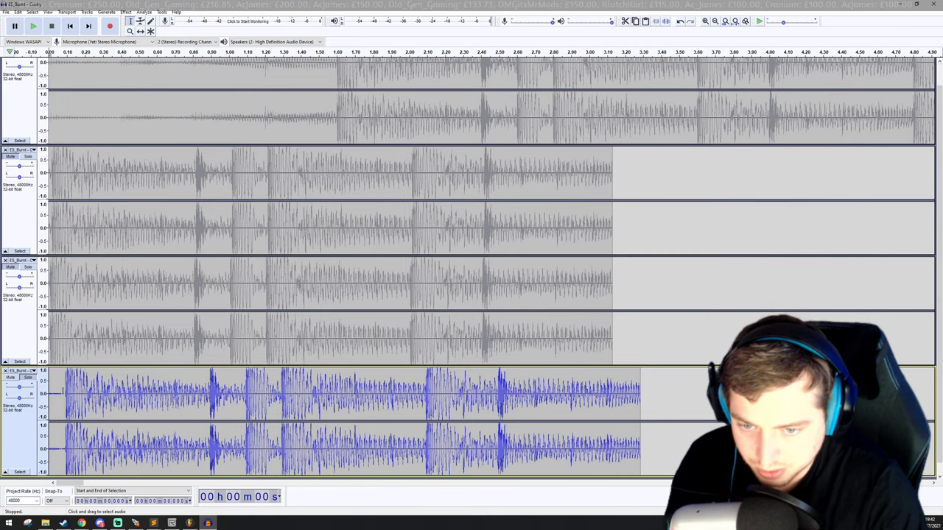
drag(63, 392, 47, 391)
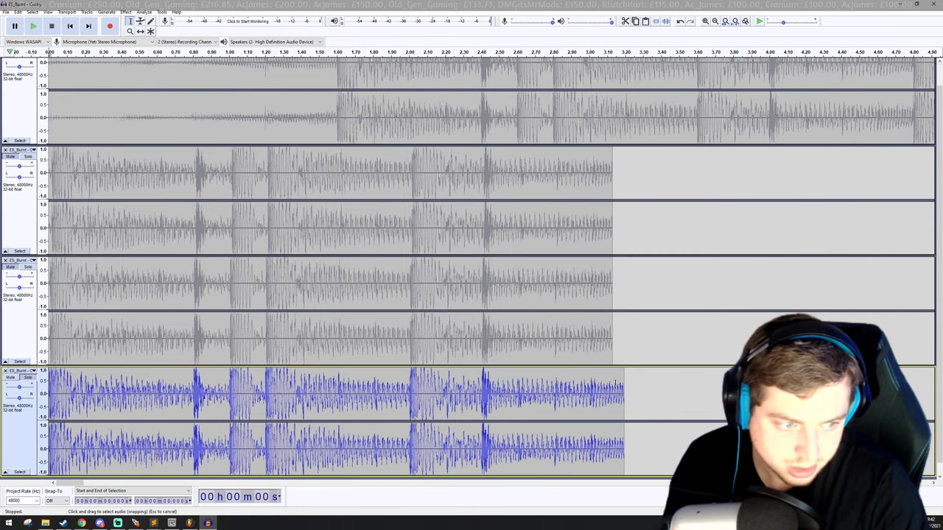
drag(614, 386, 624, 385)
key(Delete)
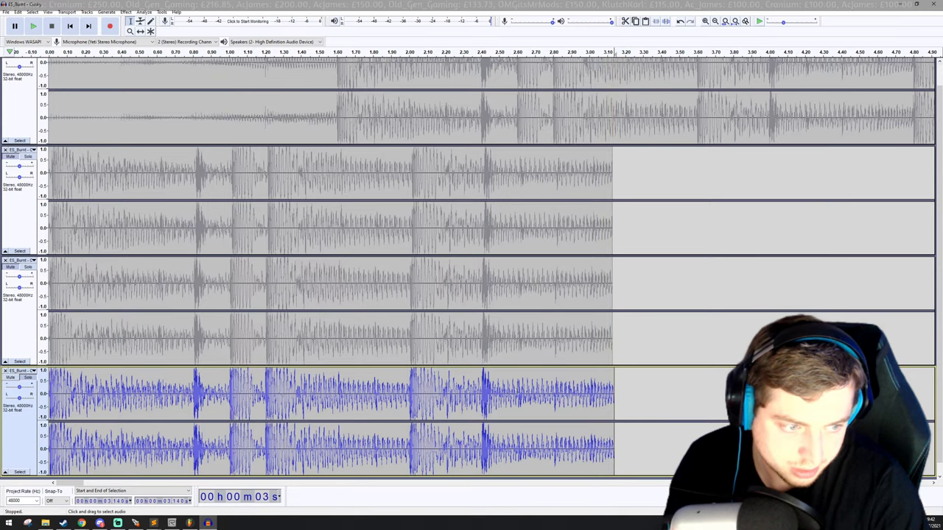
click(612, 376)
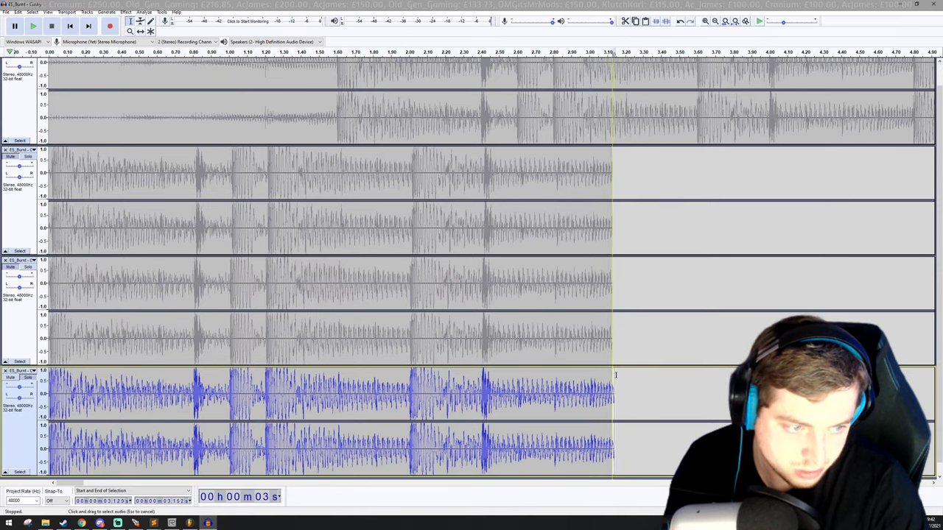
Export the trimmed lowest clip as a WAV with a bar-numbered name beside bar1.wav and bar2.wav, and close Audacity.
double_click(530, 419)
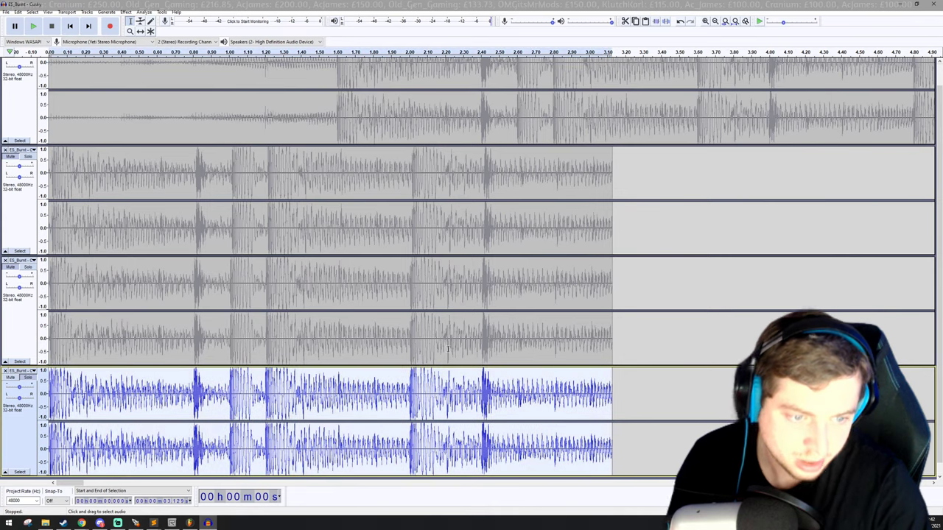
click(7, 13)
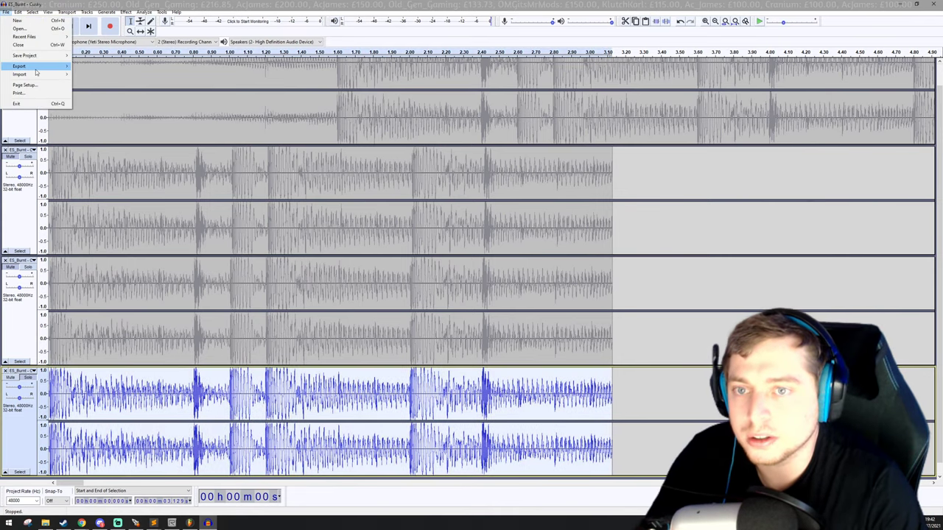
mouse_move(30, 67)
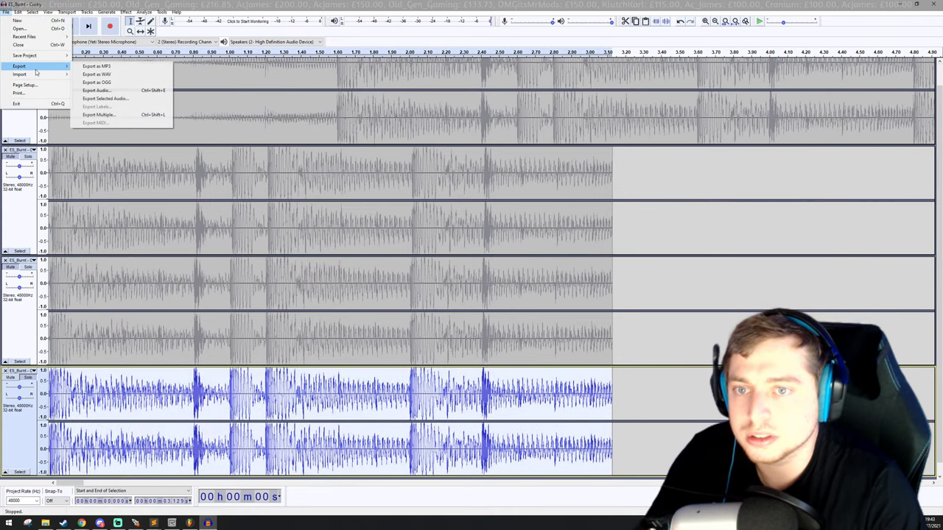
click(110, 98)
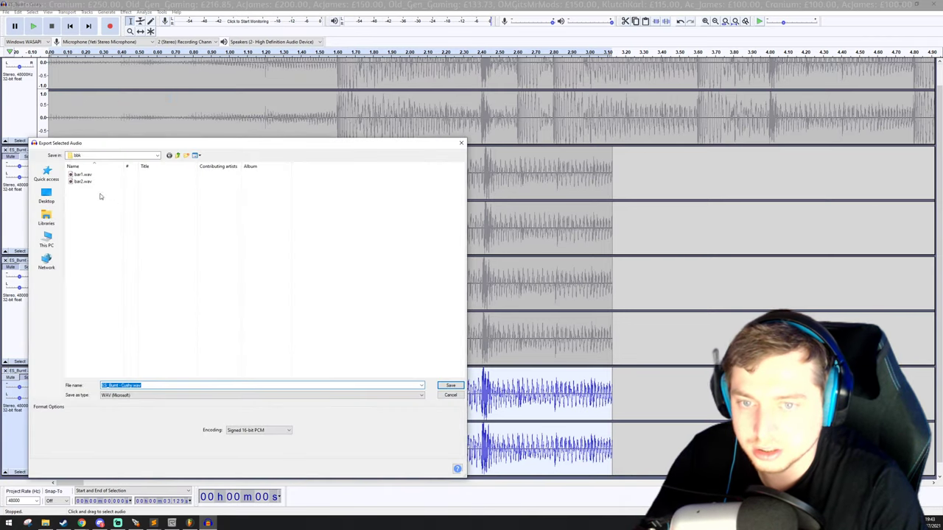
click(81, 181)
double_click(111, 385)
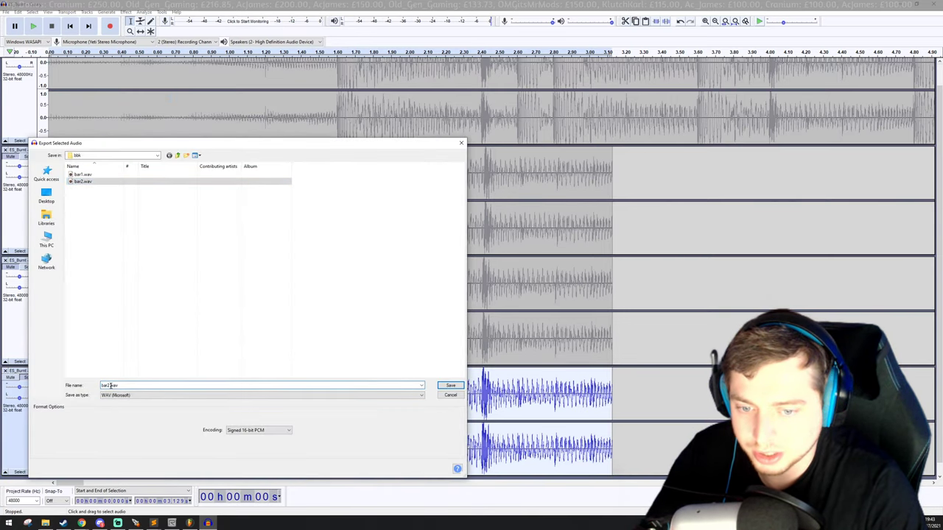
key(Return)
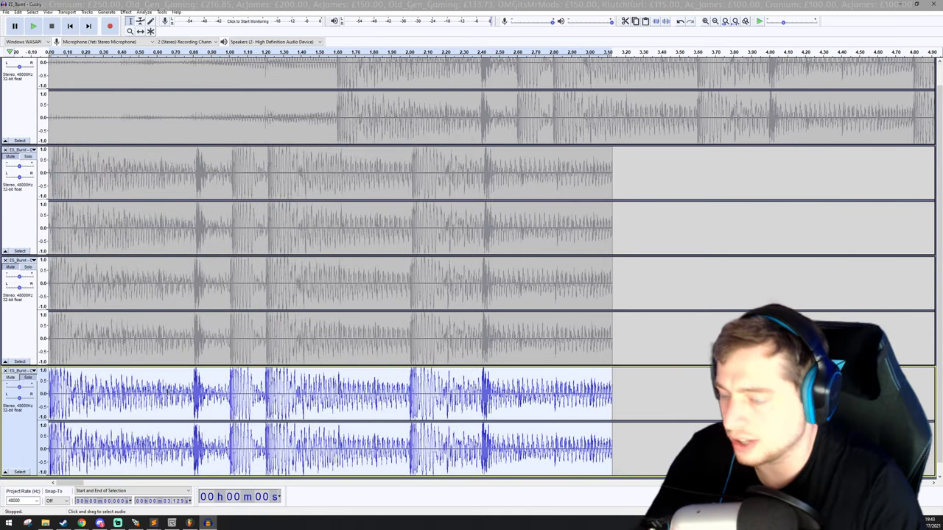
click(933, 4)
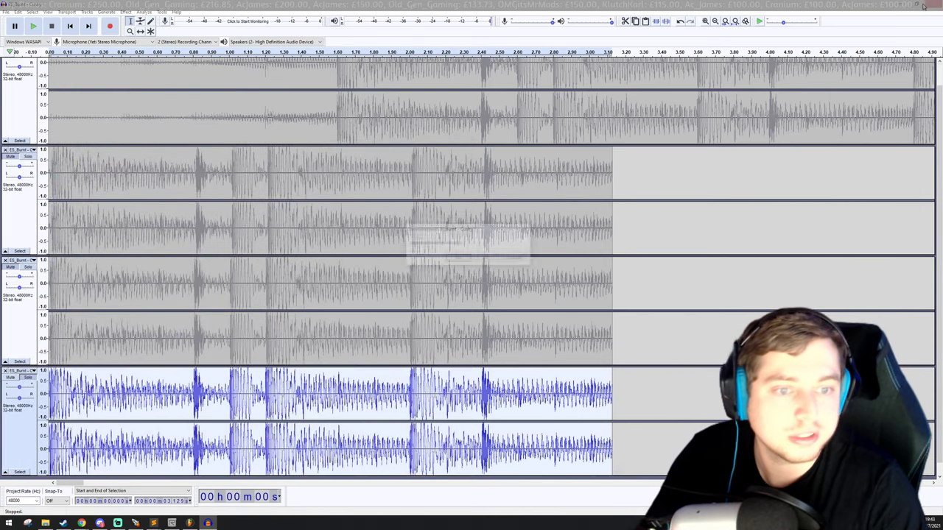
click(488, 260)
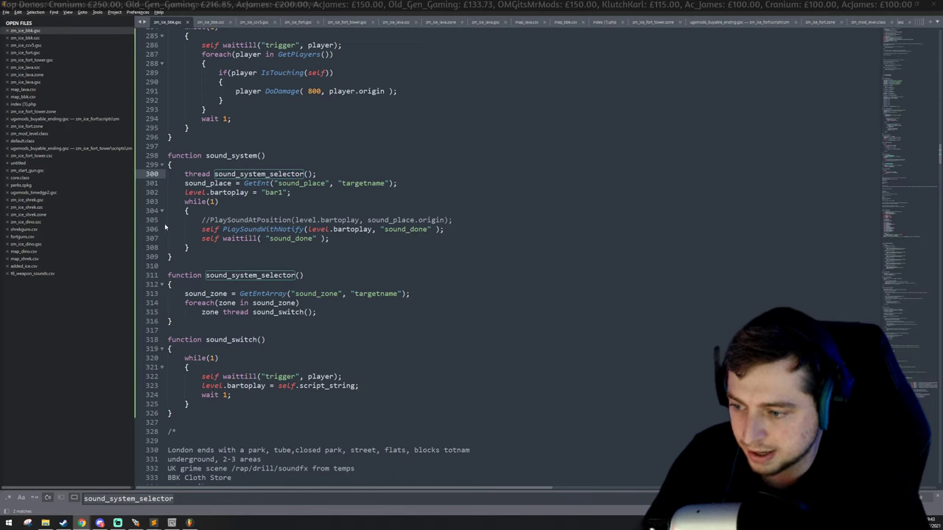
Switch to the Radiant map editor, enable moving_platform_enabled on the train floor's script_brushmodel with targetname train_clip, and save the map.
click(164, 522)
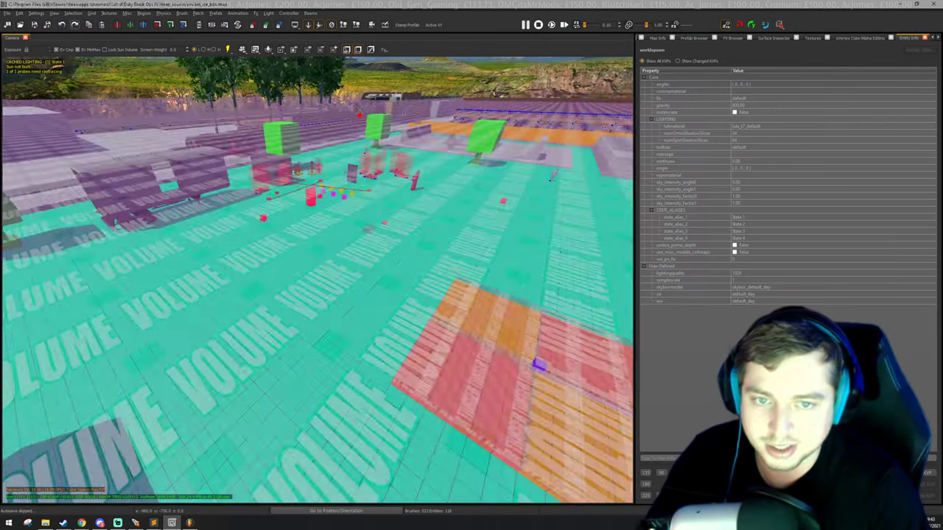
key(w)
right_drag(359, 109, 324, 360)
key(w)
right_drag(276, 386, 278, 384)
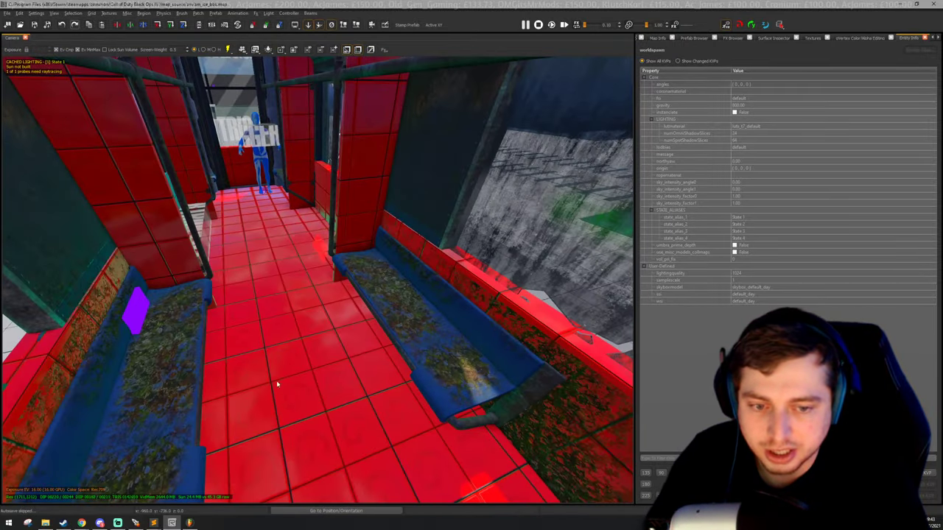
click(291, 368)
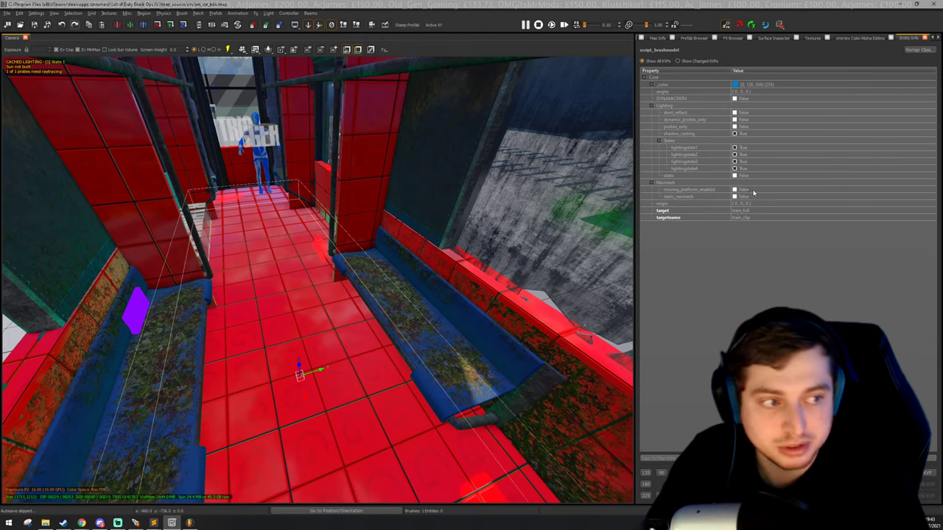
key(s)
right_drag(504, 313, 312, 312)
key(ctrl+s)
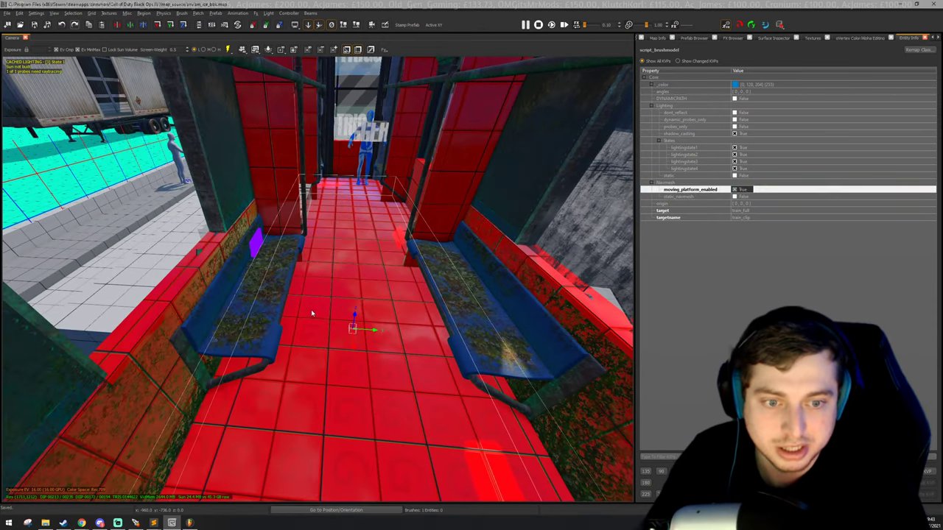
Select the red sound_zone trigger on the far right of the four-zone floor and set its script_string to the new bar sound.
key(w)
right_drag(358, 332, 360, 336)
key(Escape)
right_drag(423, 364, 228, 335)
key(w)
key(a)
right_drag(317, 280, 441, 296)
right_drag(335, 364, 520, 344)
key(a)
key(w)
click(344, 259)
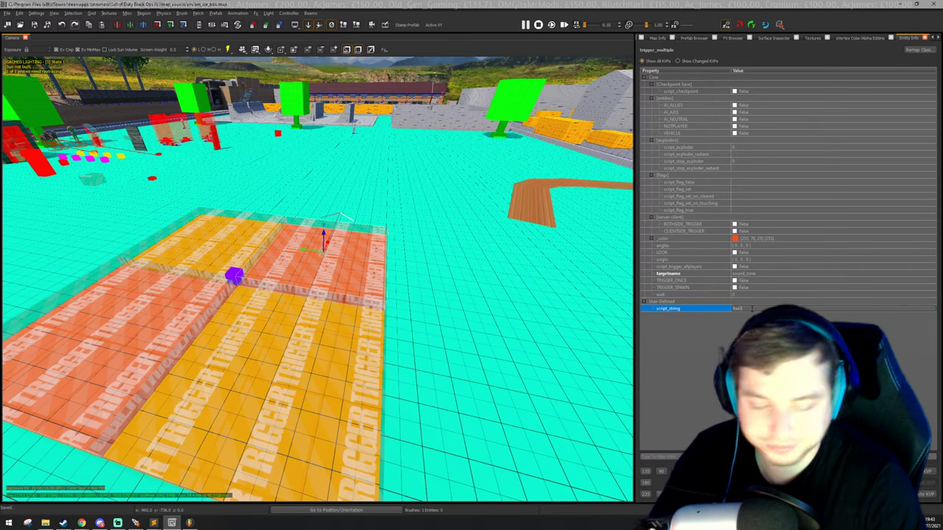
Select each of the four sound_zone triggers in turn and examine its script_string value.
key(d)
right_drag(372, 257, 287, 250)
key(Escape)
shift+click(284, 251)
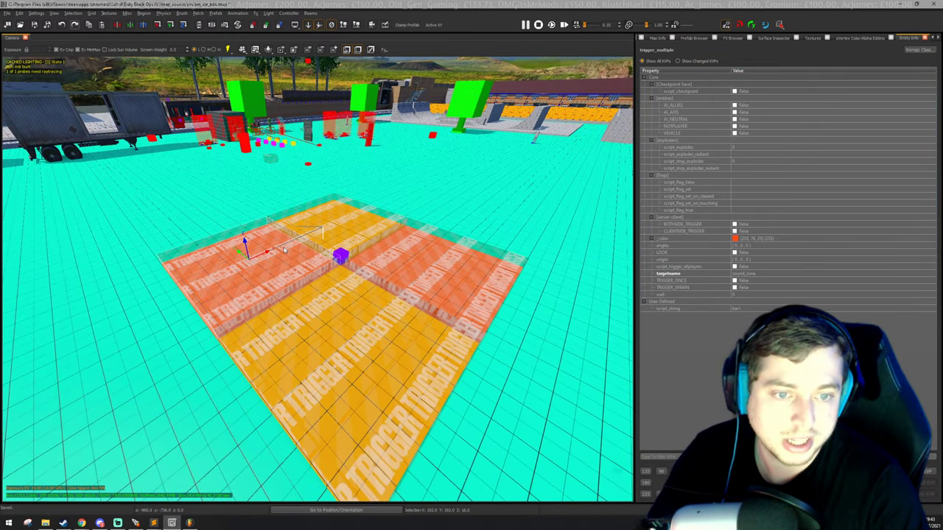
key(Escape)
shift+click(355, 217)
key(Escape)
shift+click(341, 294)
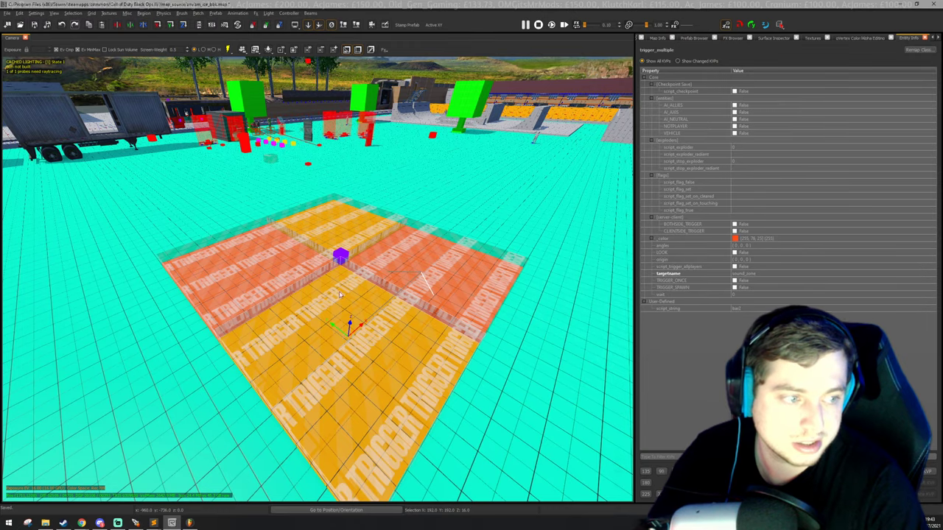
key(Escape)
shift+click(413, 270)
Apply the grey dev_gloss_grid_2 texture to the red floor brush beneath the edited trigger, to the right of the purple box.
right_drag(413, 270, 442, 273)
right_drag(372, 240, 363, 240)
key(Escape)
shift+click(368, 238)
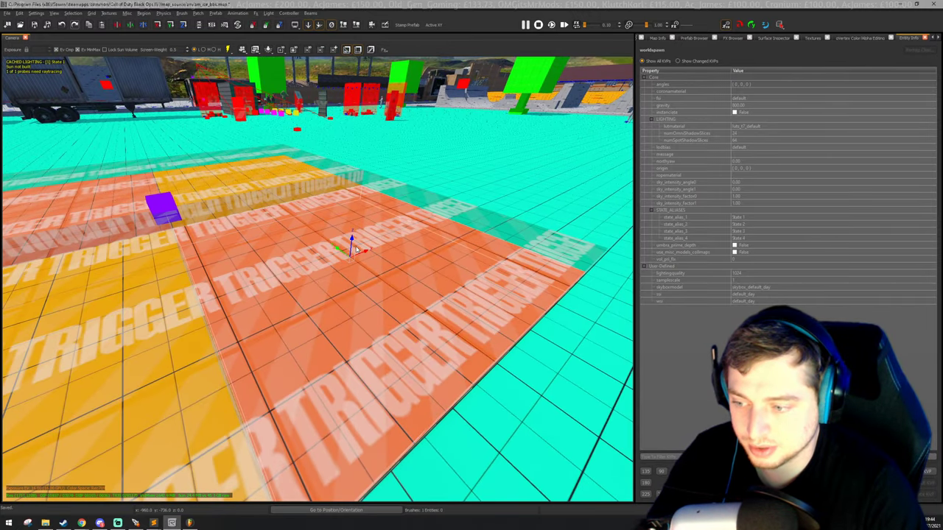
key(t)
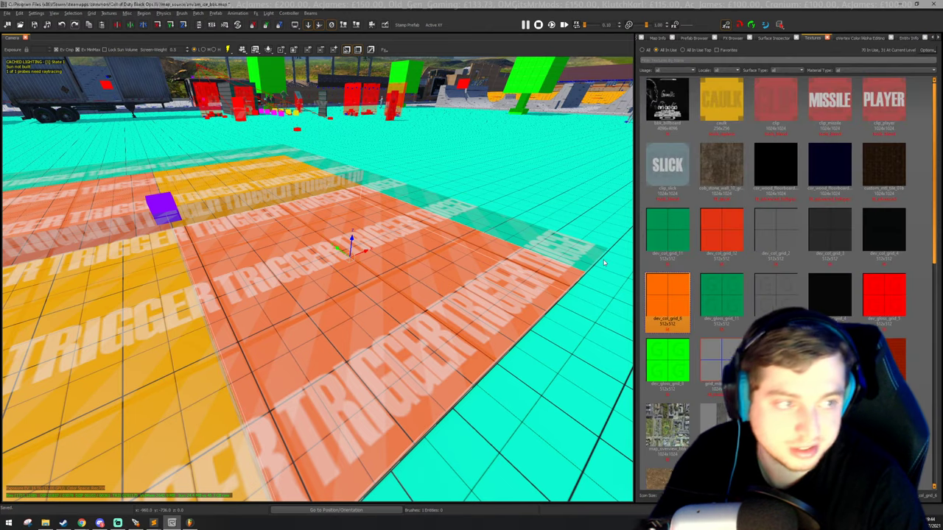
click(775, 295)
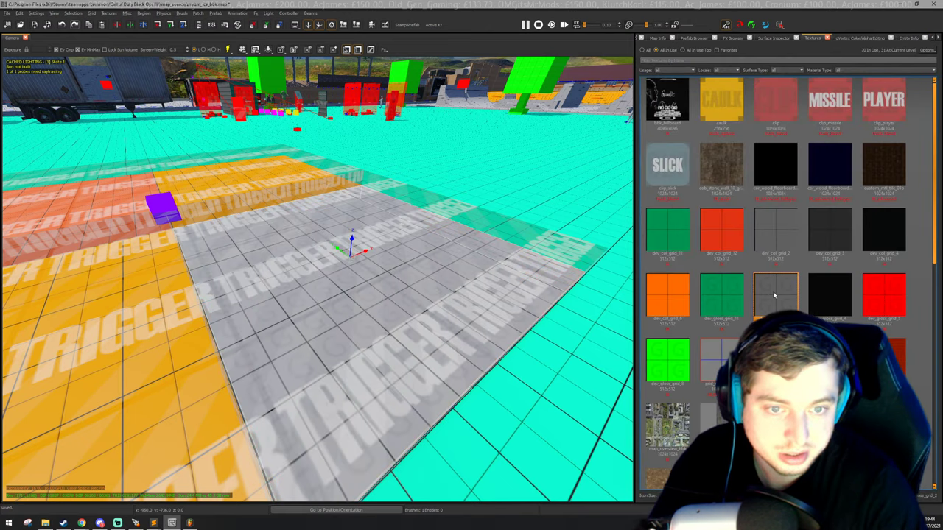
right_drag(442, 243, 444, 244)
key(Escape)
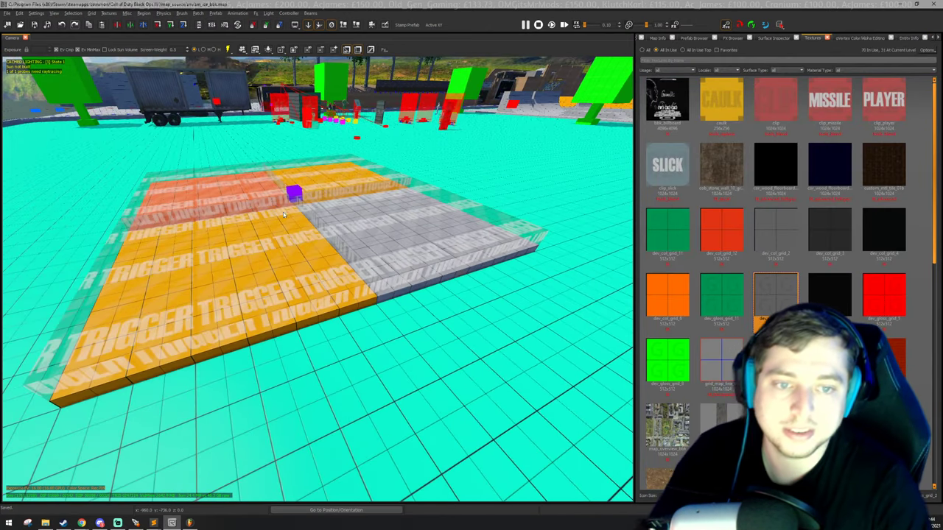
Check the script_string of the triggers above the red, grey and two orange floor zones again.
shift+click(318, 201)
right_drag(318, 201, 321, 202)
key(n)
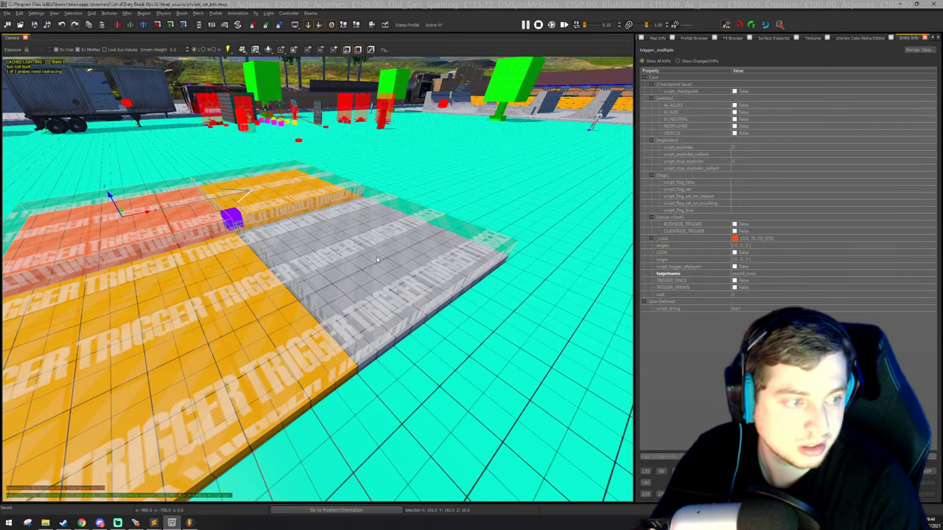
key(Escape)
shift+click(358, 241)
key(Escape)
shift+click(264, 182)
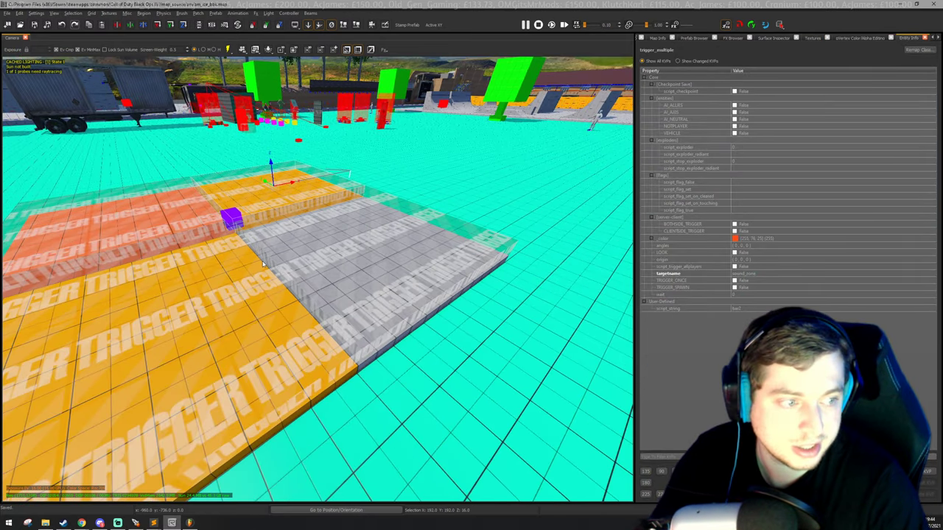
key(Escape)
shift+click(123, 311)
right_drag(394, 263, 396, 263)
key(Escape)
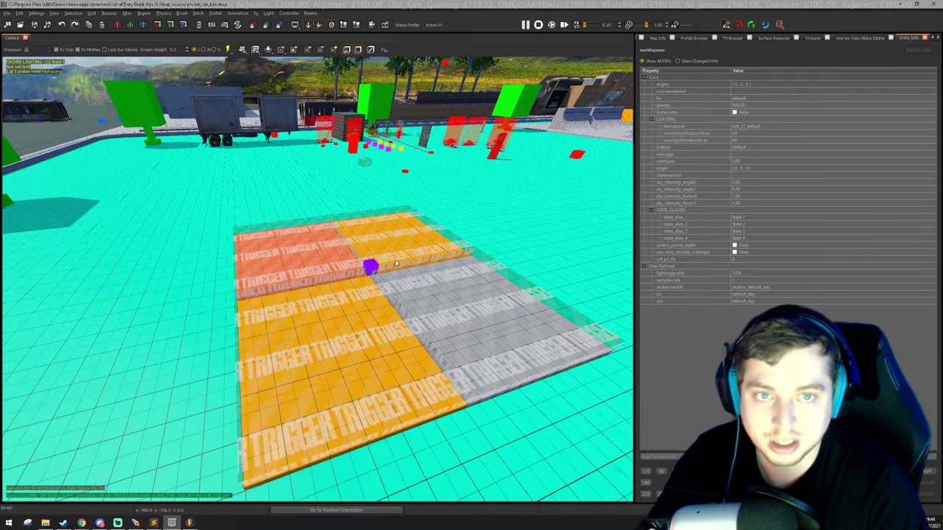
Switch to Sublime Text and save the zm_ice_bbk.gsc script containing the sound_system, sound_system_selector and sound_switch functions.
right_drag(427, 237, 432, 236)
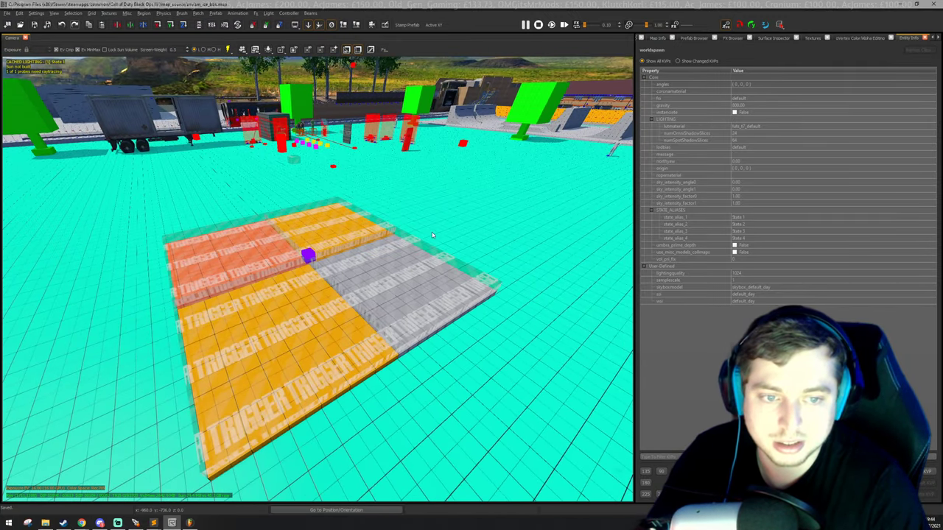
click(154, 522)
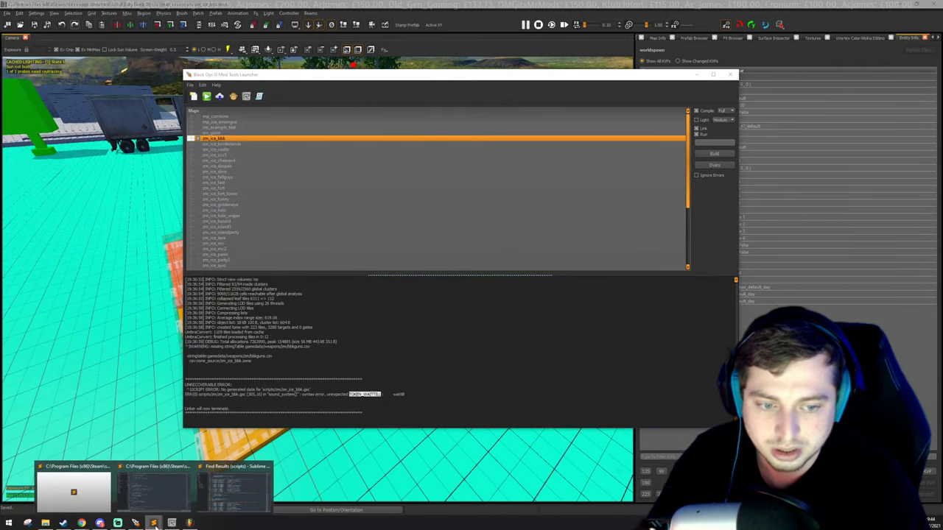
click(469, 403)
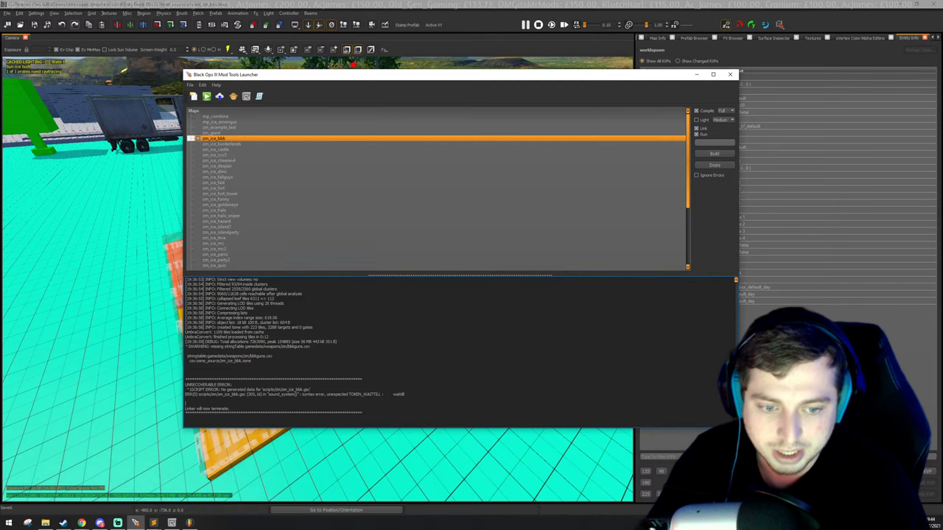
mouse_move(153, 523)
click(235, 487)
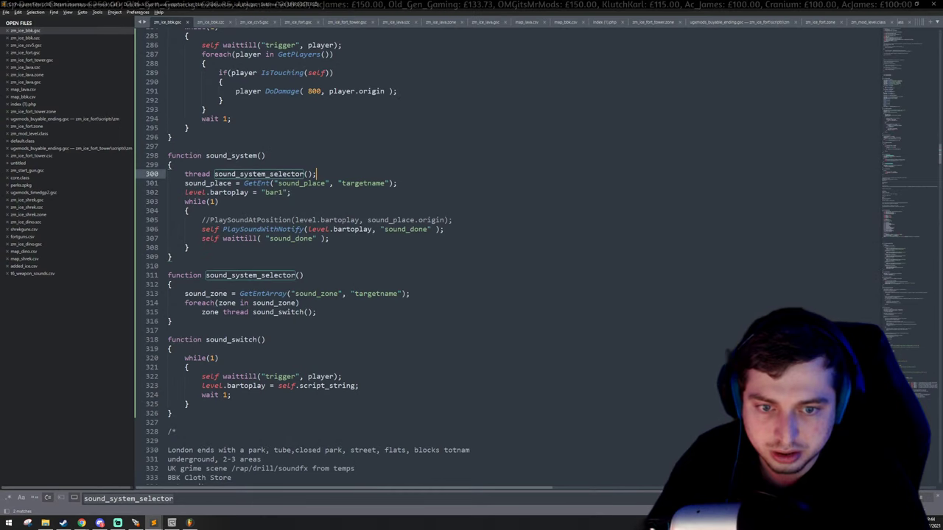
click(280, 385)
key(ctrl+s)
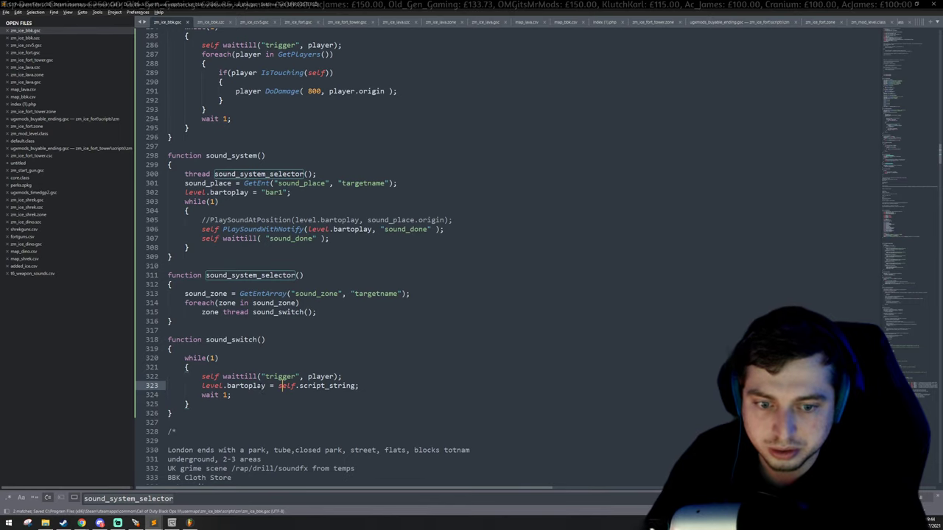
Start a build of the zm_ice_bbk map in the Black Ops III Mod Tools Launcher, then return to the script.
click(136, 523)
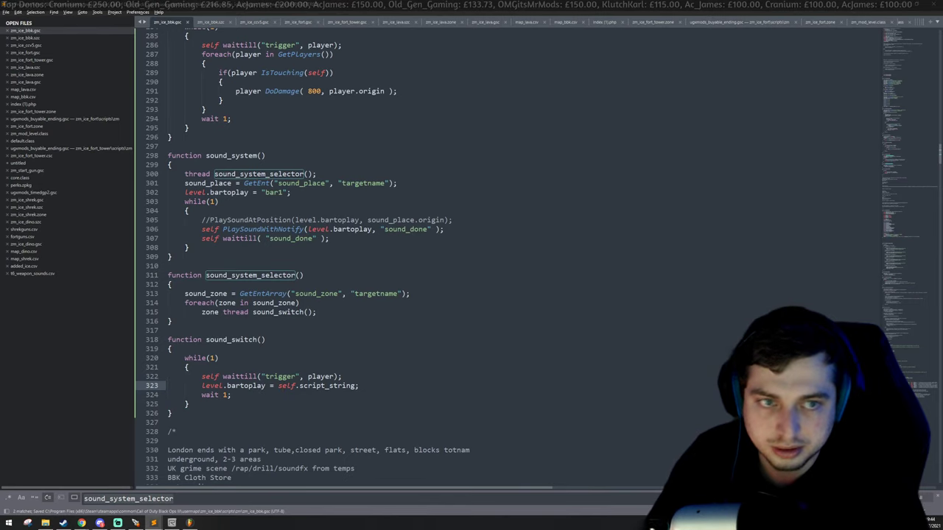
click(717, 155)
click(170, 321)
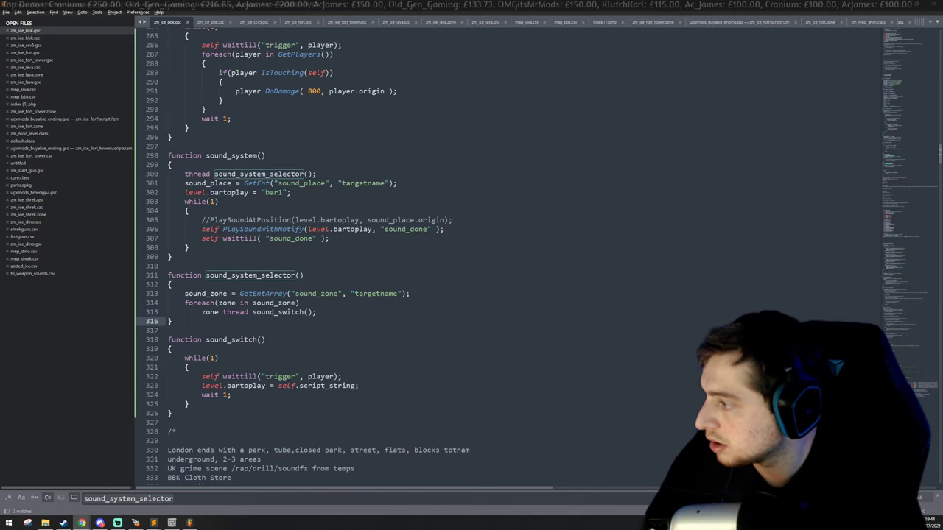
Watch the Bus Movement Test video on YouTube in full screen and replay its last few seconds.
drag(289, 199, 280, 2)
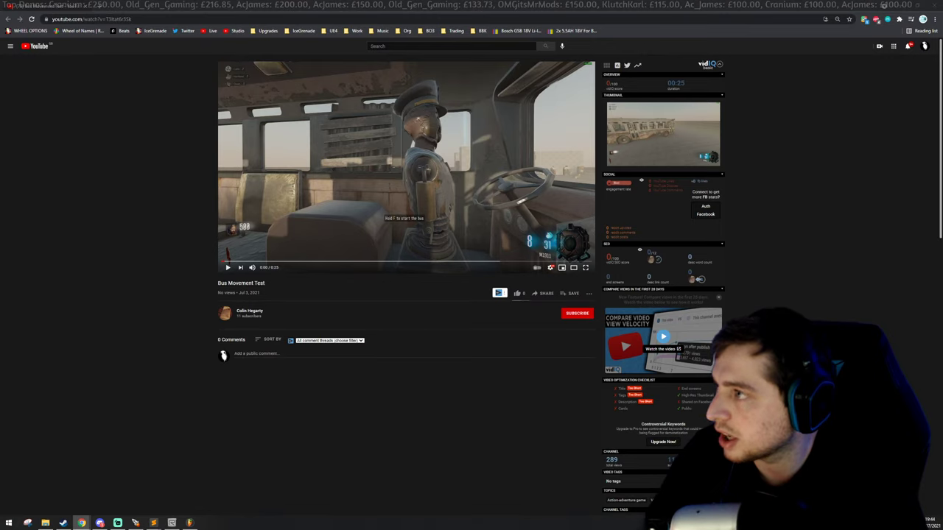
click(586, 267)
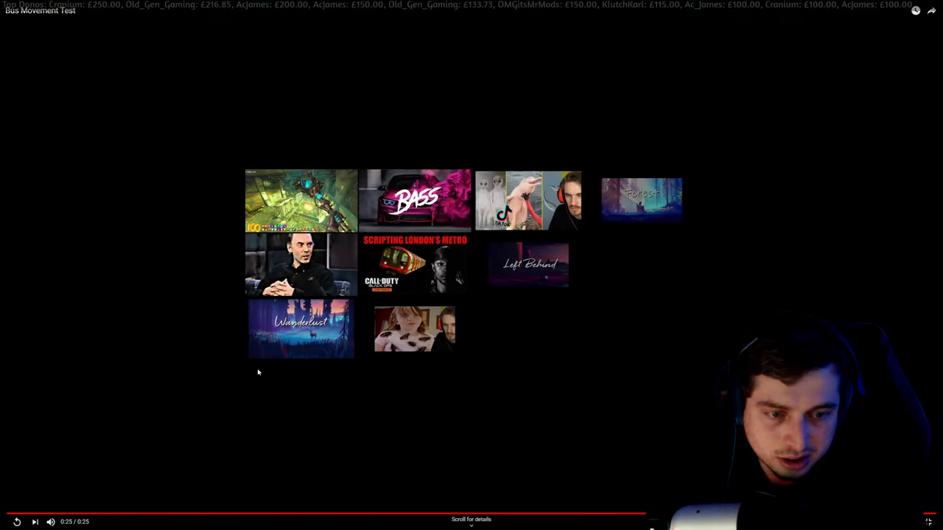
click(816, 513)
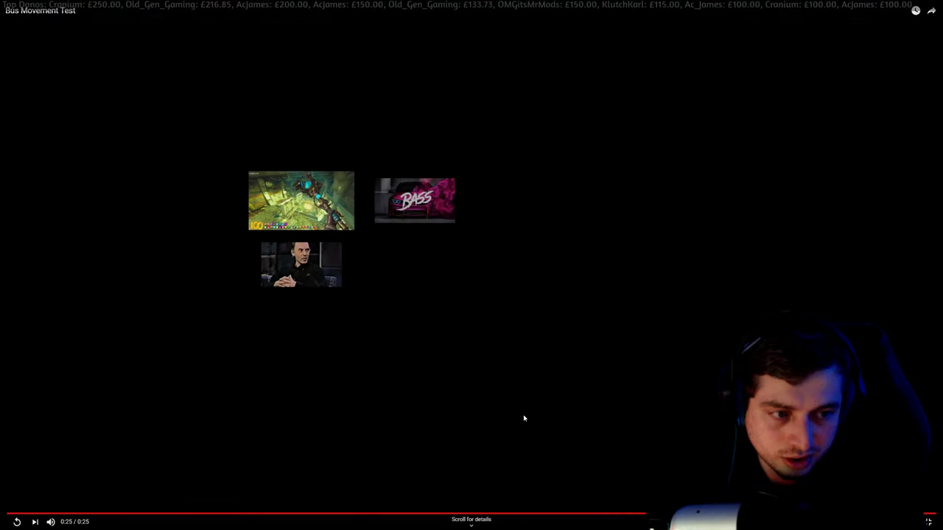
click(825, 513)
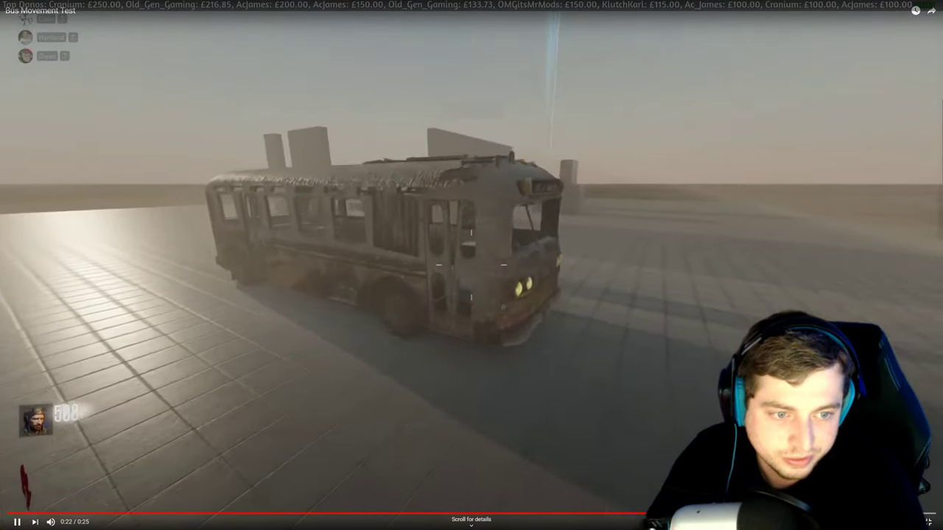